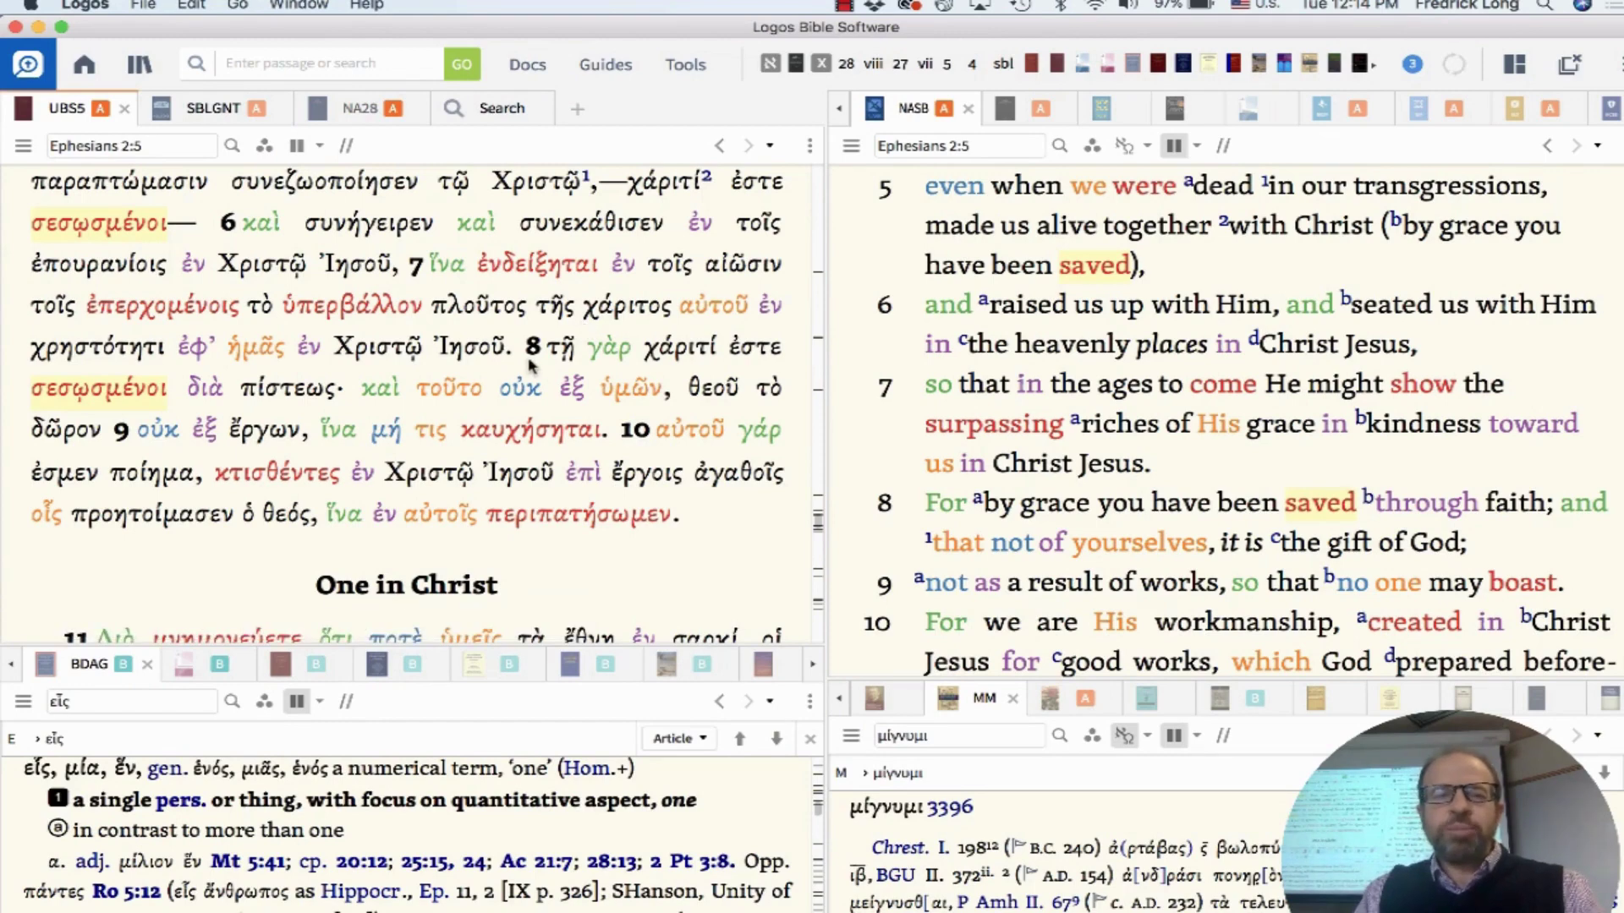
Step: Select the Greek of Ephesians 2:8–10 in the UBS5 pane, then switch to OneNote
left_click_drag(528, 355, 630, 429)
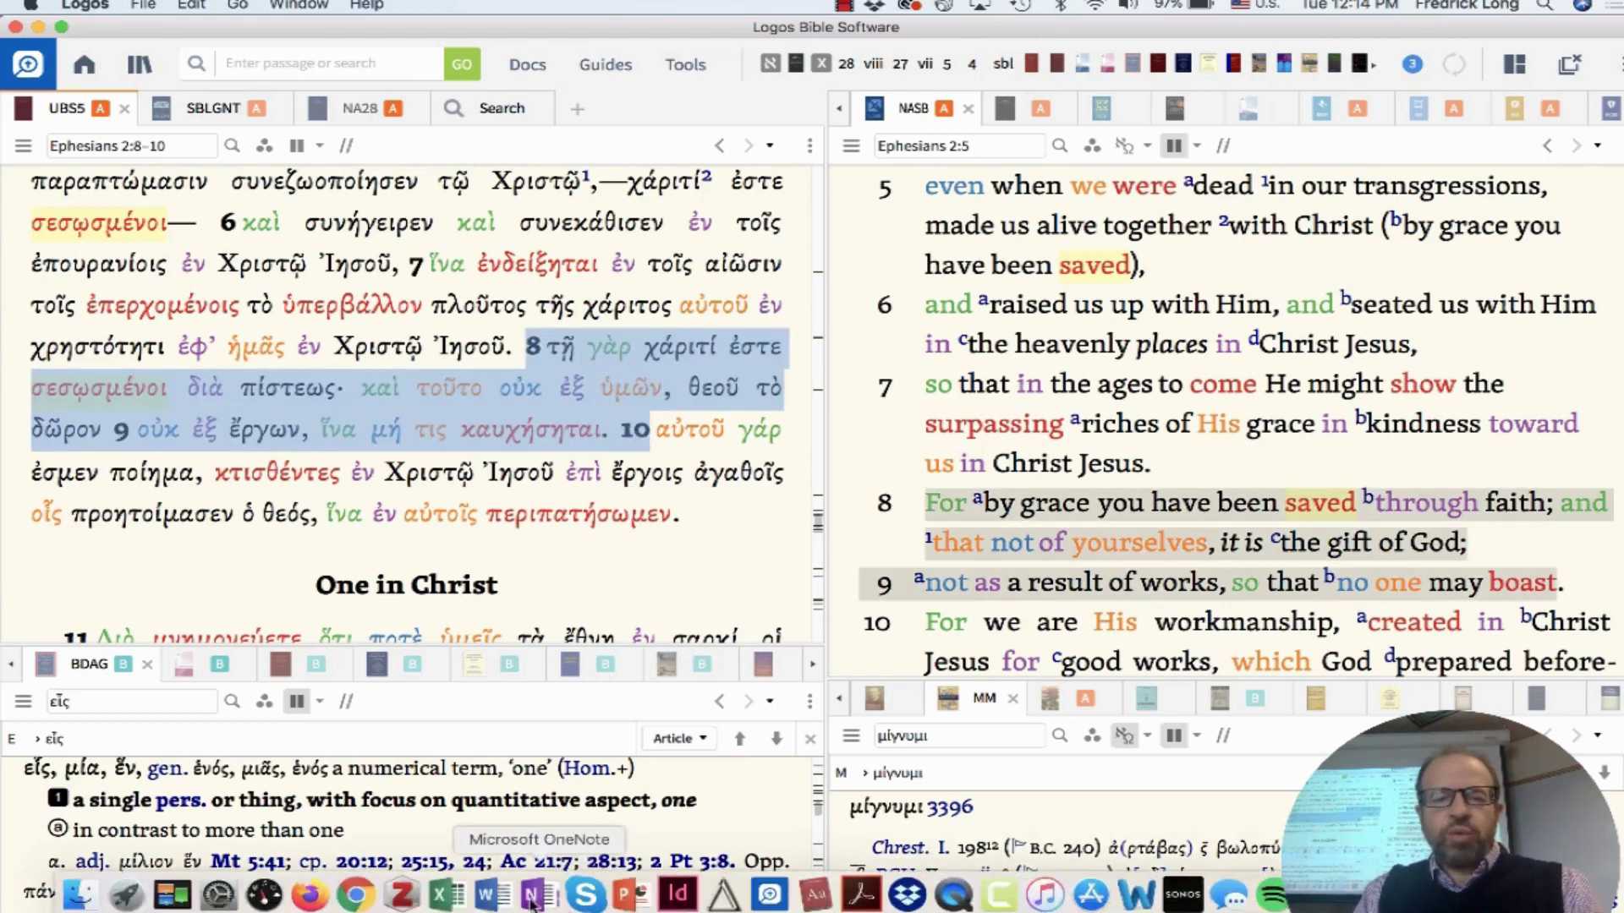
left_click(476, 909)
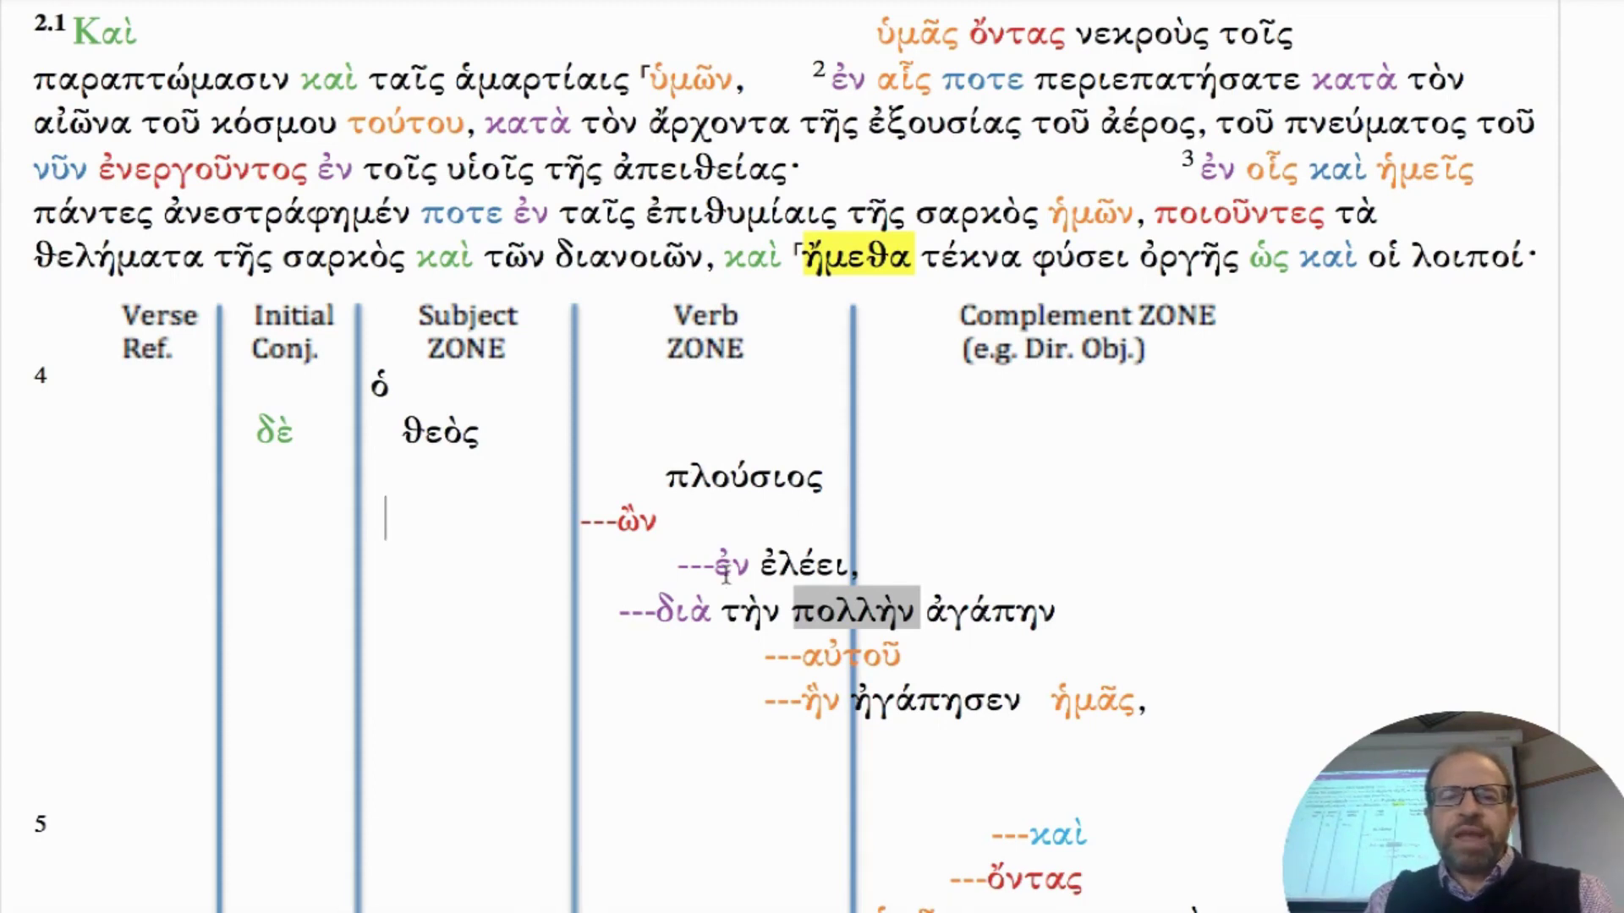
scroll(725, 573, "down", 1)
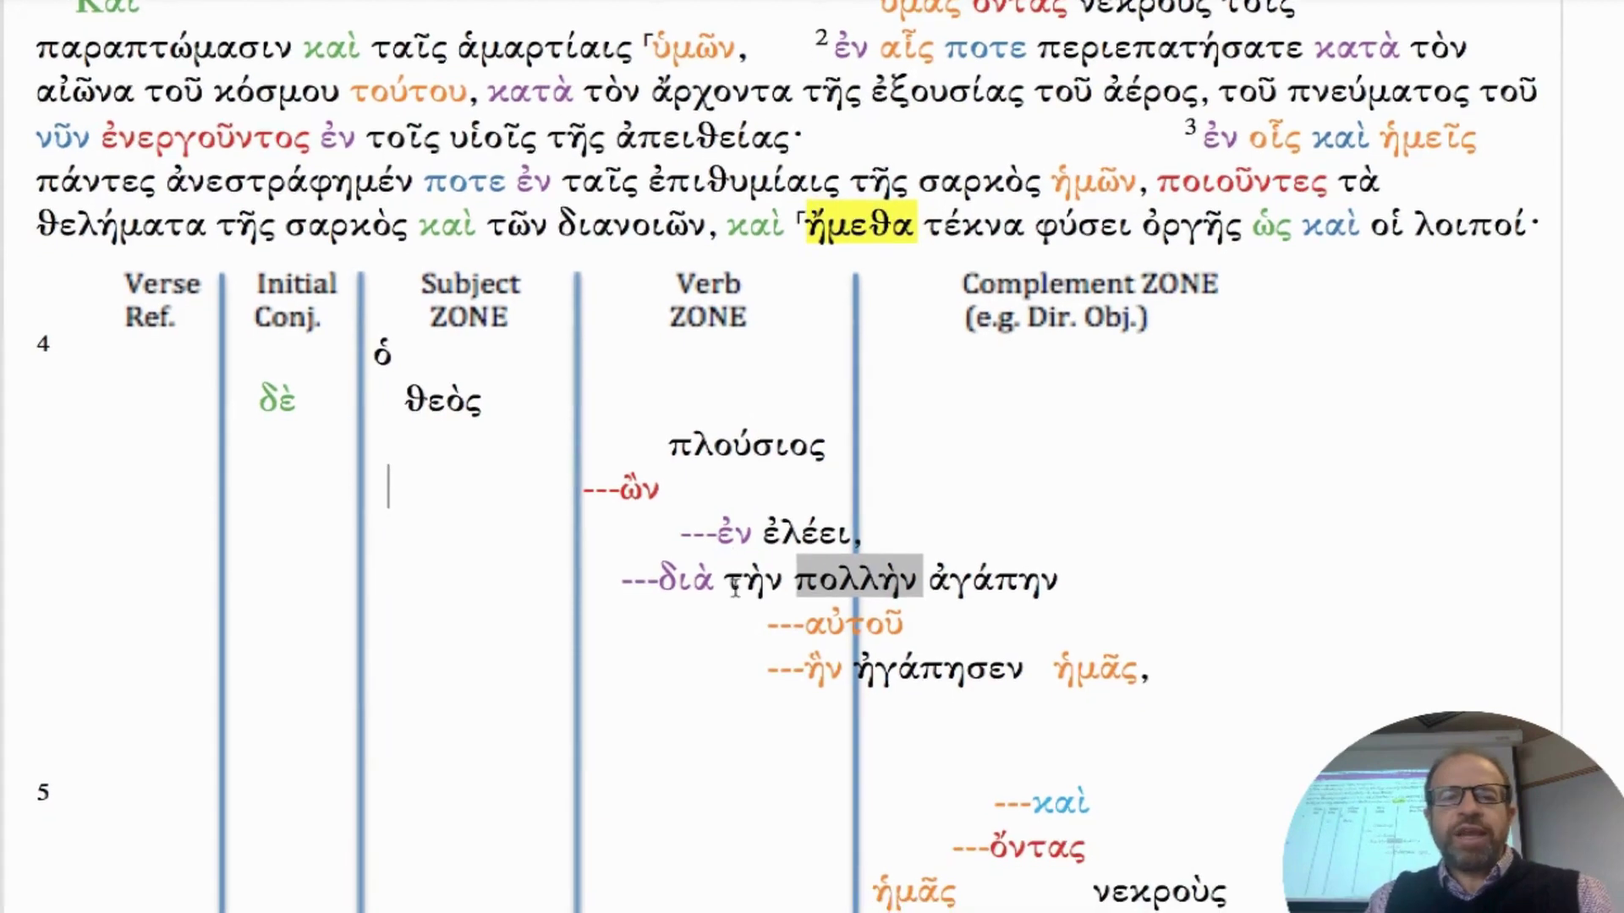
scroll(734, 585, "down", 2)
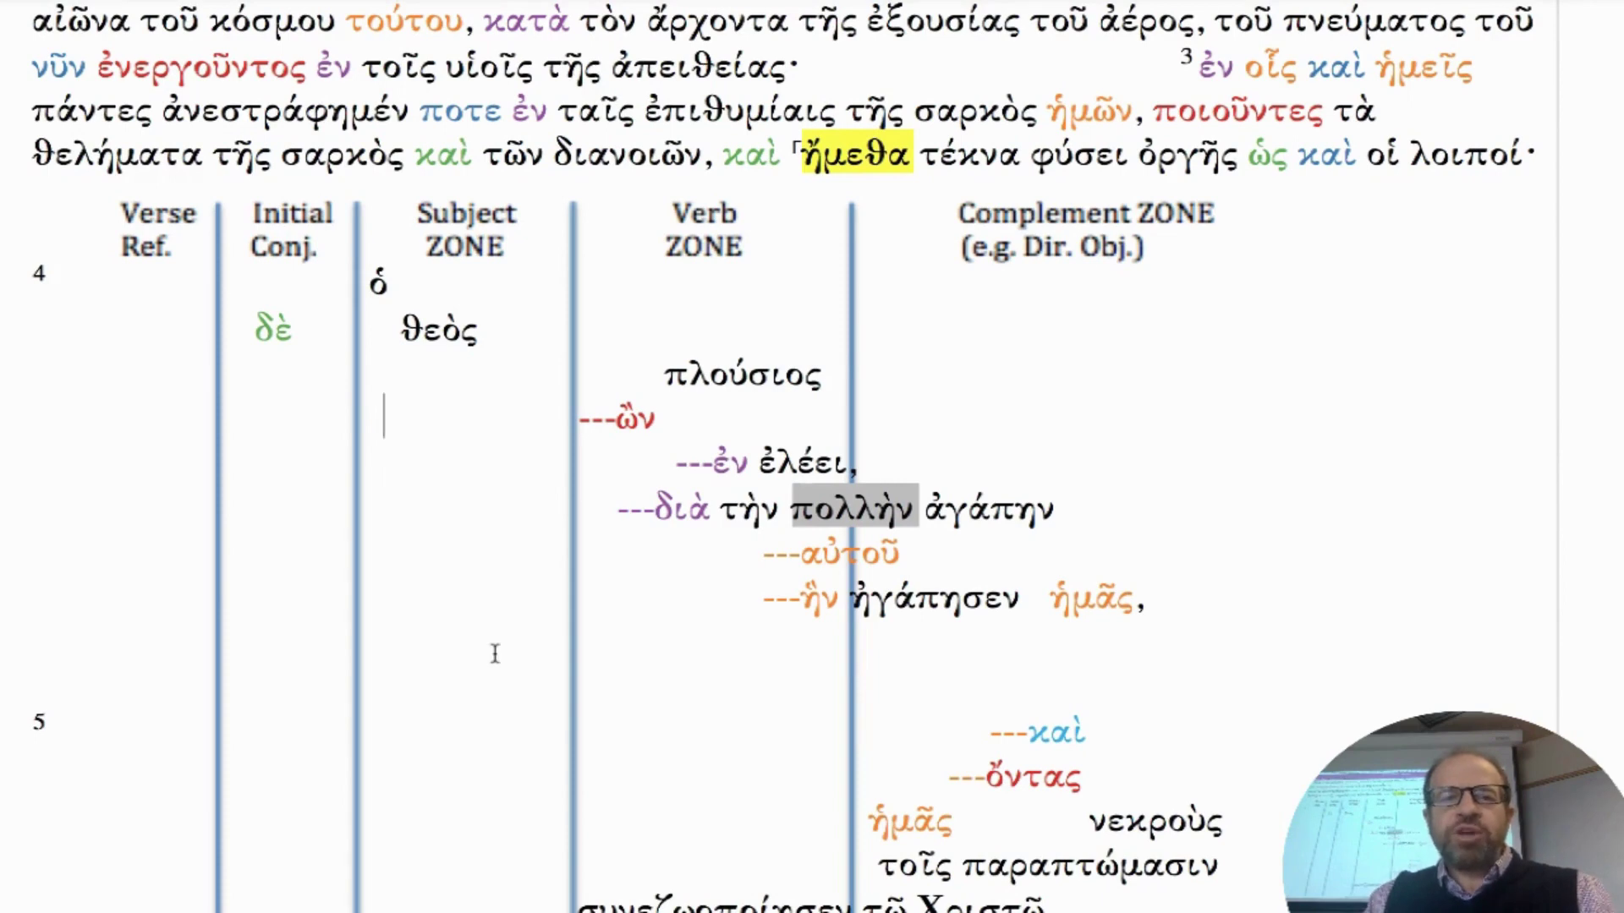
scroll(494, 654, "up", 2)
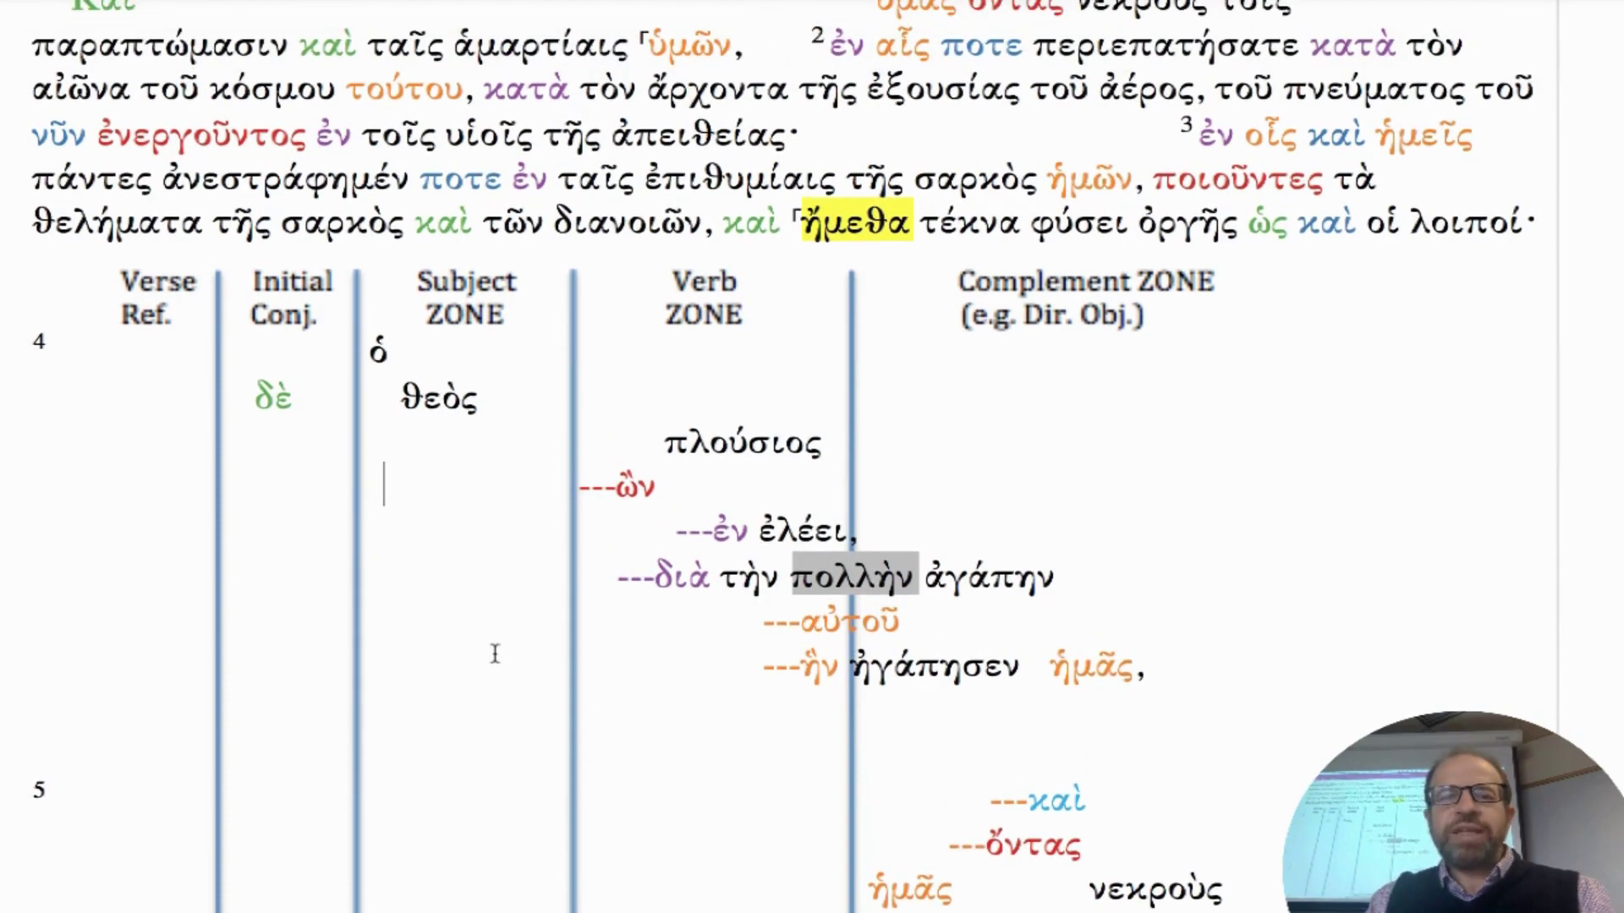
scroll(495, 654, "up", 1)
scroll(495, 654, "down", 1)
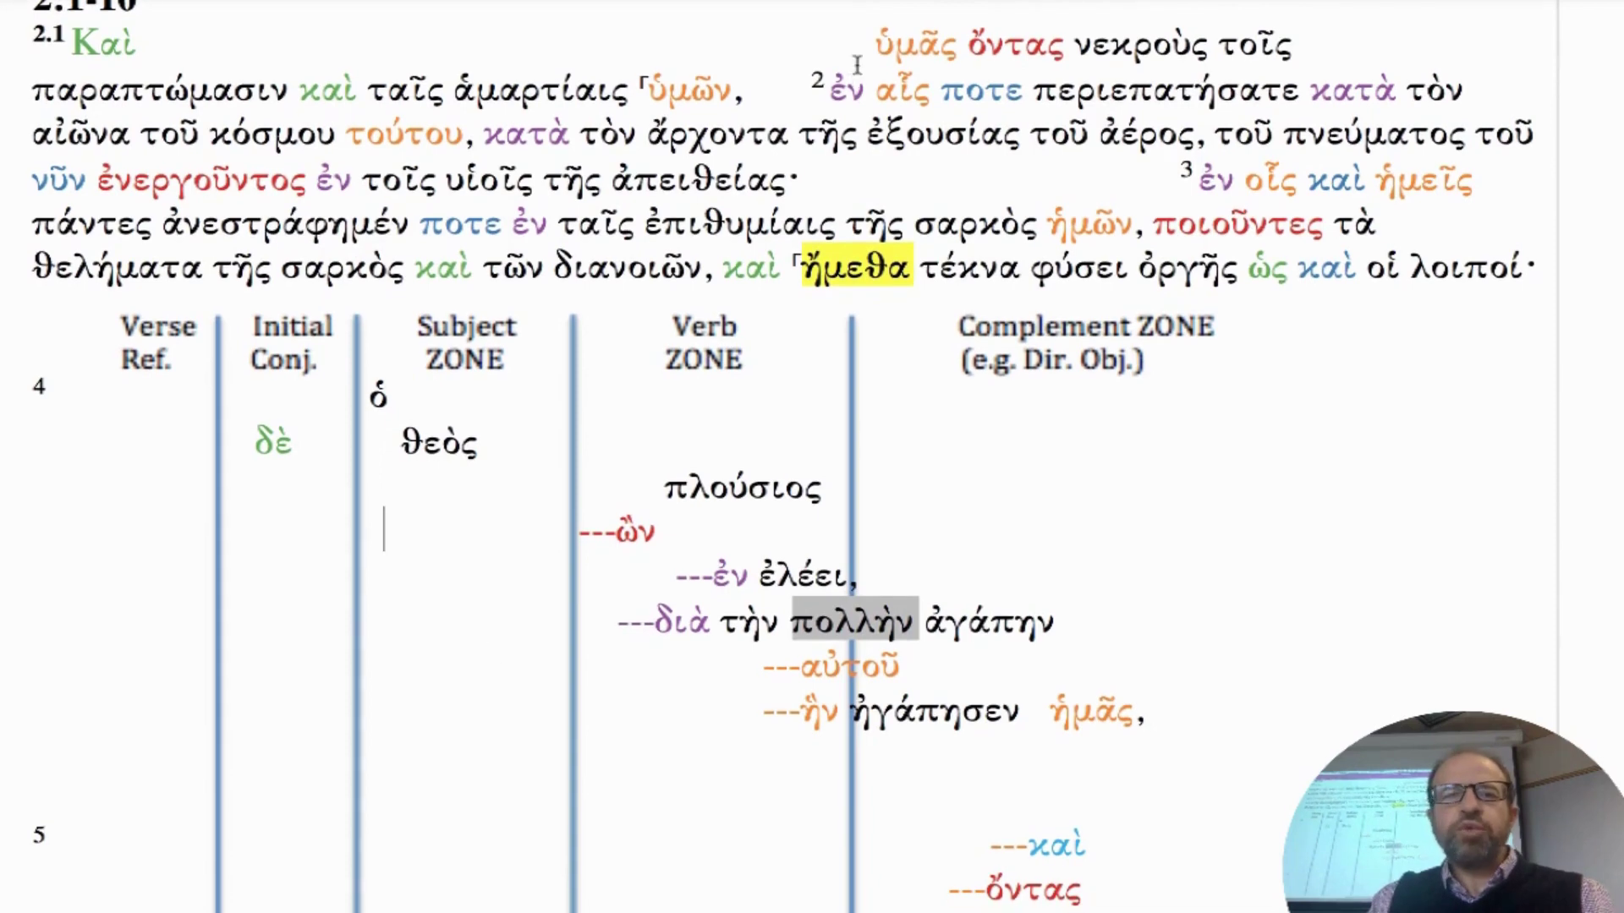
left_click_drag(868, 44, 734, 100)
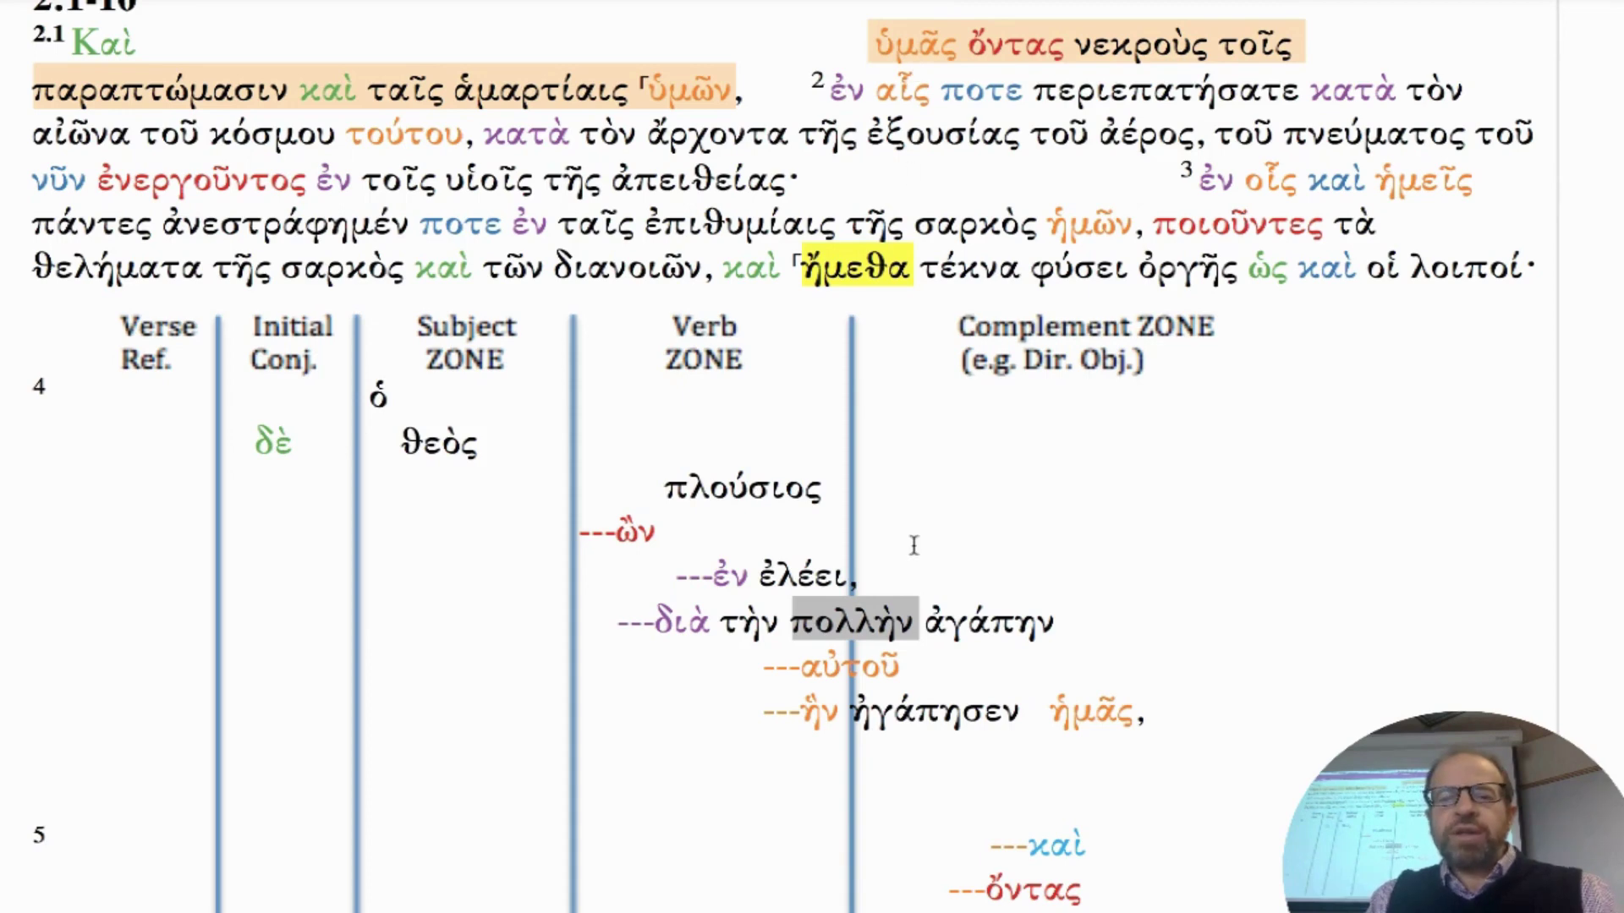
scroll(914, 546, "down", 4)
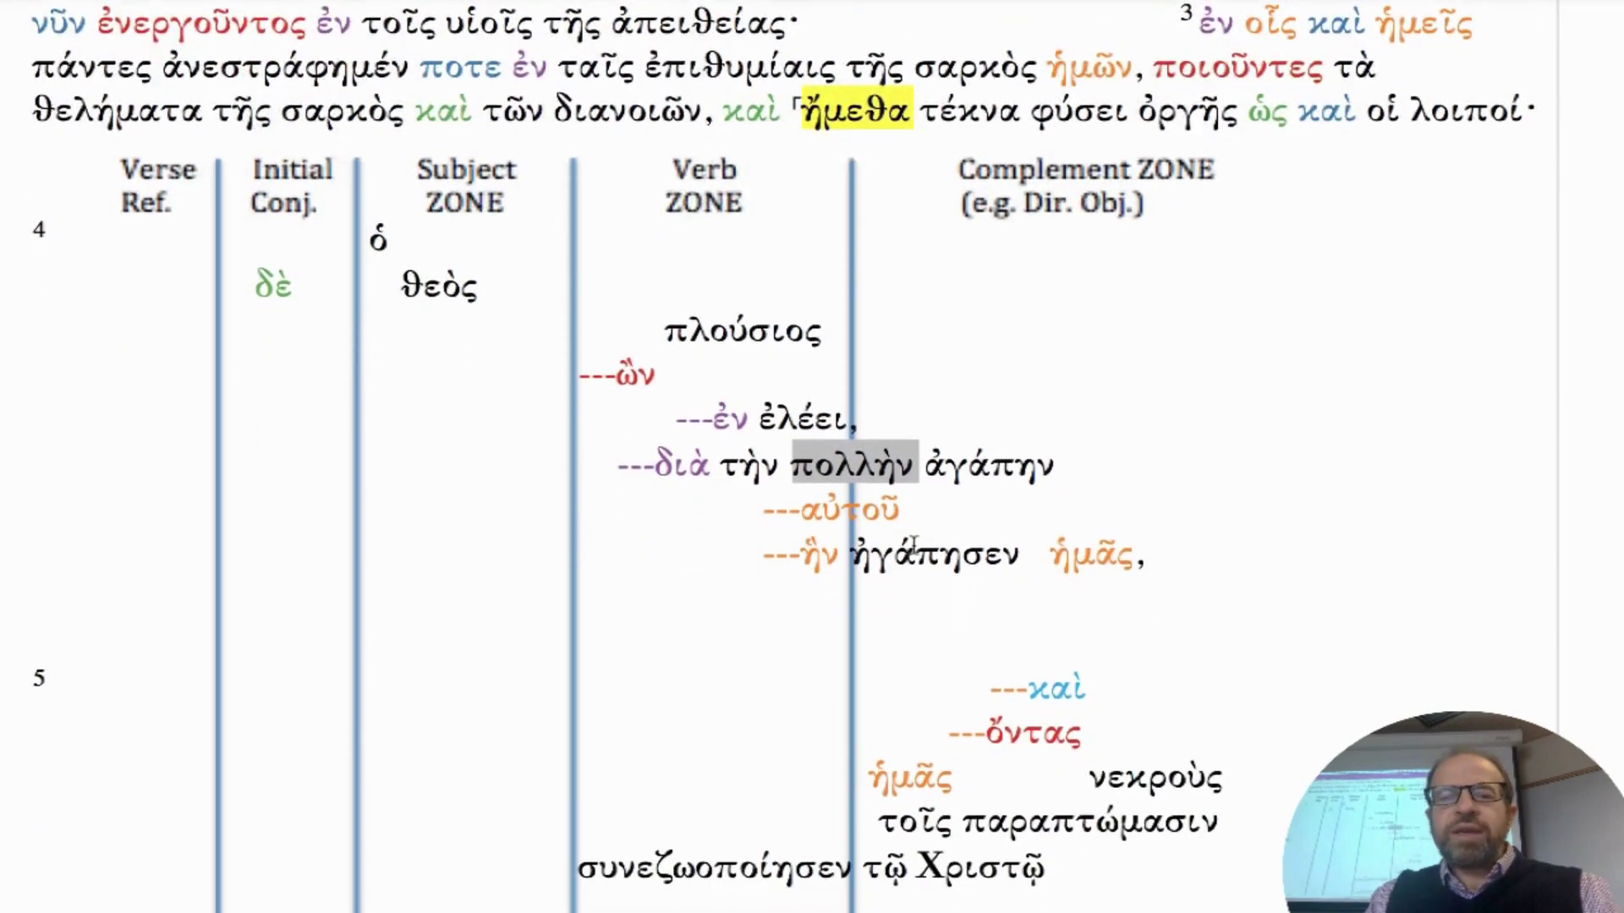
scroll(913, 541, "down", 3)
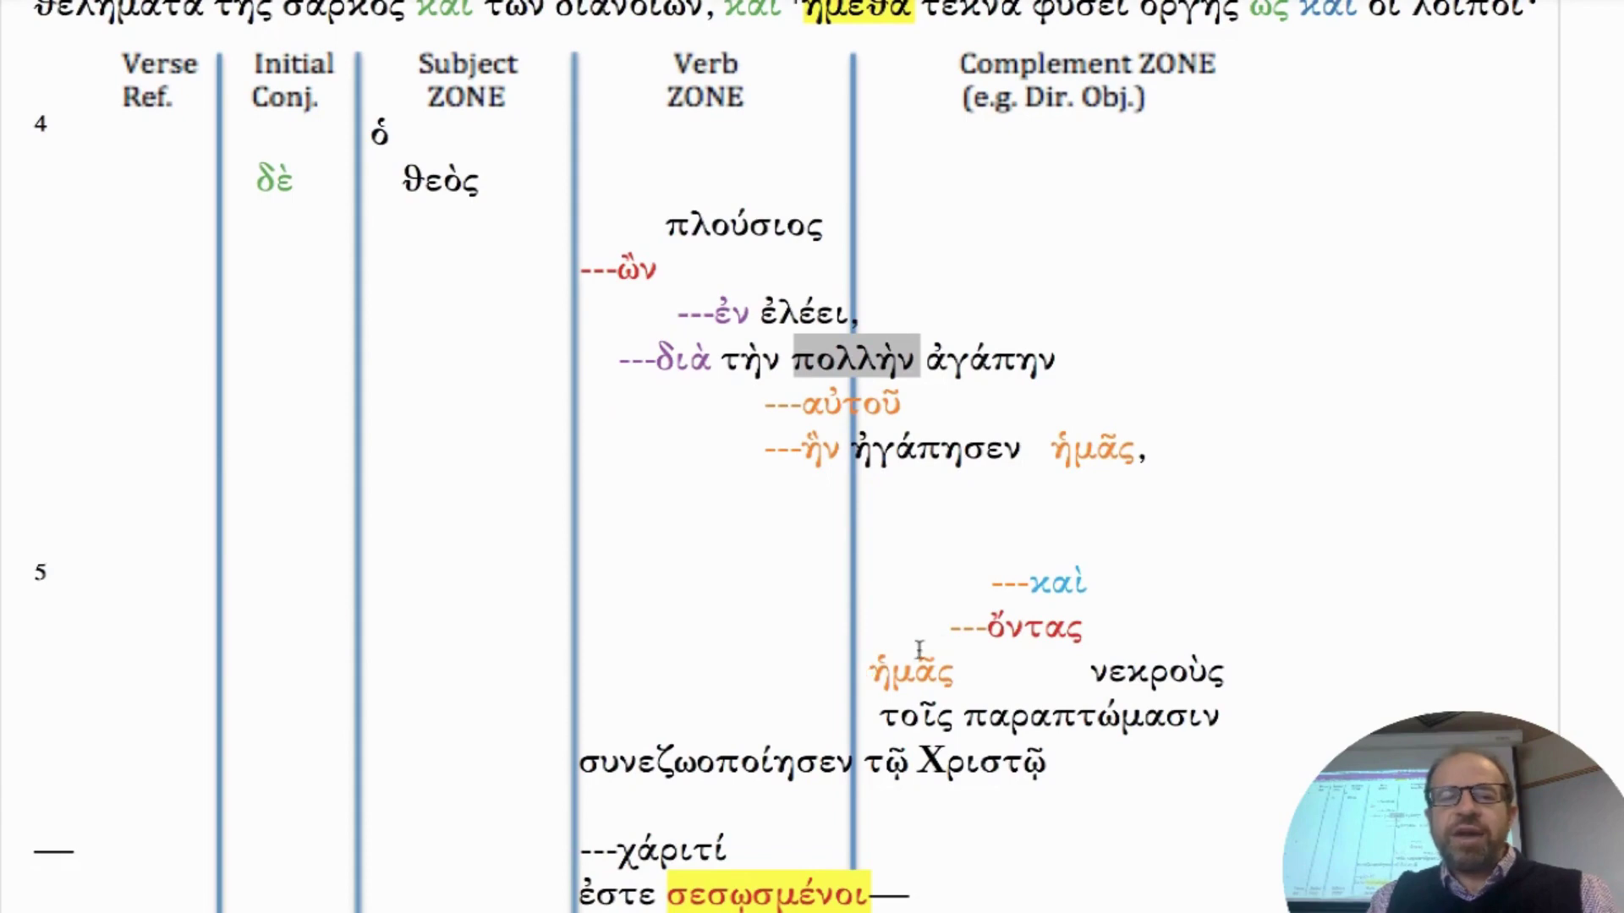
left_click_drag(949, 630, 1226, 709)
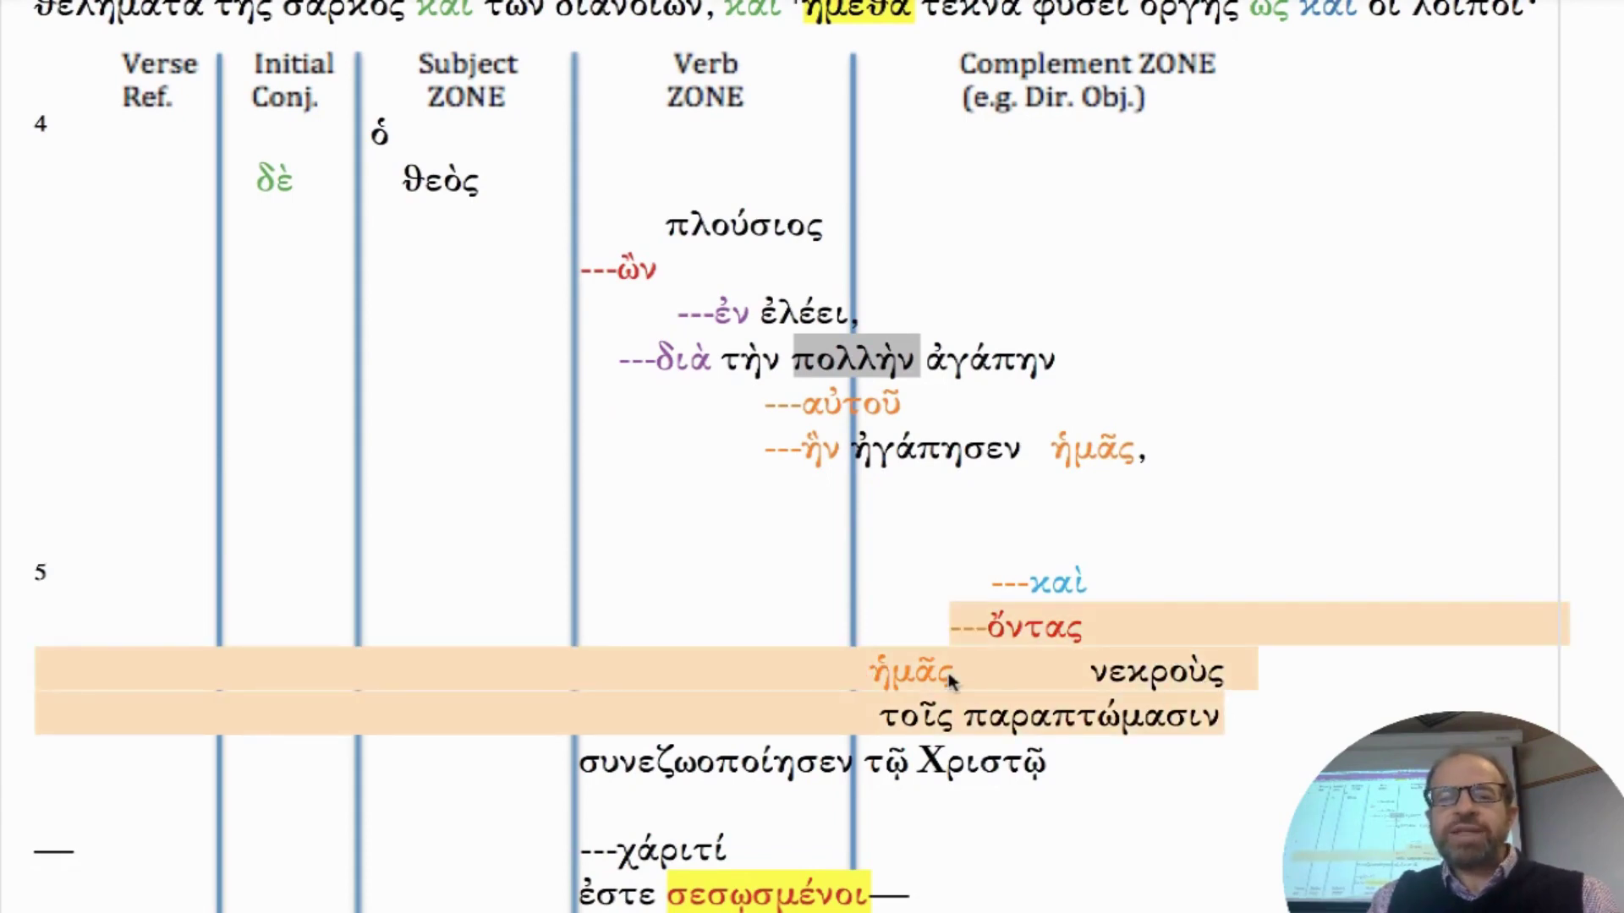
left_click_drag(582, 761, 848, 763)
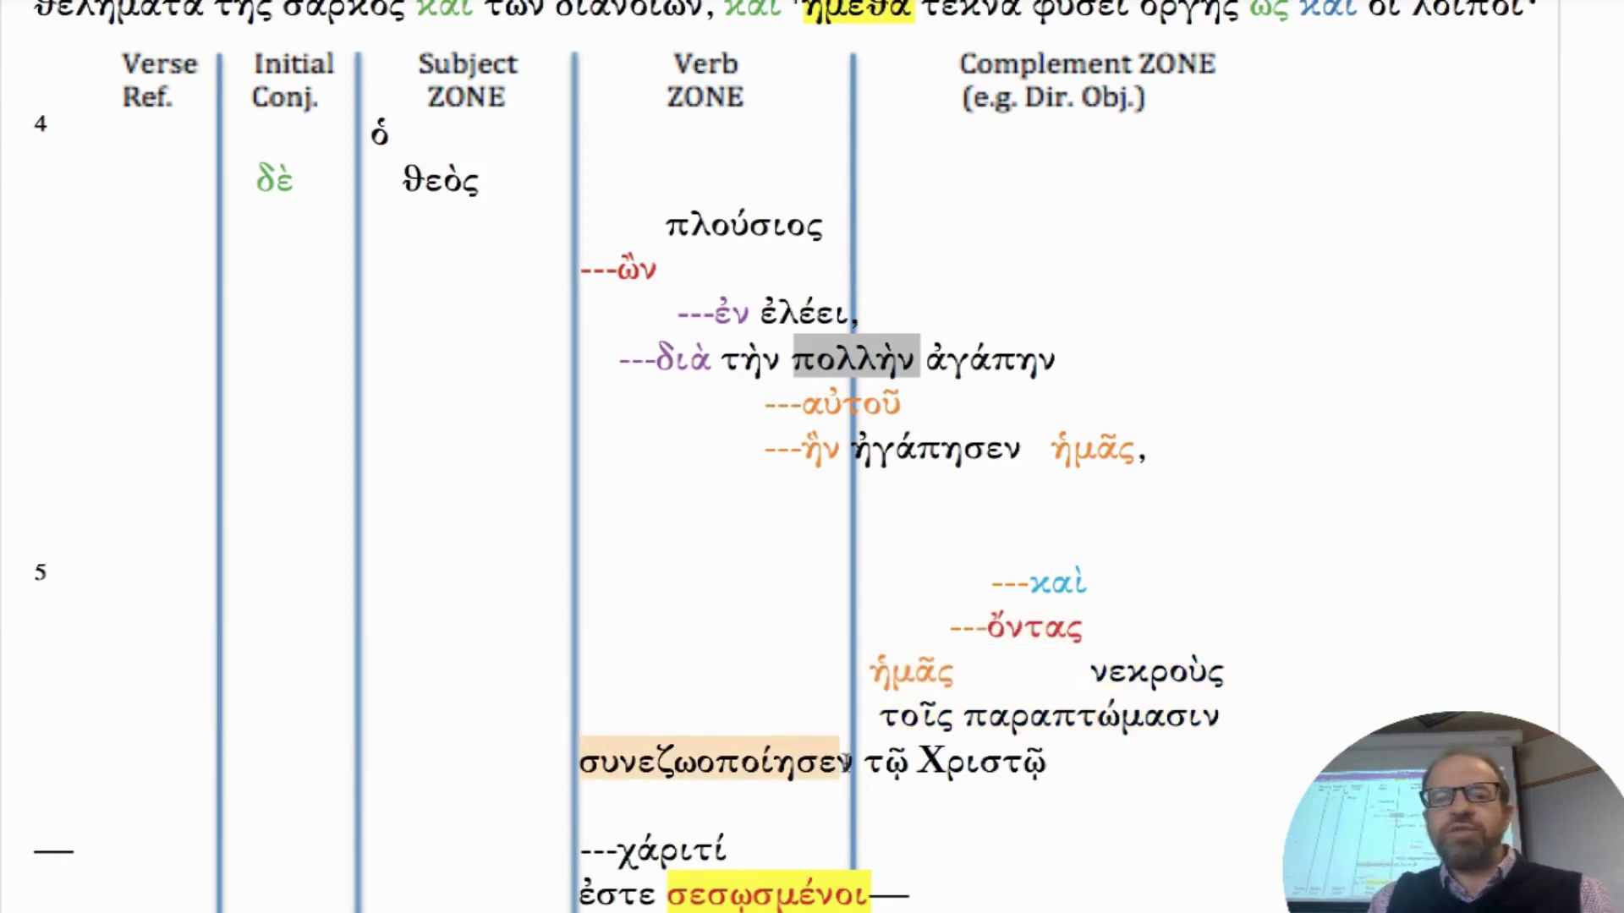
scroll(848, 763, "up", 5)
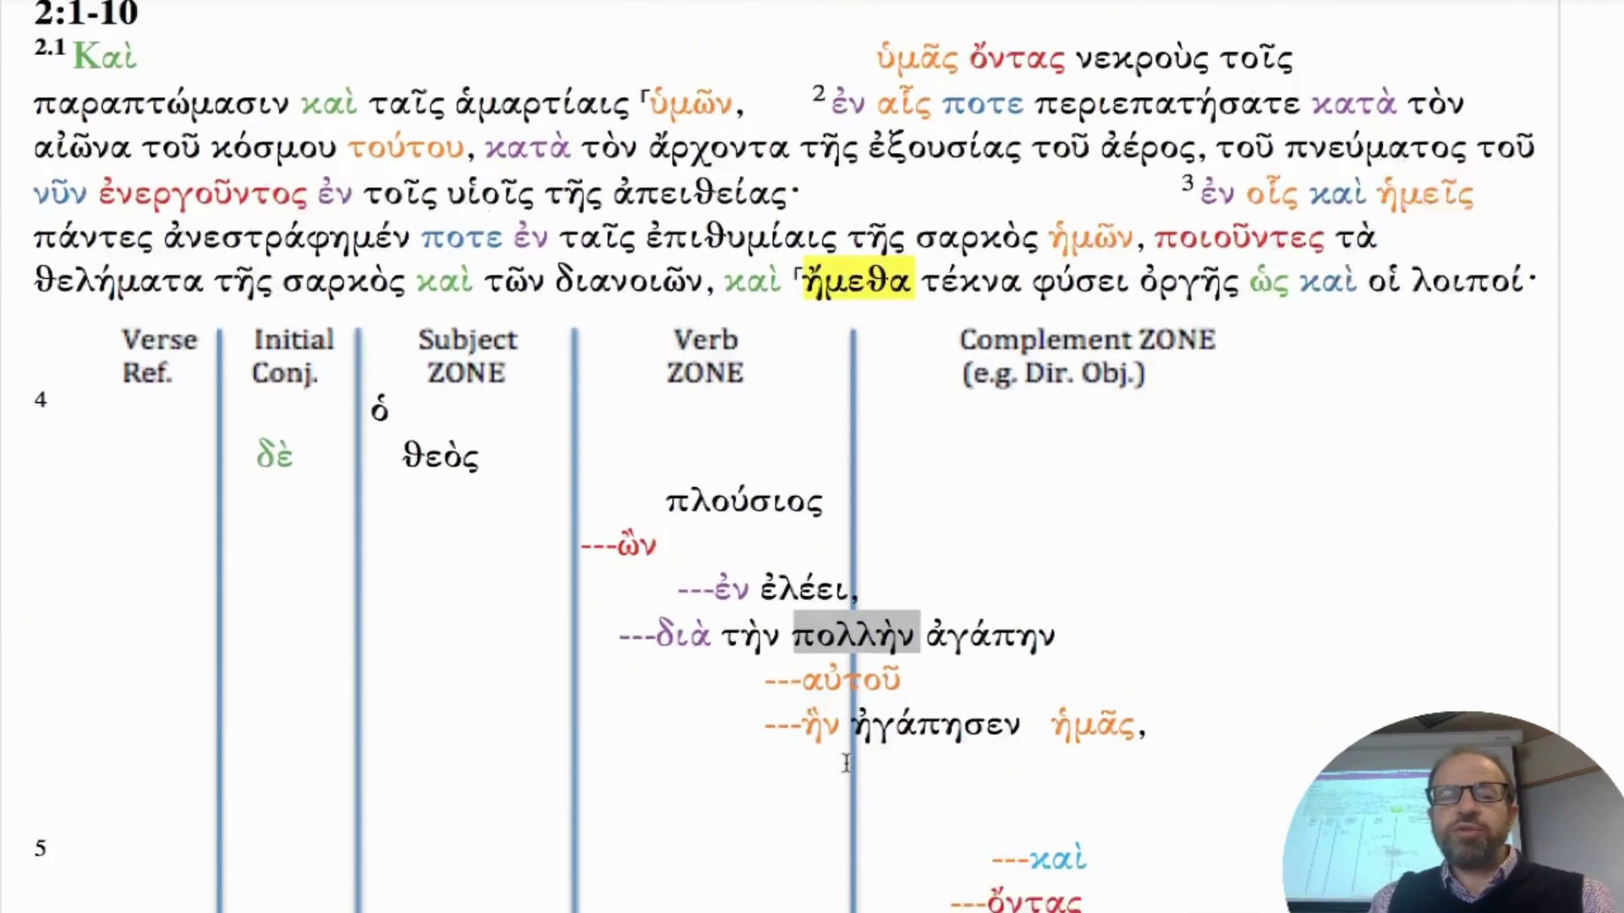
scroll(845, 763, "down", 4)
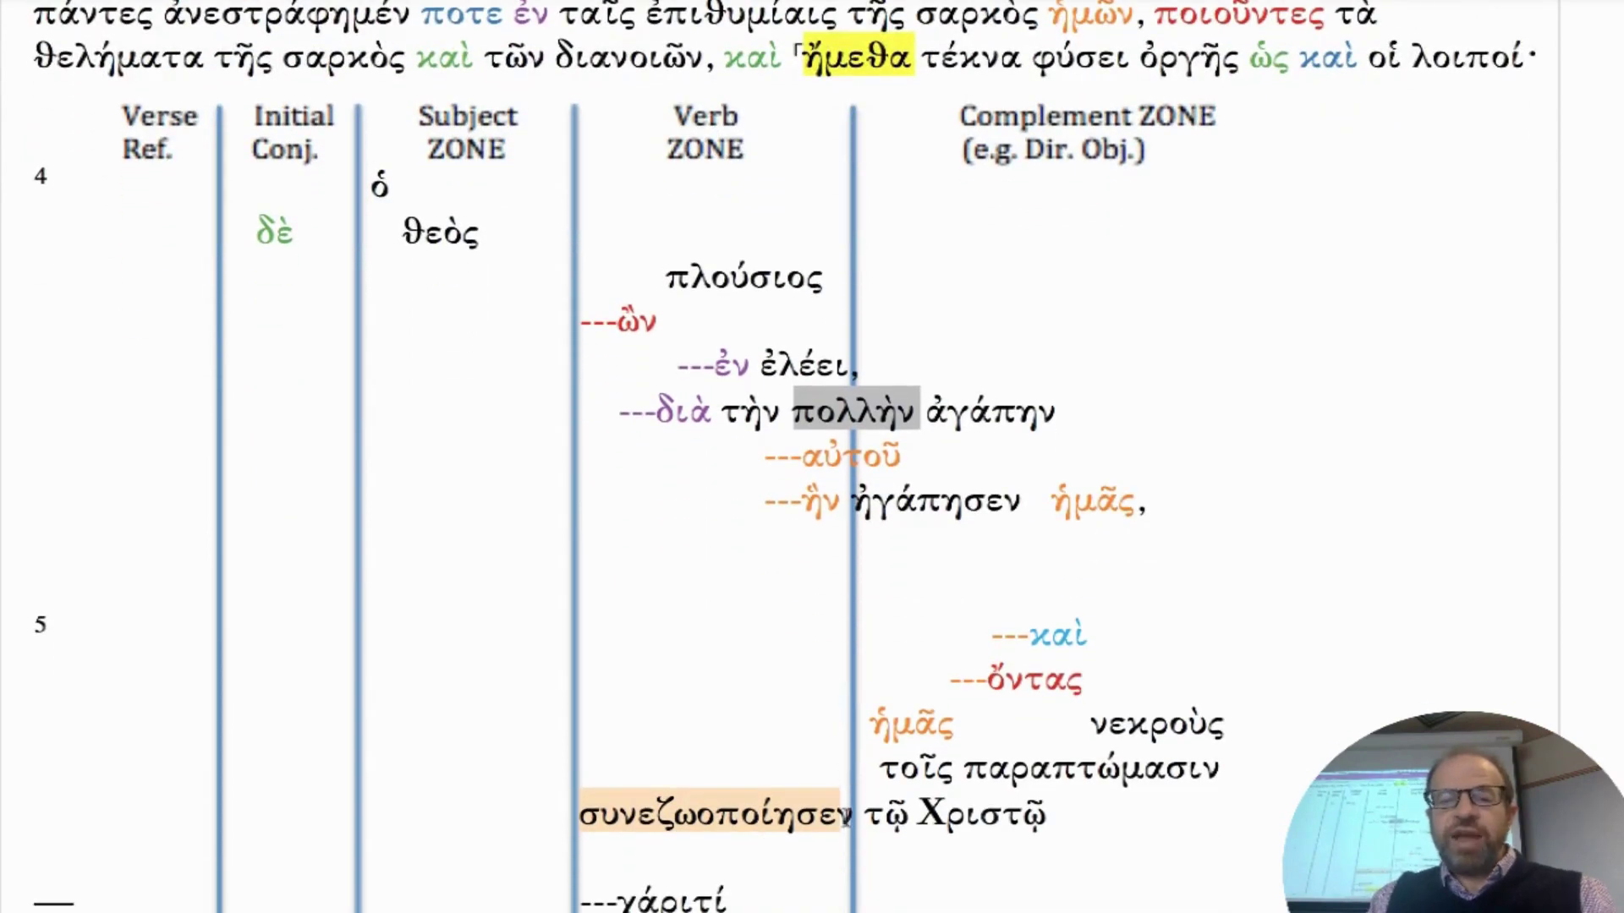
left_click(848, 813)
scroll(848, 814, "down", 1)
left_click_drag(582, 795, 847, 793)
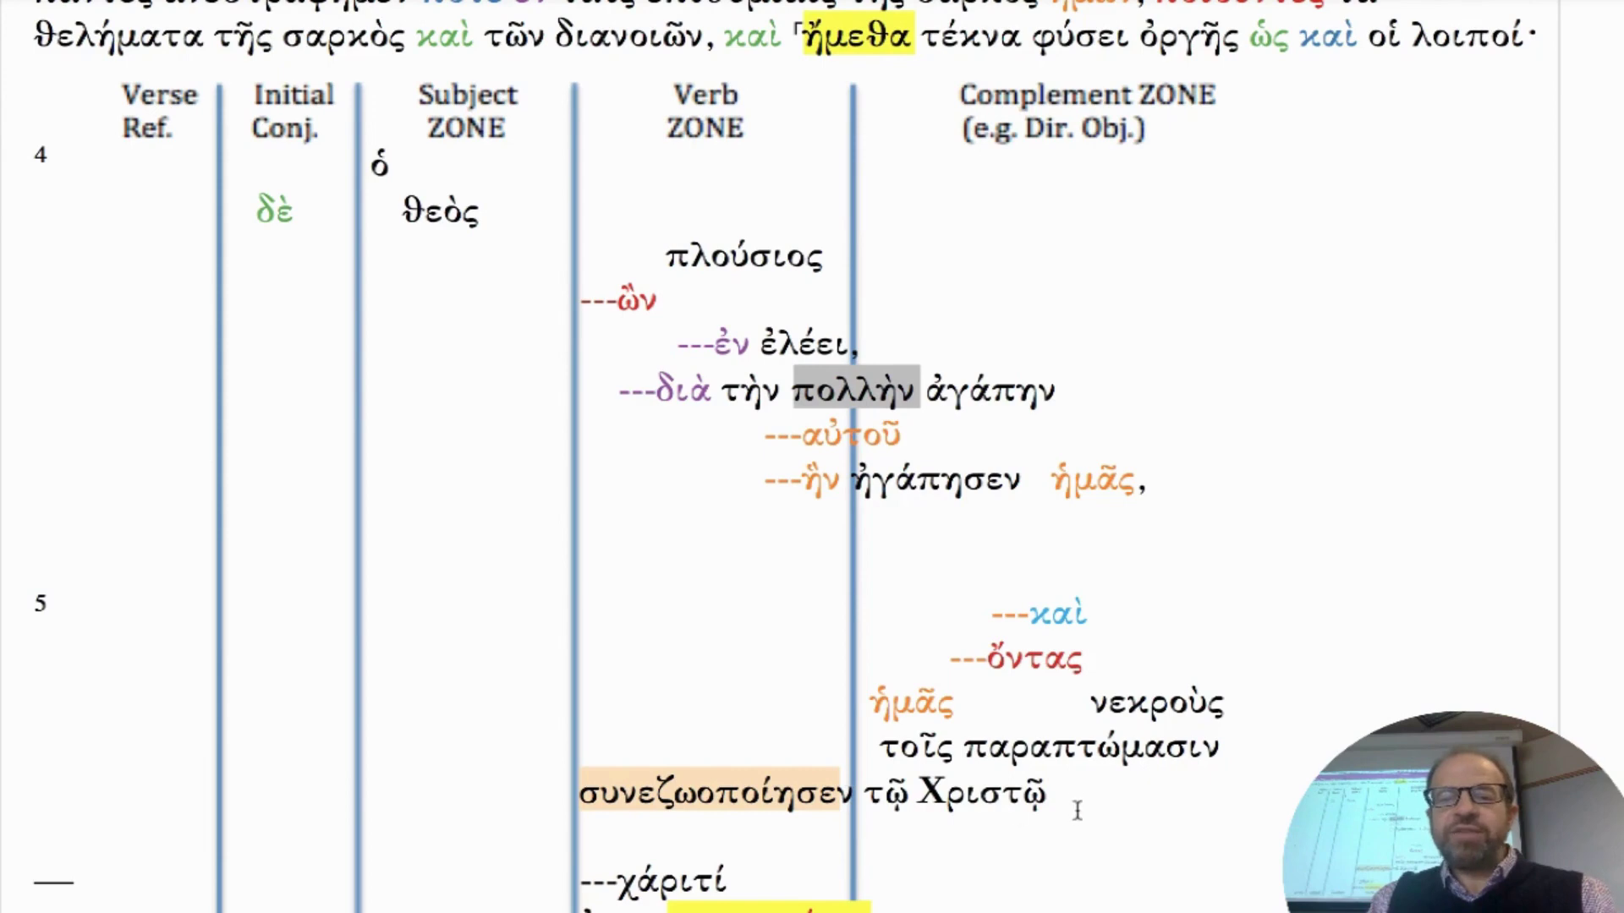
left_click_drag(1049, 794, 872, 799)
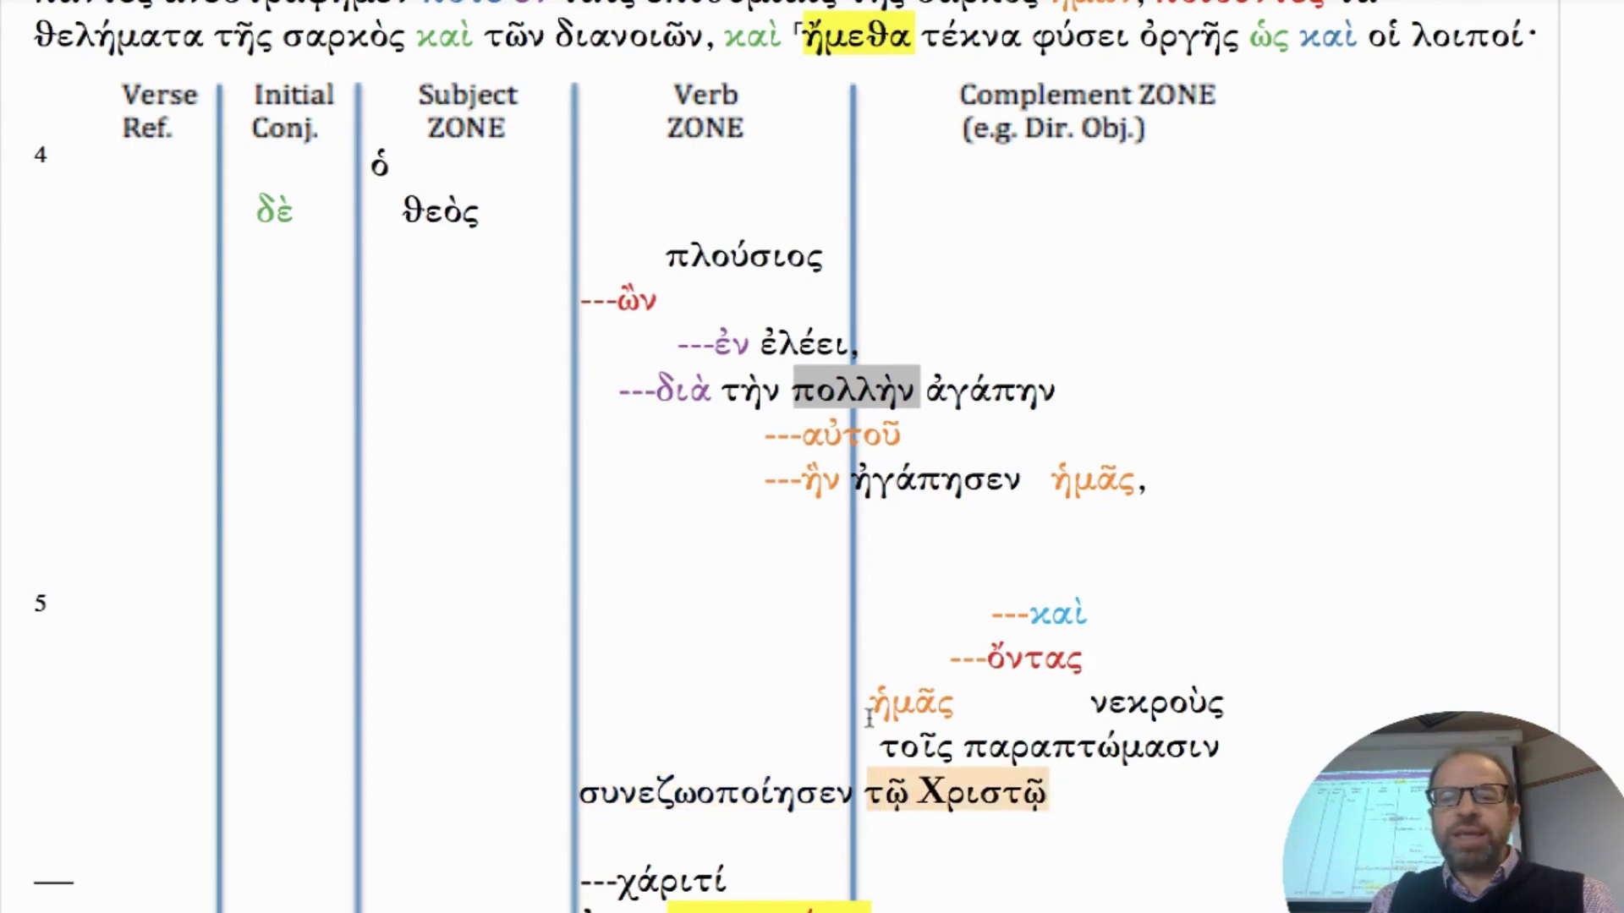
left_click_drag(864, 703, 1235, 748)
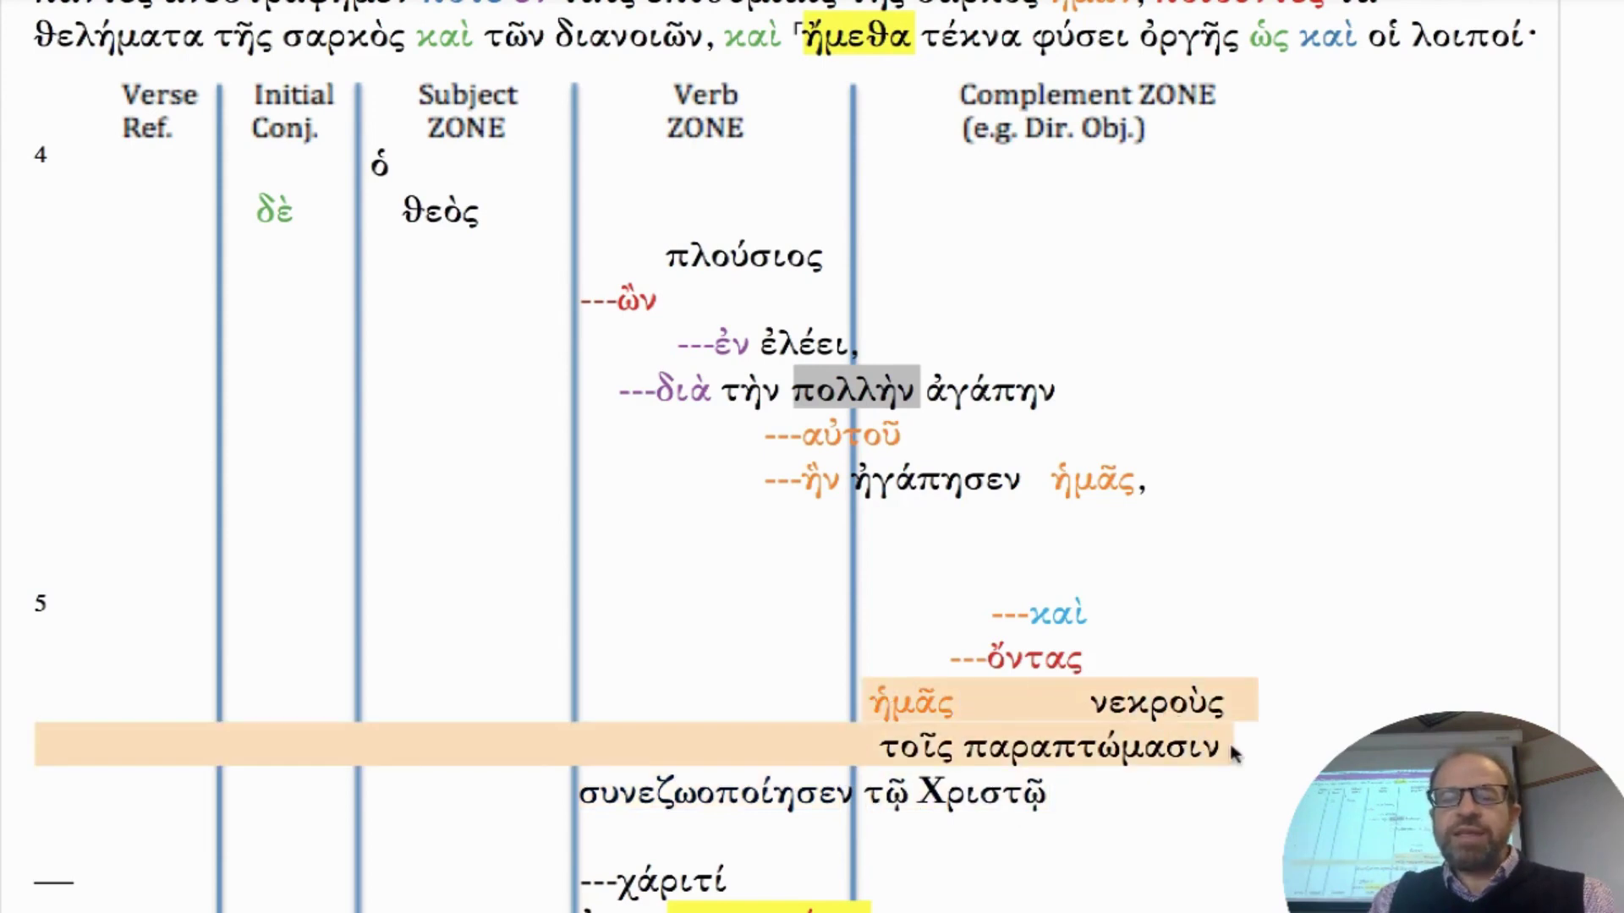
left_click(885, 790)
left_click_drag(871, 703, 1229, 737)
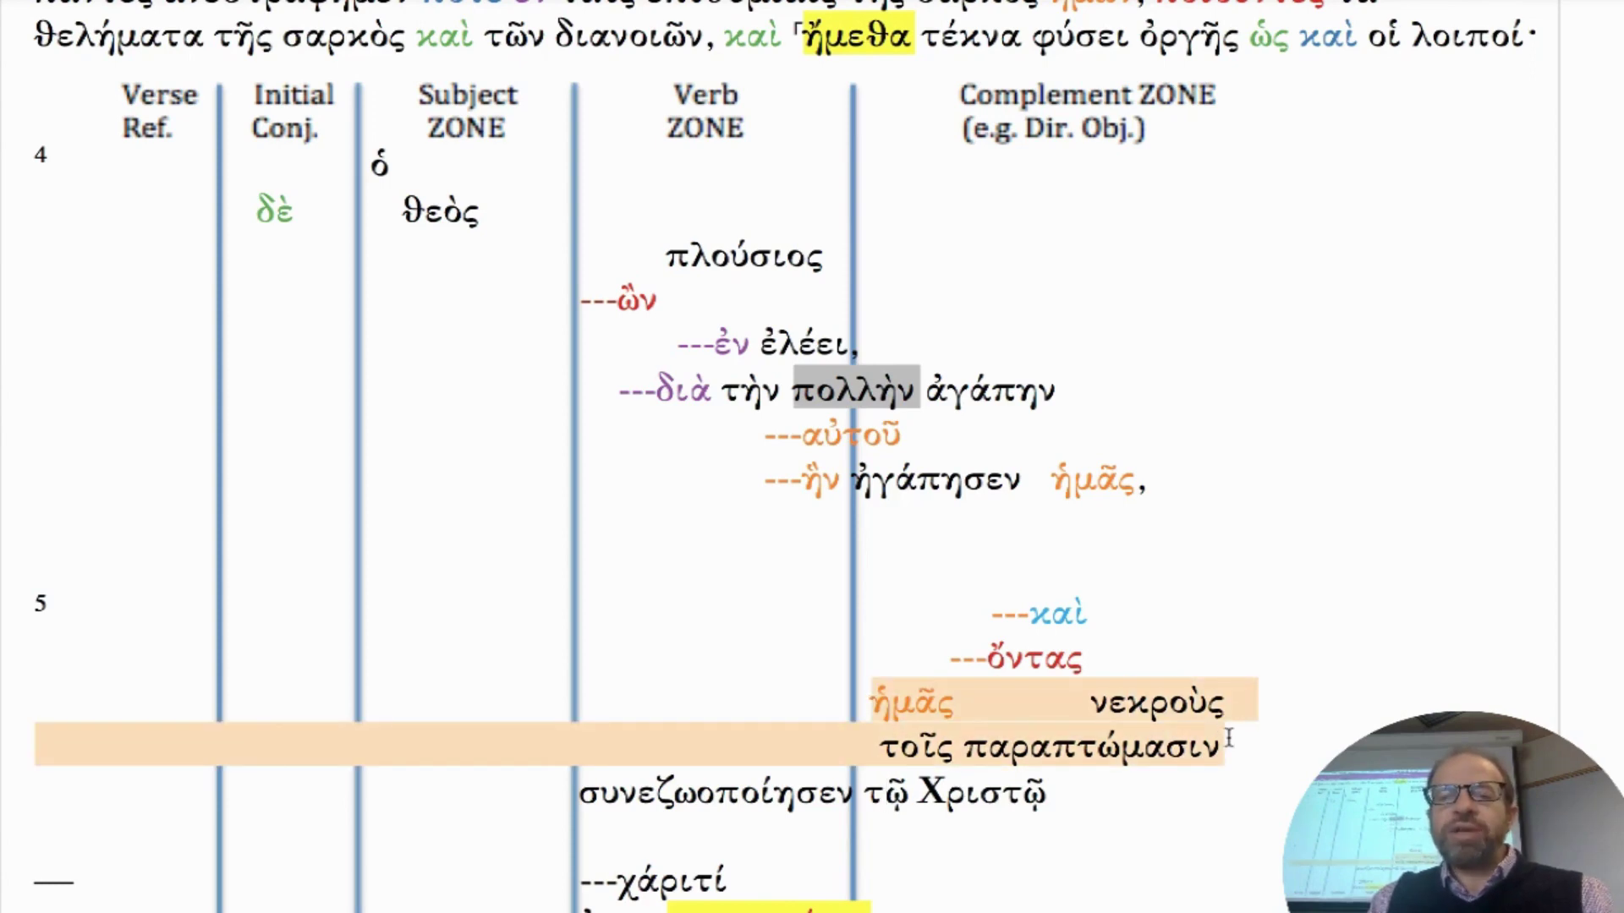
left_click(1049, 659)
left_click_drag(962, 659, 1089, 671)
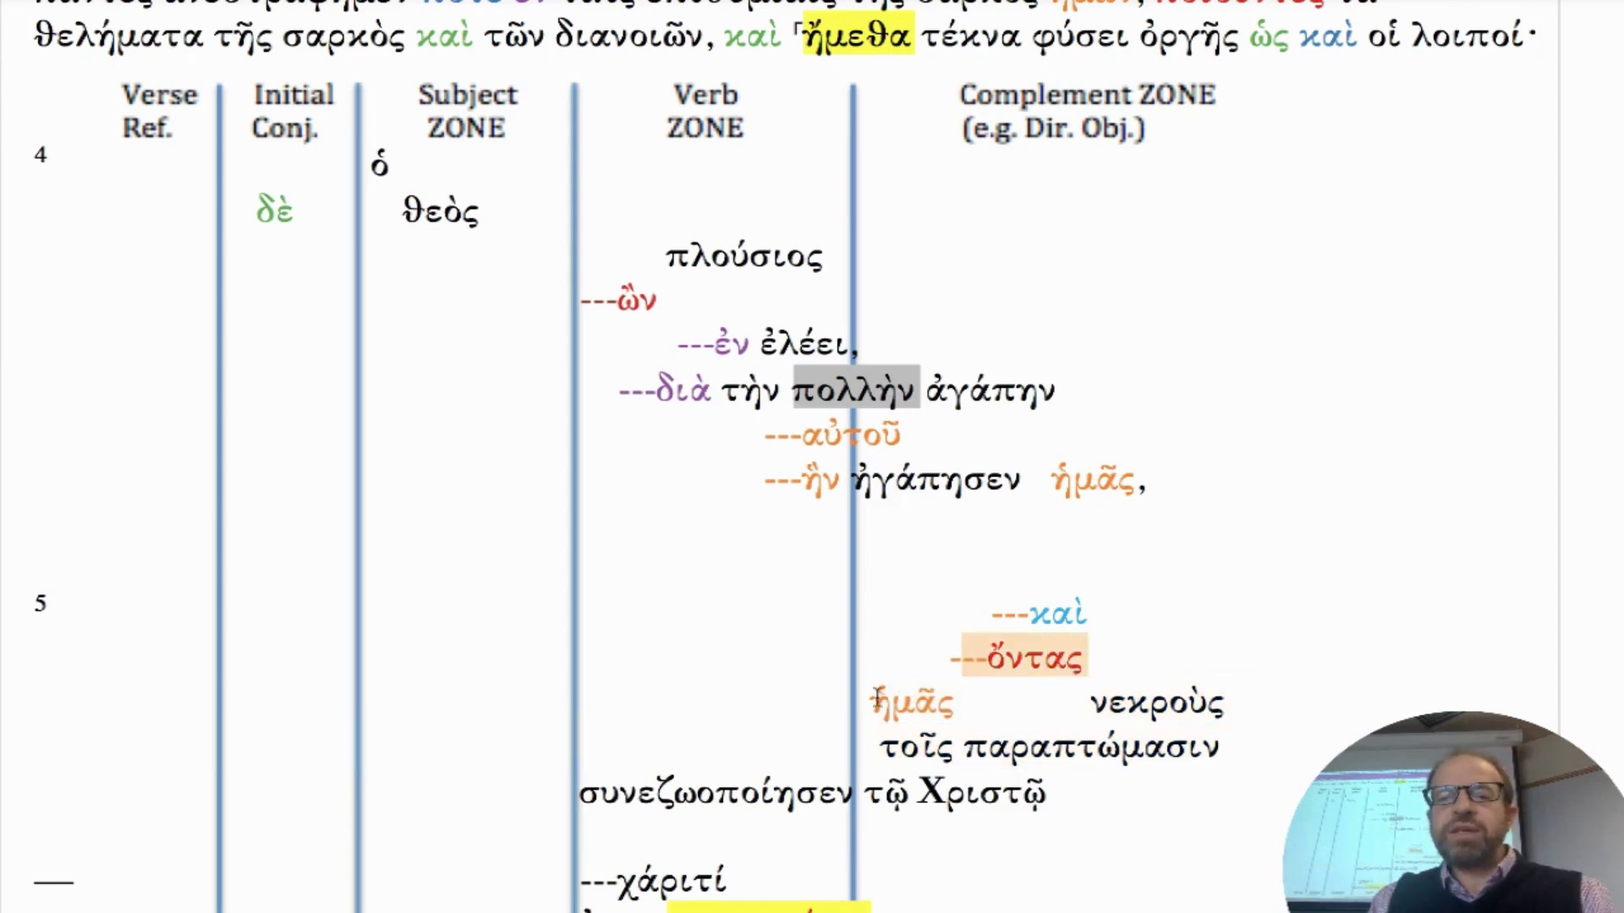
left_click_drag(870, 702, 1230, 703)
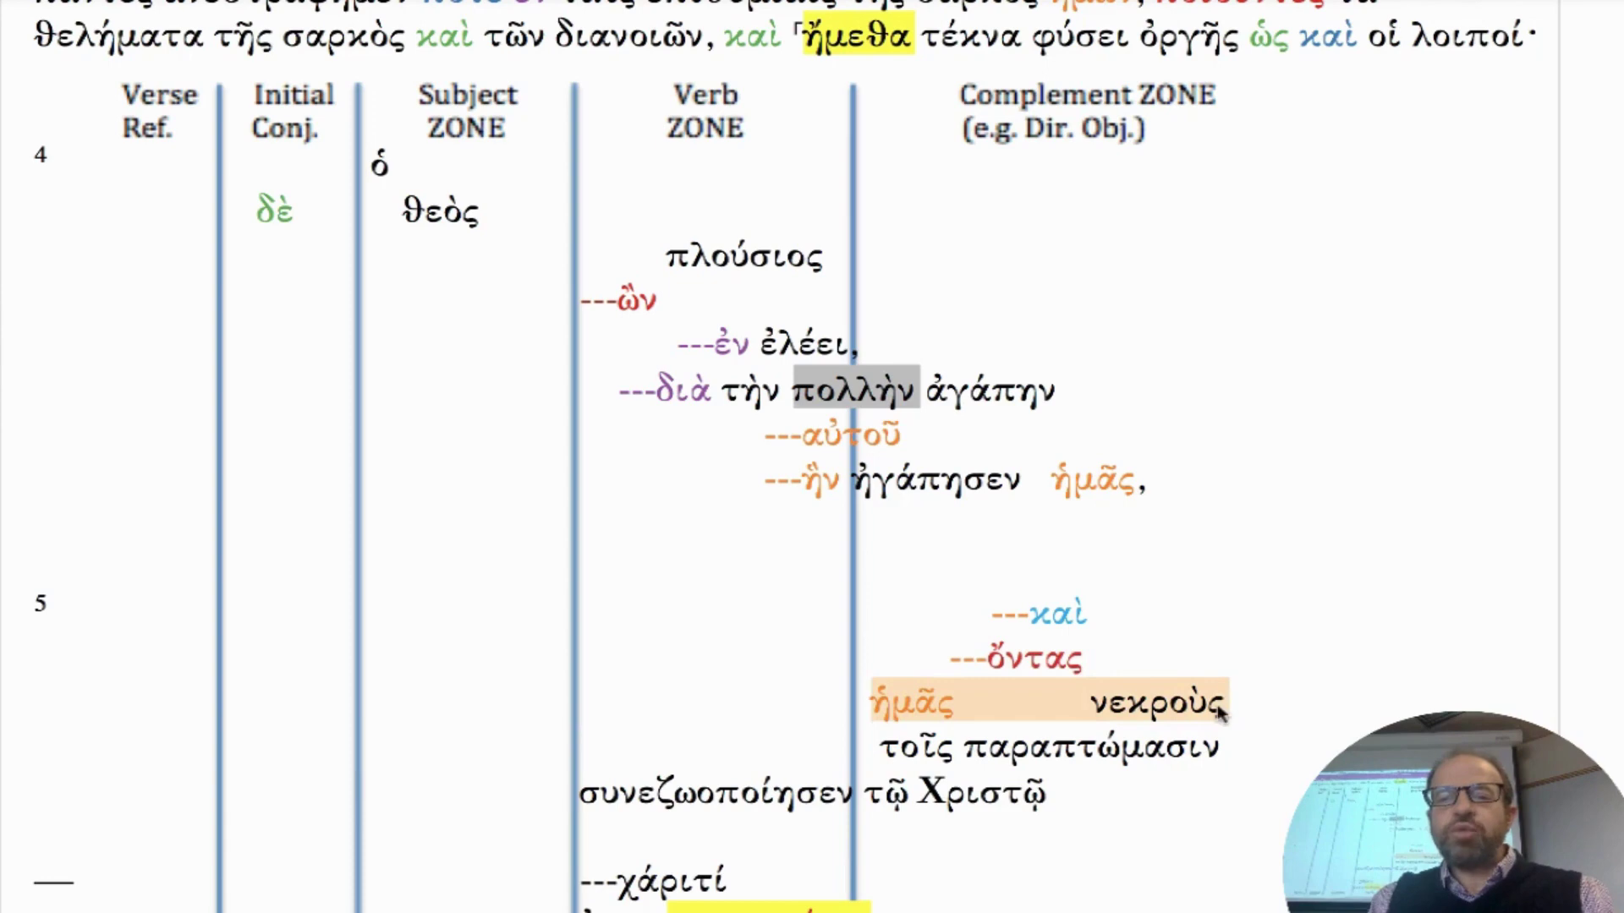
left_click(1180, 755)
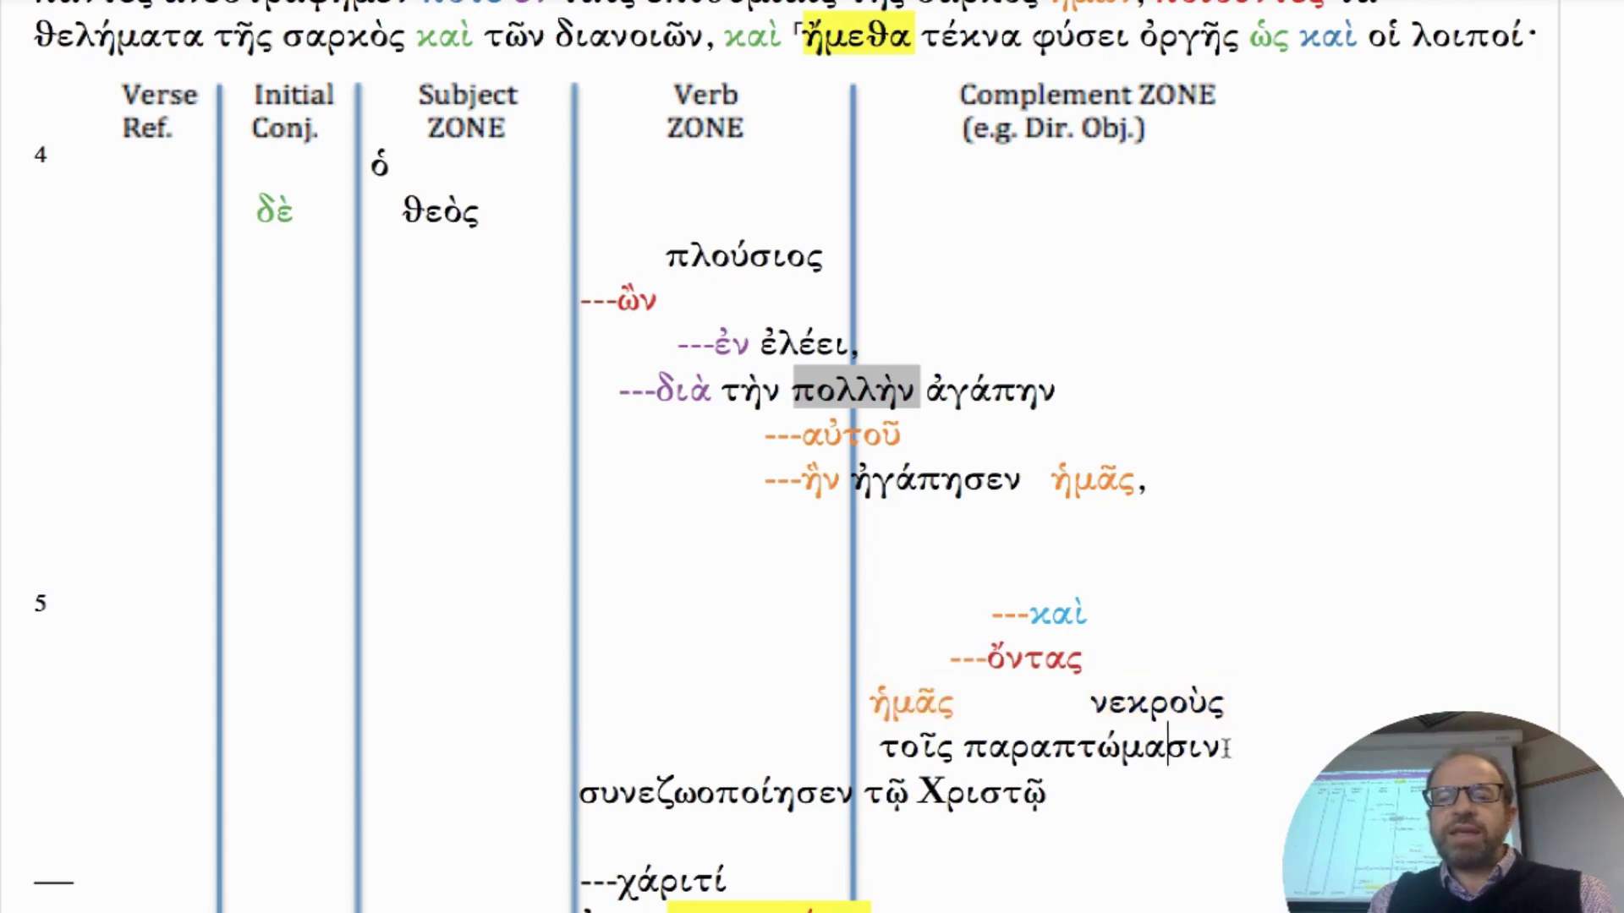
left_click_drag(1227, 747, 880, 748)
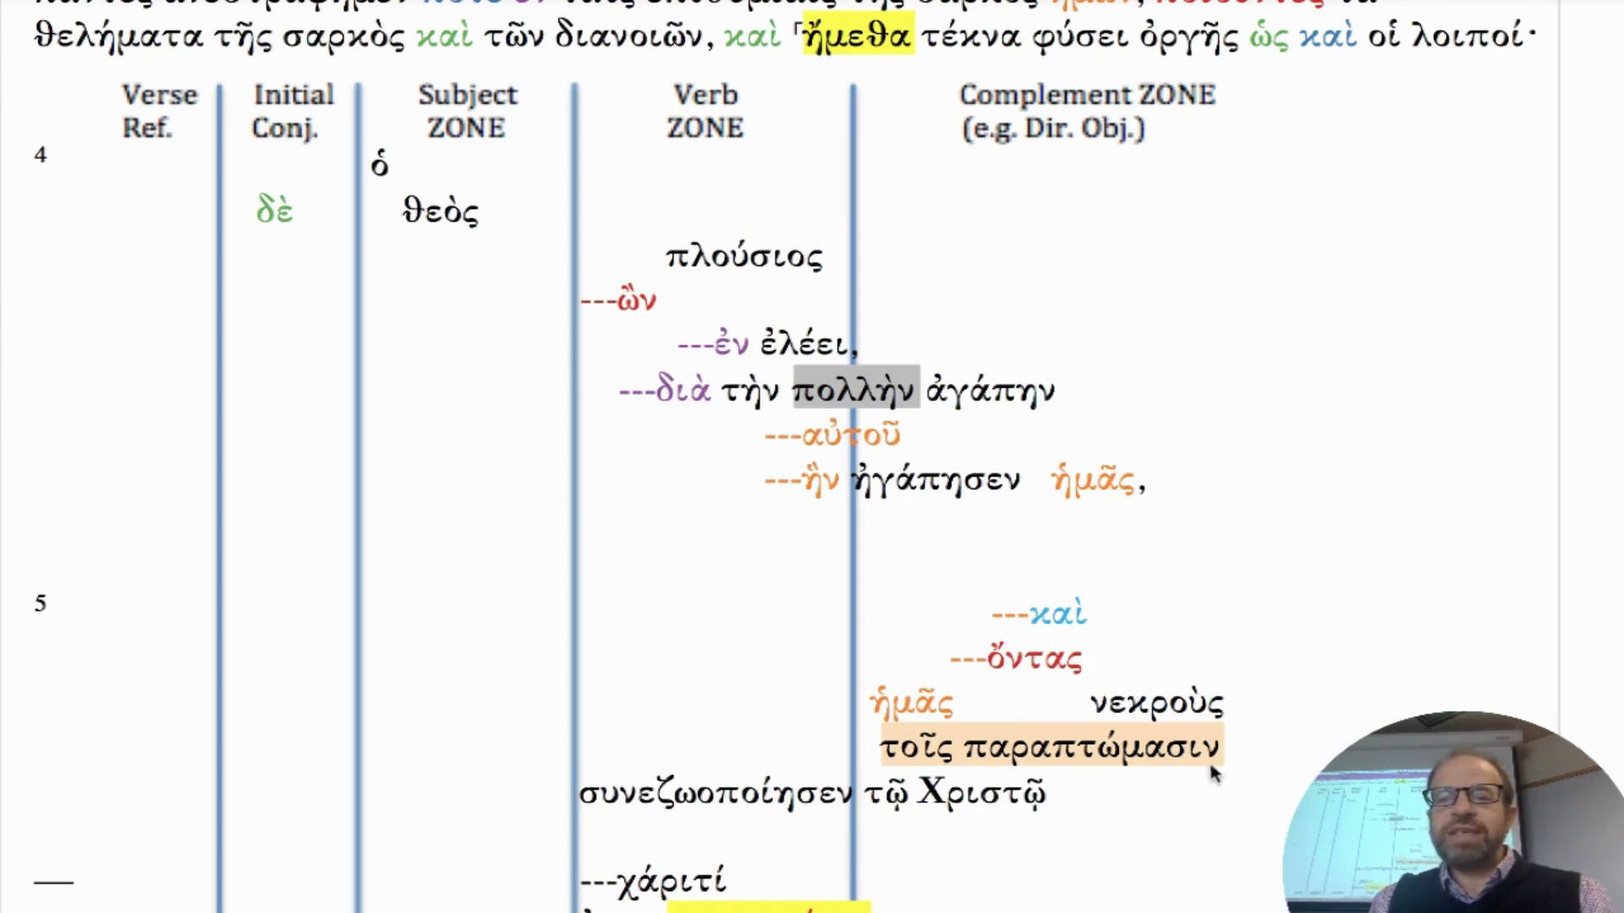
left_click(1097, 776)
left_click_drag(1222, 748, 1091, 706)
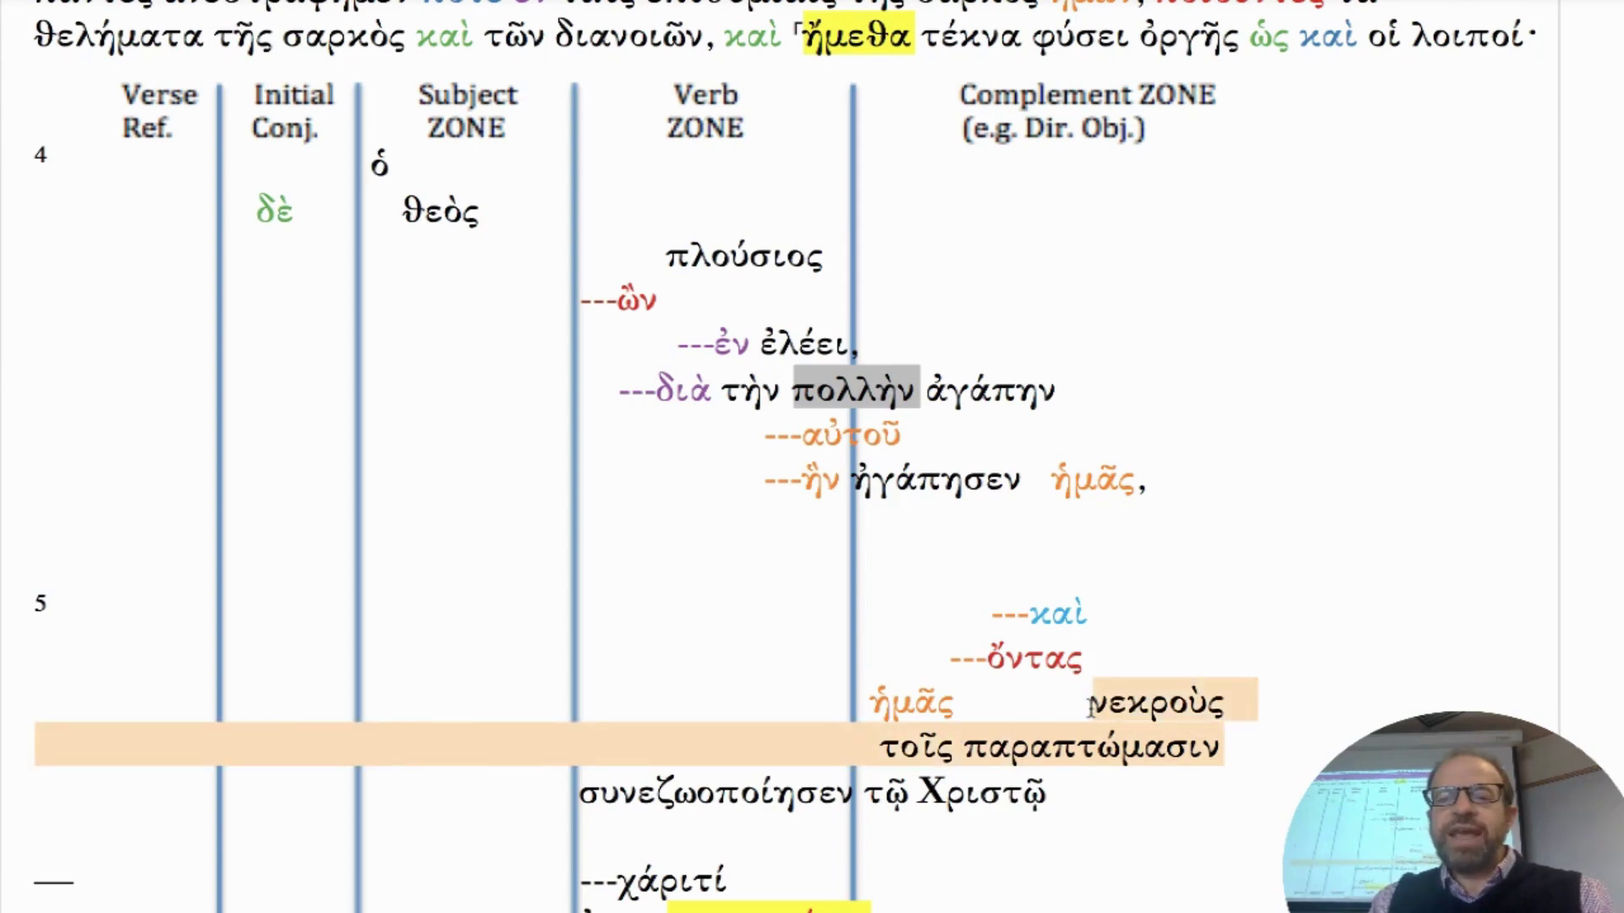
left_click(901, 744)
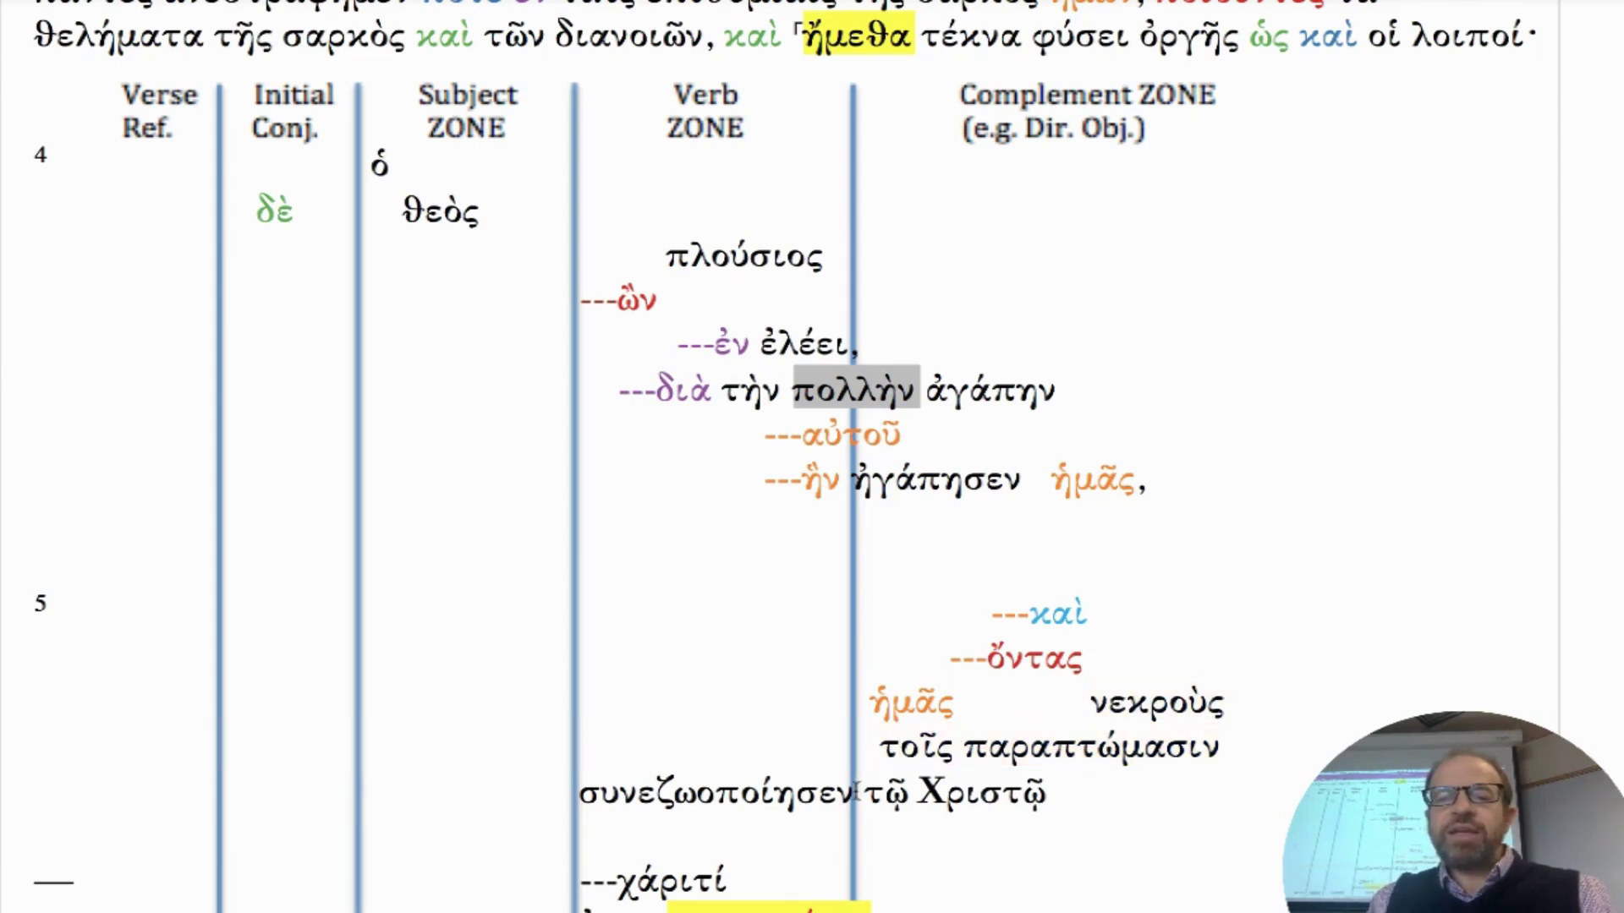
left_click_drag(857, 791, 586, 795)
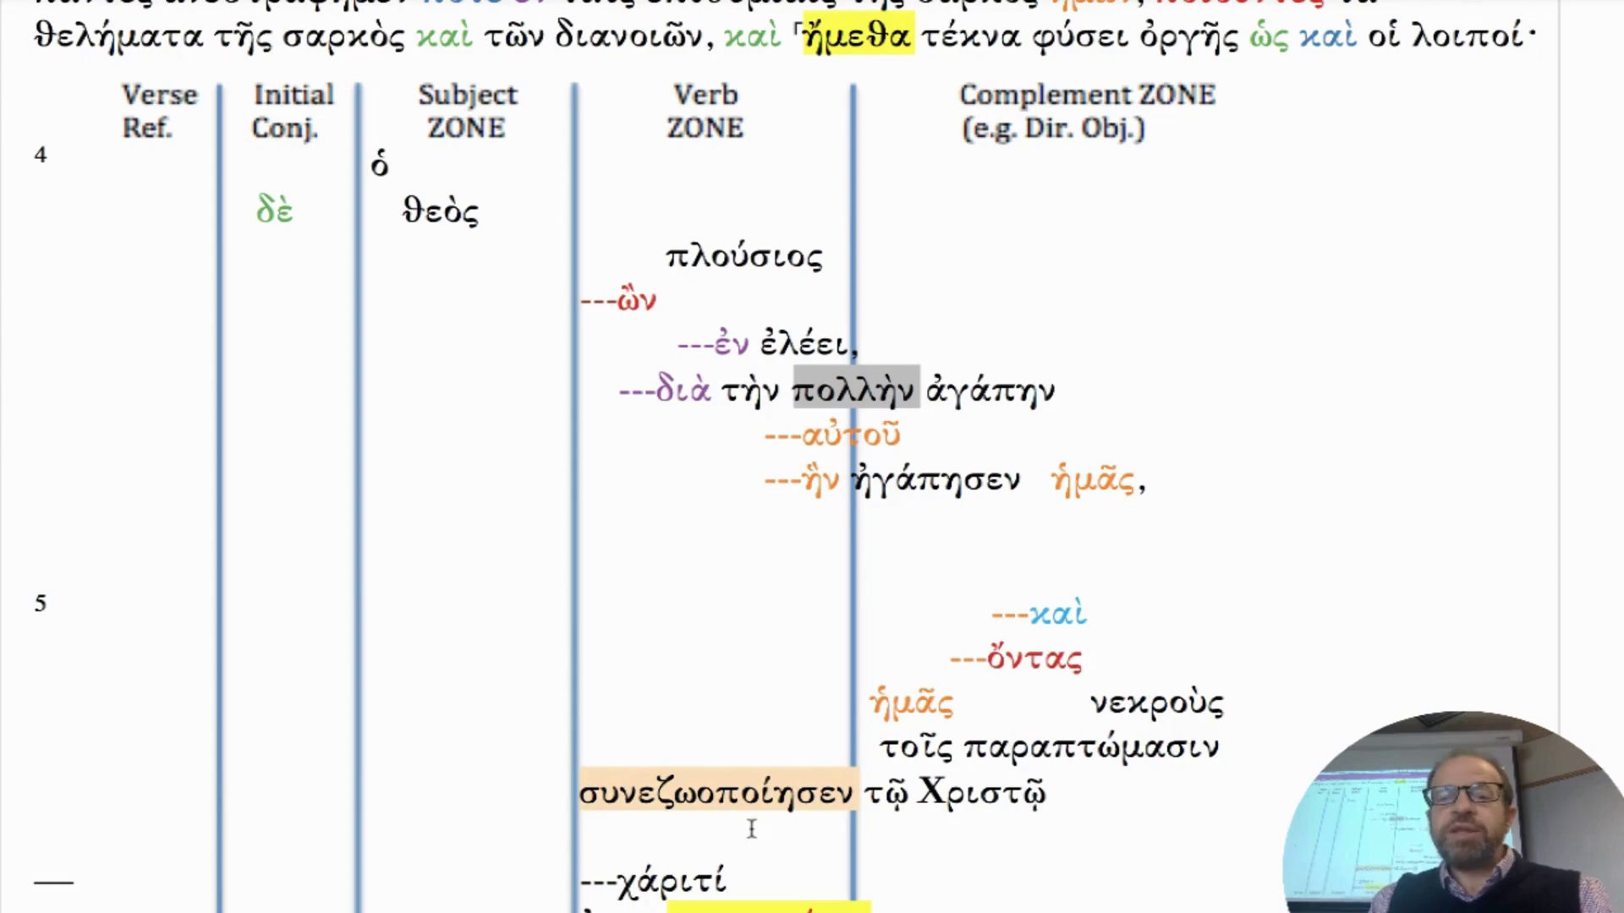
scroll(1062, 795, "up", 5)
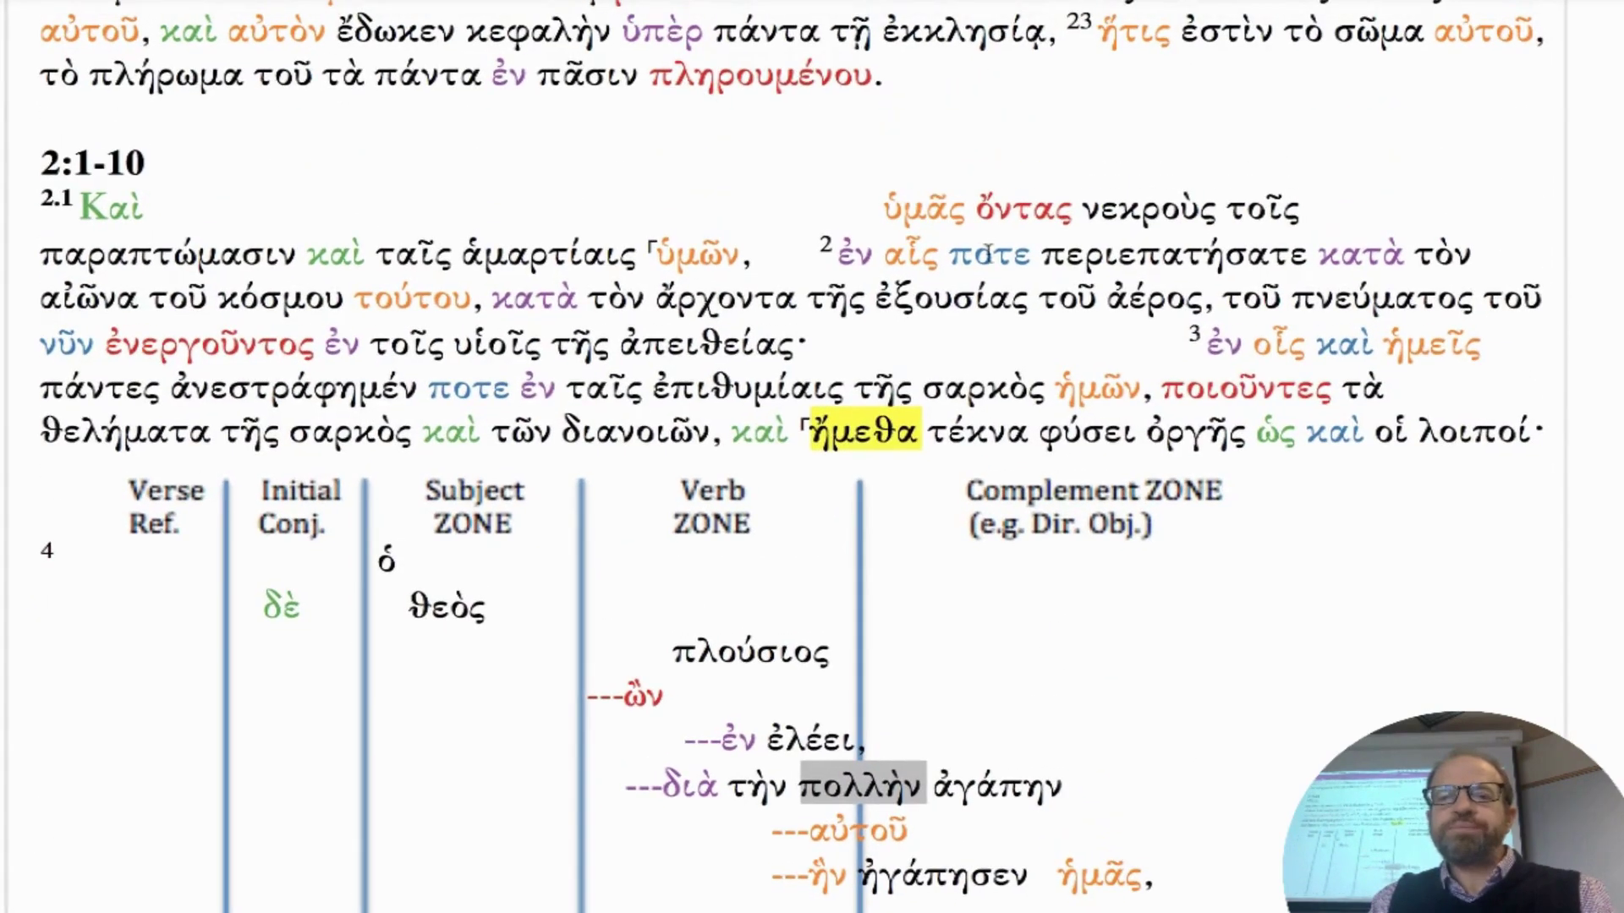
left_click_drag(879, 207, 1282, 207)
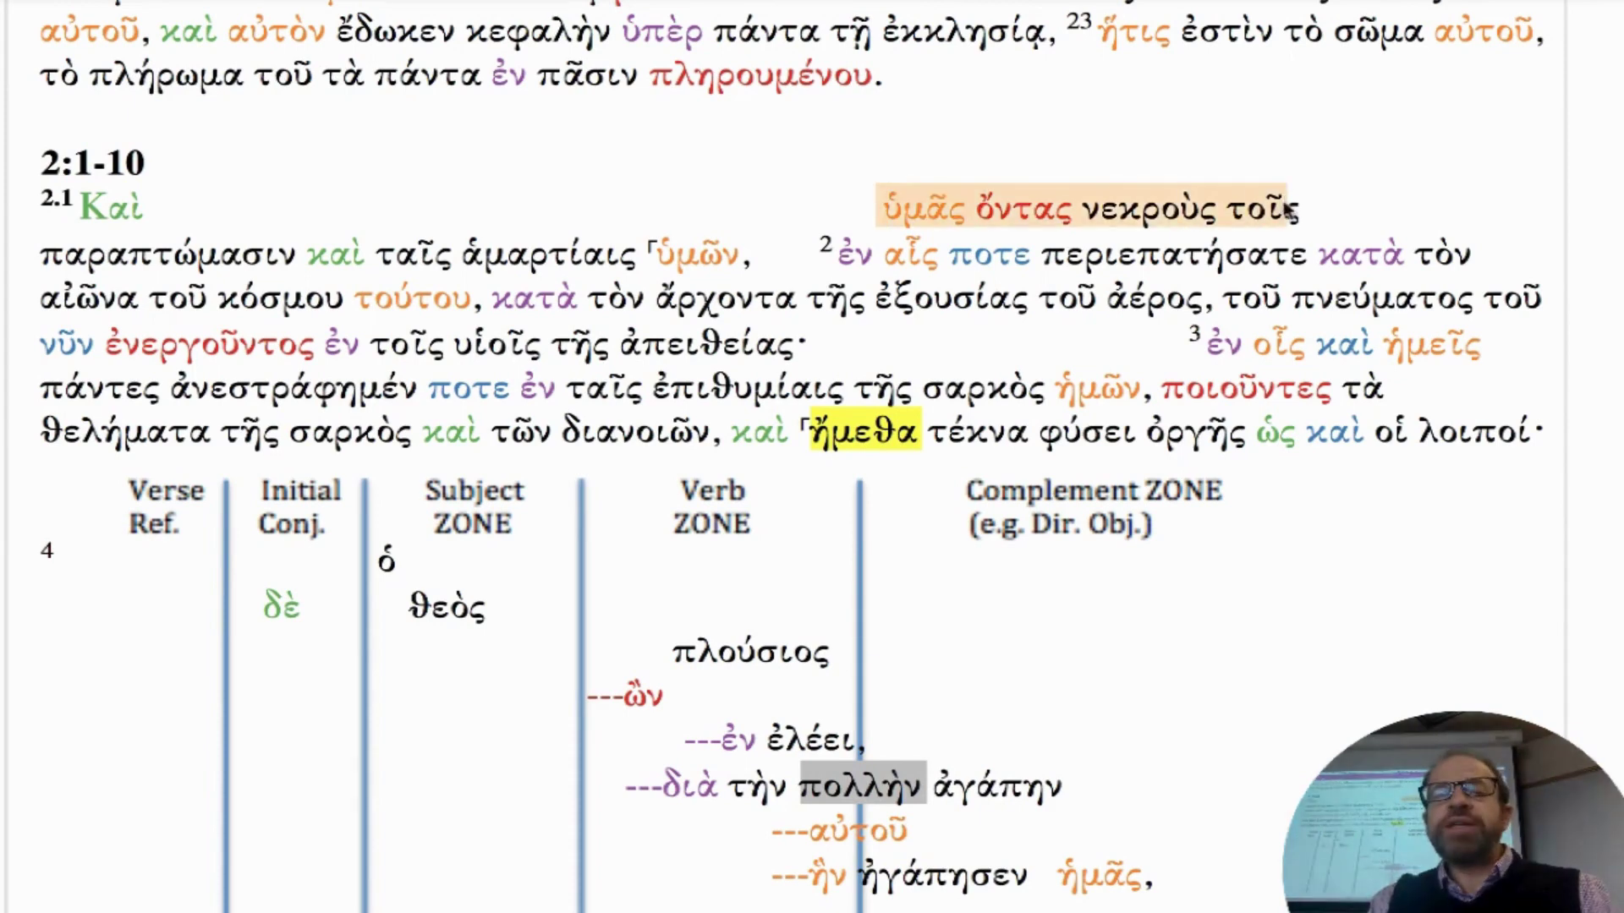
left_click(883, 216)
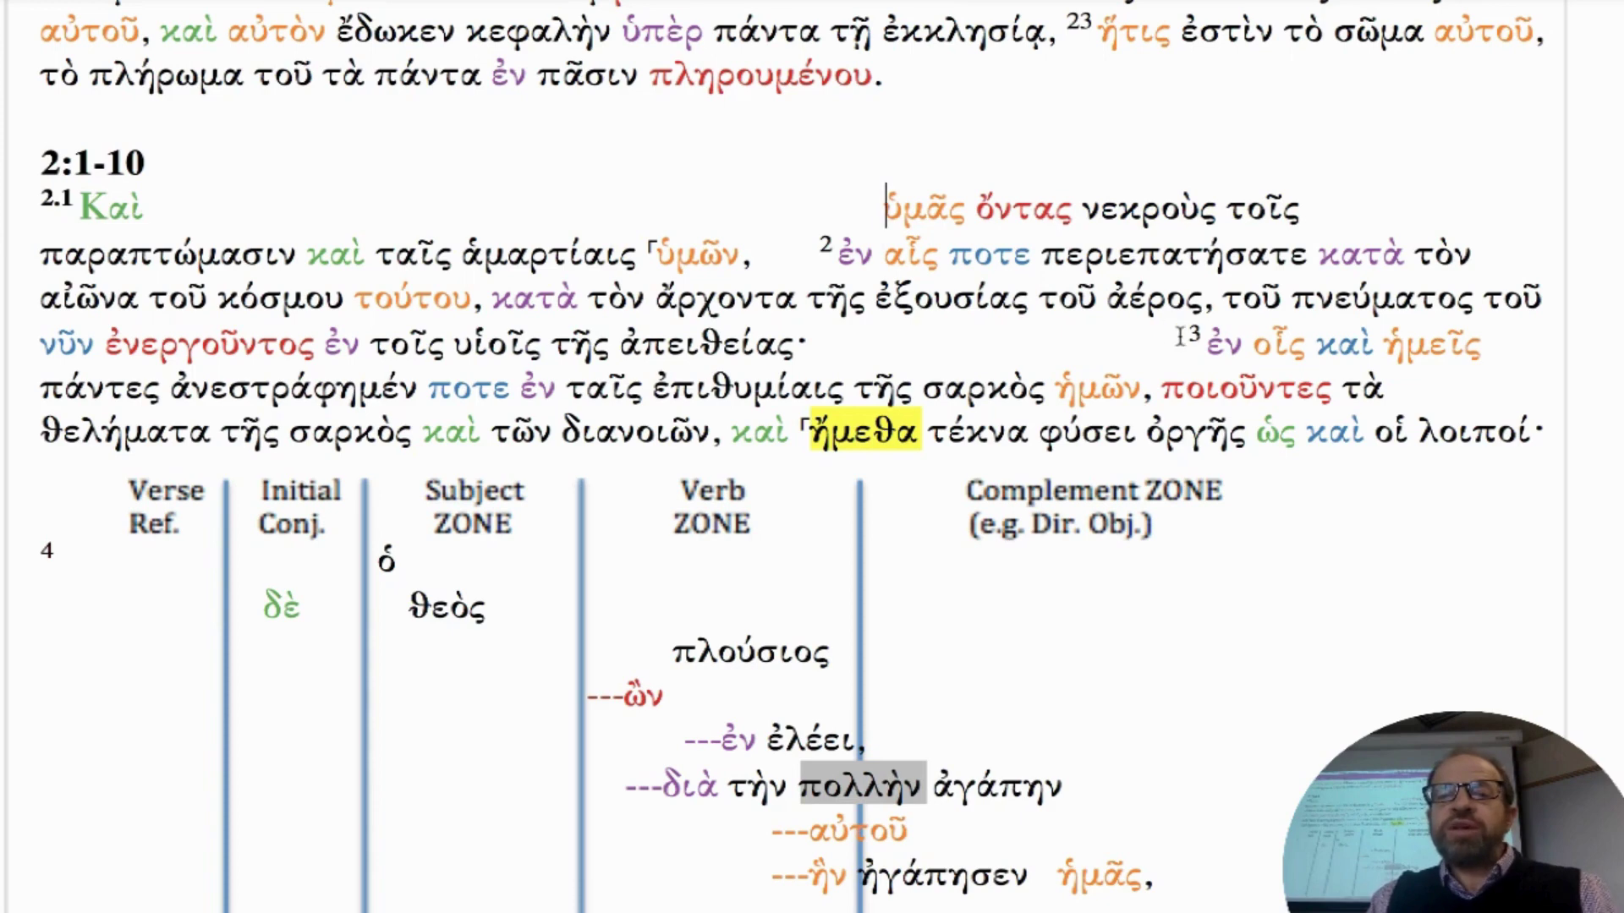
left_click_drag(1175, 334, 1479, 366)
scroll(1479, 366, "down", 12)
left_click(1536, 439)
scroll(1536, 438, "up", 4)
scroll(1436, 438, "up", 8)
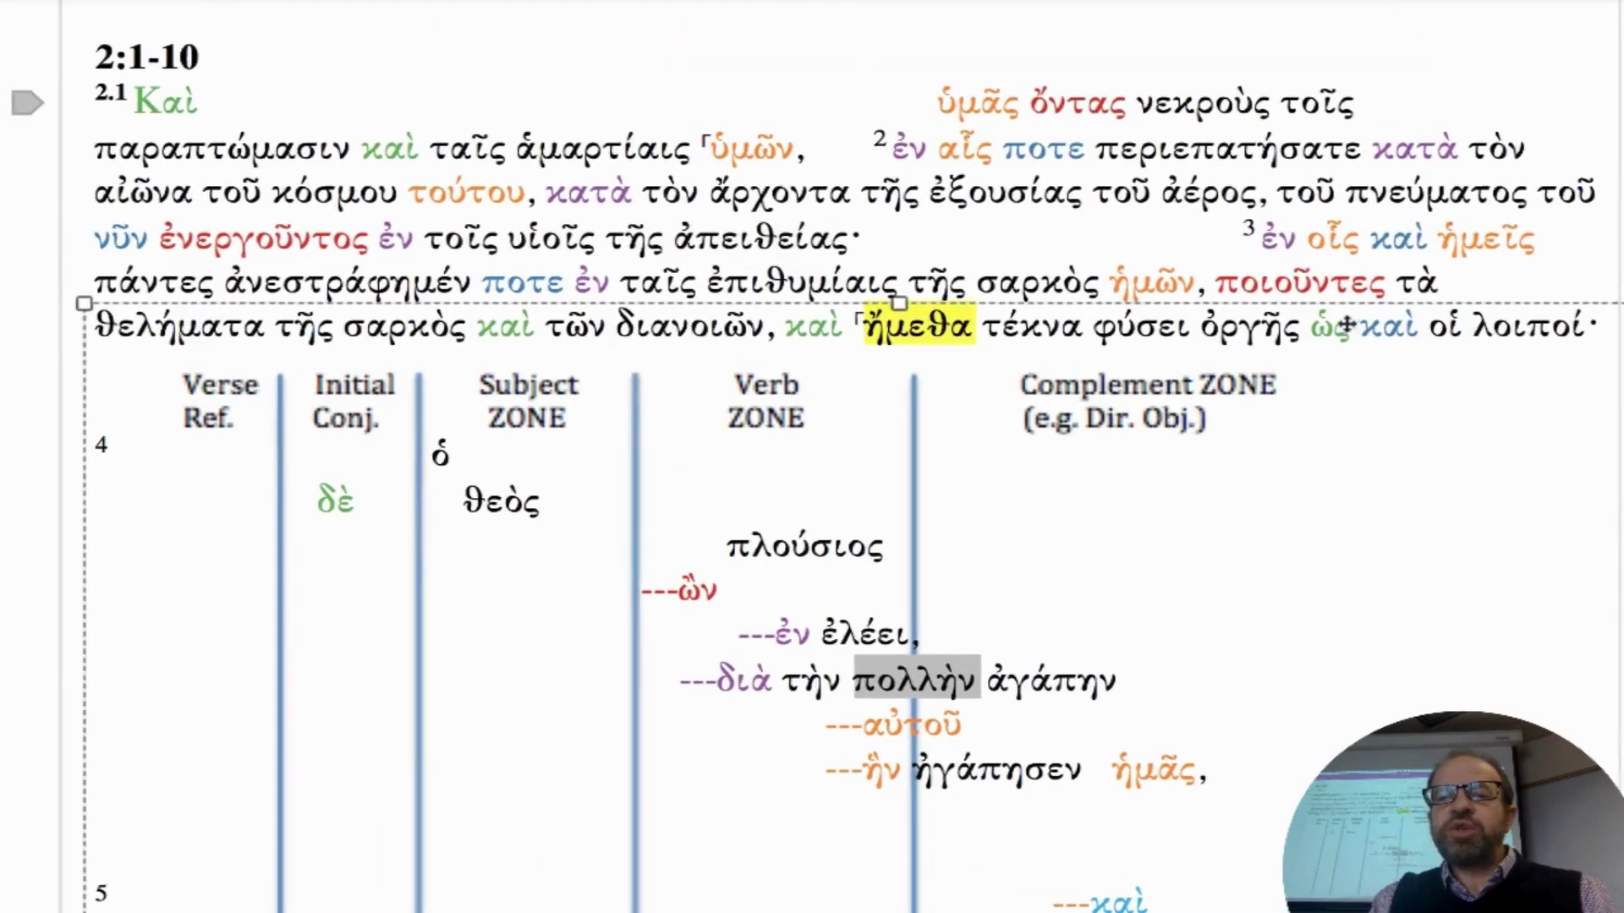
left_click(1365, 239)
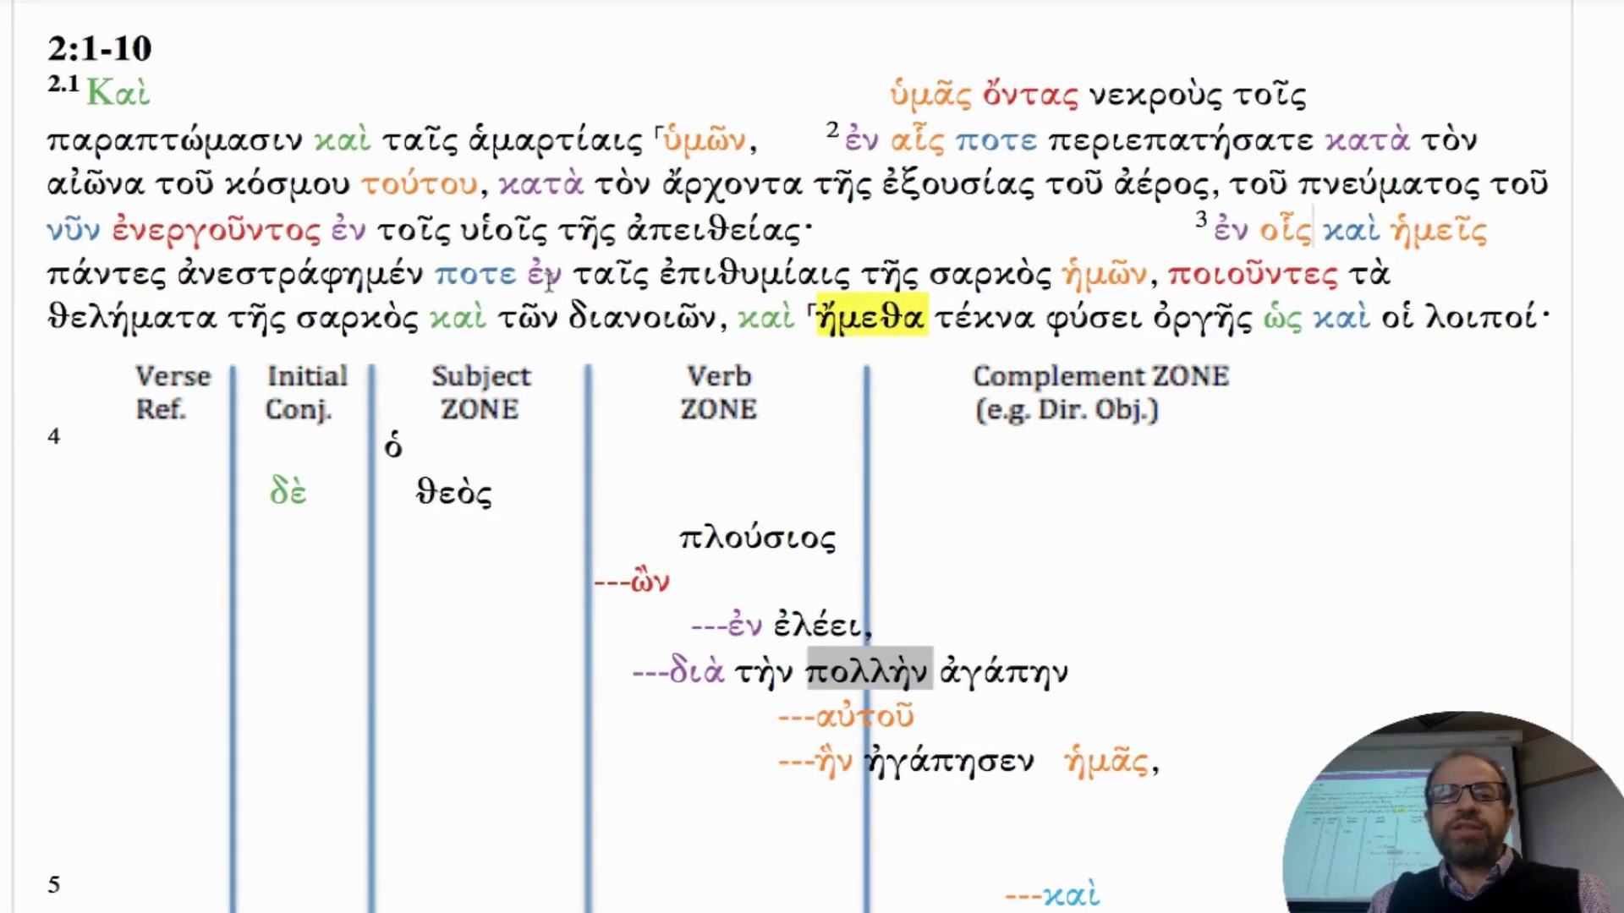
left_click_drag(524, 277, 1142, 272)
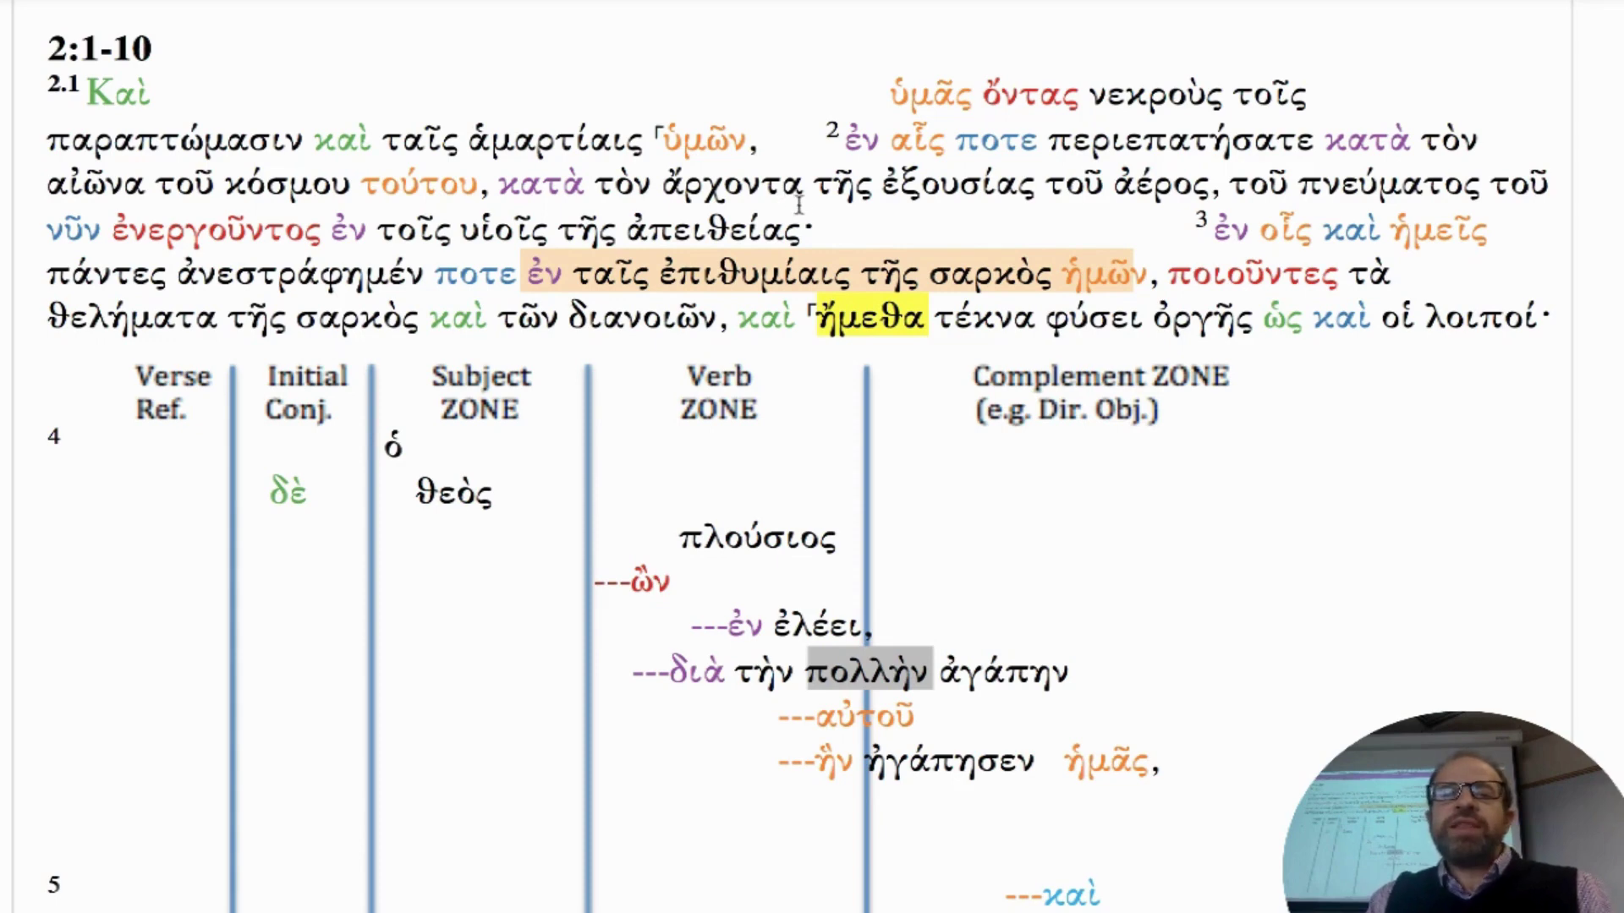
scroll(798, 204, "down", 4)
scroll(799, 203, "down", 3)
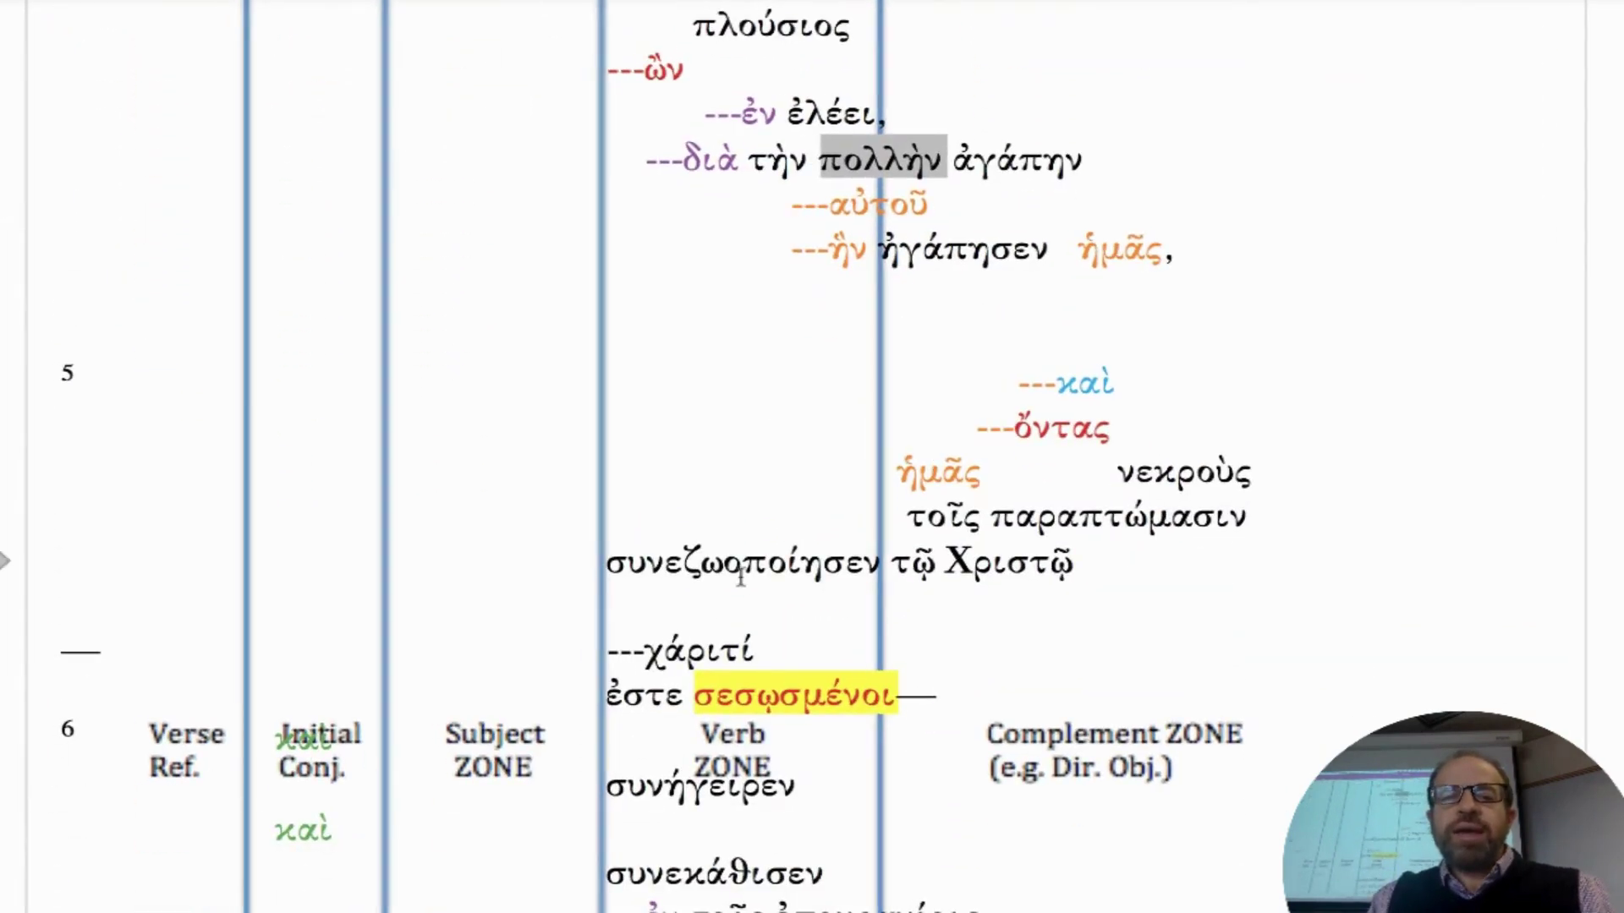
left_click_drag(608, 564, 879, 562)
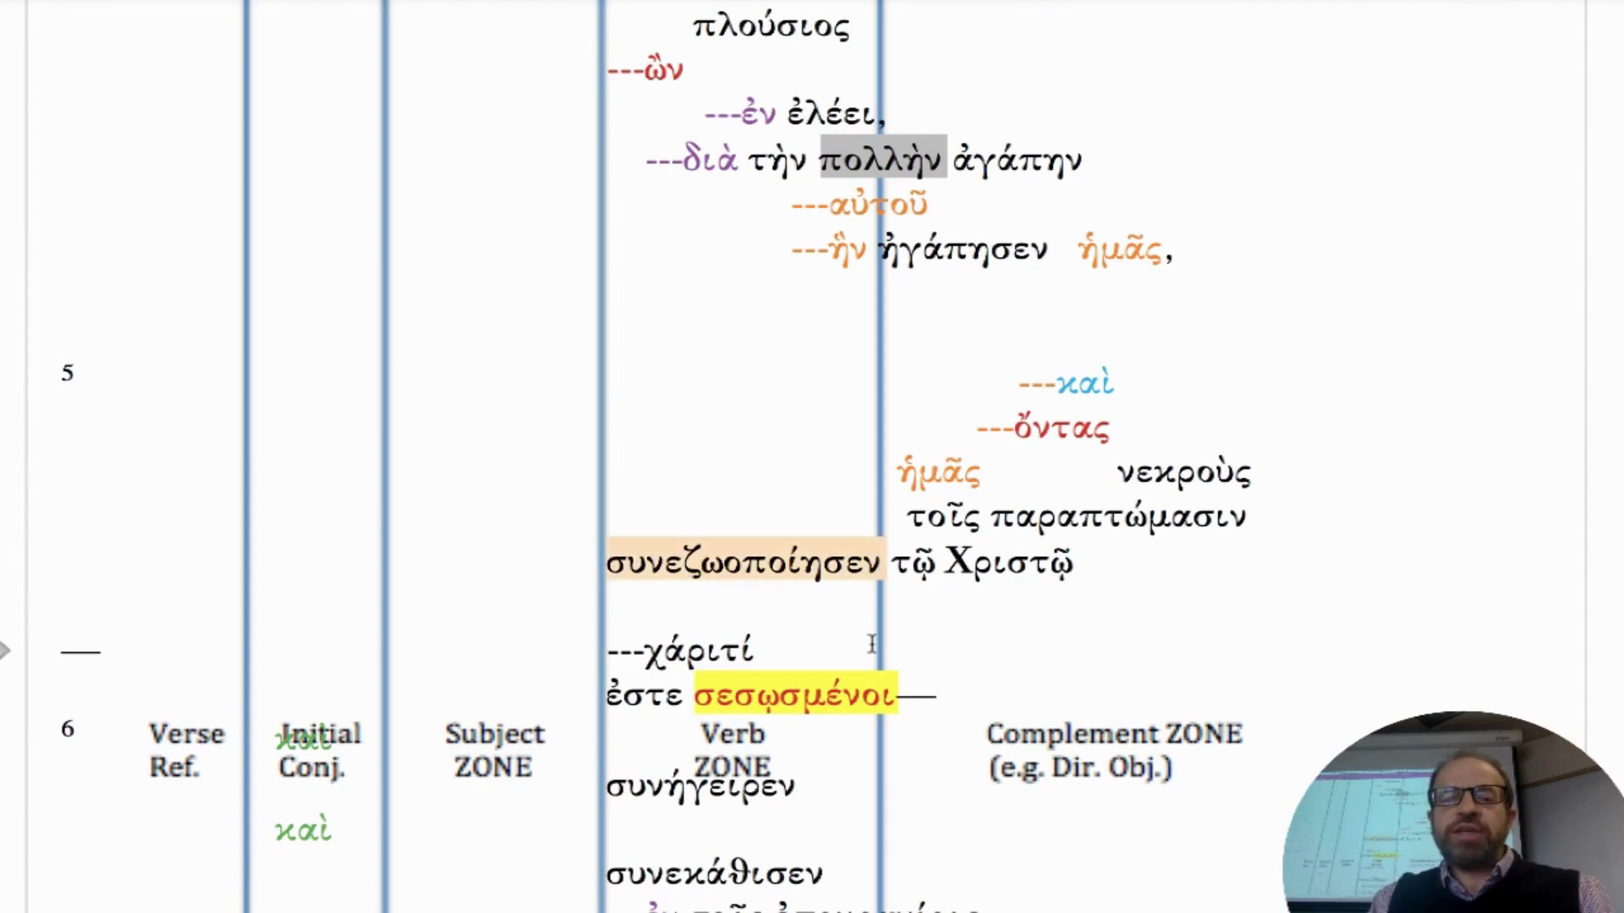
scroll(872, 645, "up", 2)
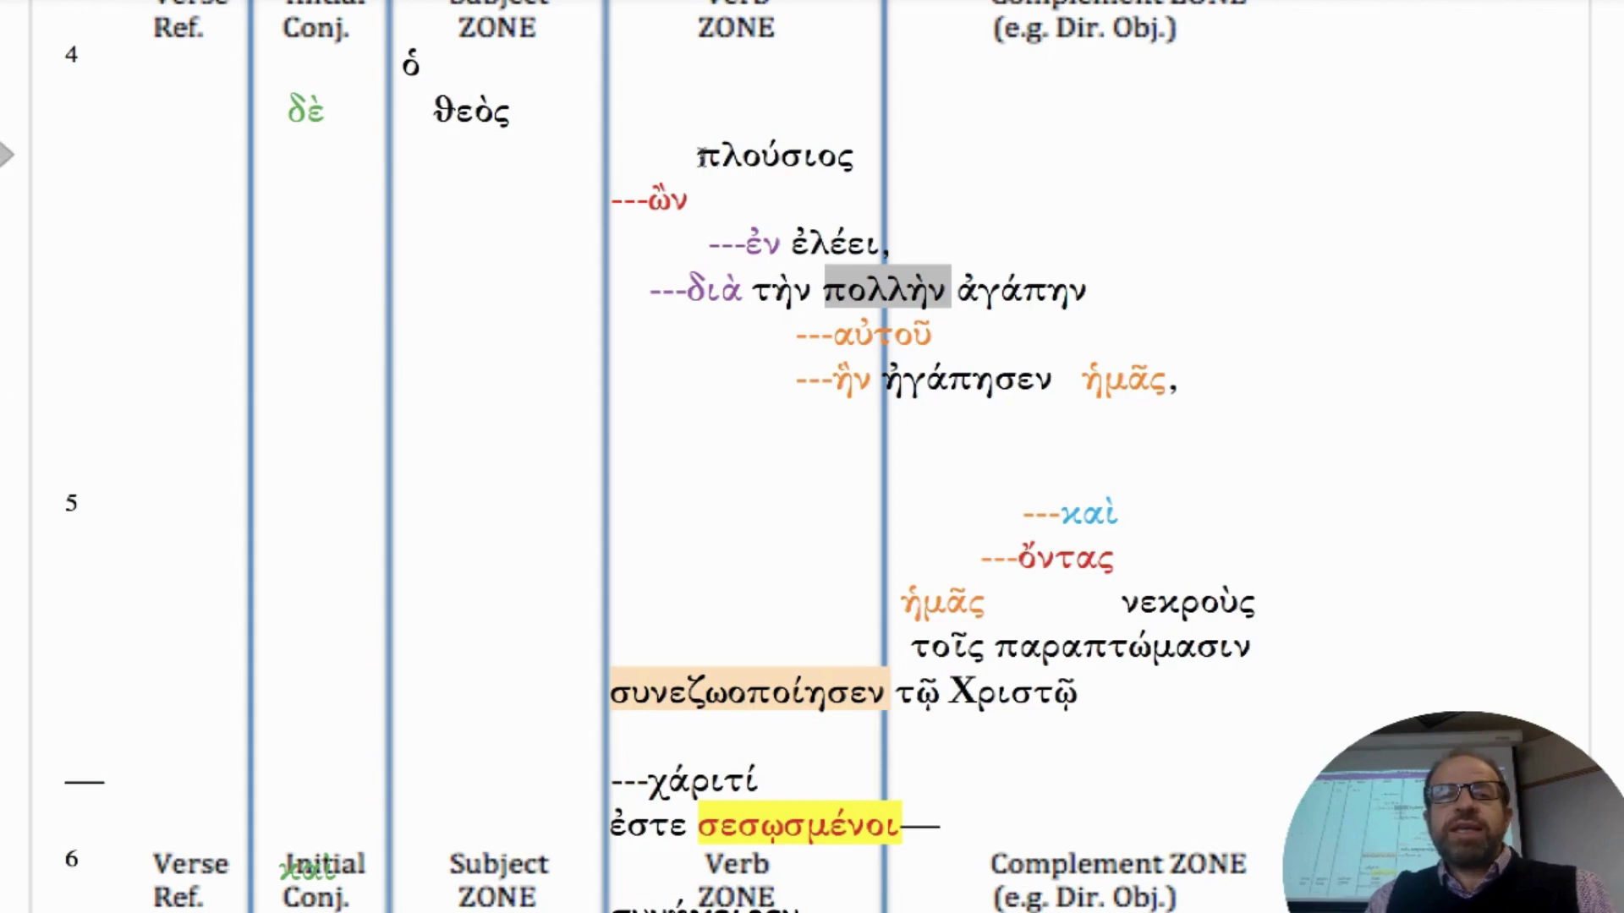
left_click_drag(700, 156, 1304, 651)
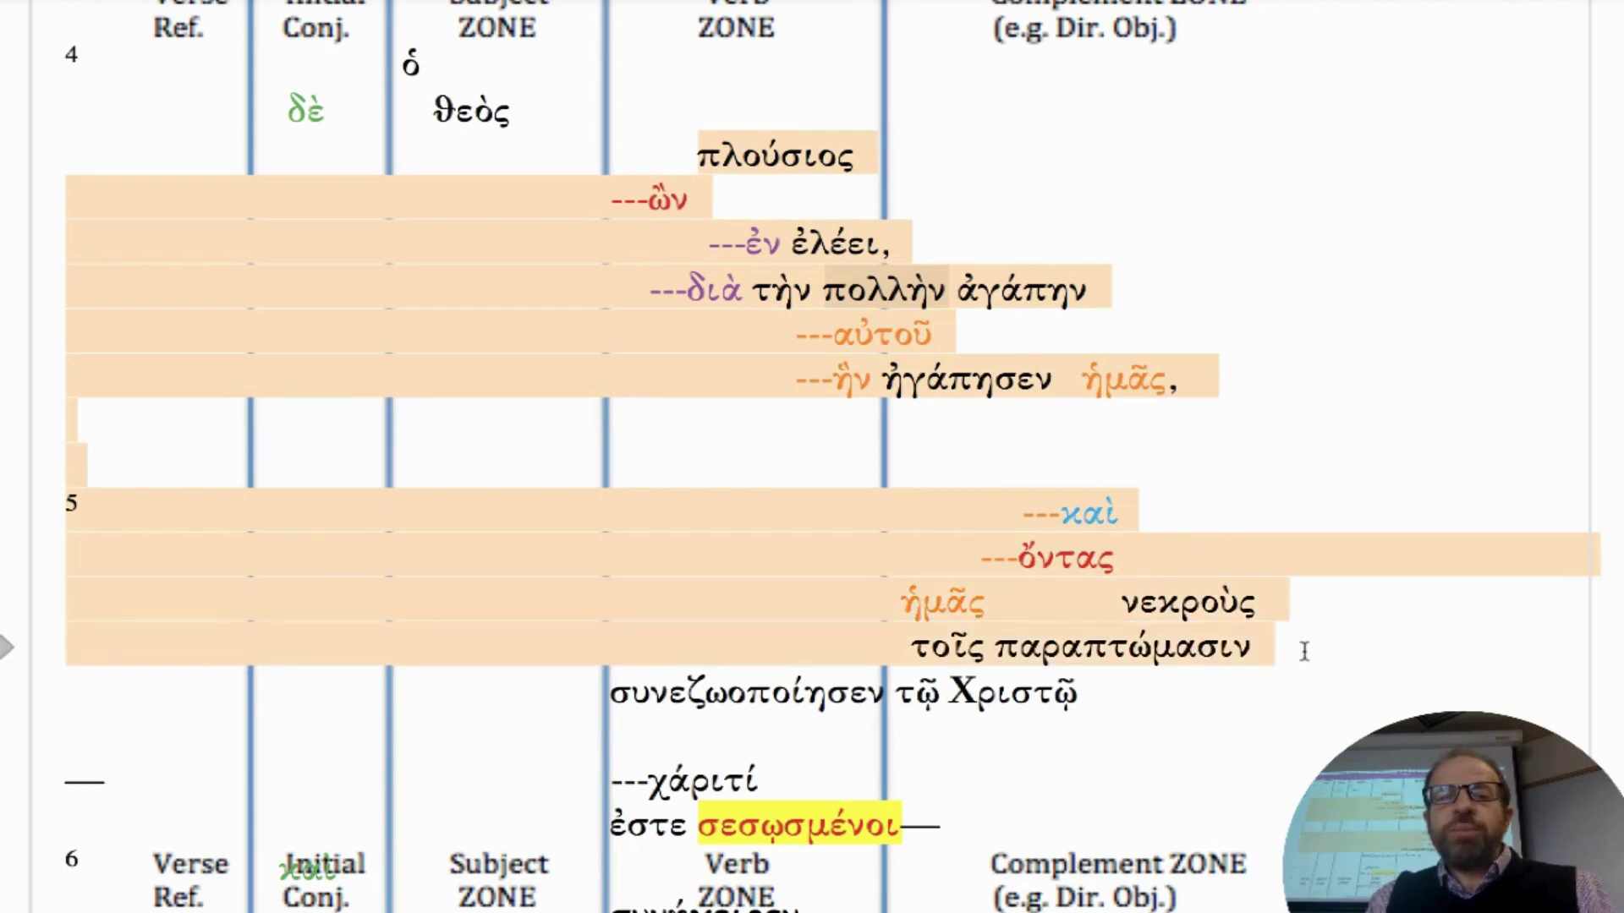
left_click(949, 380)
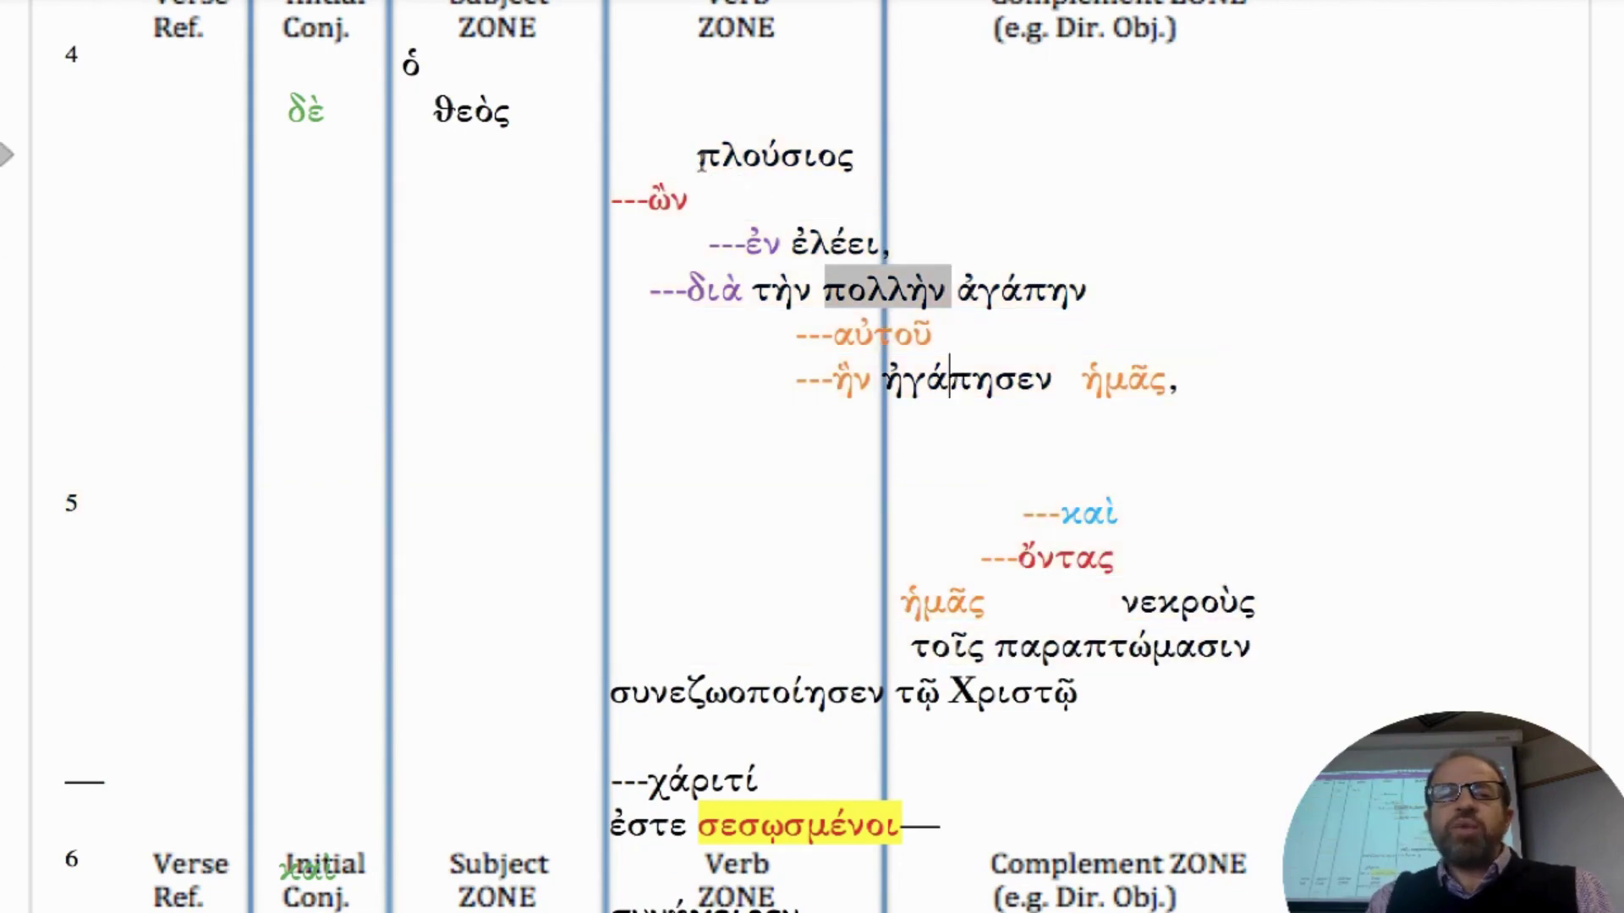
left_click_drag(701, 161, 890, 251)
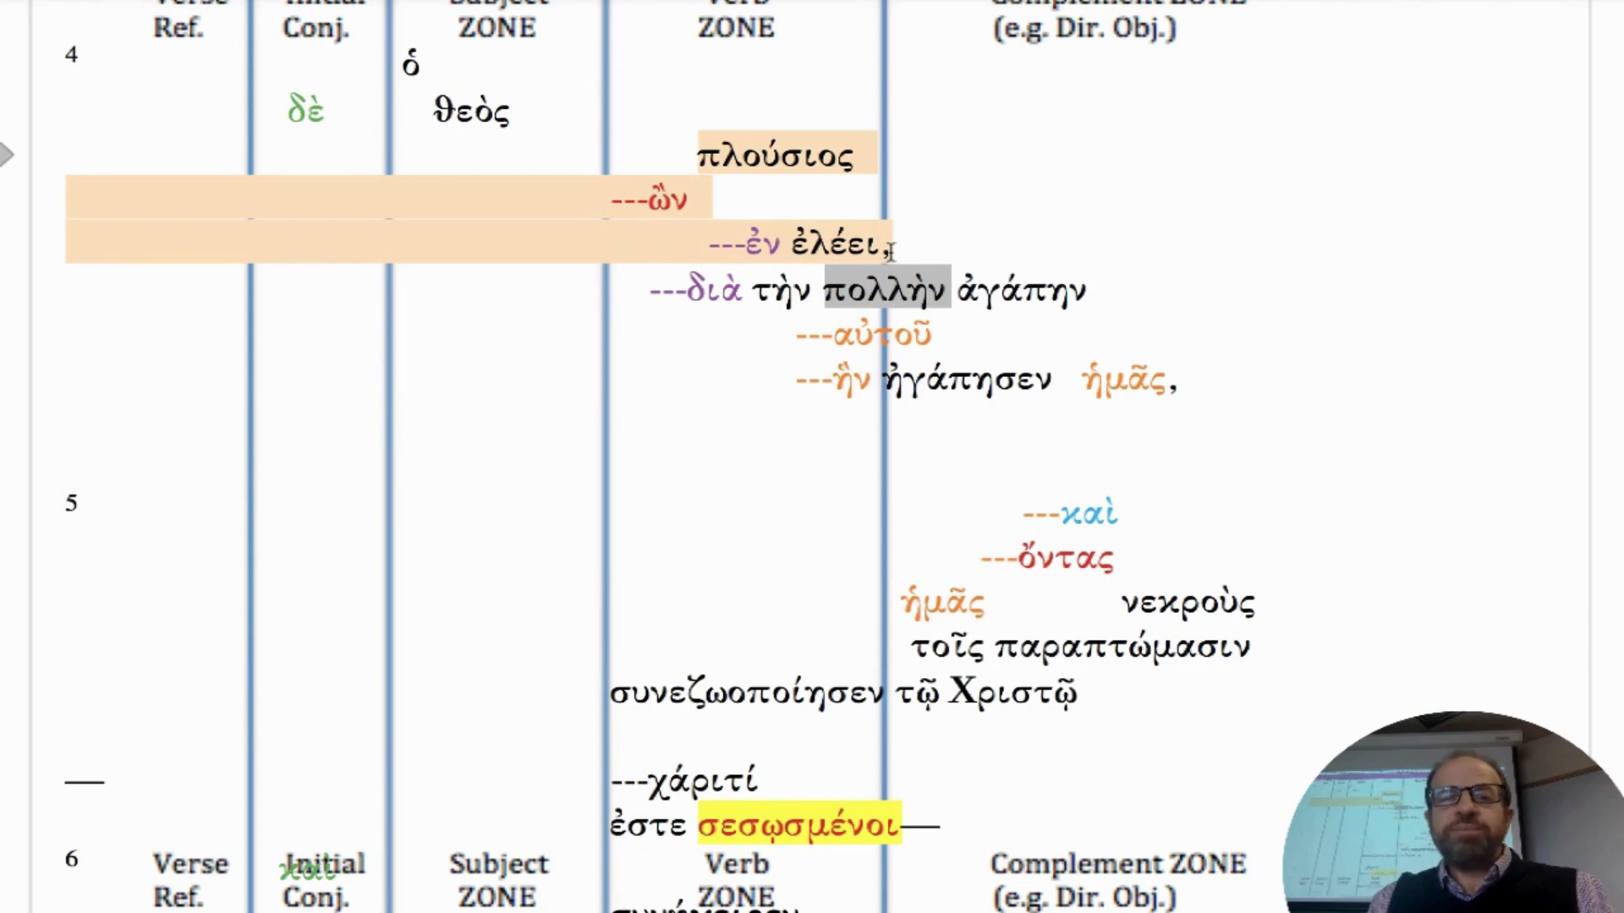
left_click(706, 292)
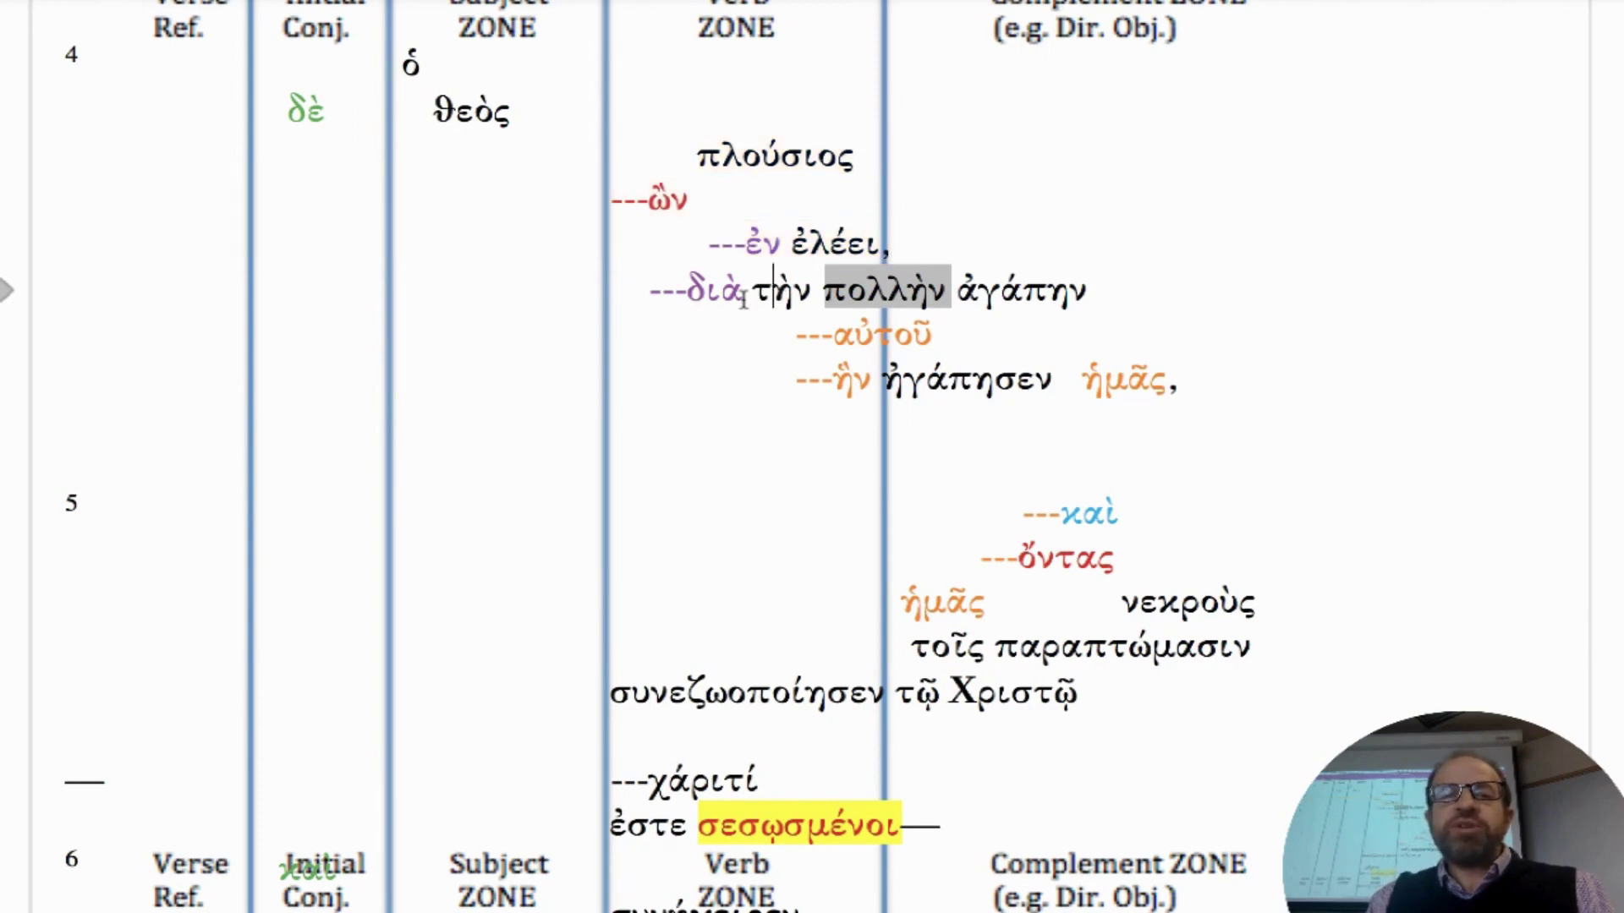
left_click_drag(686, 289, 1084, 294)
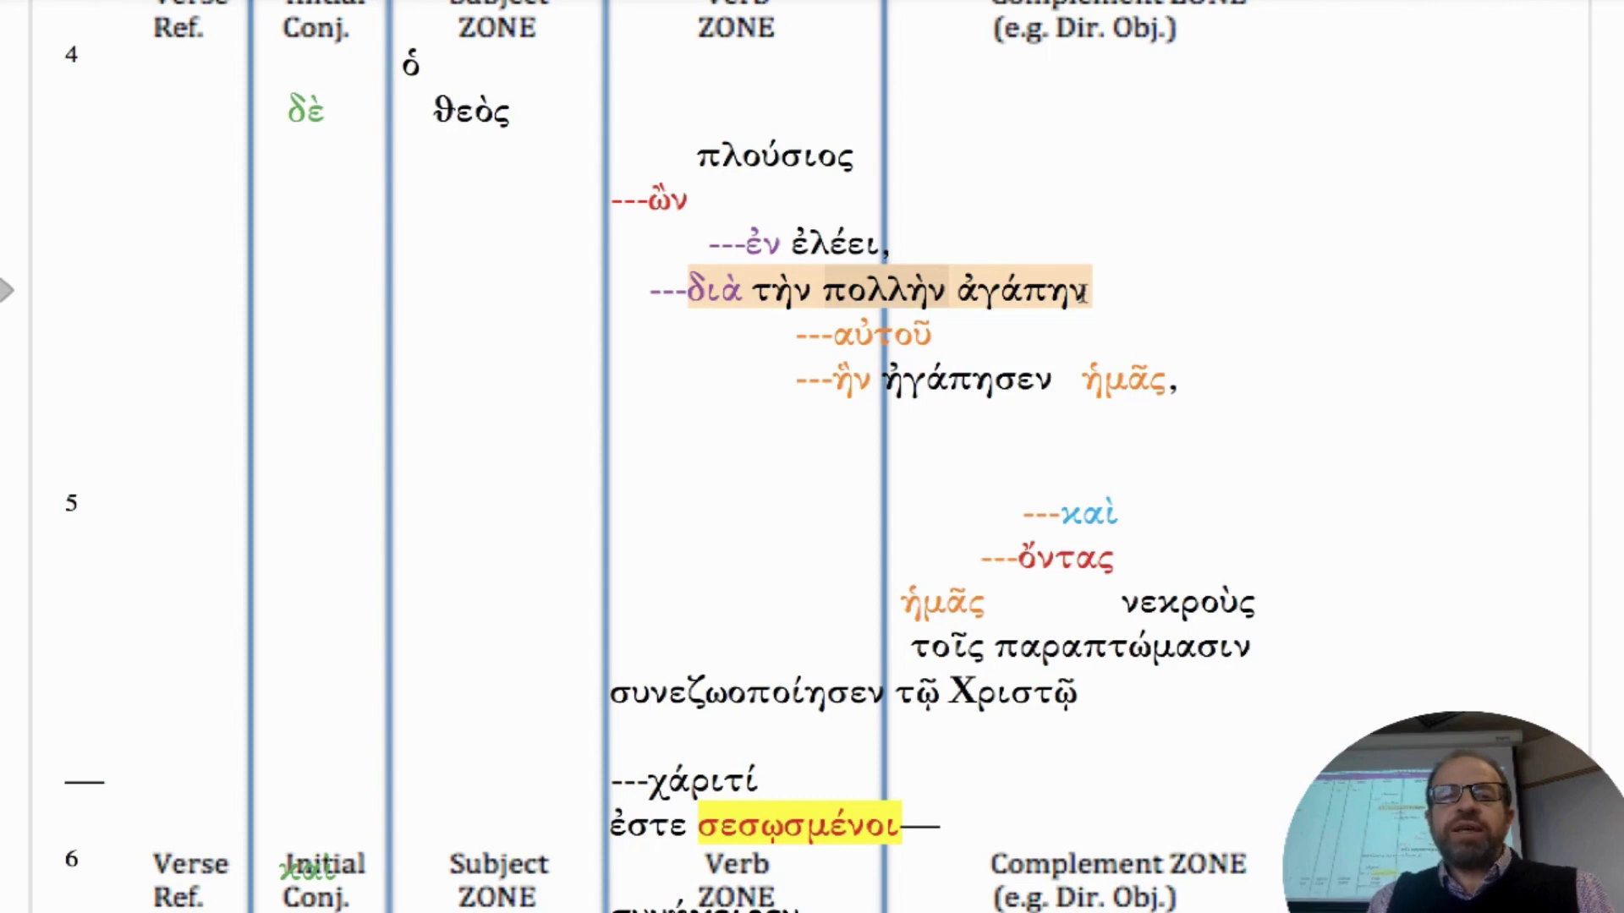
left_click_drag(1083, 293, 1182, 390)
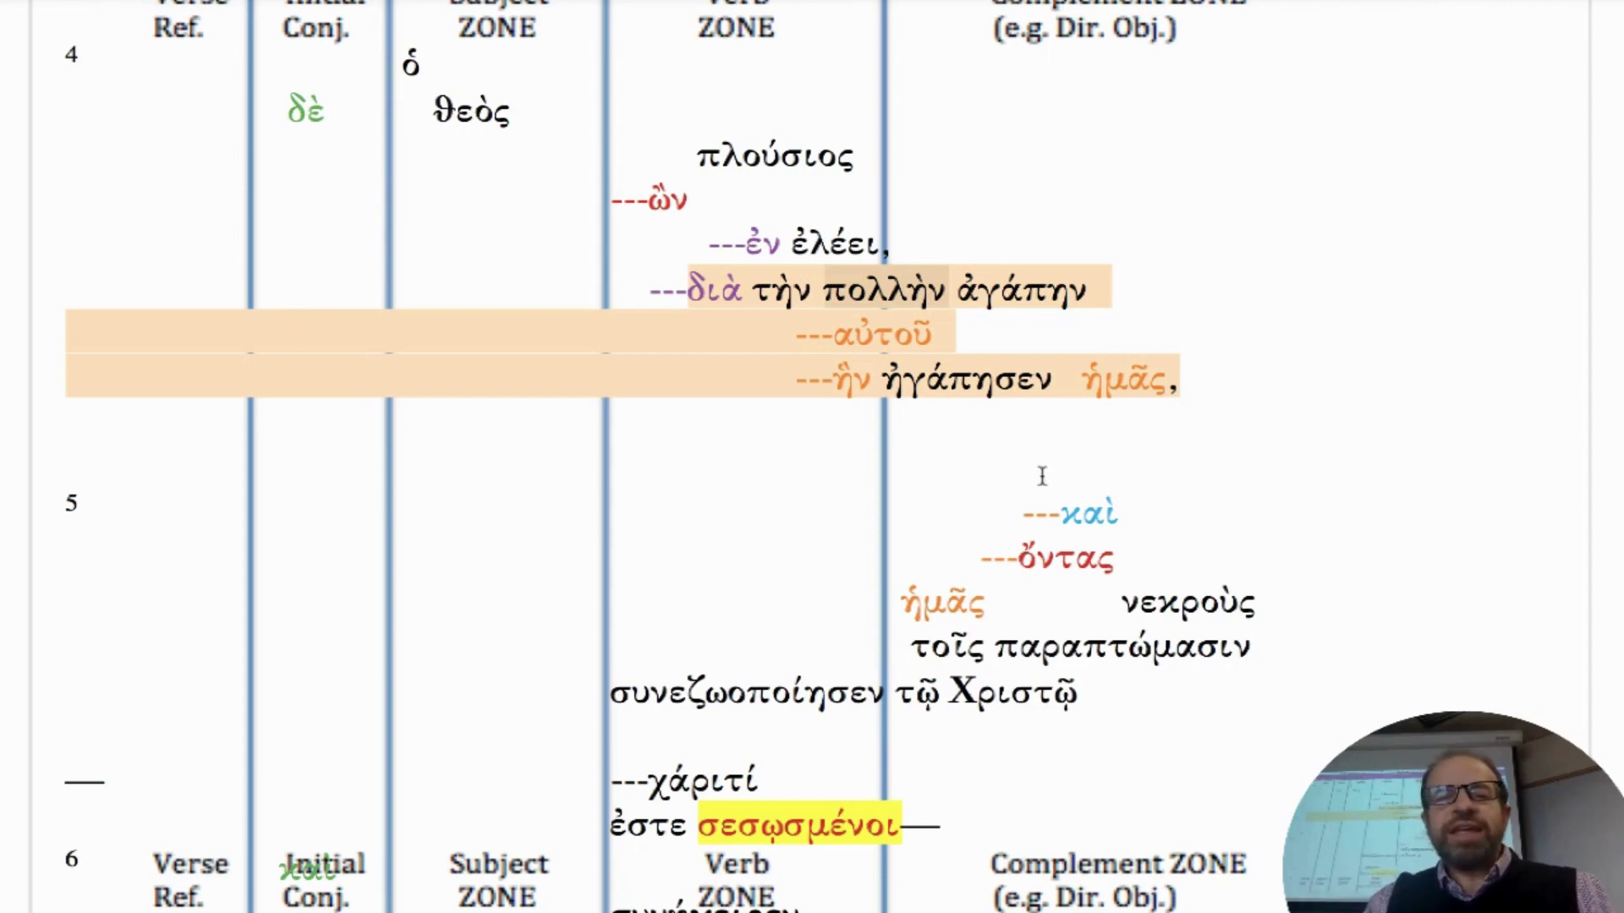
left_click_drag(1123, 606, 1248, 656)
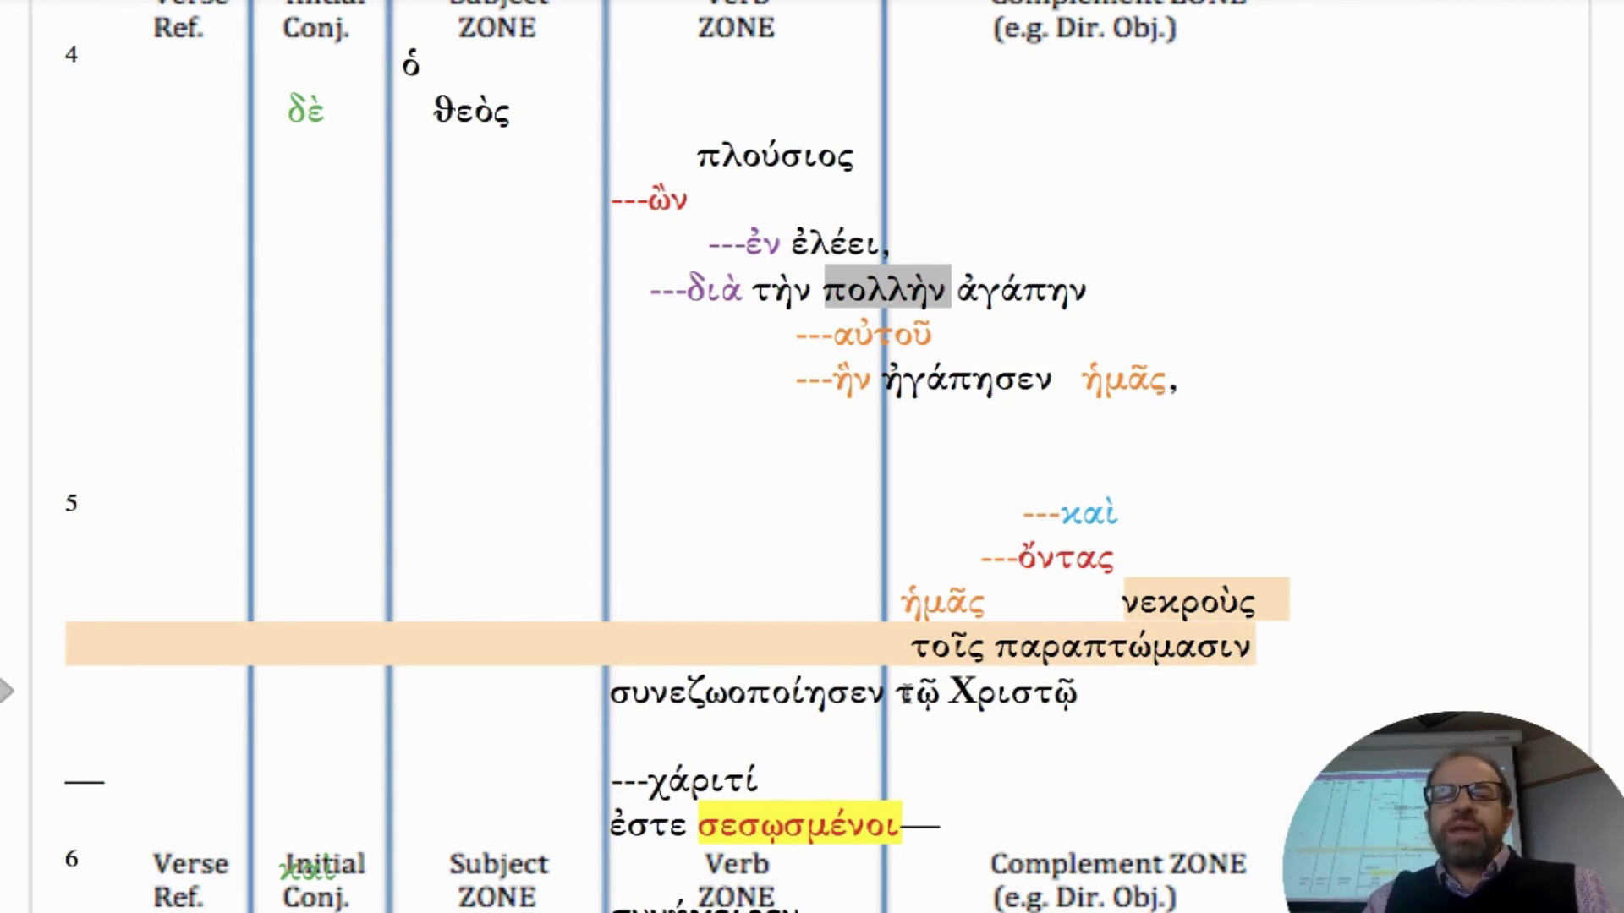
scroll(903, 676, "down", 5)
scroll(881, 612, "down", 1)
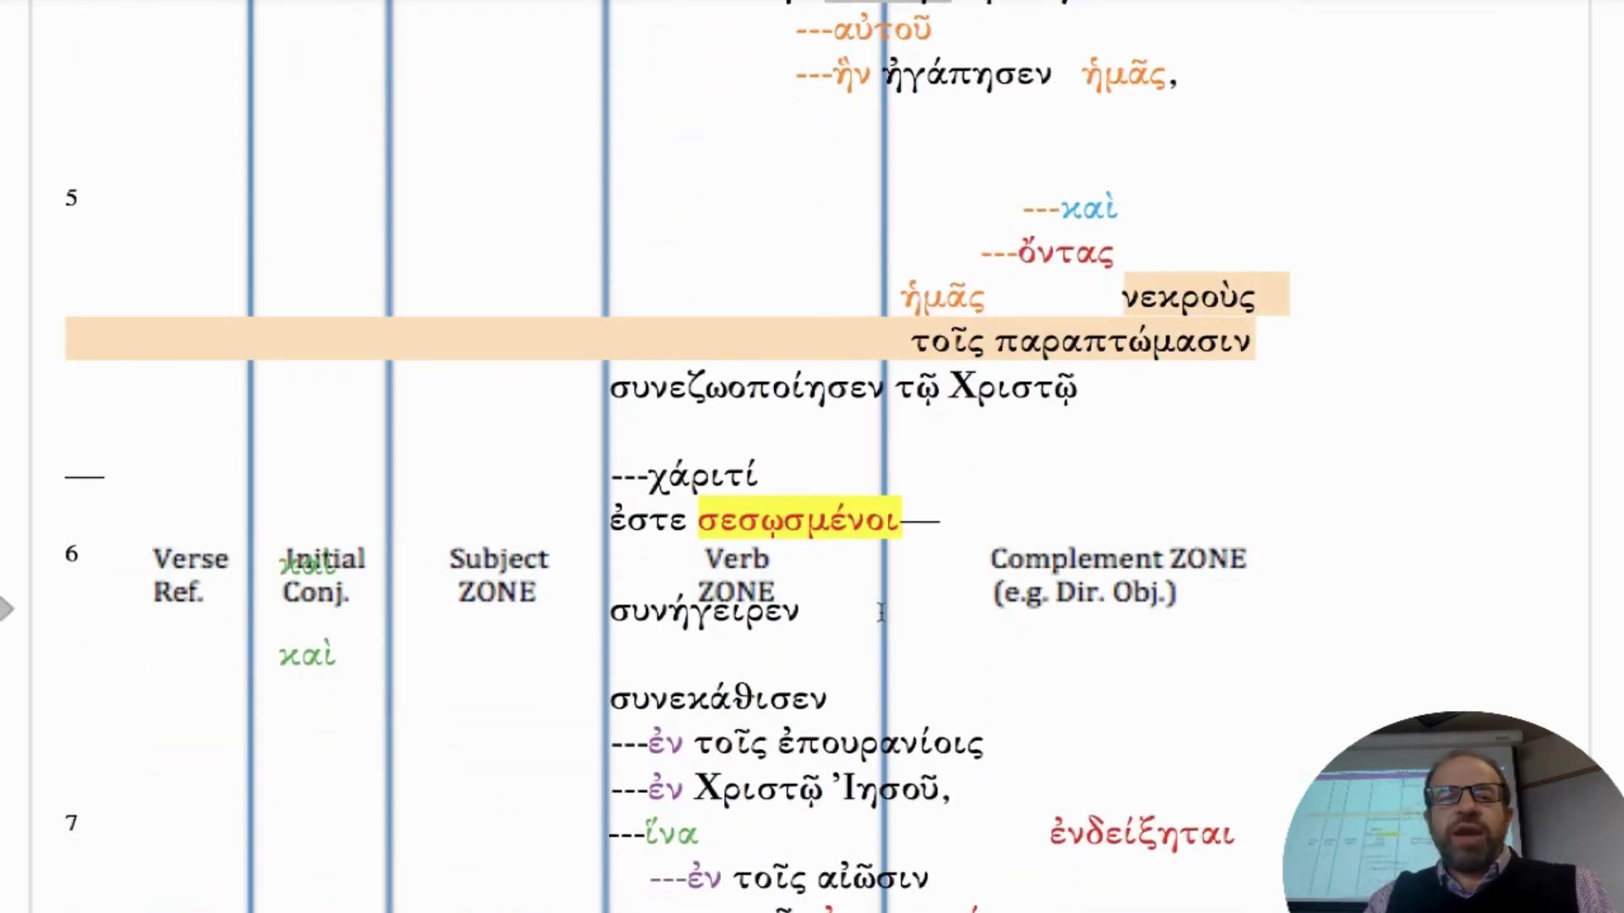
left_click_drag(950, 520, 54, 475)
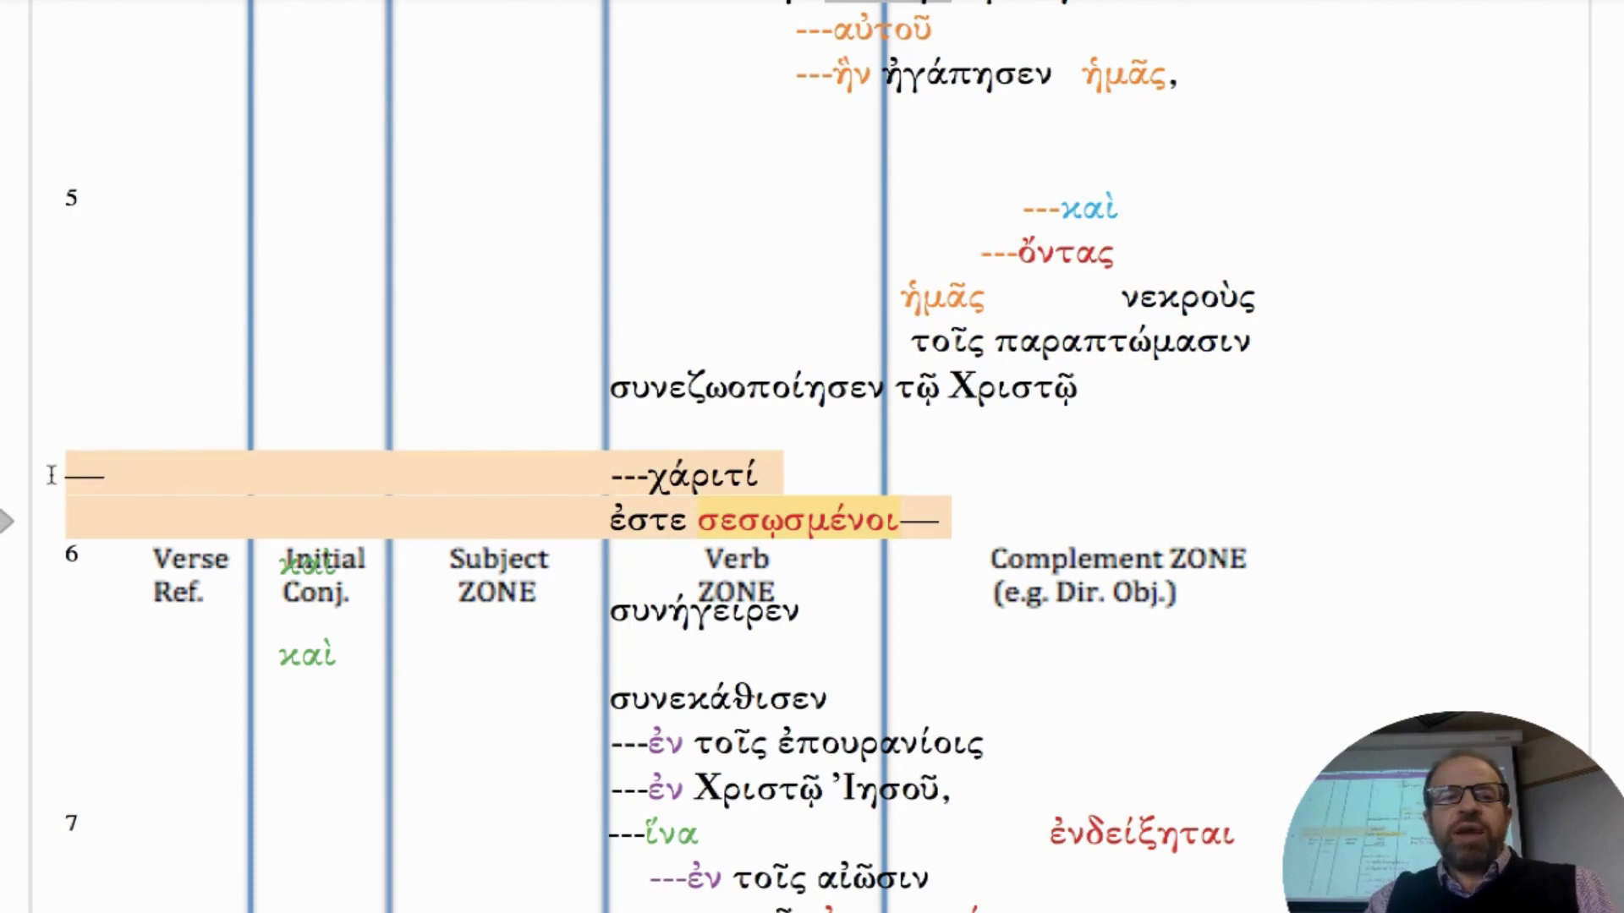
left_click(654, 499)
left_click_drag(610, 518, 902, 521)
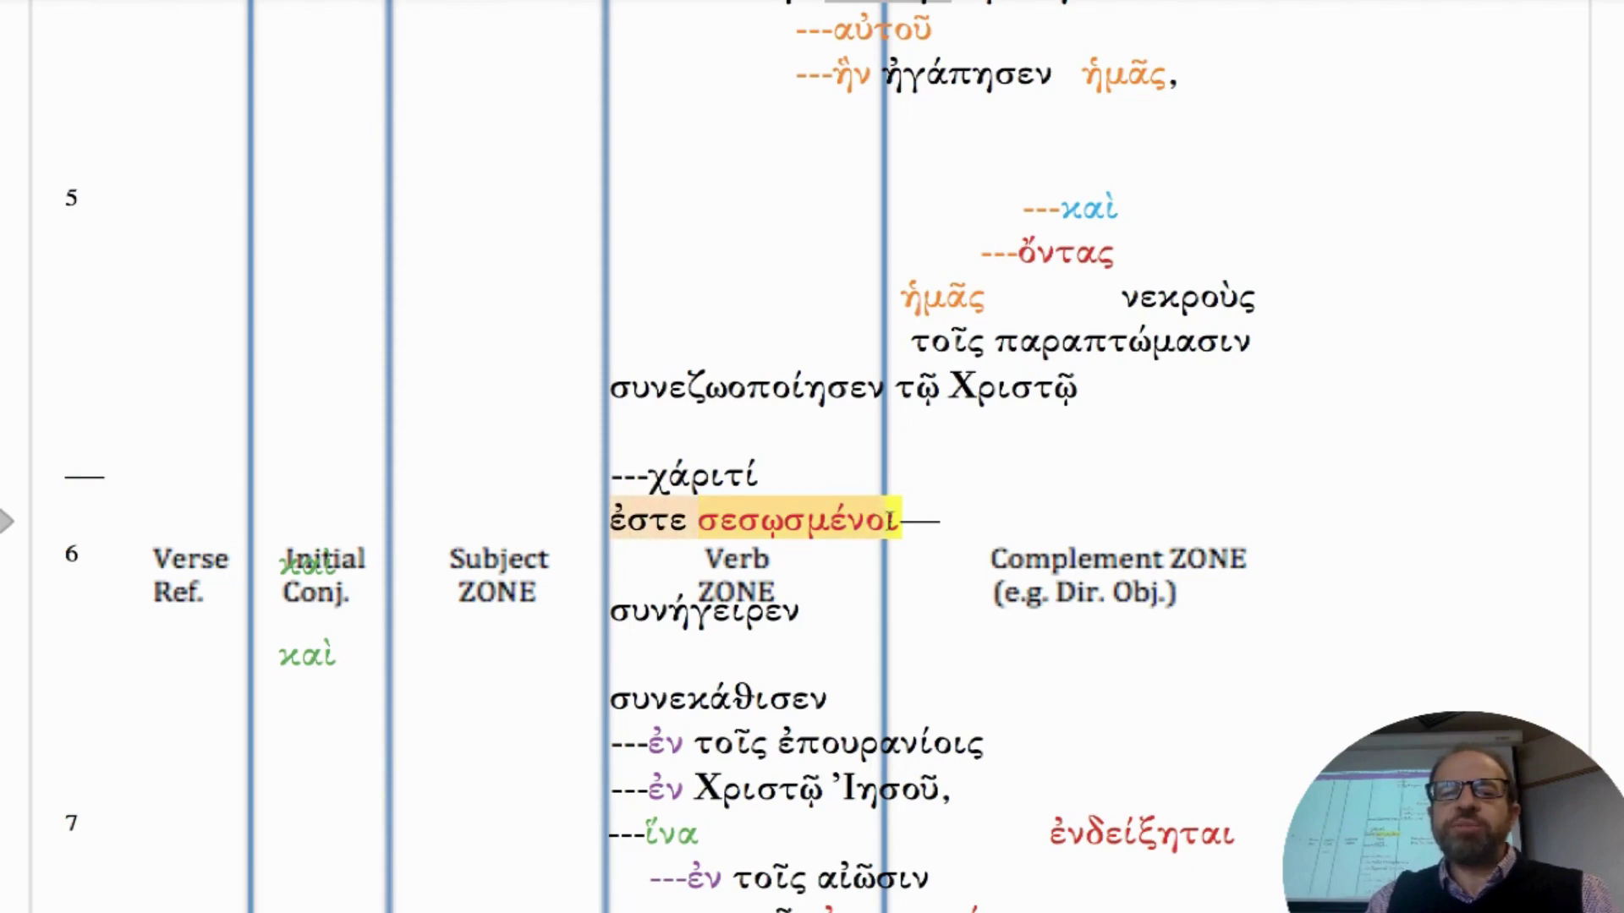
scroll(845, 423, "down", 3)
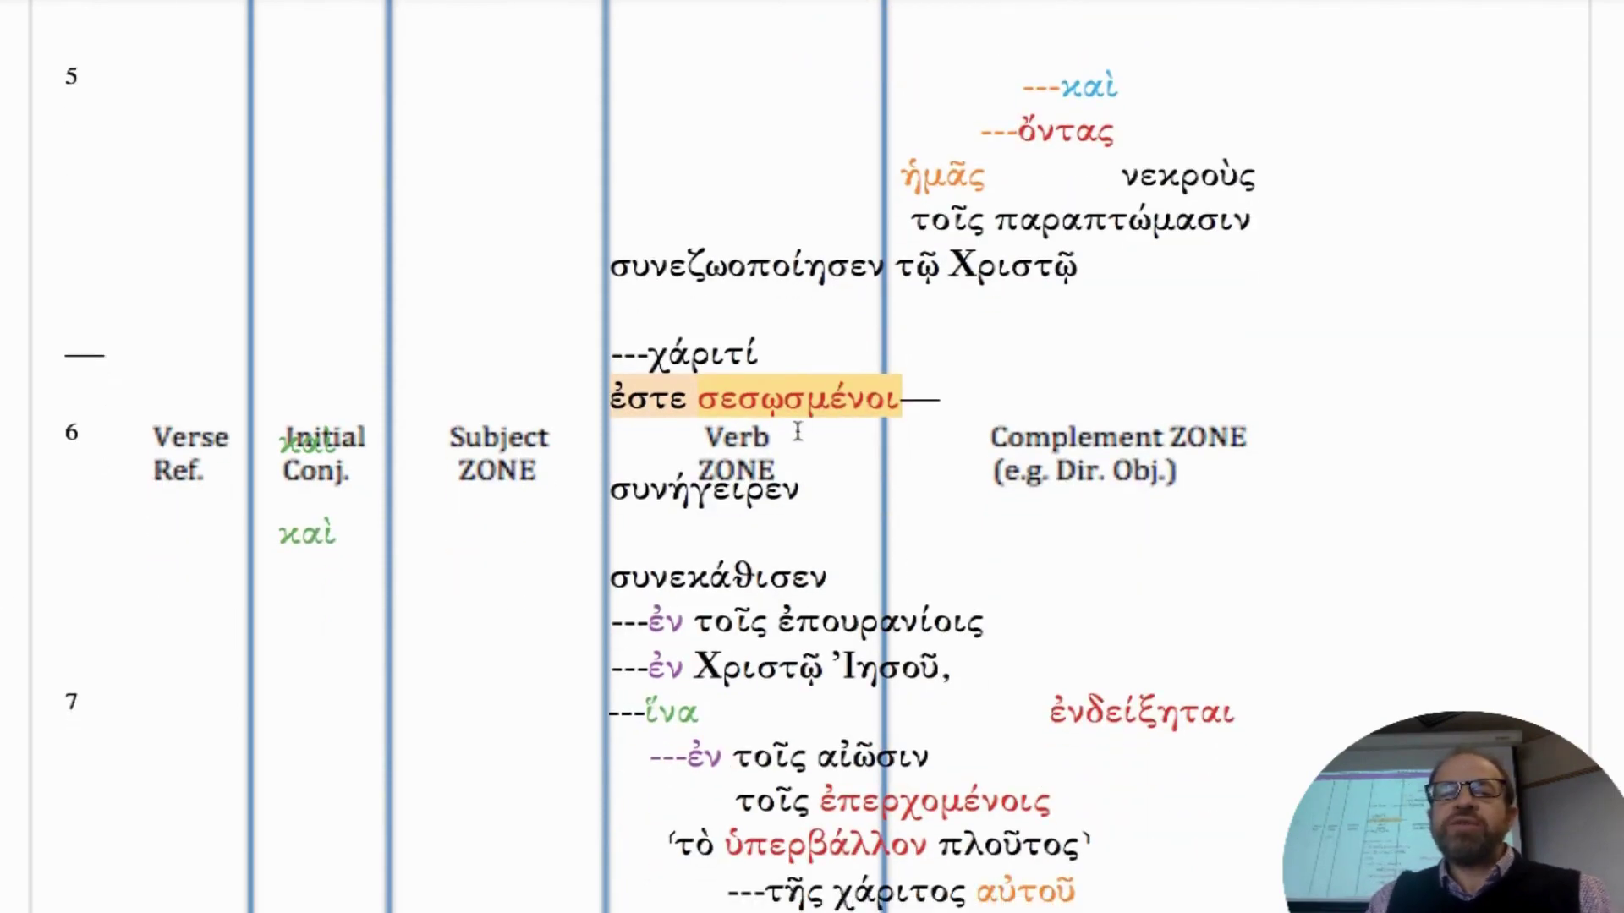
left_click(819, 414)
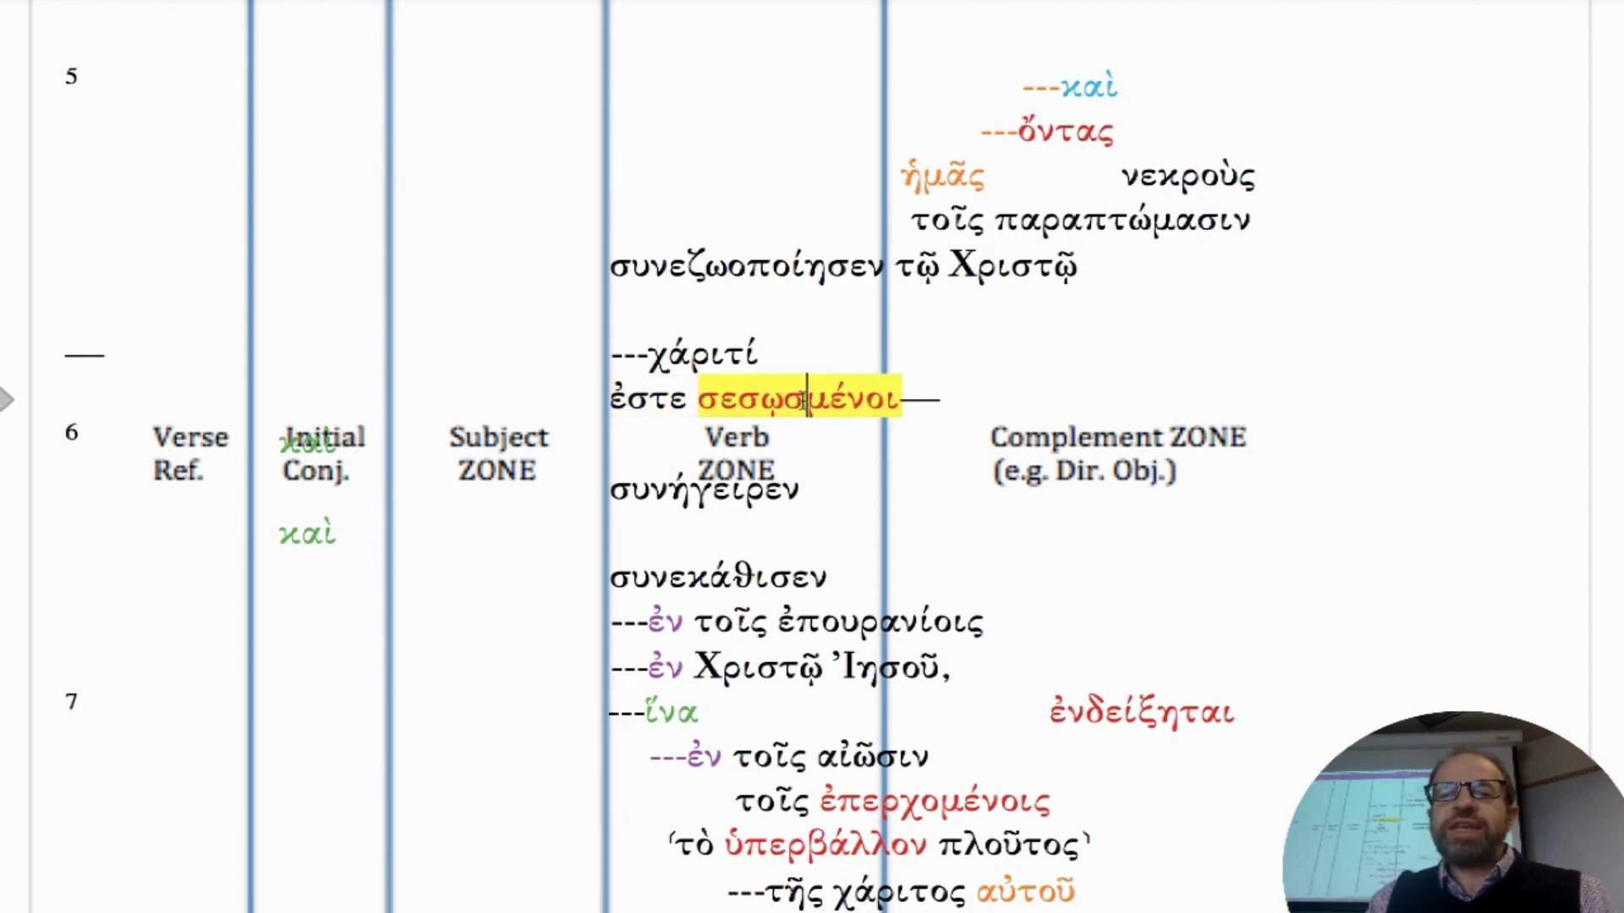
left_click_drag(698, 399, 890, 398)
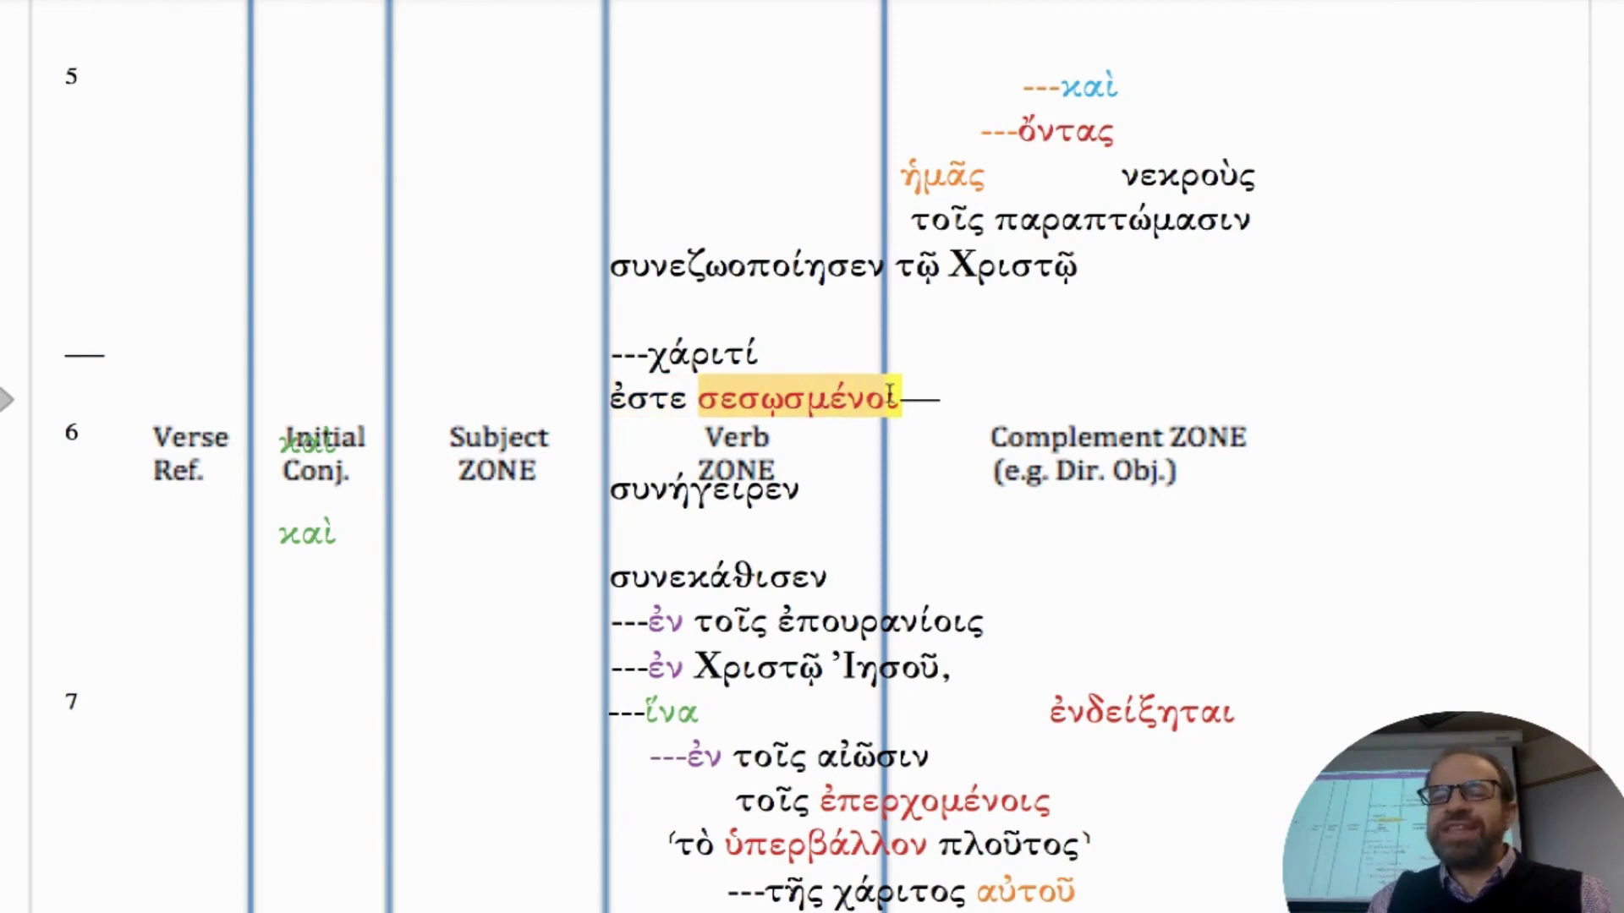
left_click(865, 484)
left_click_drag(883, 269, 603, 268)
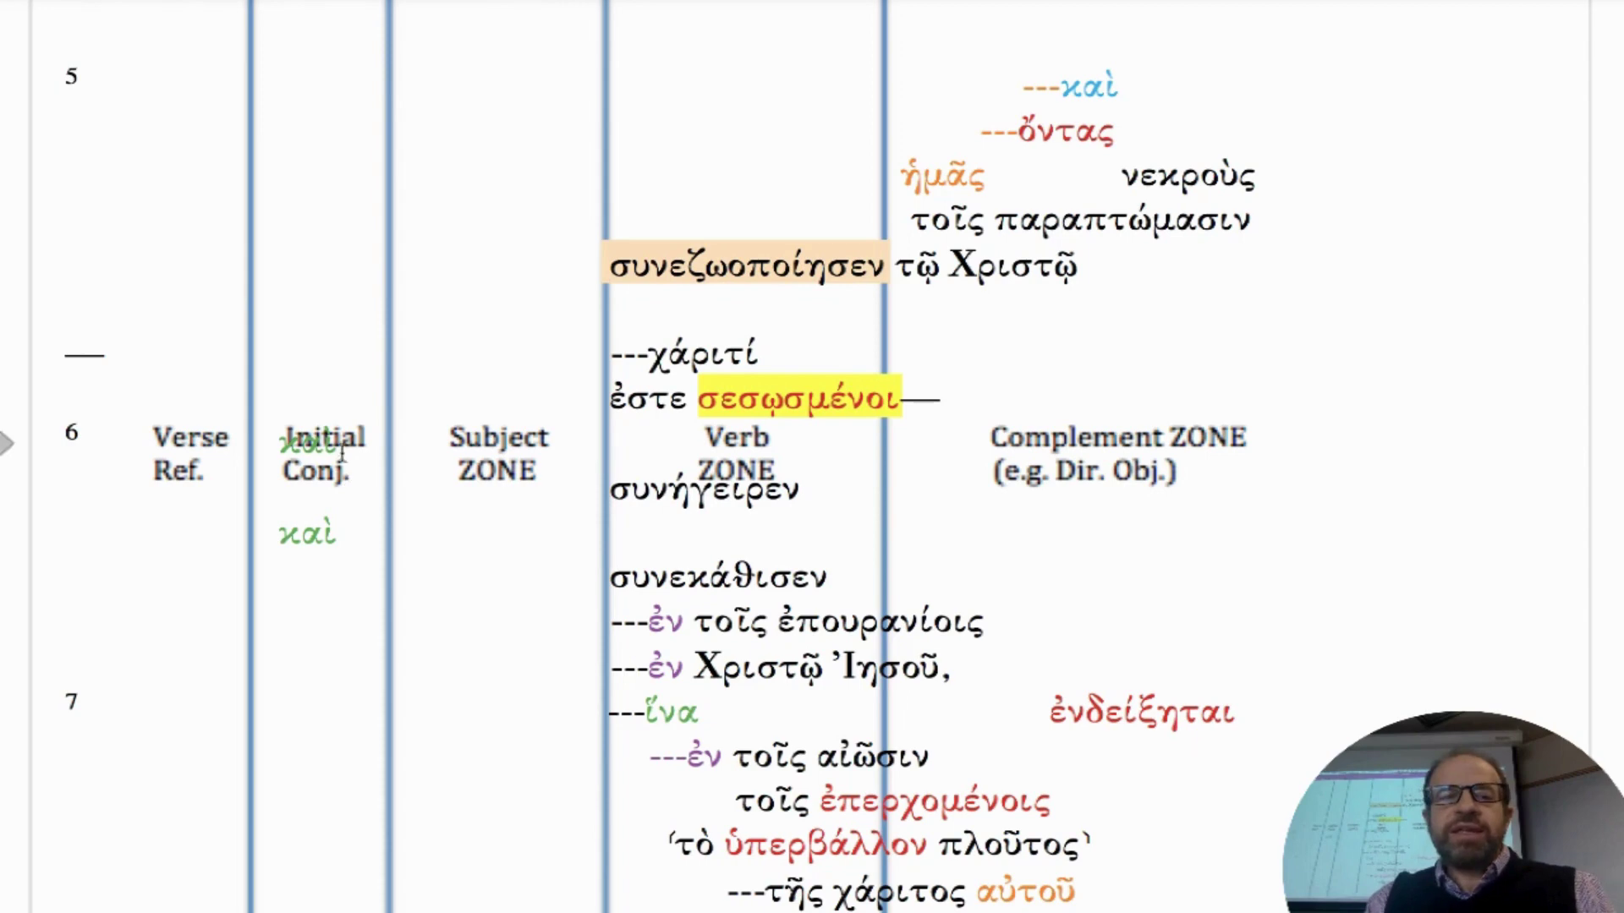
left_click_drag(339, 443, 262, 445)
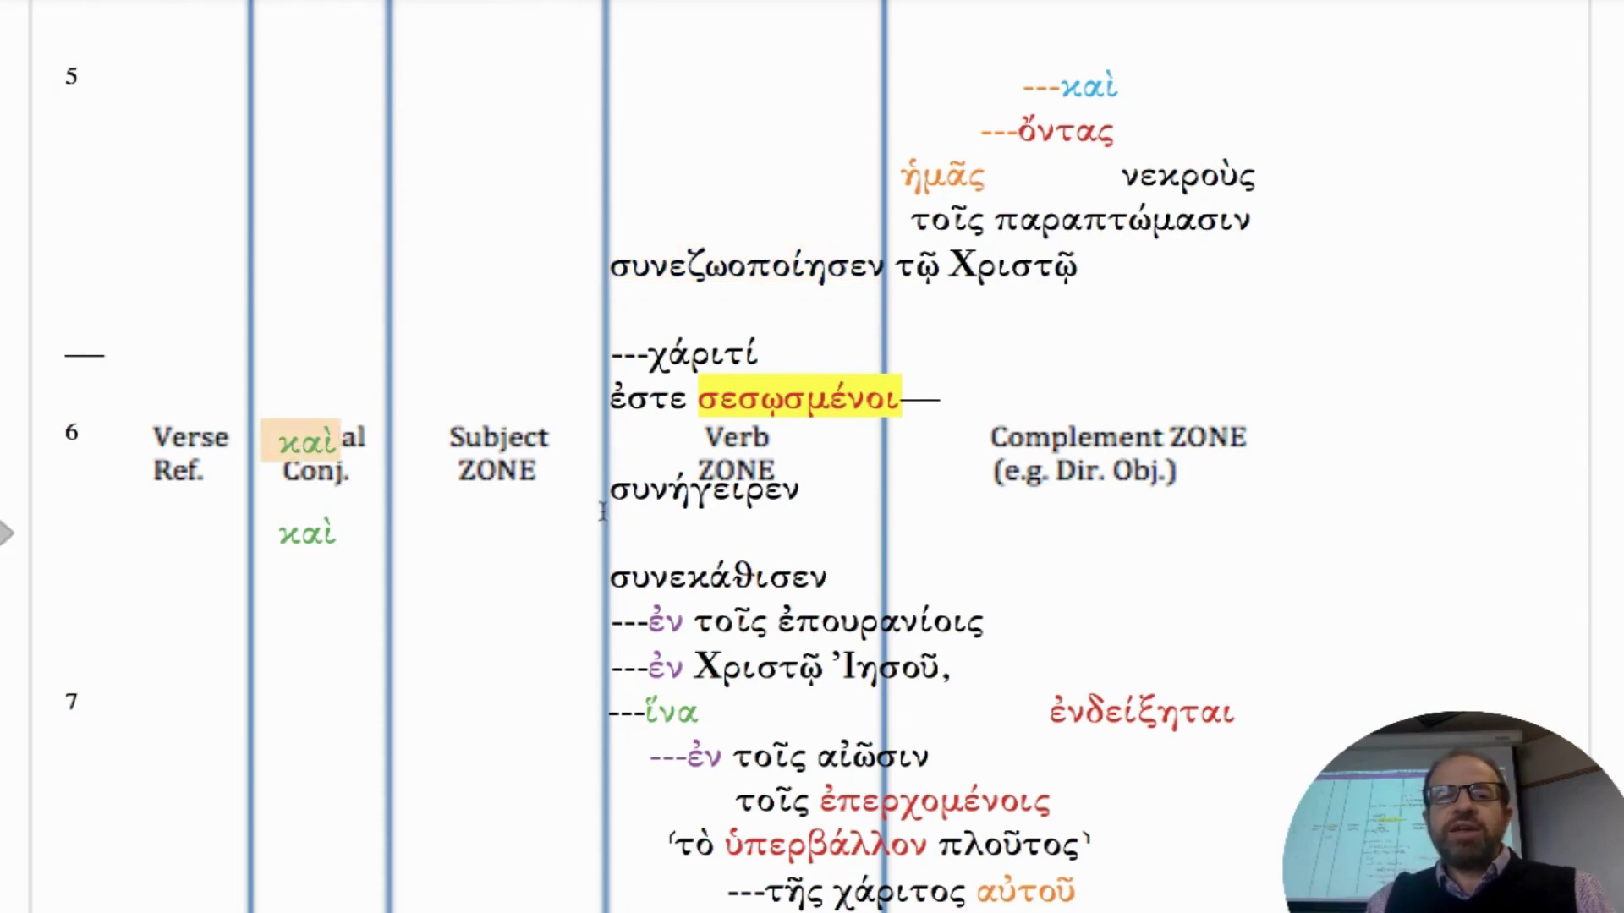
left_click_drag(811, 488, 609, 491)
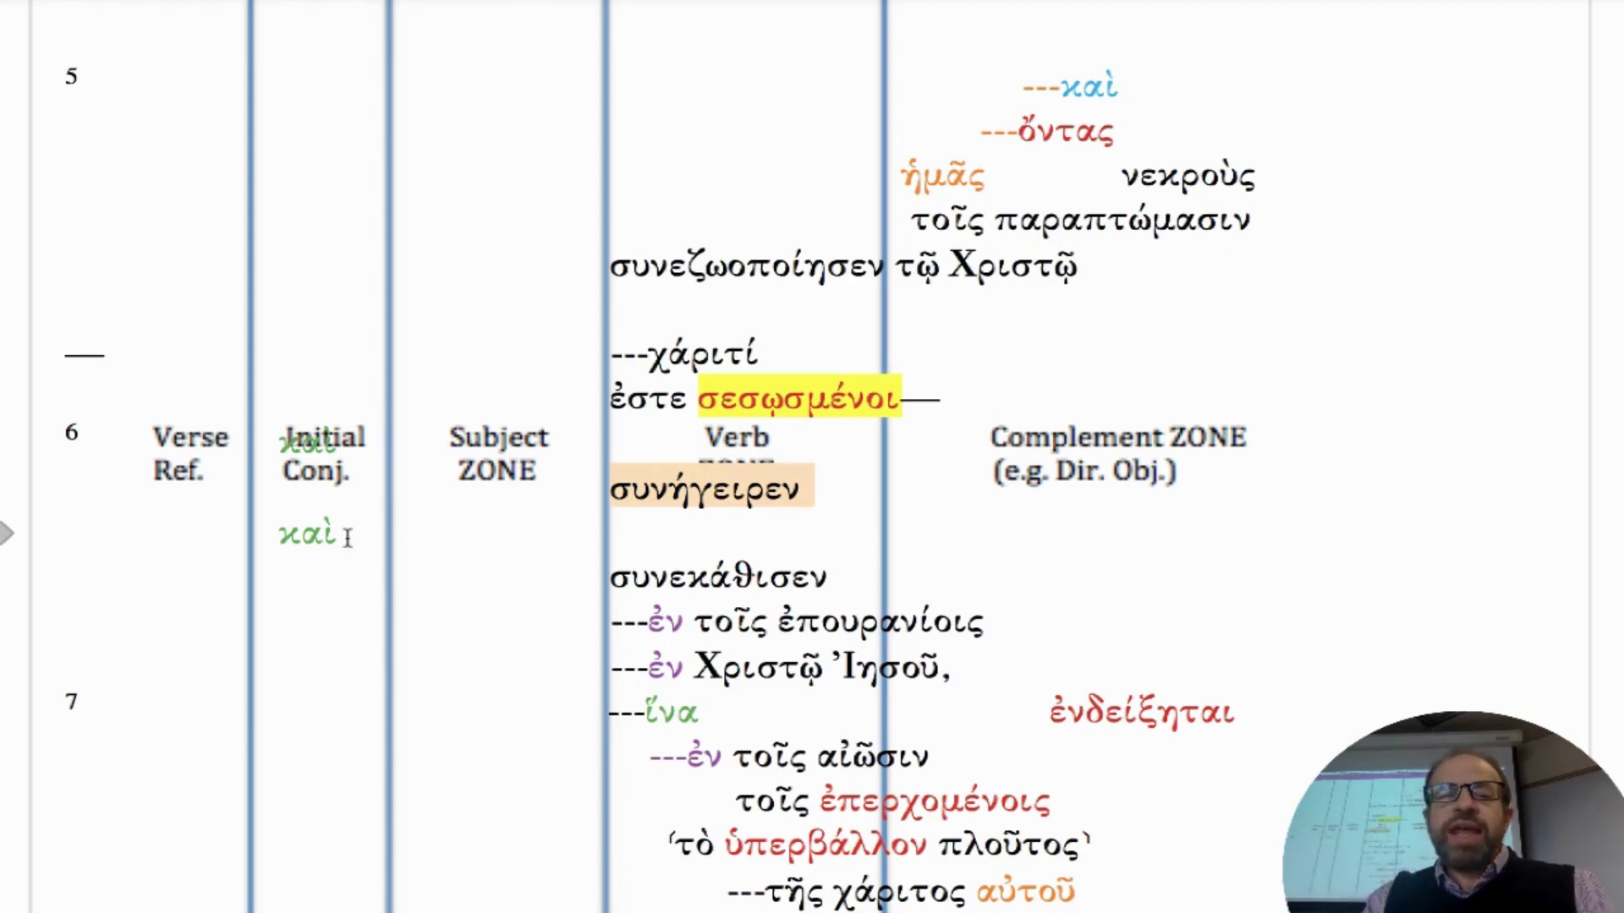
left_click_drag(341, 537, 275, 542)
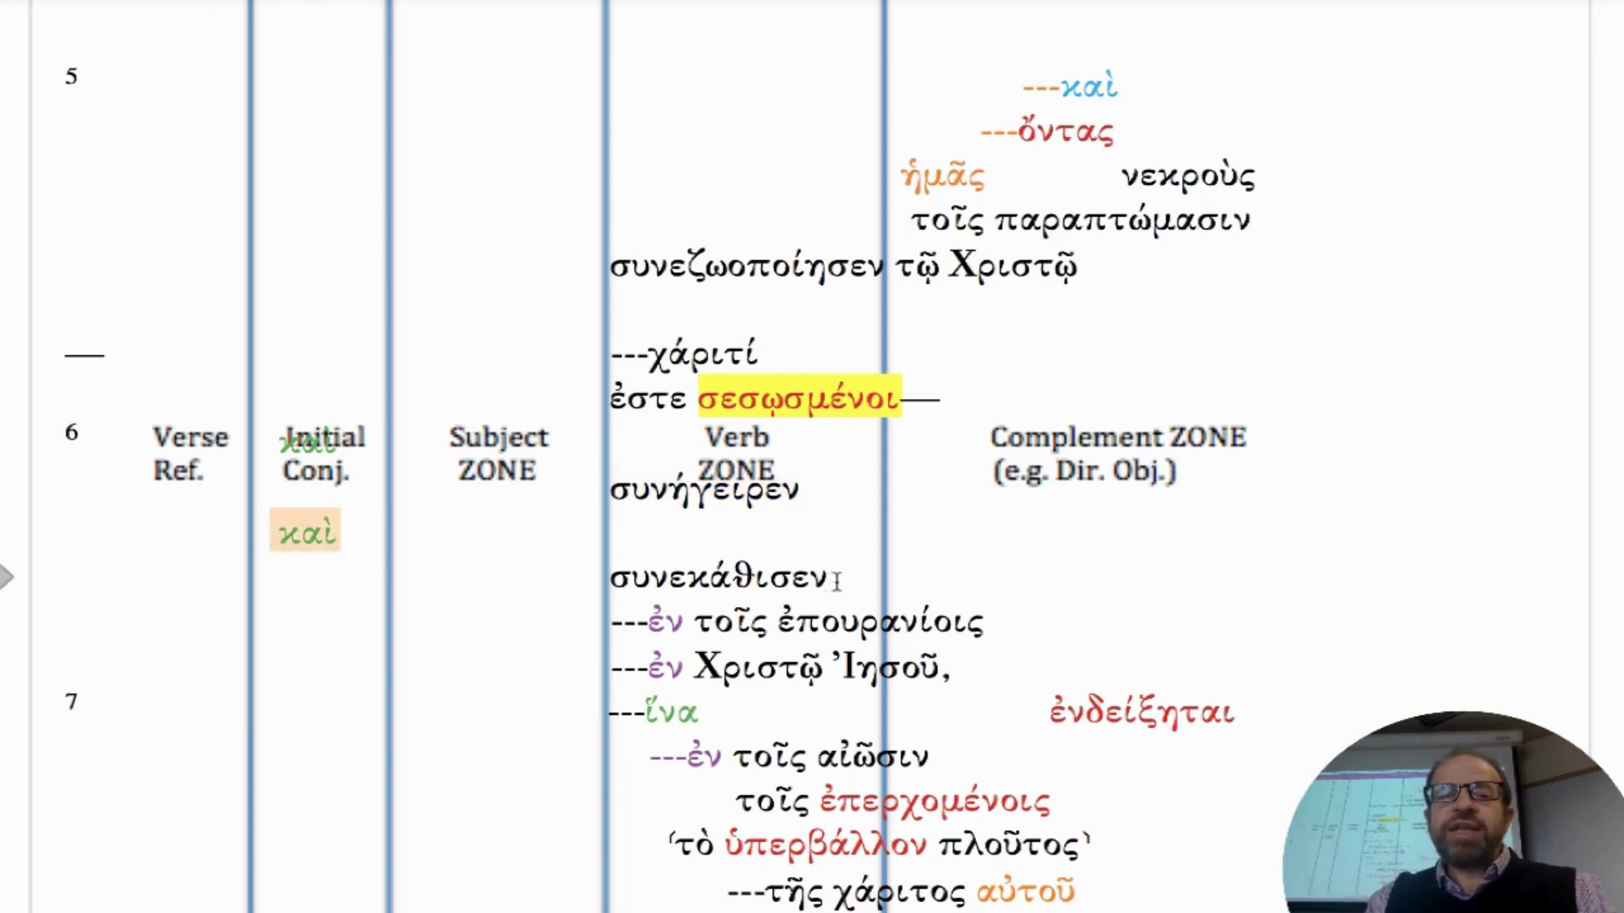
left_click_drag(835, 581, 607, 578)
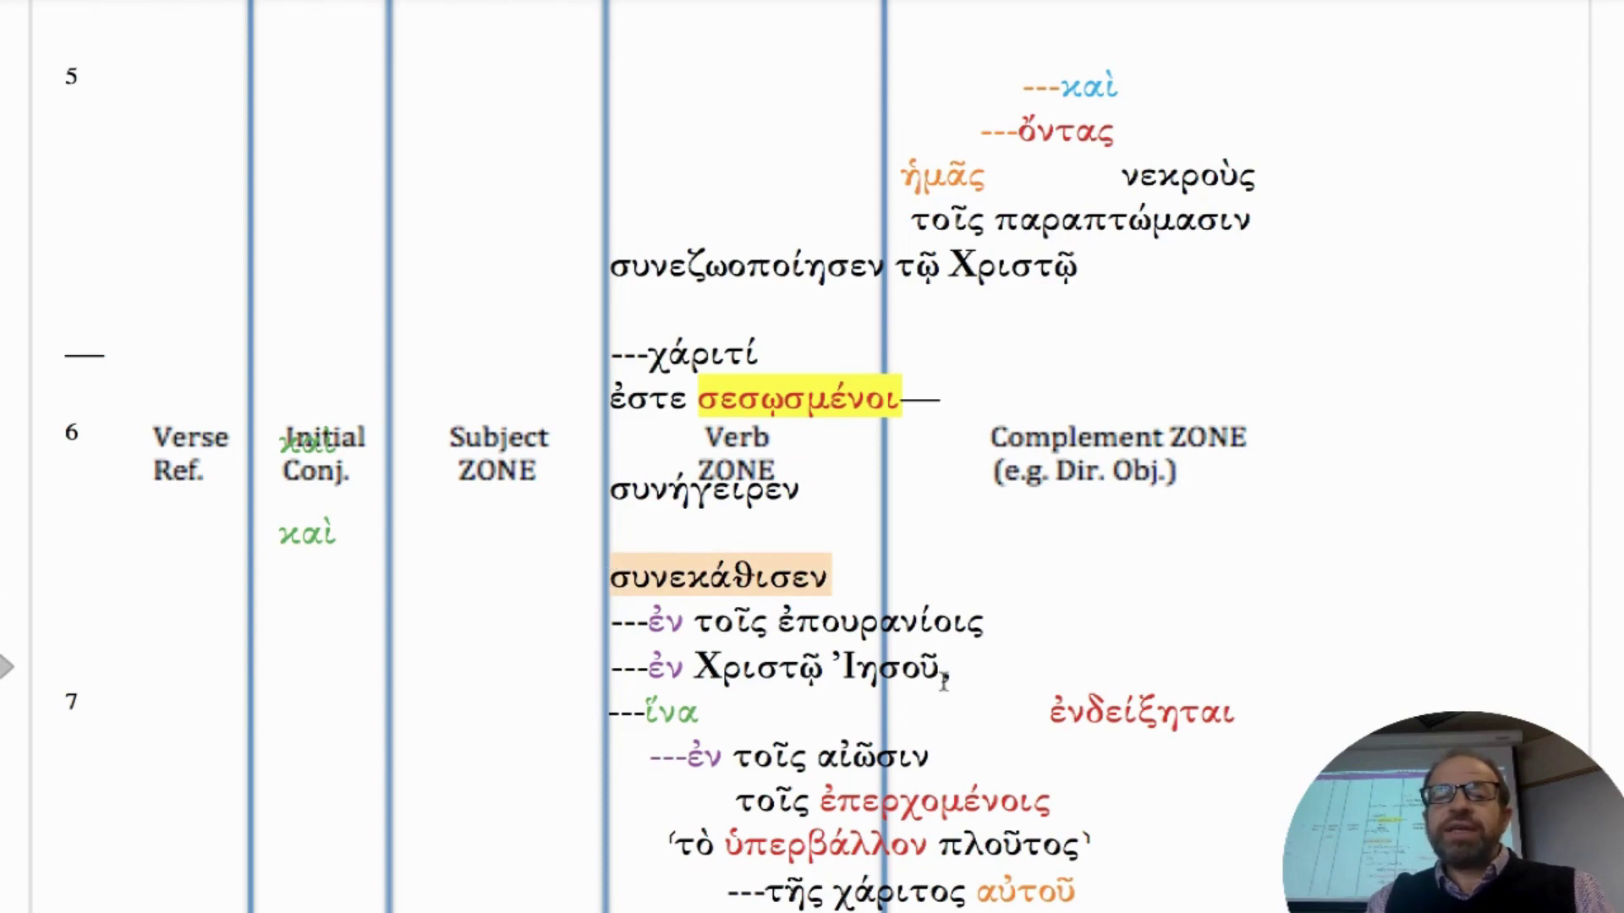
left_click_drag(951, 672, 649, 668)
left_click_drag(998, 625, 654, 624)
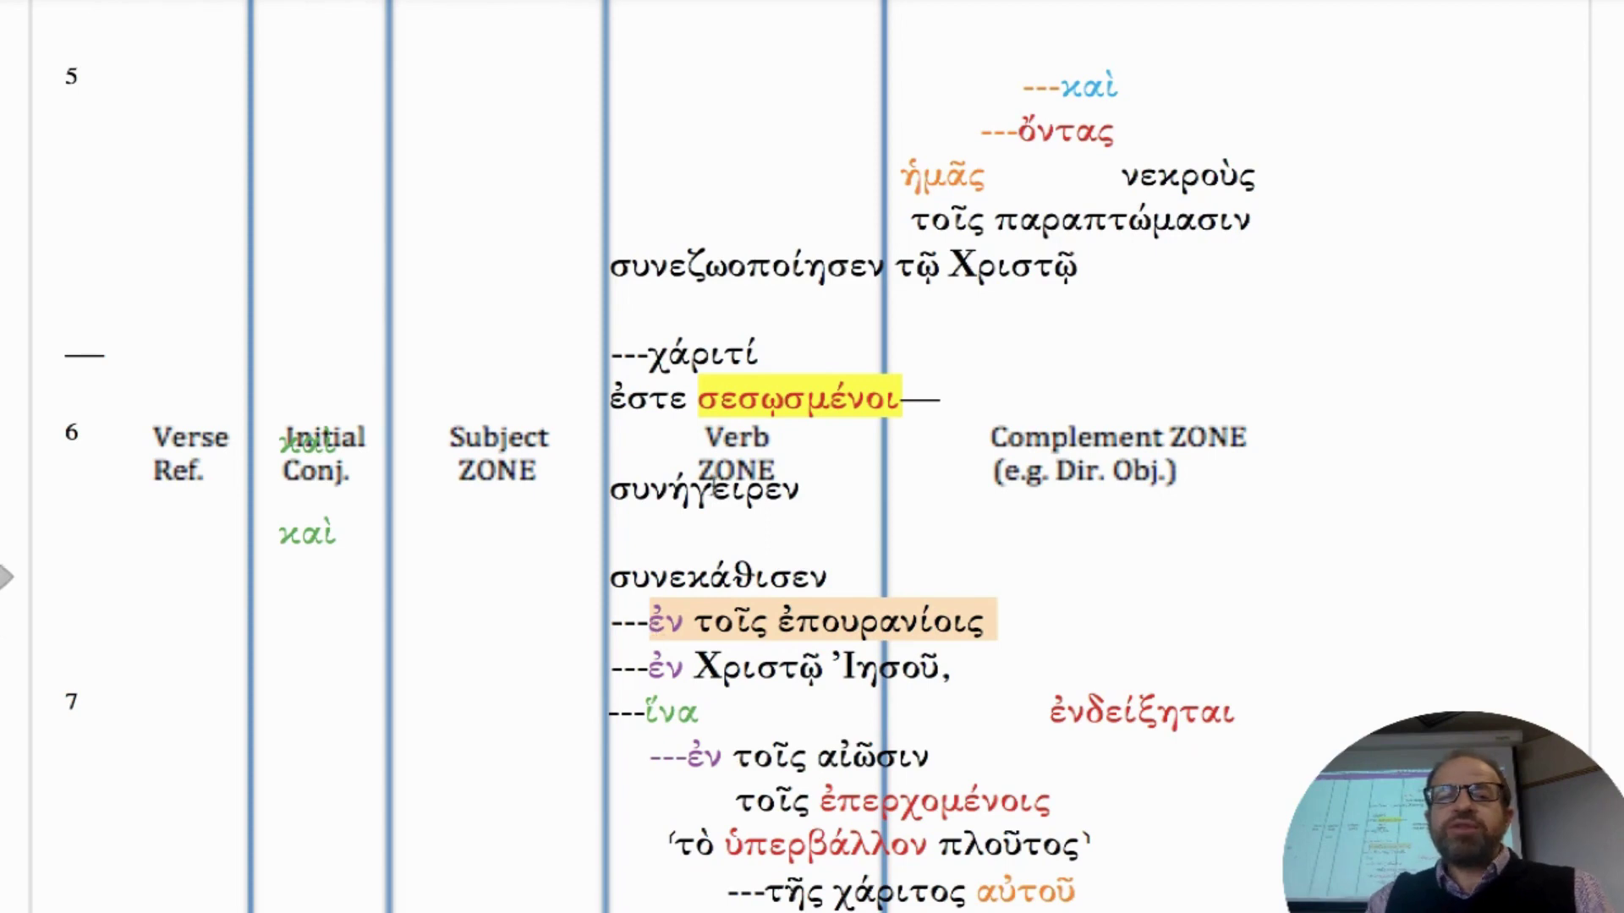
left_click_drag(607, 269, 673, 273)
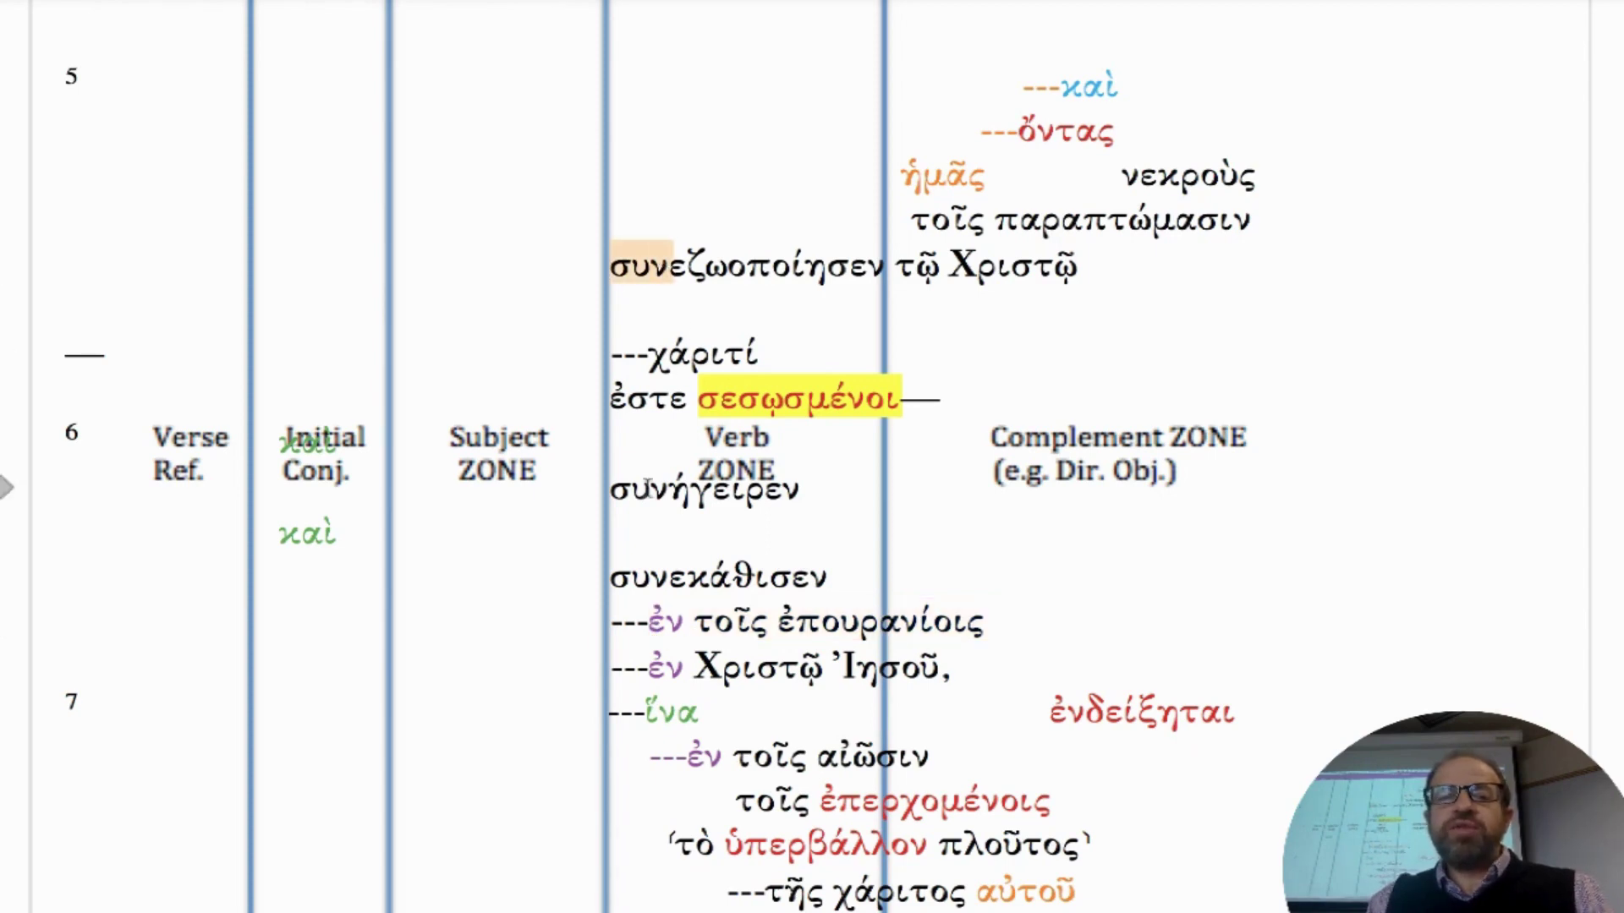
left_click_drag(656, 488, 610, 490)
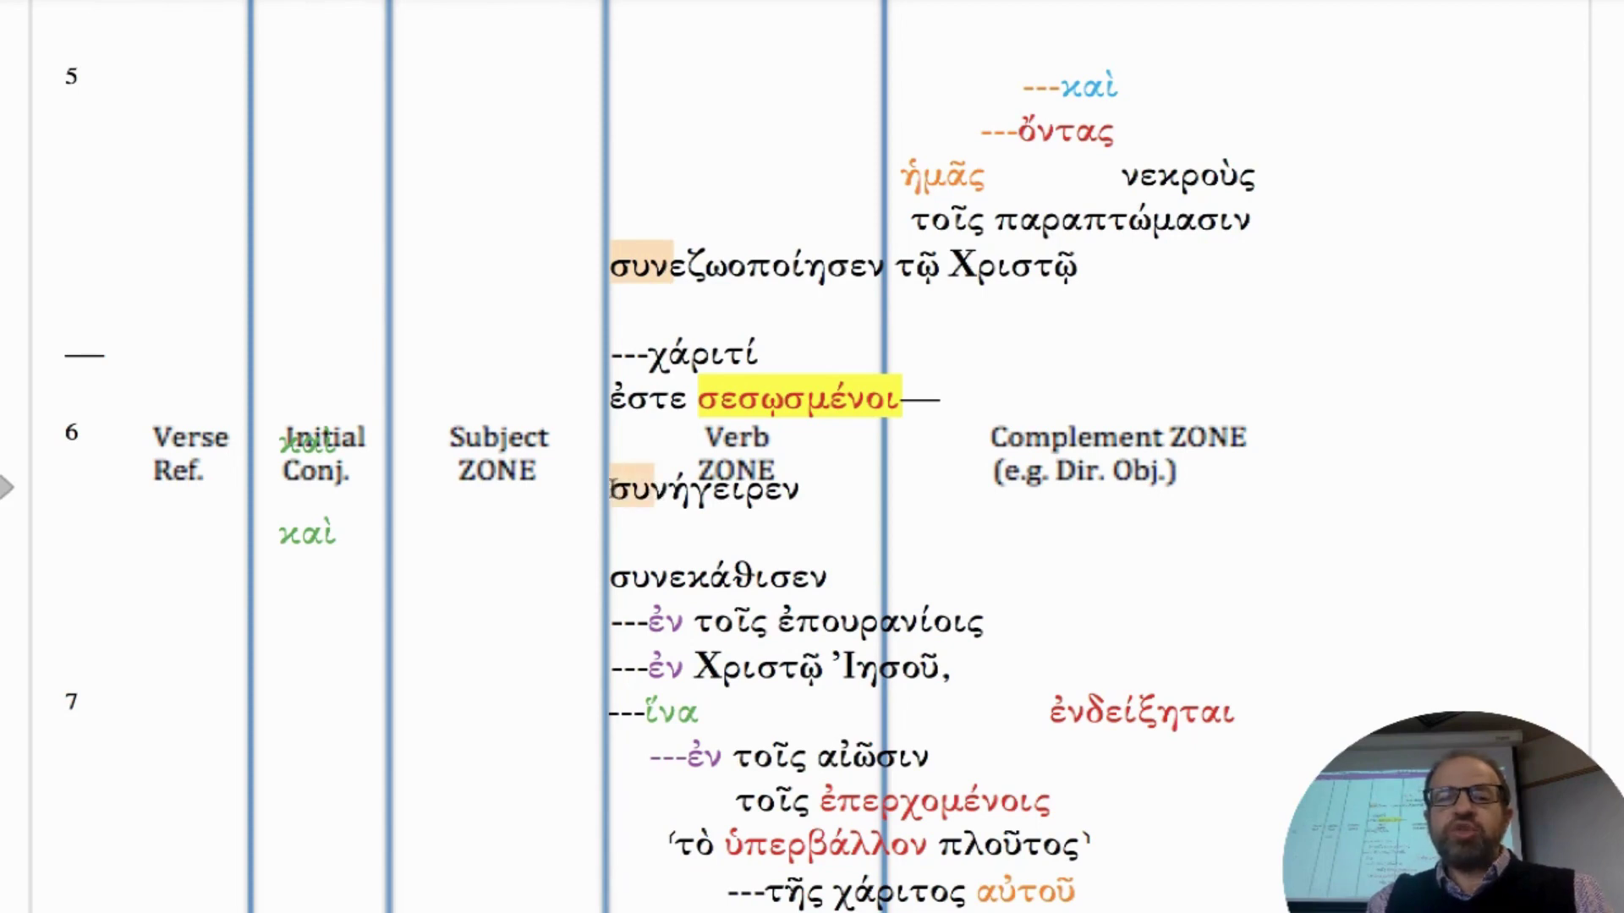
left_click_drag(672, 582, 603, 579)
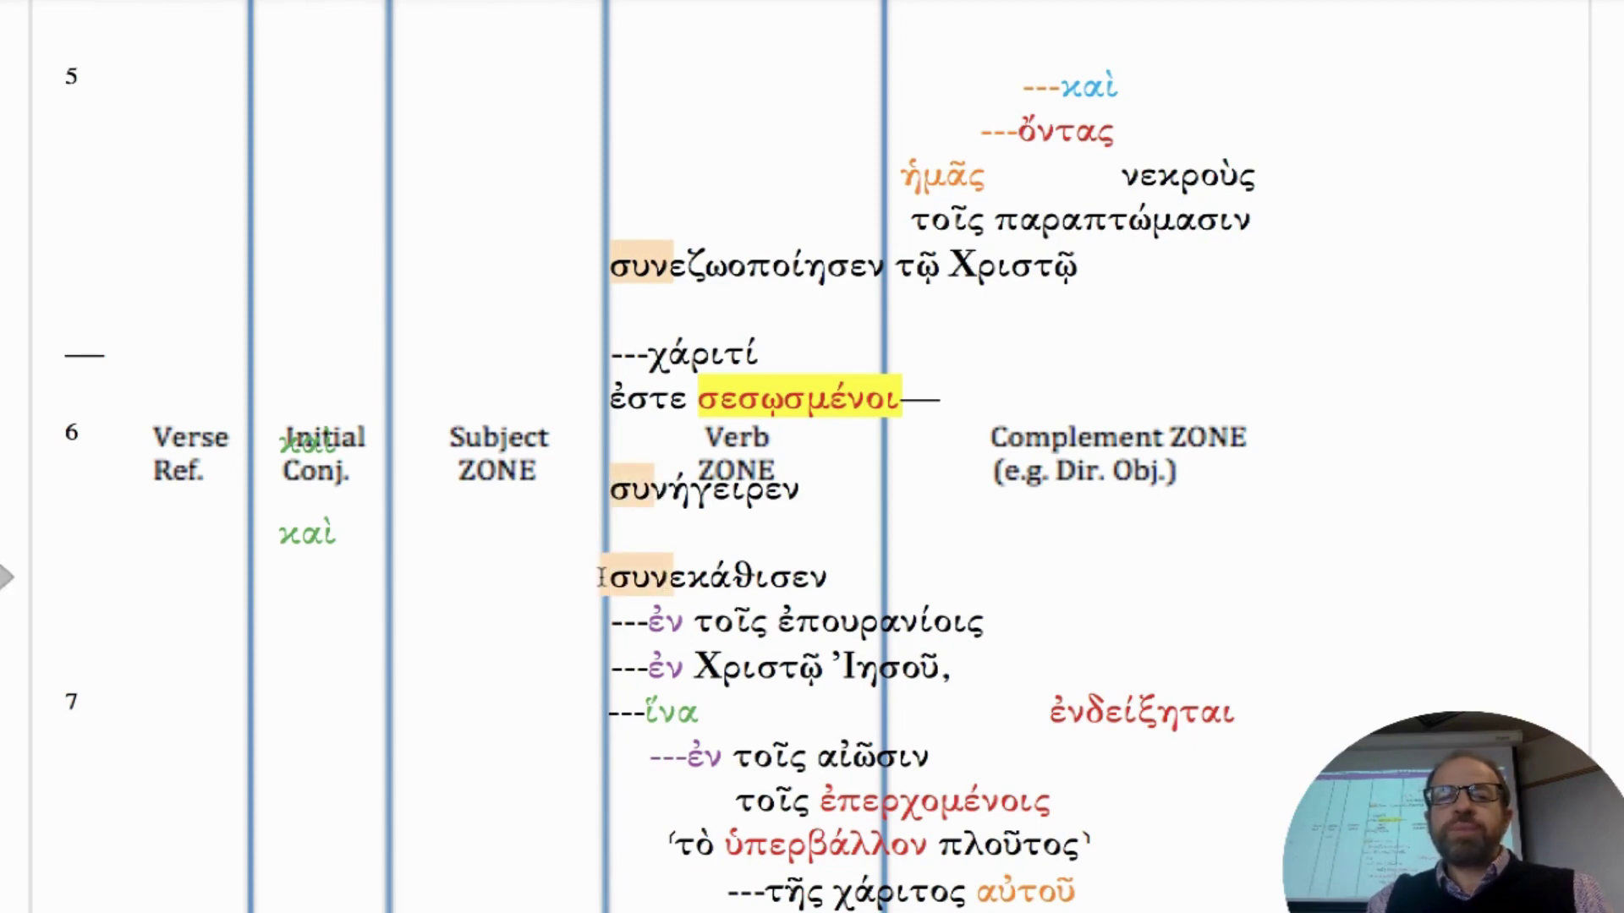
left_click(739, 536)
scroll(735, 542, "down", 3)
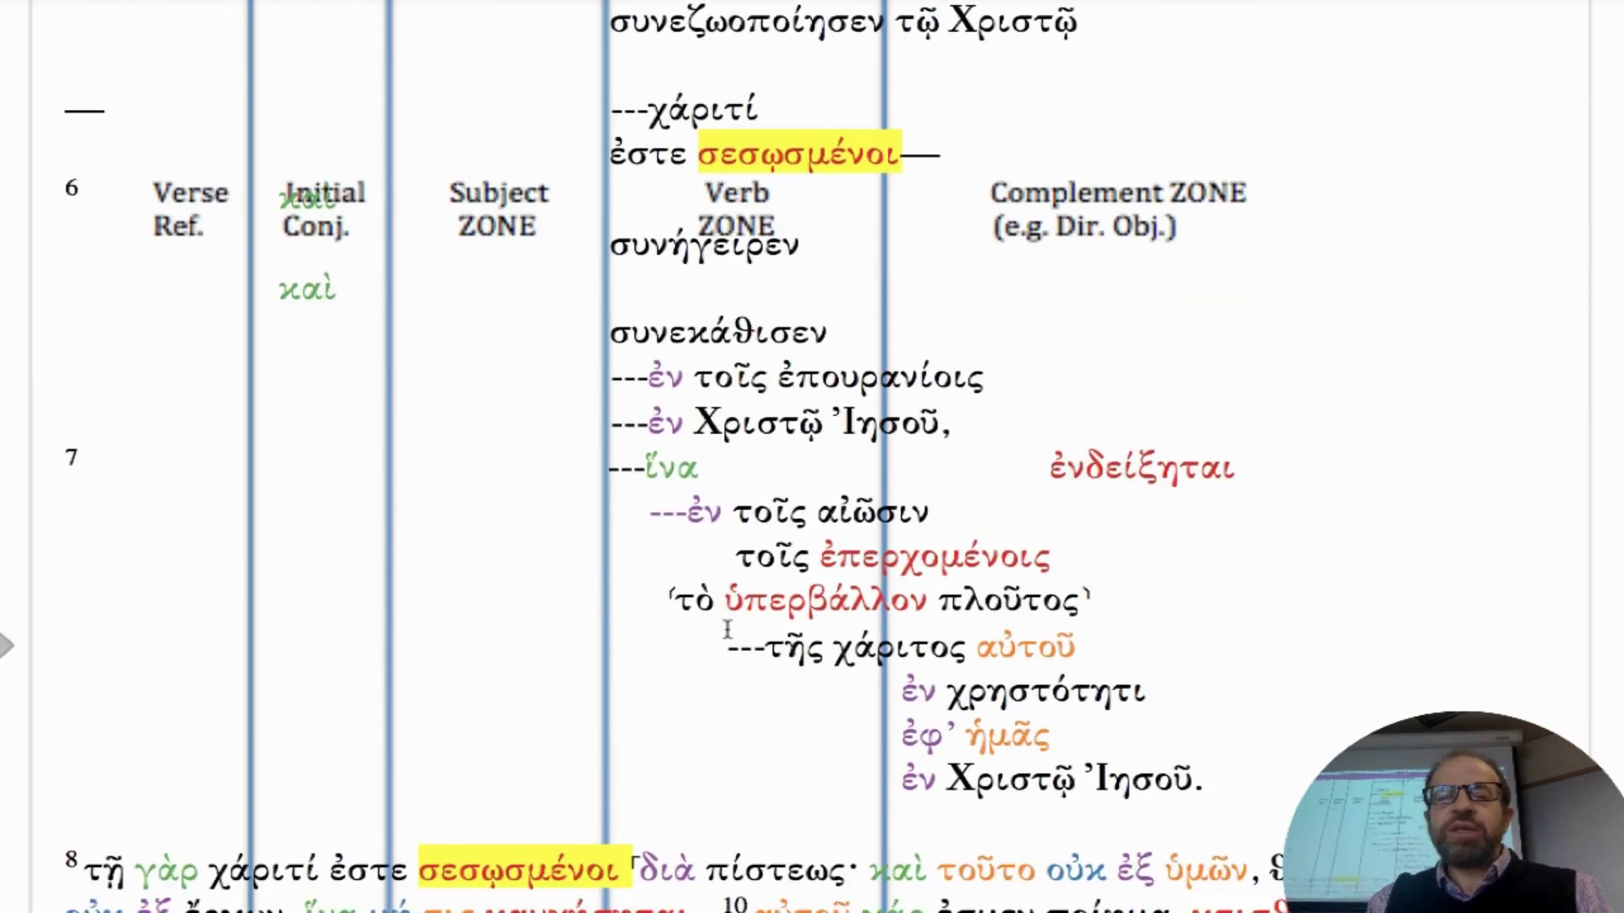
scroll(726, 629, "down", 1)
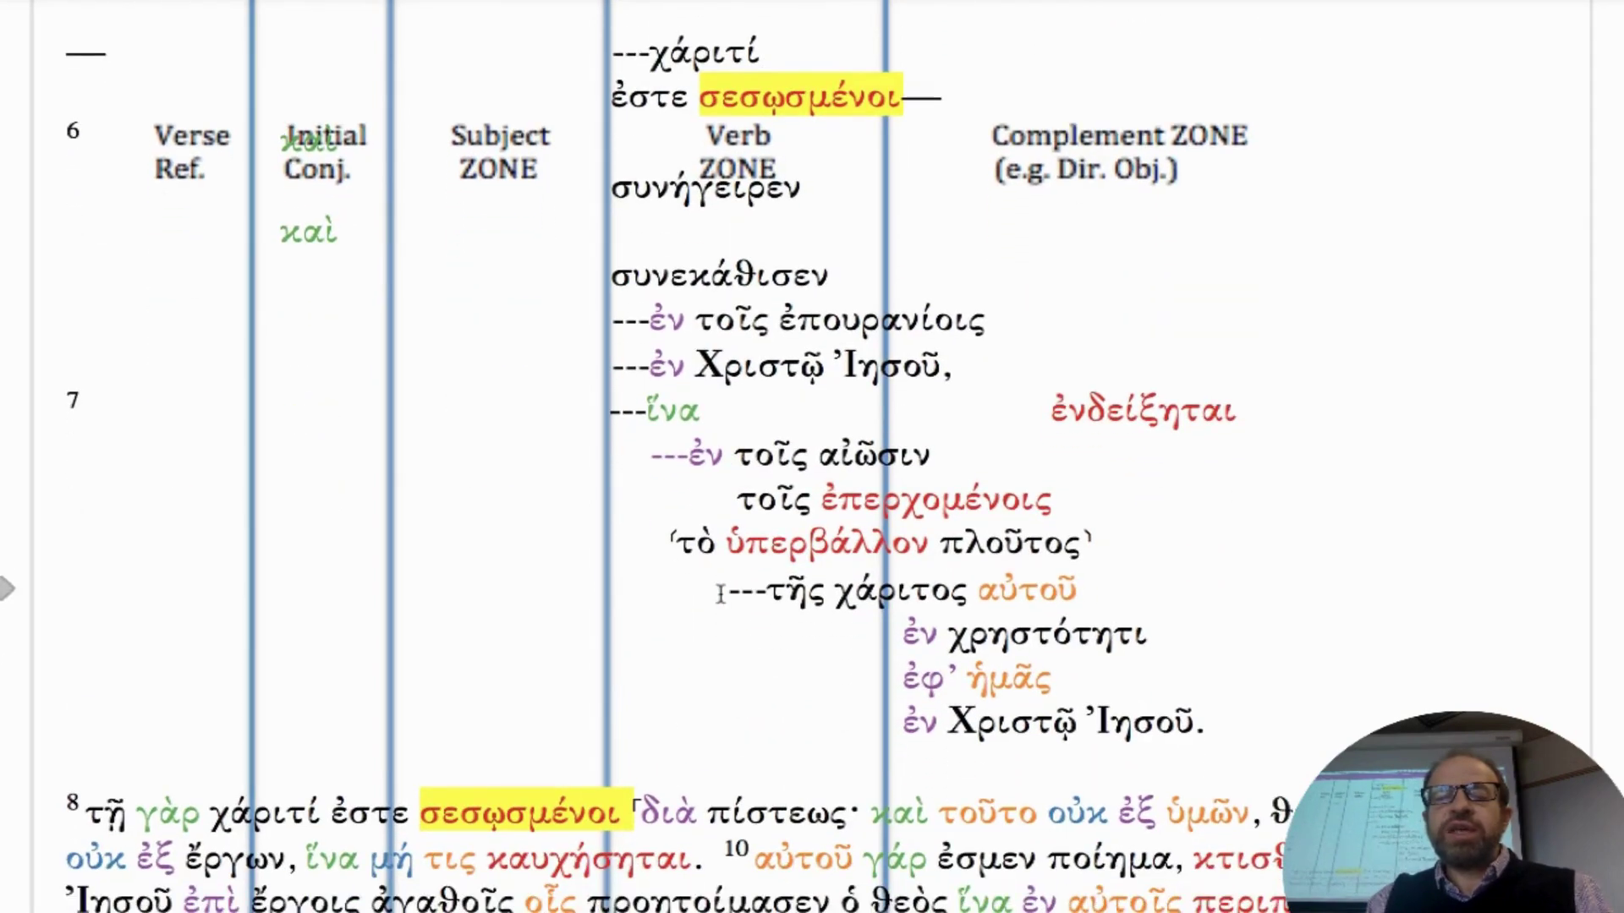
left_click_drag(707, 412, 643, 411)
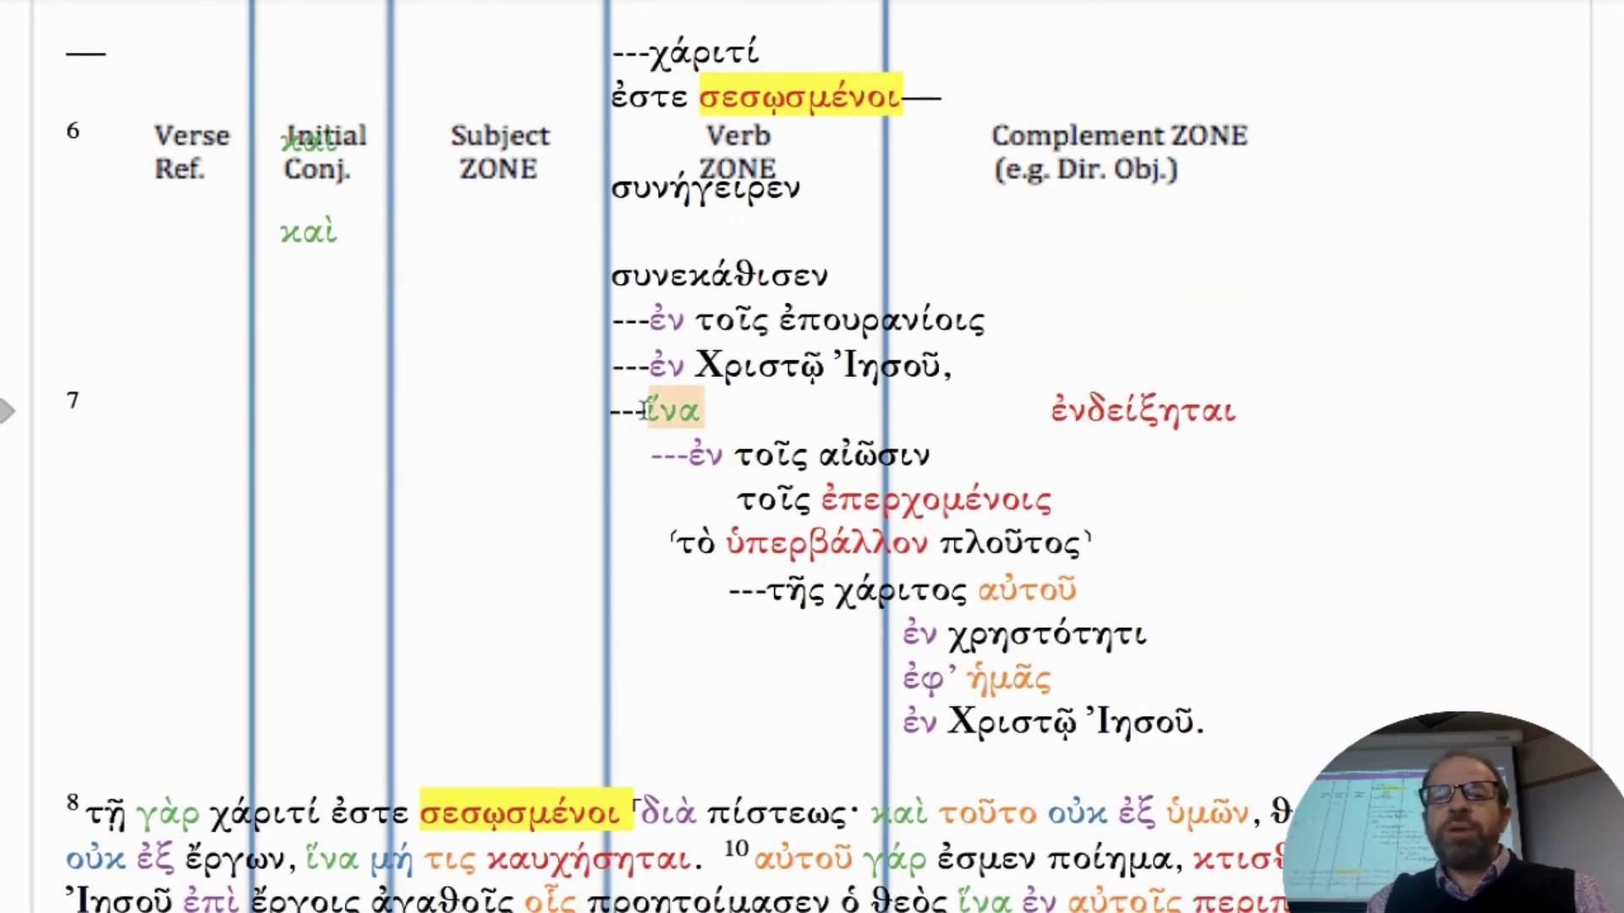
left_click(709, 432)
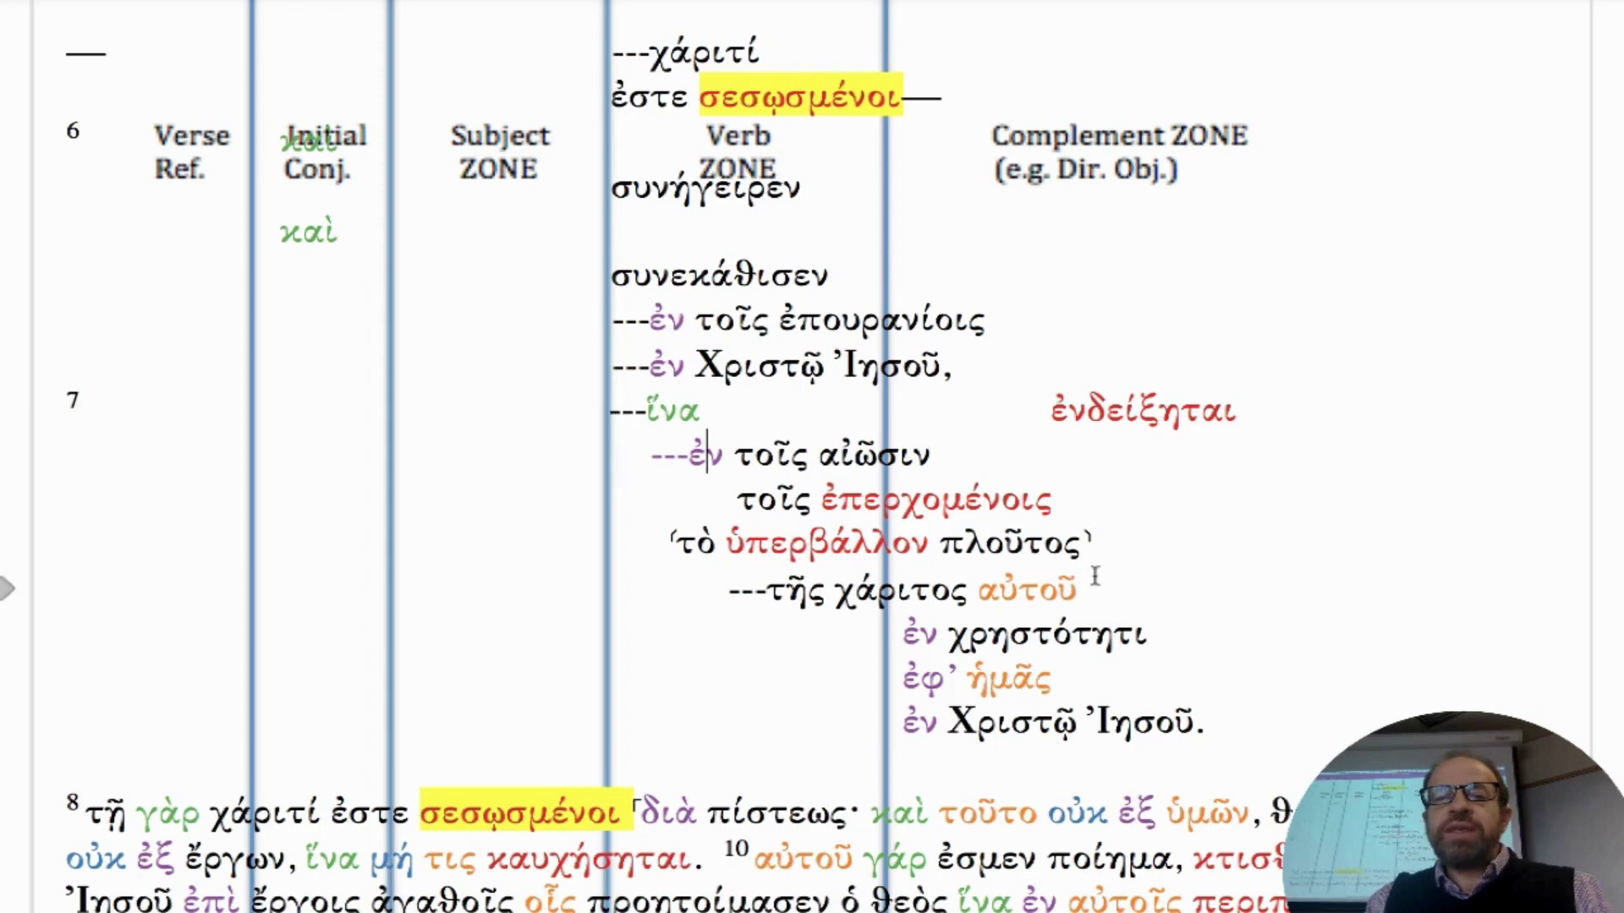
left_click_drag(1091, 586, 674, 539)
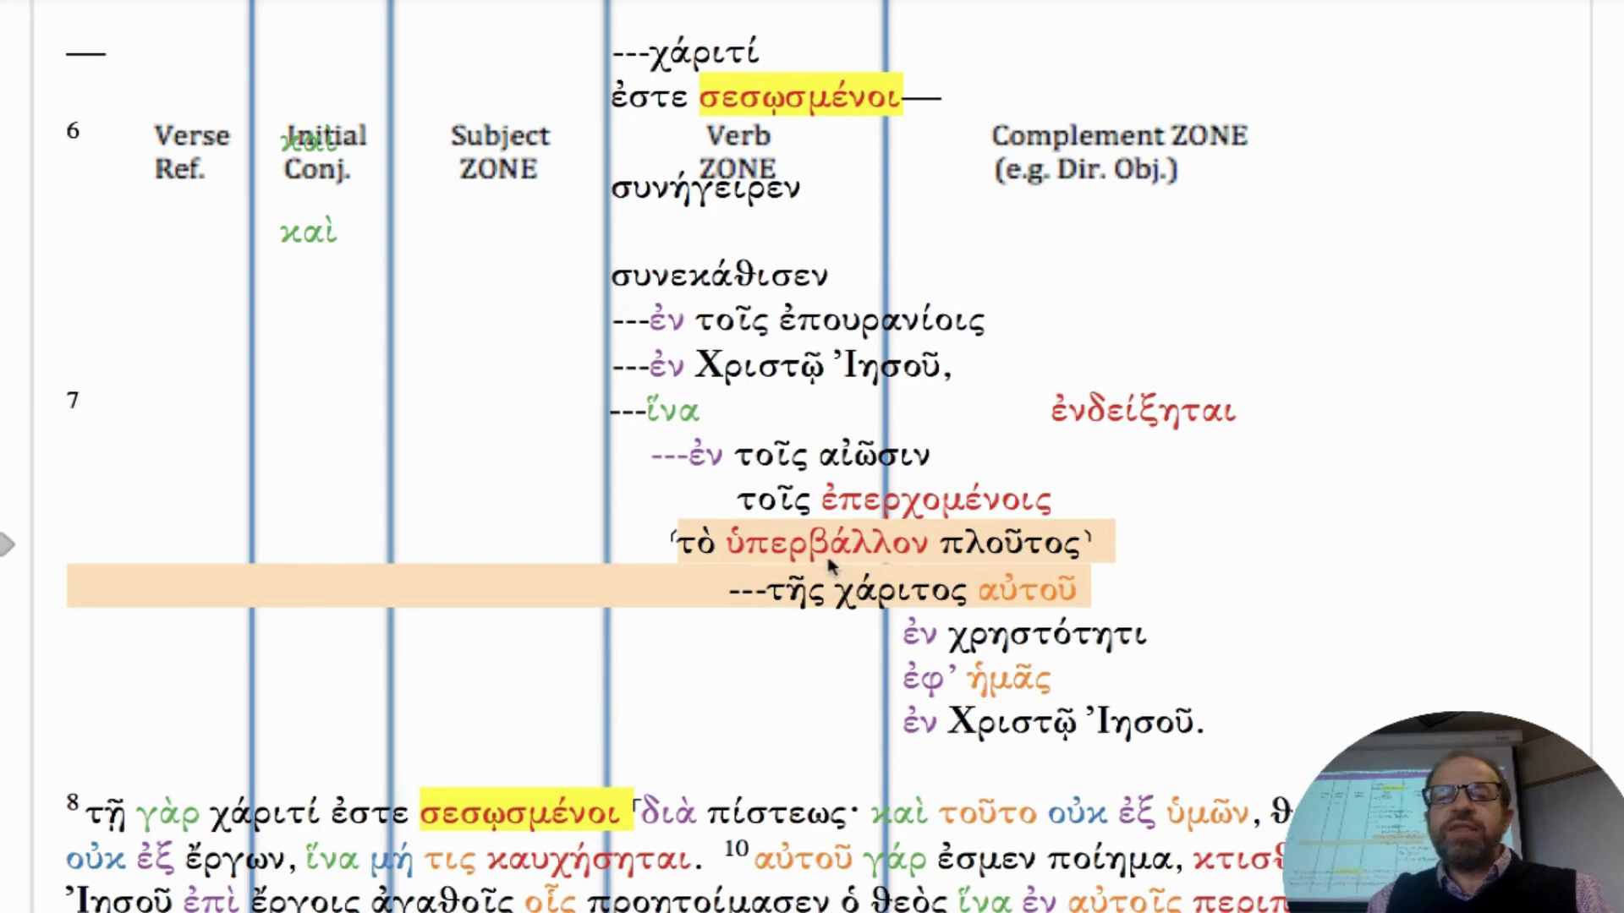
left_click_drag(1046, 411, 1268, 413)
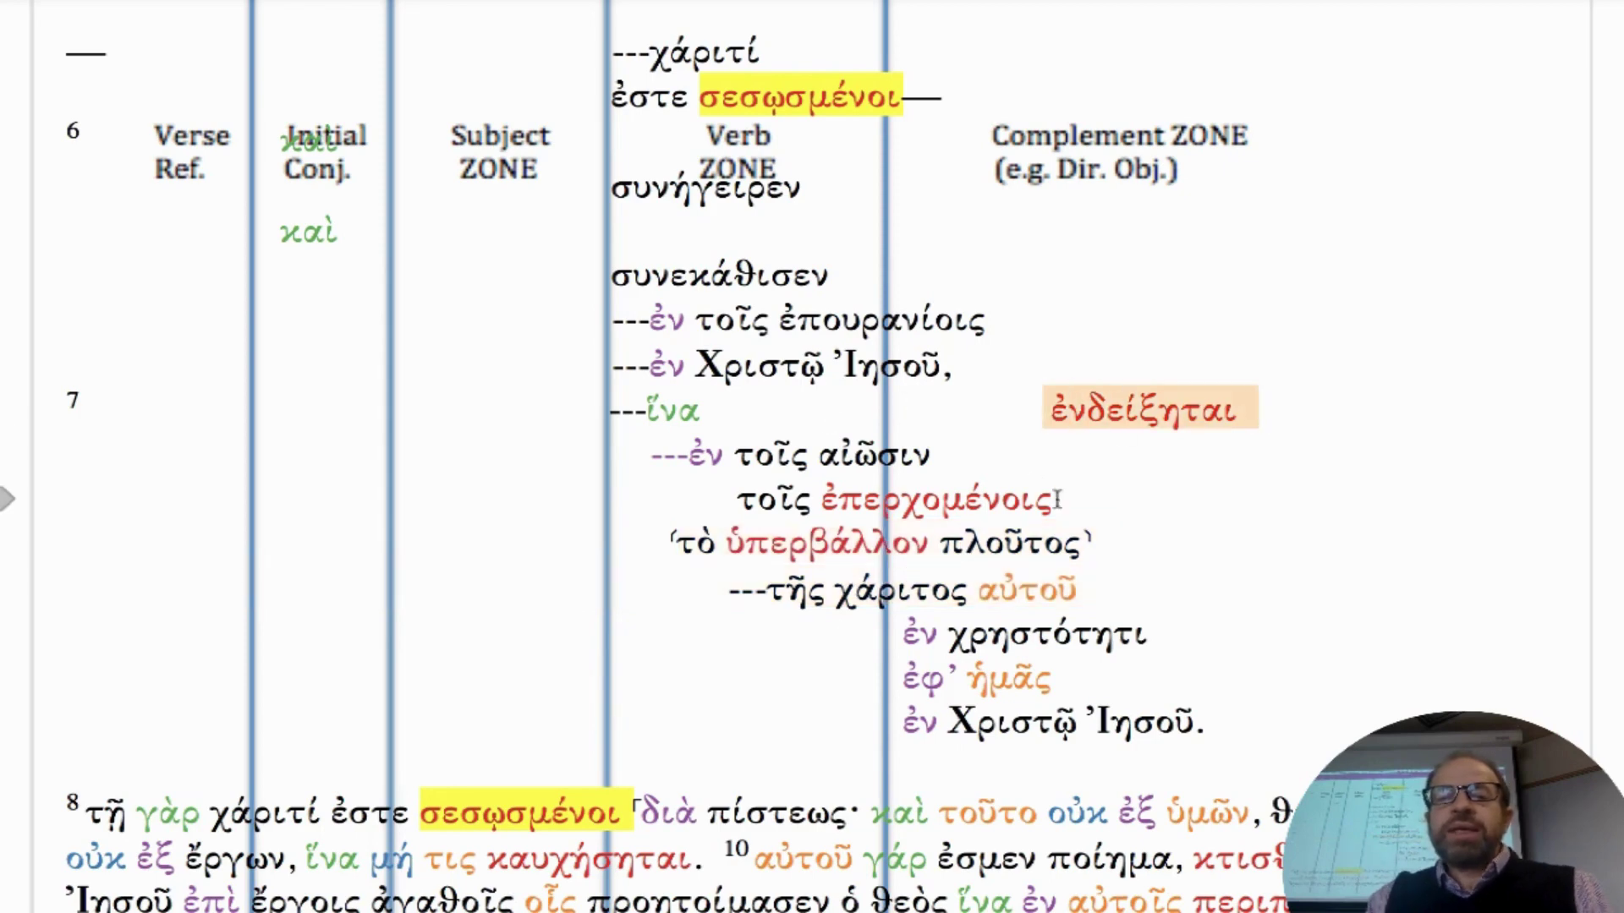
left_click_drag(1064, 500, 658, 463)
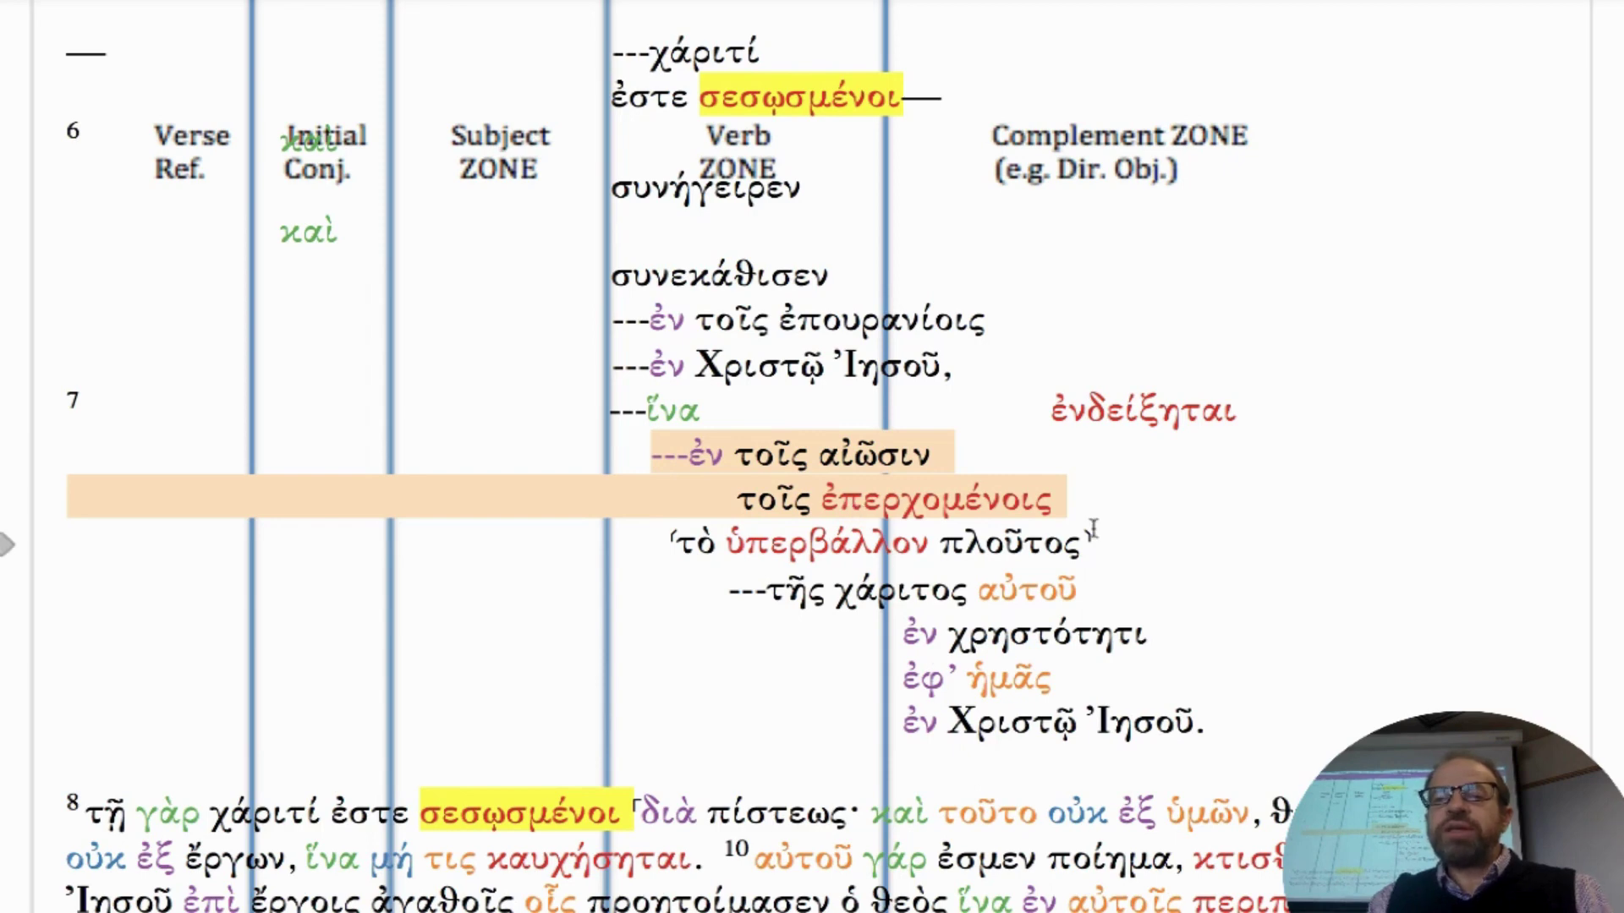
left_click(903, 634)
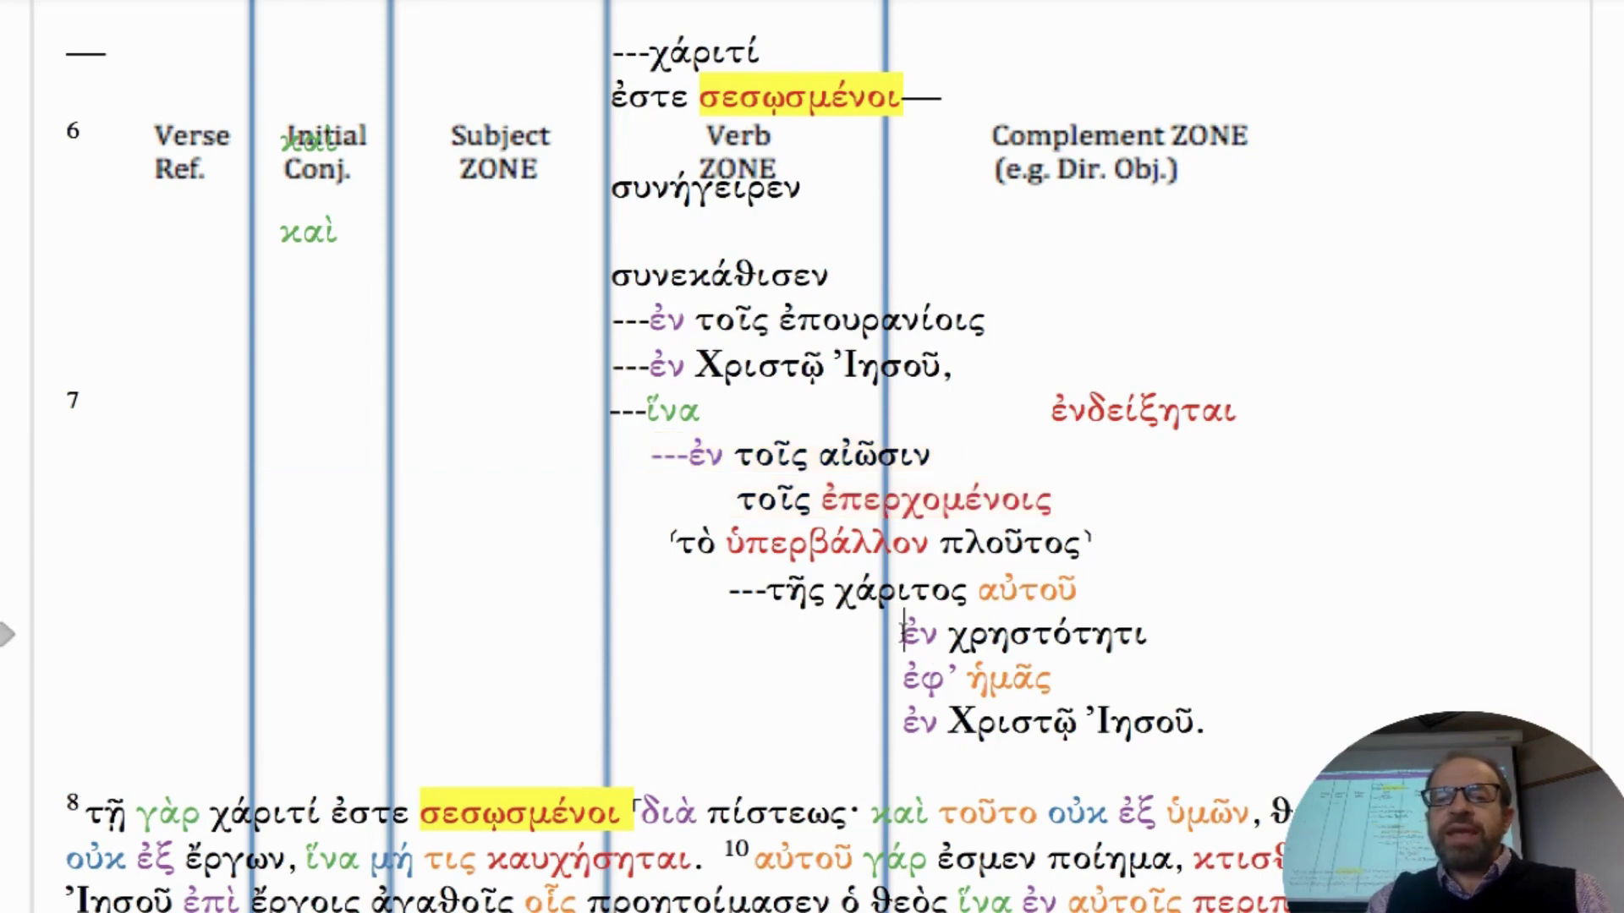
left_click_drag(1067, 499, 814, 499)
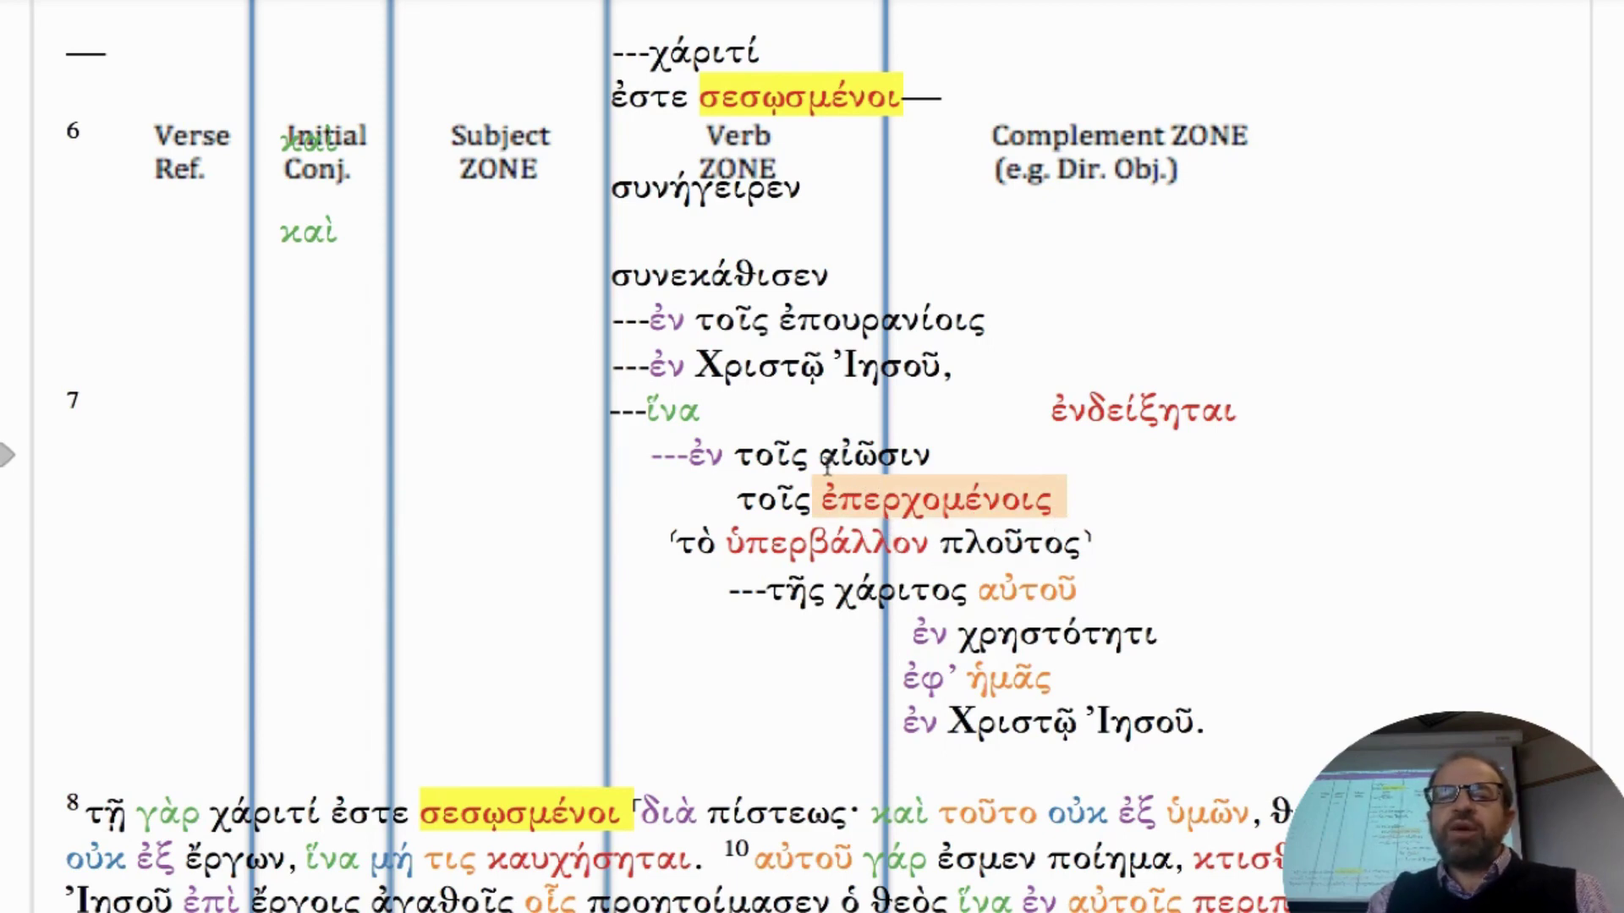
left_click_drag(928, 455, 819, 457)
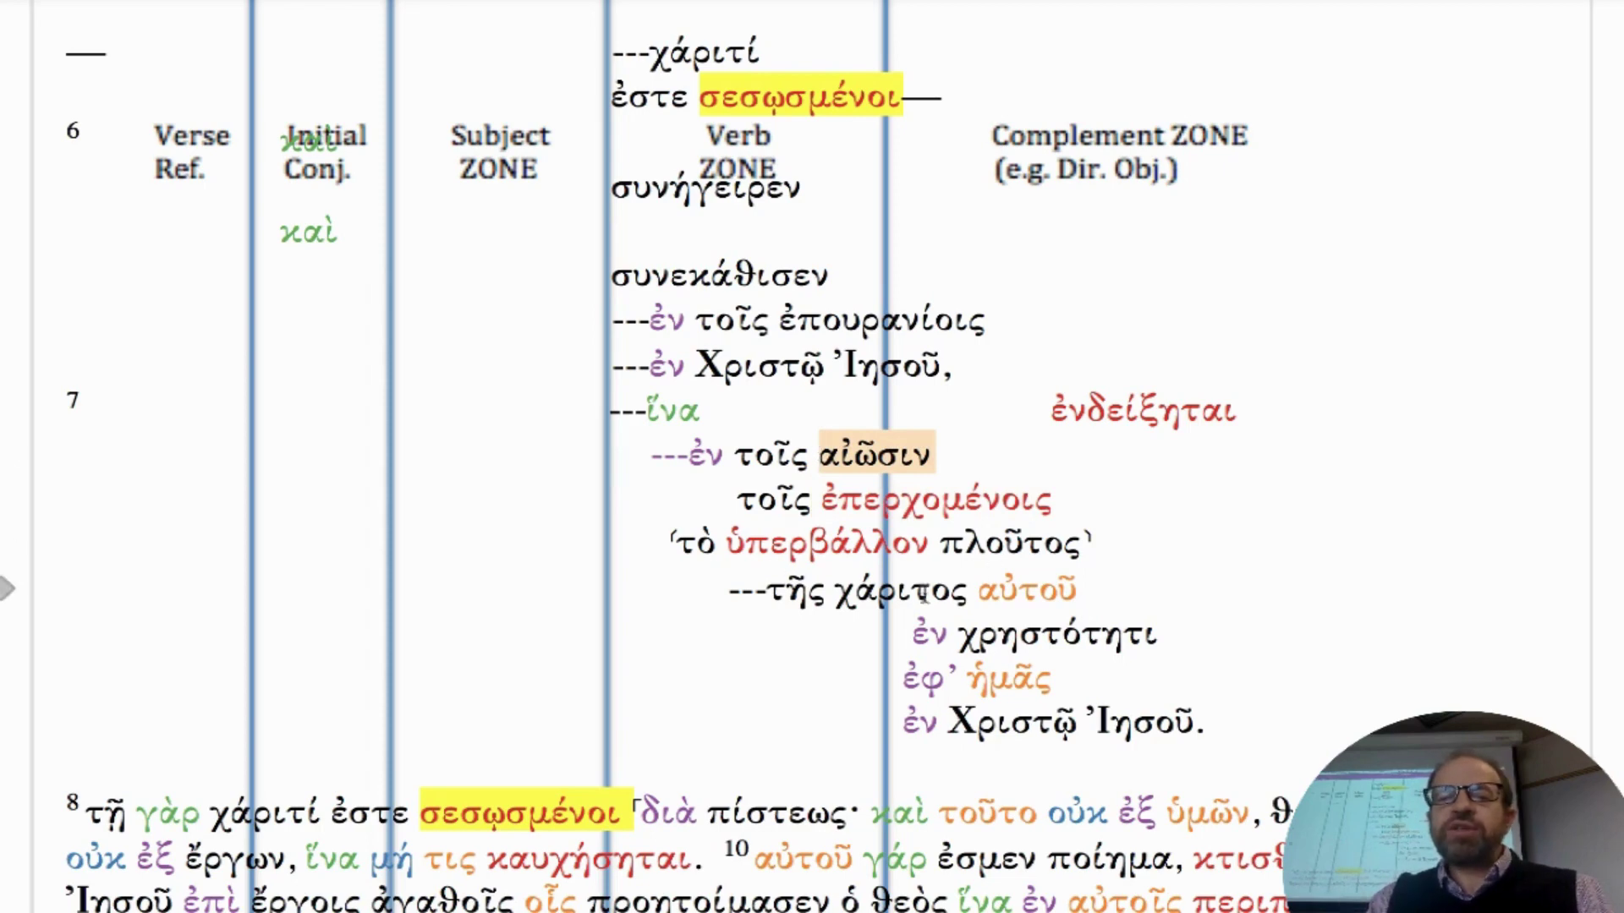
left_click_drag(1097, 595, 765, 586)
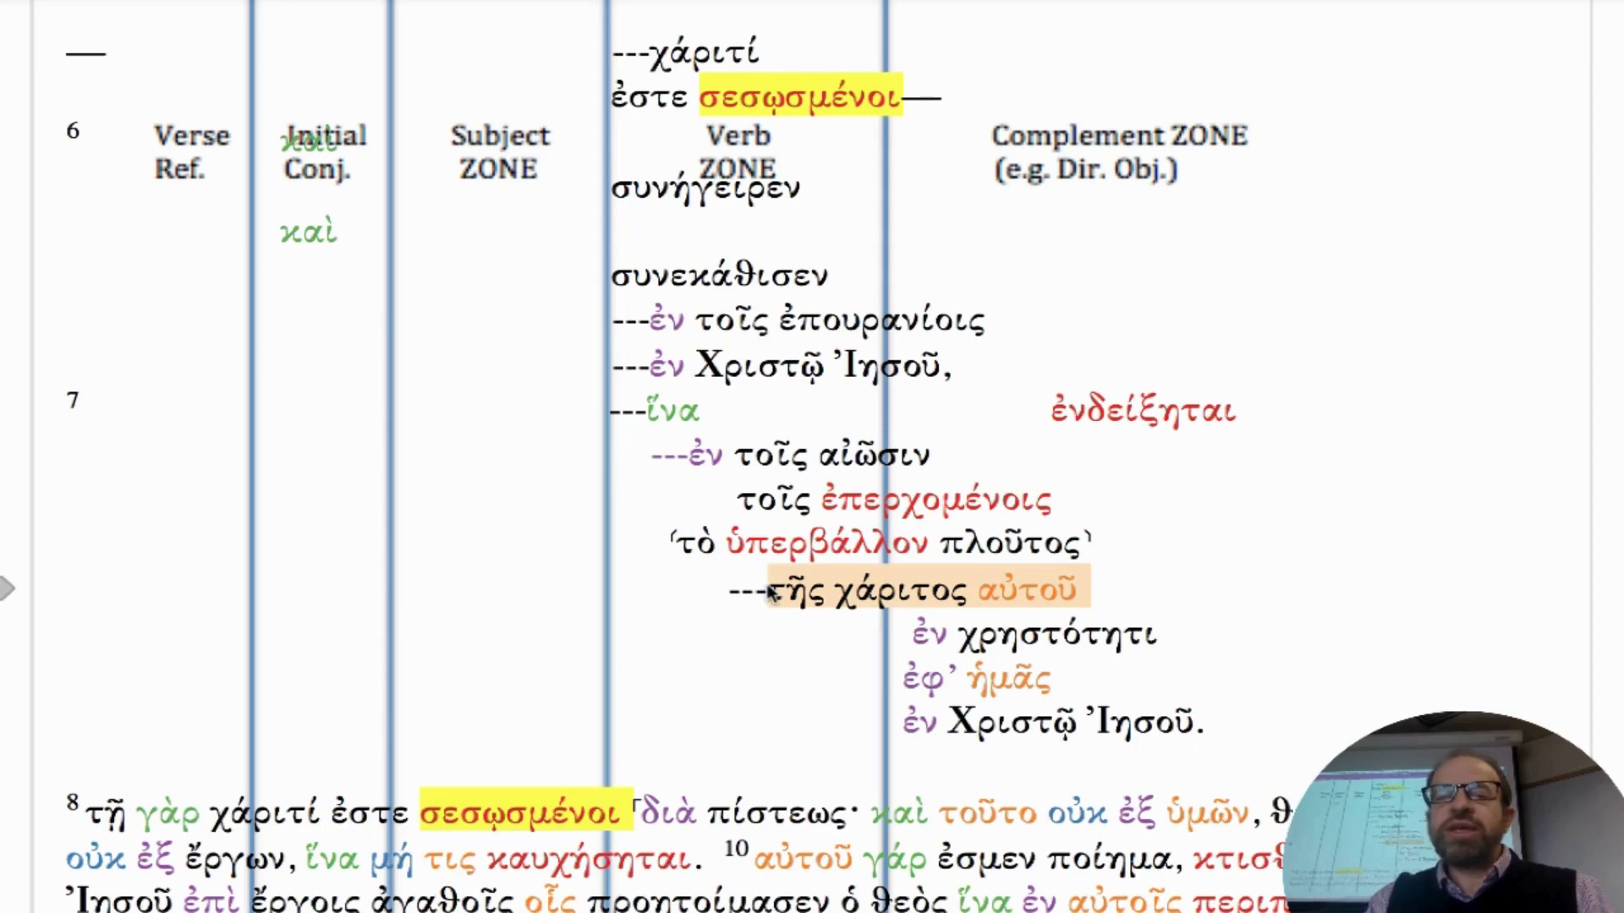
Step: Prefix ἐν χρηστότητι, ἐφ’ ἡμᾶς and ἐν Χριστῷ Ἰησοῦ each with --- dashes
left_click(915, 633)
type("---")
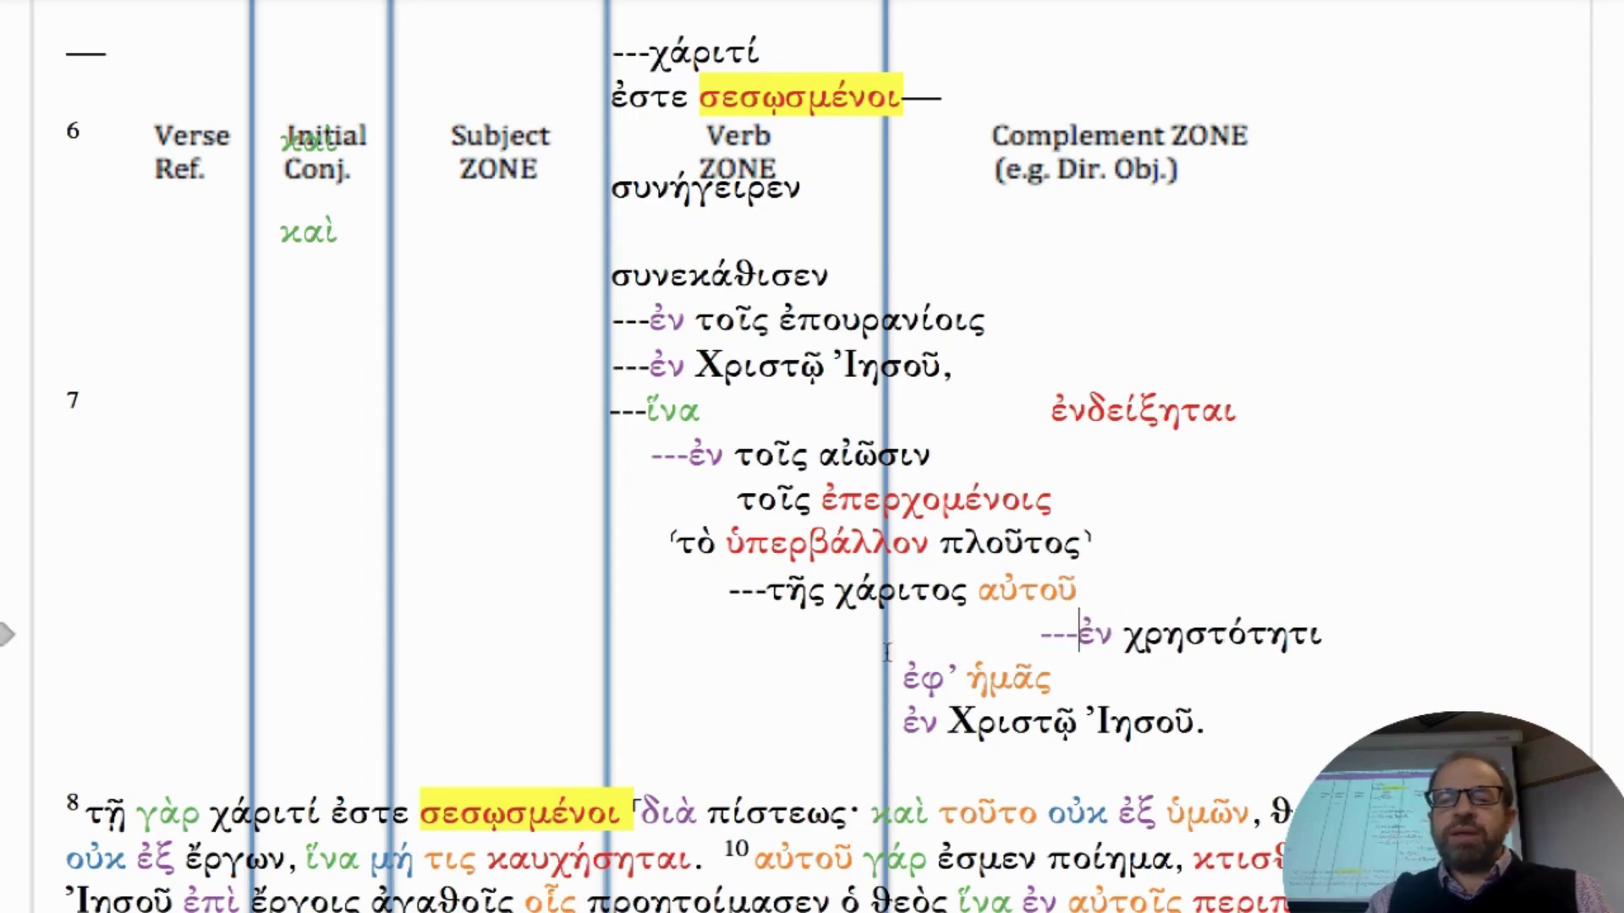
left_click(901, 676)
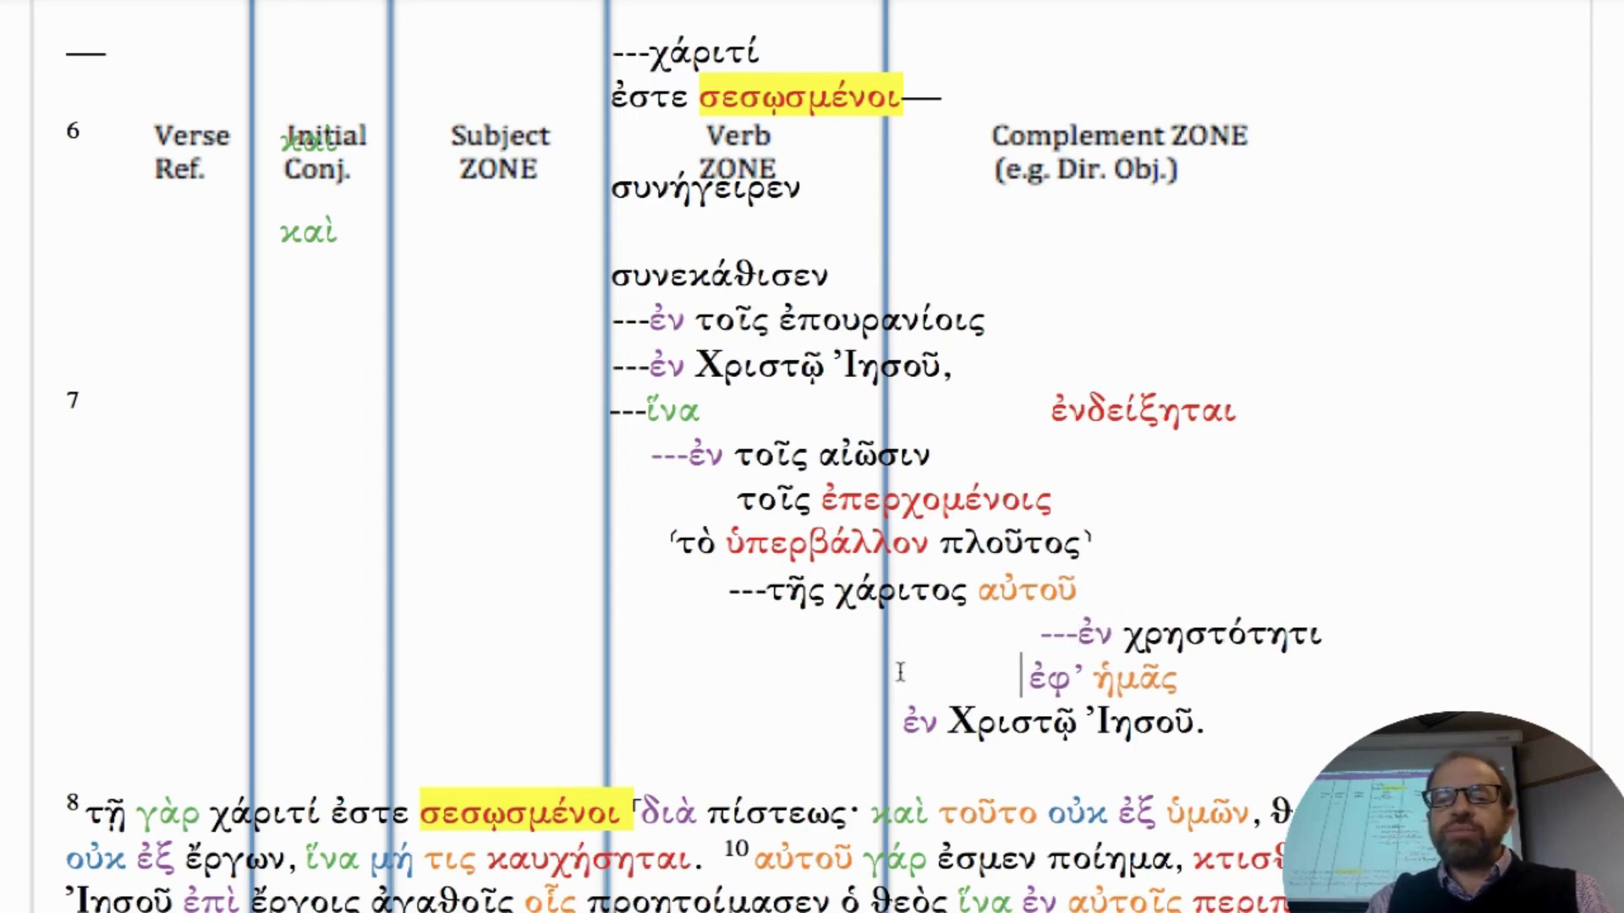
key("BackSpace")
type("---")
left_click(901, 720)
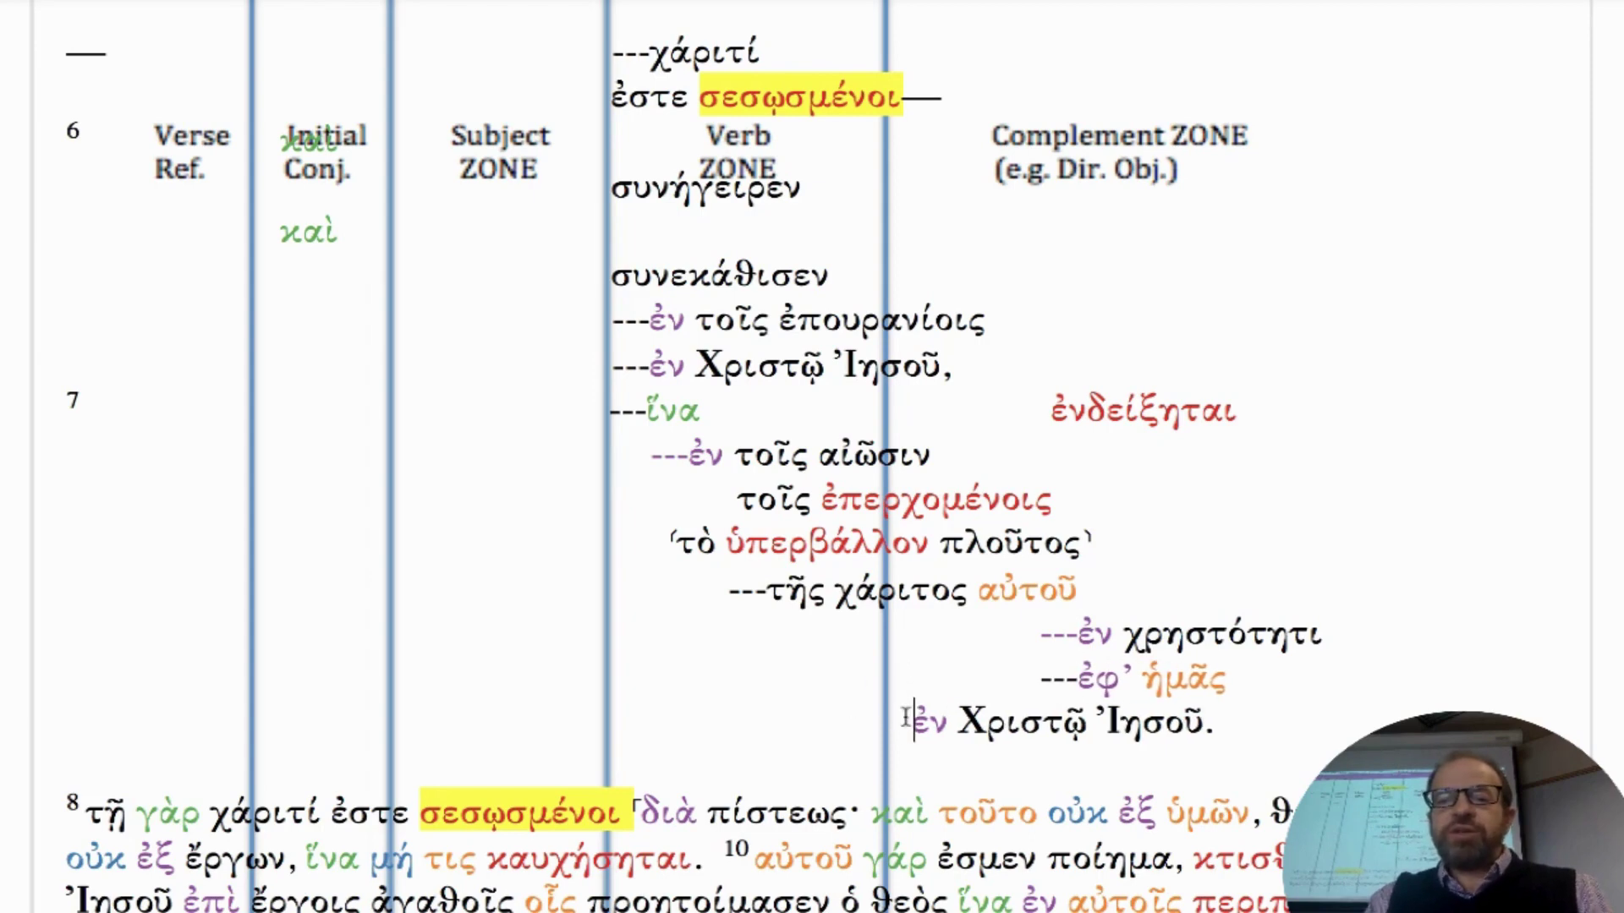
type("---")
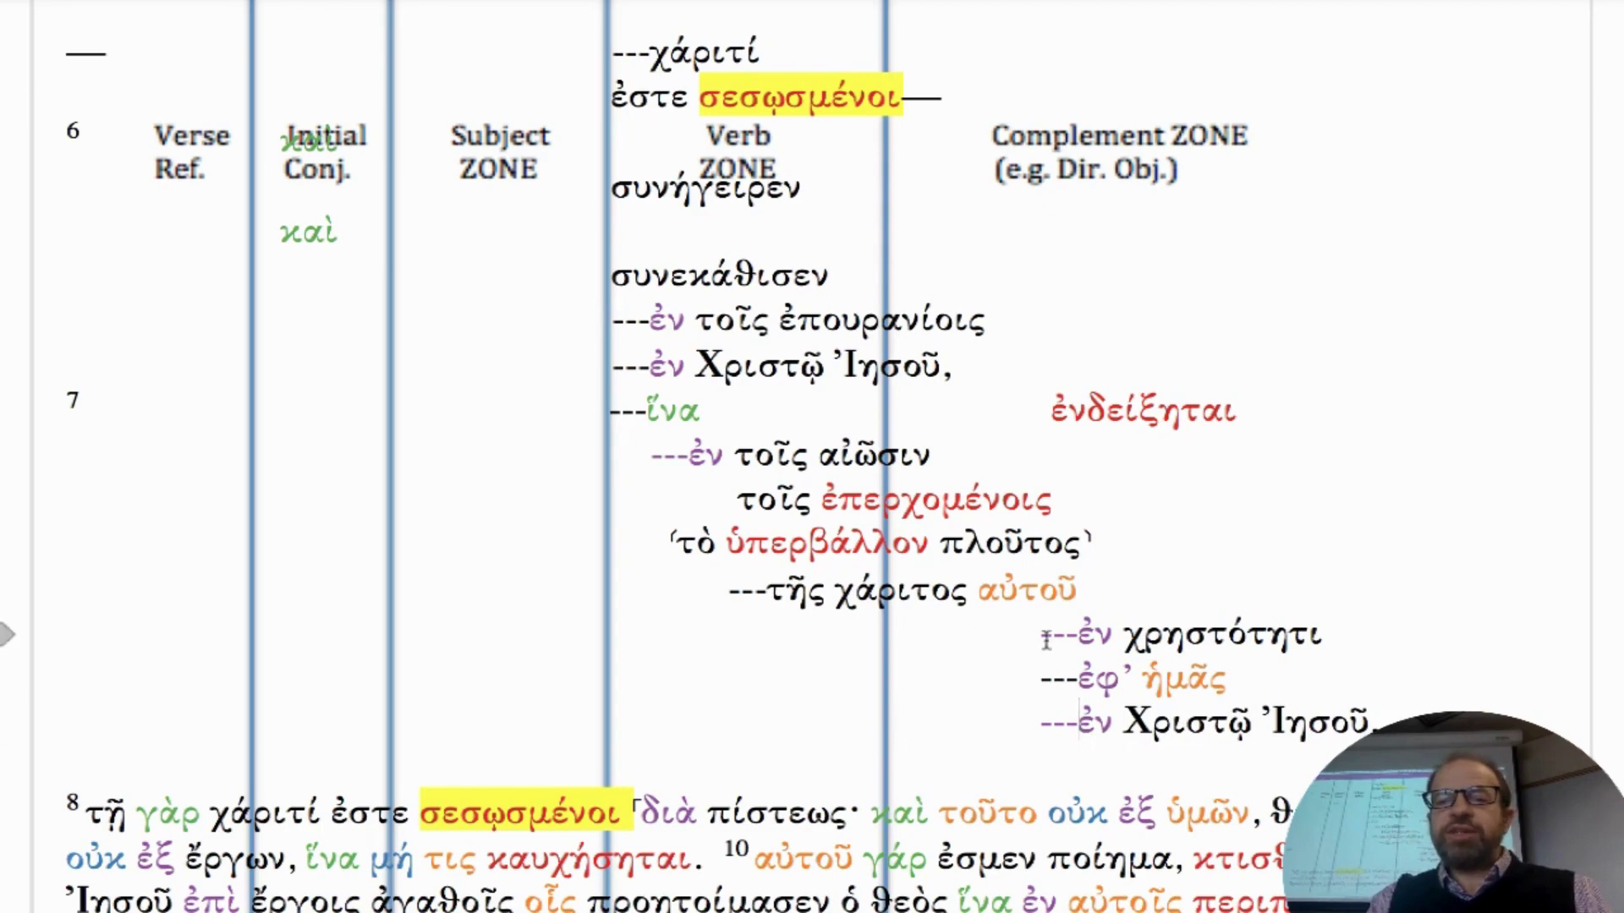
Step: Select the dashes and the three indented phrase lines to check their alignment
left_click_drag(1081, 636, 1043, 639)
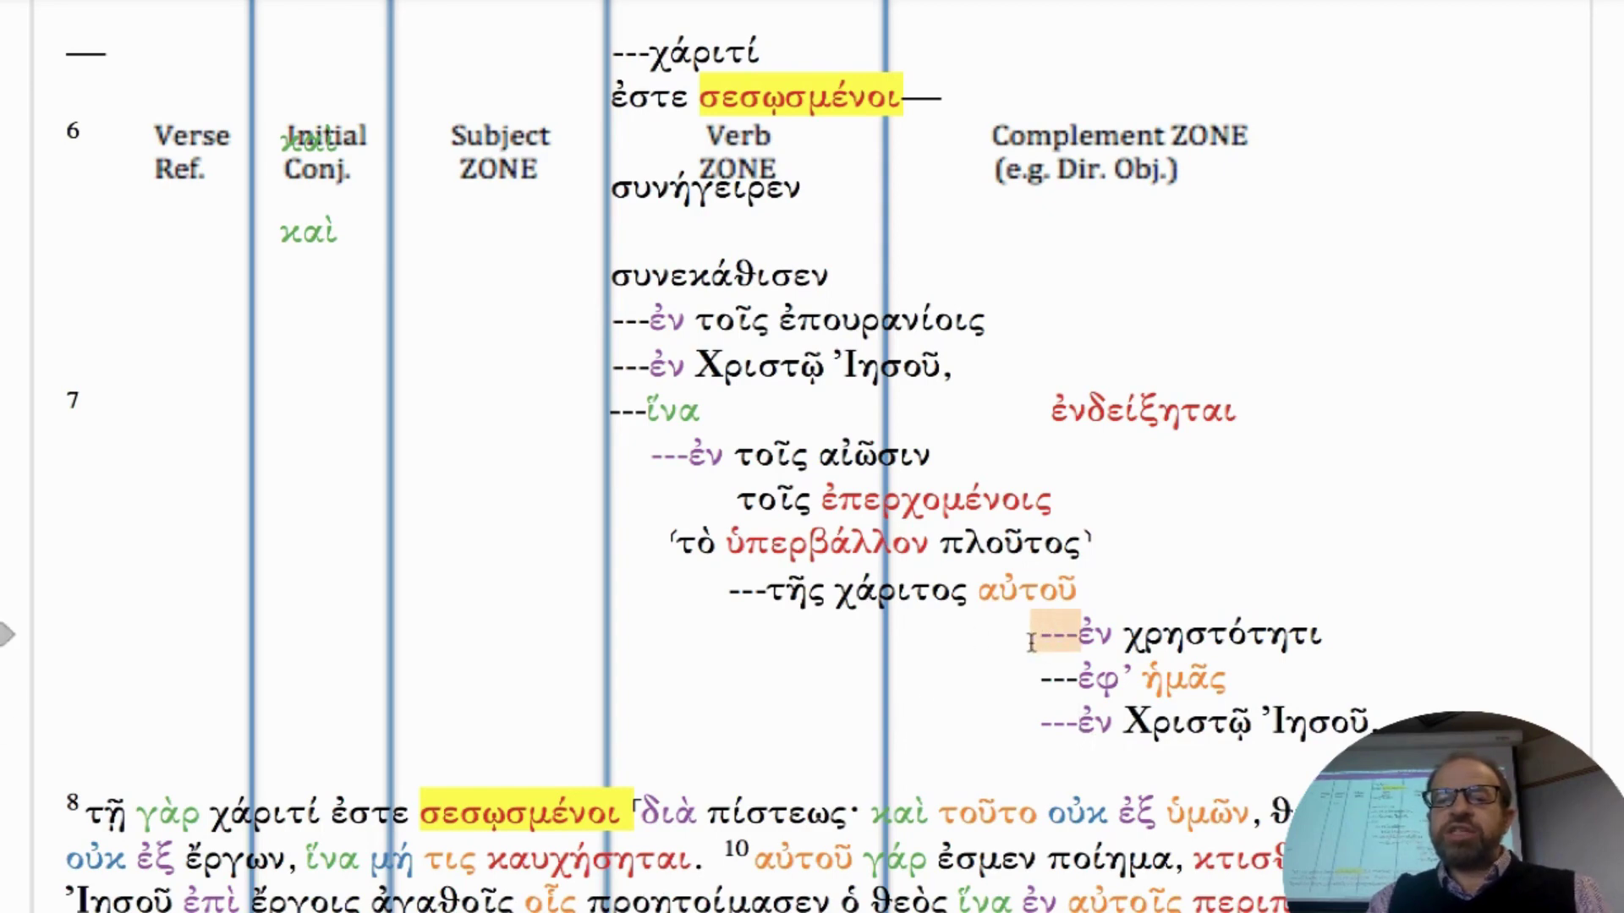
left_click_drag(1081, 723, 1043, 725)
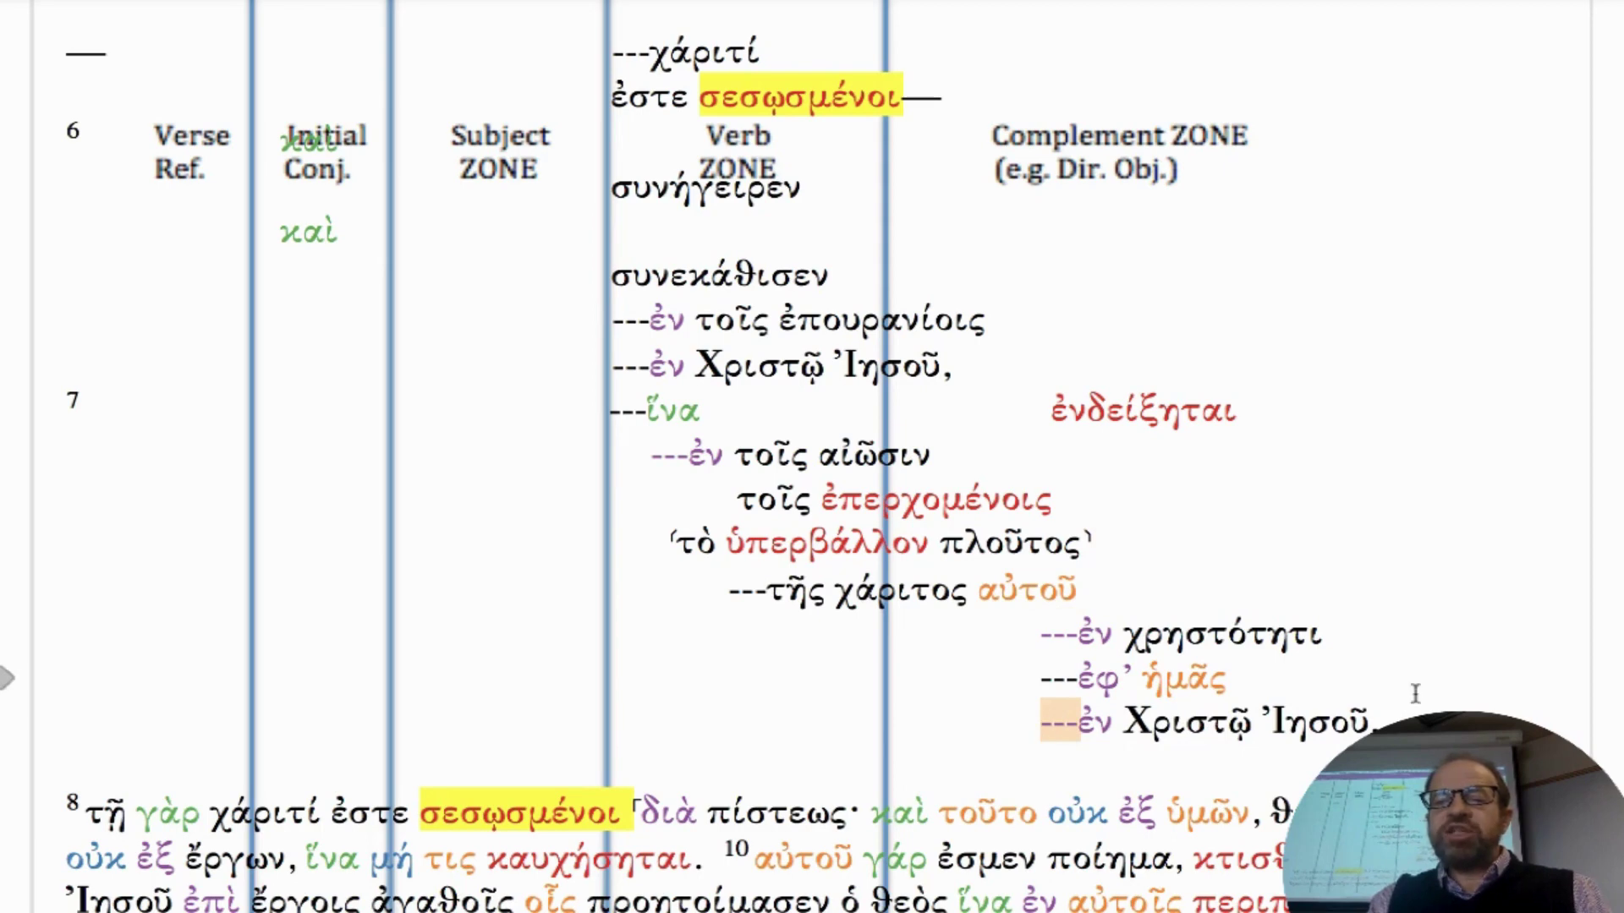
left_click_drag(1397, 724, 1045, 643)
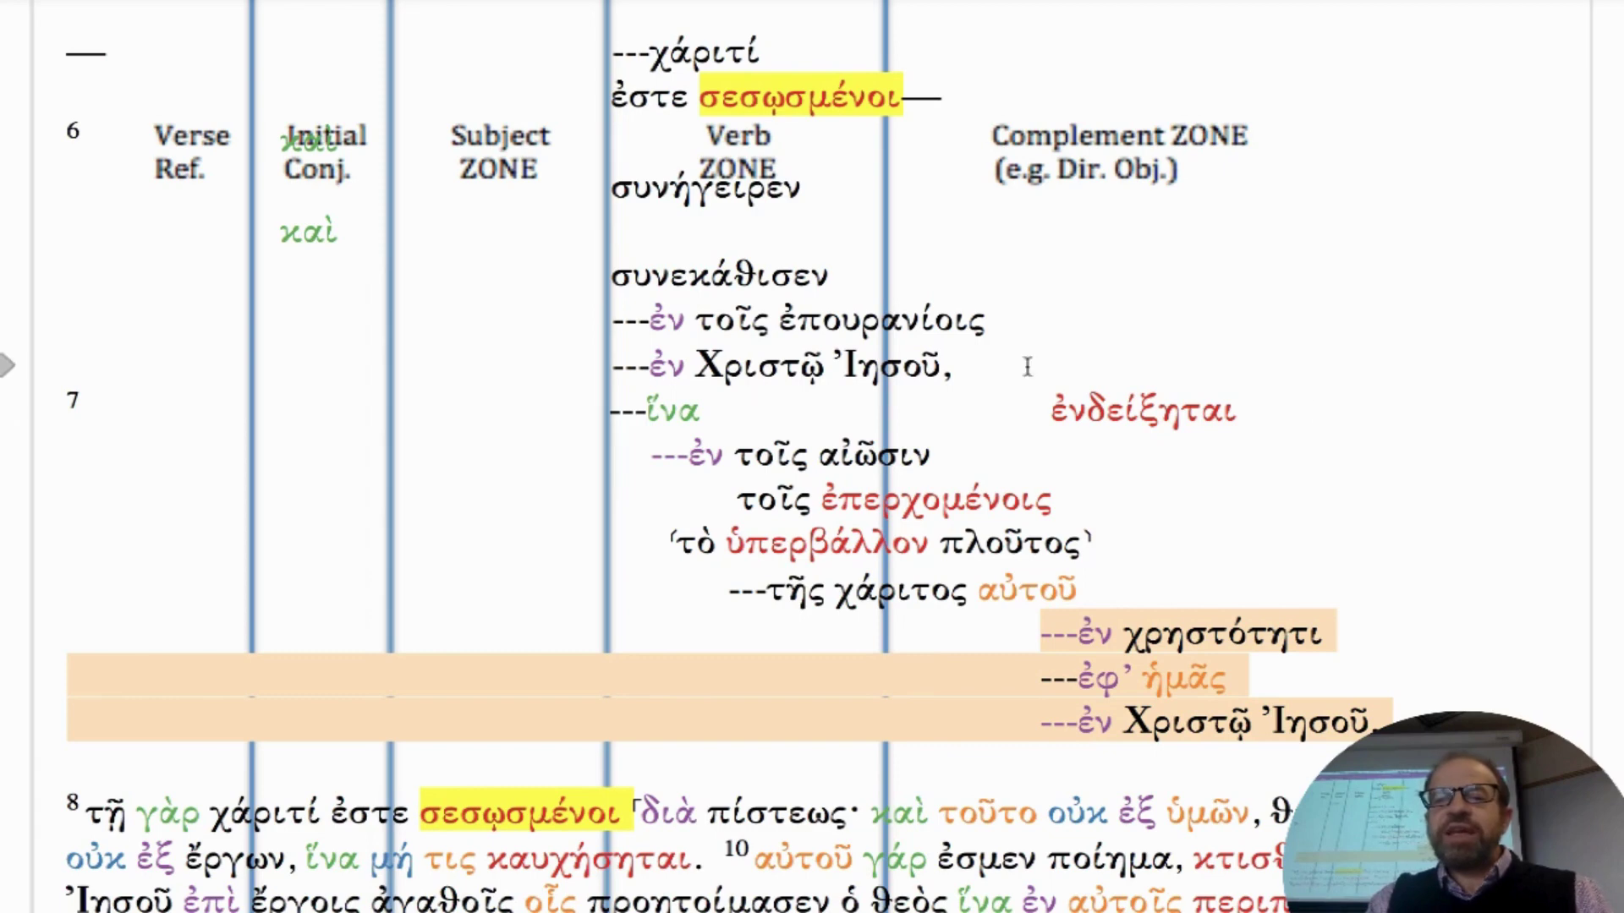
left_click_drag(1047, 410, 1105, 554)
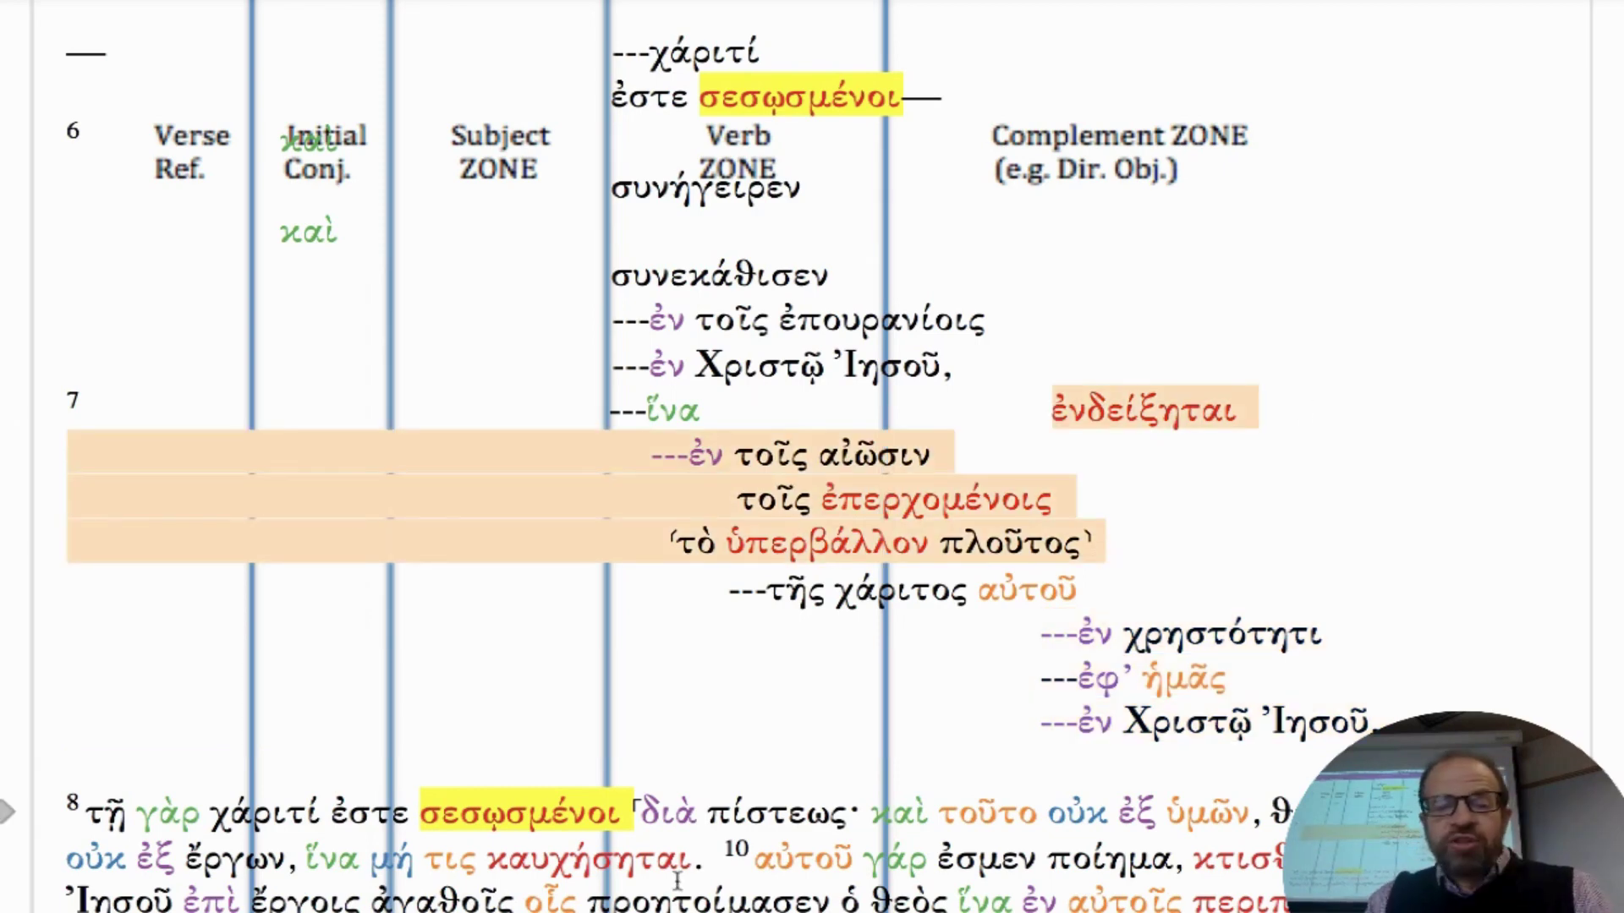
scroll(677, 881, "down", 3)
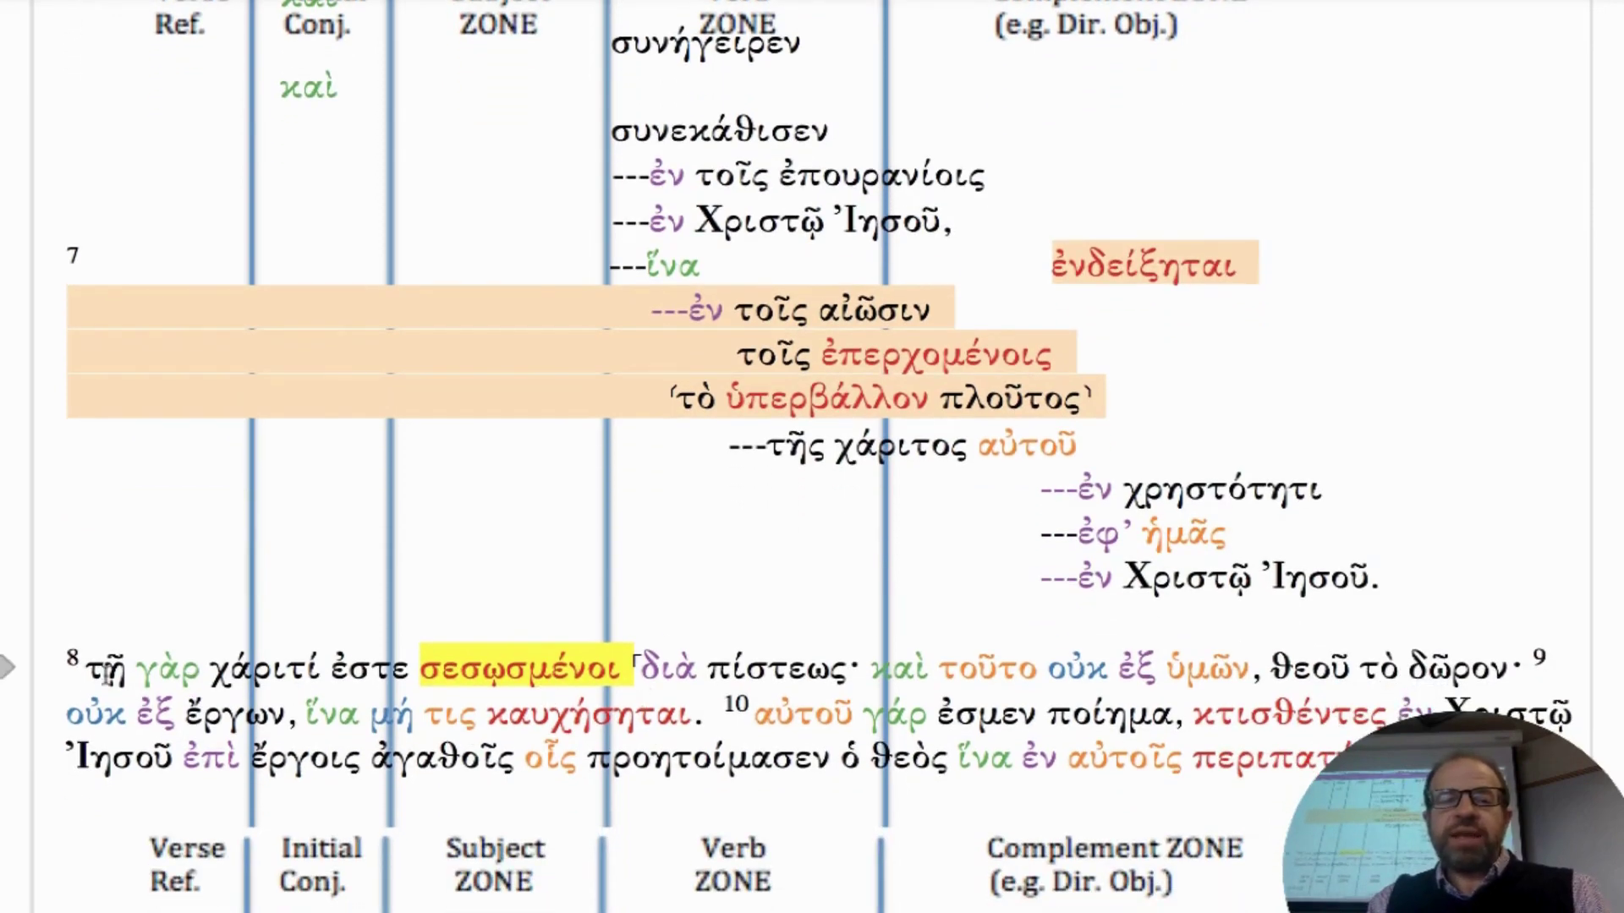
left_click_drag(91, 672, 626, 689)
scroll(634, 774, "up", 4)
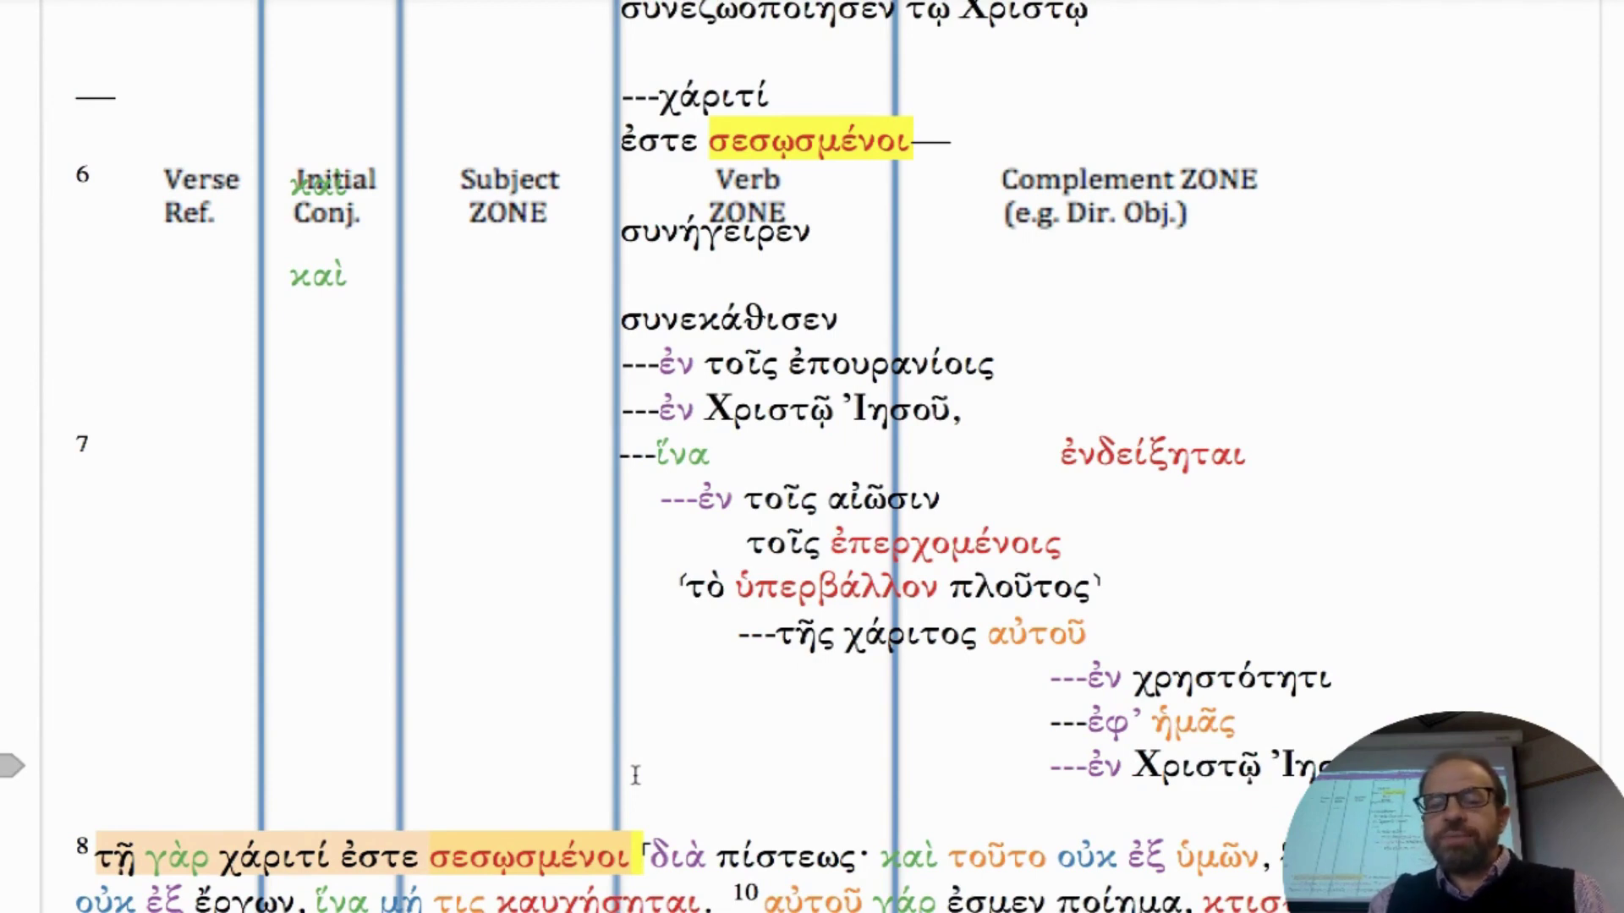
scroll(635, 775, "down", 3)
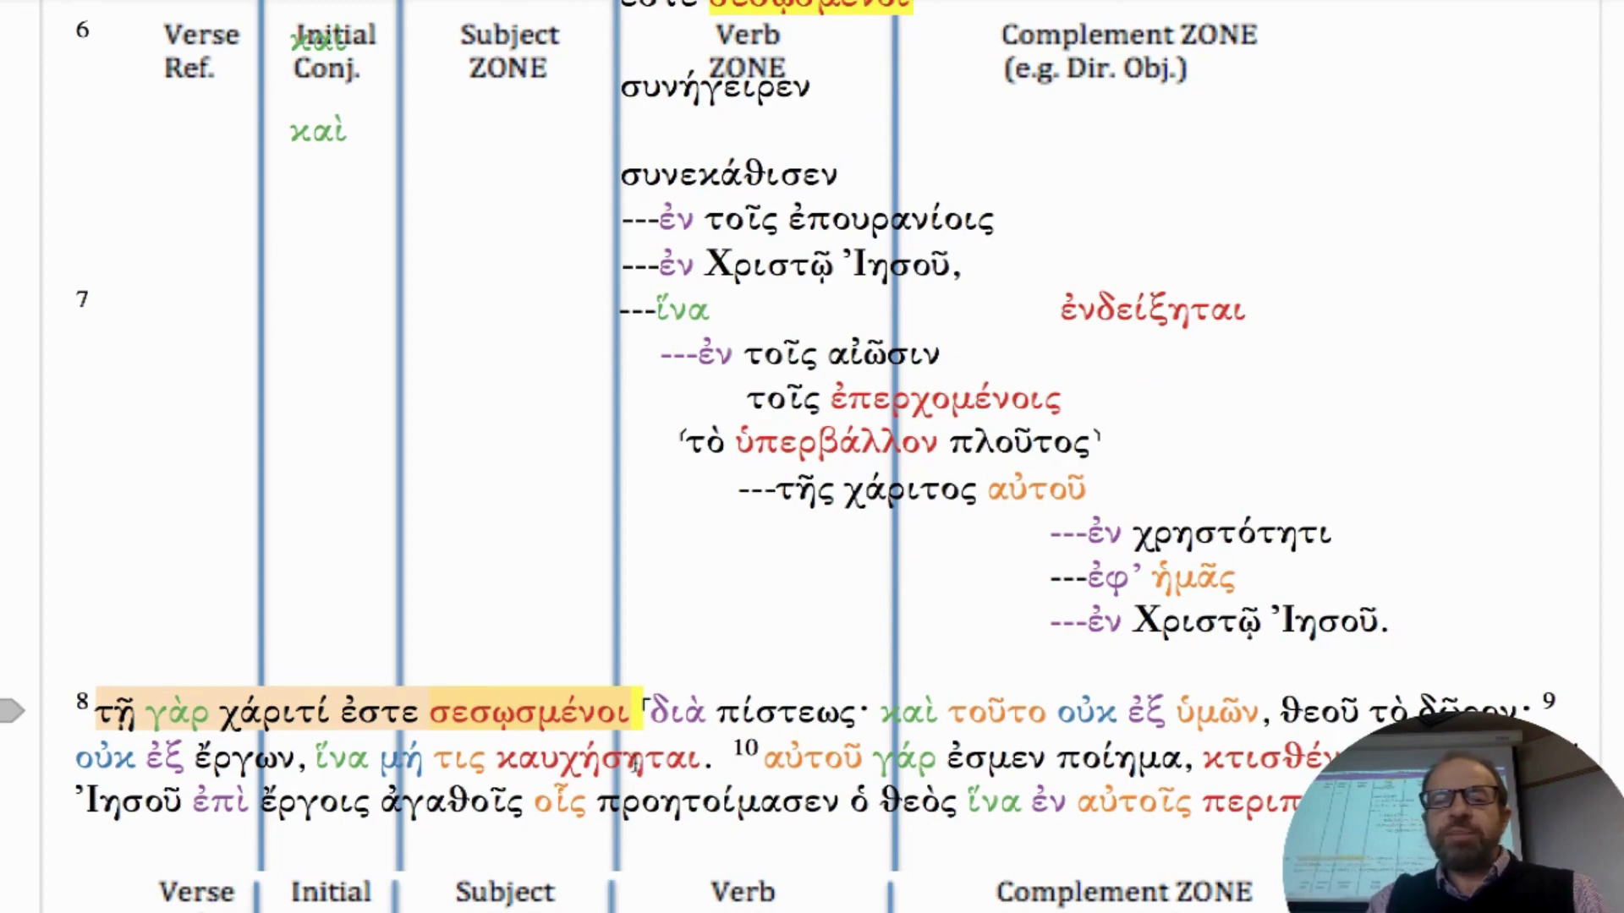
scroll(633, 719, "down", 1)
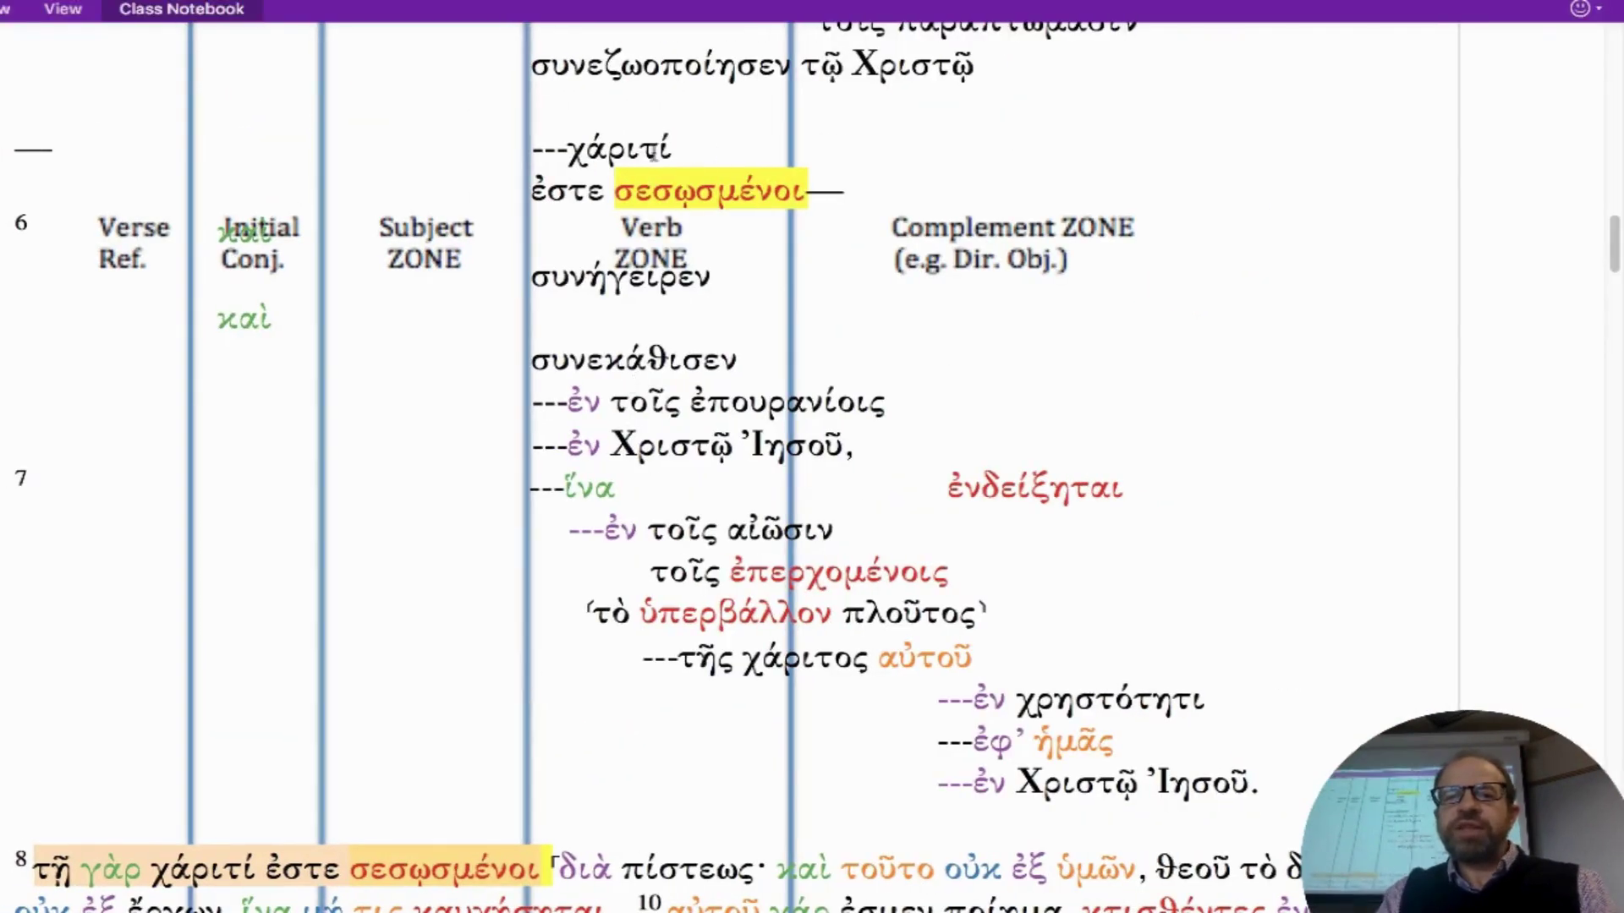
left_click_drag(683, 146, 570, 148)
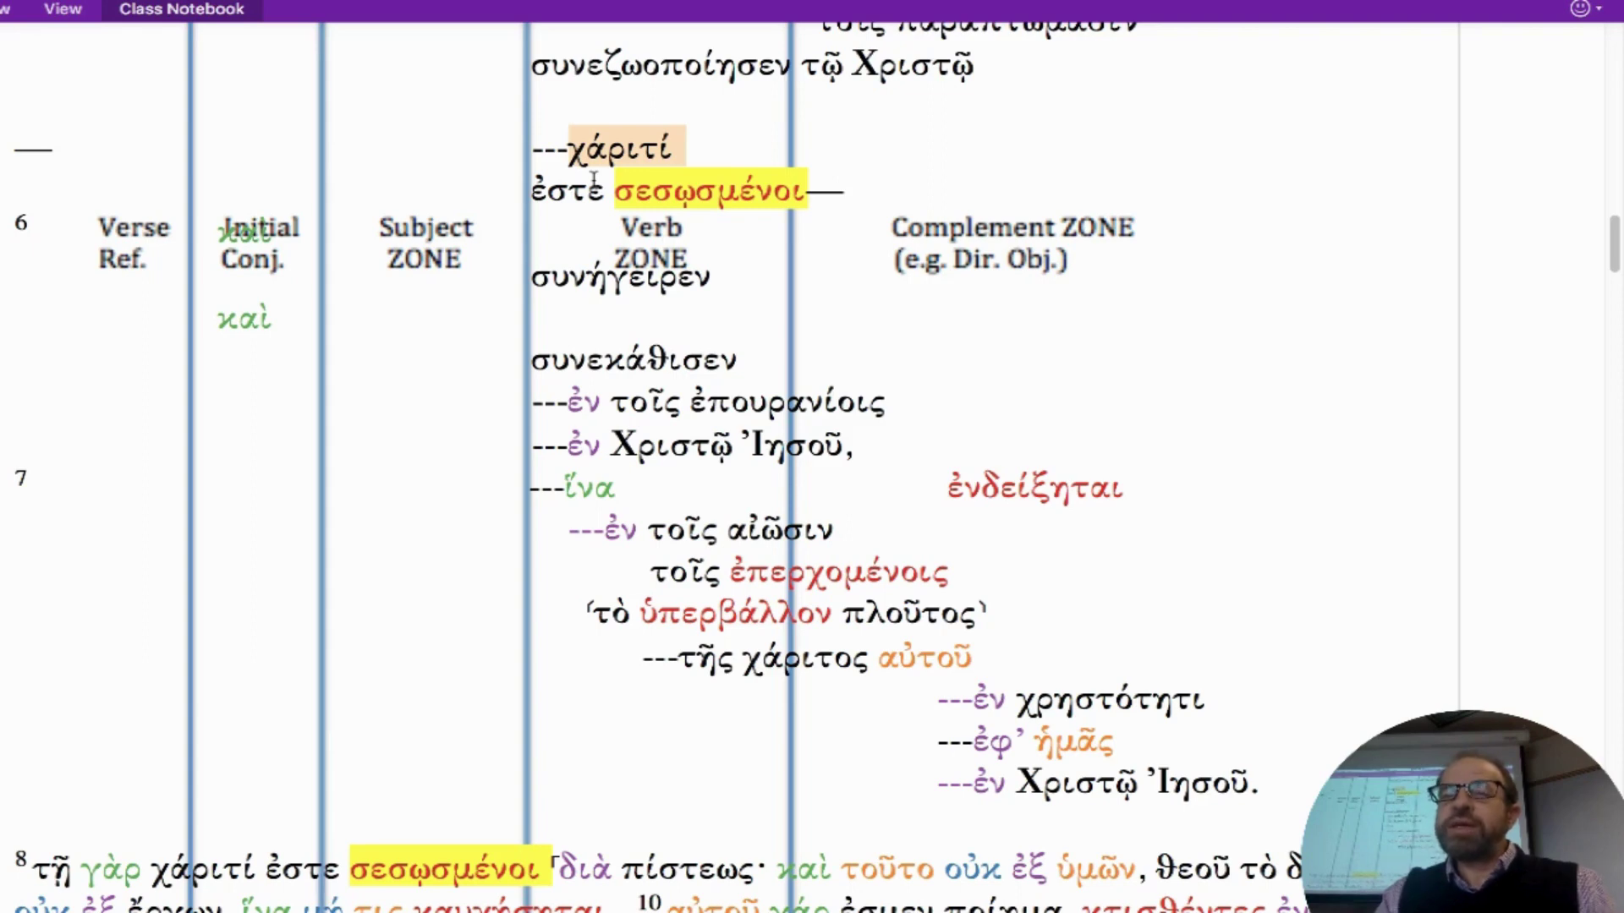
scroll(424, 507, "down", 3)
double_click(54, 719)
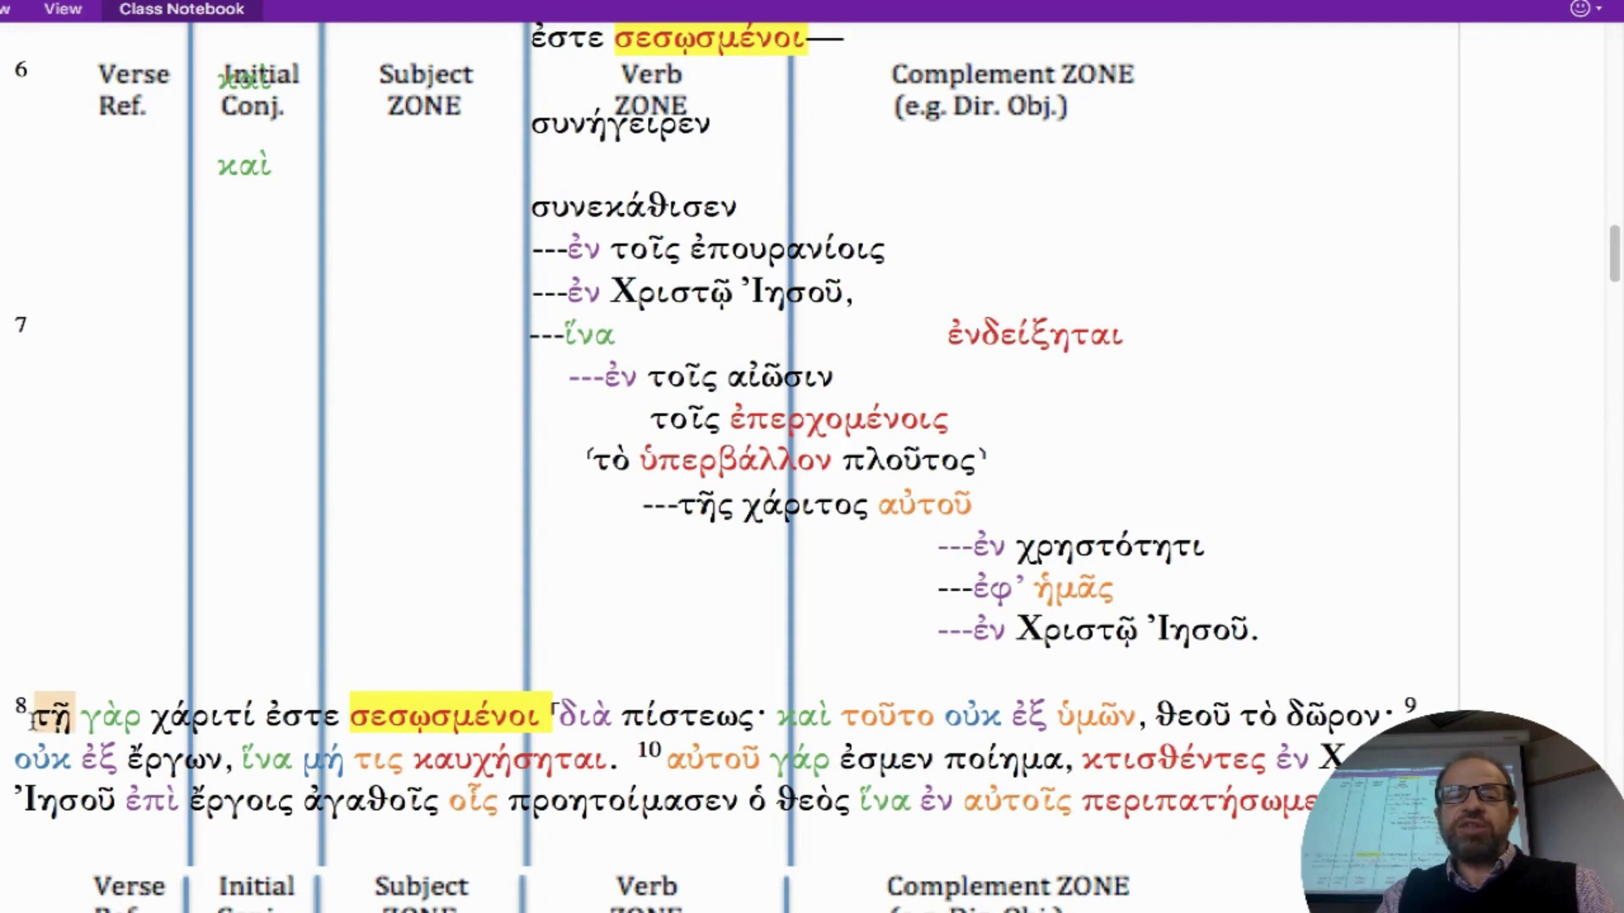
scroll(473, 622, "up", 2)
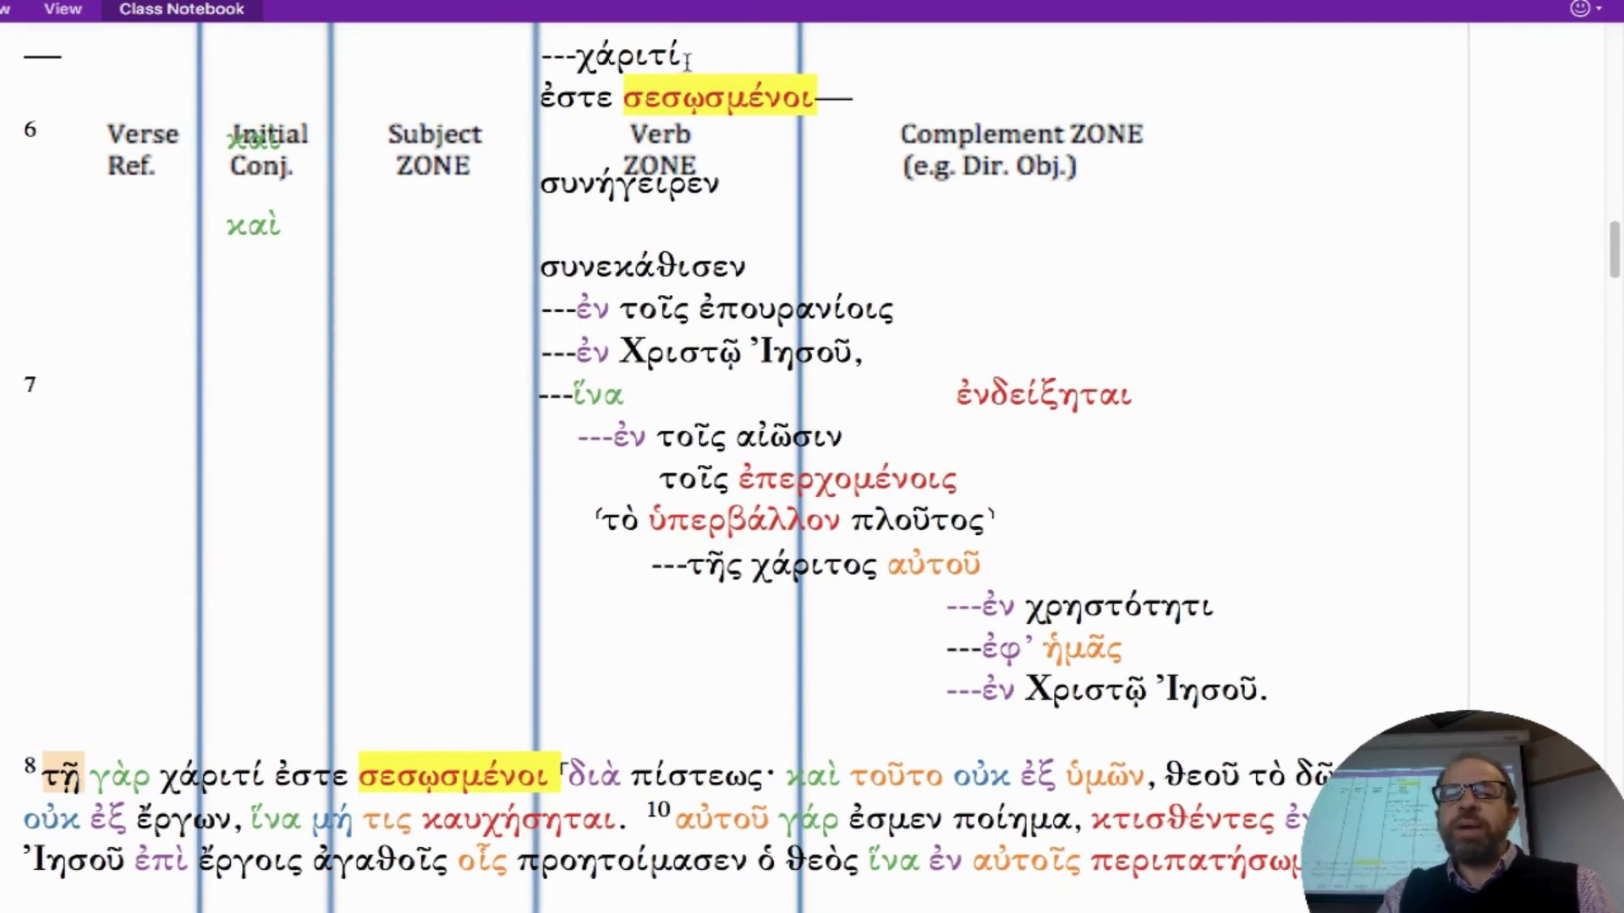
left_click_drag(679, 55, 585, 66)
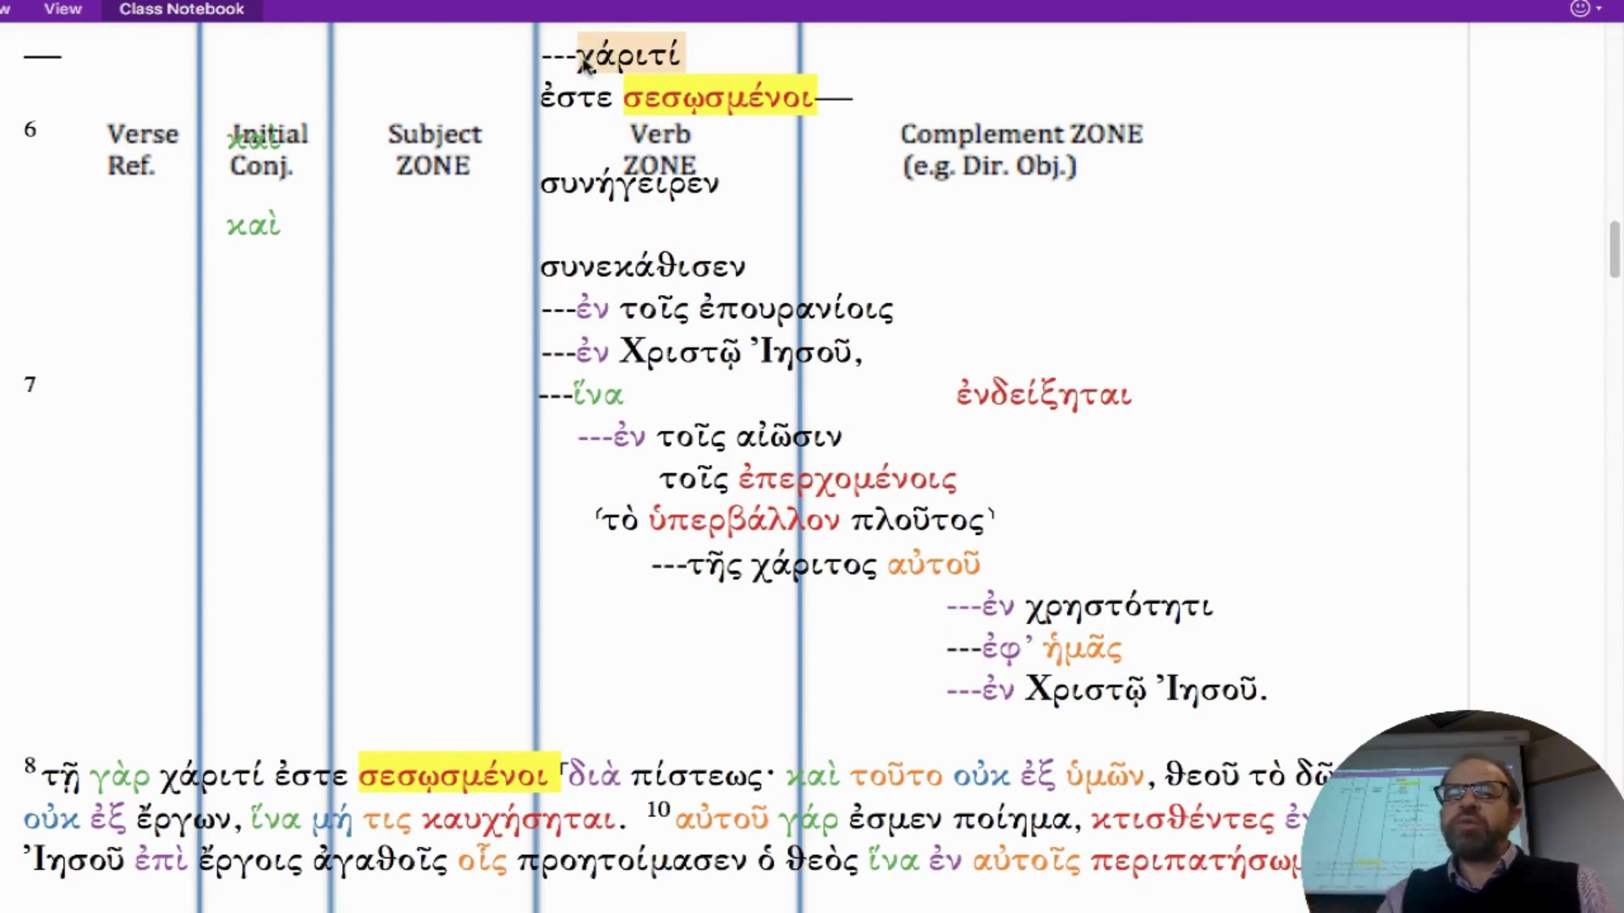
scroll(624, 261, "up", 2)
scroll(622, 269, "up", 3)
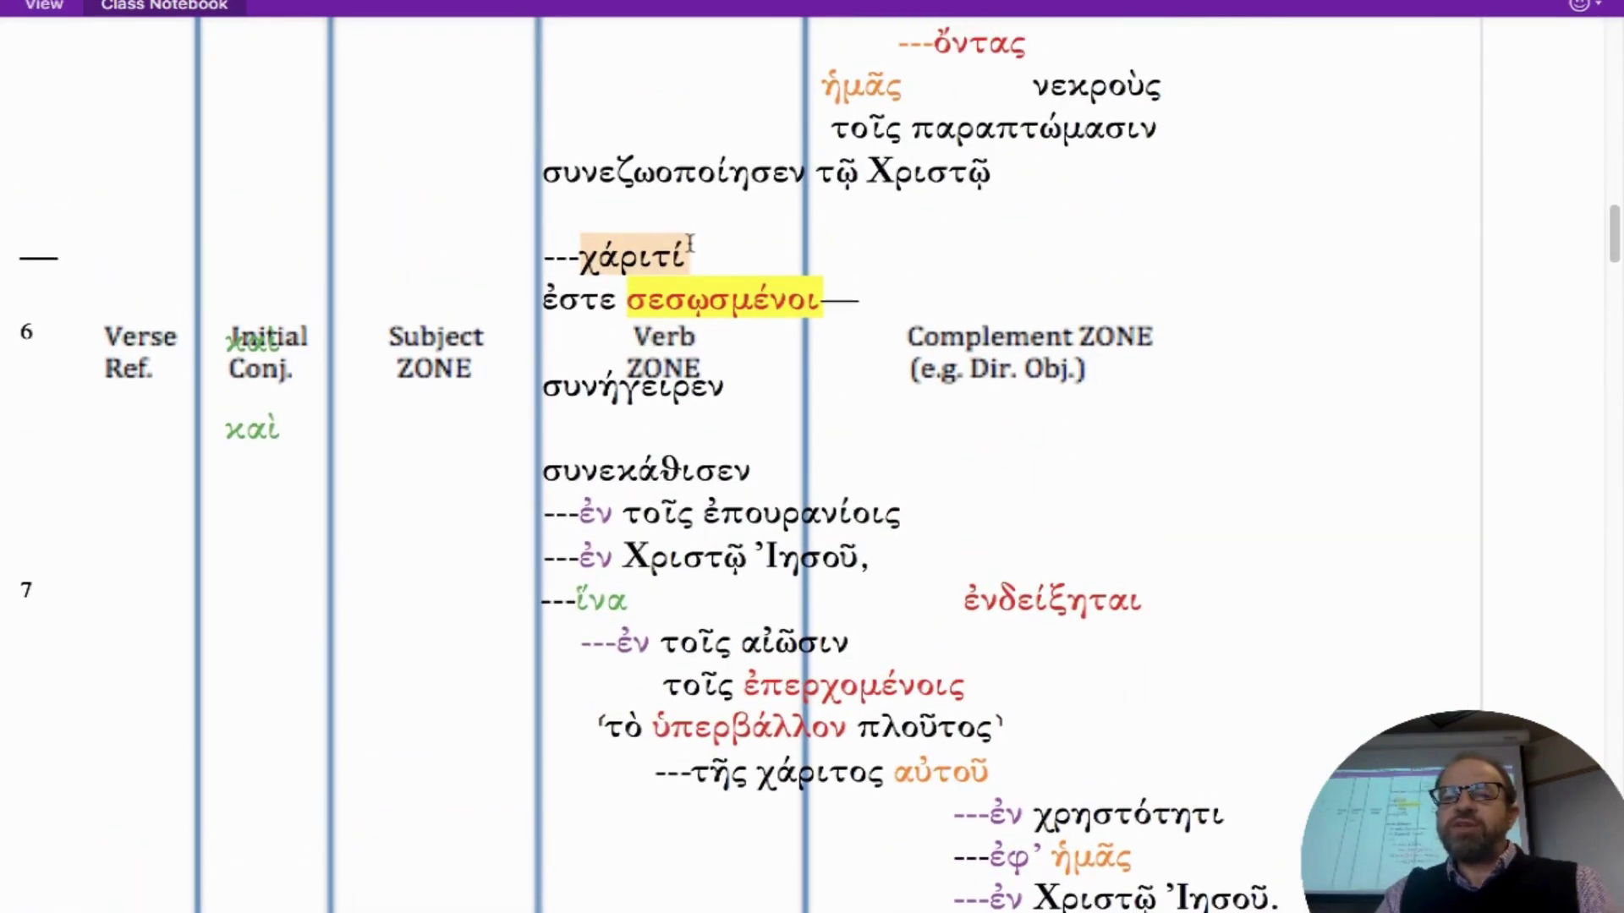
left_click(703, 255)
left_click_drag(708, 254, 546, 258)
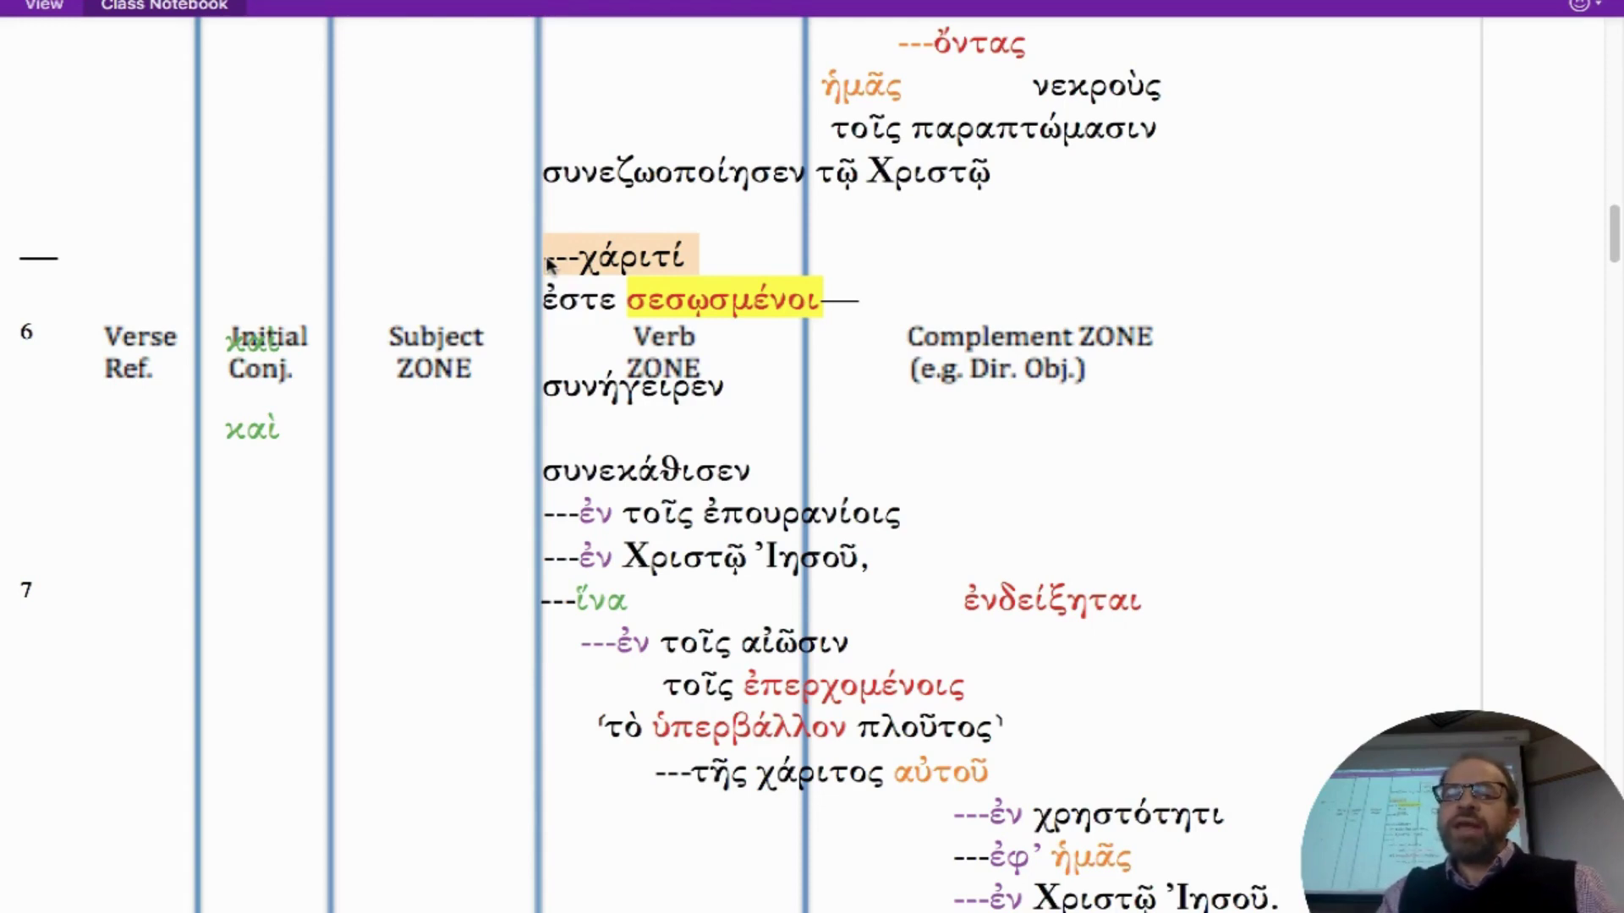
scroll(550, 264, "down", 8)
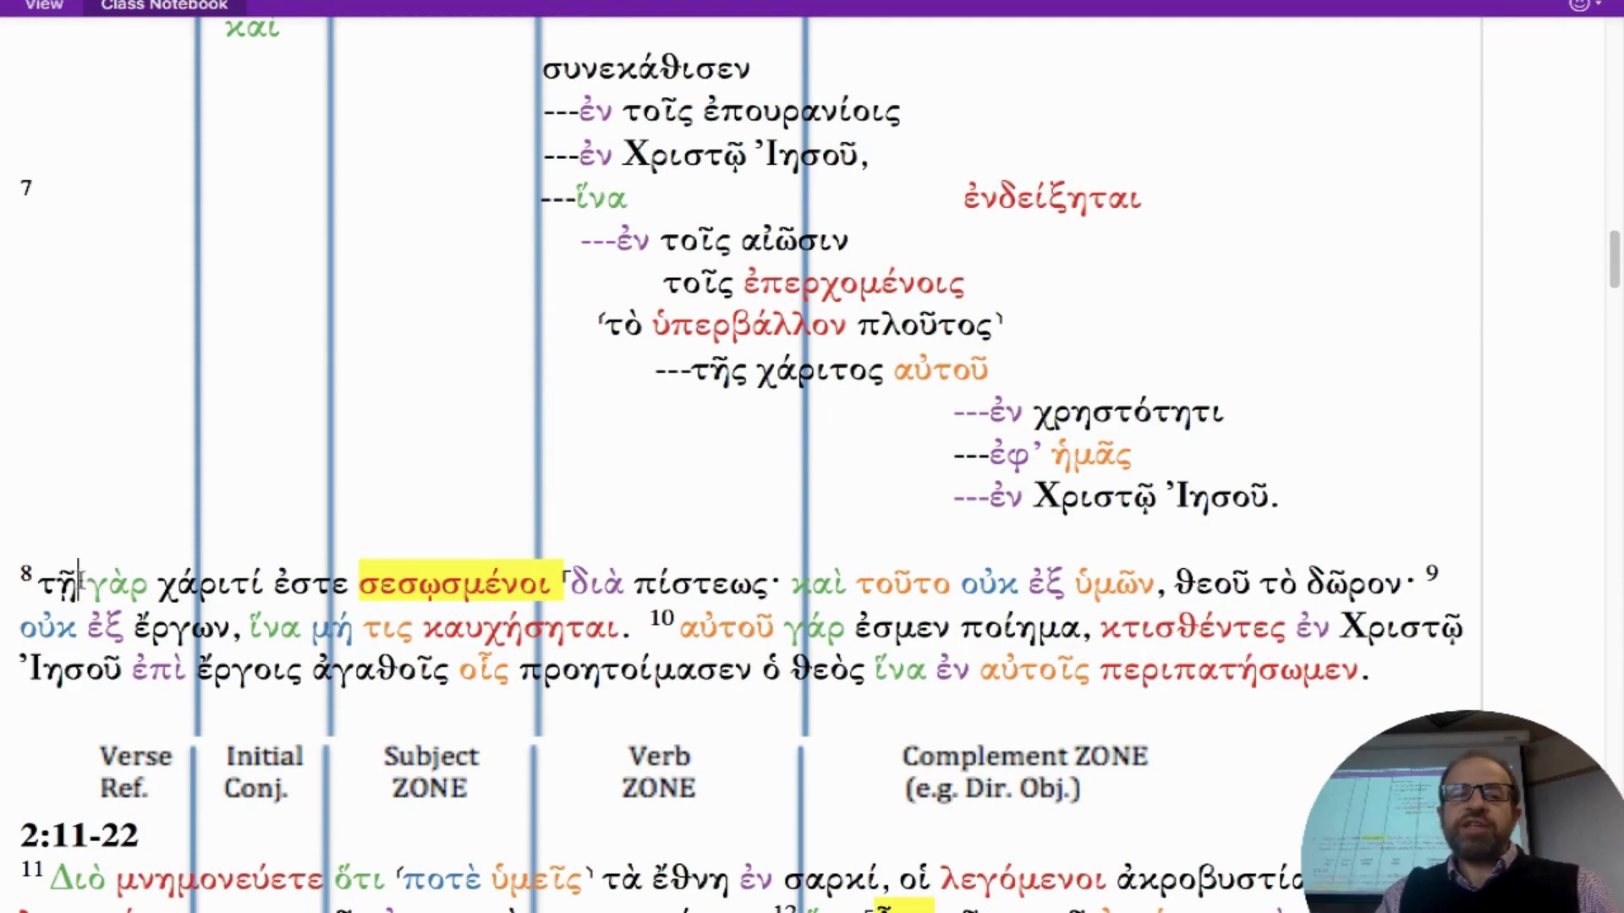
left_click_drag(79, 579, 42, 584)
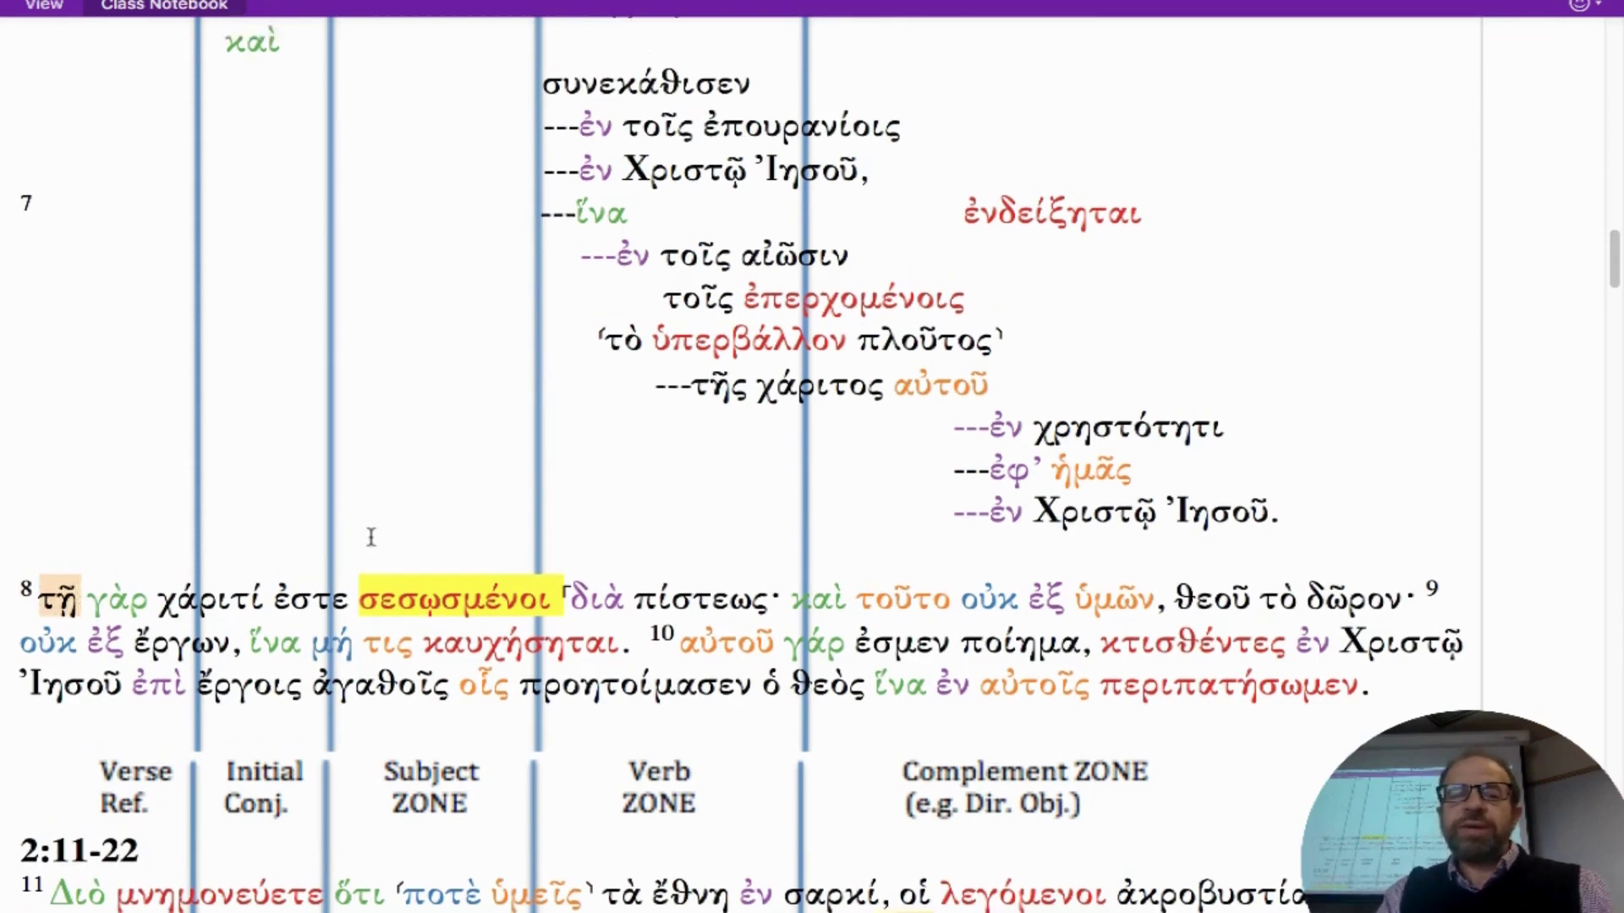
scroll(370, 537, "up", 4)
scroll(371, 537, "down", 8)
left_click(42, 370)
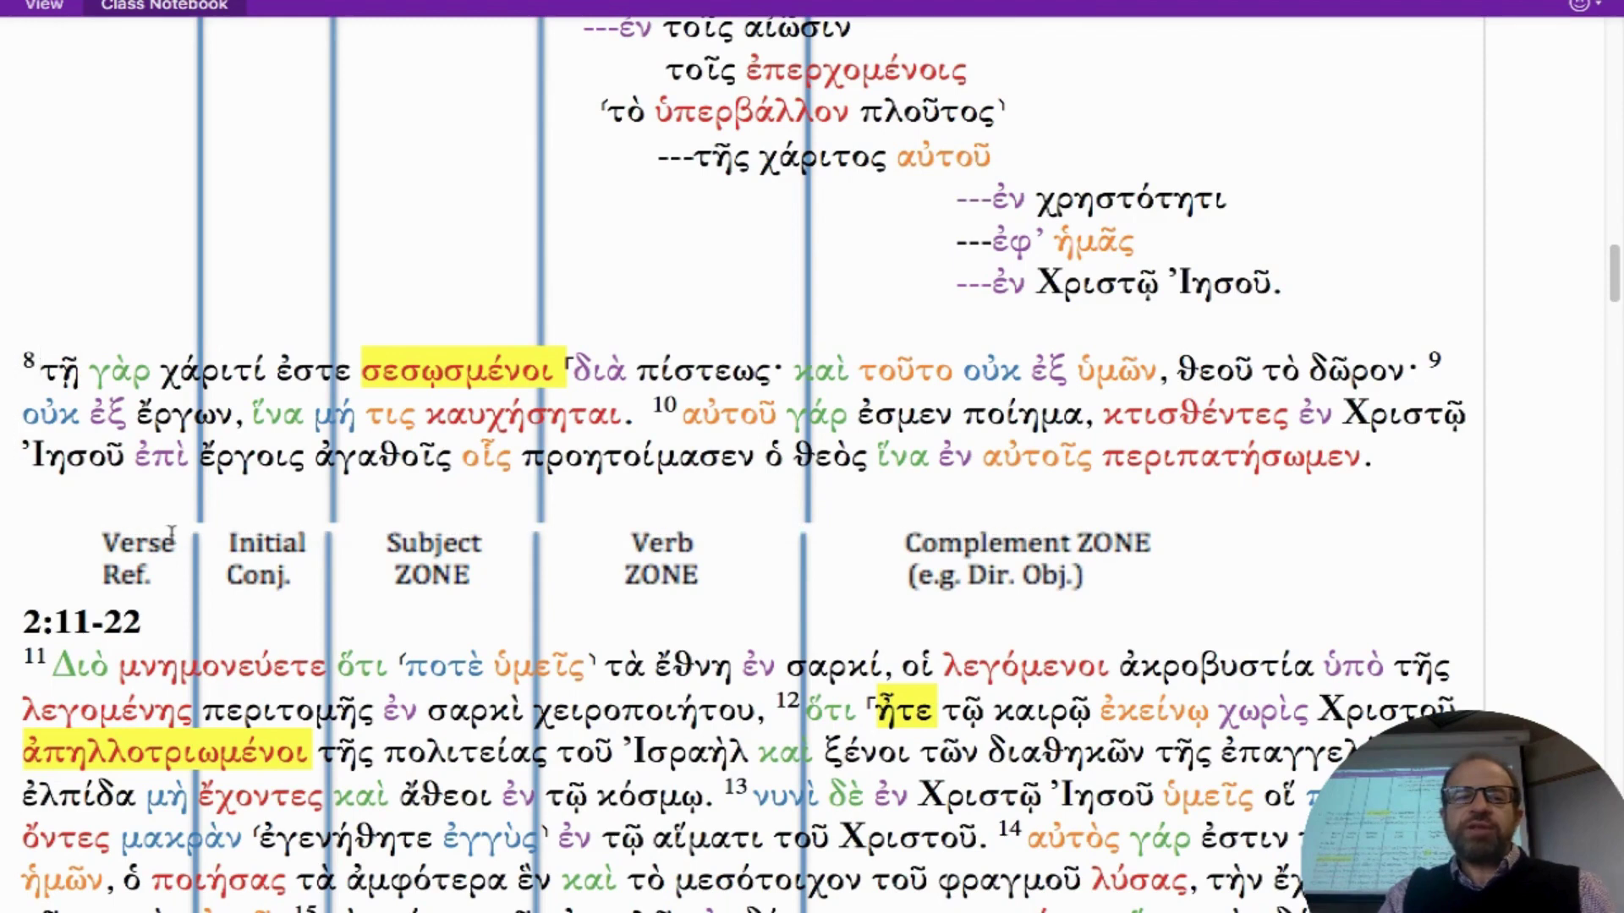
Step: Break verse 8 so τῇ stands on its own line, prefixed with ---
key("Left")
key("Left")
key("Return")
key("Return")
key("Return")
key("Return")
key("Return")
key("Return")
key("Return")
key("Right")
key("Right")
key("Right")
key("Right")
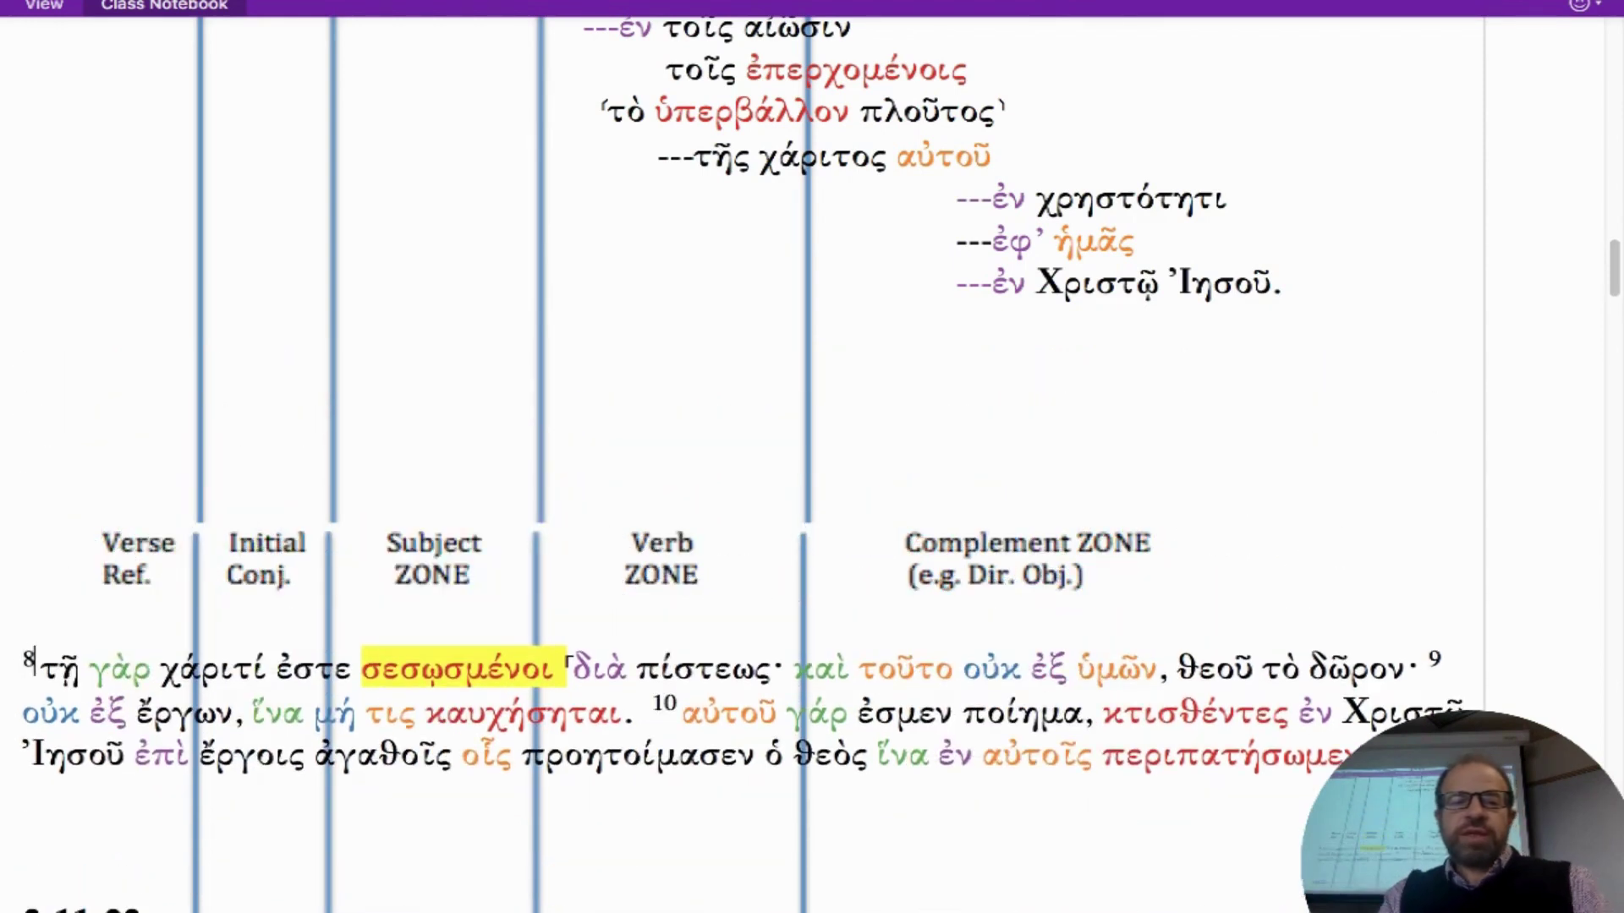
key("Return")
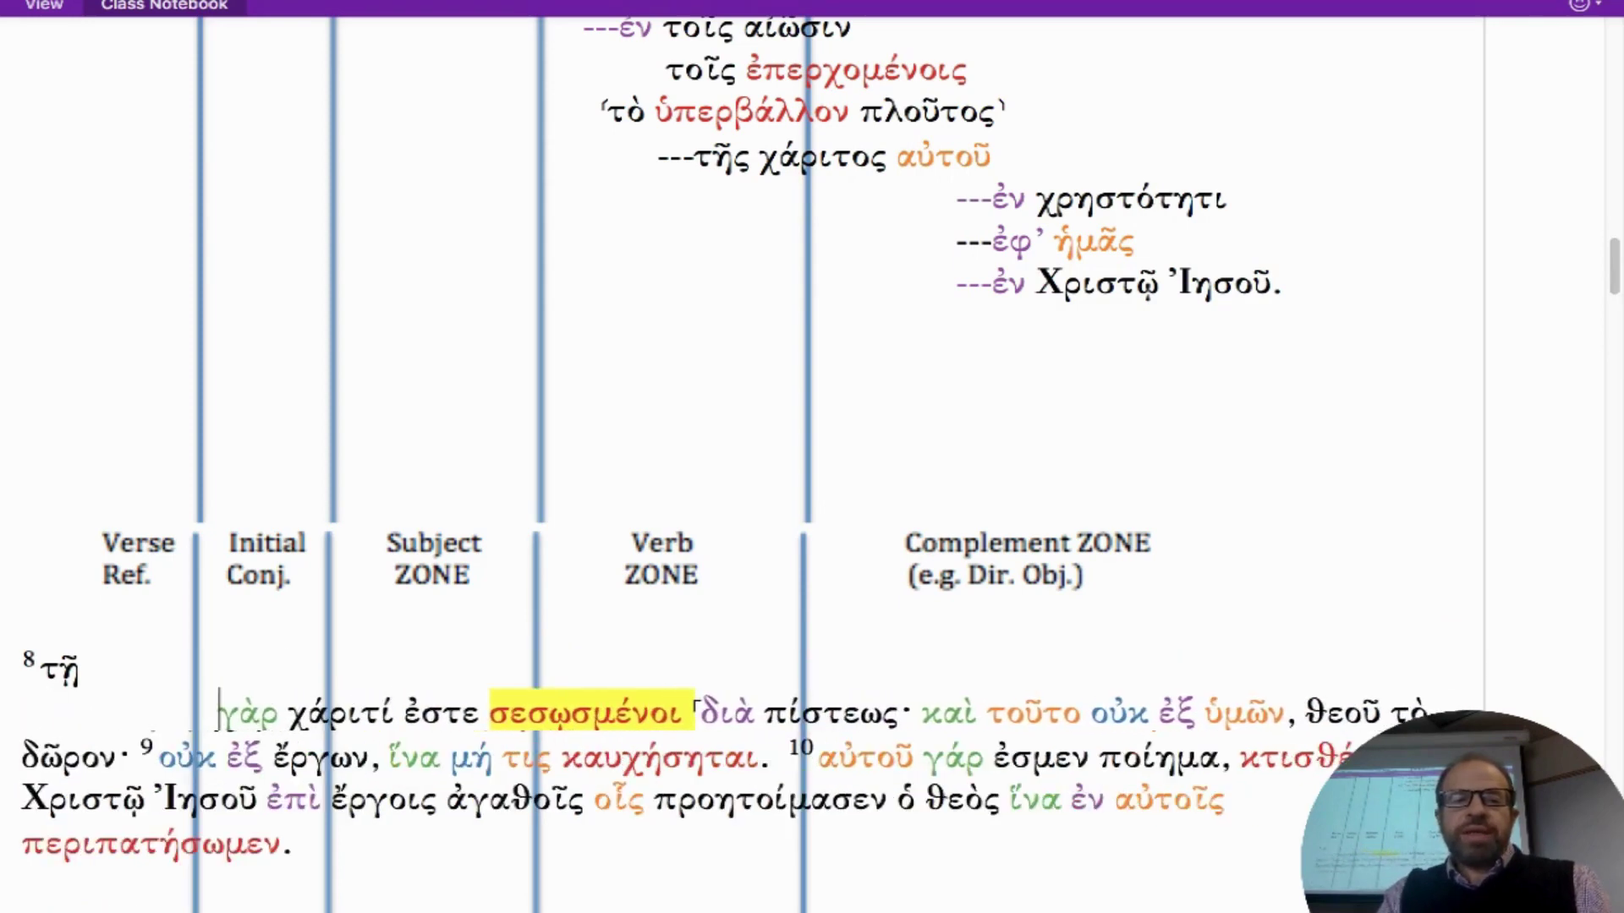
left_click(47, 668)
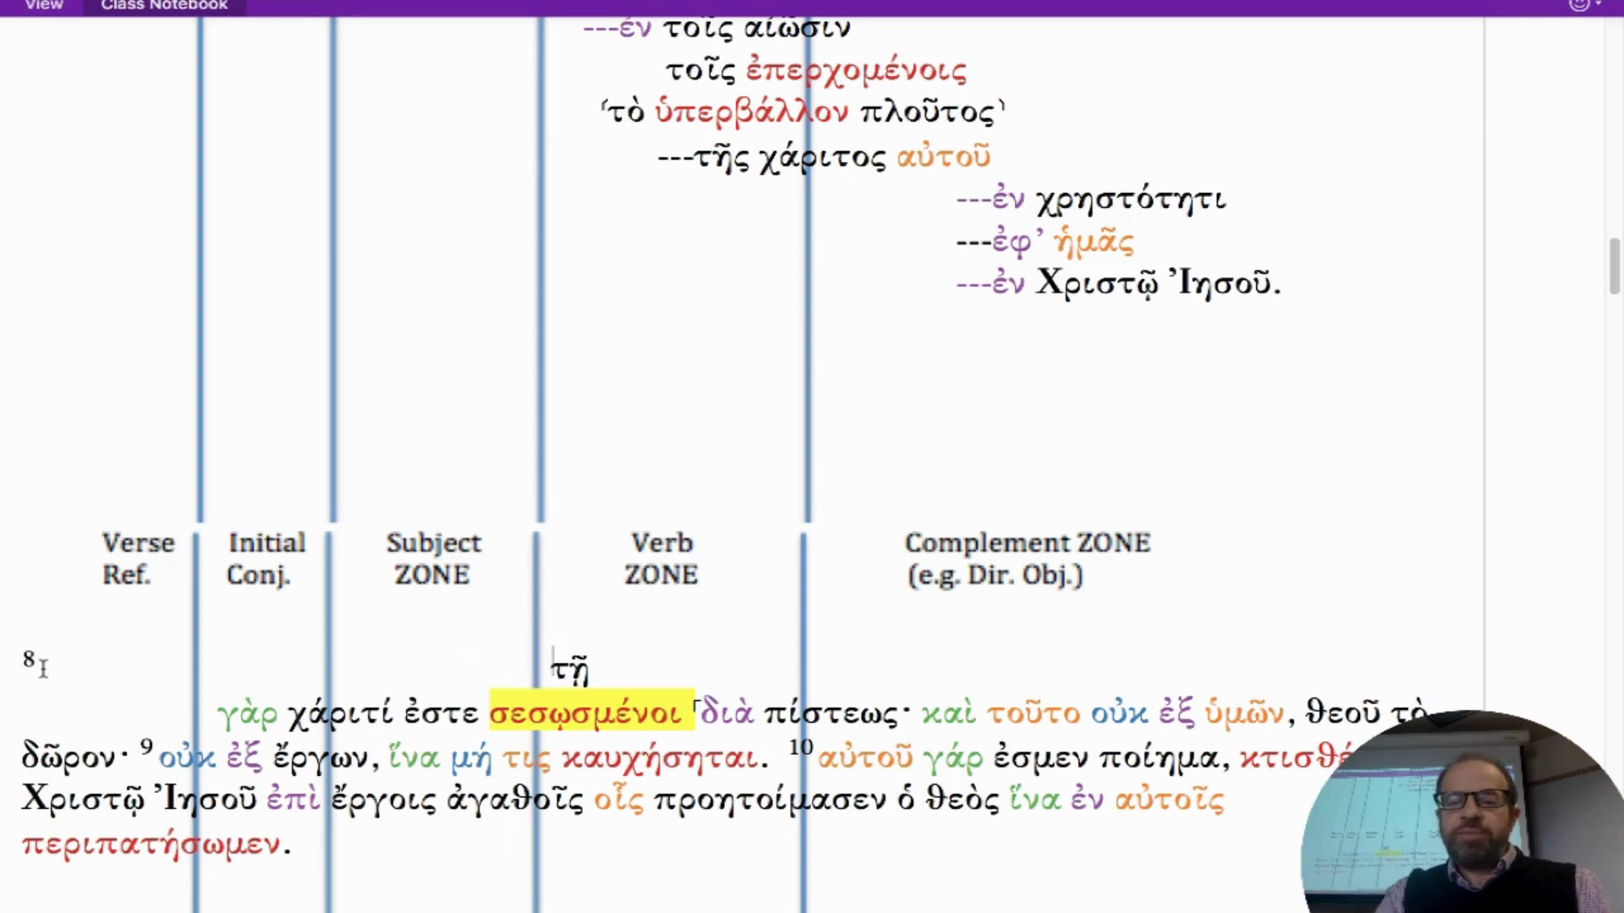
type("---")
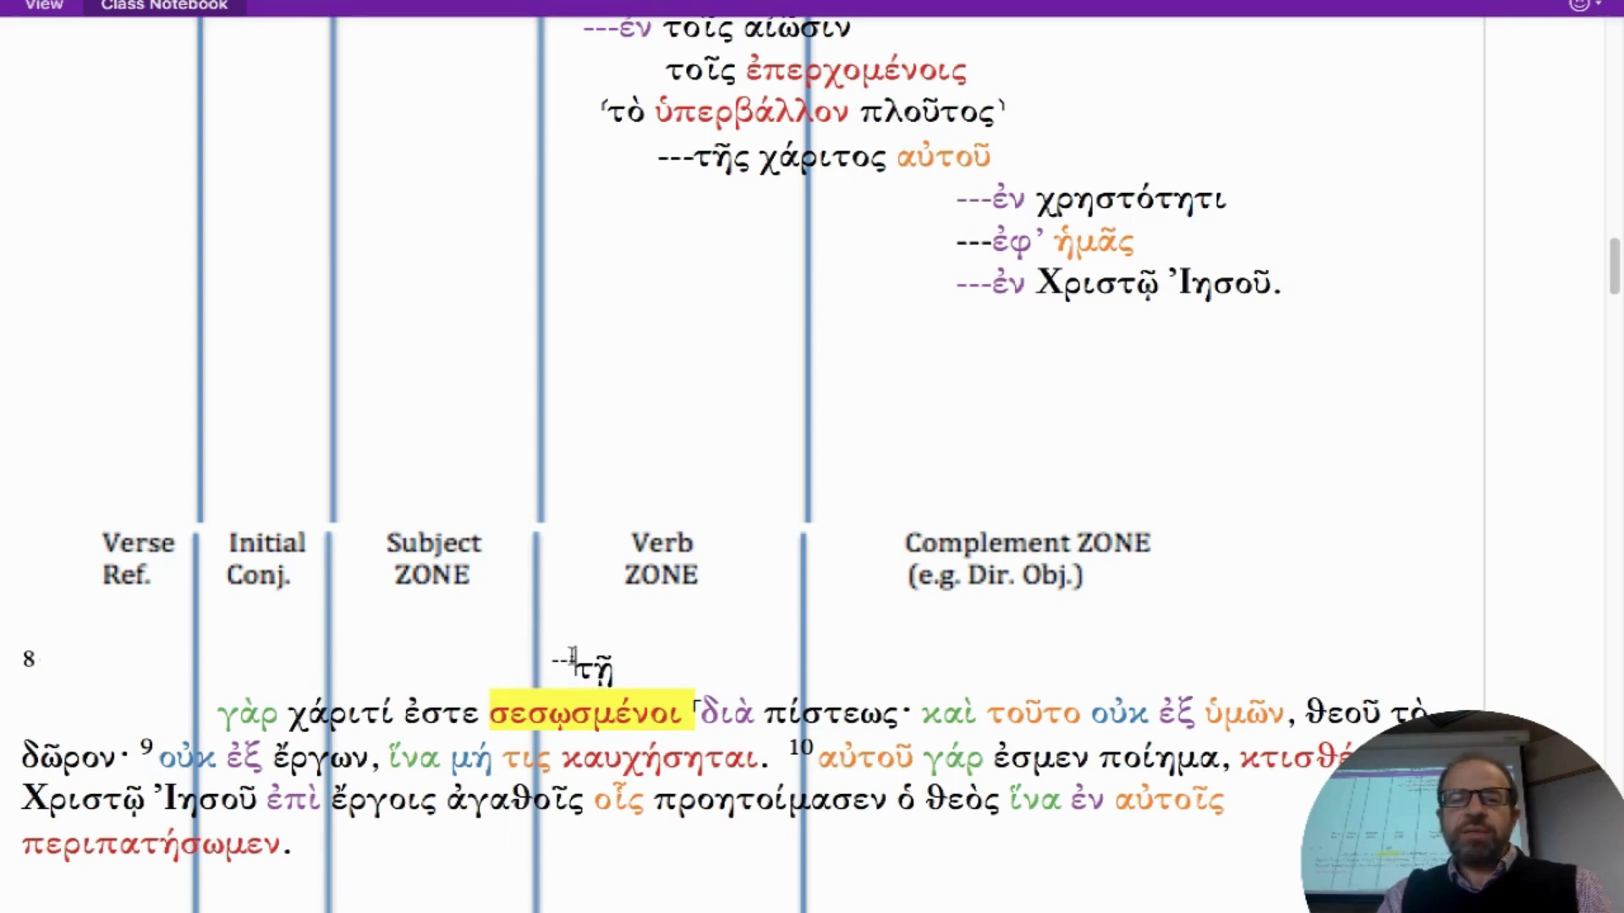
Step: Paste the dashes from ἐφ’ ἡμᾶς before τῇ and shift the γὰρ χάριτί line right
left_click_drag(579, 668, 552, 668)
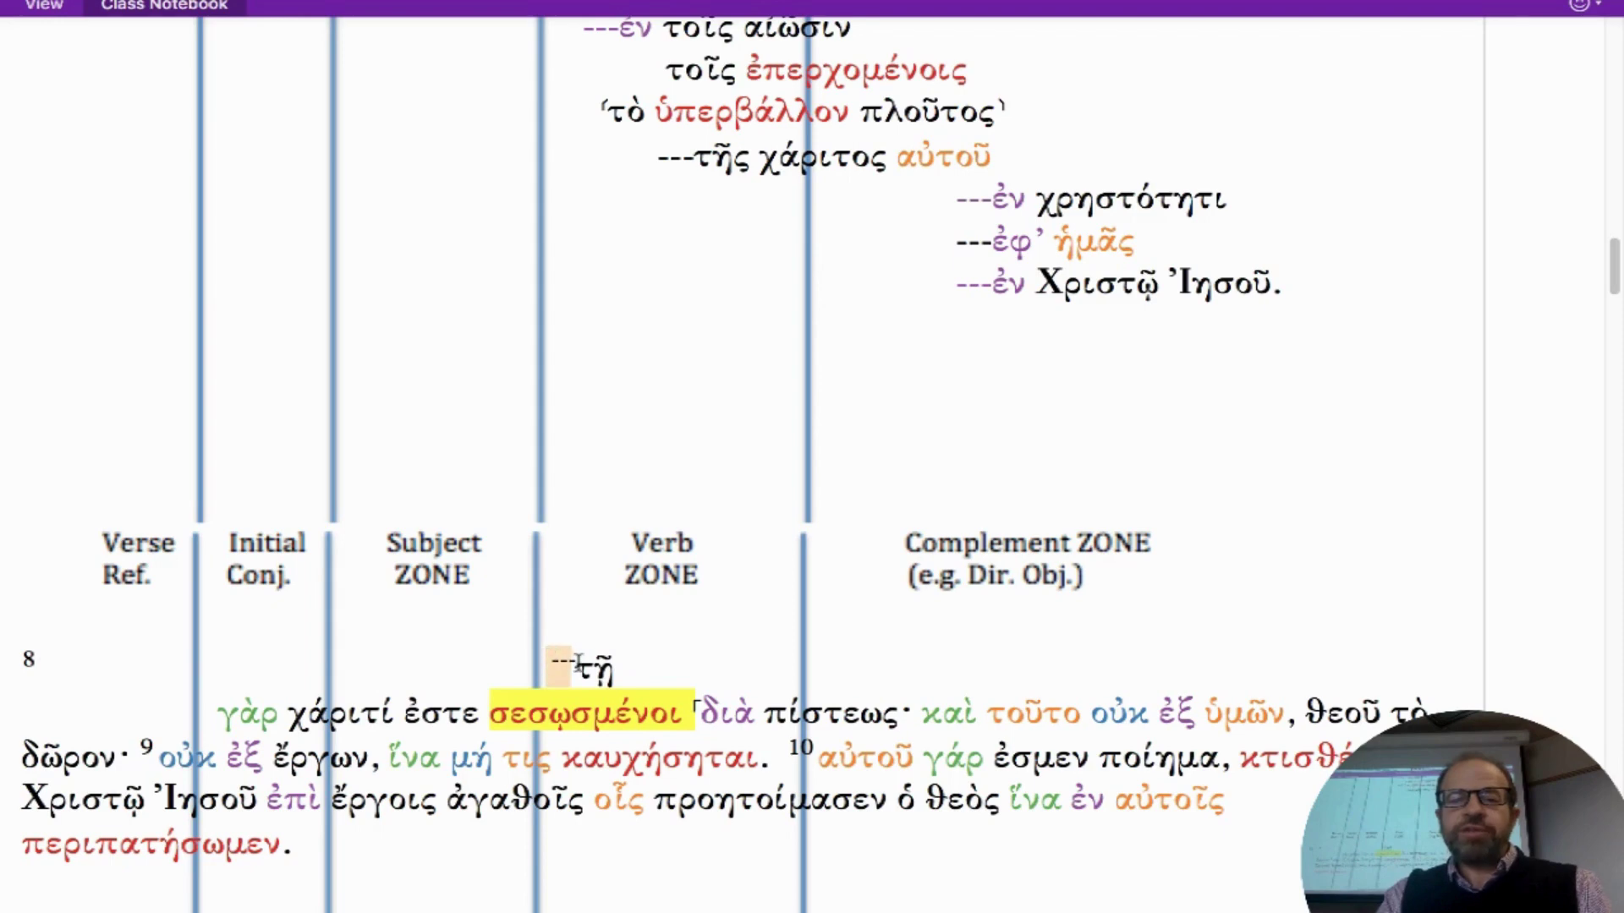
left_click(288, 713)
left_click_drag(990, 245, 955, 246)
key("ctrl+c")
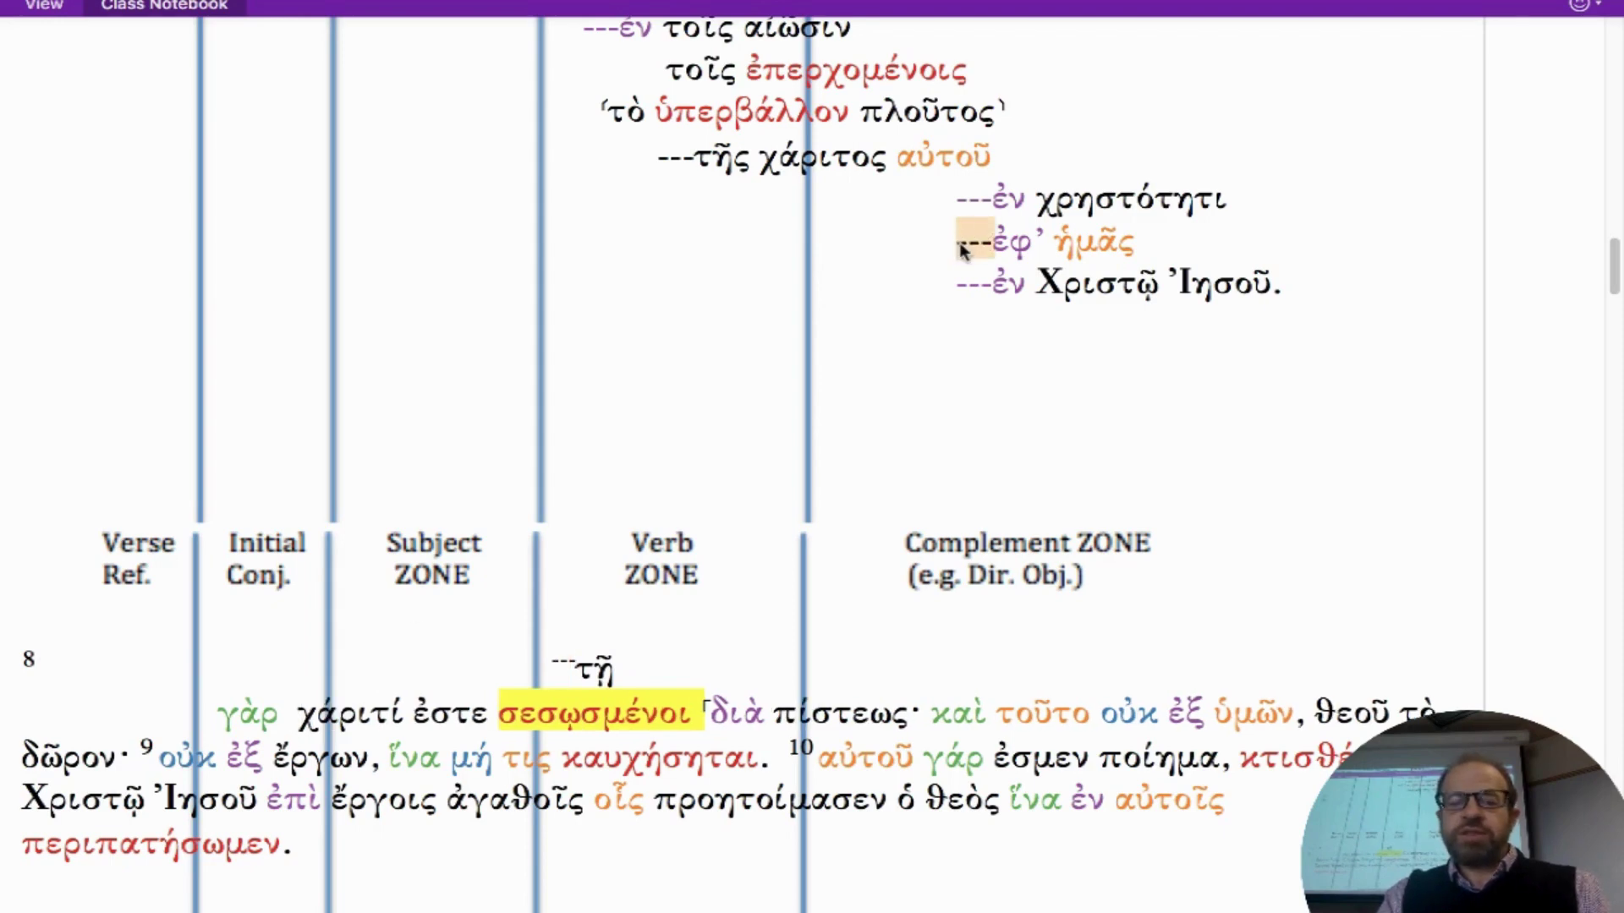
left_click(558, 670)
key("ctrl+v")
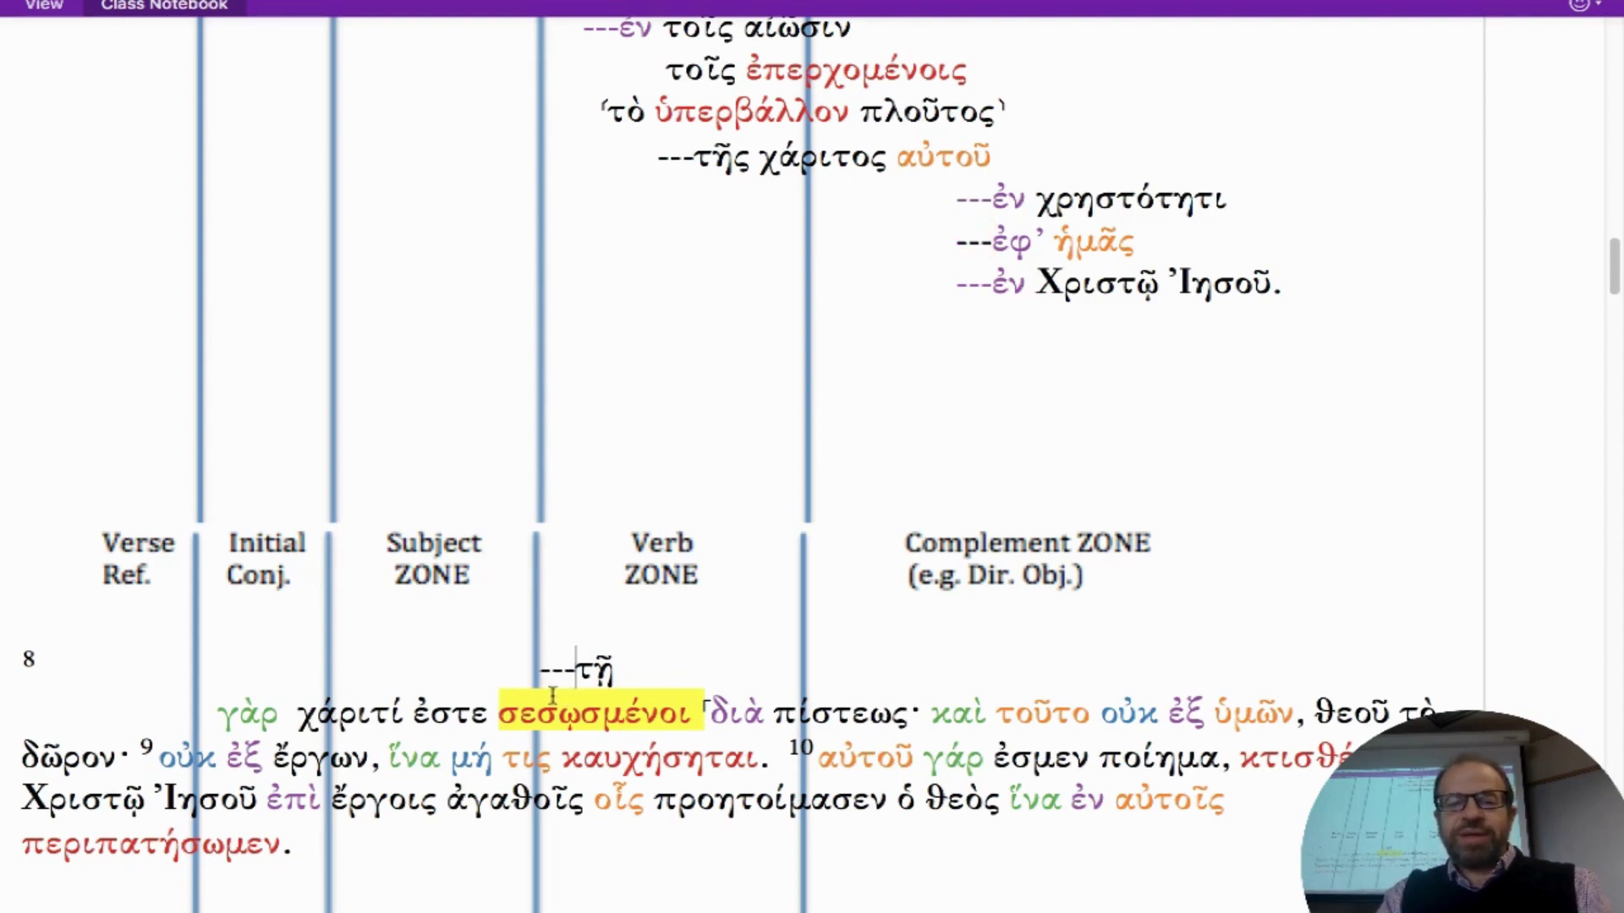
left_click(542, 673)
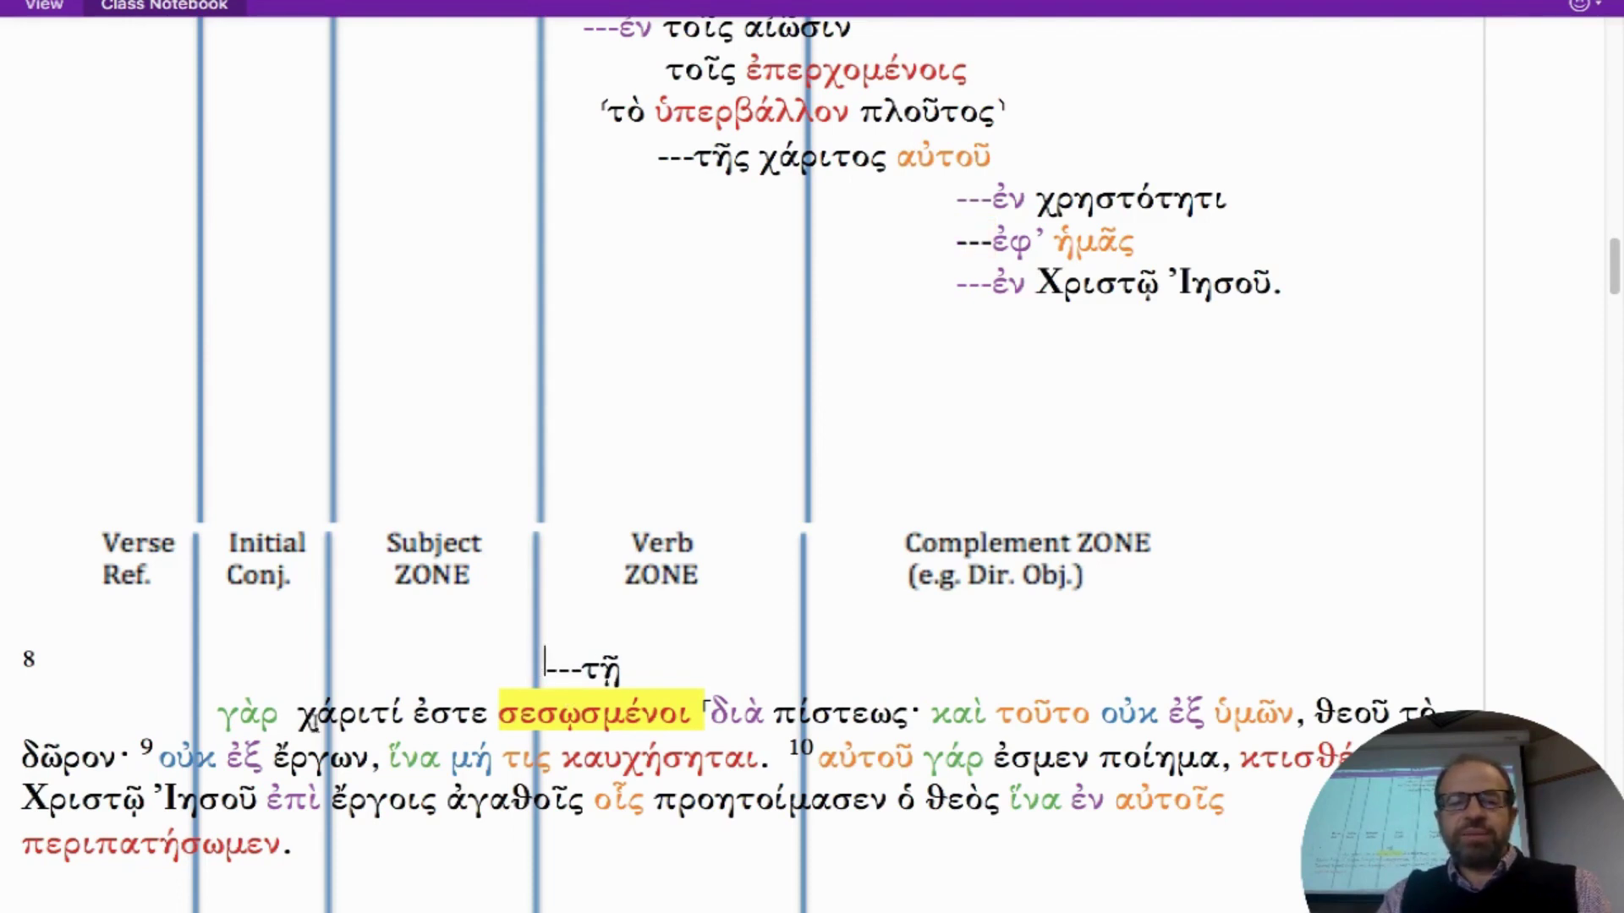
left_click(298, 715)
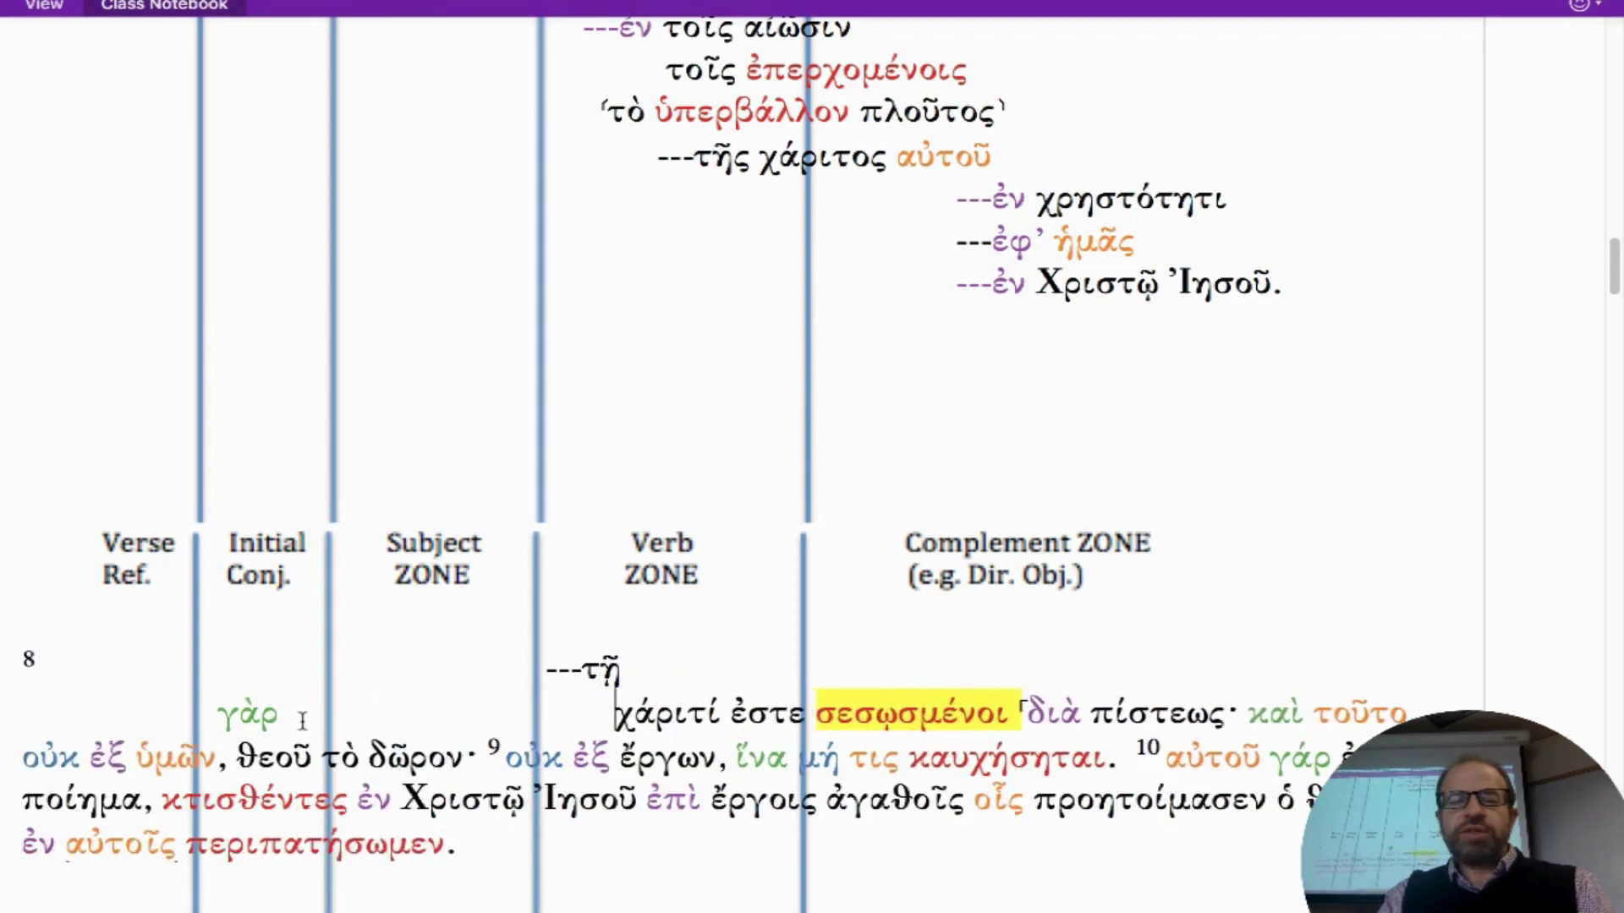
left_click(736, 714)
Step: Put ἔστε σεσωσμένοι and ---διὰ πίστεως· on separate lines
key("Return")
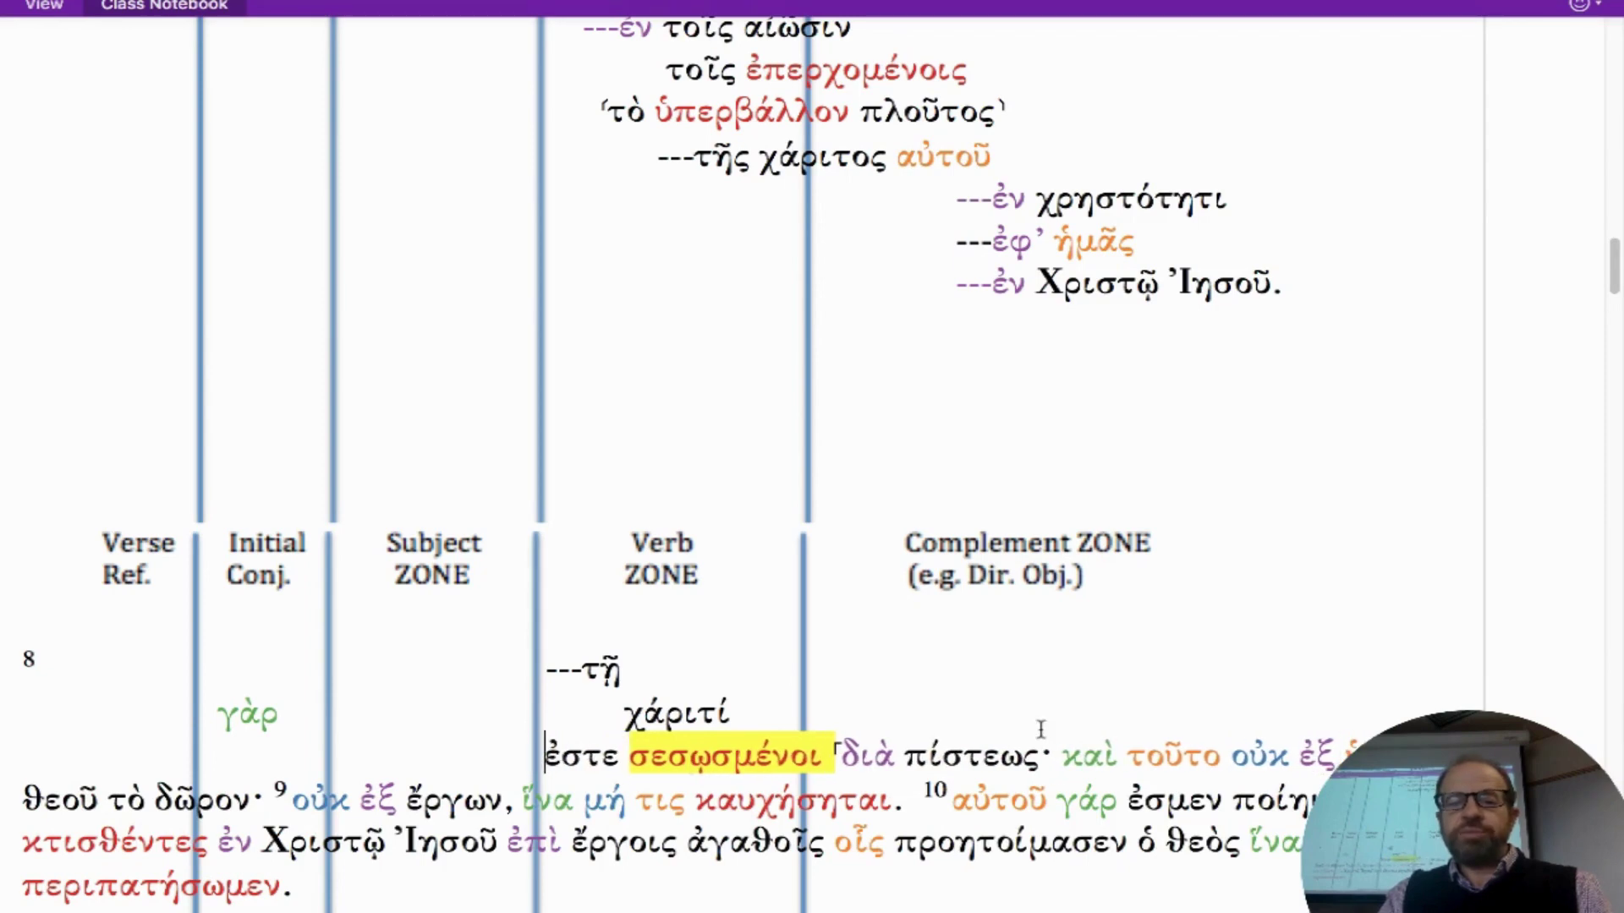
left_click(832, 752)
key("Return")
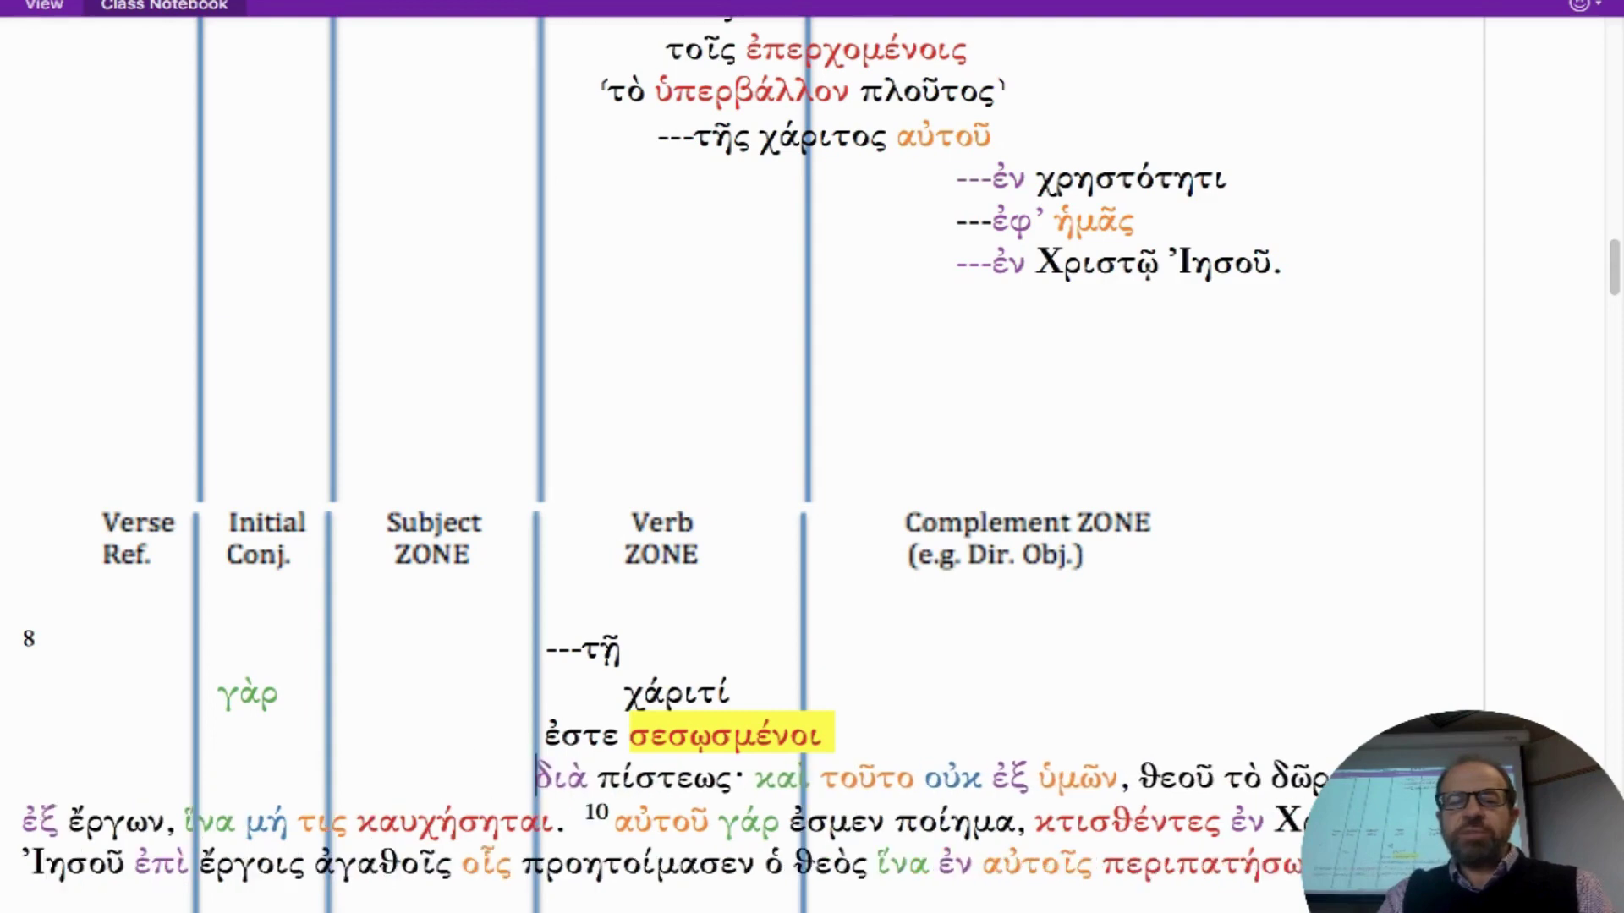
key("Right")
type("---")
key("Left")
key("Left")
key("Left")
key("BackSpace")
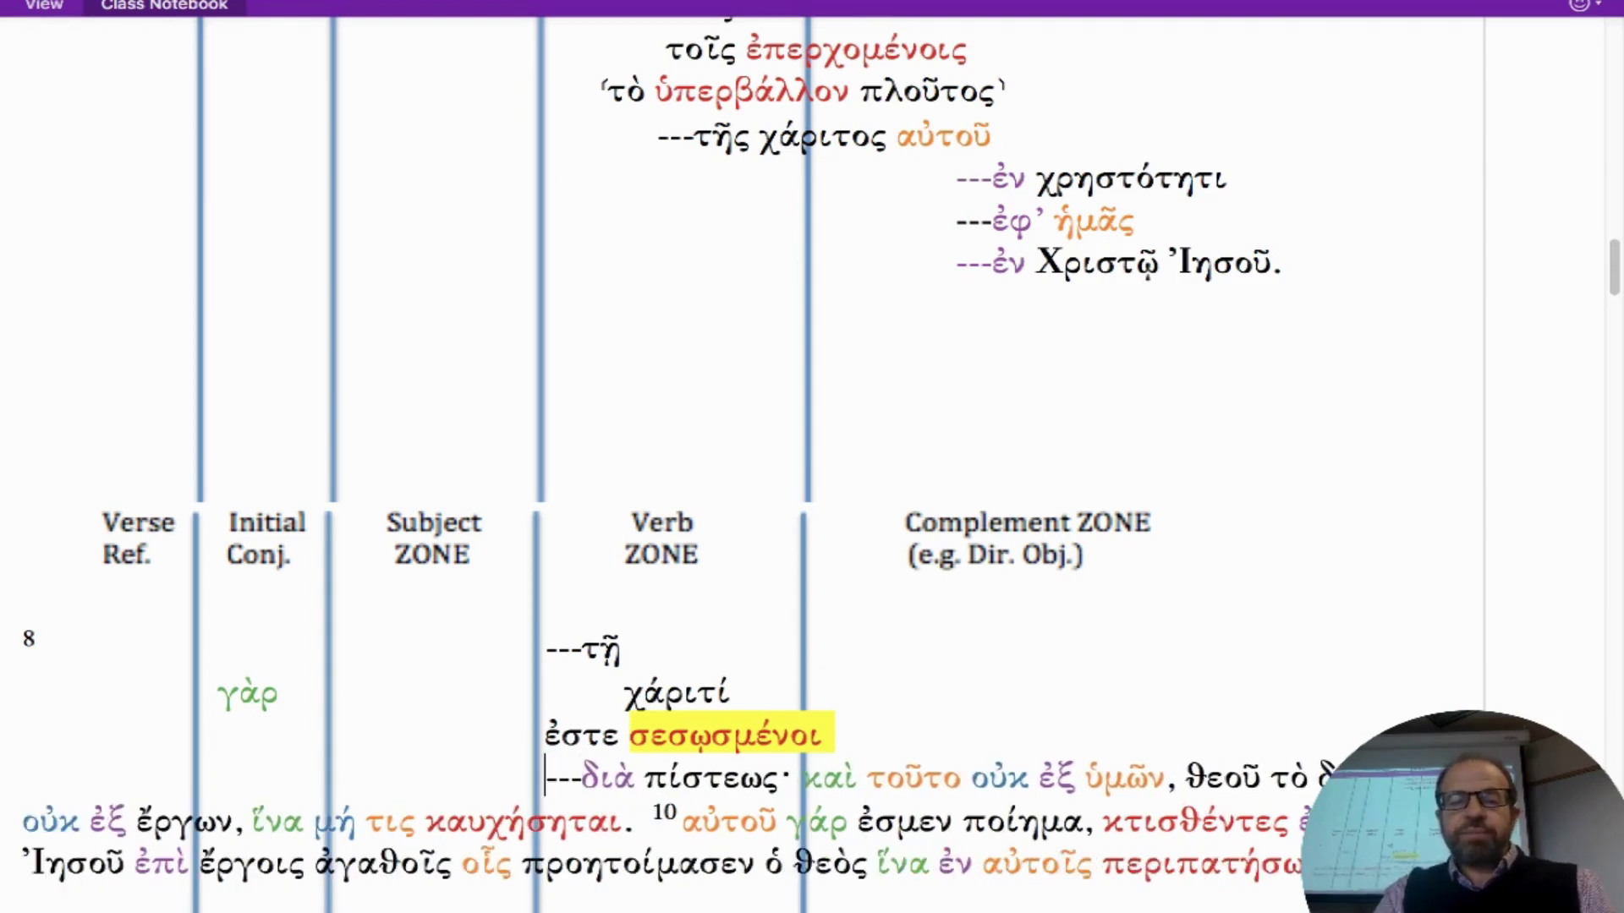
left_click_drag(834, 734, 628, 735)
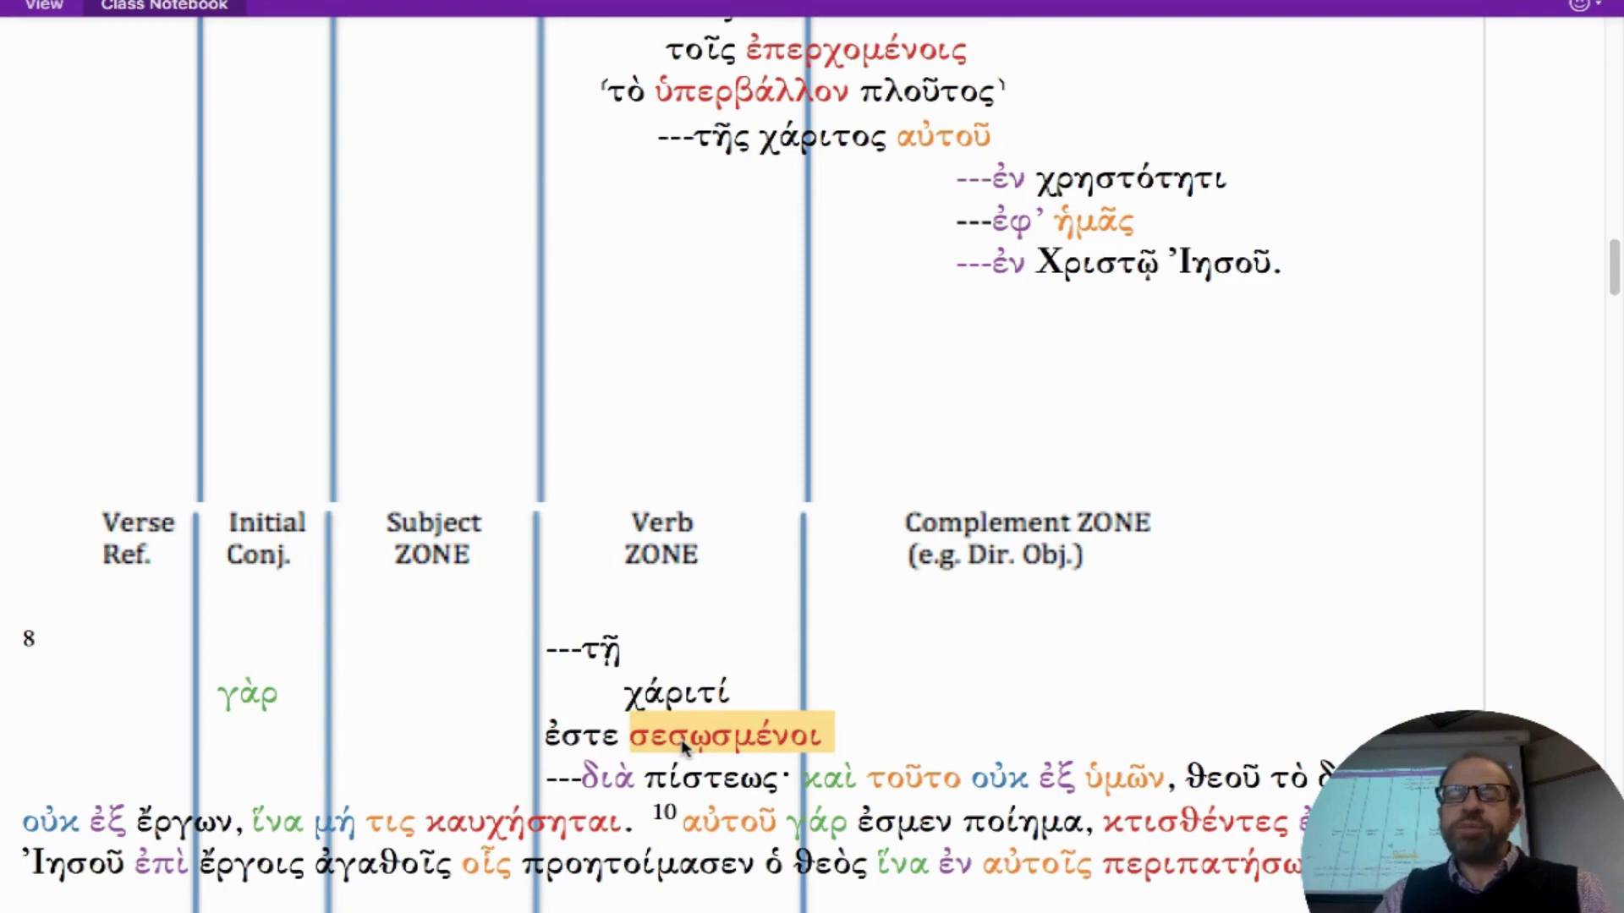
Step: Enter ø in the empty Subject ZONE and remove the extra spaces after it
left_click(355, 743)
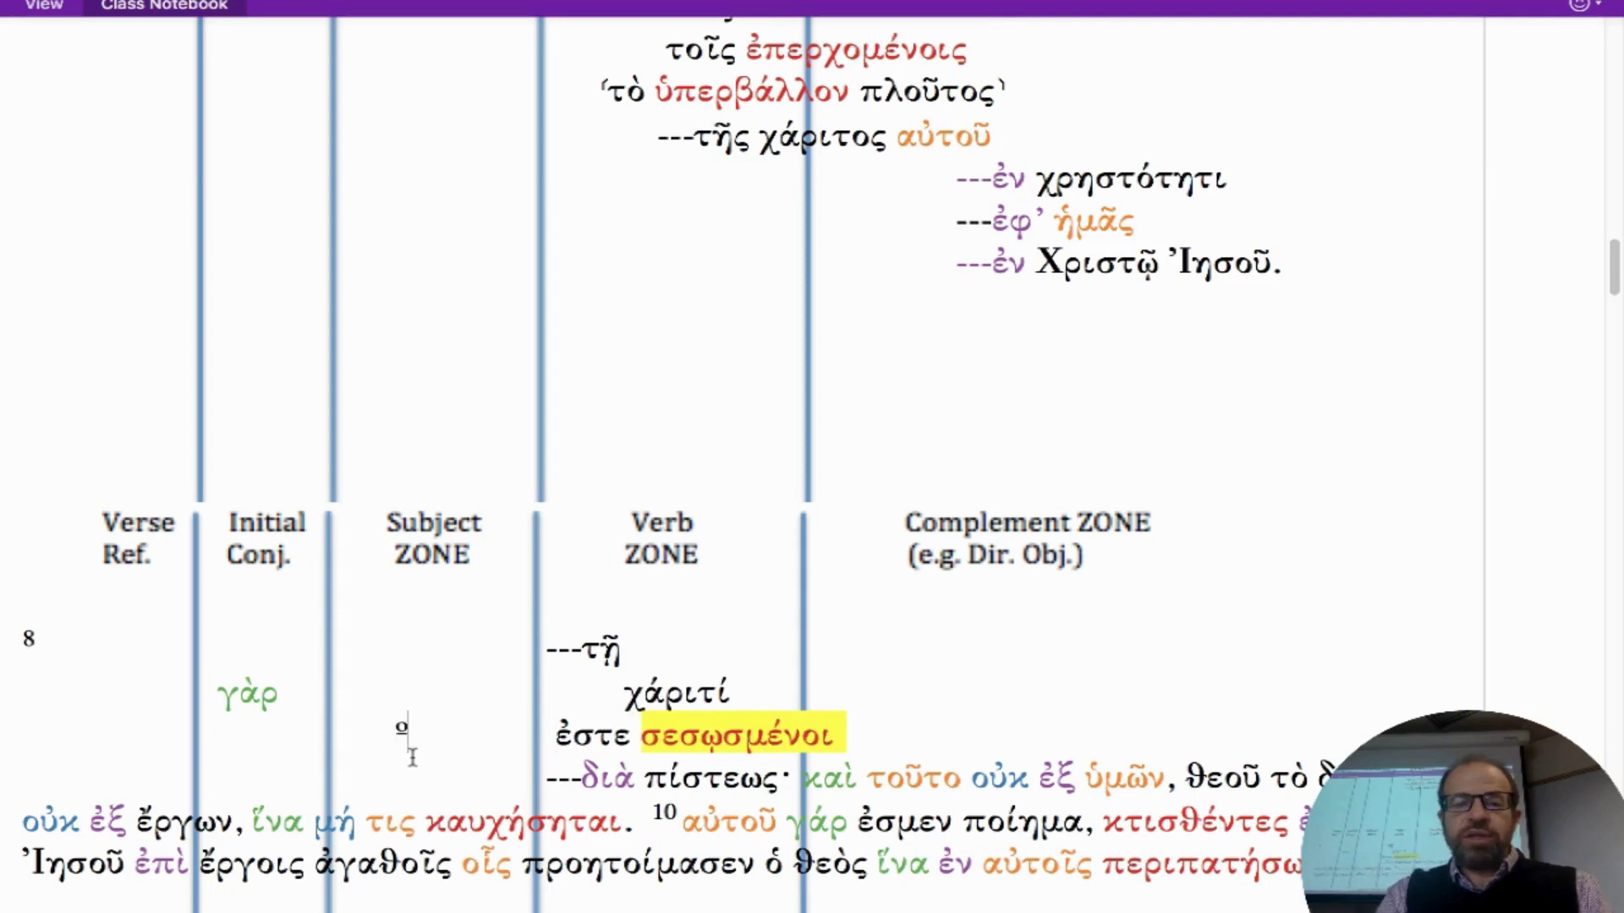
key("BackSpace")
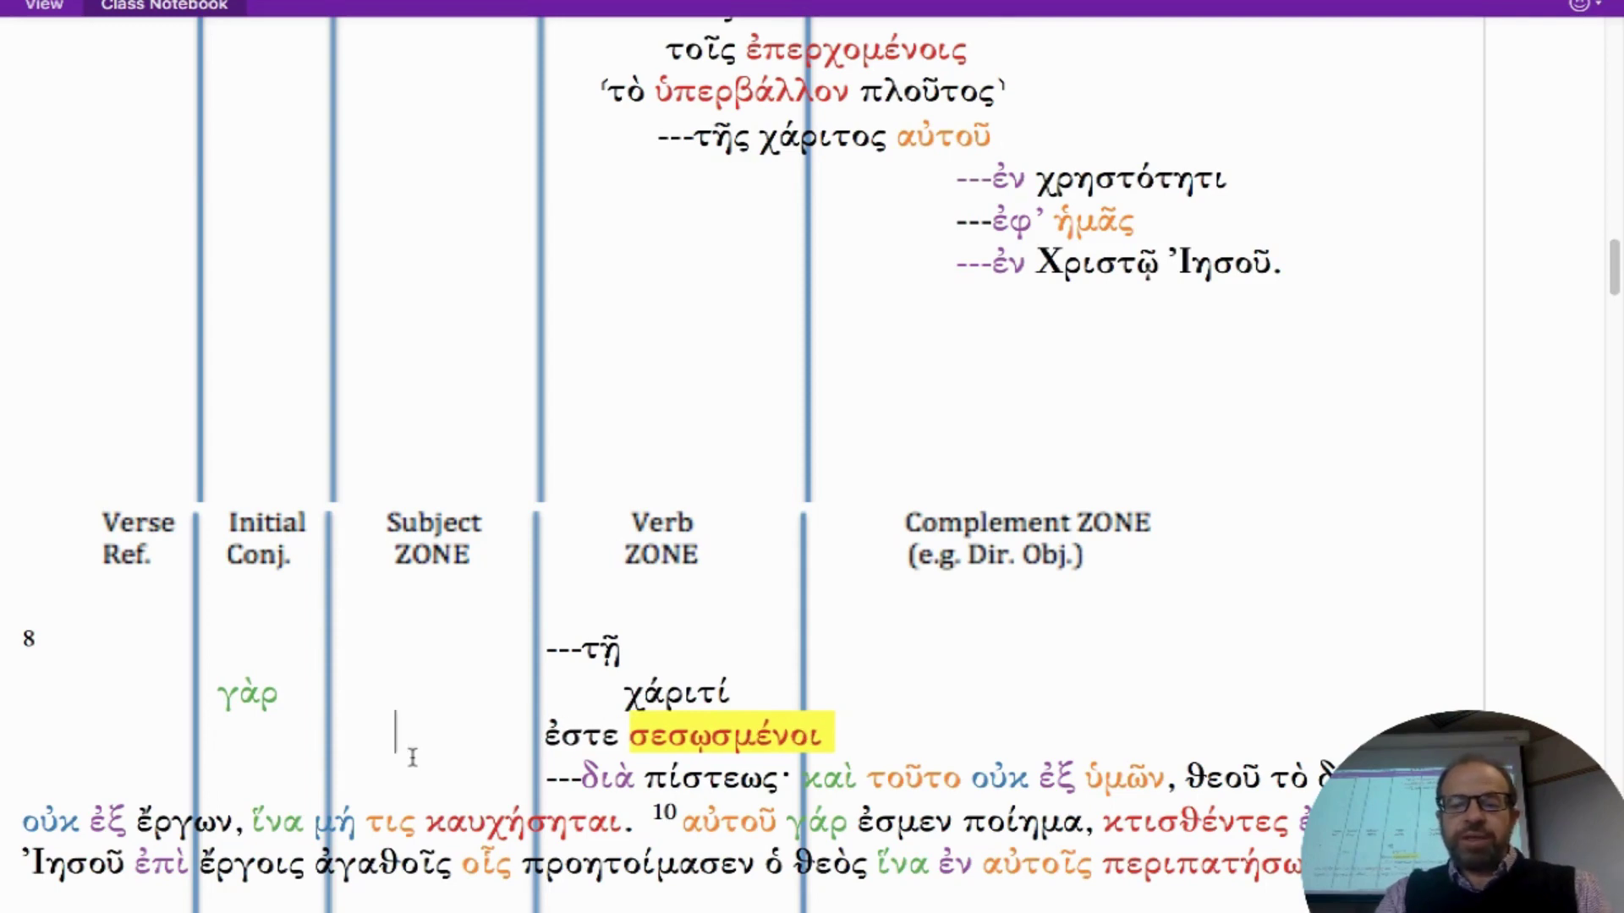
type("ø")
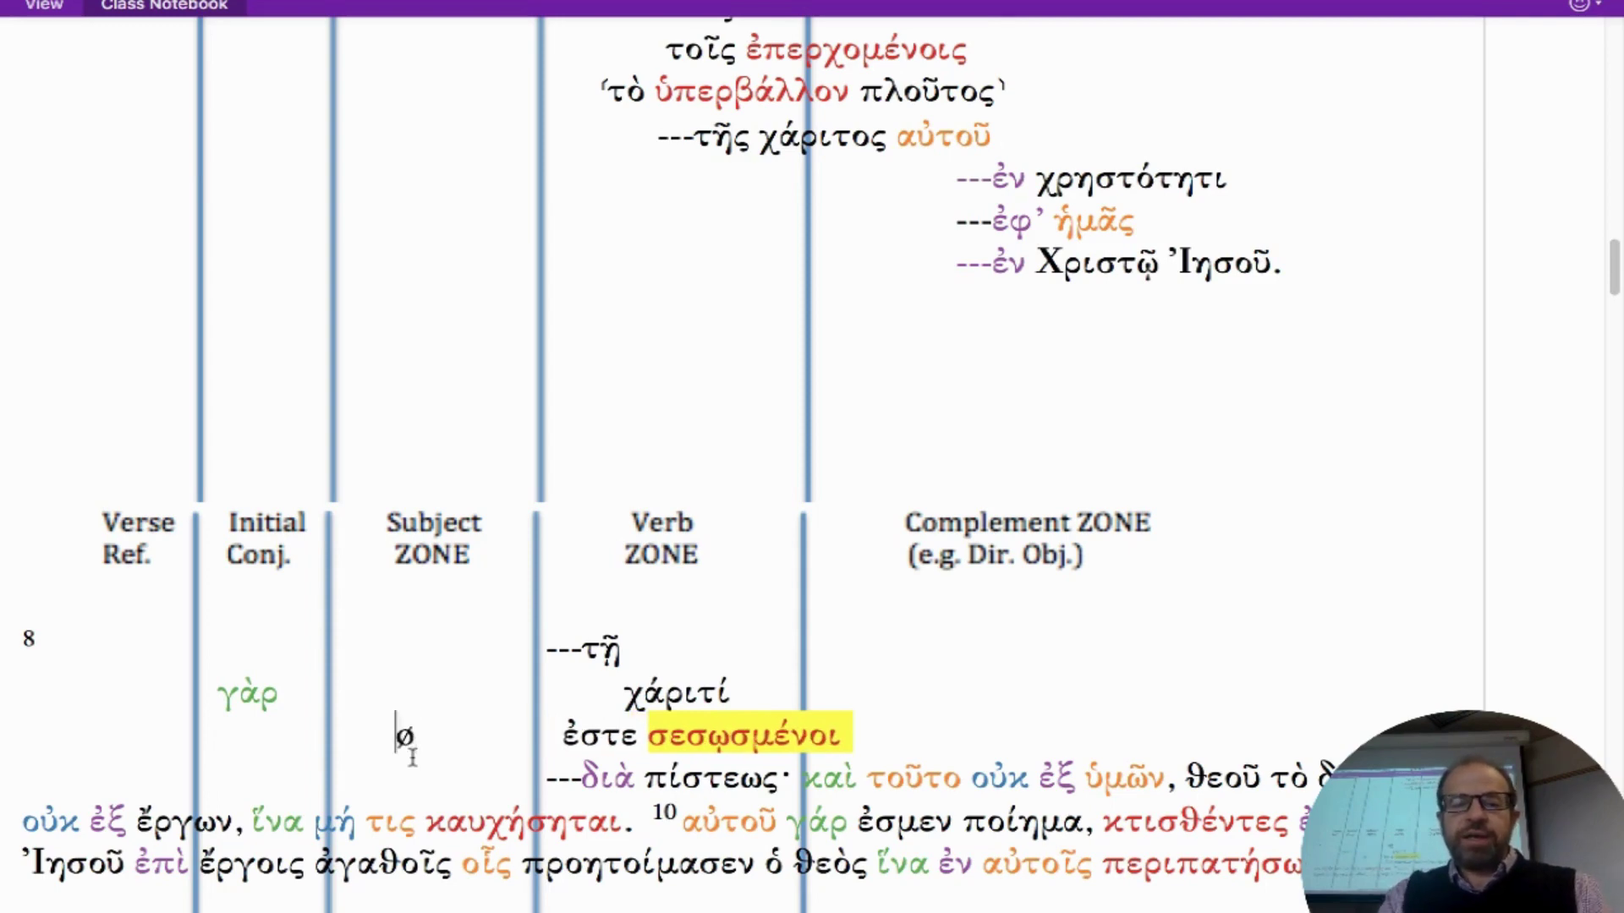
key("BackSpace")
key("BackSpace")
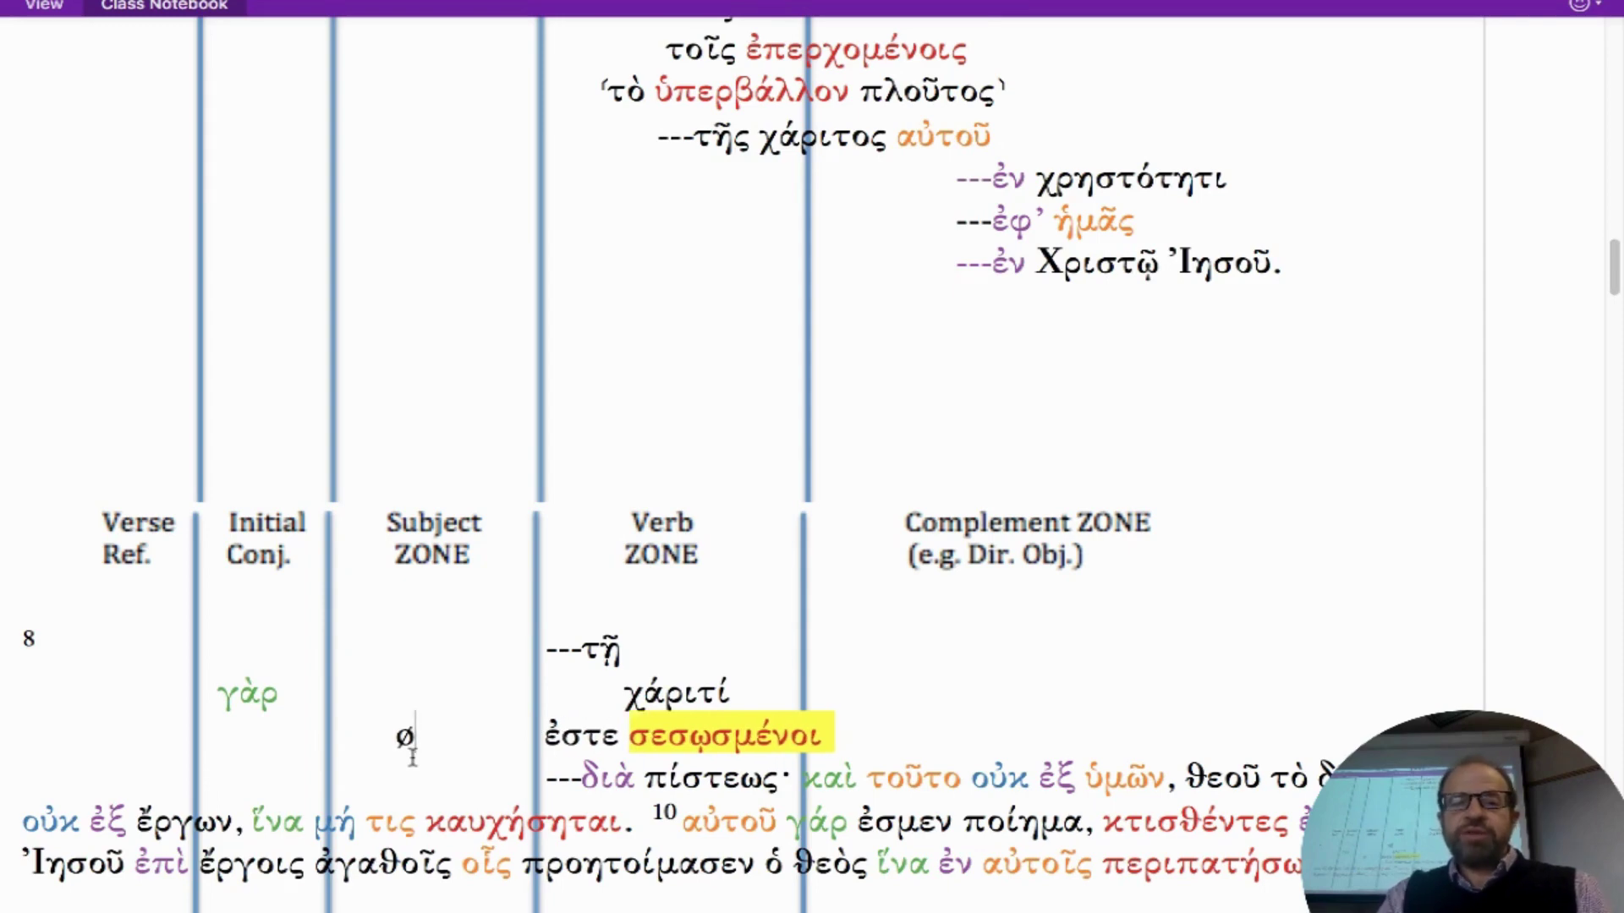
scroll(412, 756, "down", 2)
left_click_drag(623, 593, 562, 593)
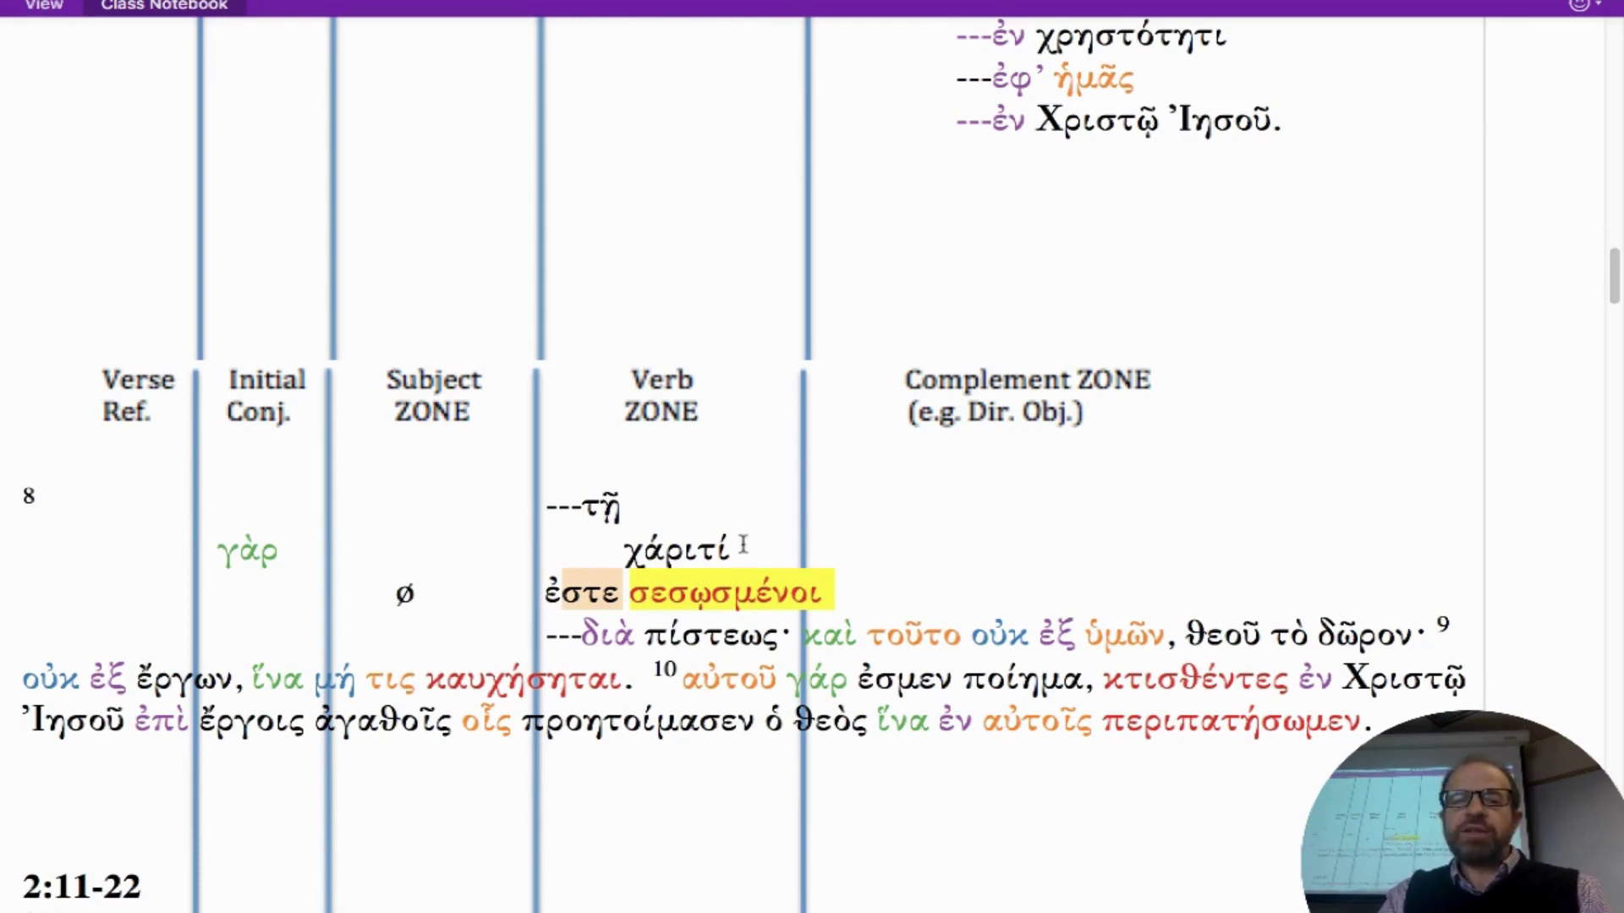
Step: Drop καὶ τοῦτο onward two lines down, leaving a blank line below ---διὰ πίστεως·
left_click(807, 626)
key("Return")
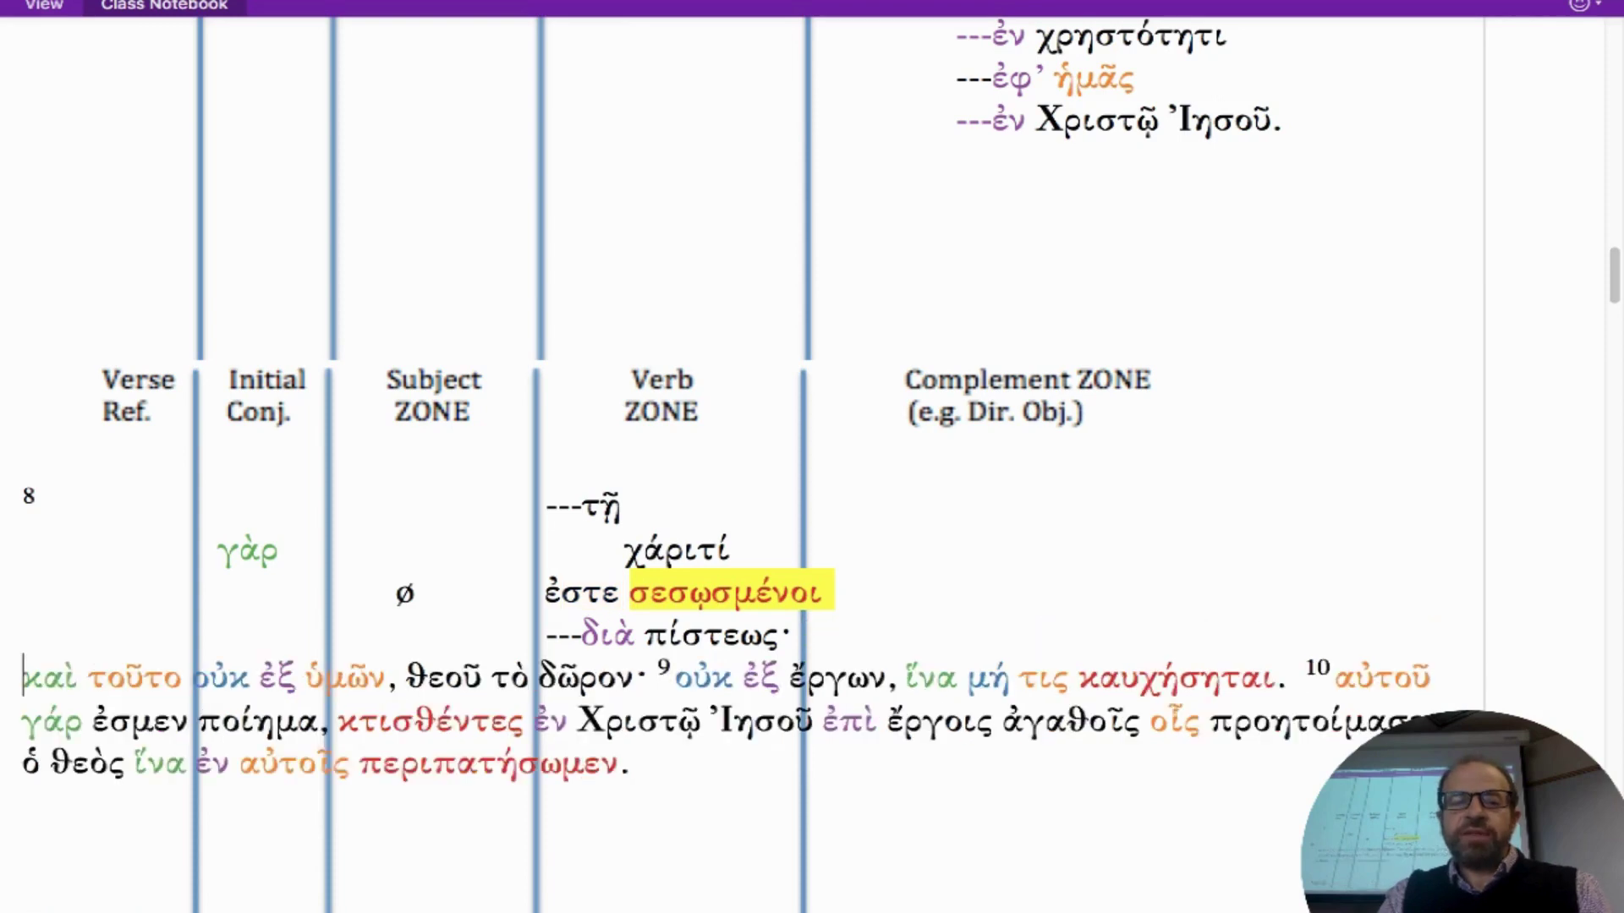
key("Return")
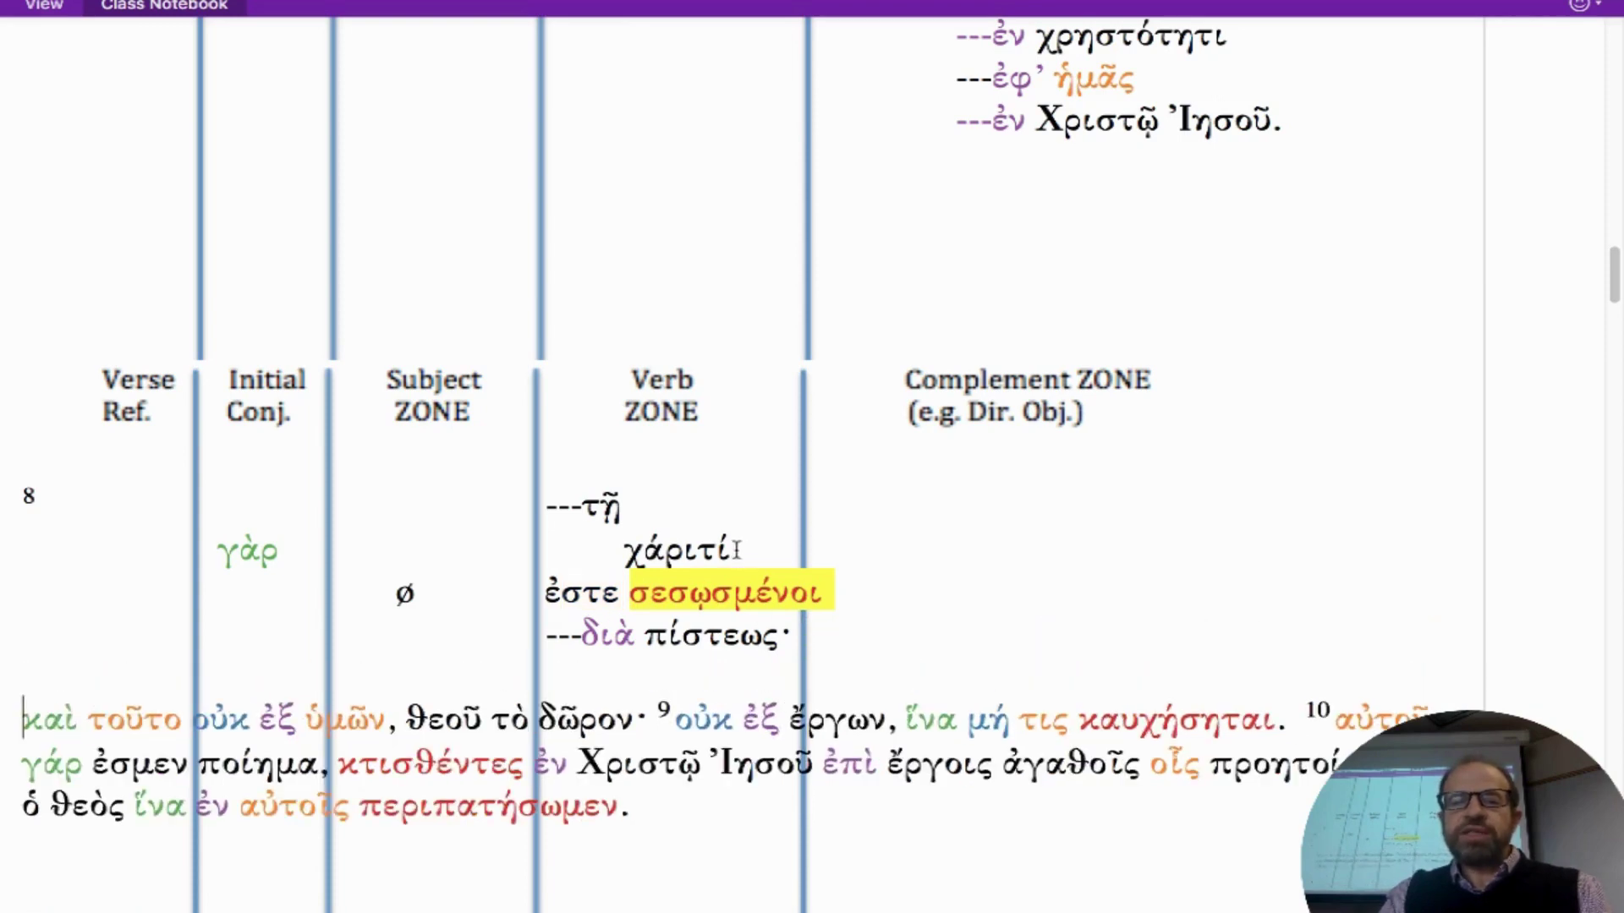
left_click_drag(736, 552, 626, 559)
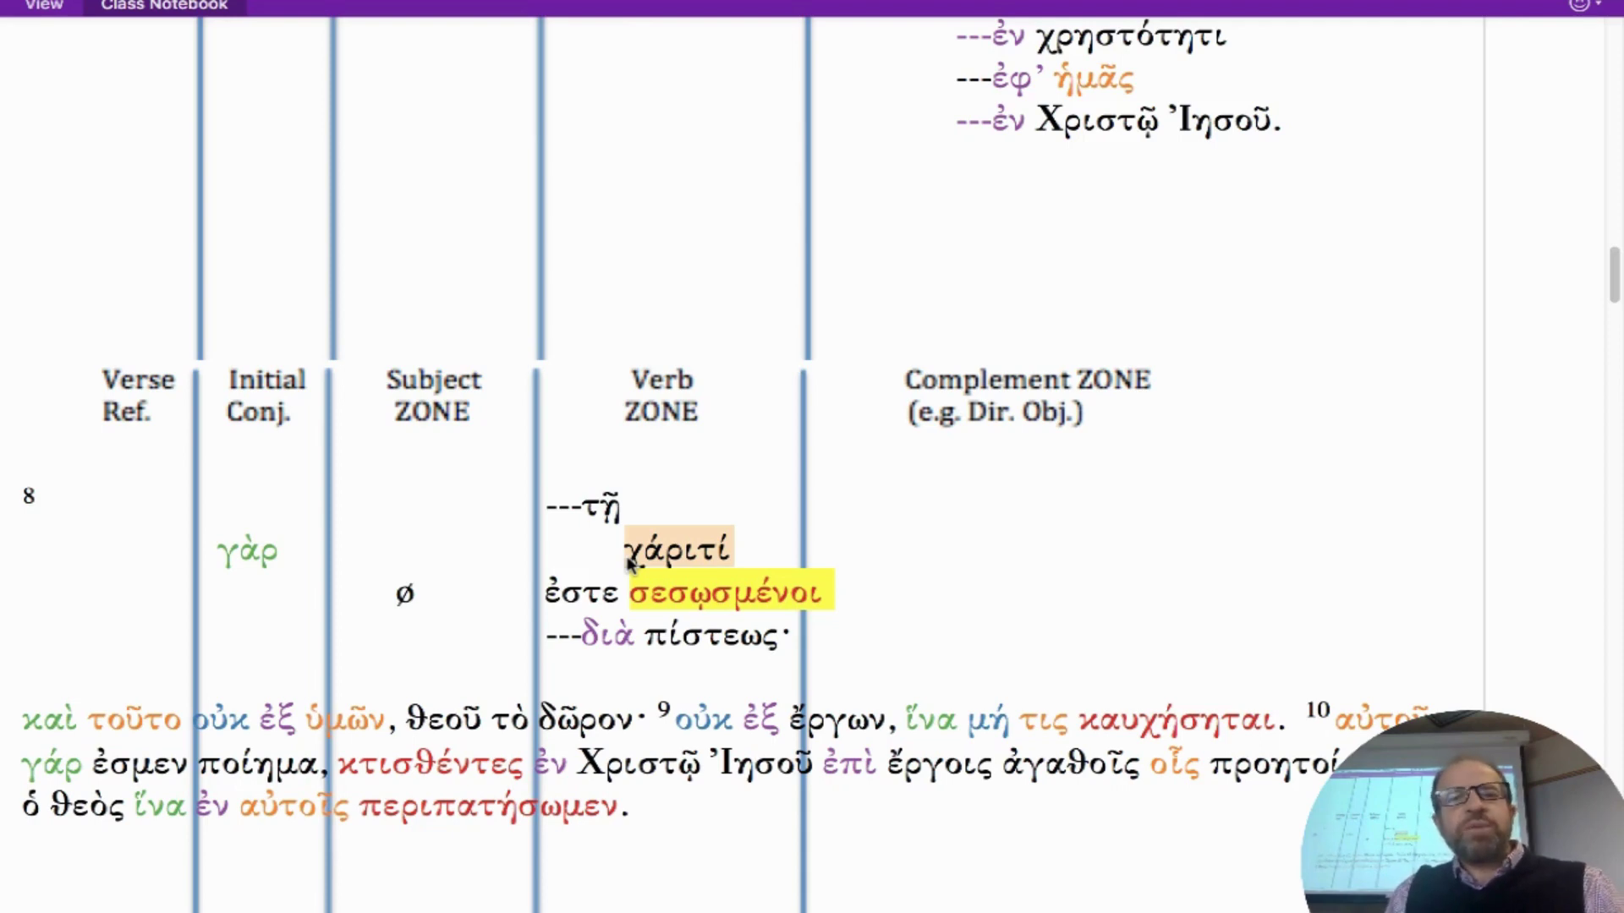
left_click(582, 636)
left_click_drag(583, 636, 783, 636)
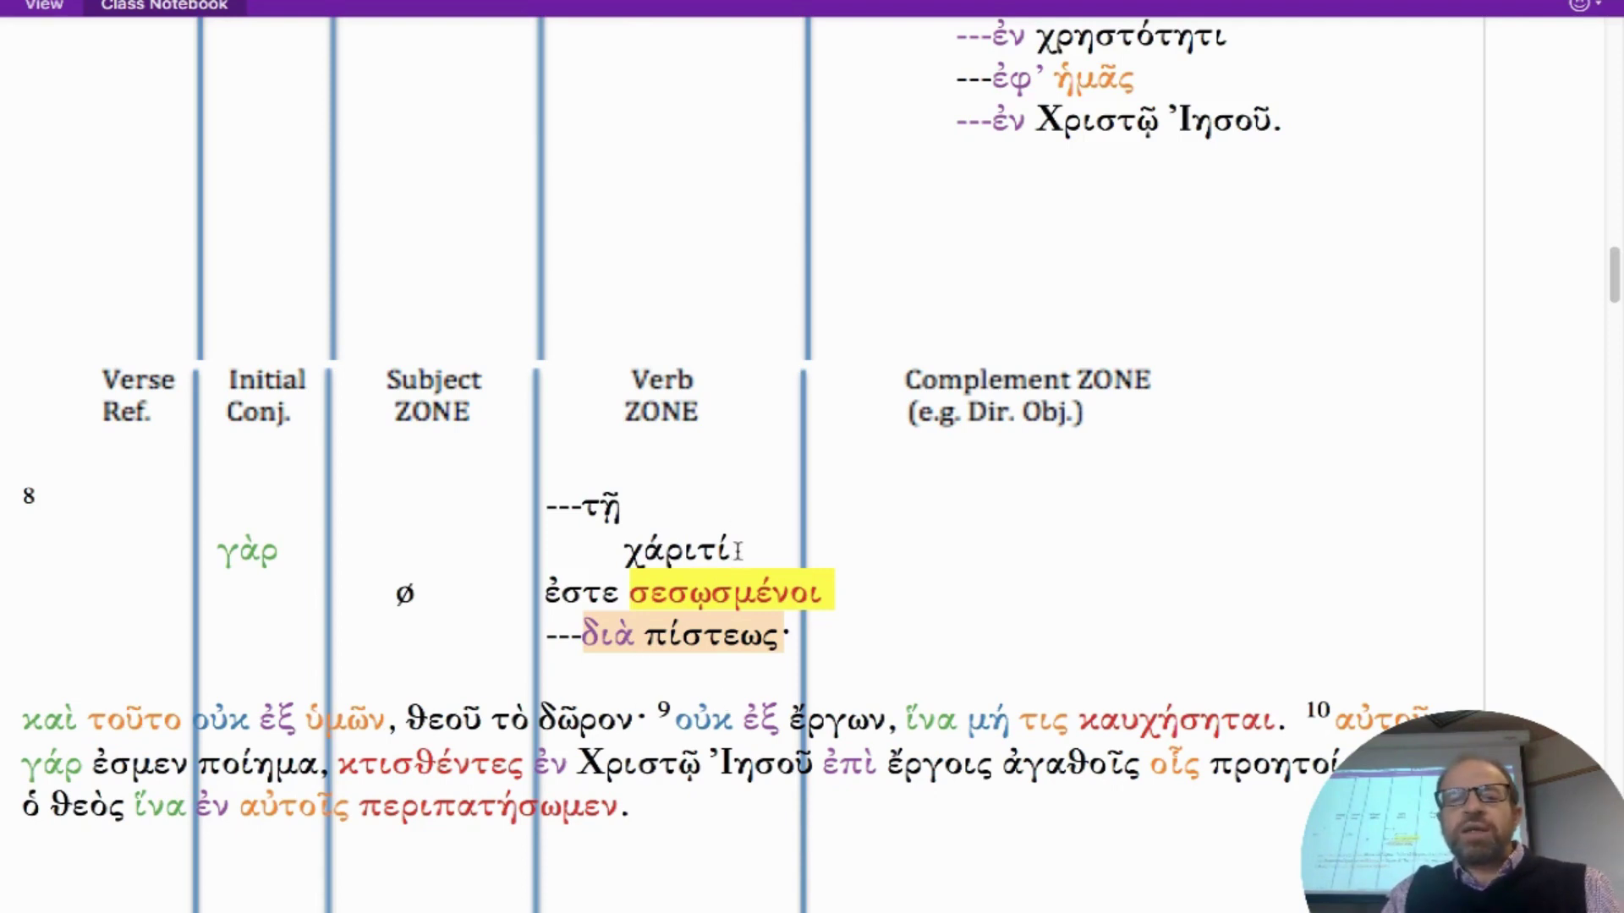
left_click_drag(734, 546, 589, 518)
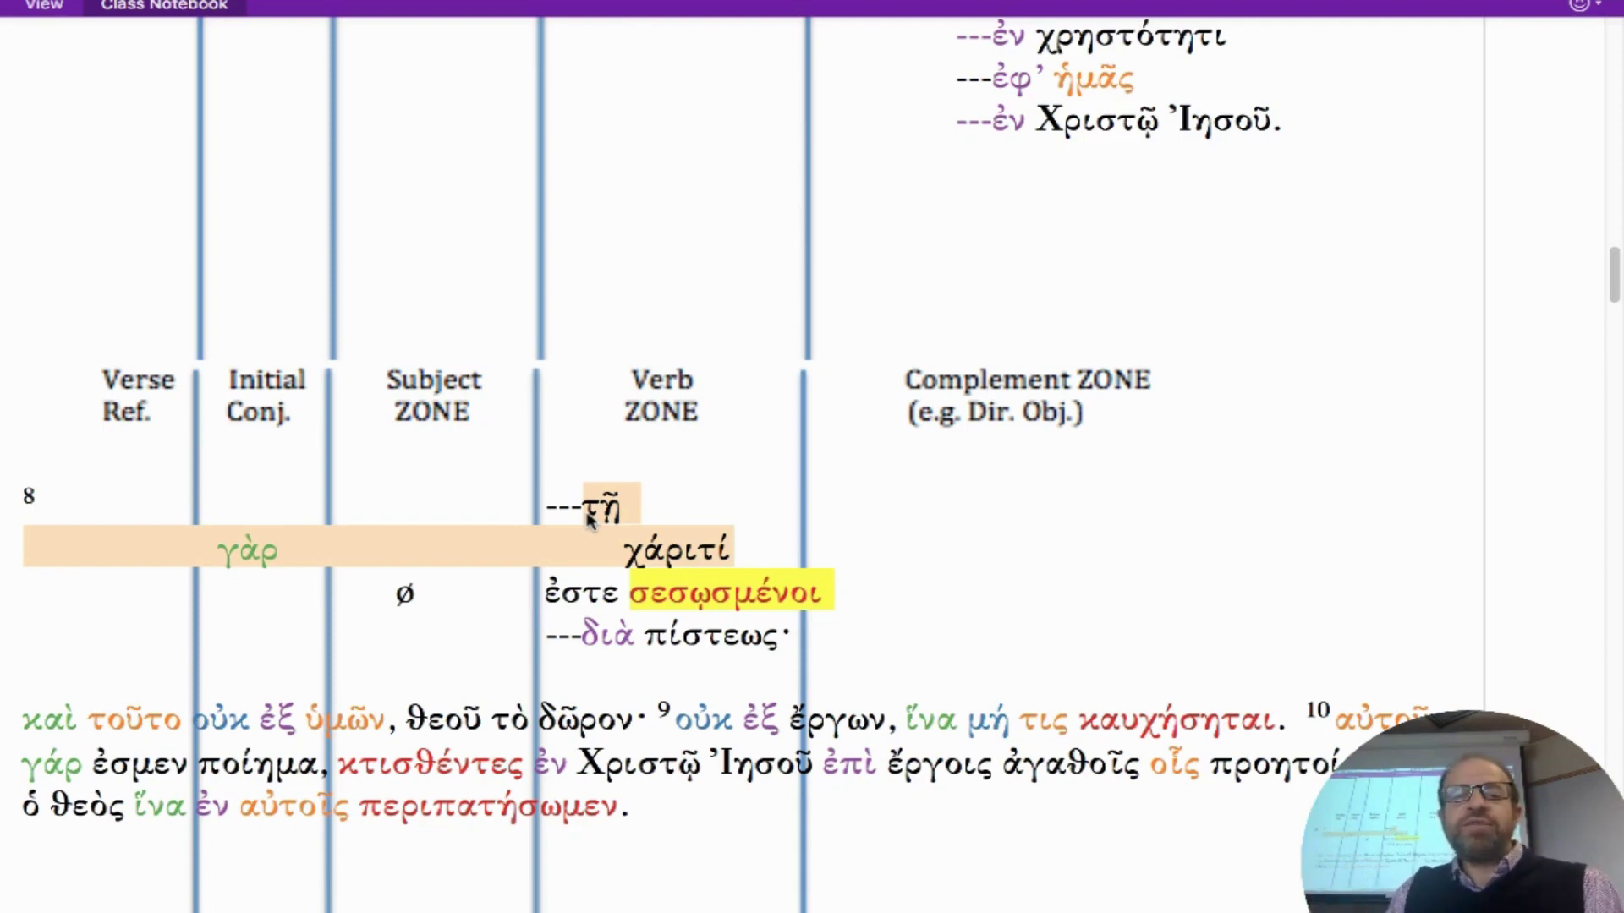
left_click(729, 666)
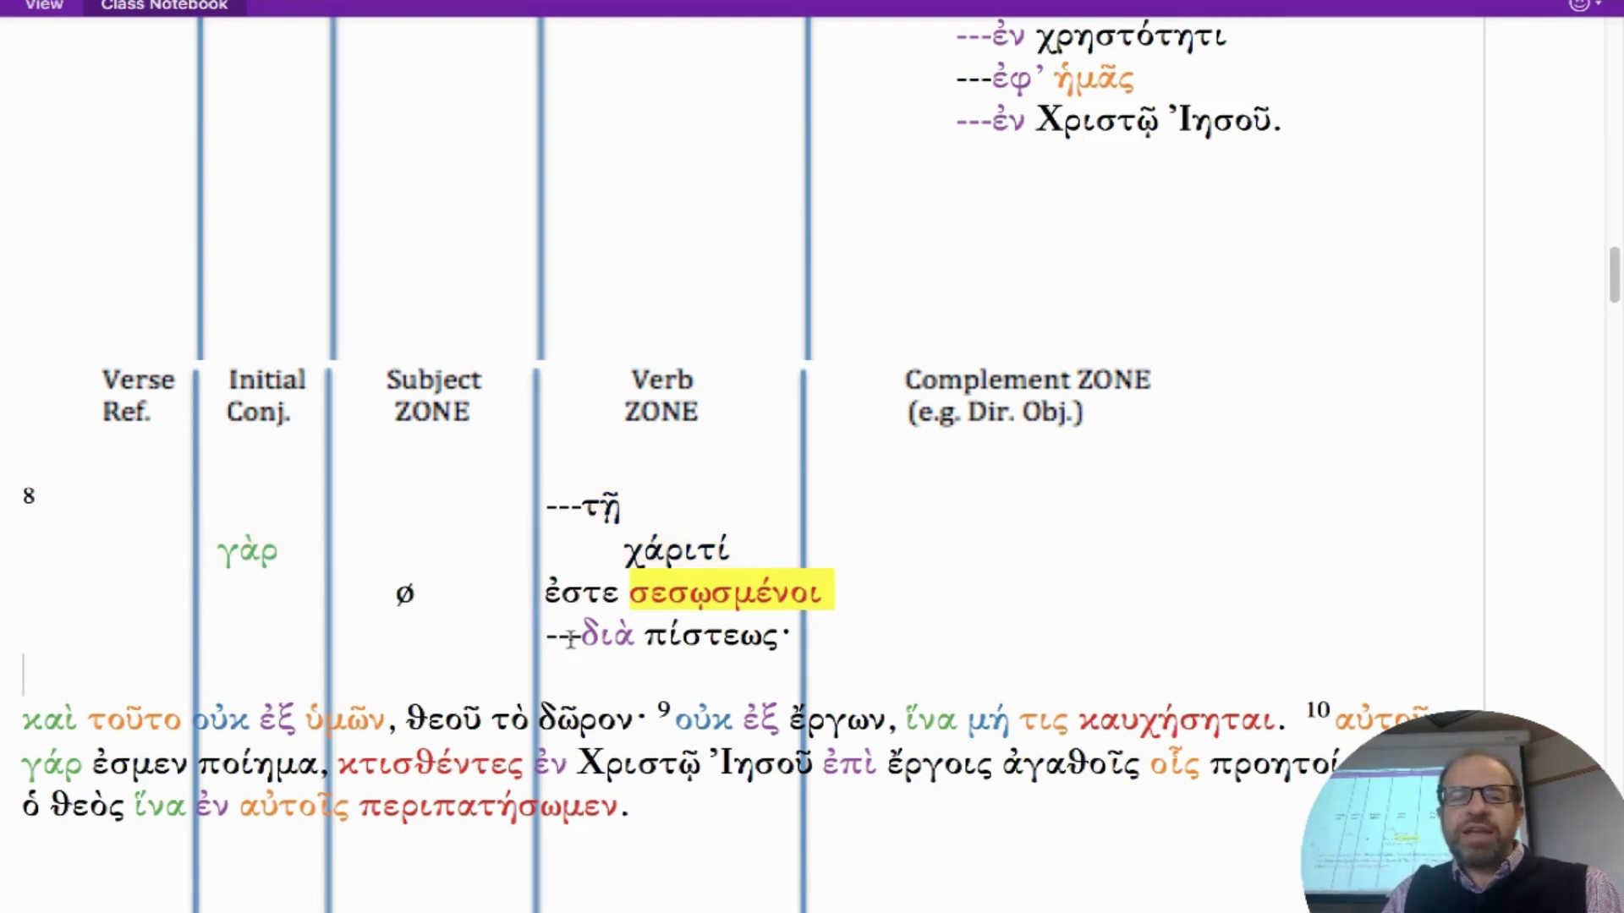
left_click_drag(550, 639, 779, 648)
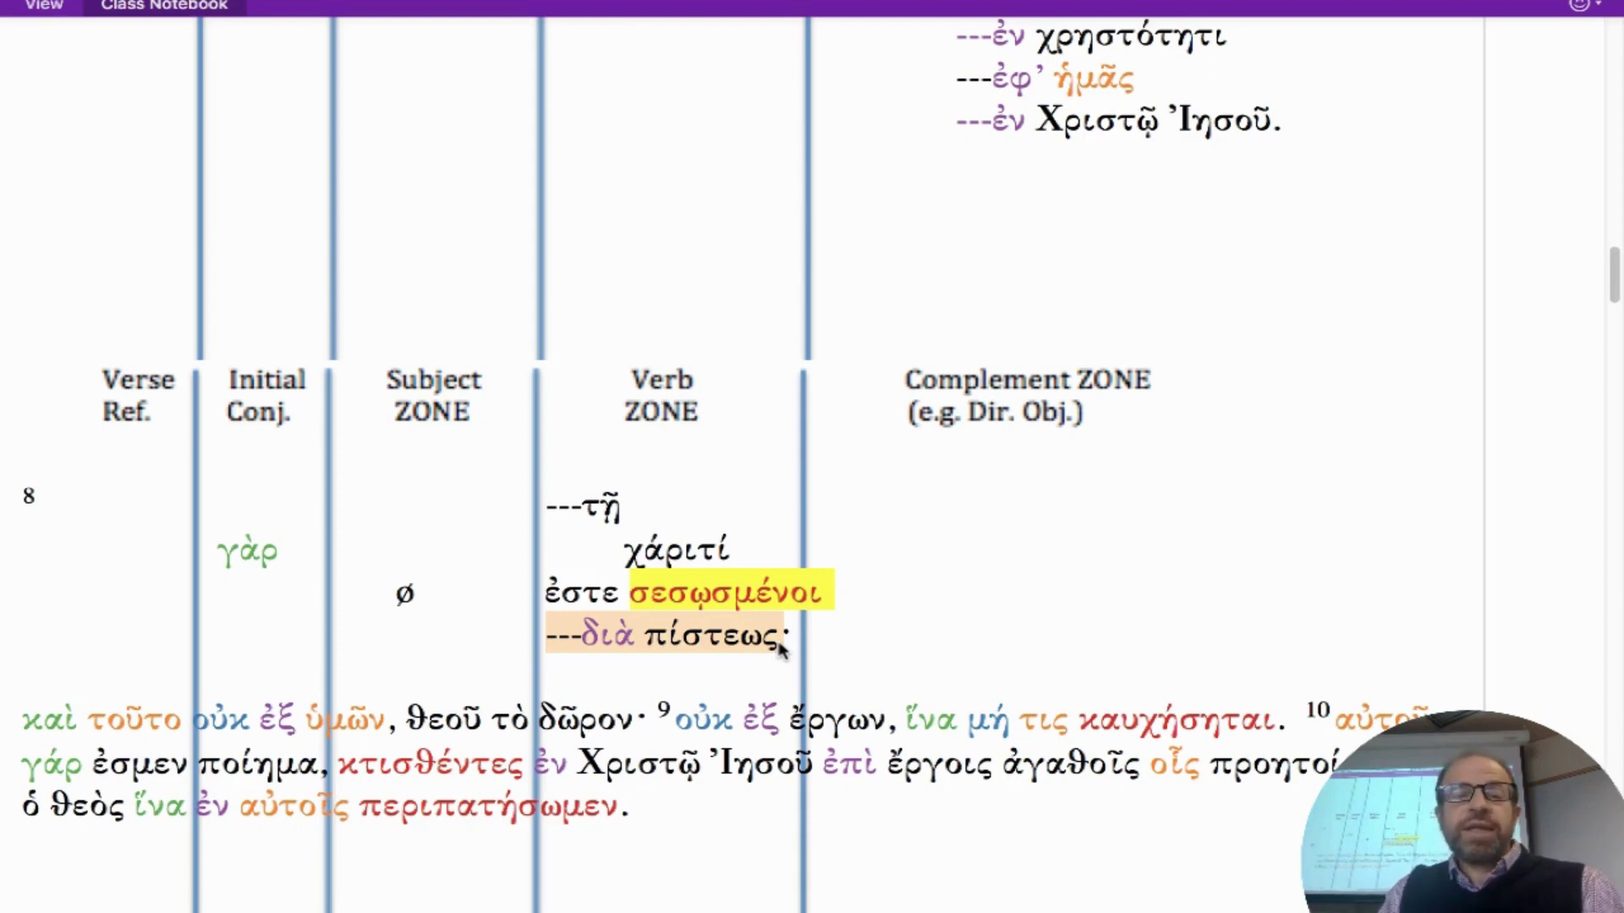
left_click(780, 643)
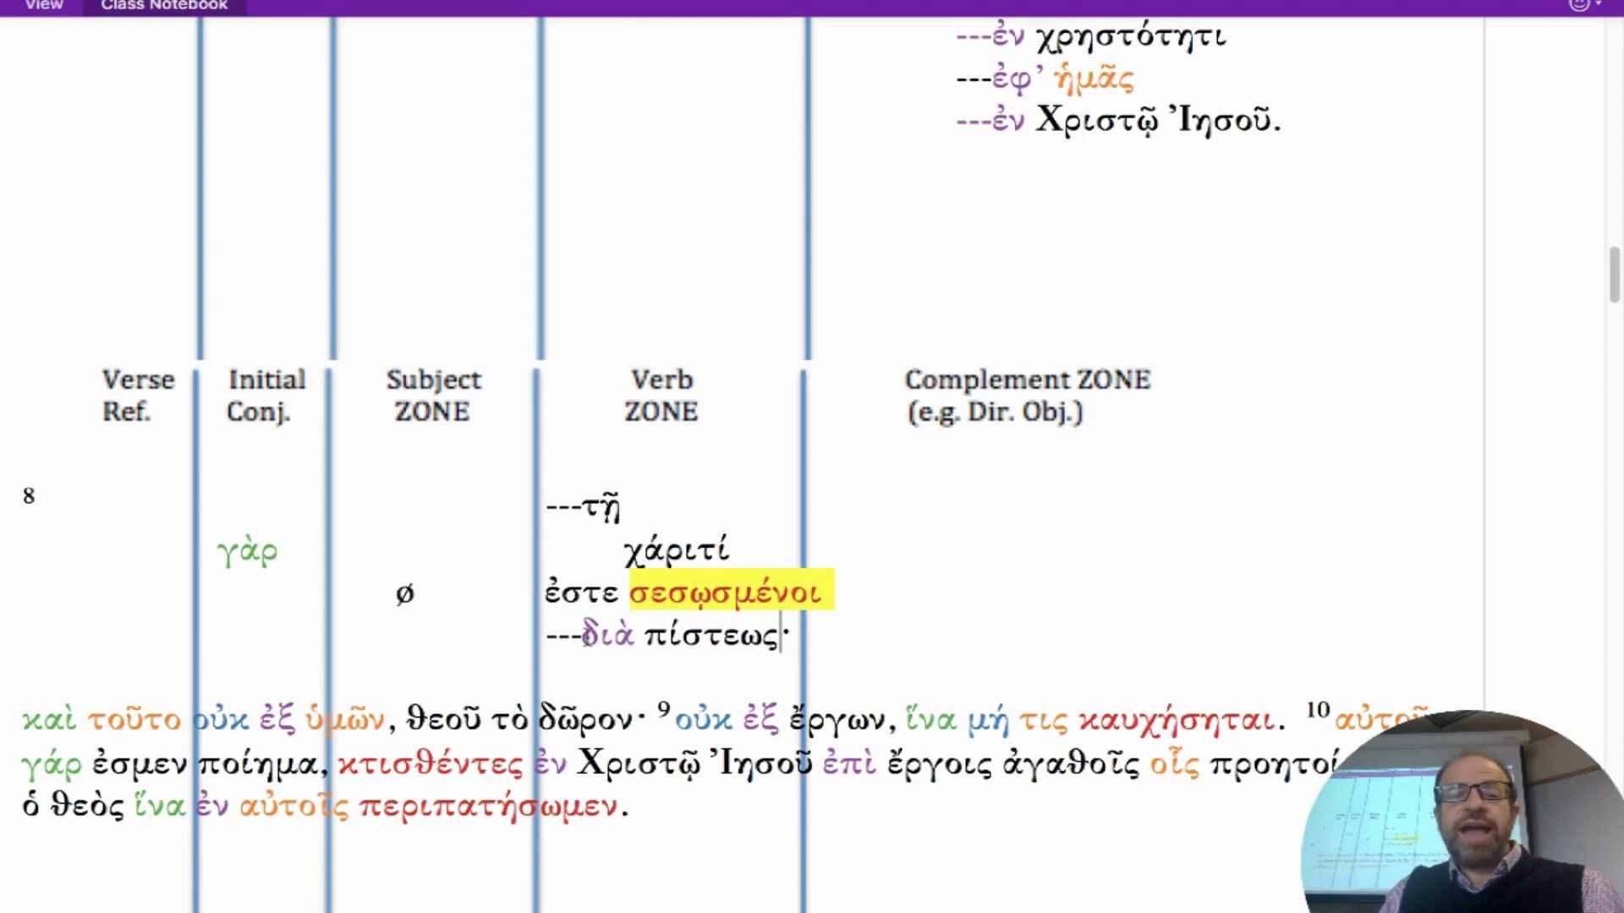
left_click_drag(584, 636, 783, 634)
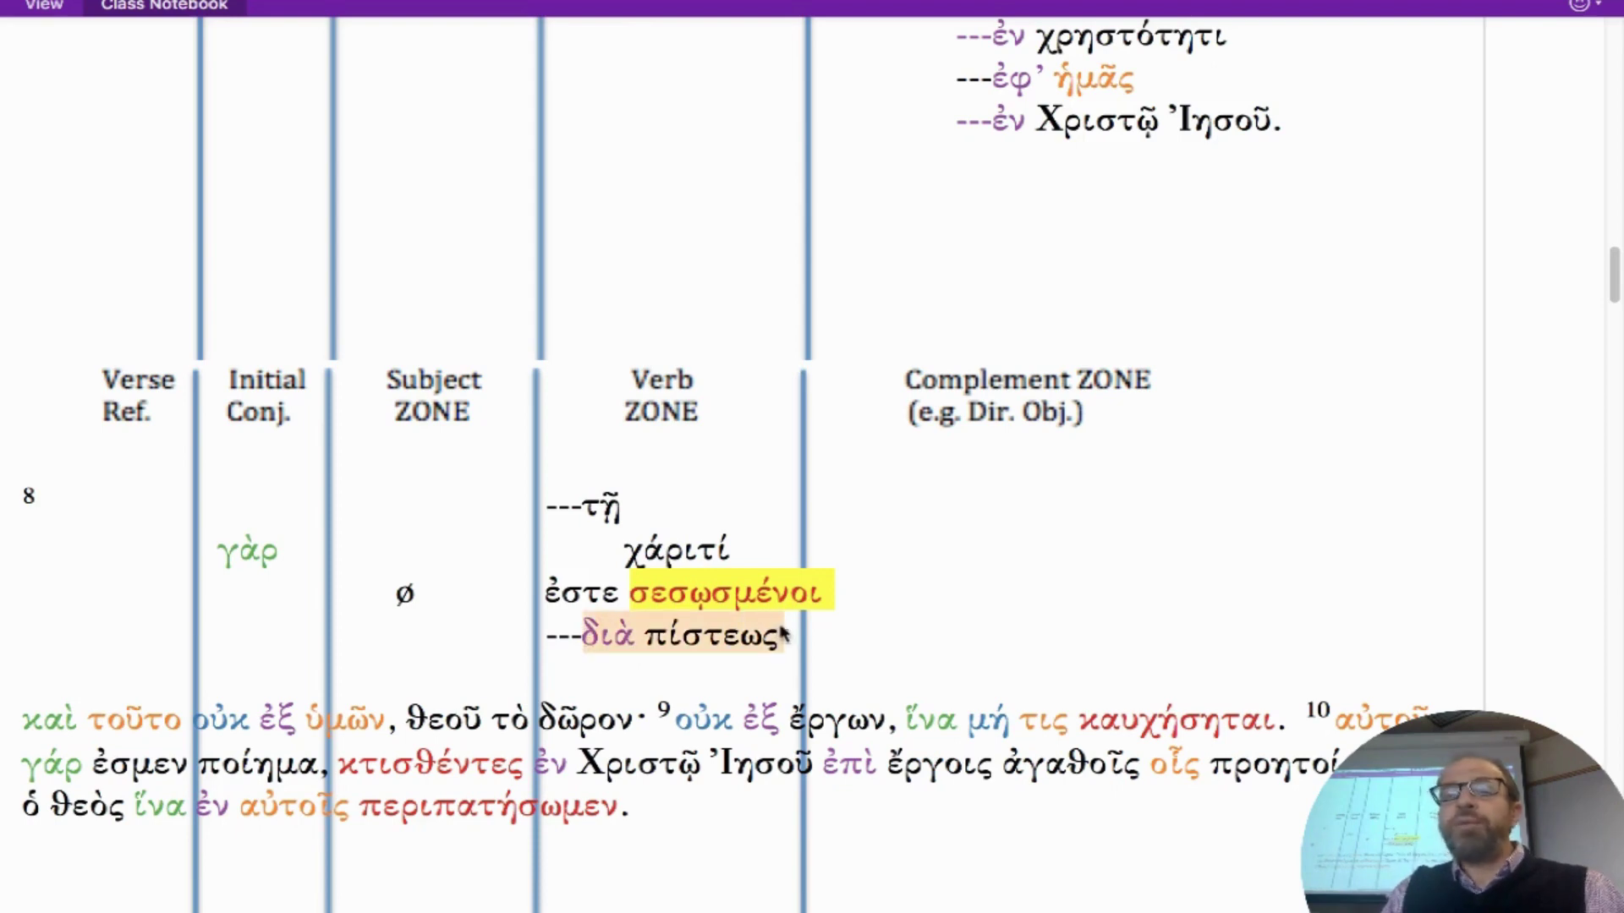
Step: Split τοῦτο onto its own line and indent καὶ into the Initial Conj. column
scroll(628, 744, "down", 1)
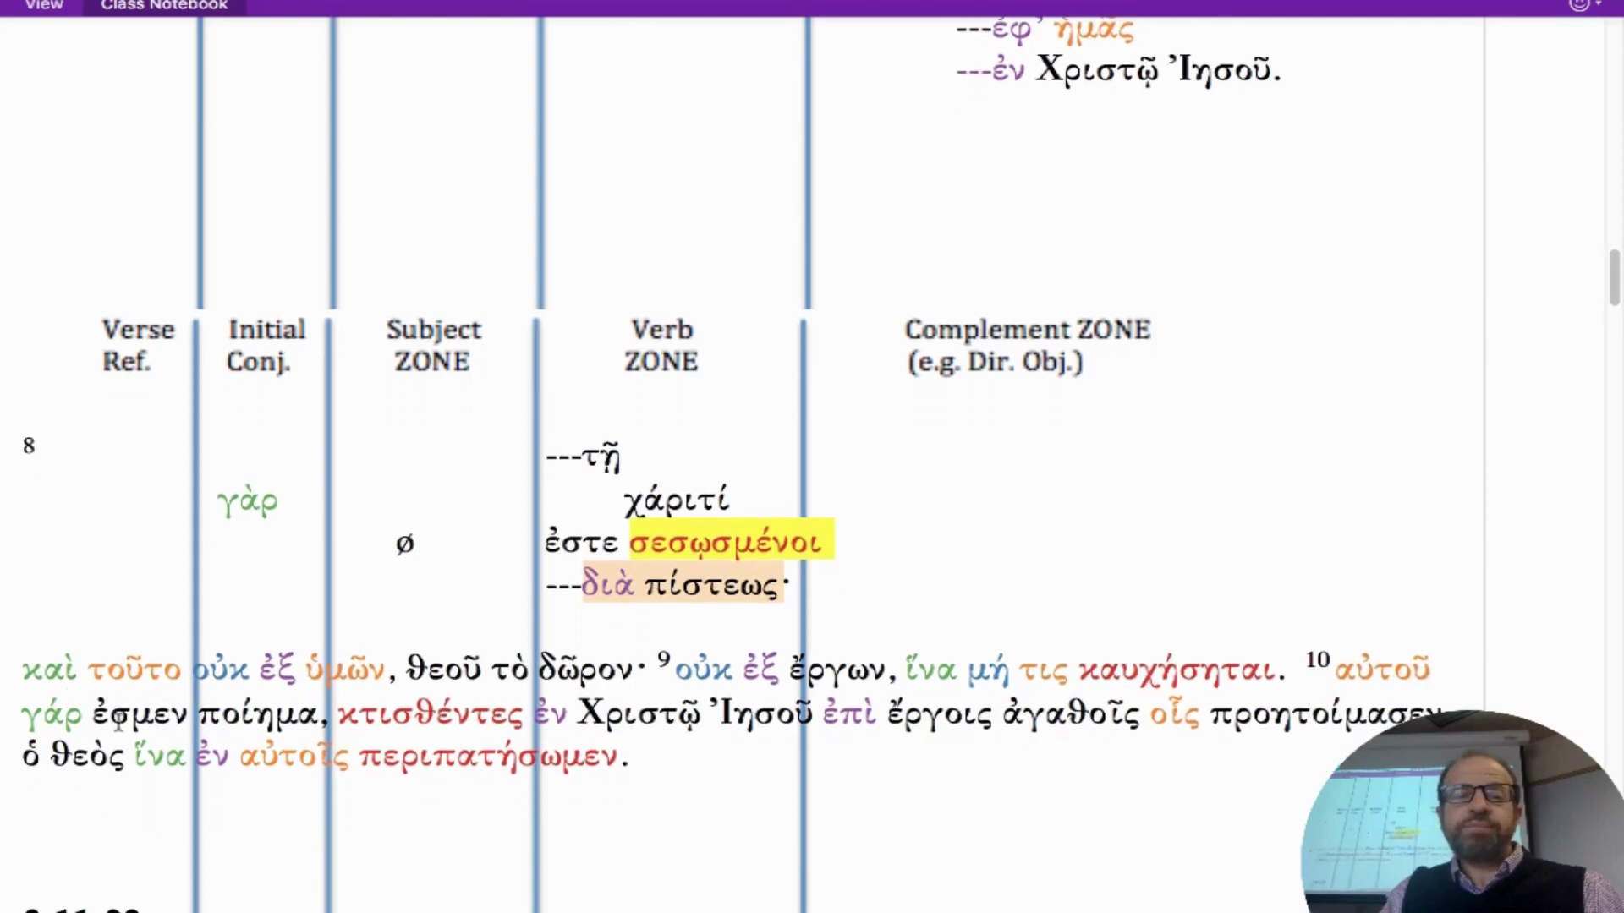
left_click(88, 670)
key("Return")
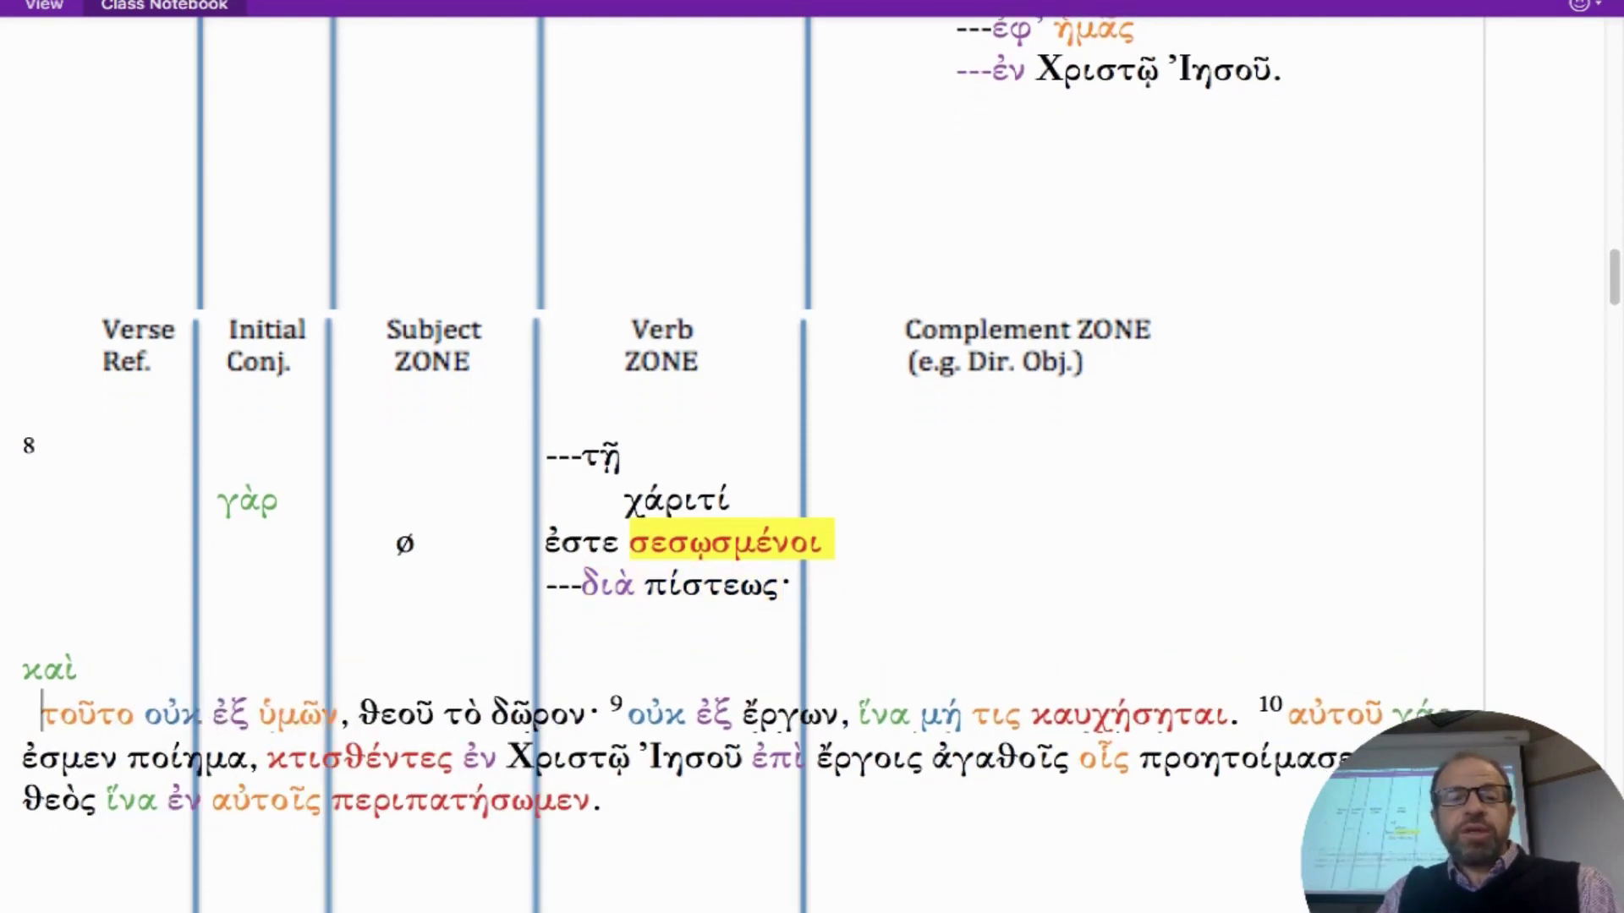
key("Tab")
left_click(89, 671)
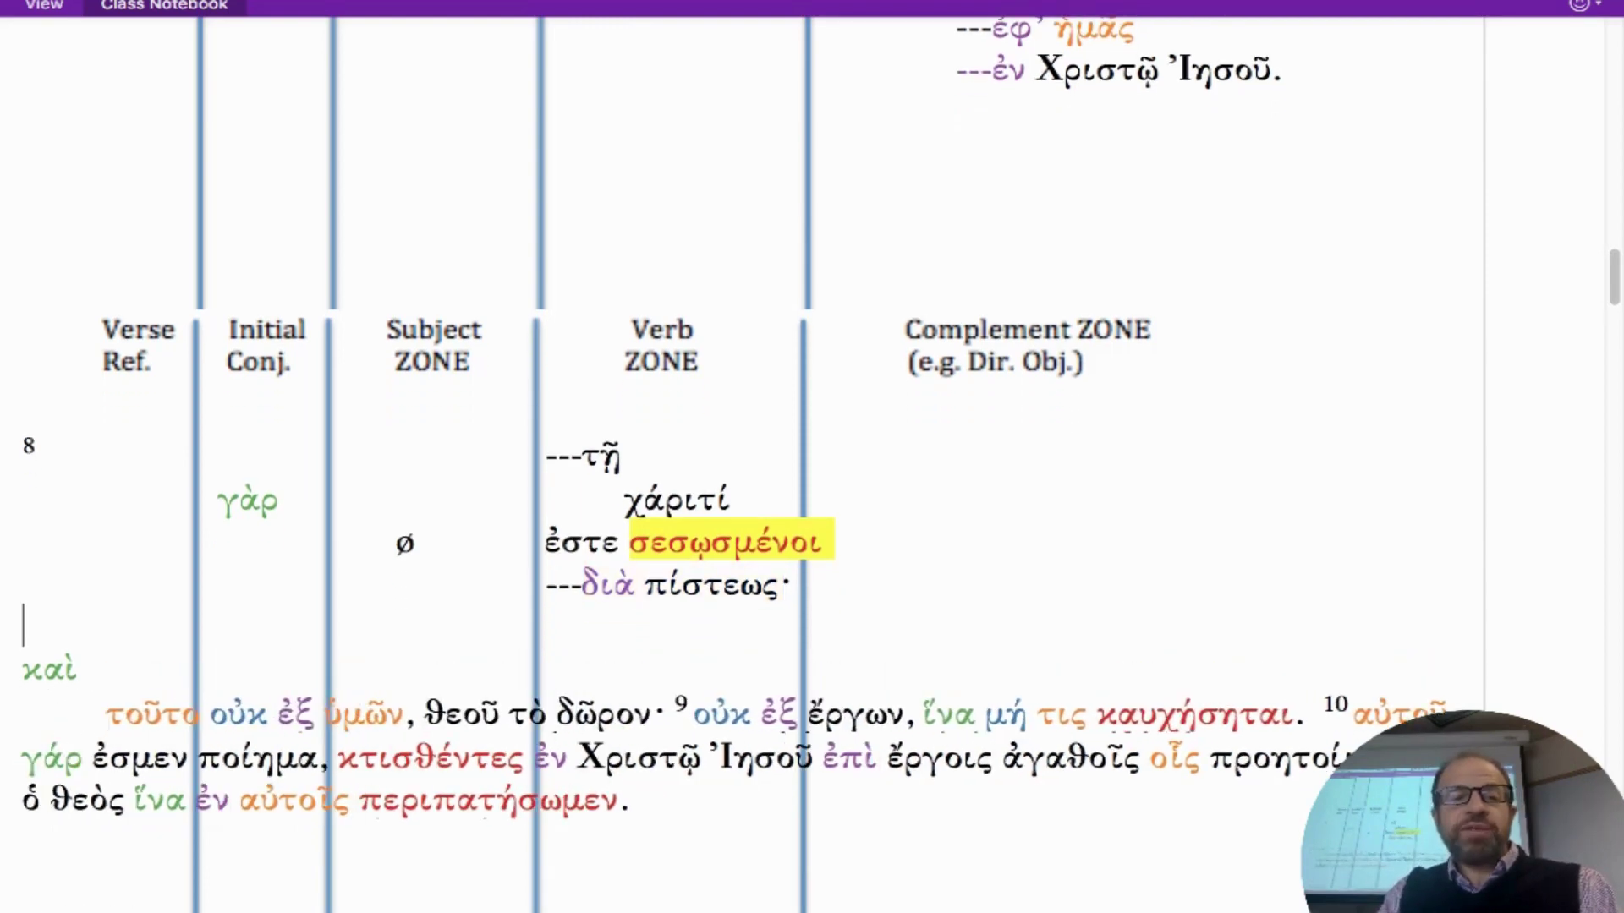
left_click(23, 626)
key("Left")
key("Left")
key("Left")
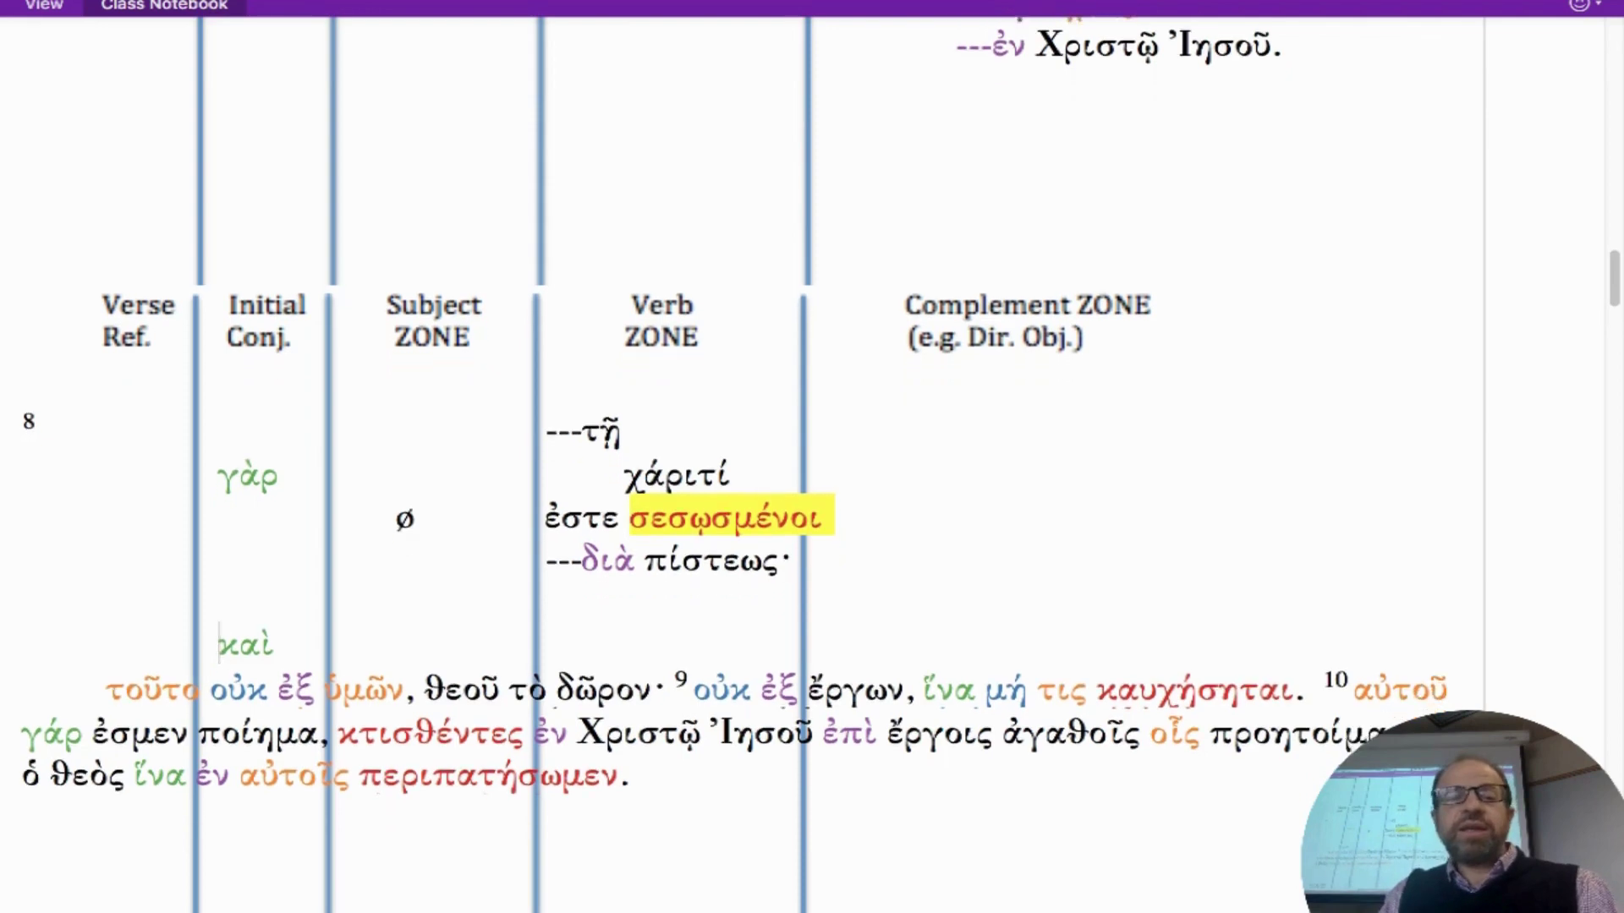
Step: Realign τοῦτο on its own indented line and push verse 9 below δῶρον·
scroll(110, 677, "down", 1)
scroll(172, 735, "right", 1)
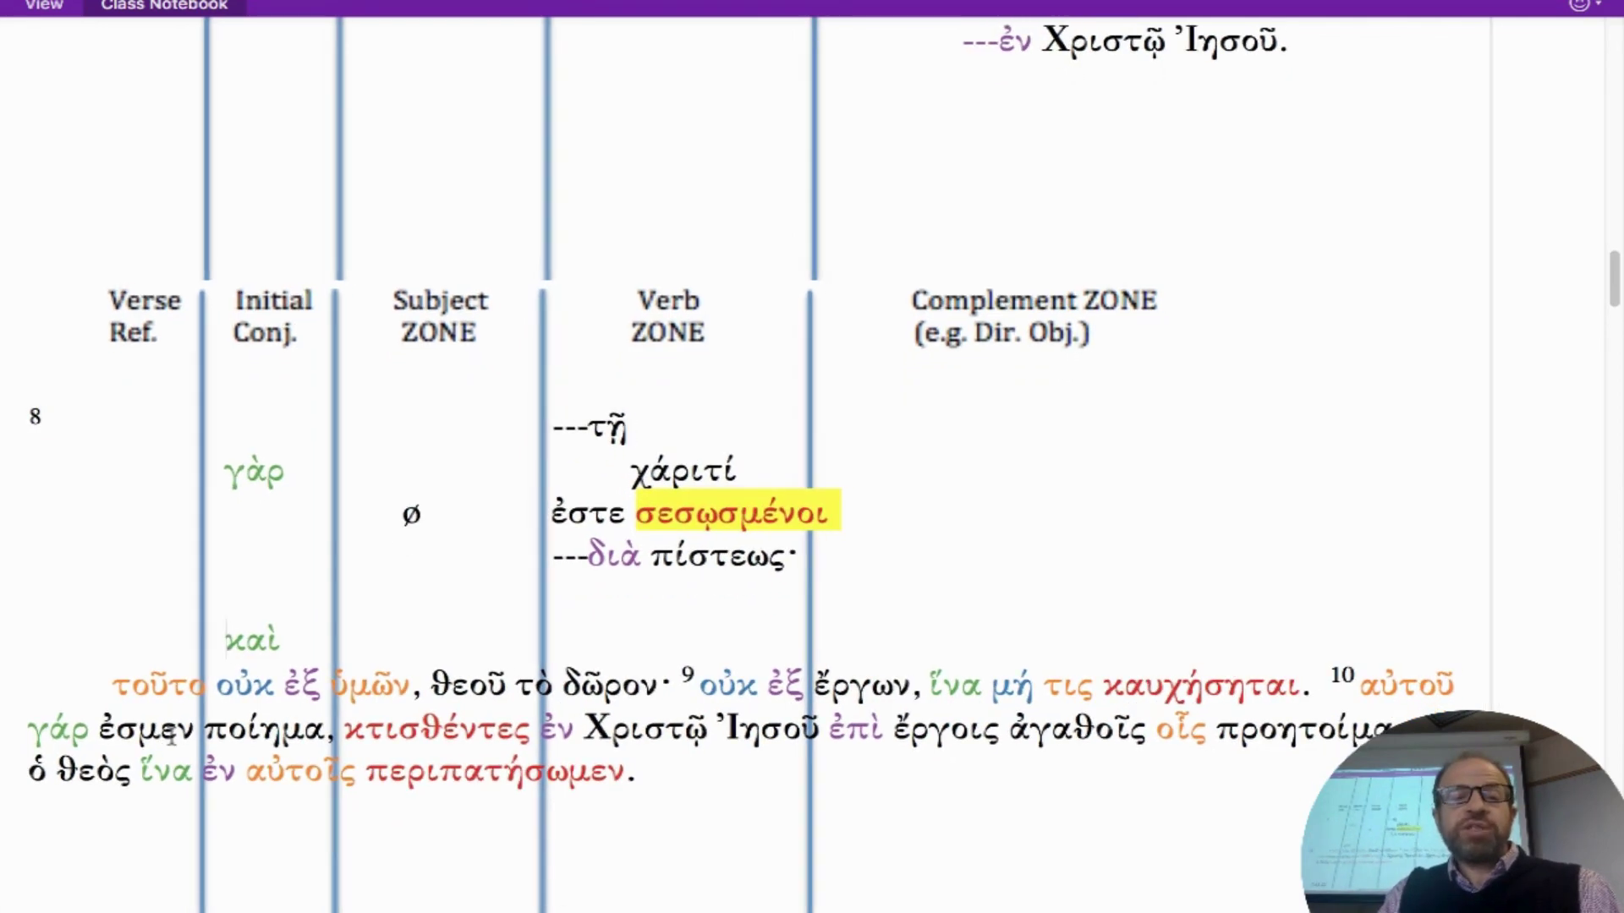
scroll(171, 736, "down", 1)
left_click(116, 651)
key("BackSpace")
key("BackSpace")
key("BackSpace")
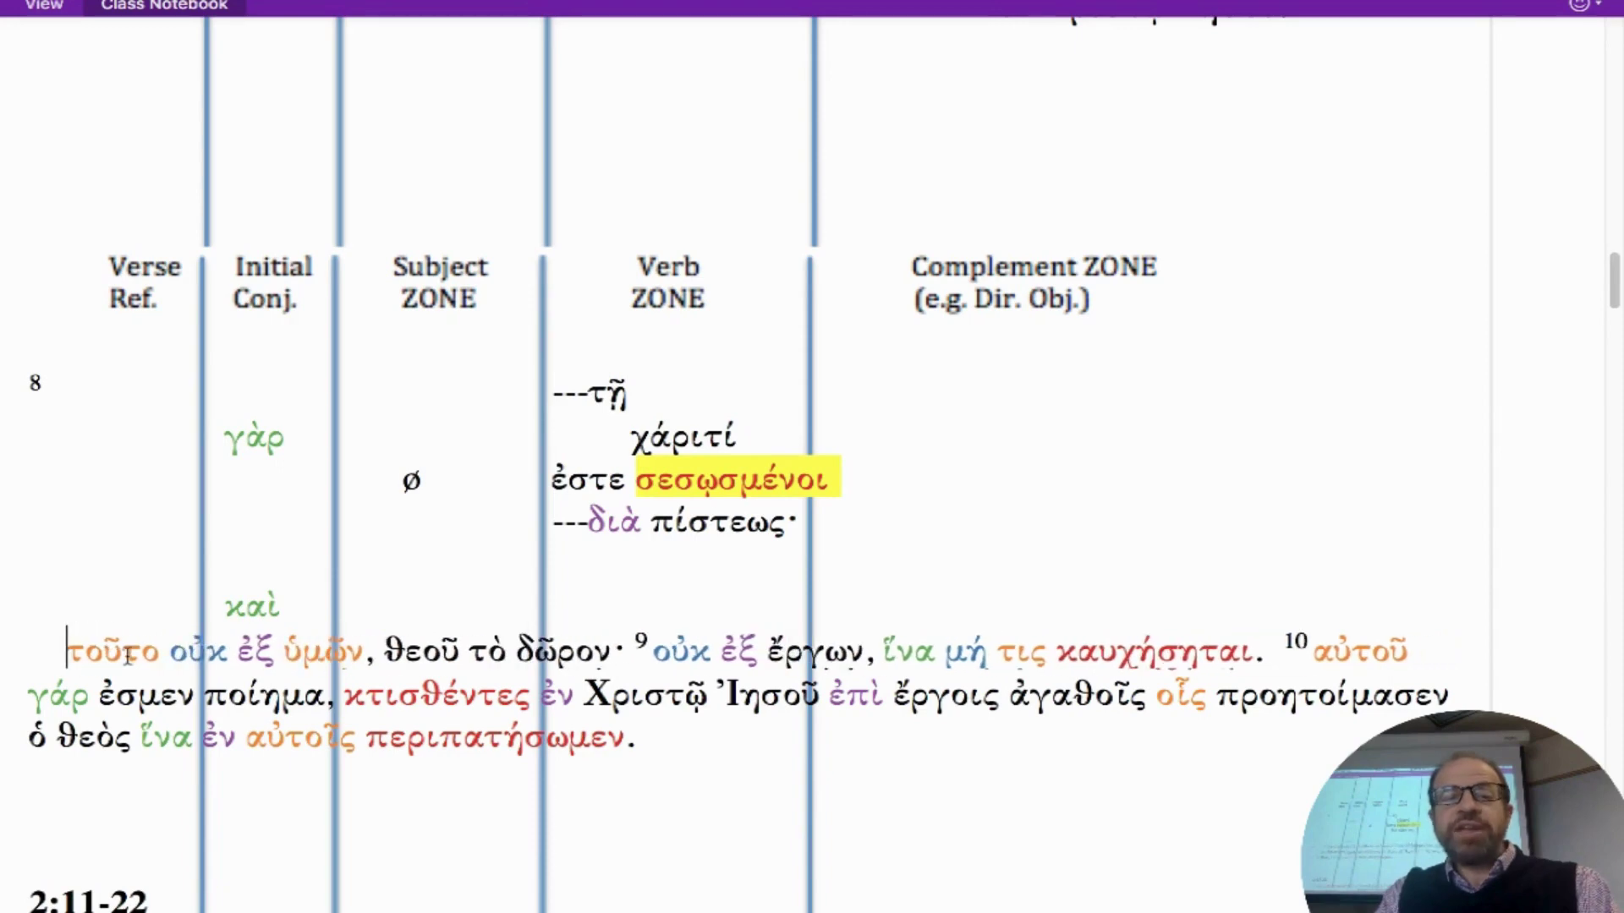
key("BackSpace")
key("BackSpace")
key("BackSpace")
key("BackSpace")
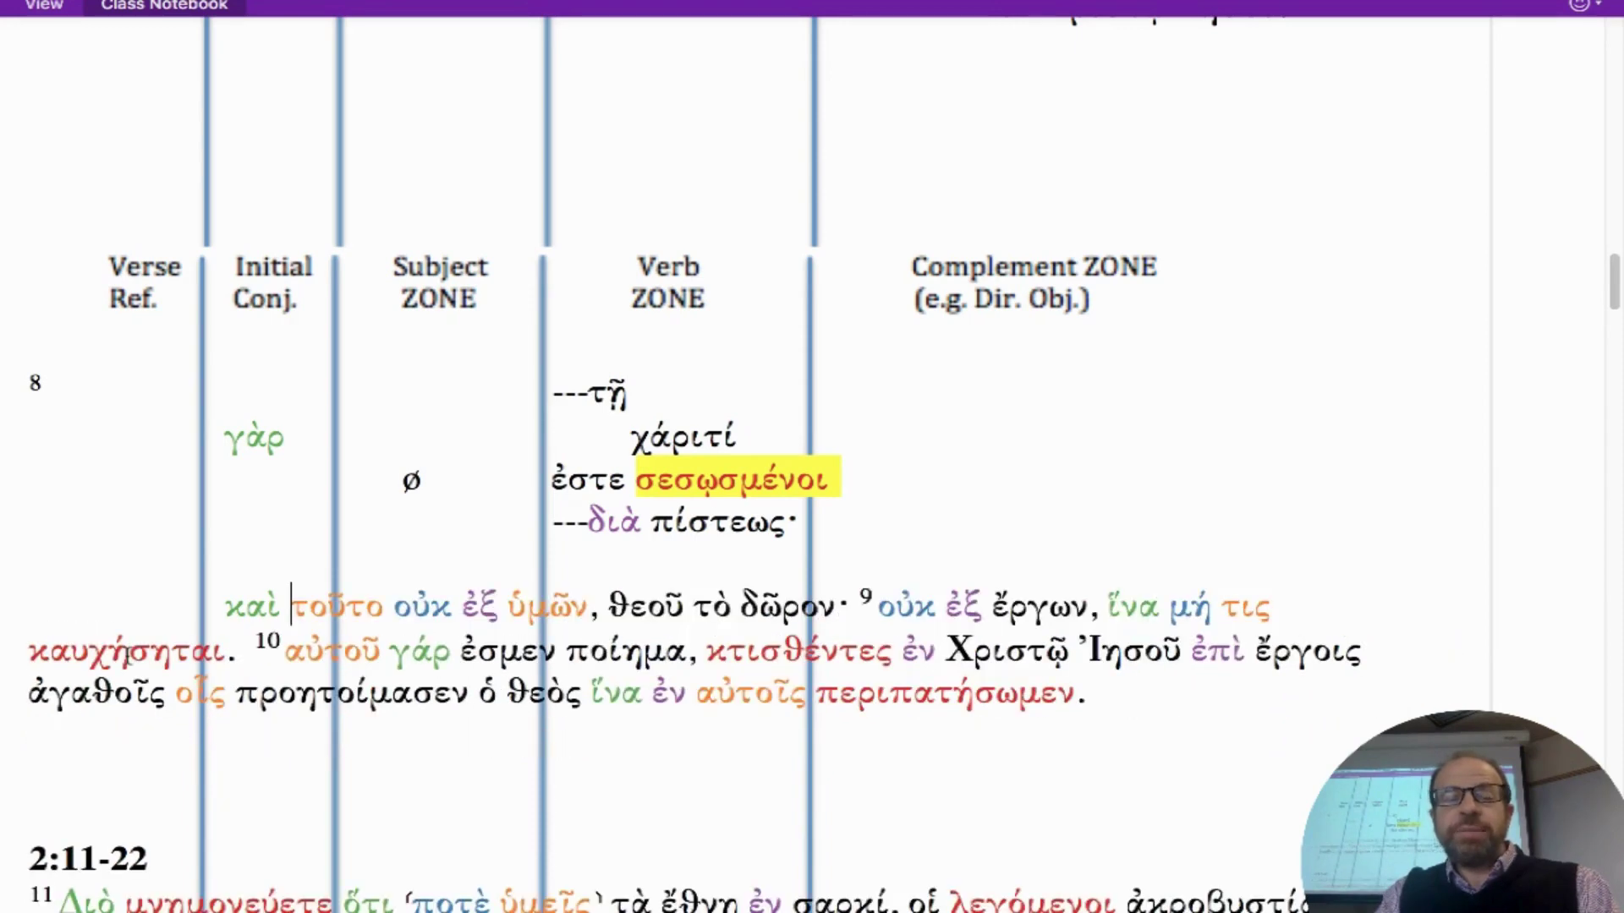
key("Return")
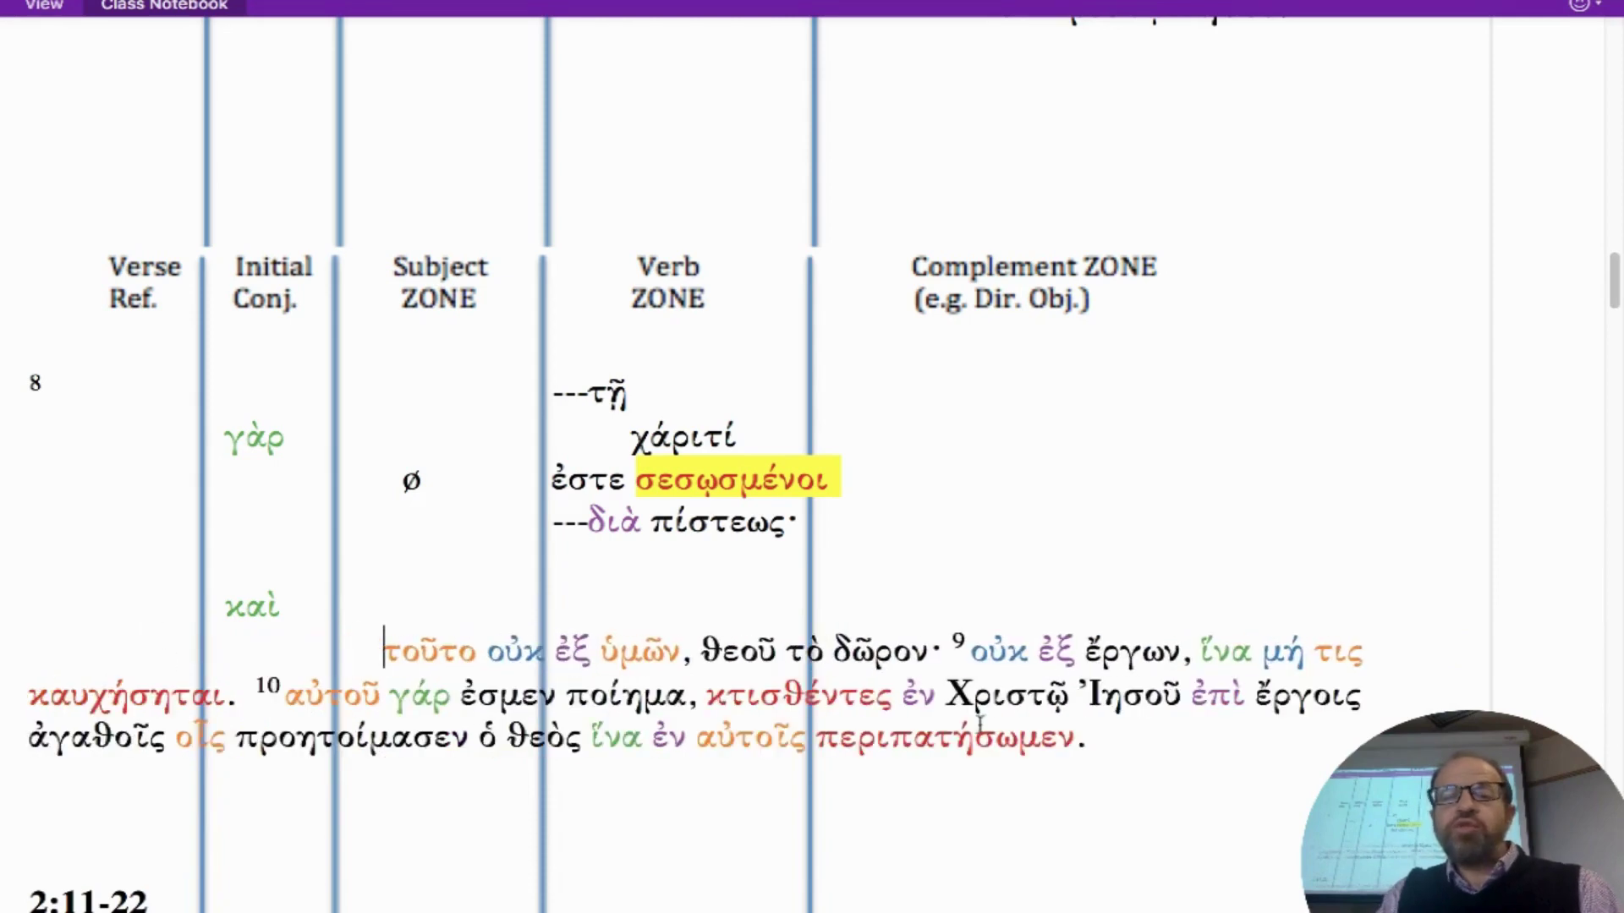
left_click(947, 655)
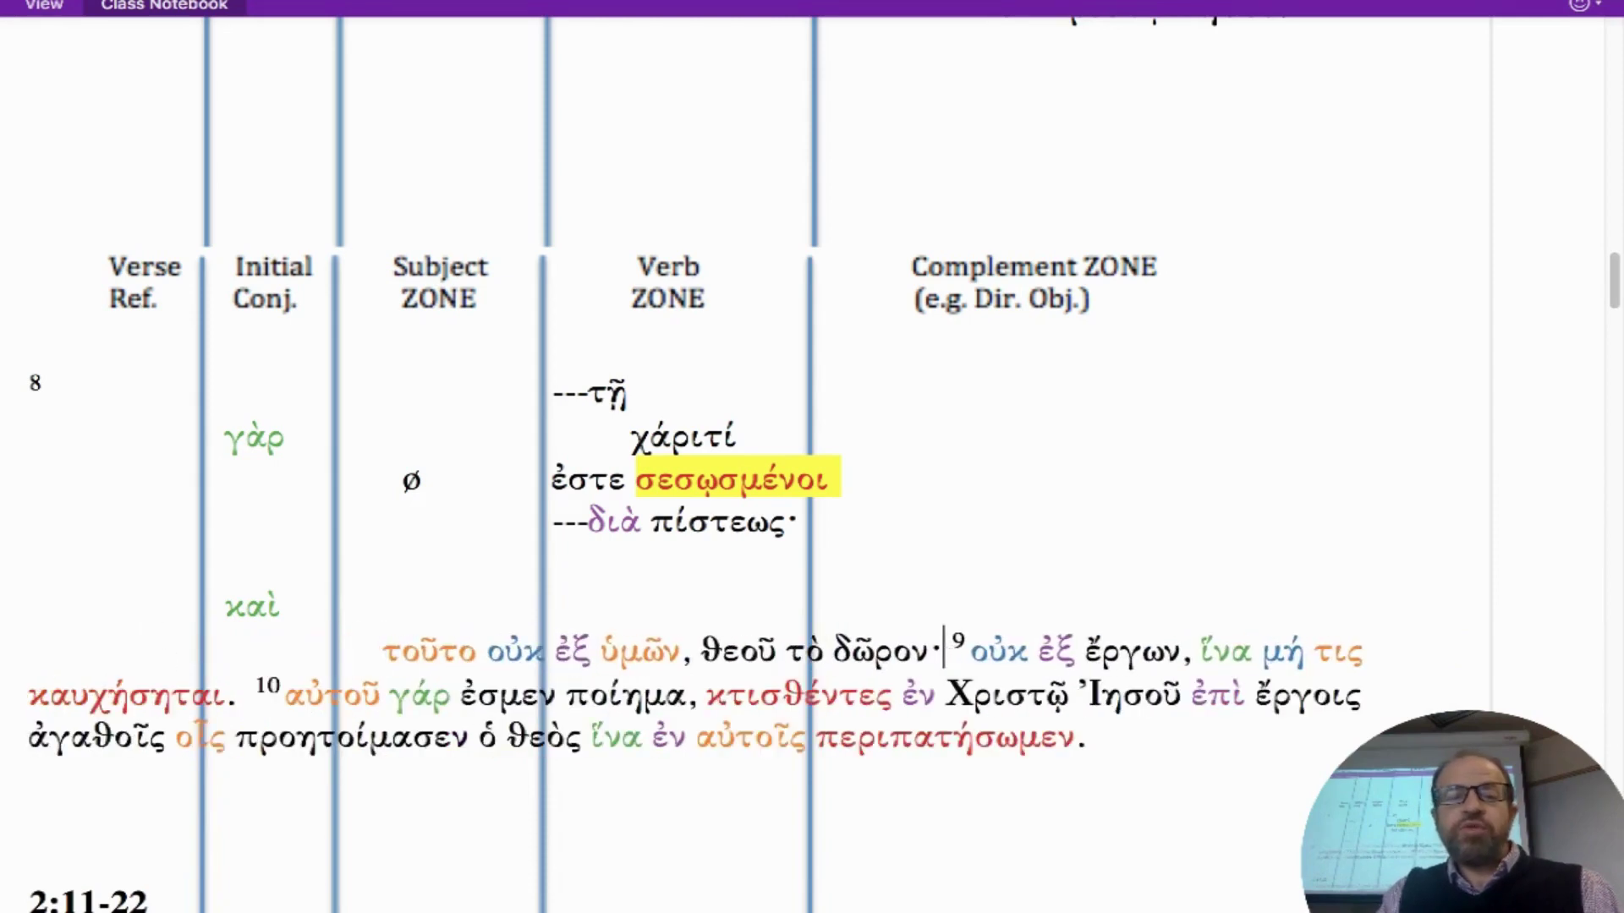
key("Return")
key("Return")
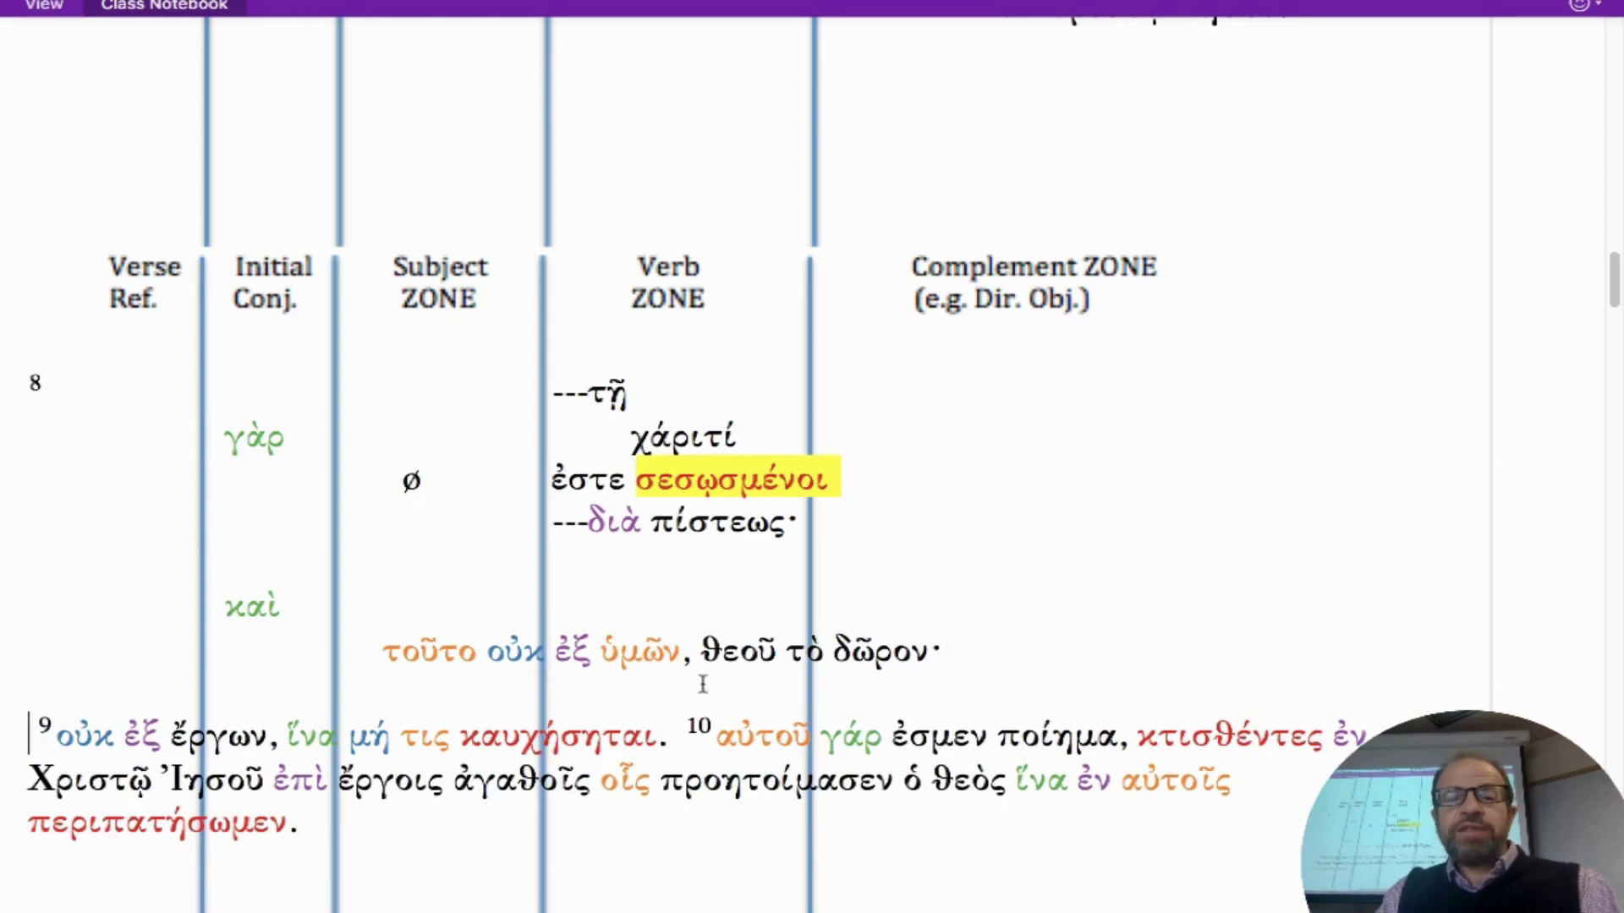
left_click(489, 653)
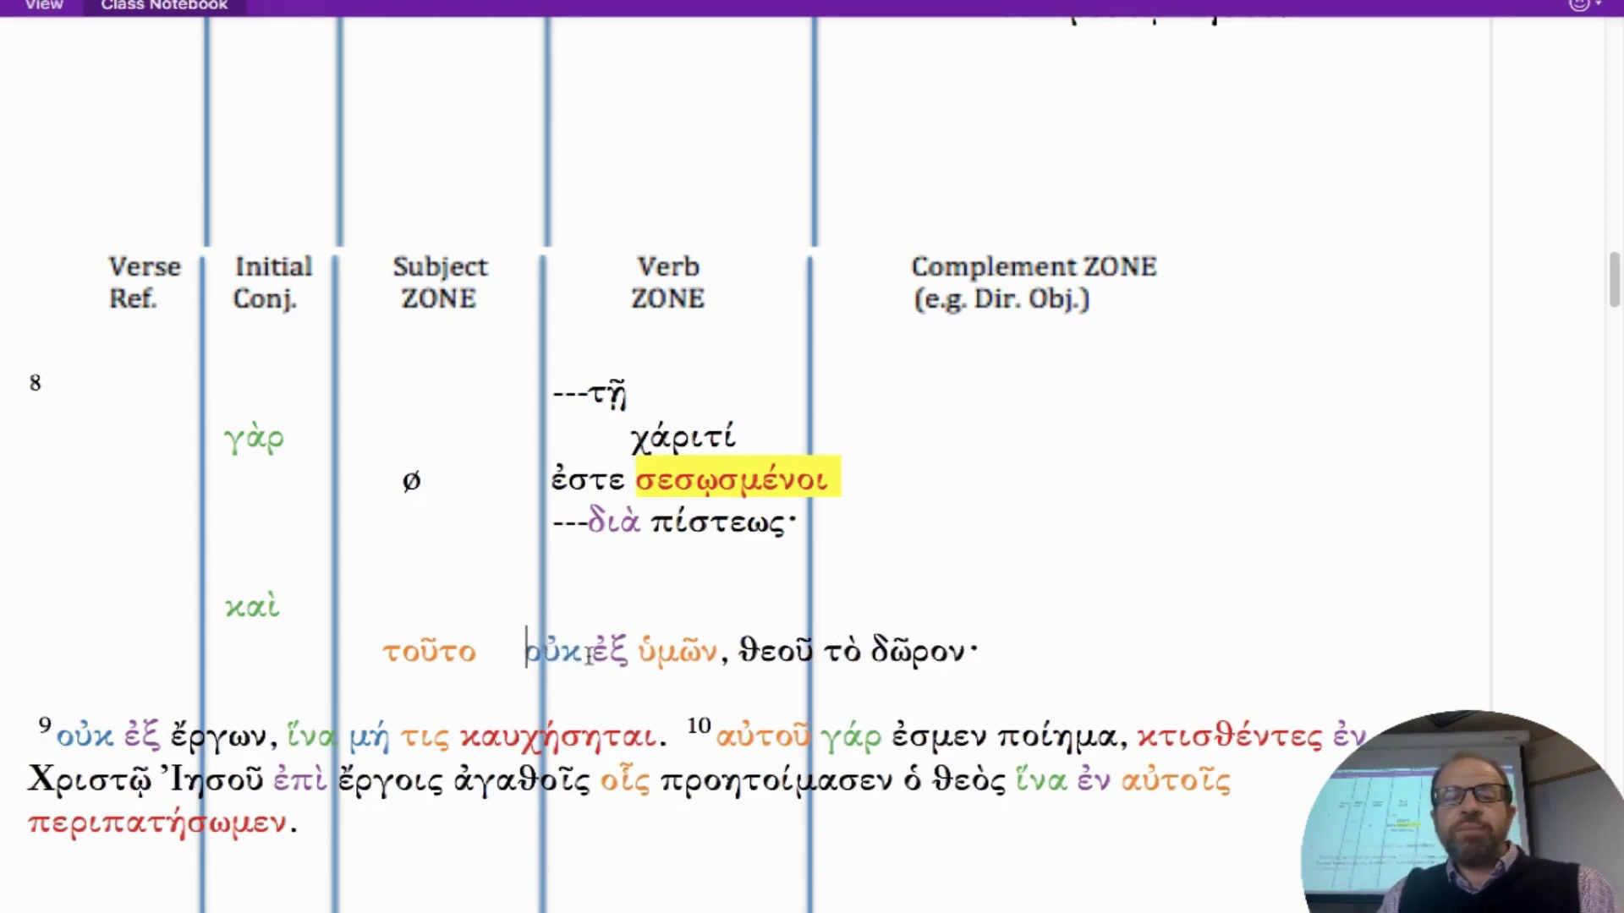
Step: Move οὐκ ἐξ ὑμῶν to a new line, indented to match τοῦτο
key("Return")
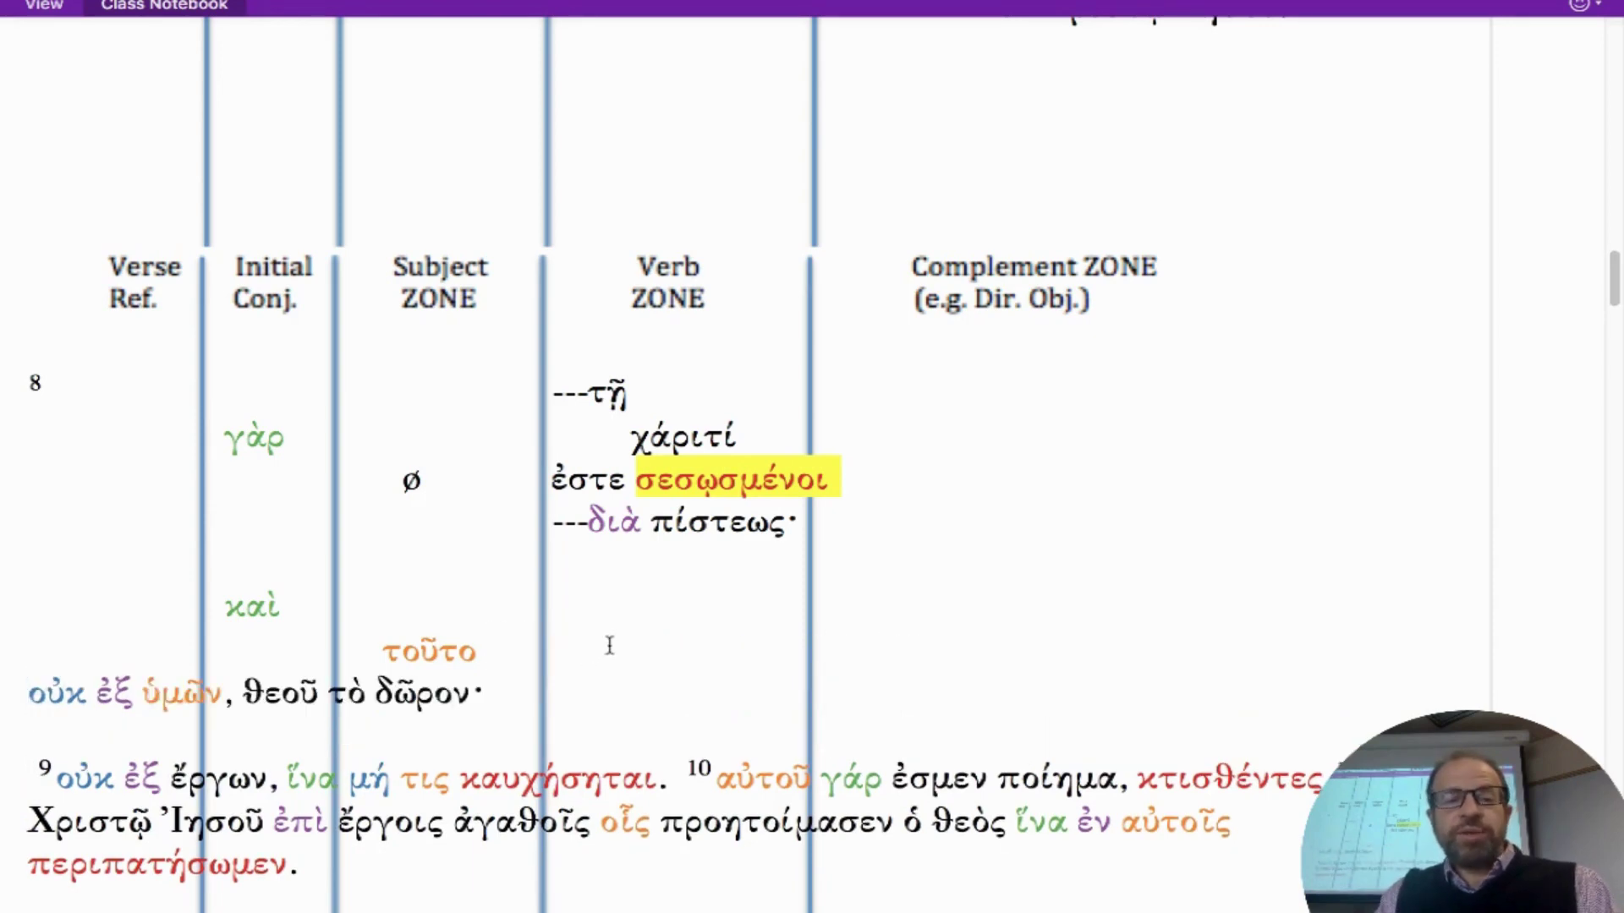
left_click_drag(385, 655, 37, 660)
key("ctrl+c")
left_click(28, 706)
key("ctrl+v")
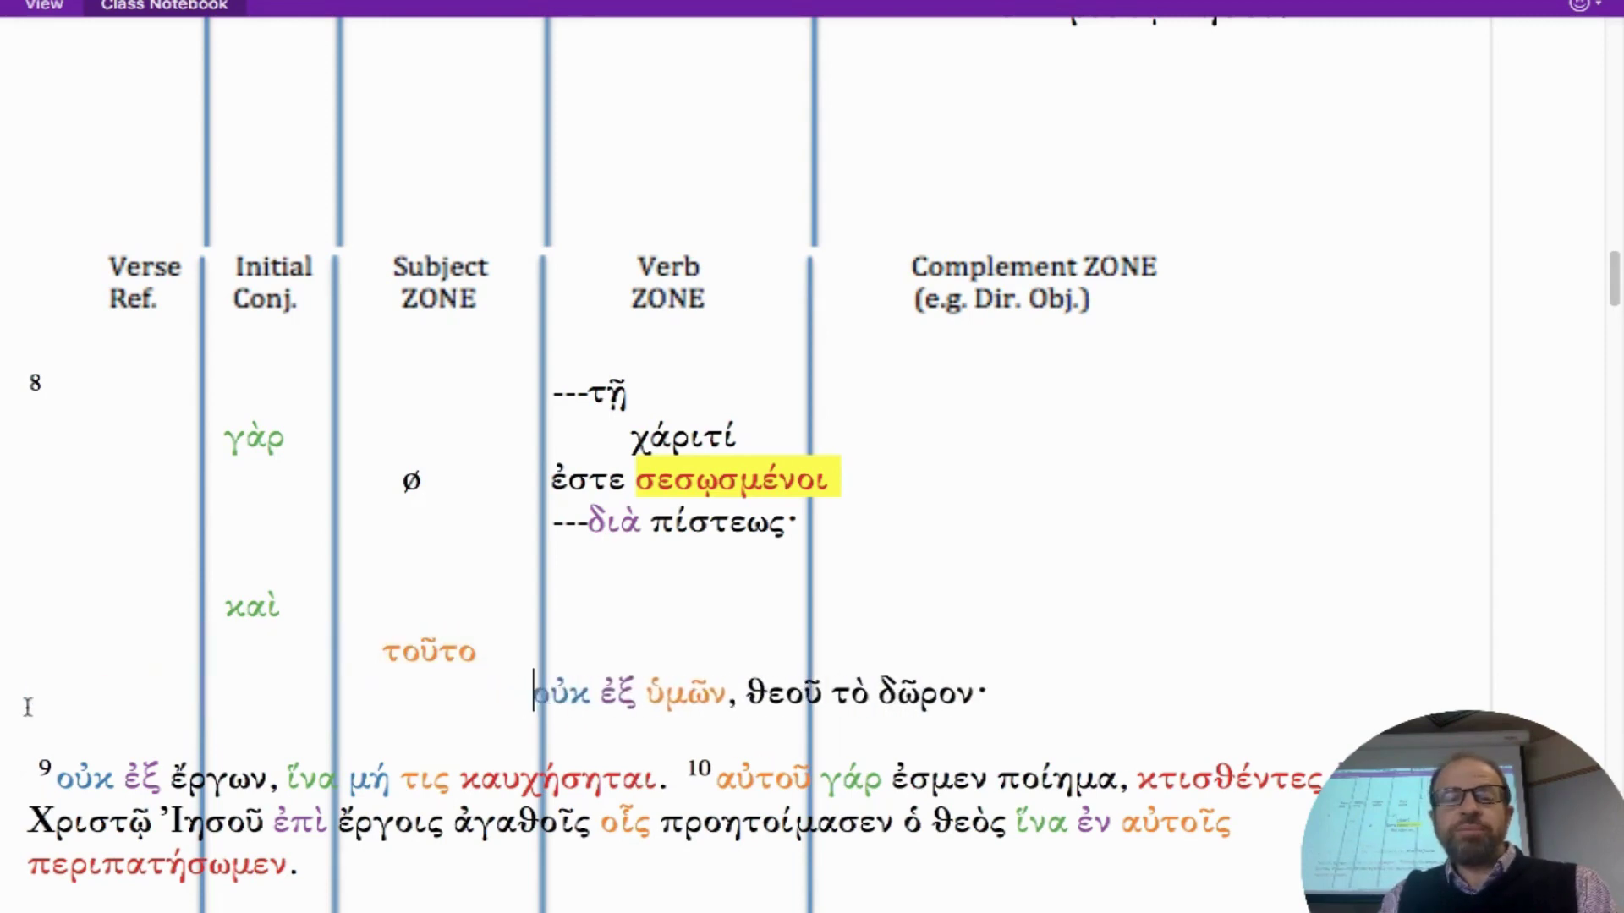
Step: Add the implied verb marker [ø=is] at the end of the τοῦτο line
left_click(598, 655)
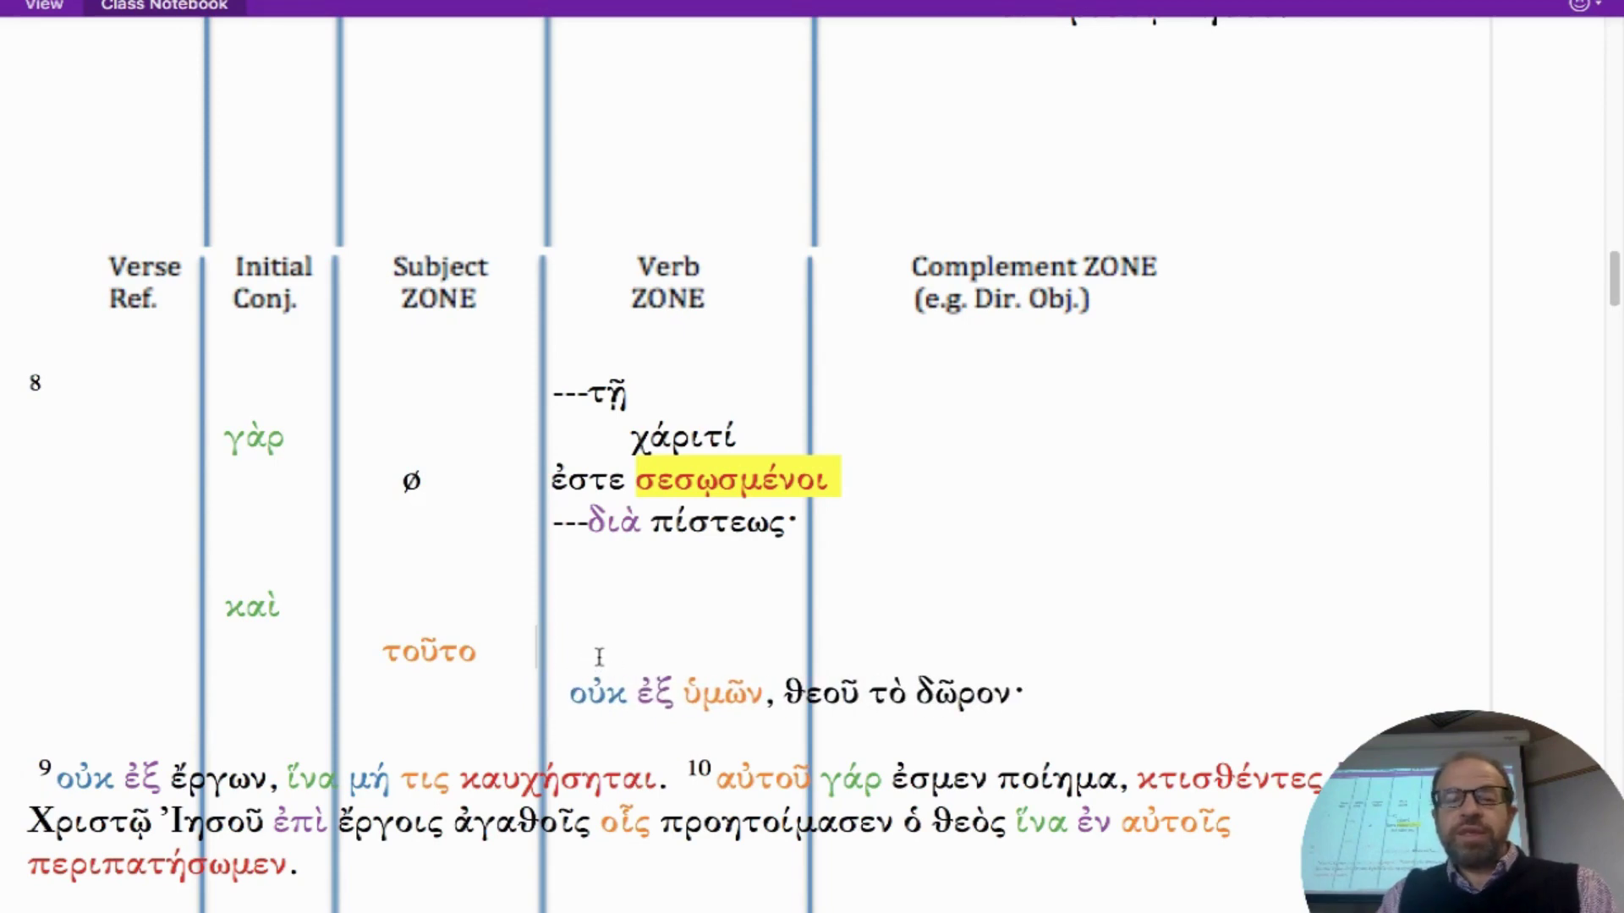
type("[")
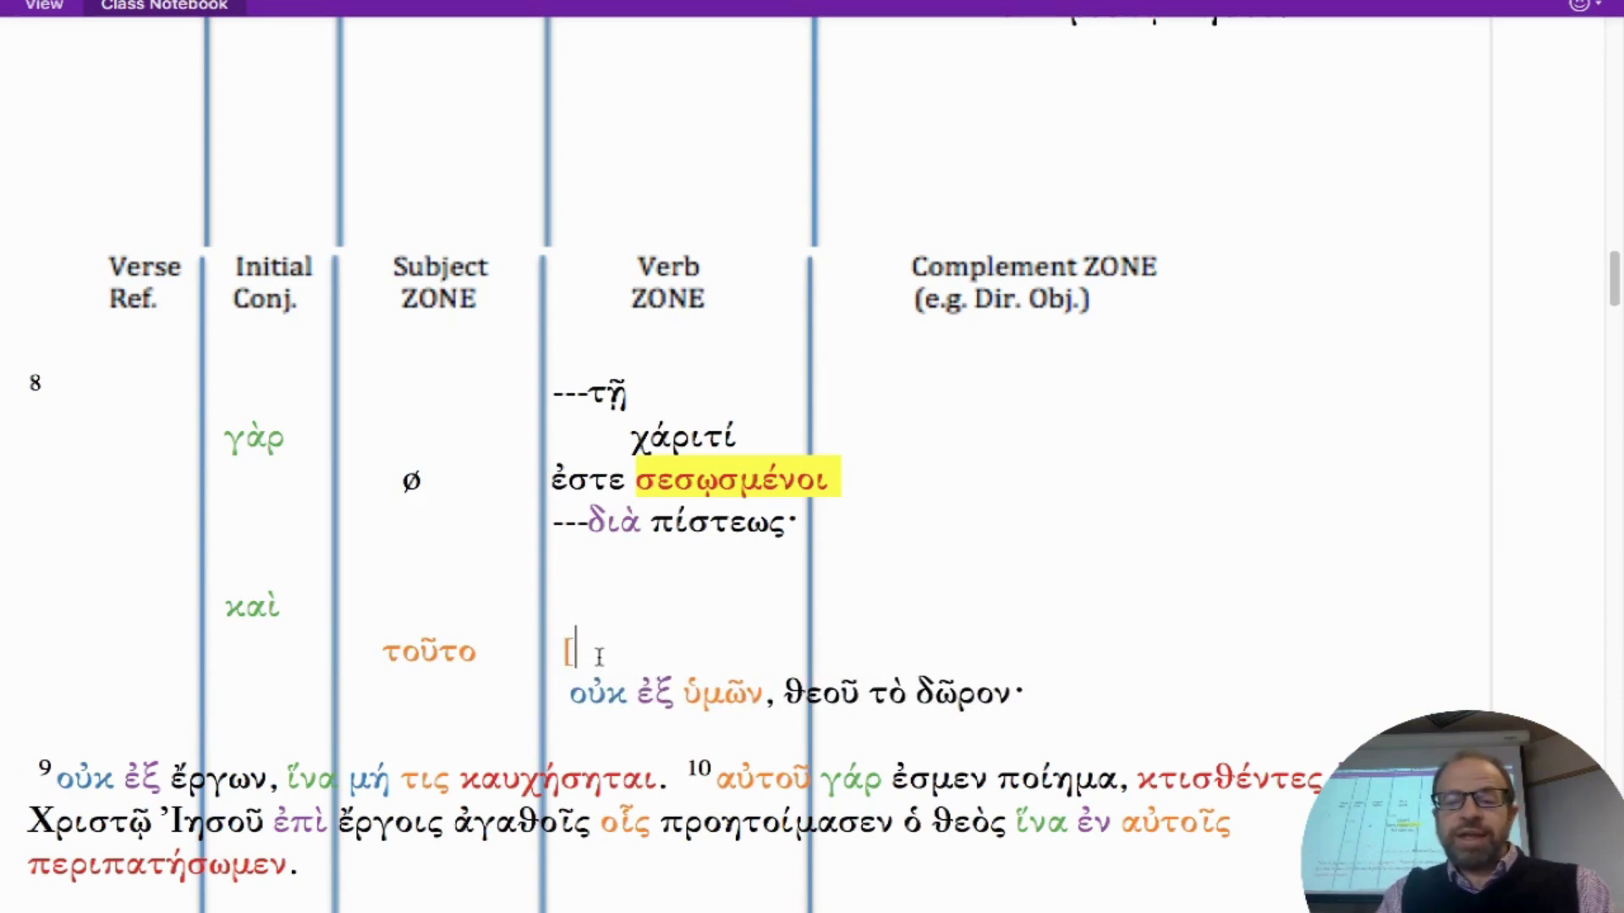
type("is]")
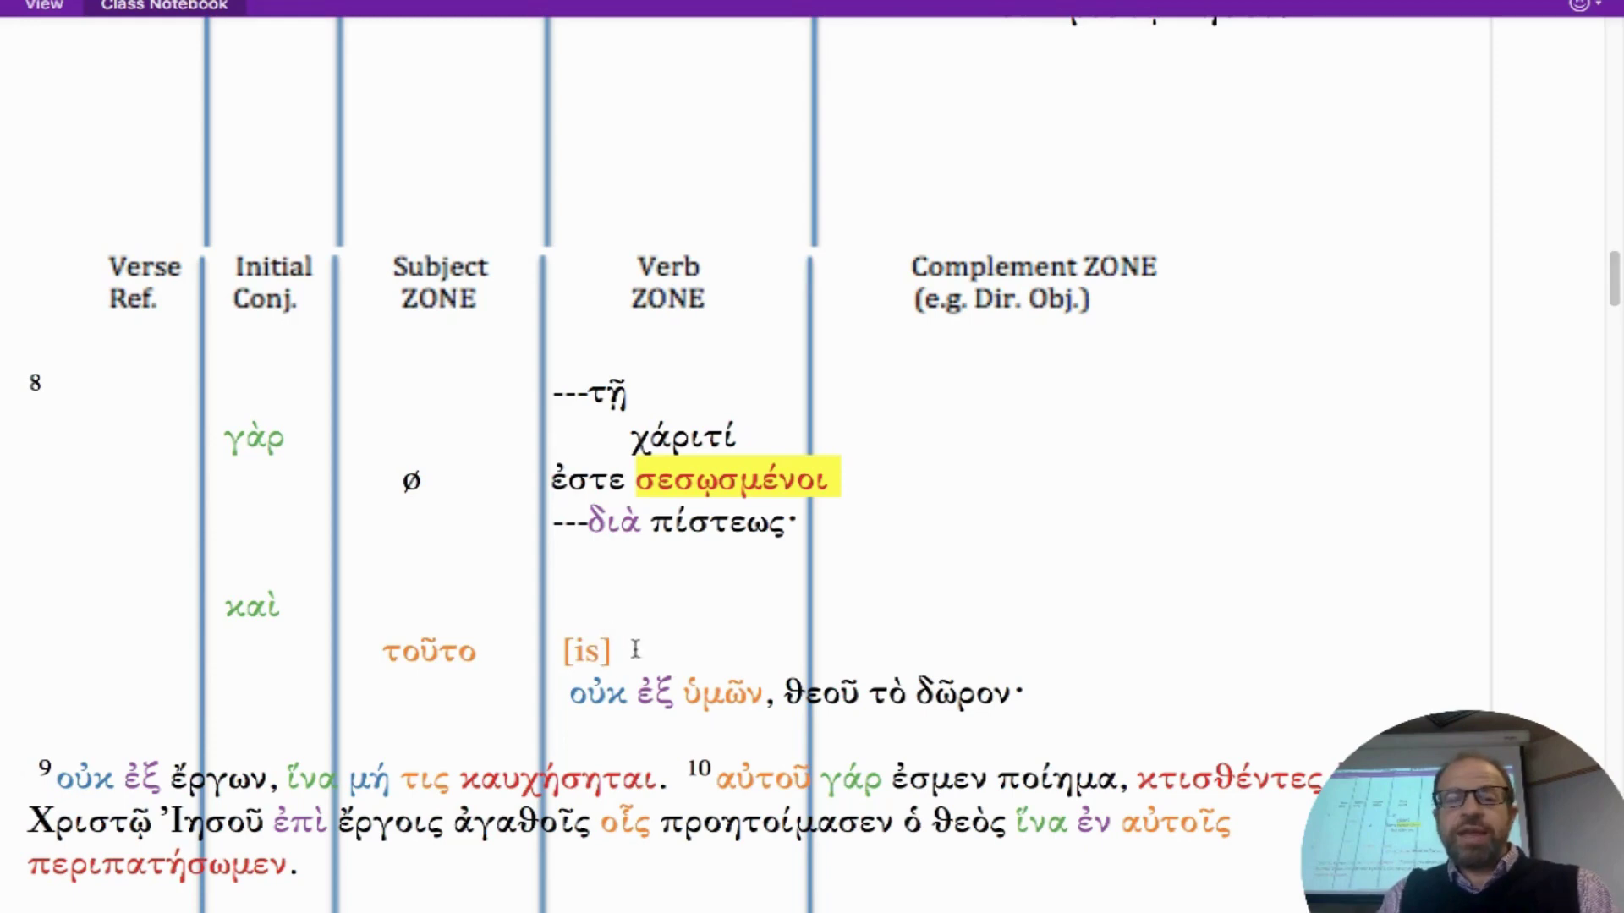
left_click_drag(635, 650, 562, 651)
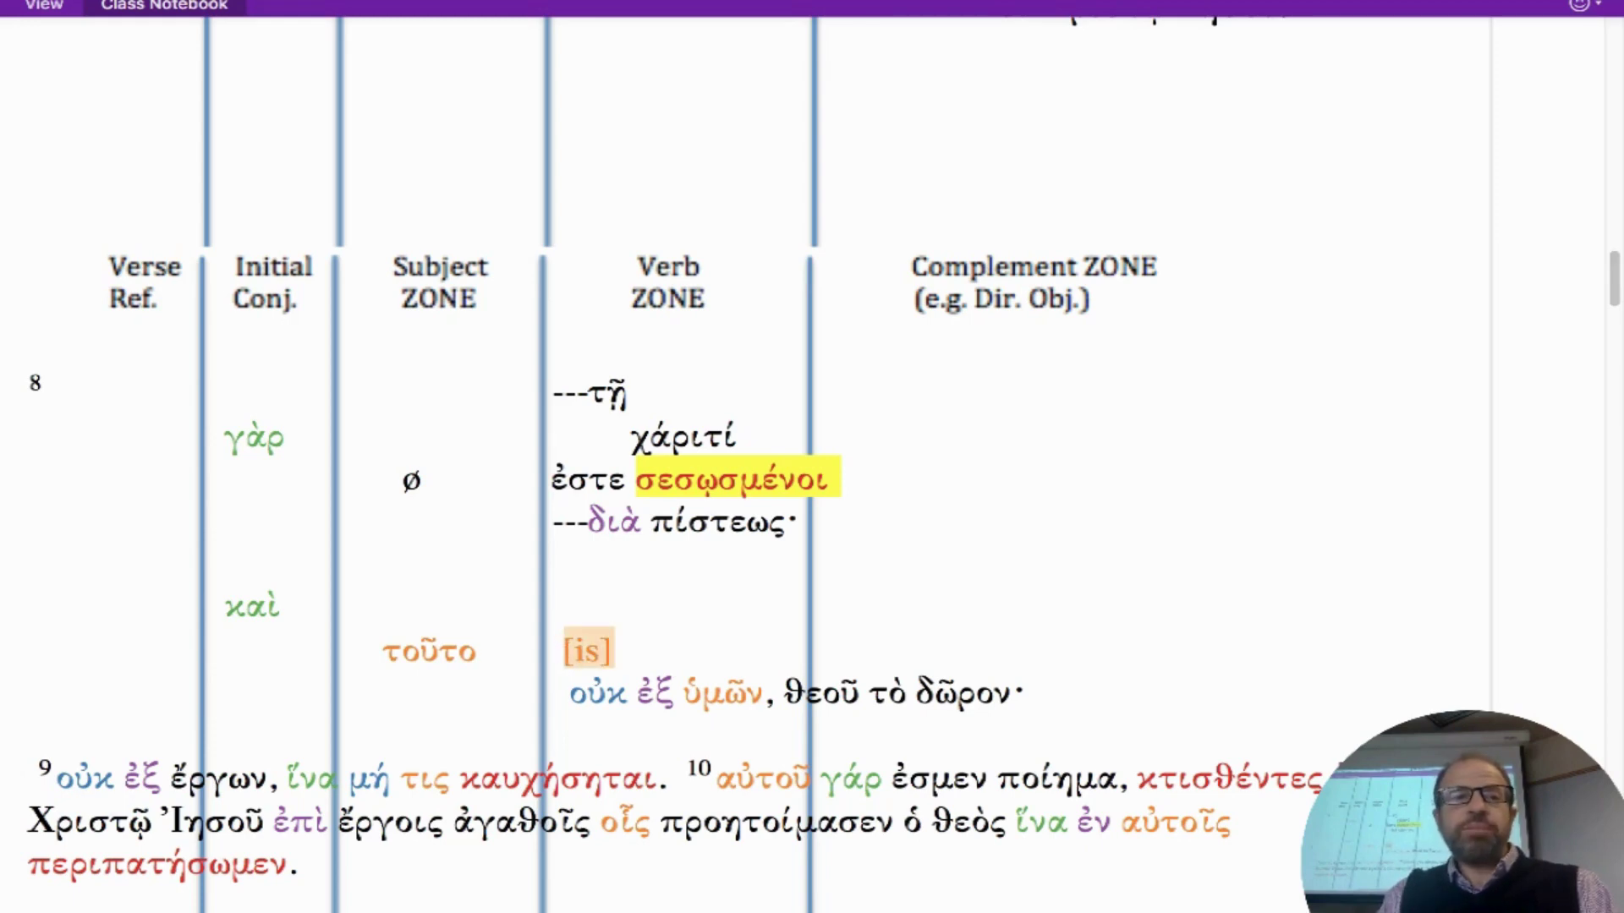
left_click(559, 657)
type("[")
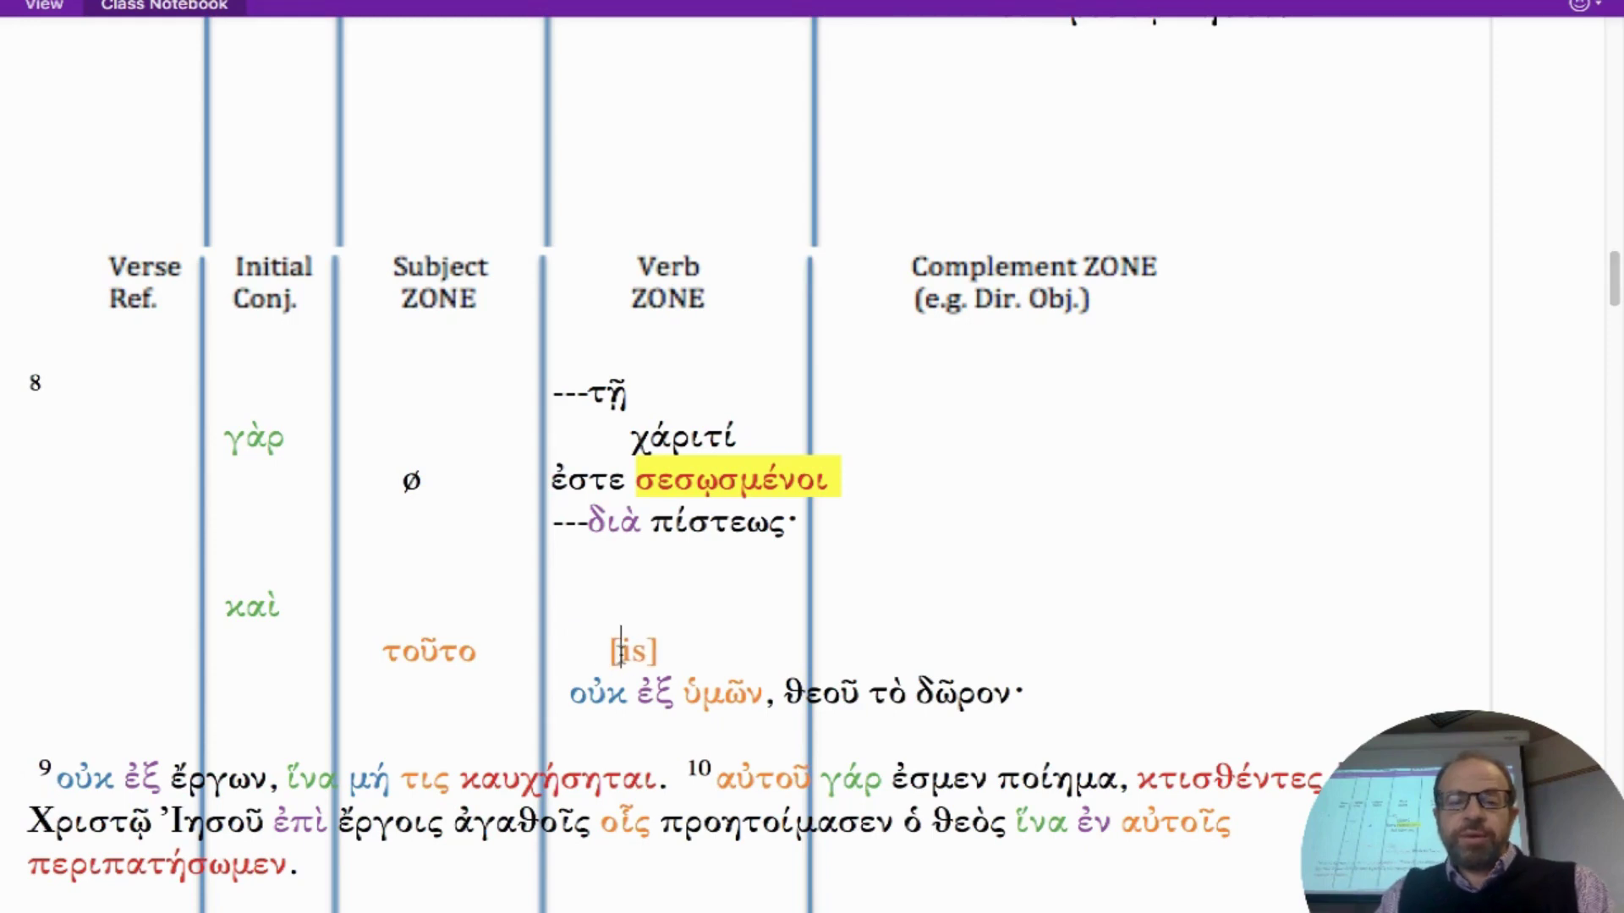
type("ø")
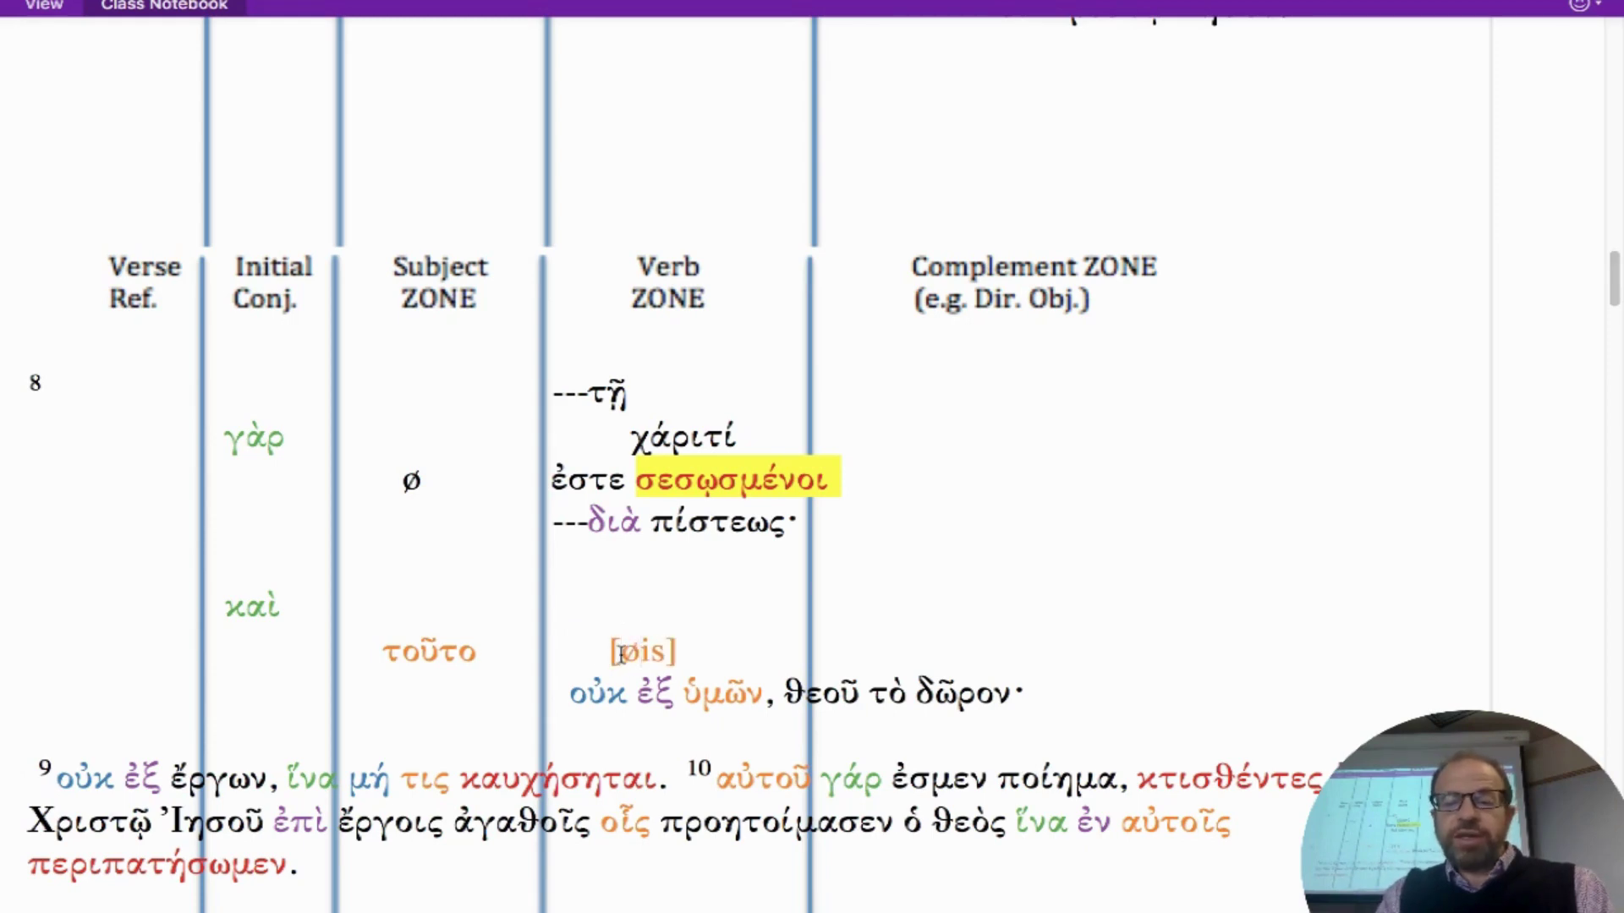
type("=")
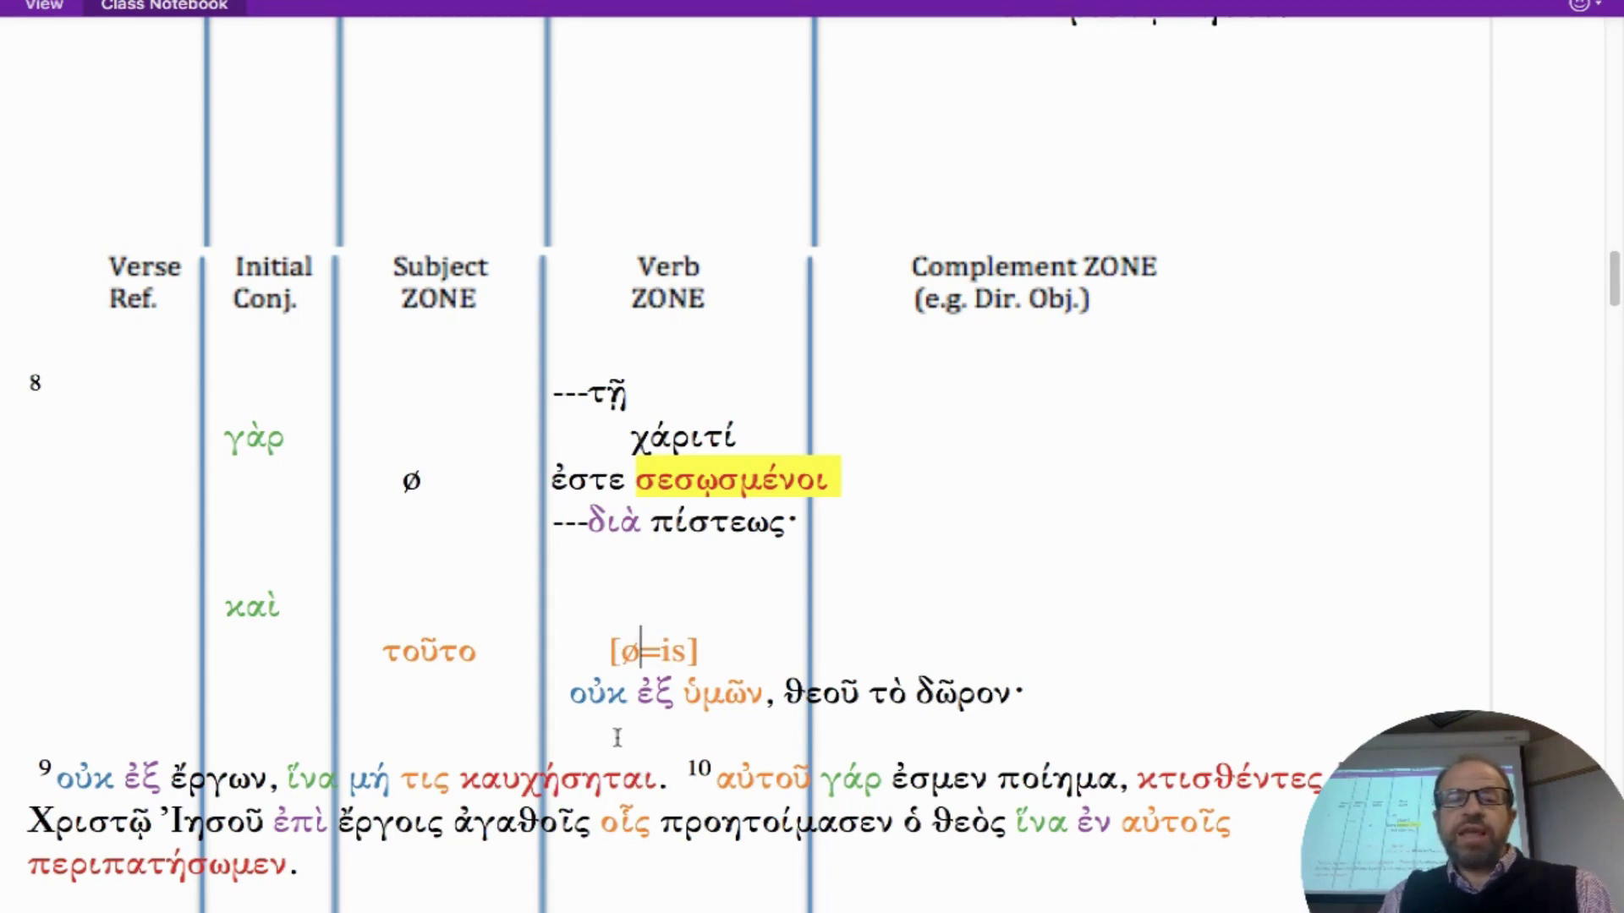
left_click(572, 697)
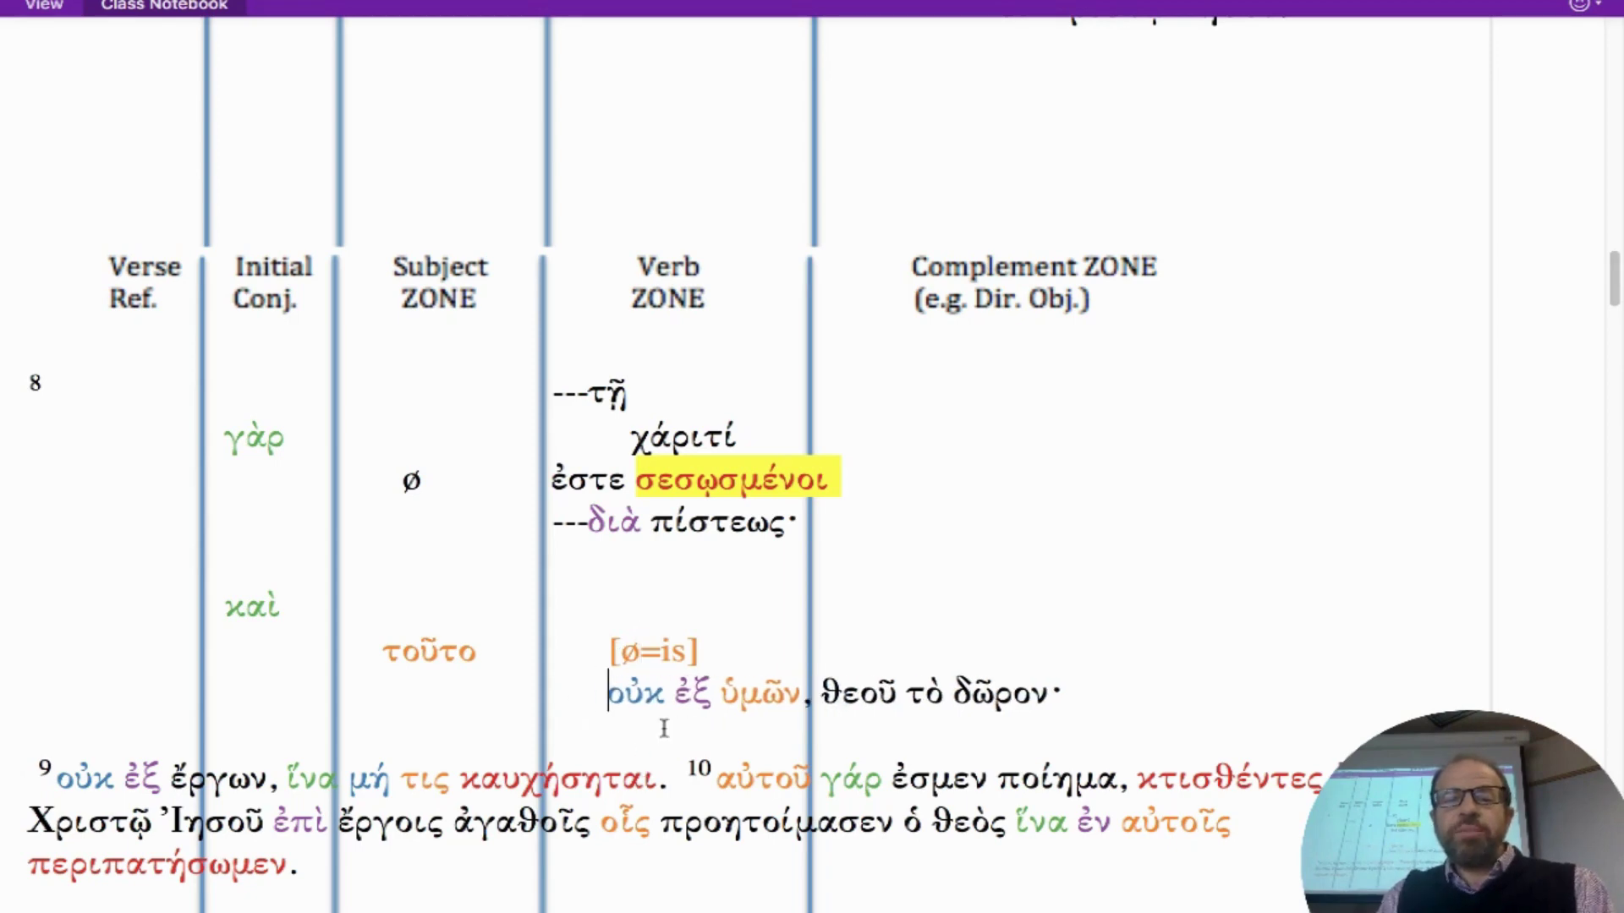
Step: Prefix οὐκ ἐξ ὑμῶν with --- and put θεοῦ τὸ δῶρον· on its own line
type("--")
key("BackSpace")
key("BackSpace")
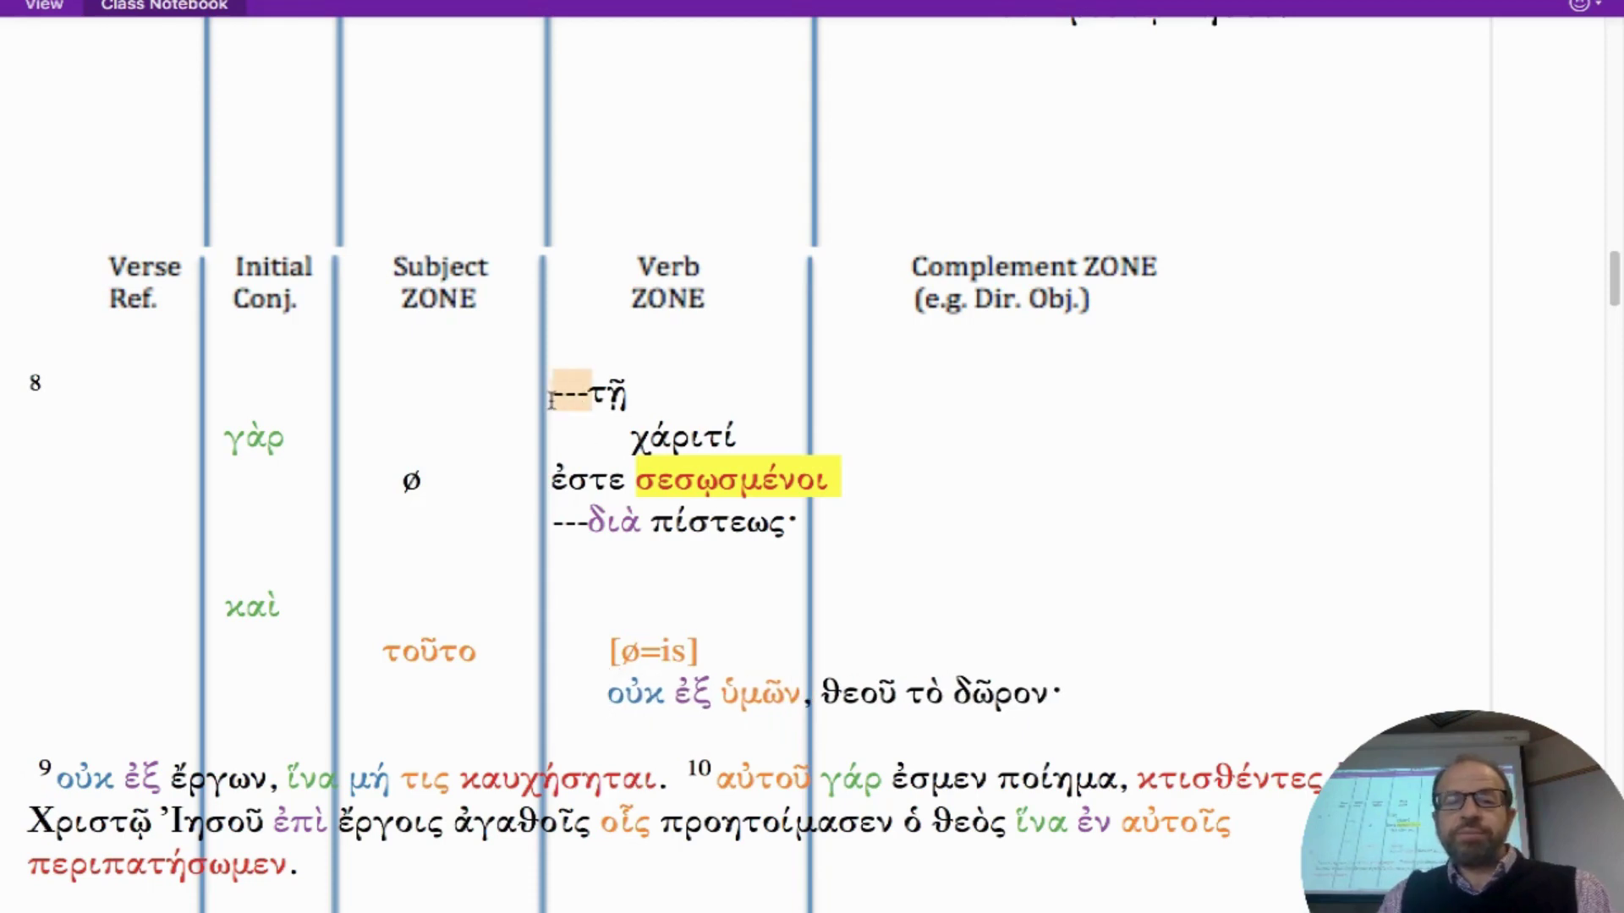
type("---")
left_click(859, 694)
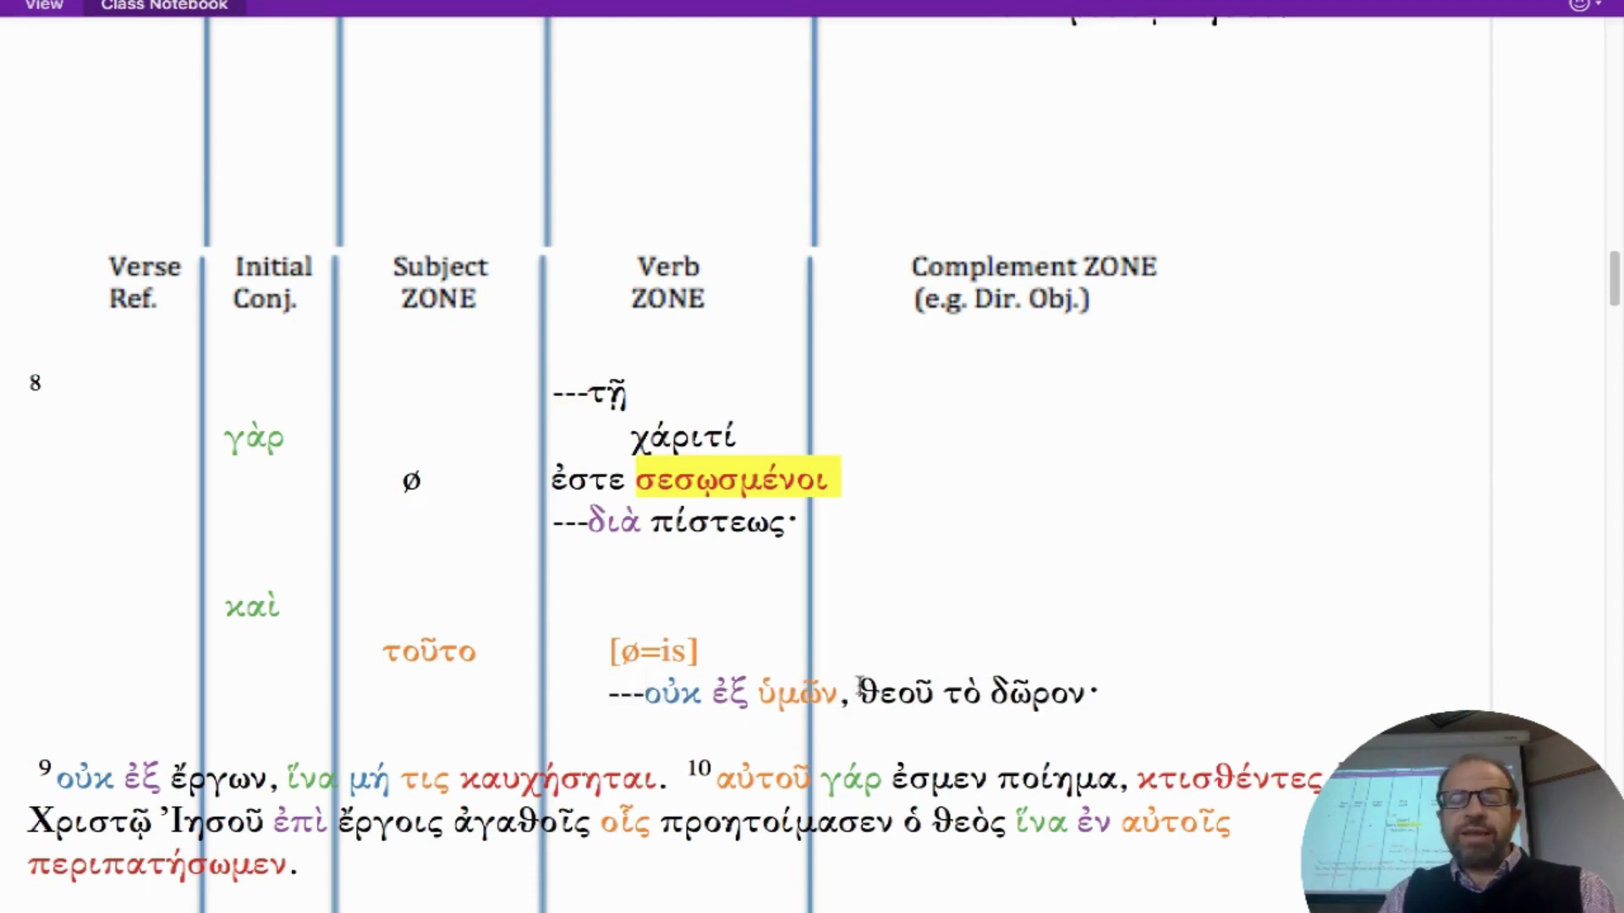
key("Return")
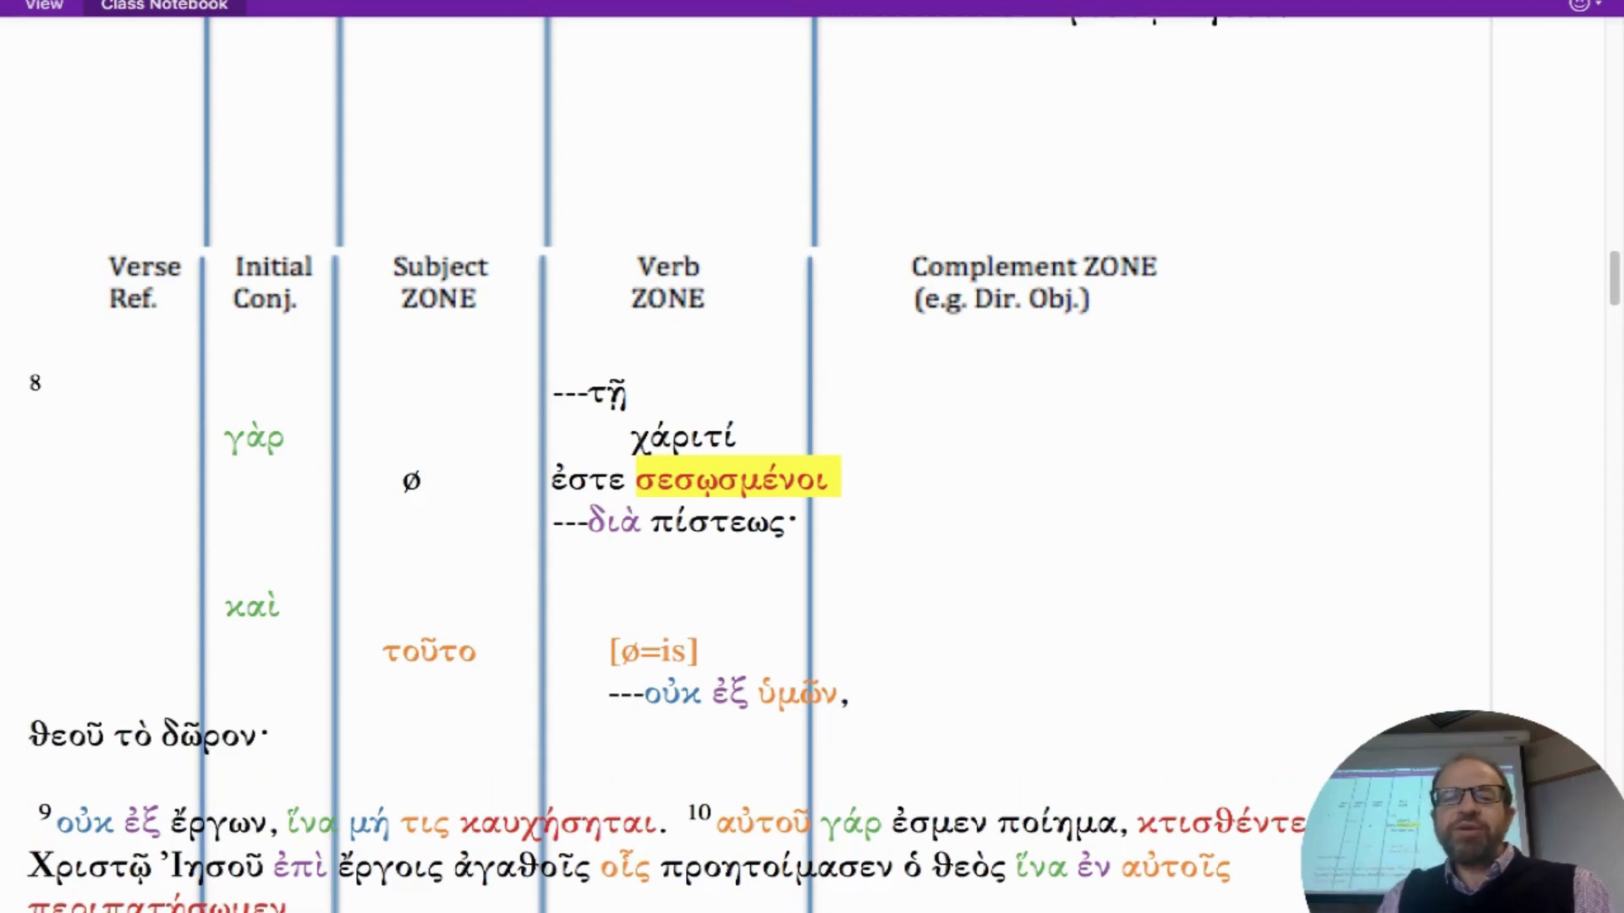
Step: Delete the extra spaces before [ø=is] and ---οὐκ ἐξ ὑμῶν so they align
left_click(584, 662)
key("Delete")
key("Delete")
key("Delete")
key("Delete")
key("Down")
key("Down")
key("Up")
key("Delete")
key("Delete")
key("Delete")
key("Delete")
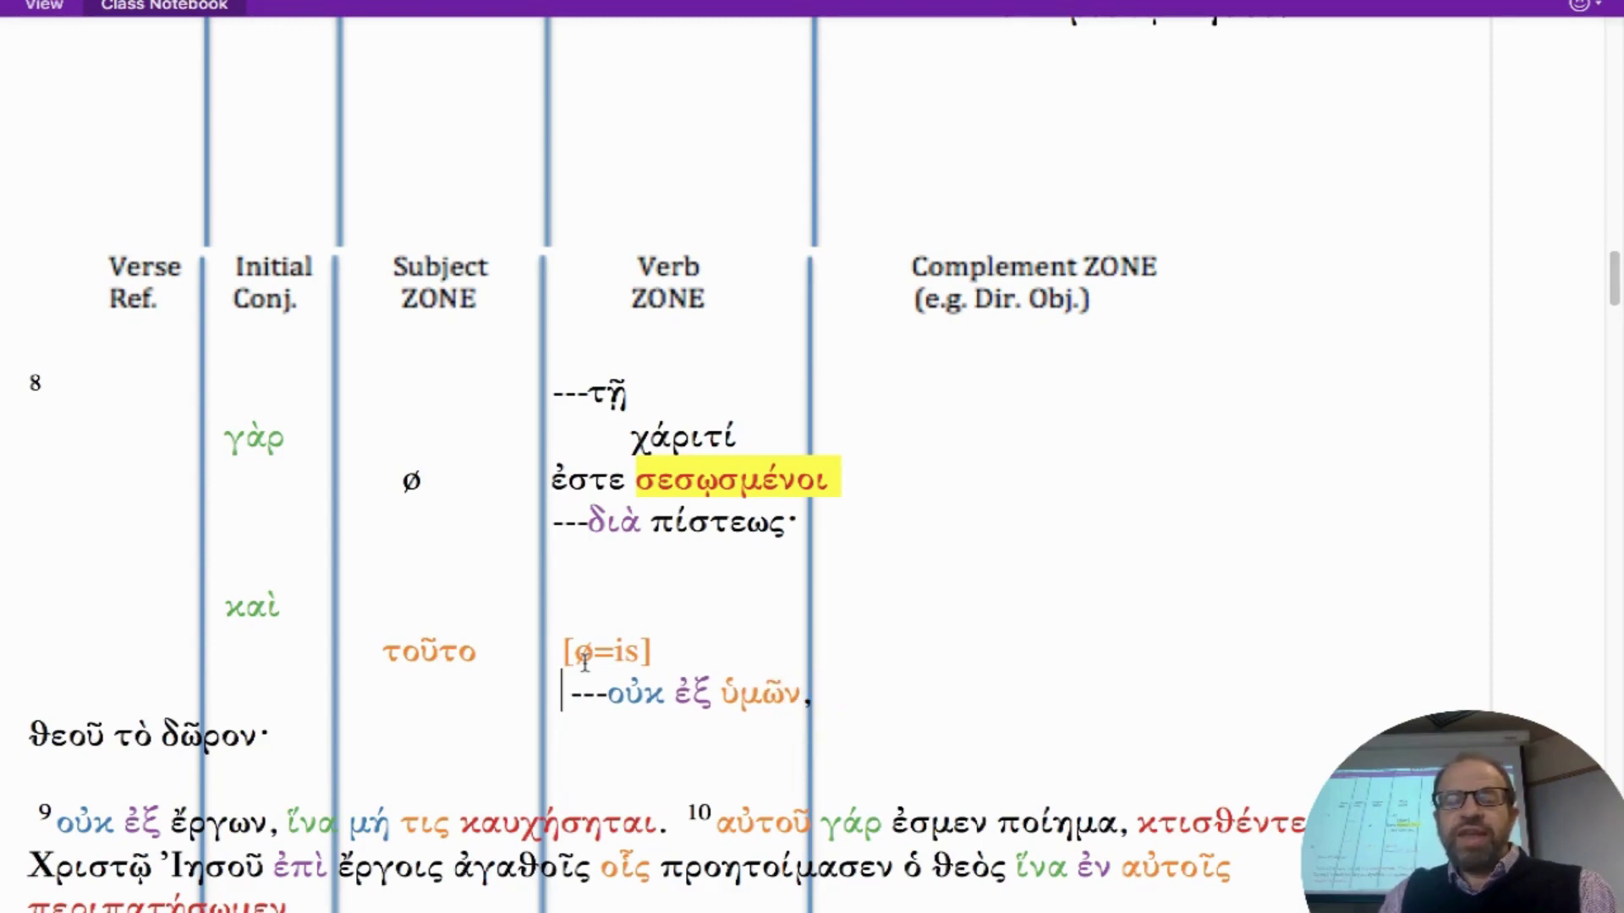
left_click_drag(825, 692, 681, 703)
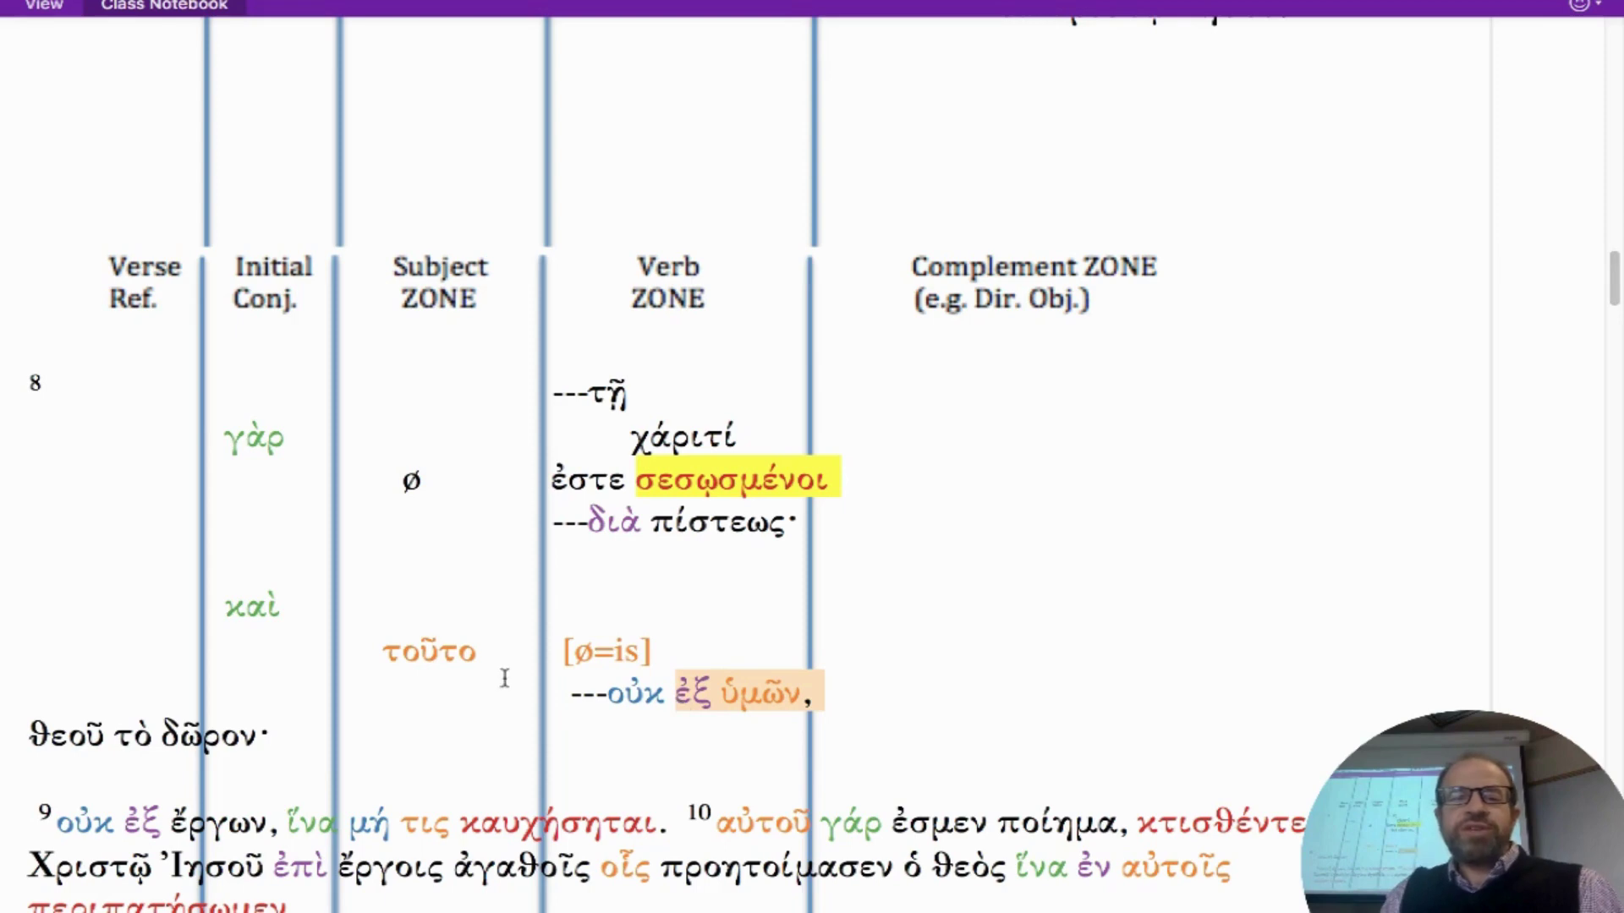
left_click_drag(476, 657, 384, 656)
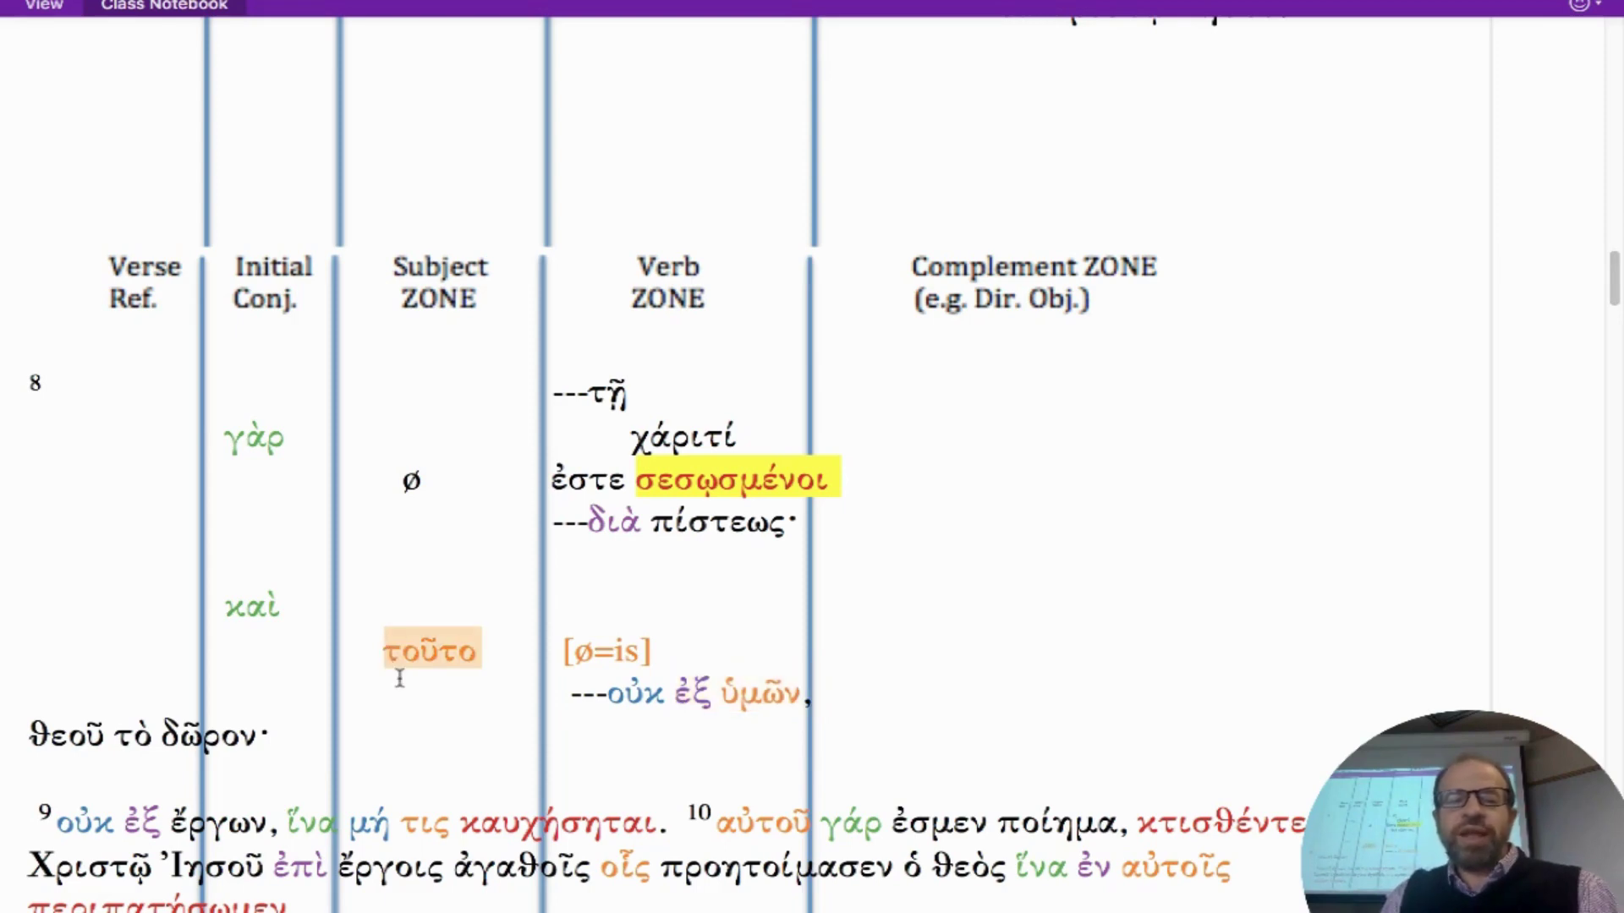
left_click(474, 653)
left_click_drag(475, 652, 449, 651)
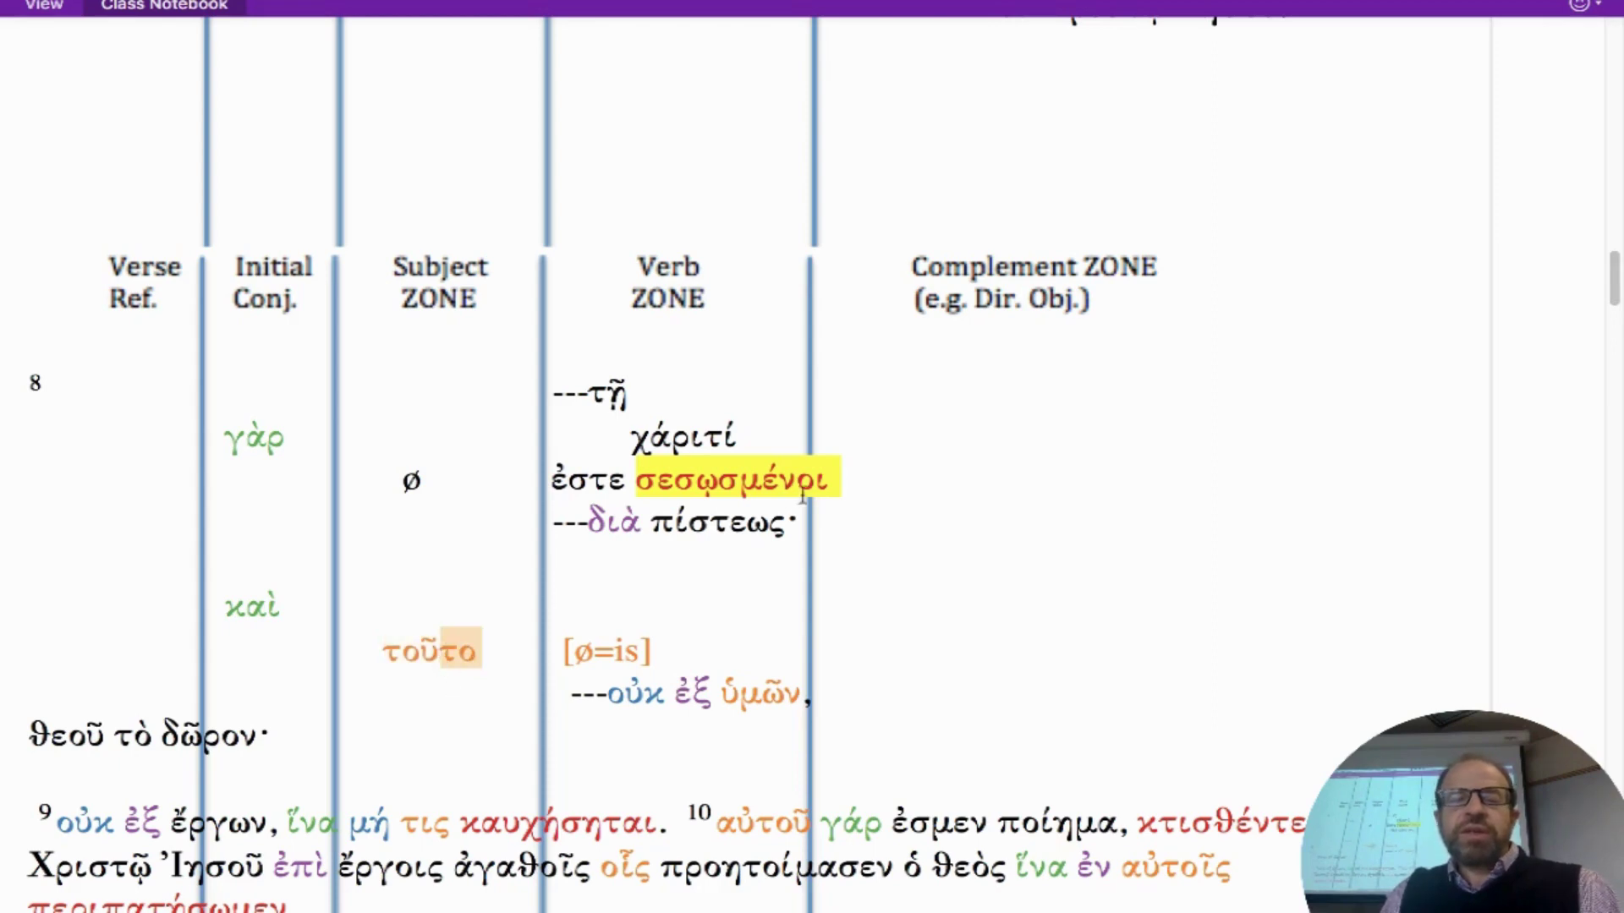
left_click_drag(788, 525, 660, 526)
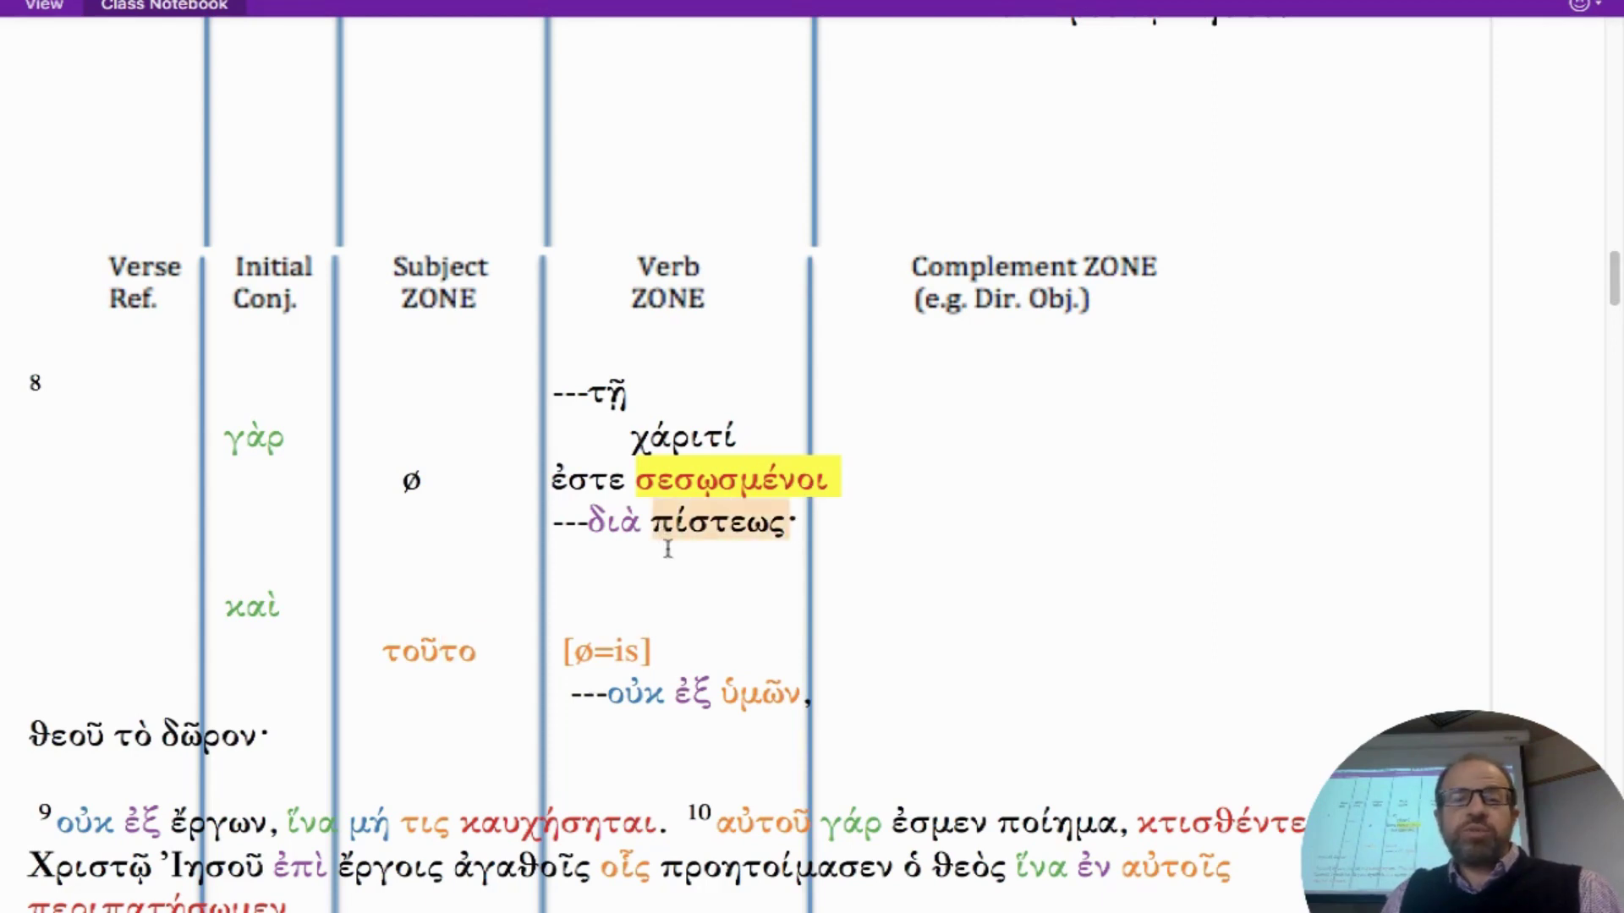
left_click(667, 548)
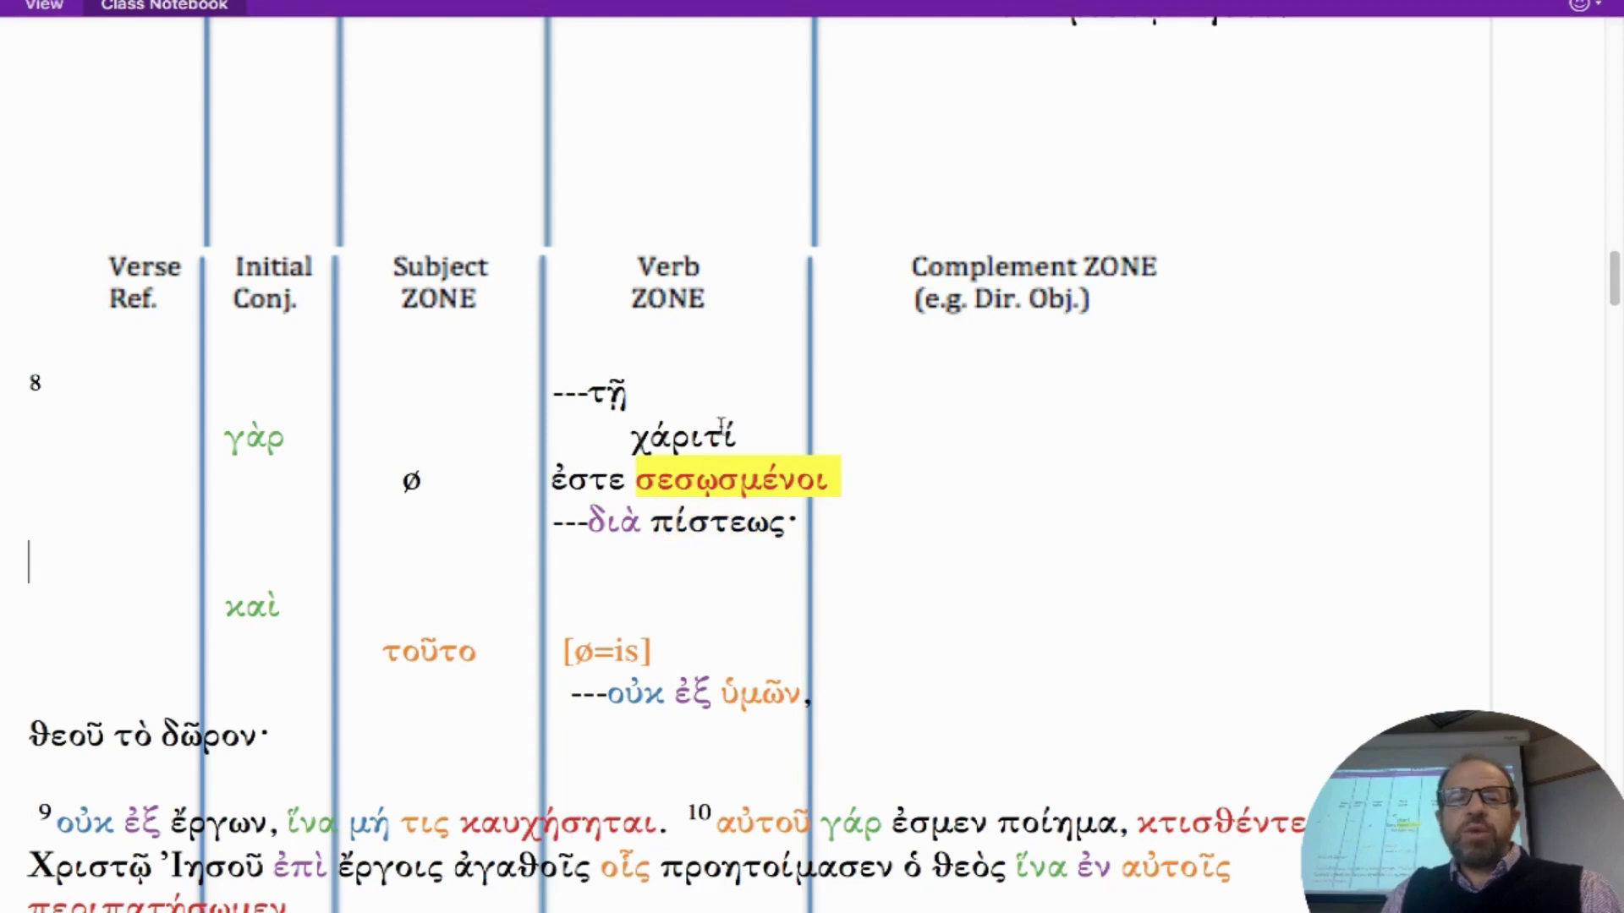
left_click_drag(739, 434, 638, 448)
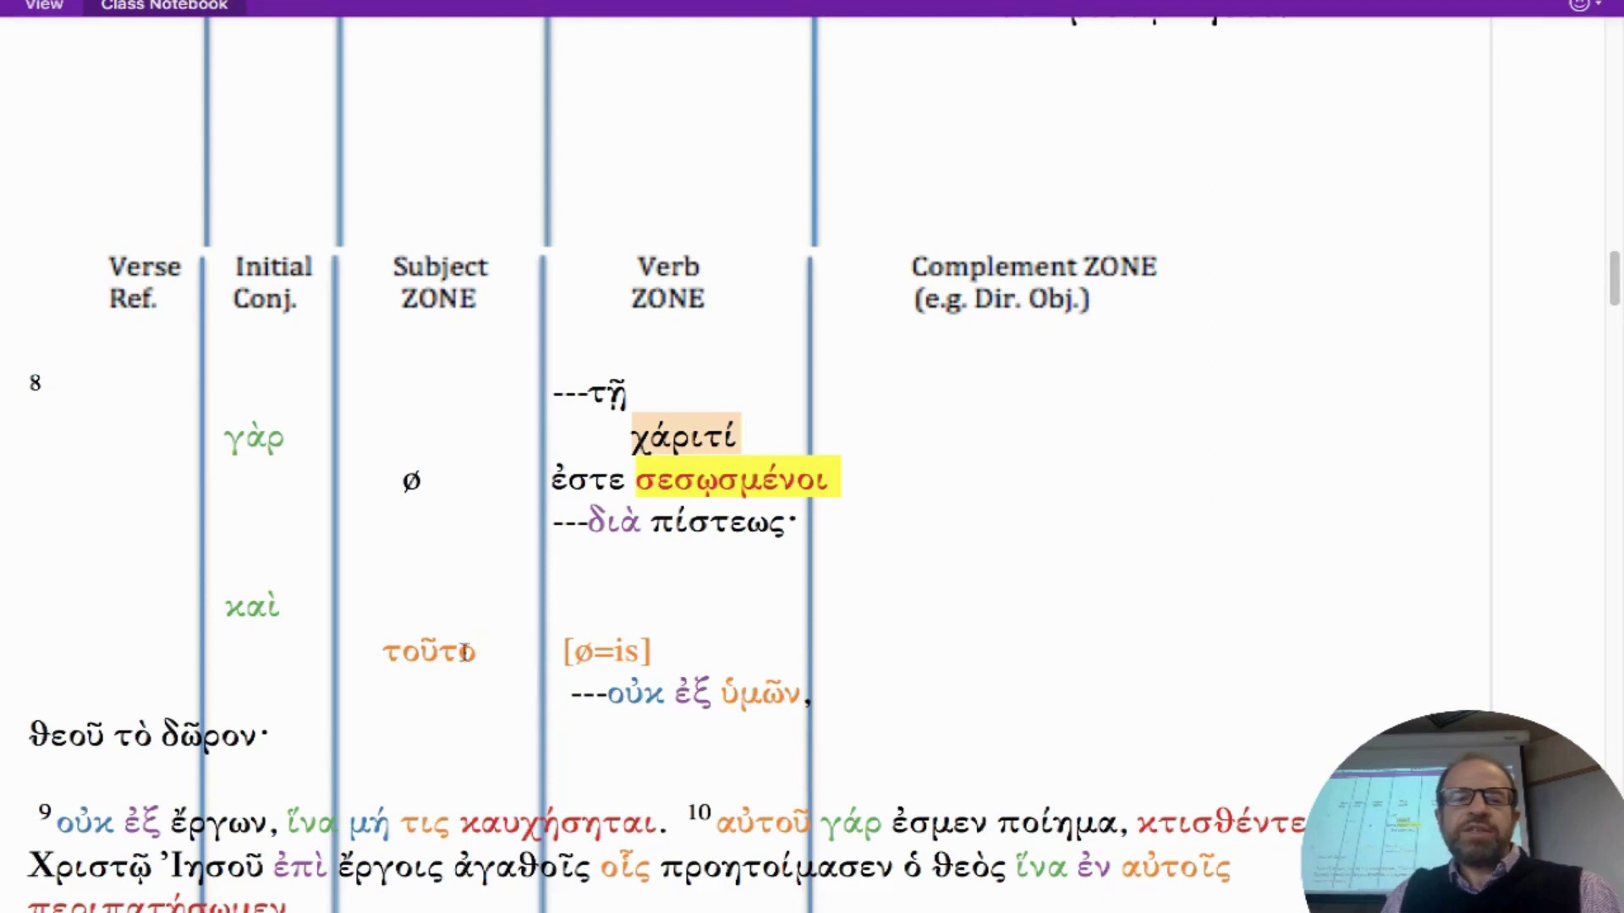
left_click_drag(479, 651, 386, 654)
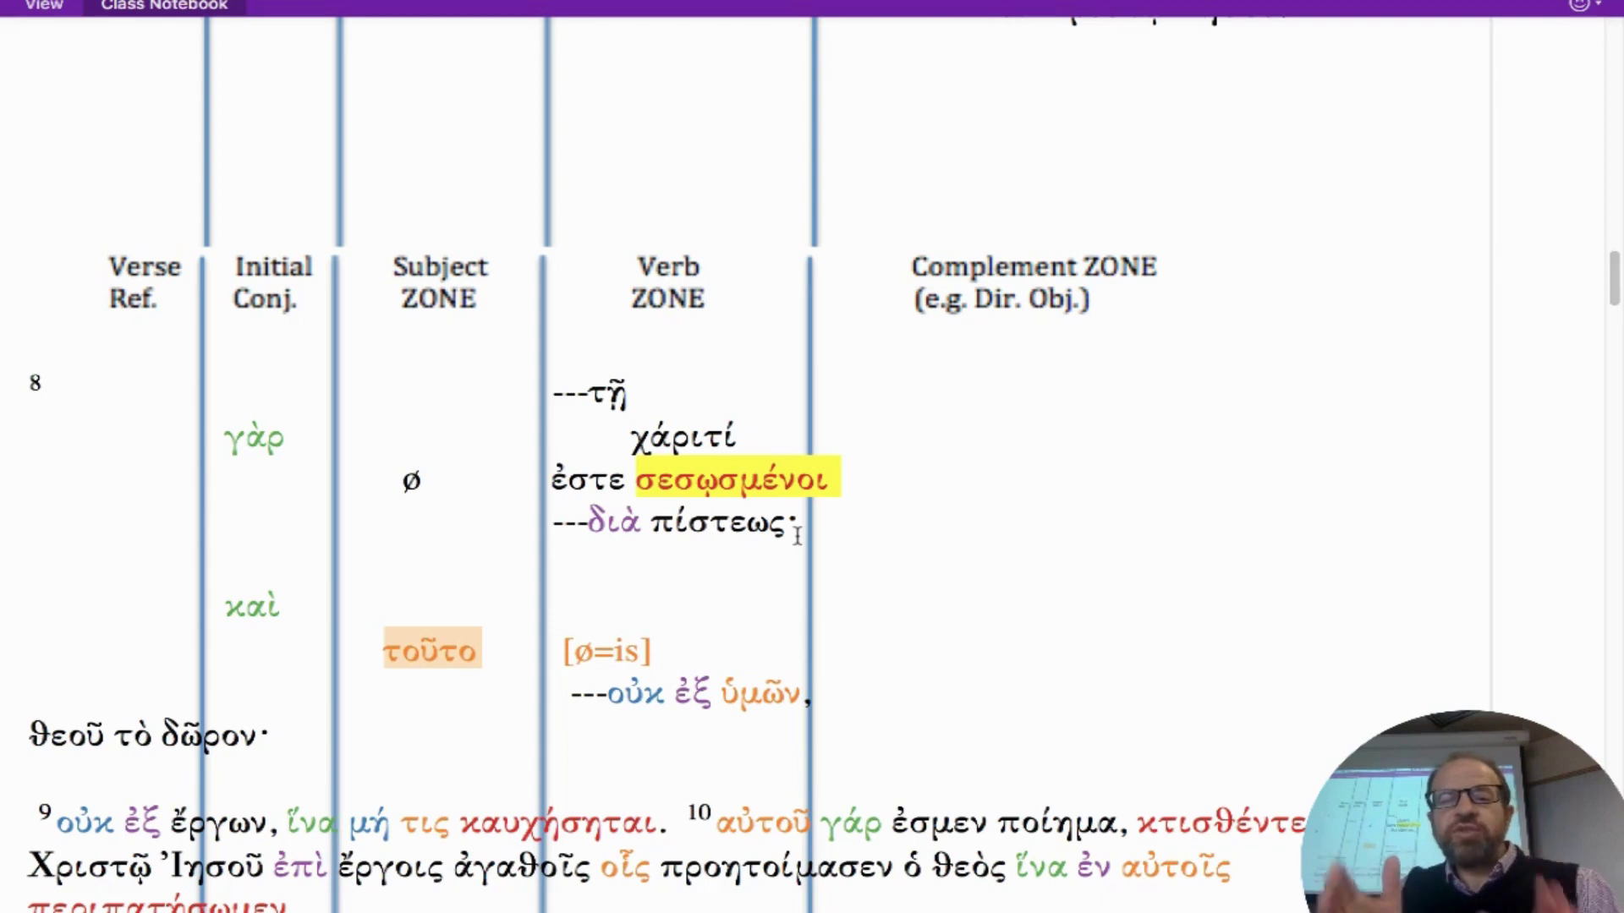
Step: Split θεοῦ and τὸ δῶρον· onto separate lines, aligning θεοῦ under ---οὐκ
left_click(27, 732)
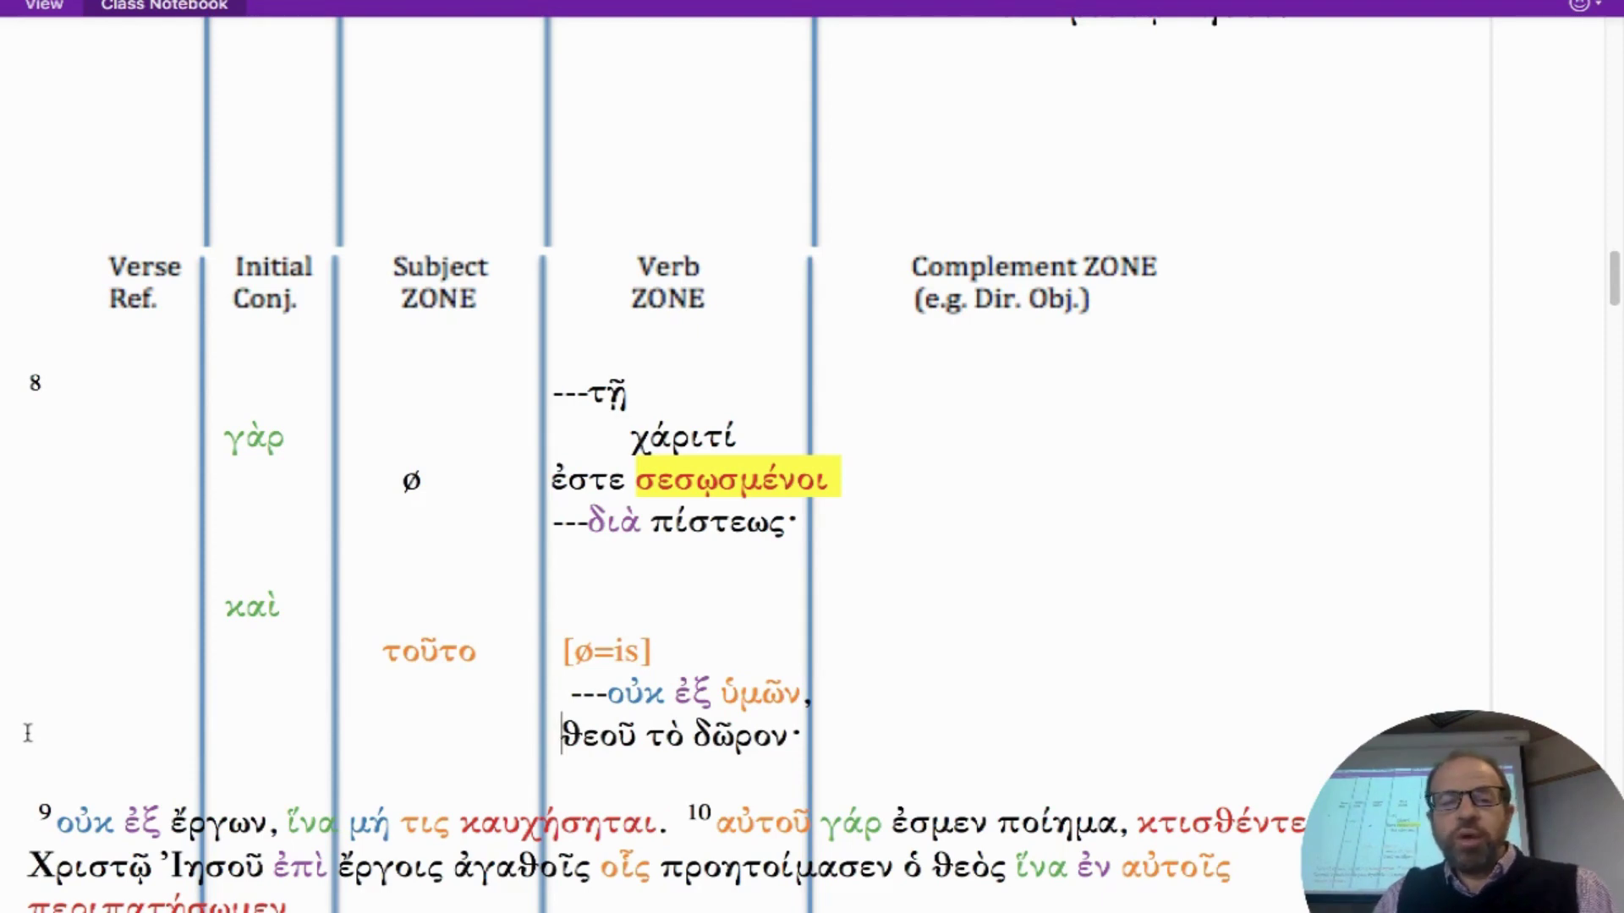
key("Return")
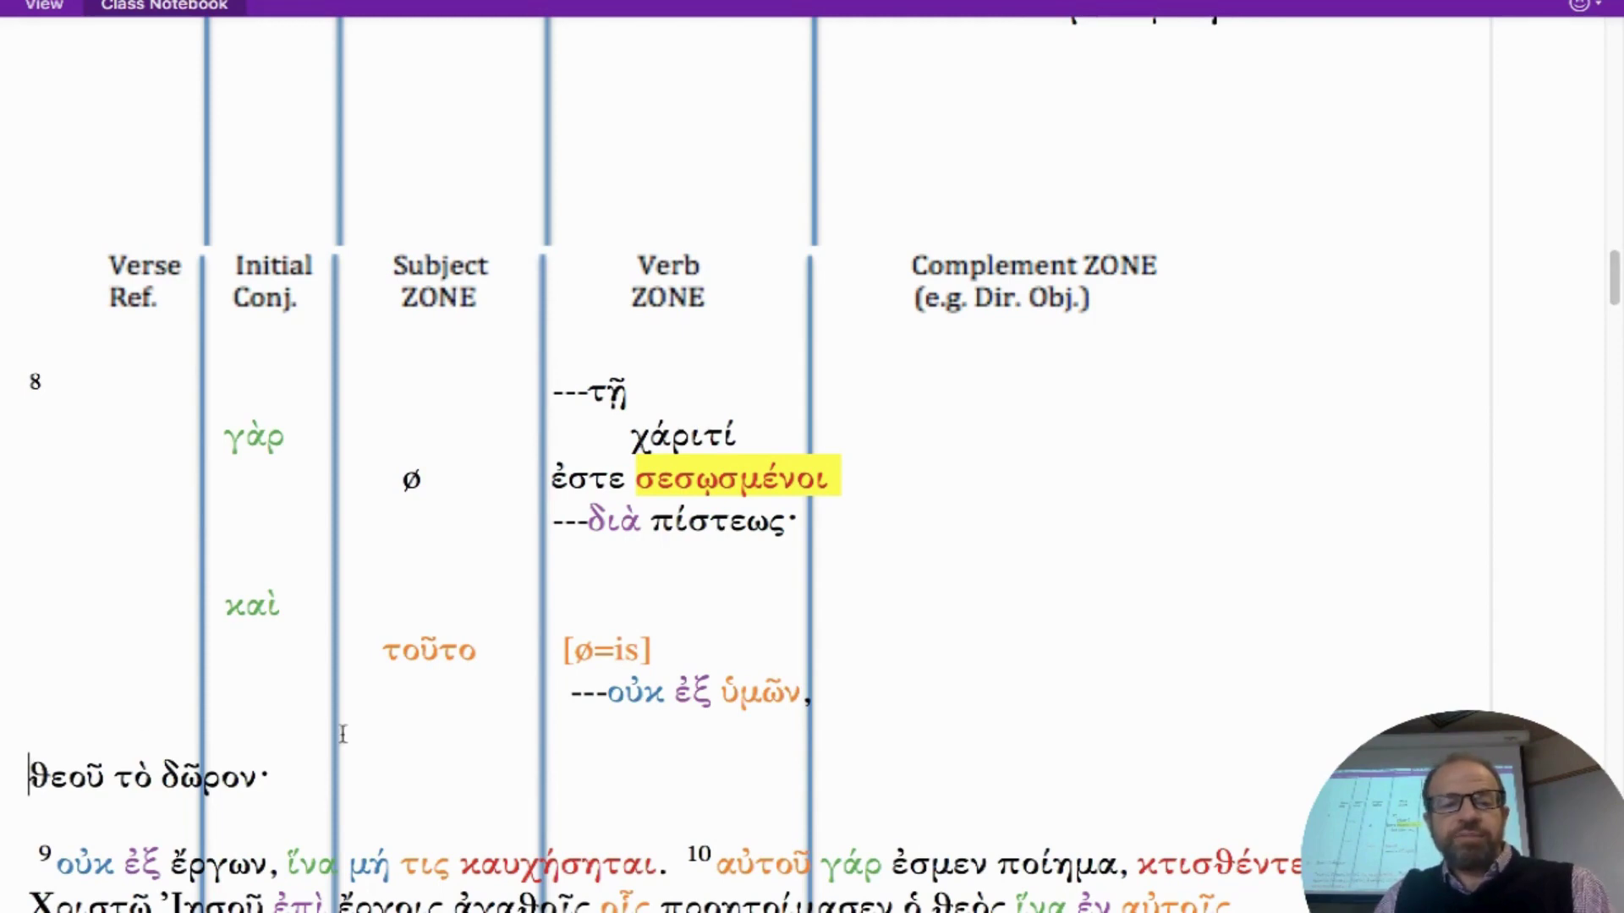
left_click_drag(569, 692, 21, 689)
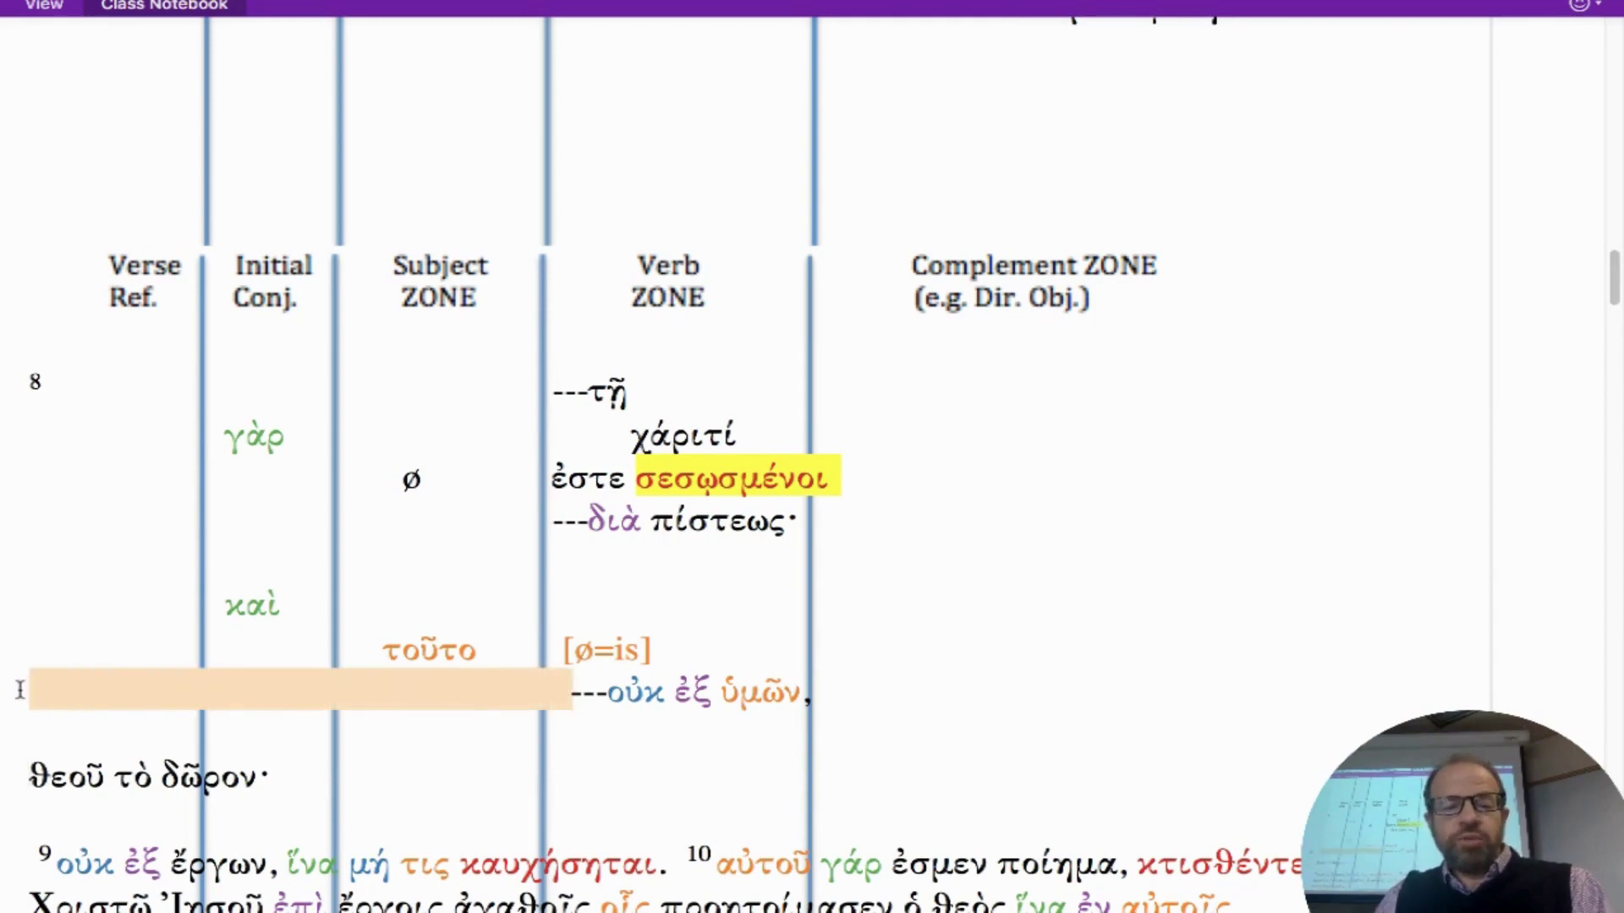
left_click(22, 771)
key("ctrl+v")
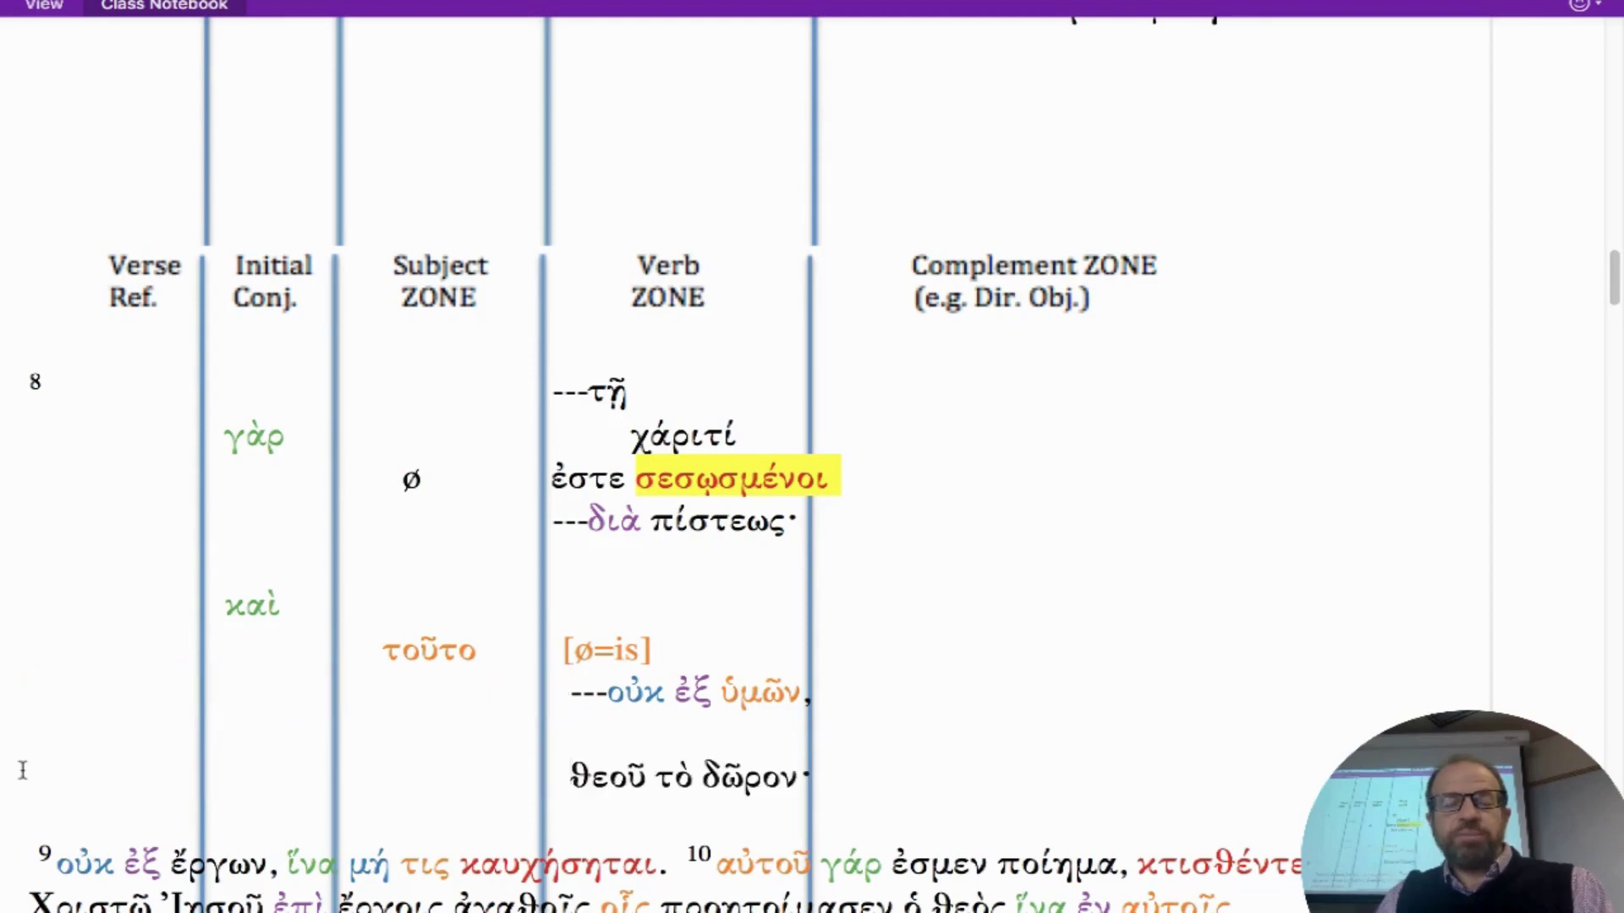
left_click(647, 774)
key("Return")
scroll(647, 761, "down", 1)
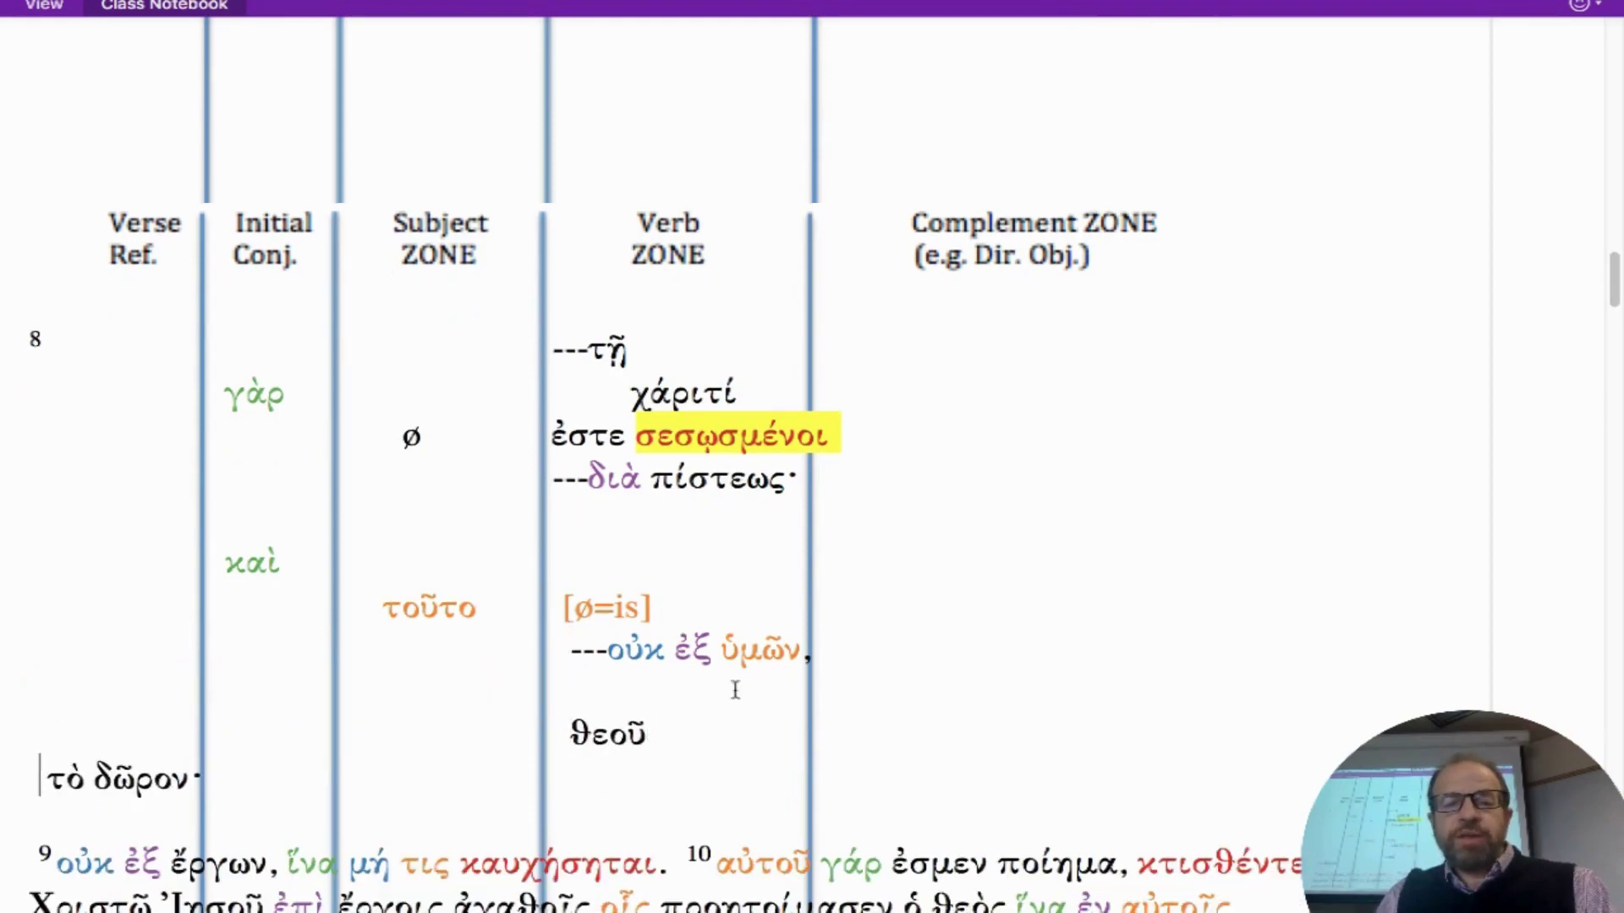
Step: Add the implied verb [ø = is] above θεοῦ and the subject [it in the Subject ZONE
left_click(621, 684)
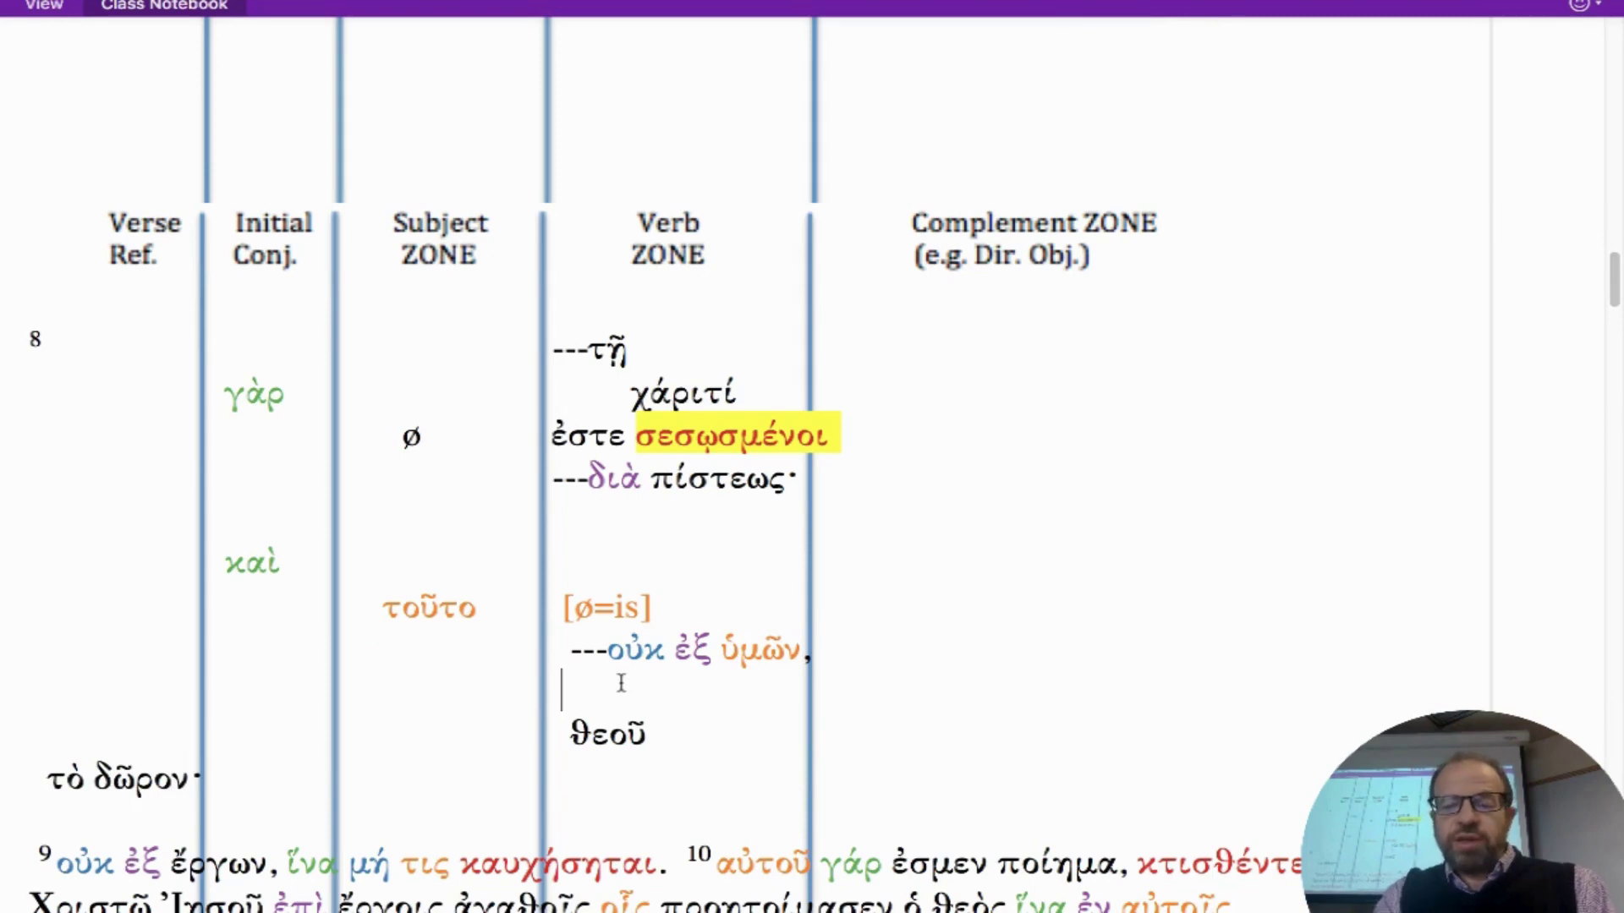
type("ø = is")
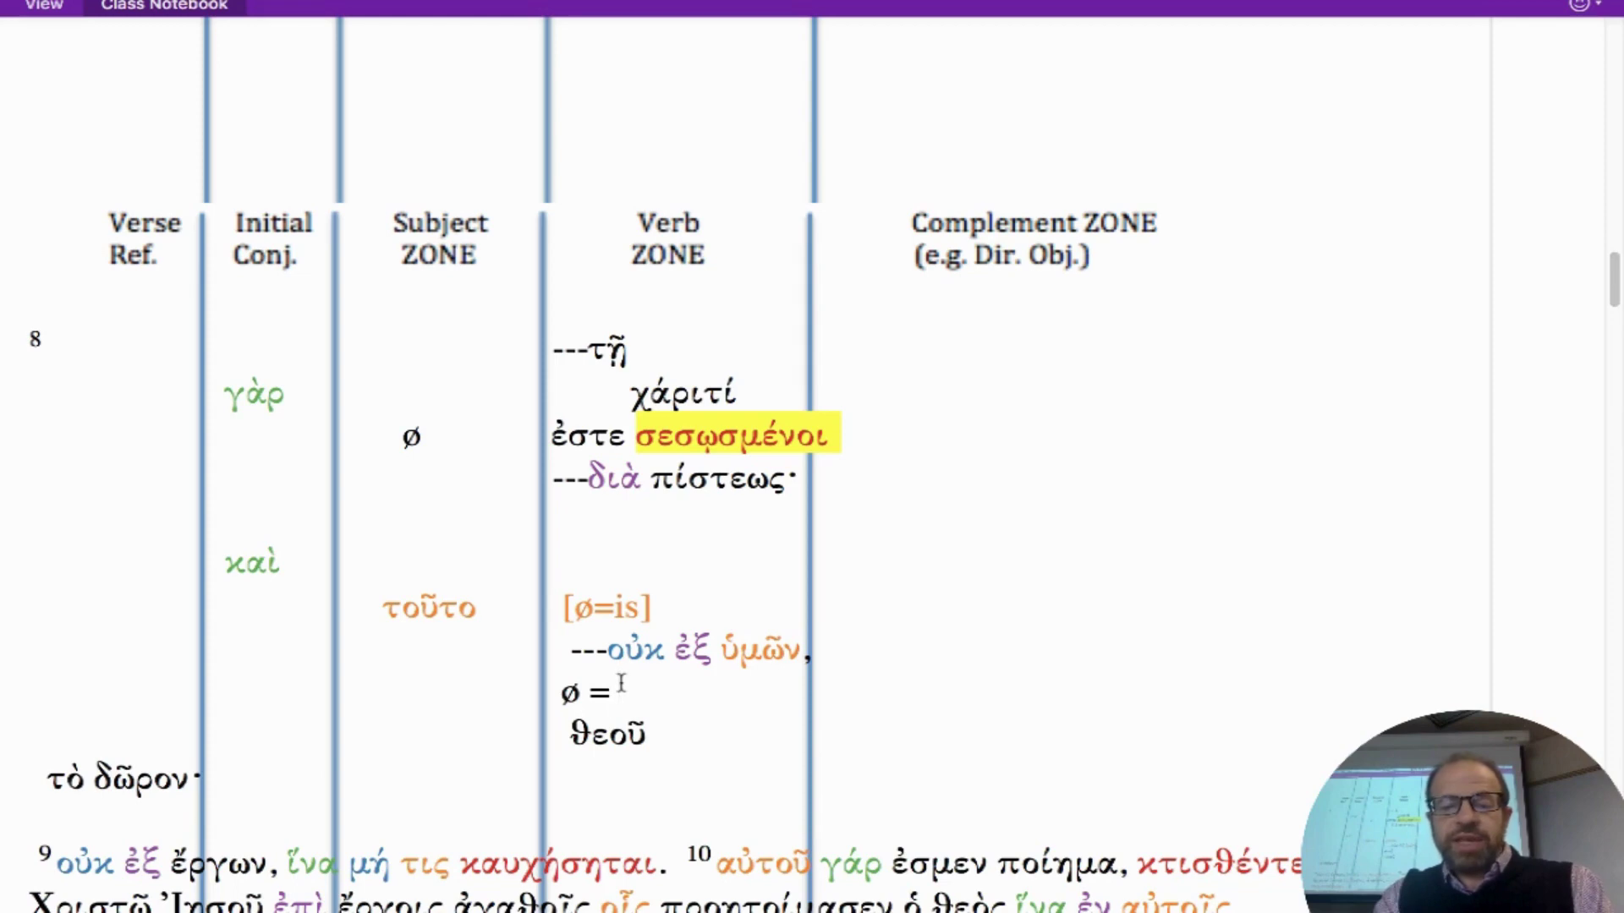
type("]")
key("Home")
type("[")
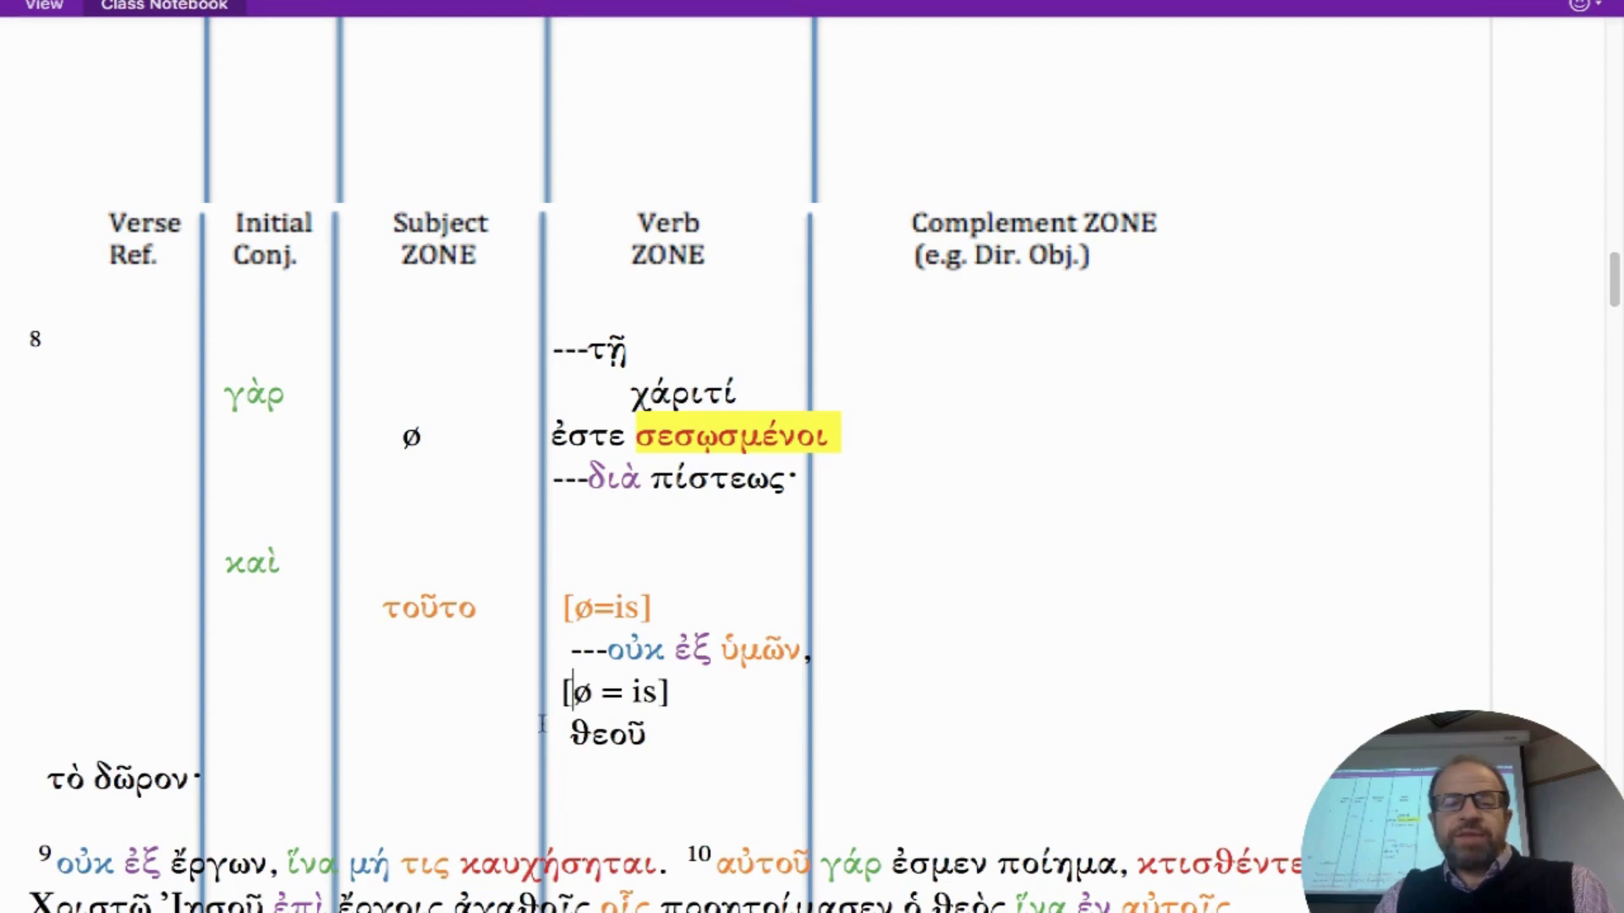
left_click(396, 697)
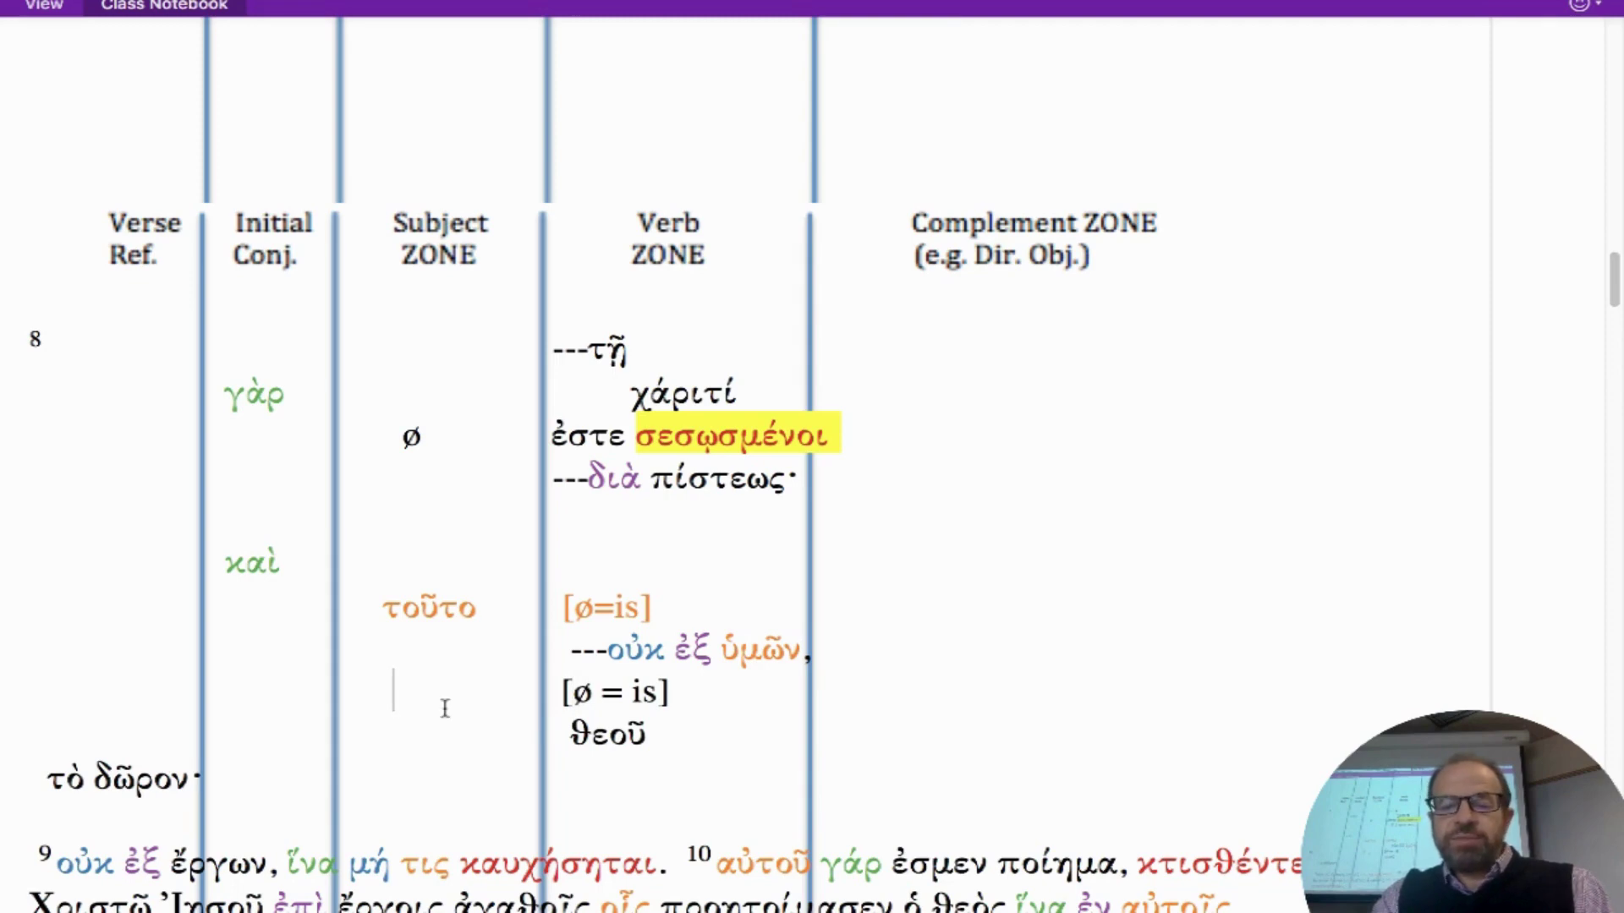
type("i")
key("BackSpace")
type("[it]")
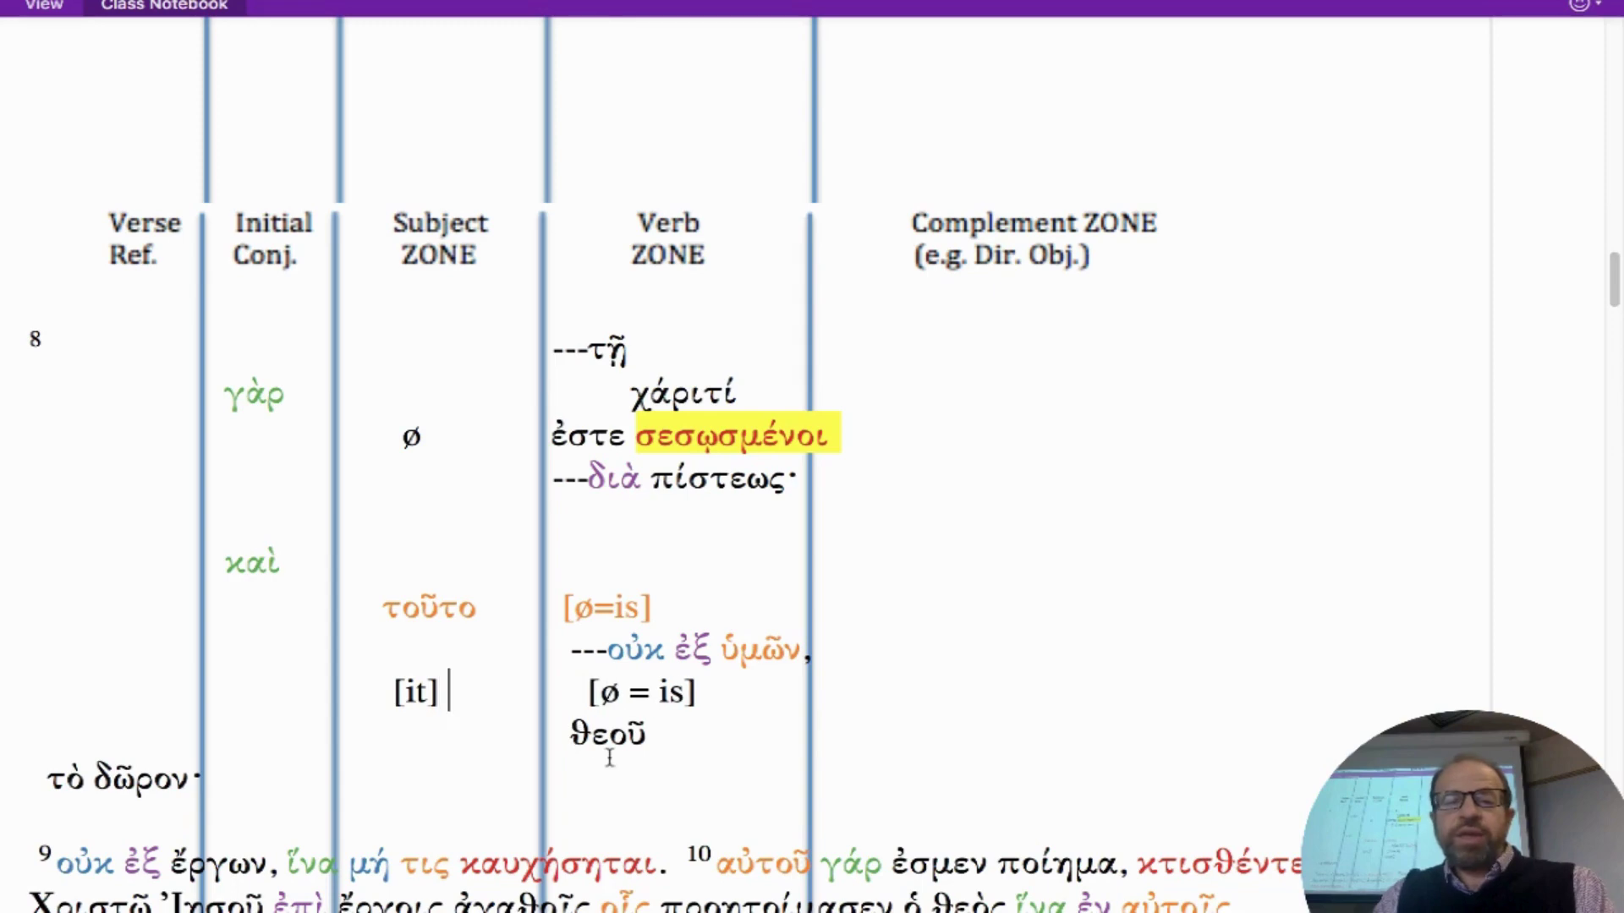
key("BackSpace")
key("BackSpace")
left_click(49, 780)
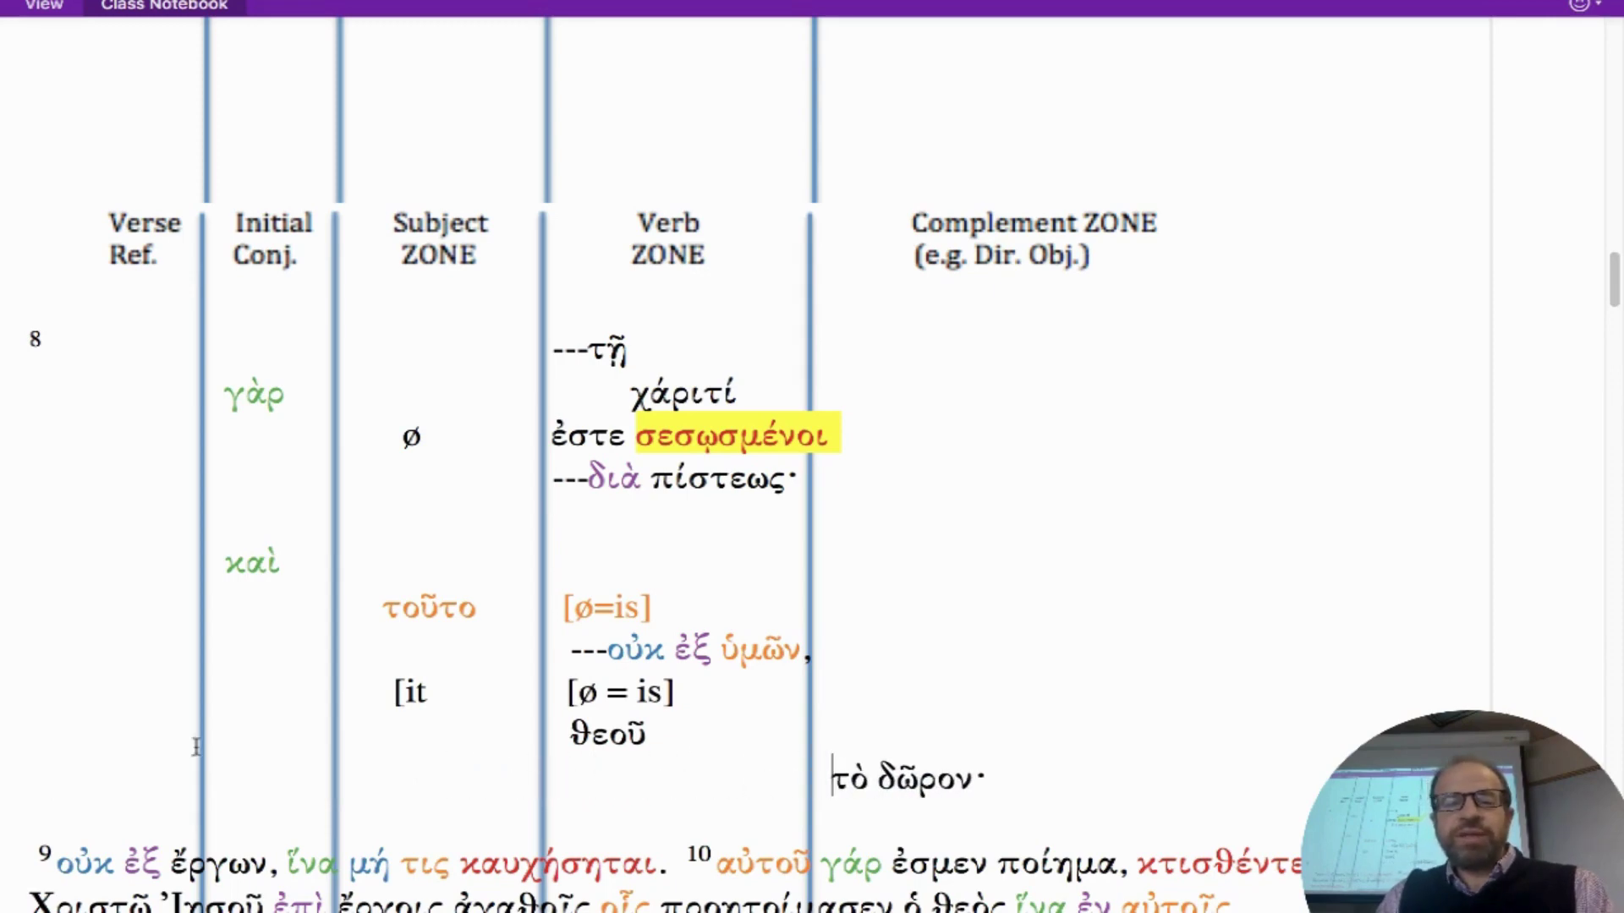
Step: Prefix θεοῦ with --- and select the phrase τὸ δῶρον· in the Complement ZONE
left_click(567, 732)
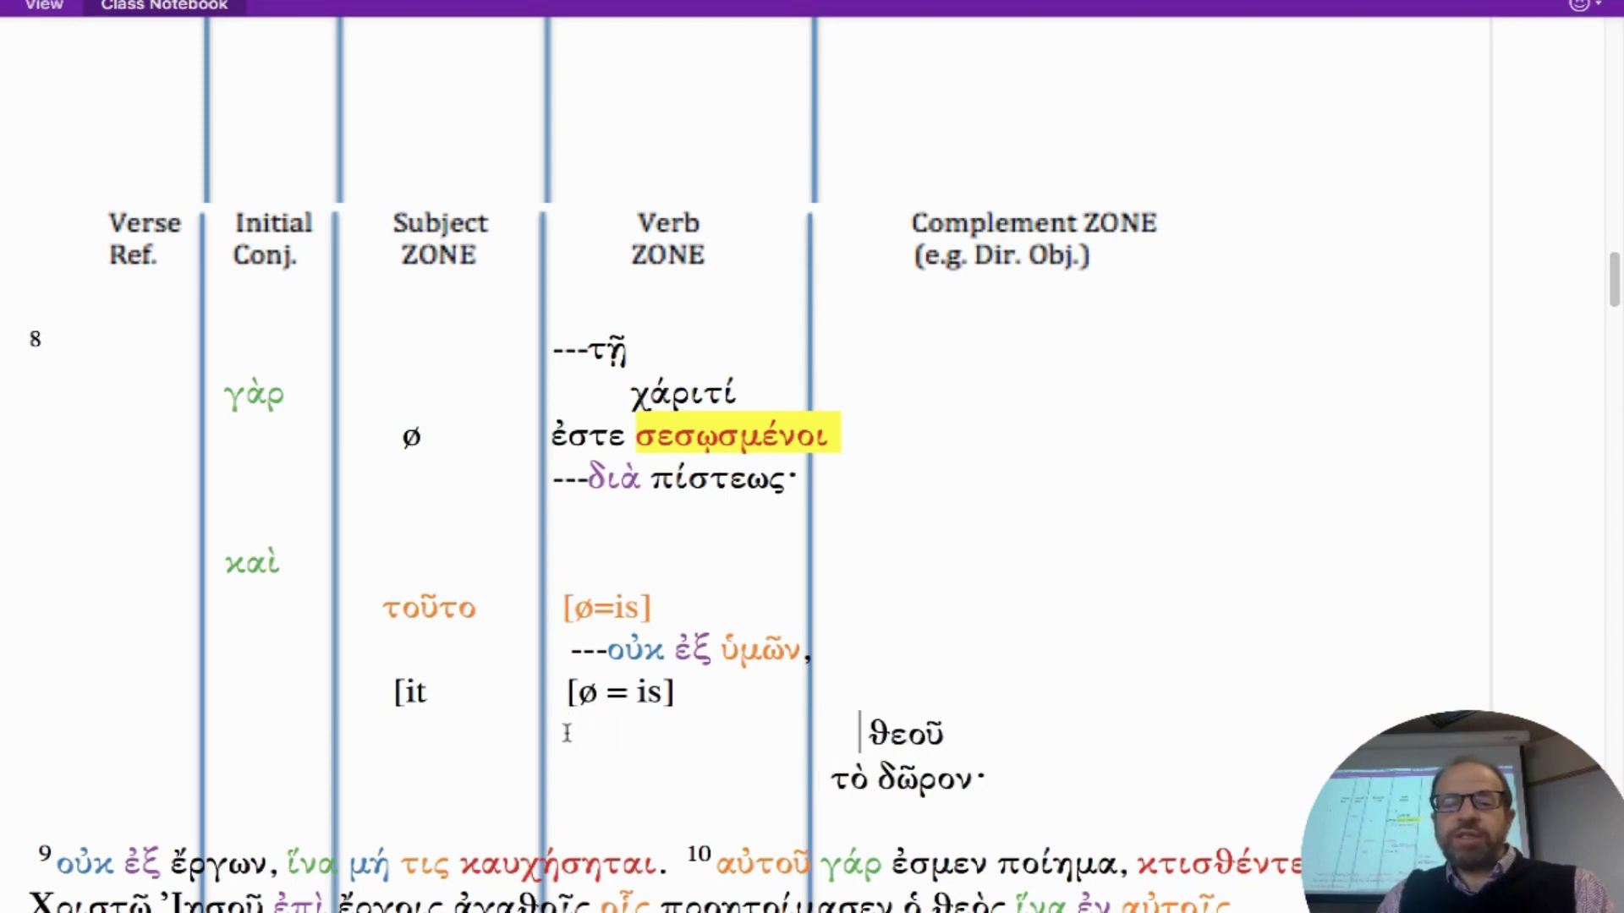
type("--")
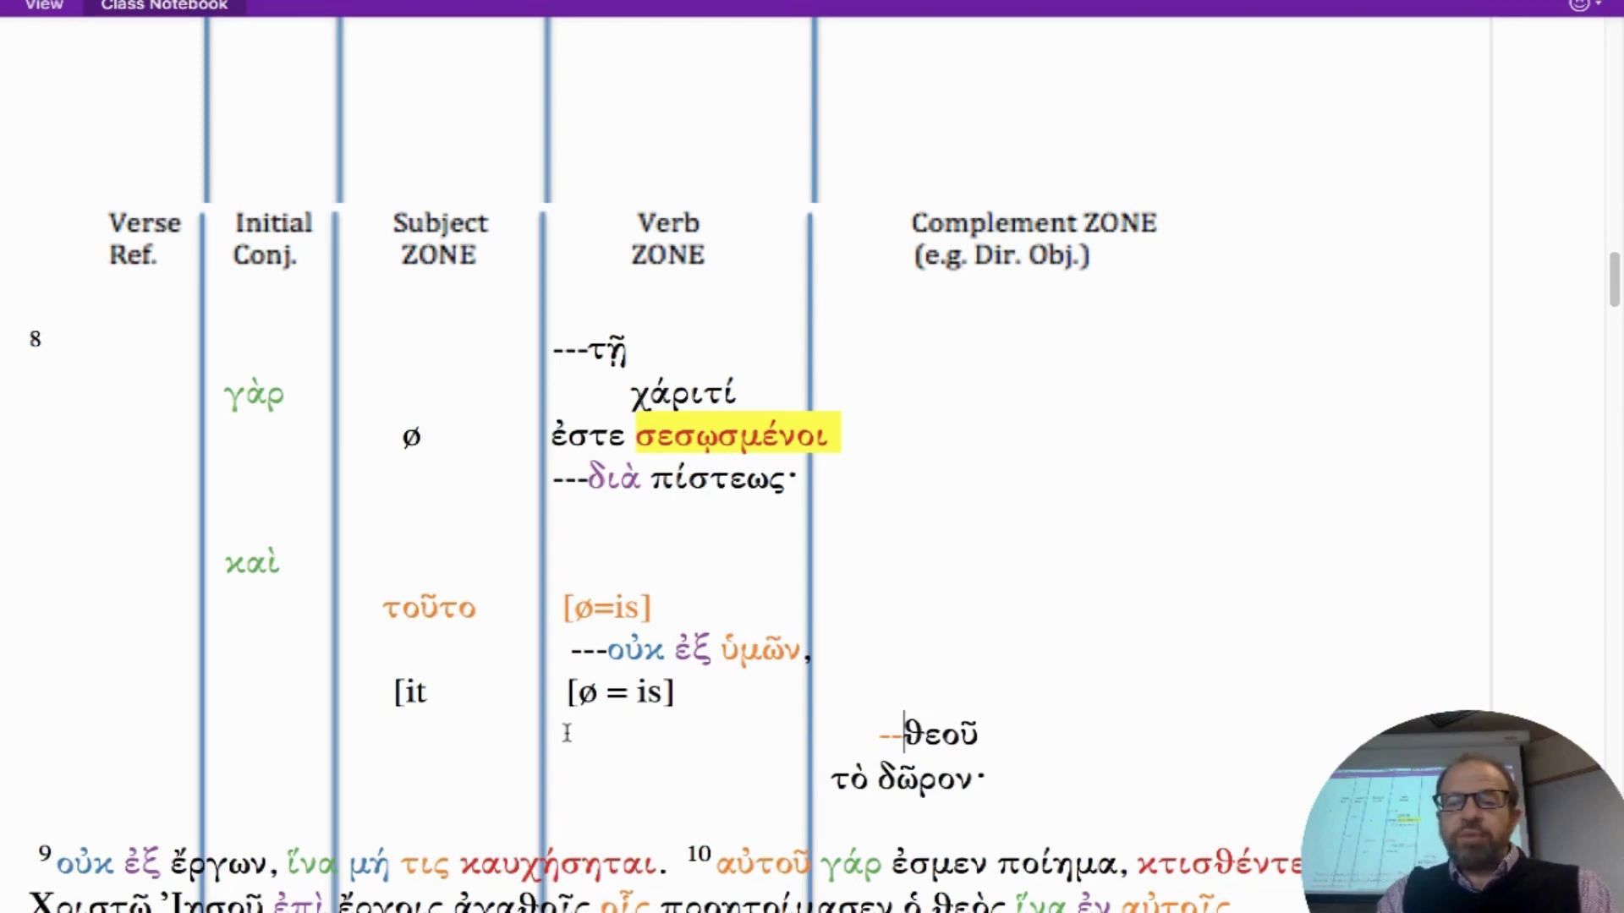
type("-")
left_click_drag(974, 779, 877, 735)
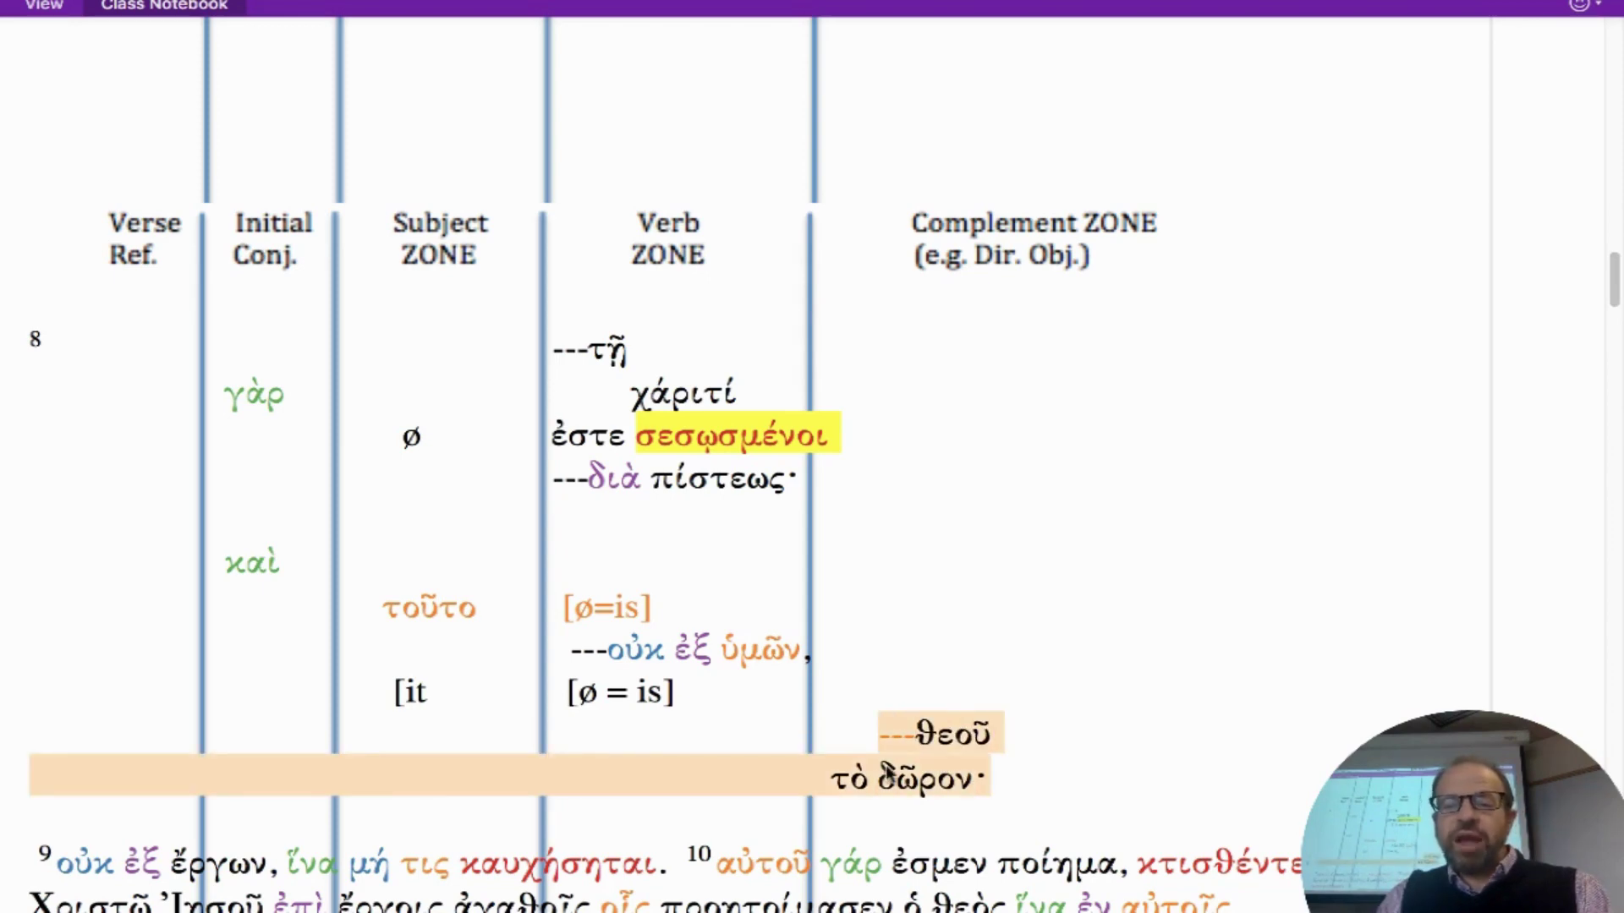
left_click(942, 734)
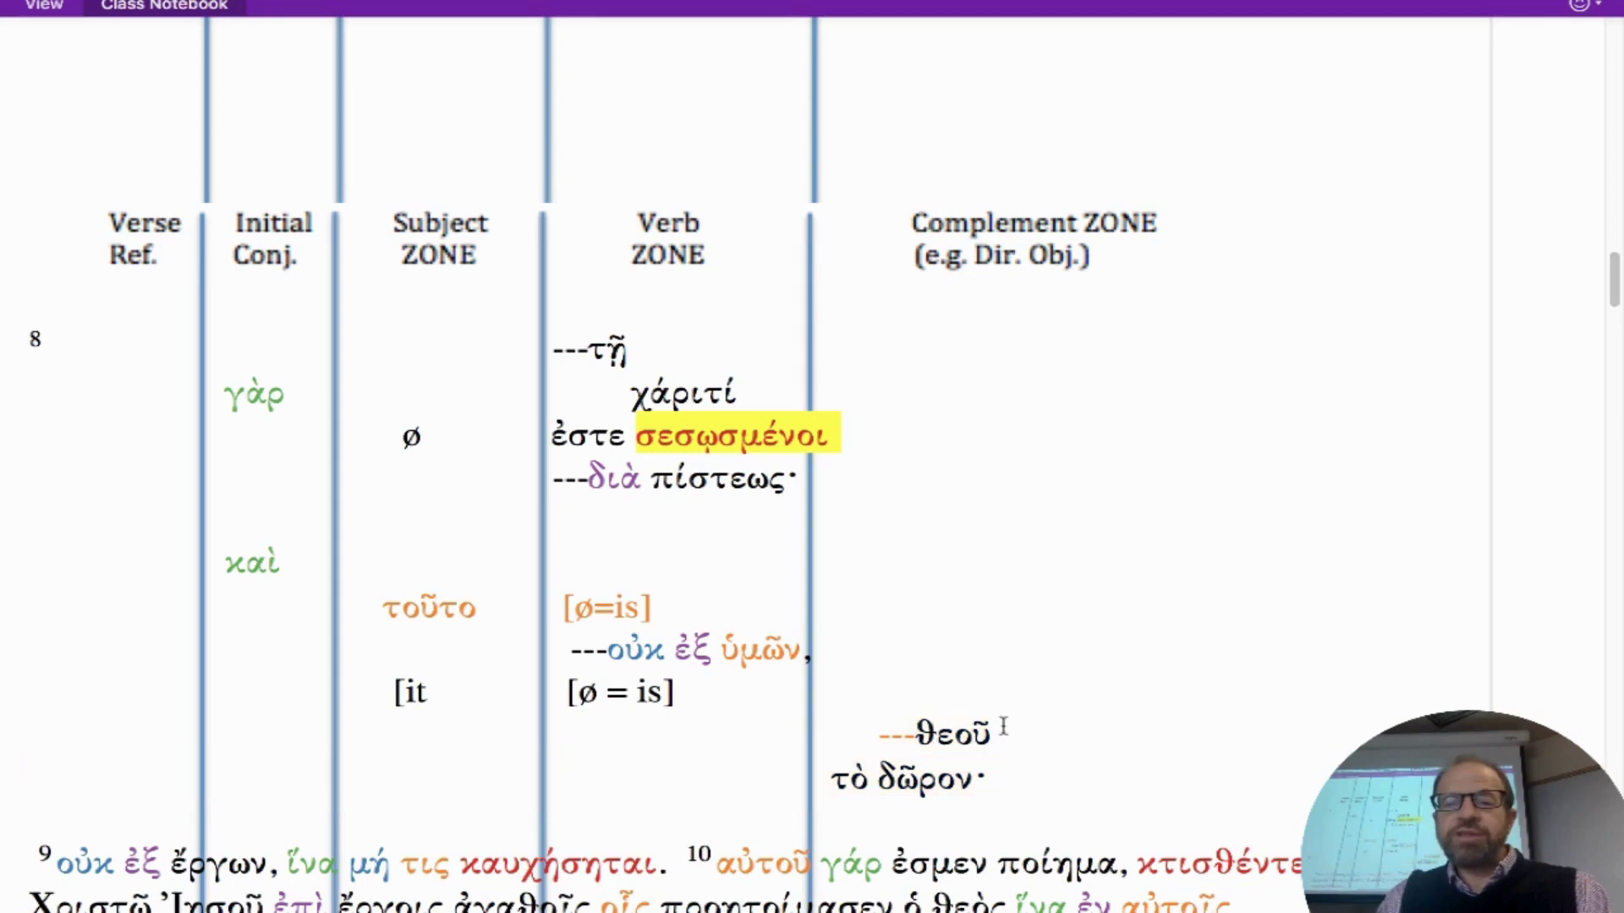
left_click_drag(1003, 728, 909, 728)
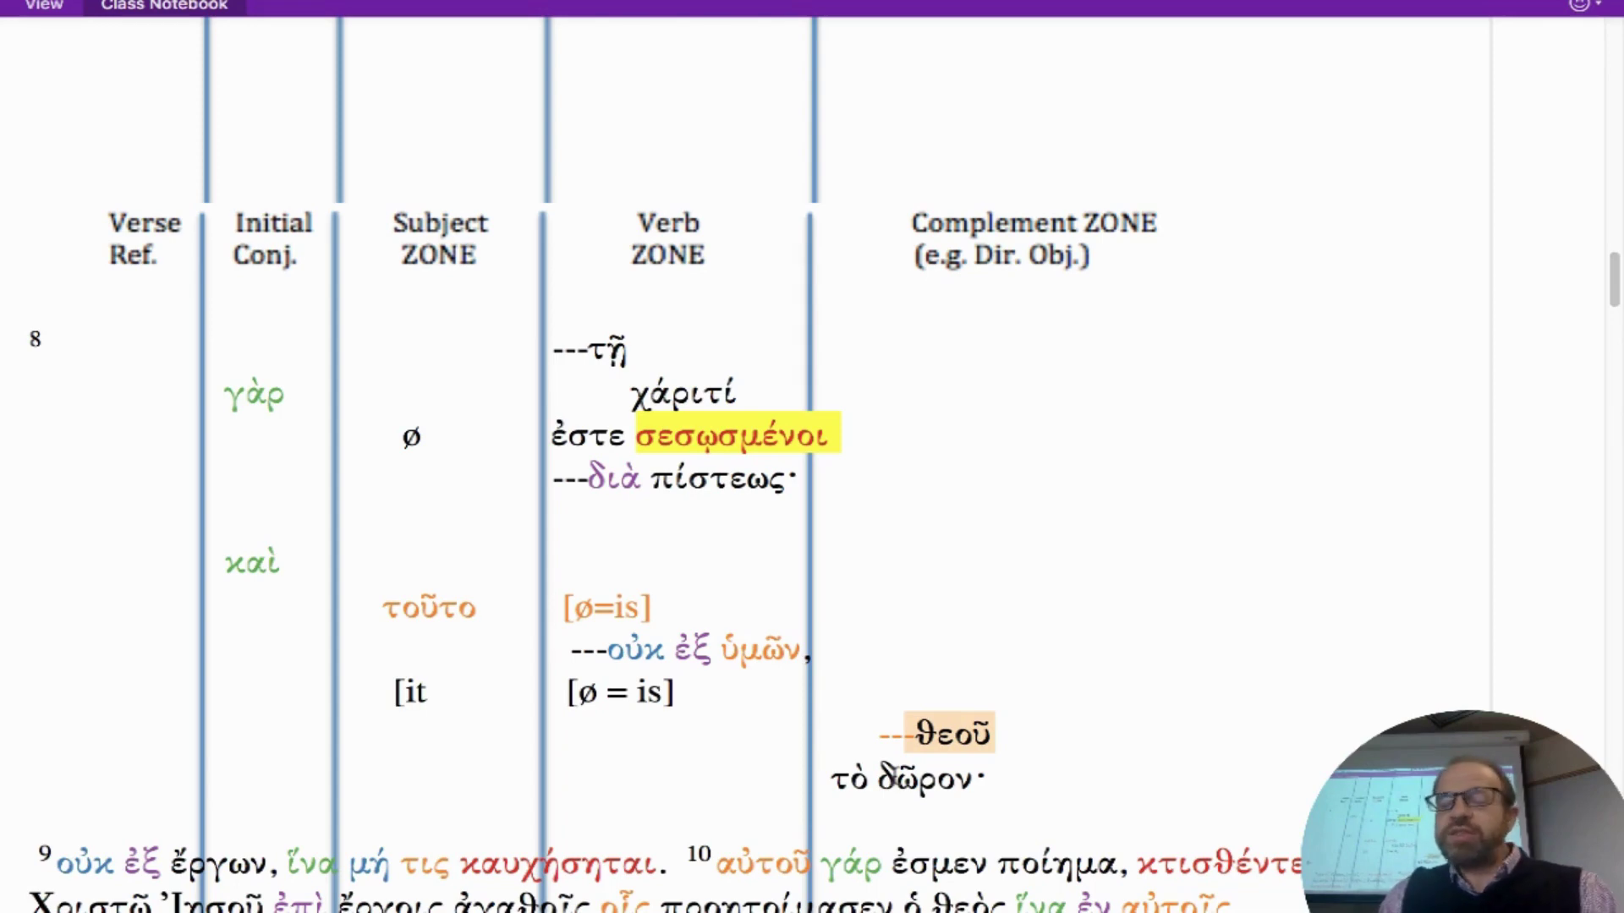
left_click(896, 803)
scroll(930, 795, "down", 1)
left_click_drag(996, 734, 832, 739)
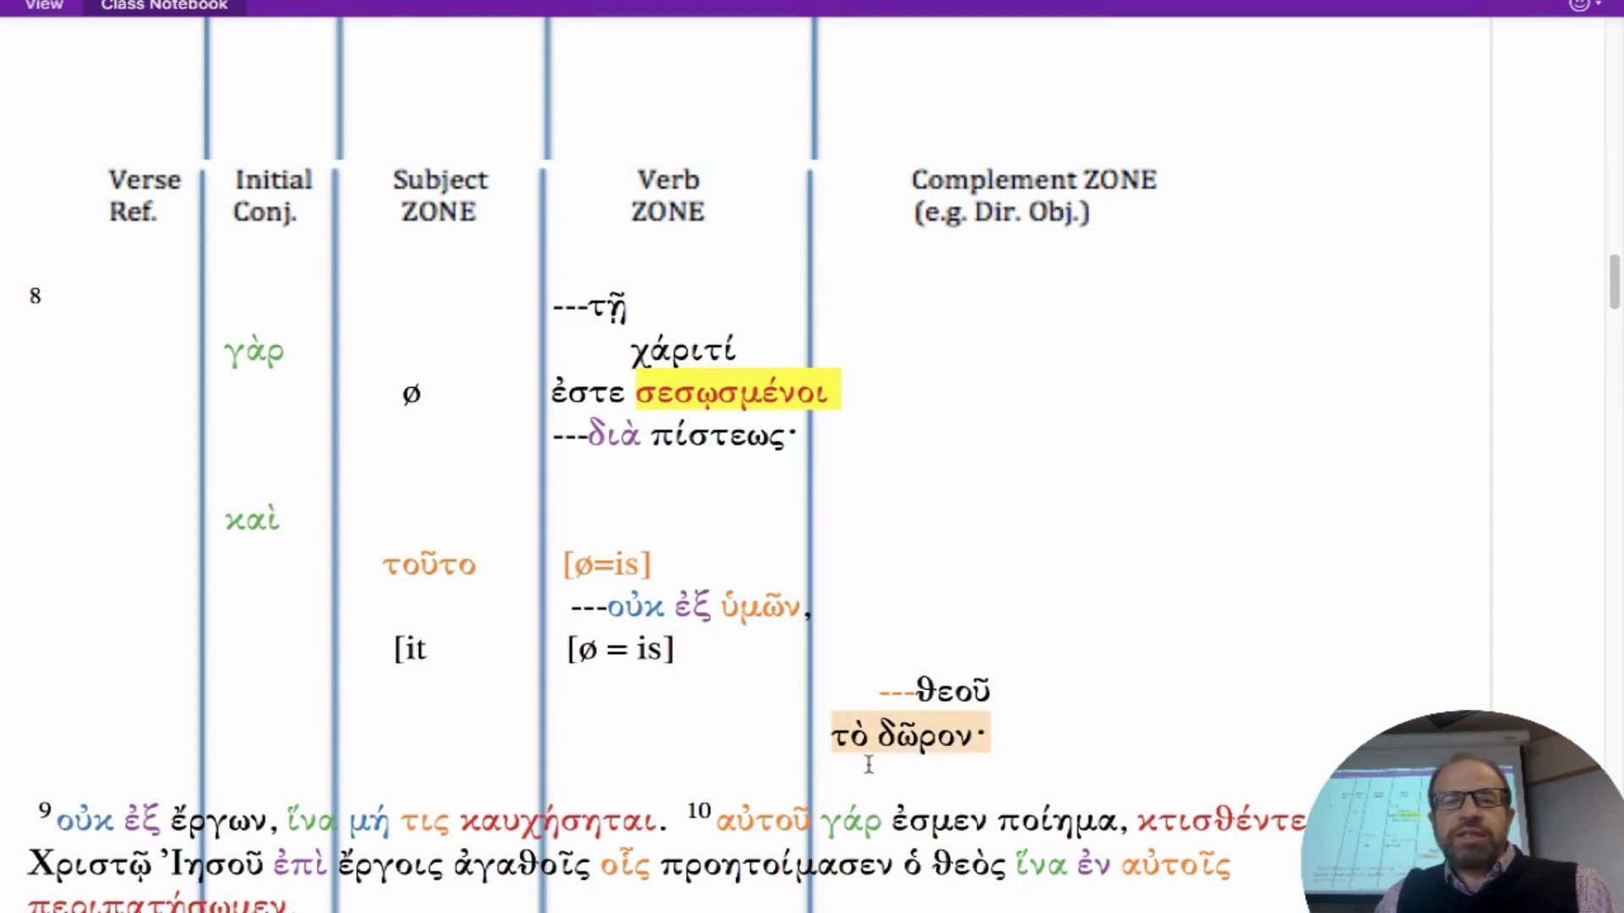
Step: Look up δῶρον in the Bible software, then select θεοῦ with the τὸ δῶρον line
key("alt+Tab")
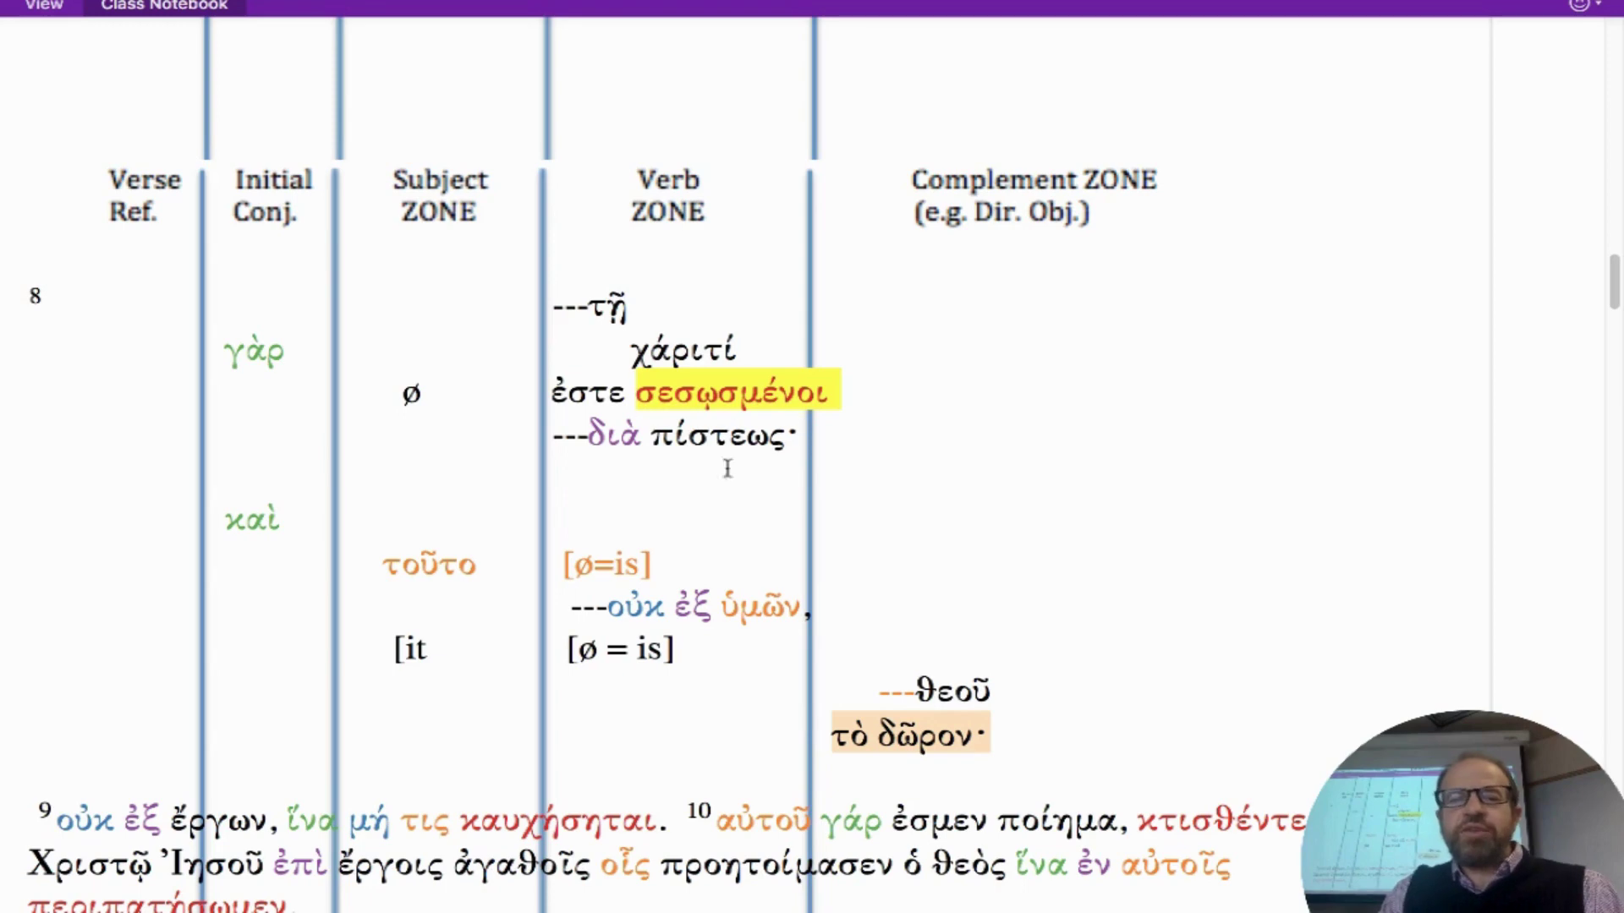
left_click(377, 565)
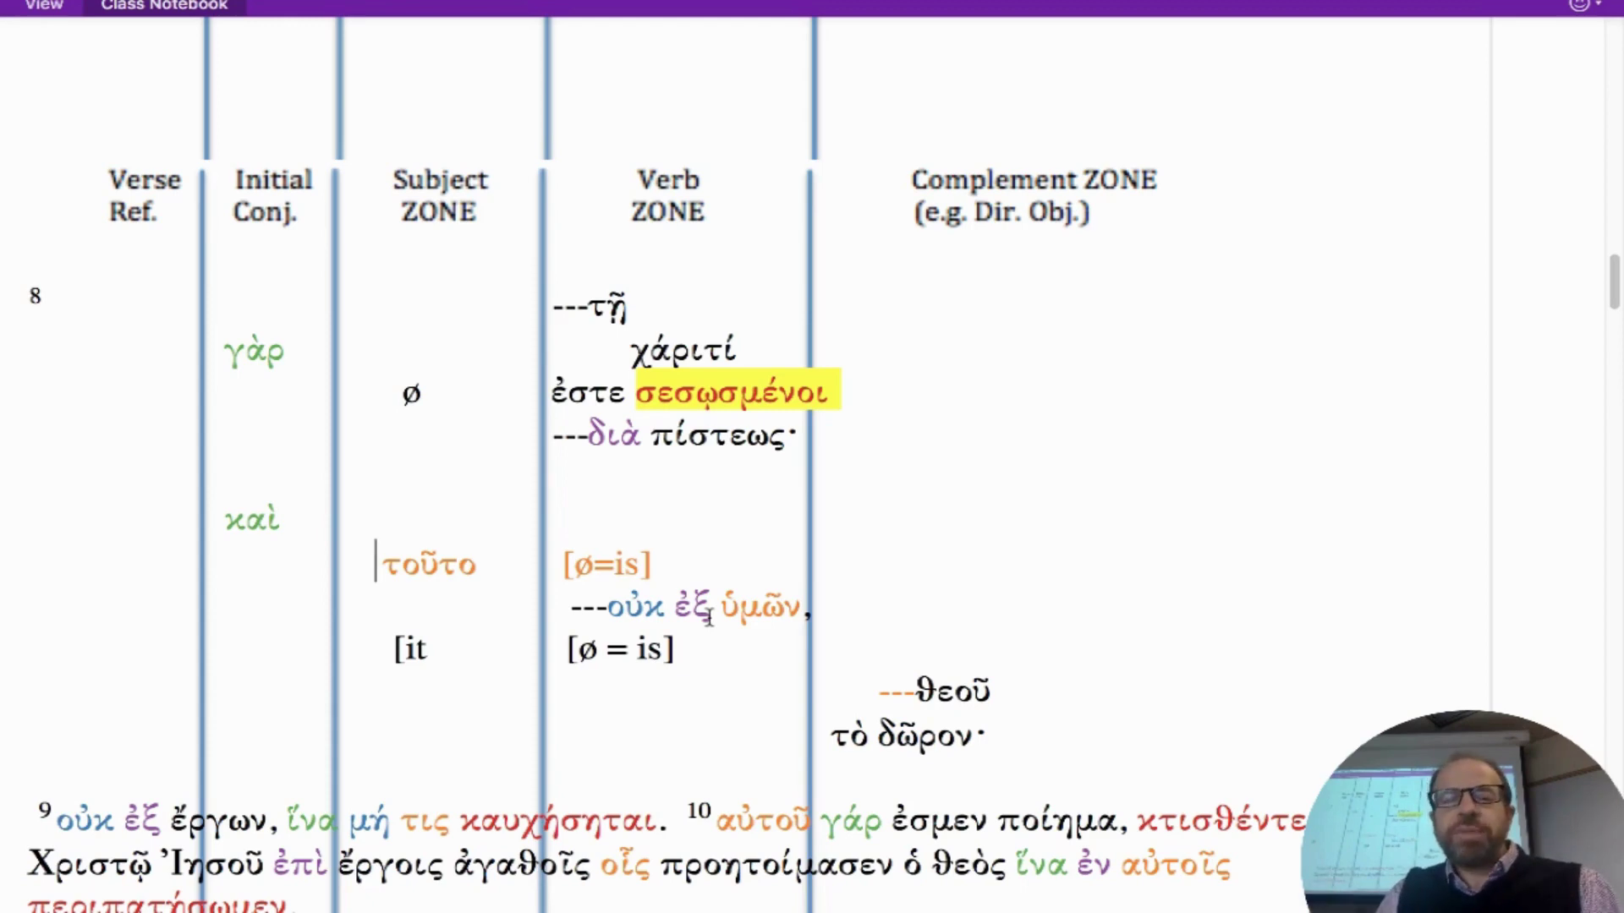
left_click_drag(1001, 733, 882, 705)
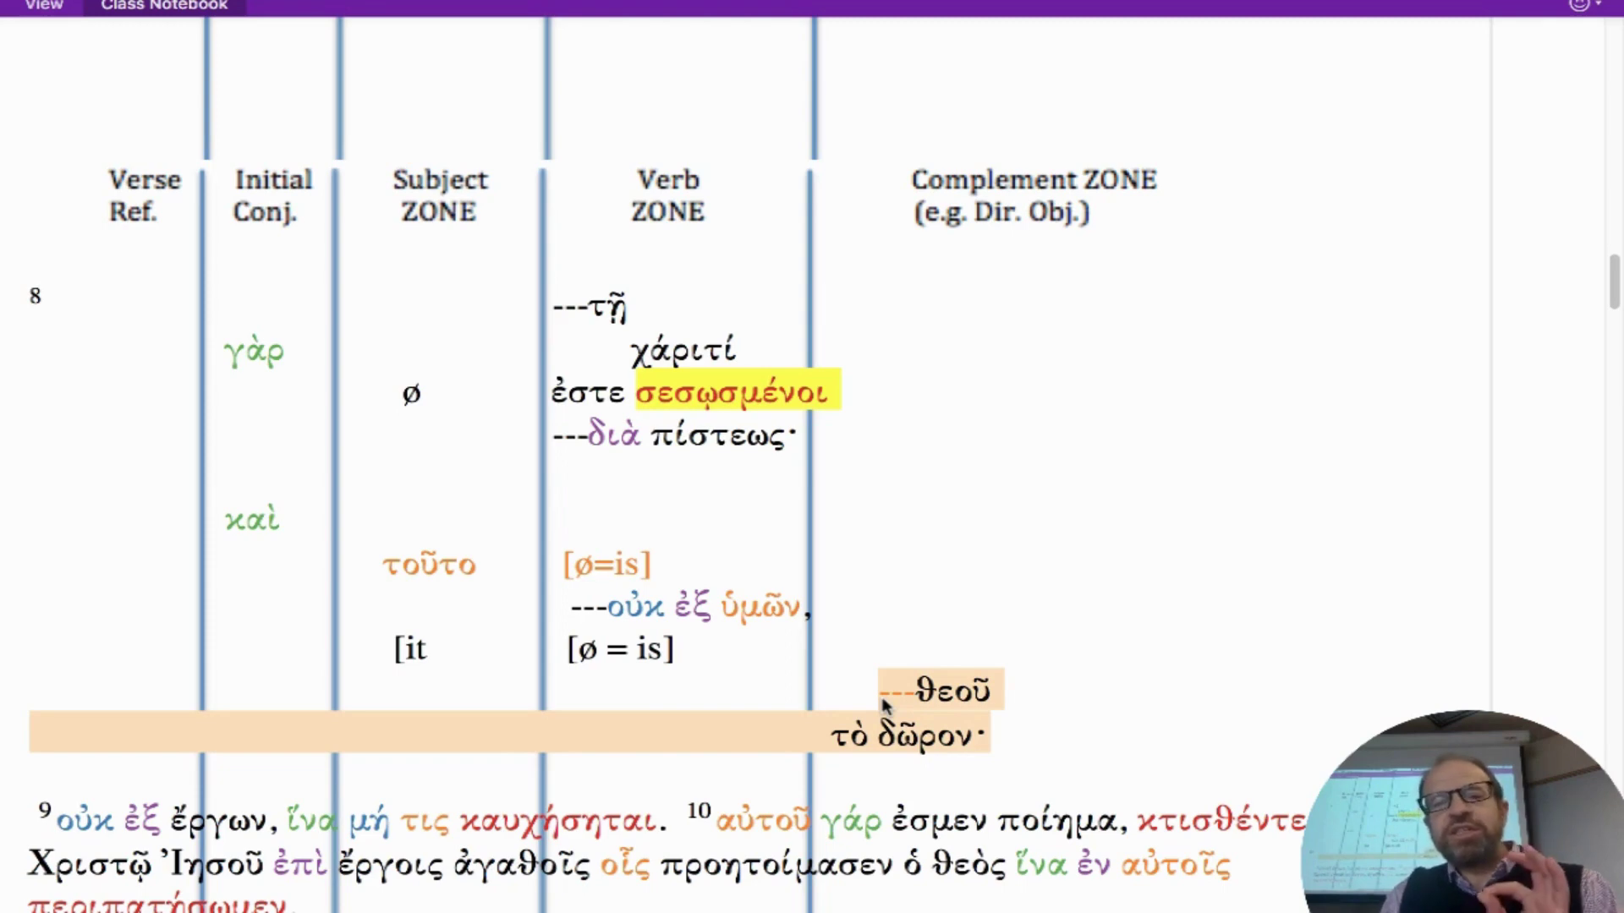
Step: Delete the blank line above verse 8 so the diagram rows move up
left_click(423, 258)
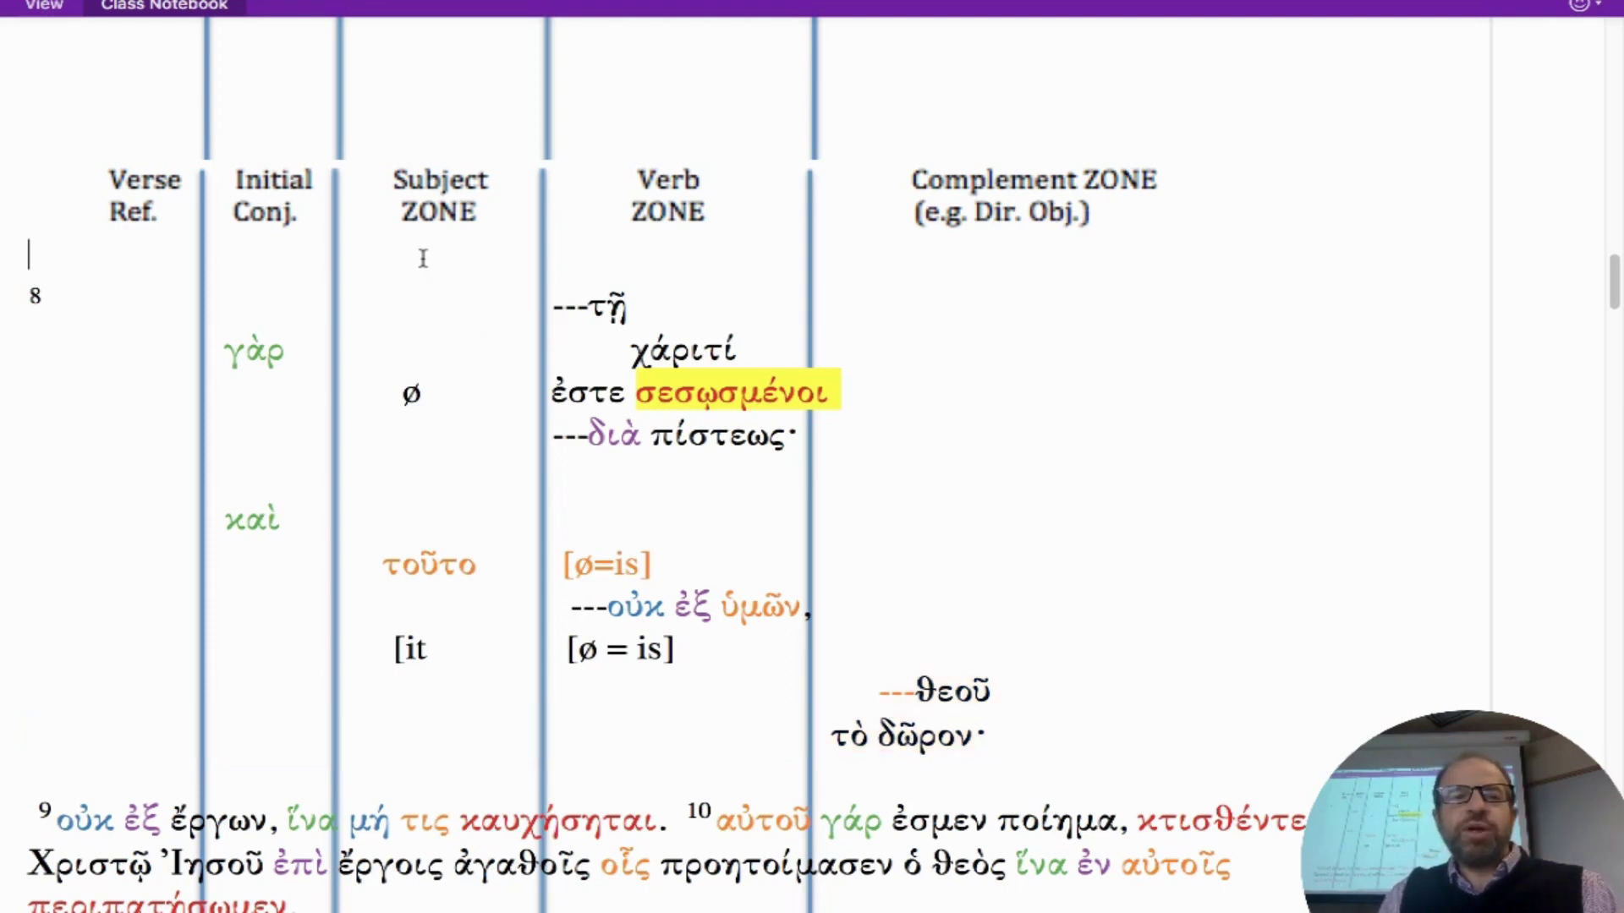
key("Delete")
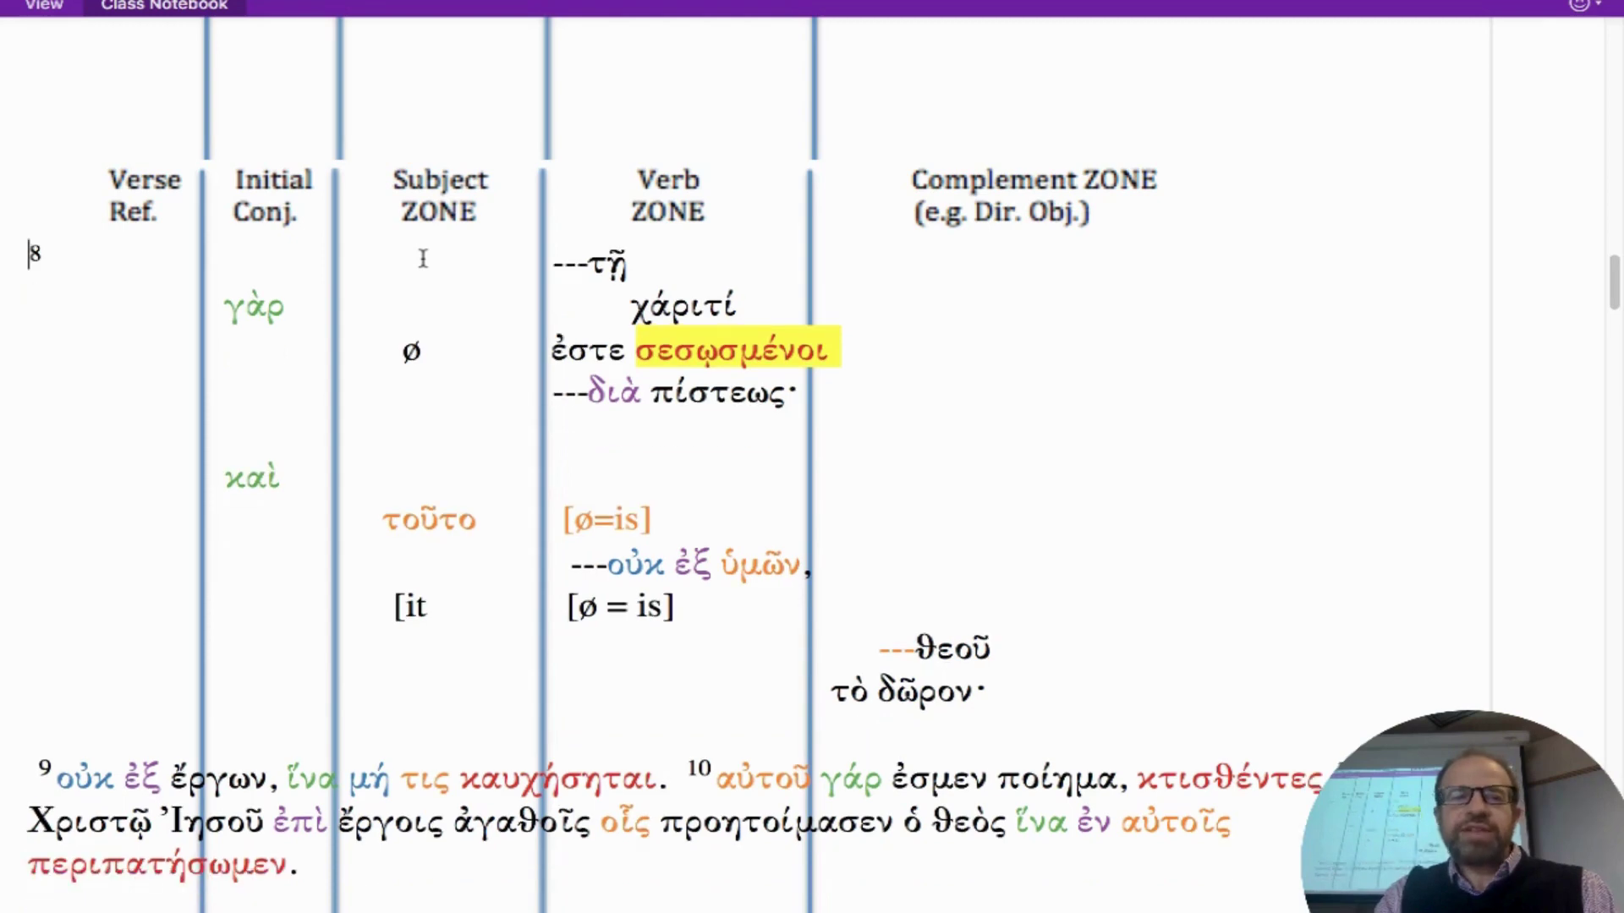
scroll(741, 560, "down", 1)
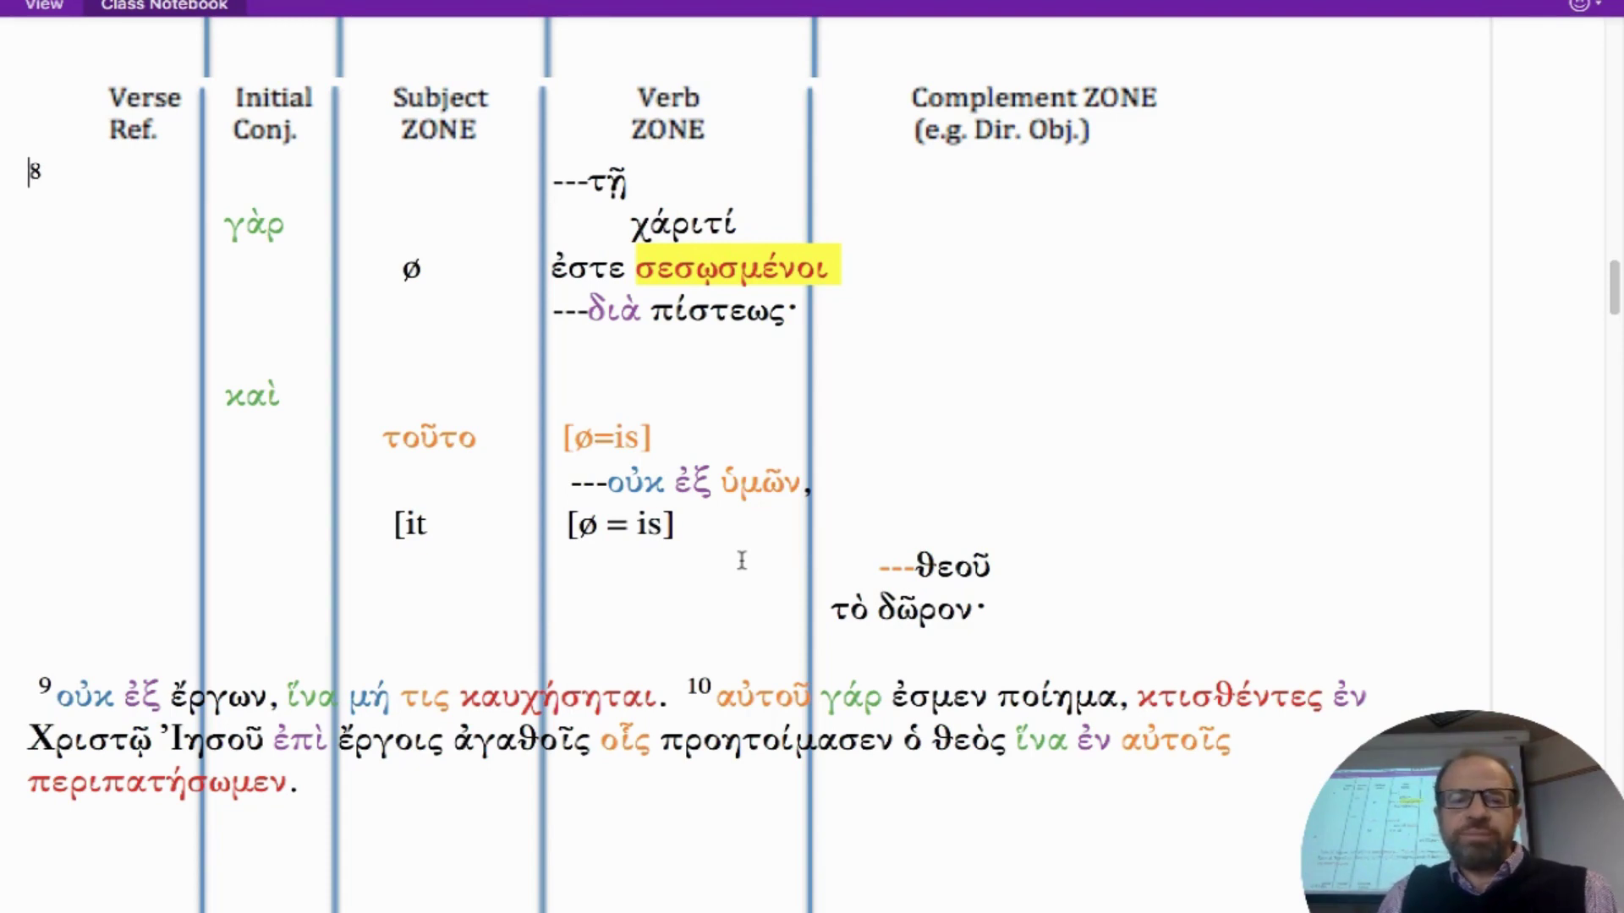
Step: Delete the blank line above verse 9 so it starts its own row
left_click(121, 648)
key("Delete")
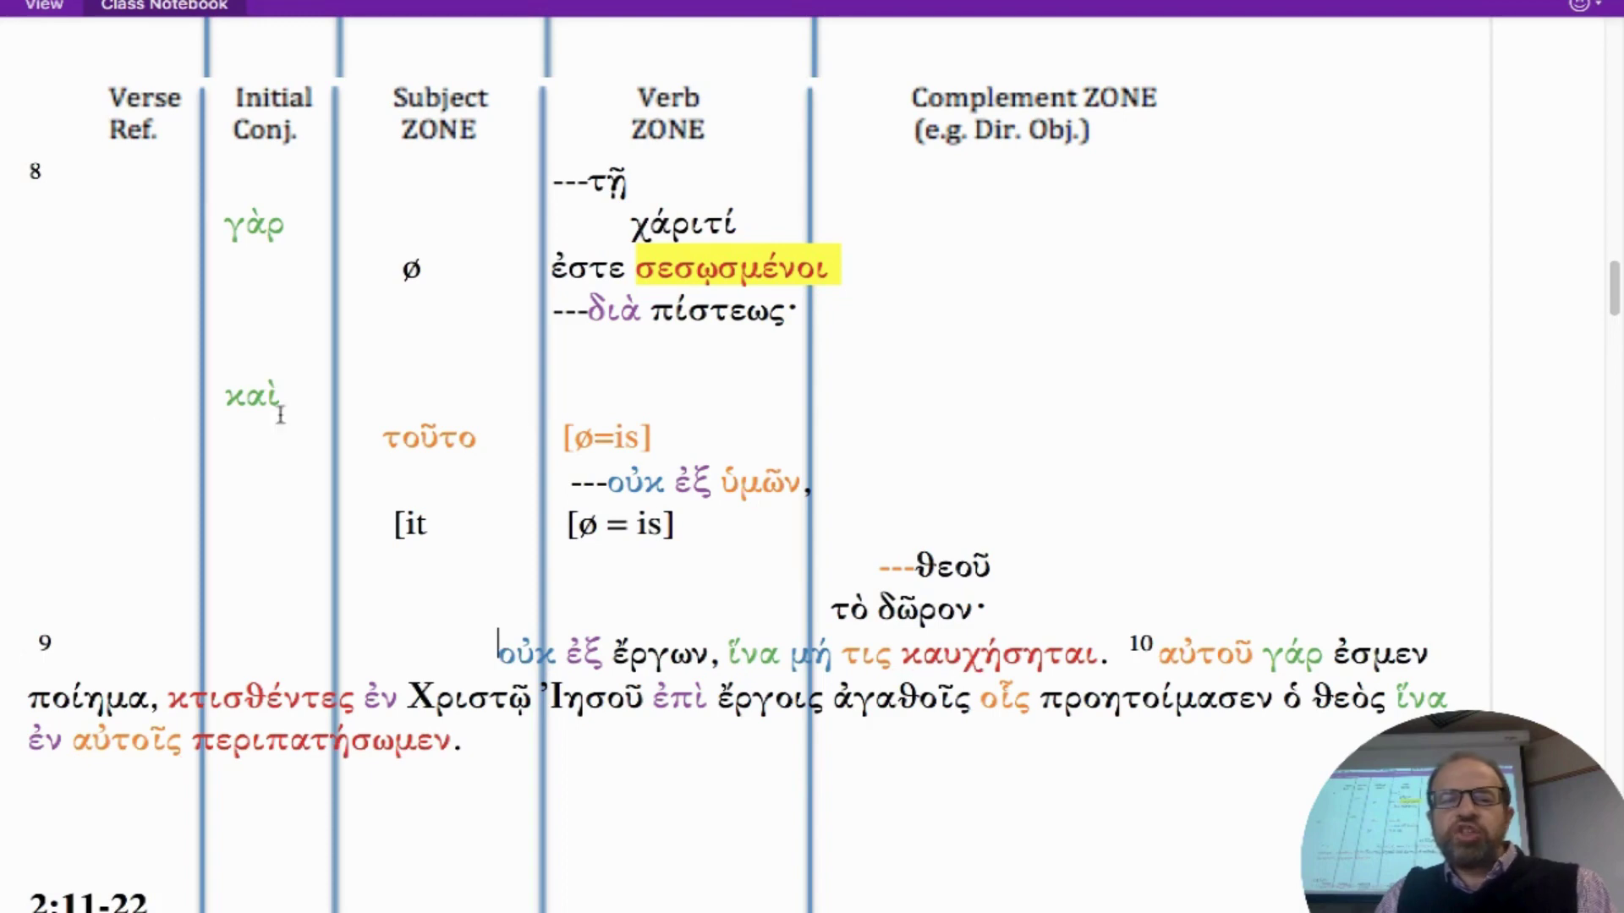
left_click_drag(686, 524, 565, 526)
left_click(495, 652)
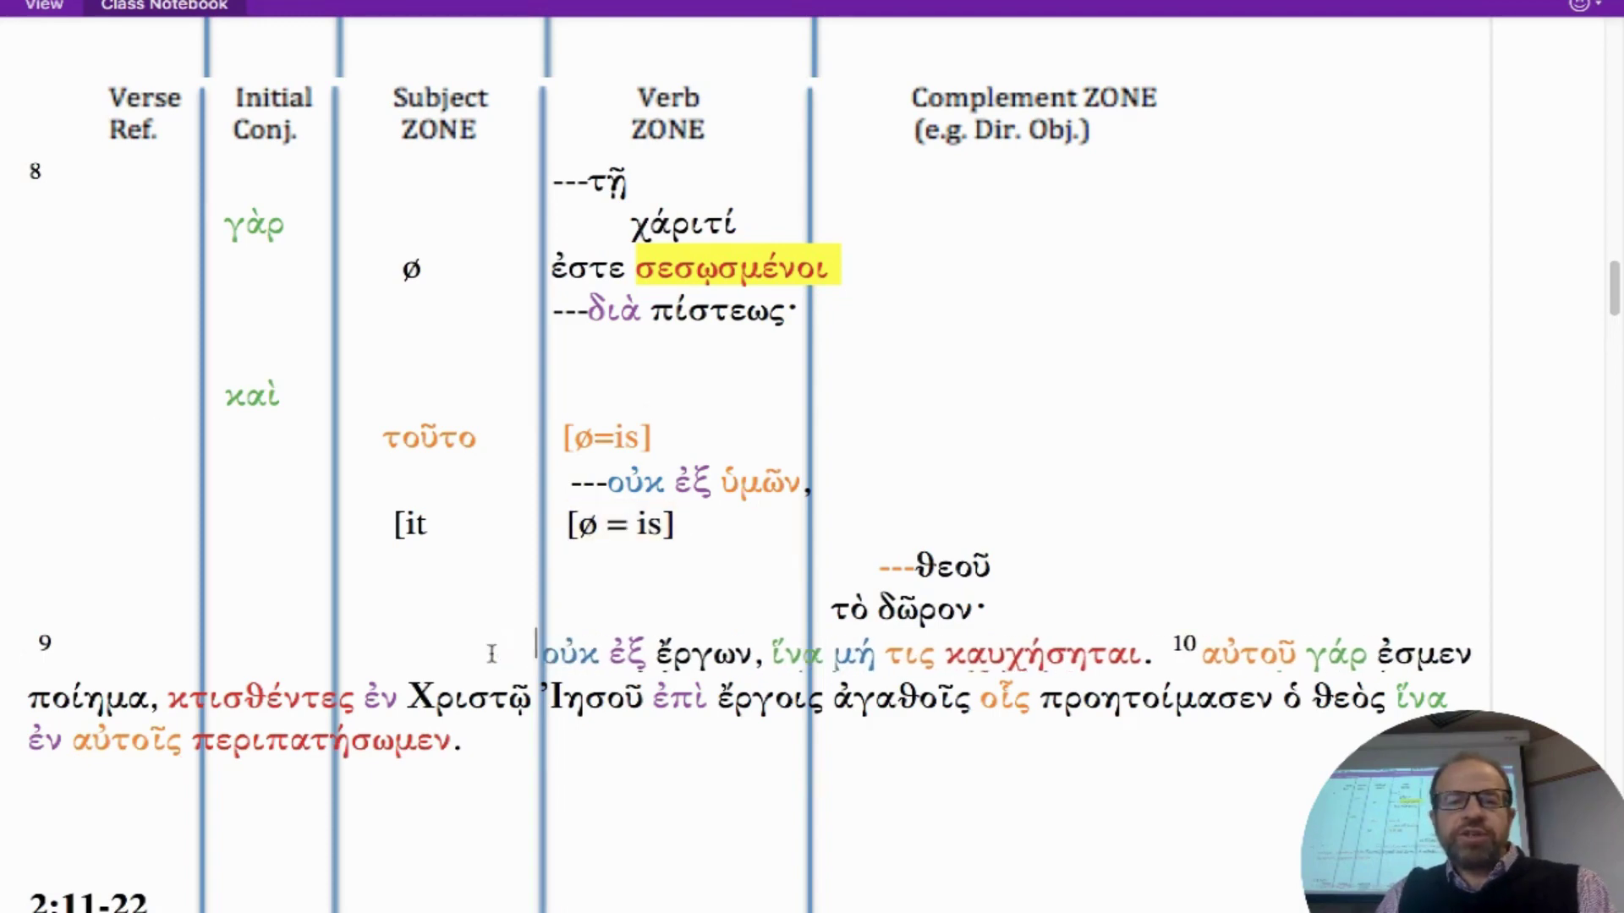
Step: Put ø in the Initial Conj cell of the [it row, closing up the extra space
left_click(235, 521)
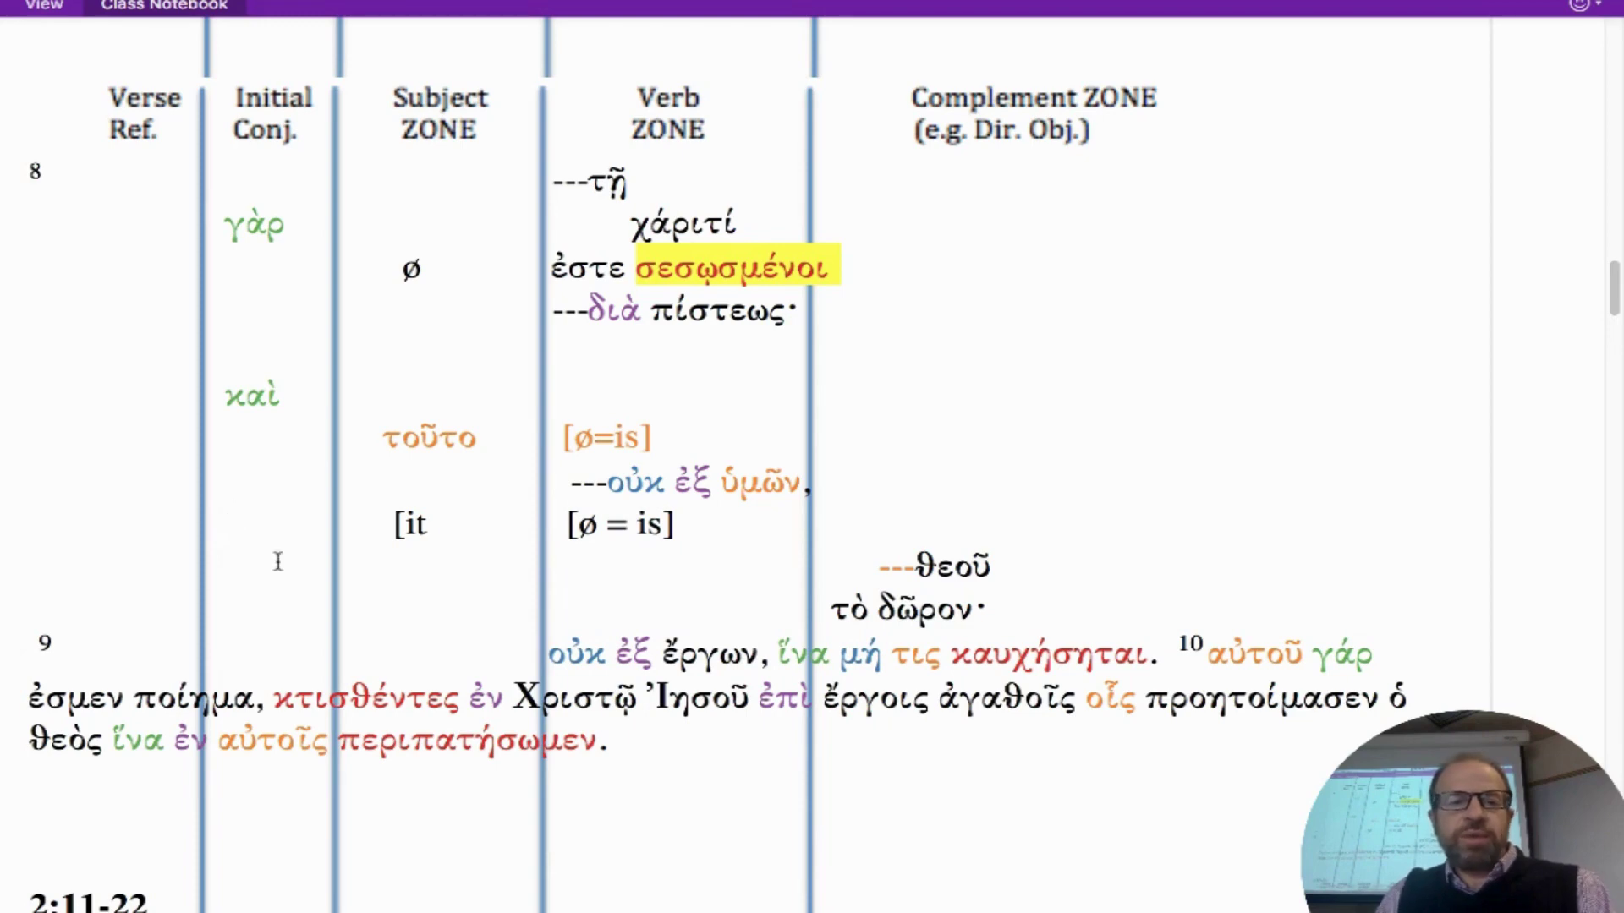
type("ø")
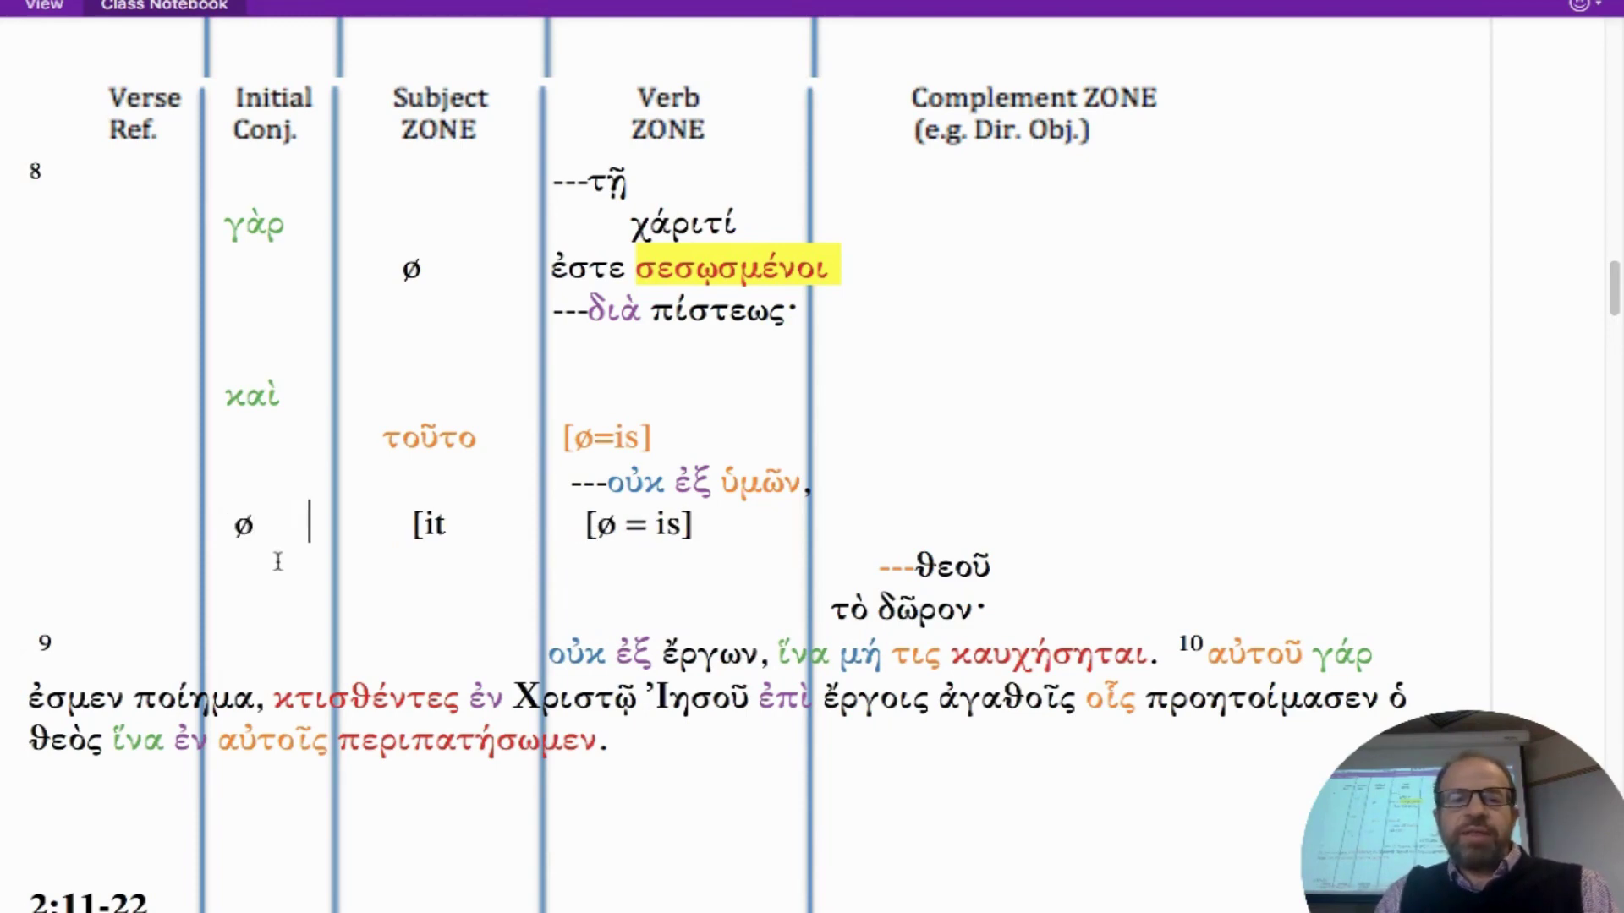
key("Delete")
key("Delete")
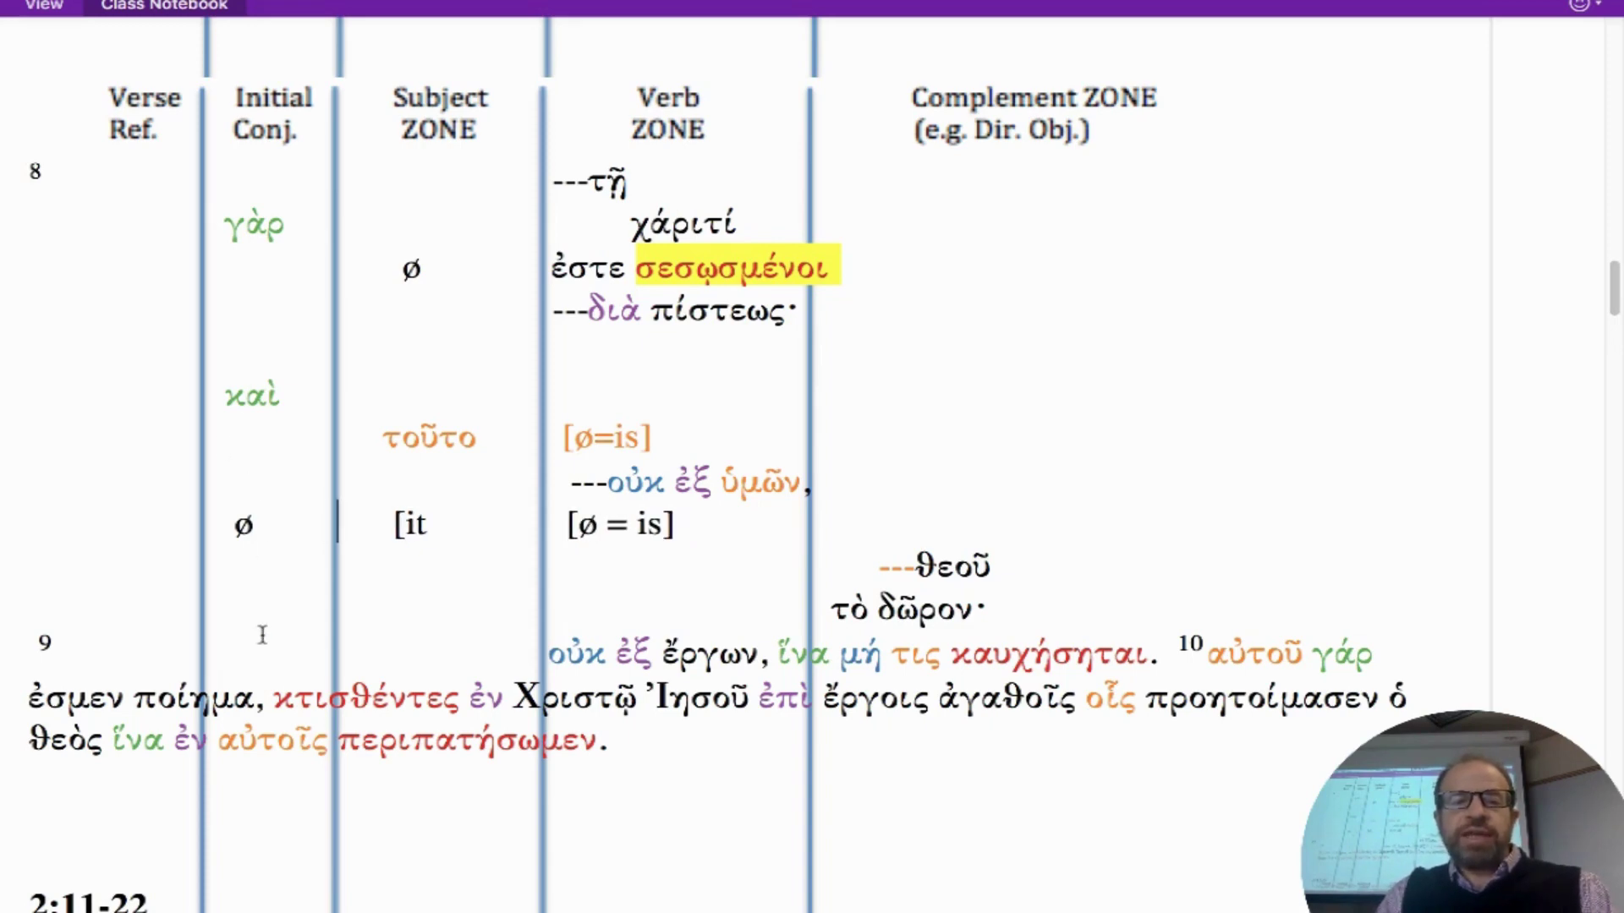
left_click(237, 650)
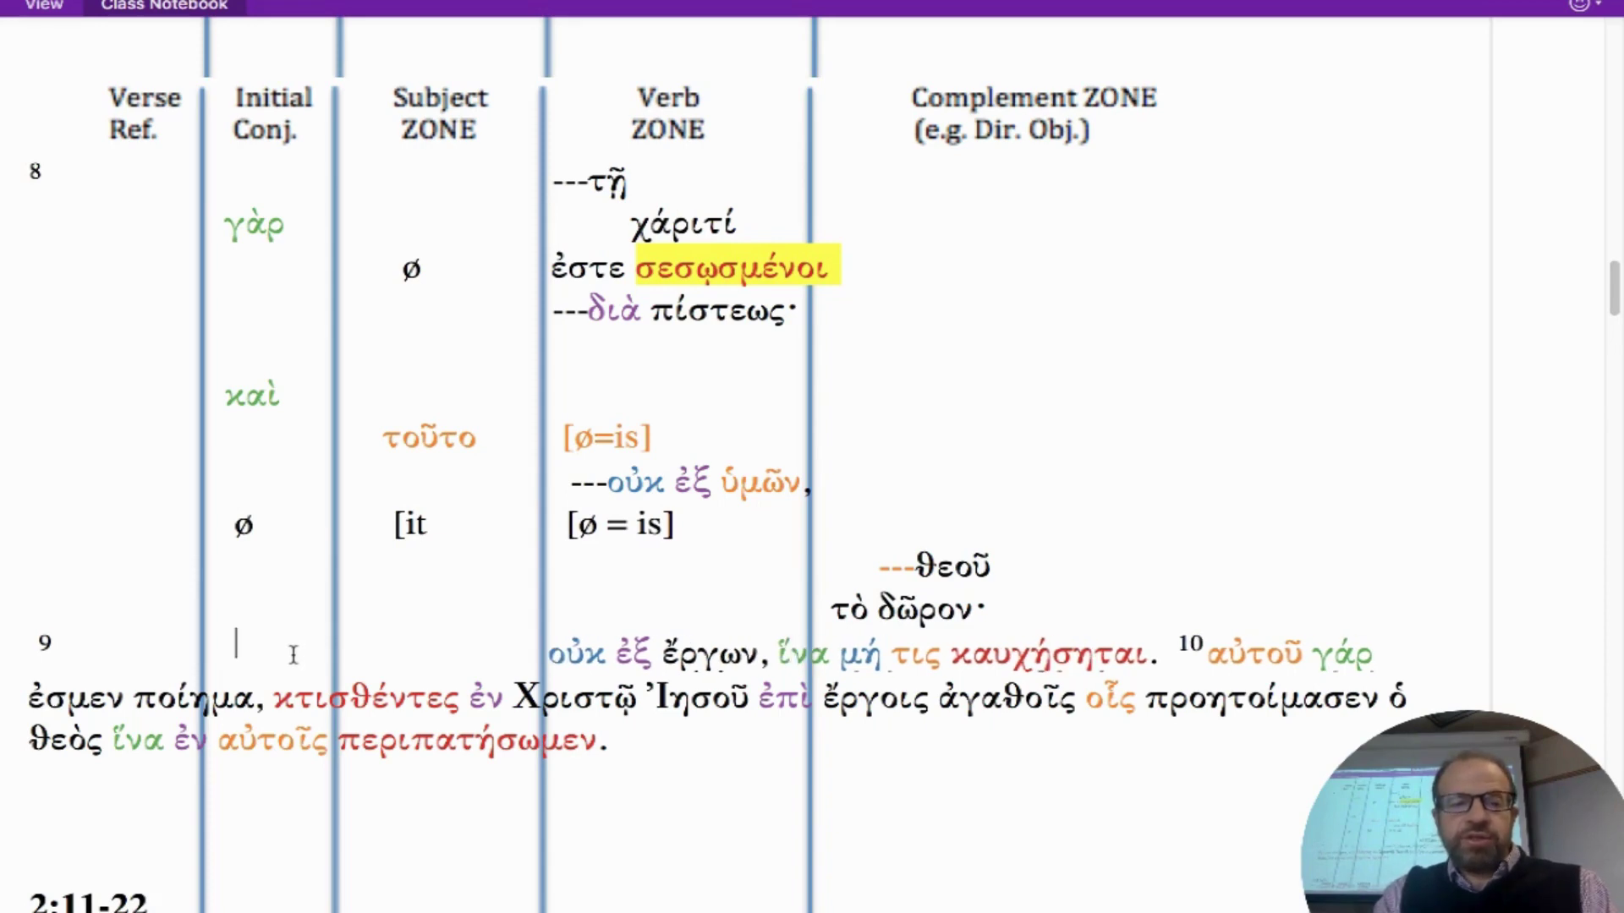
Step: Copy the ø marker into verse 9's Initial Conj position without a leading gap
key("Right")
key("Right")
left_click_drag(269, 531, 233, 537)
key("ctrl+c")
left_click(247, 651)
key("ctrl+v")
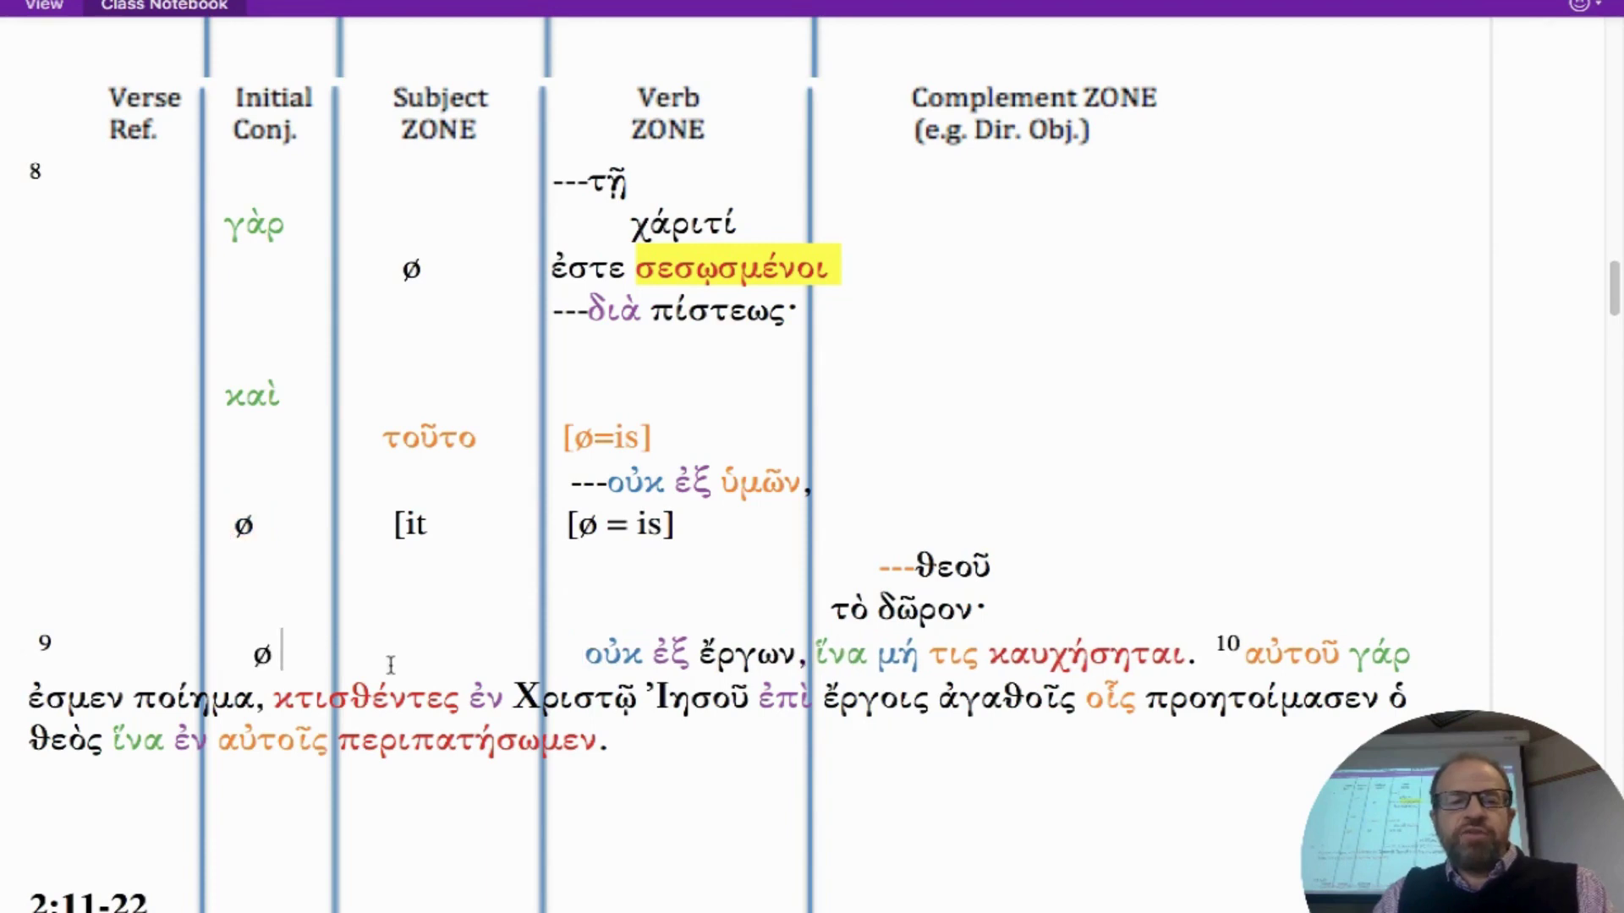
key("Left")
key("Left")
key("Right")
key("BackSpace")
key("Right")
key("Right")
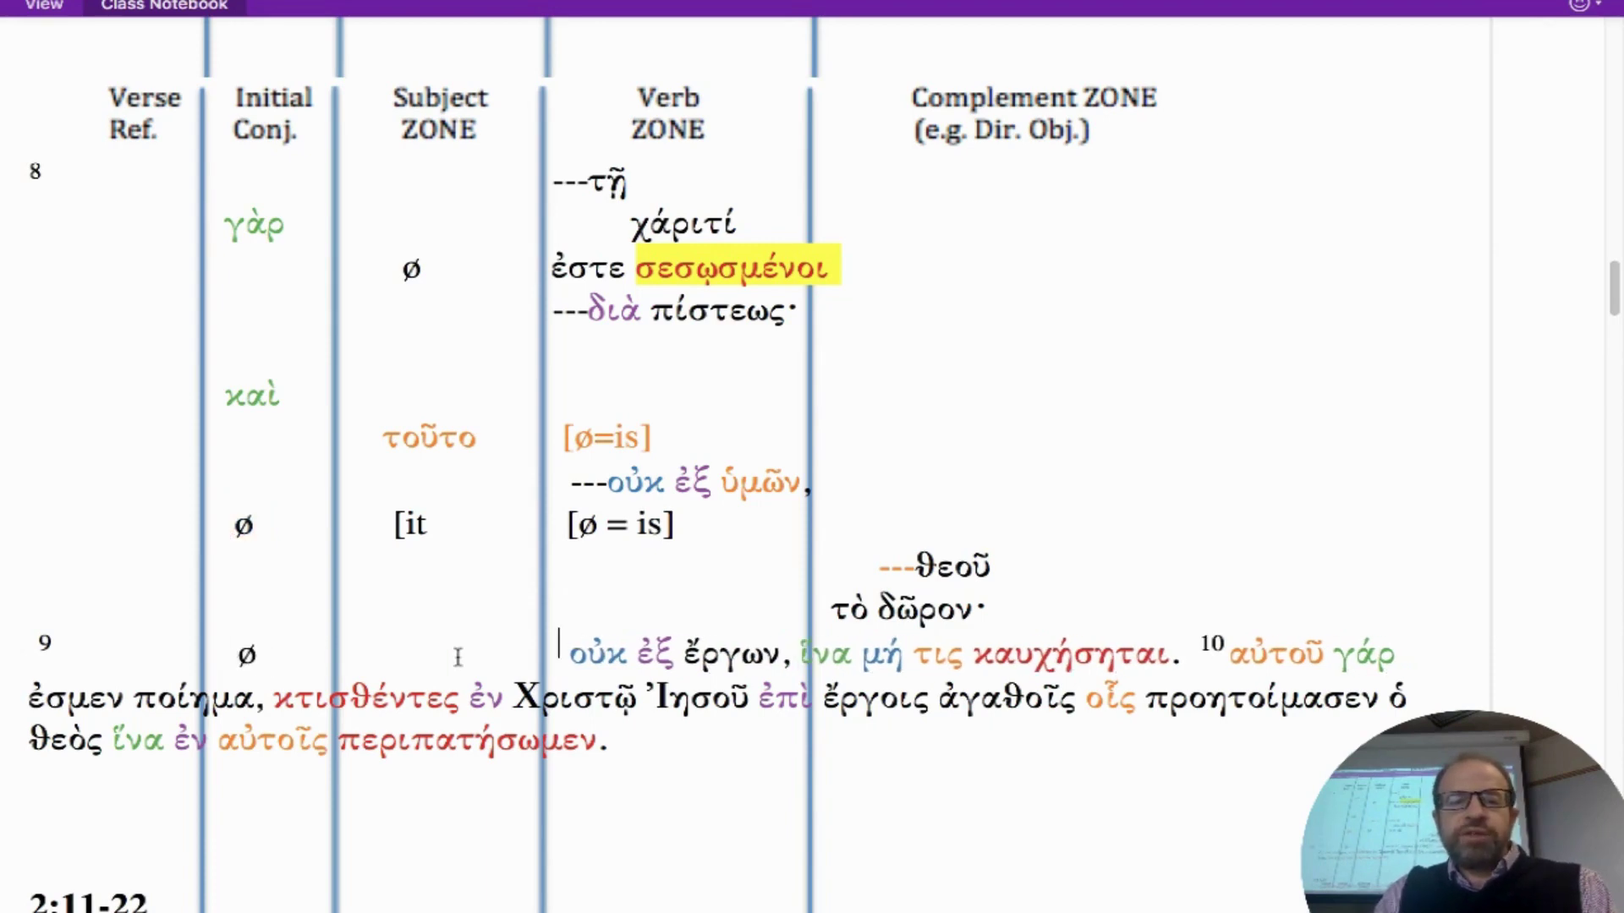
Step: Add [This] after the ø on verse 9's row
type("[")
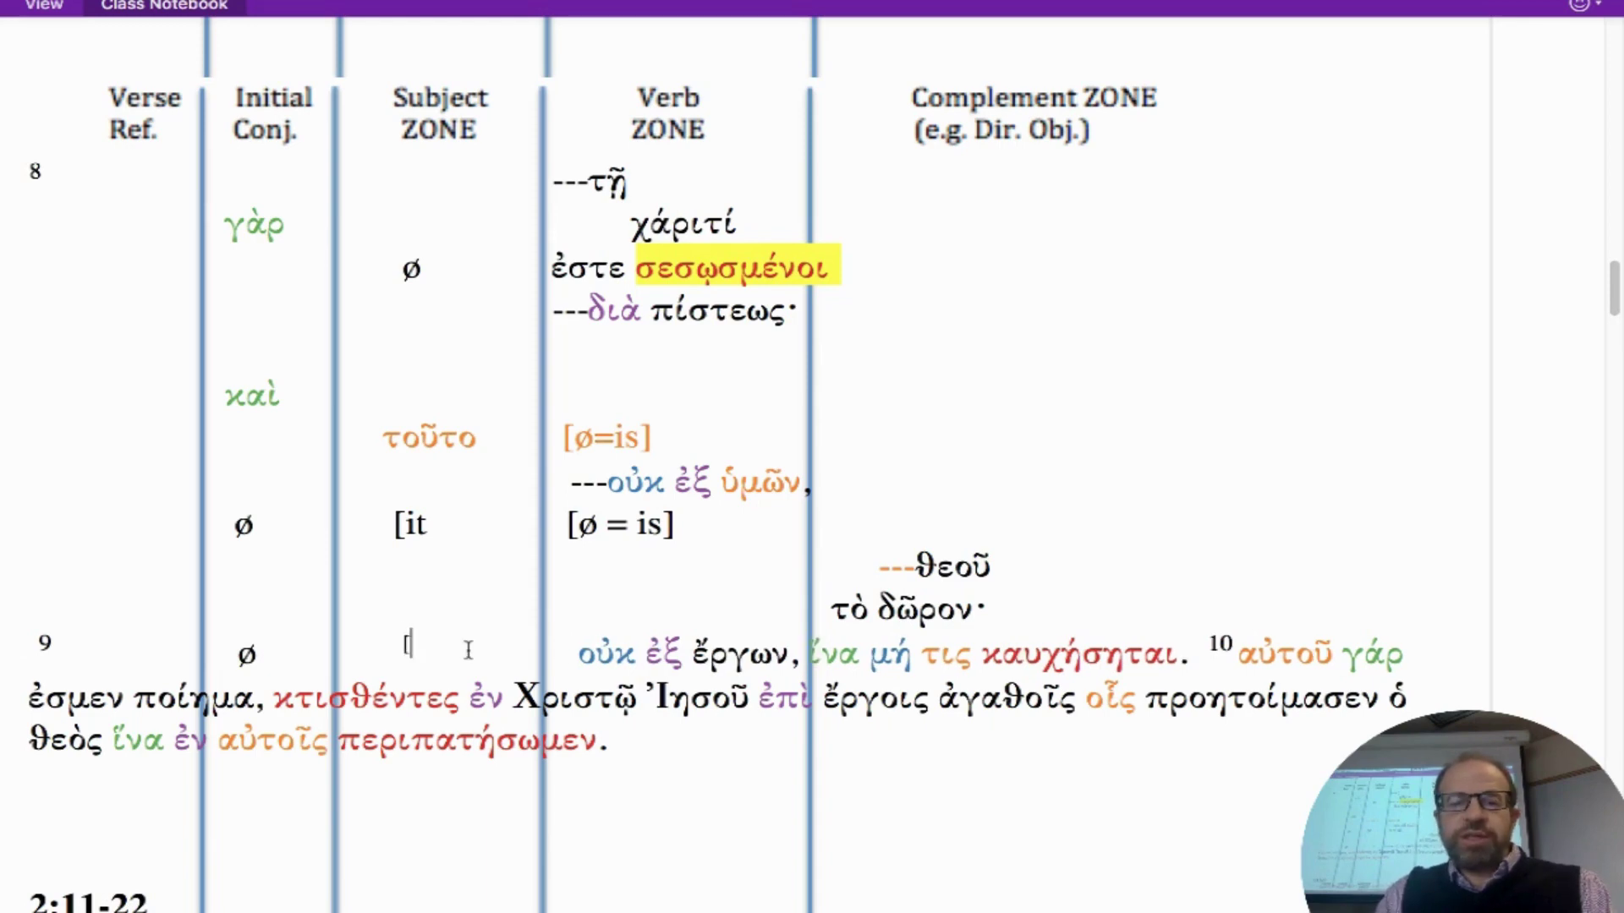
key("BackSpace")
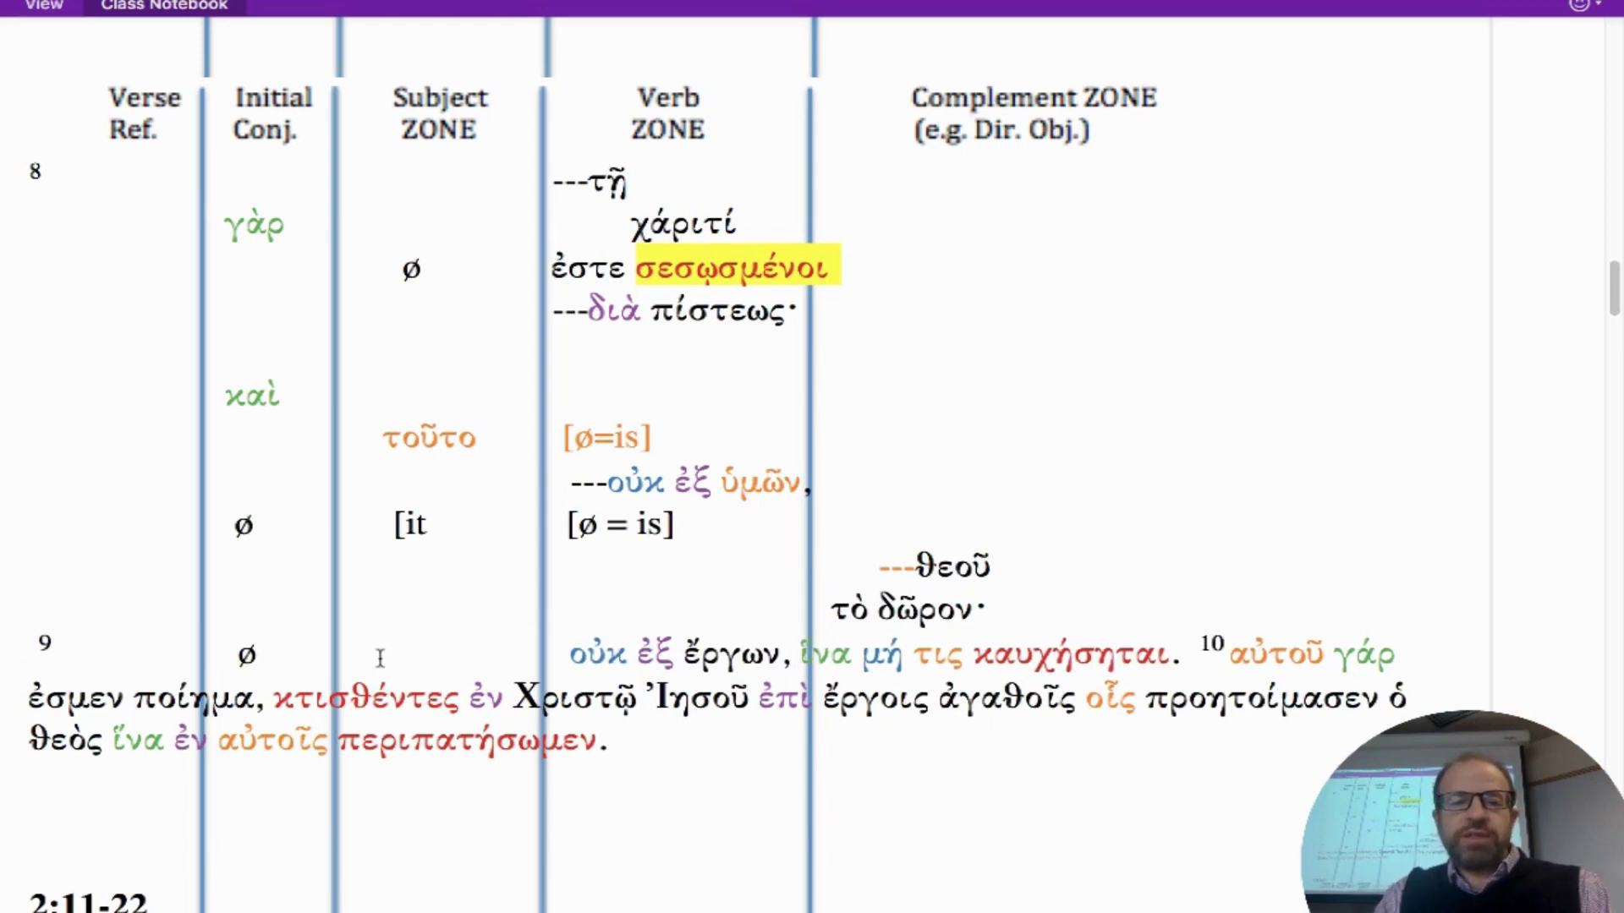
type("ø ")
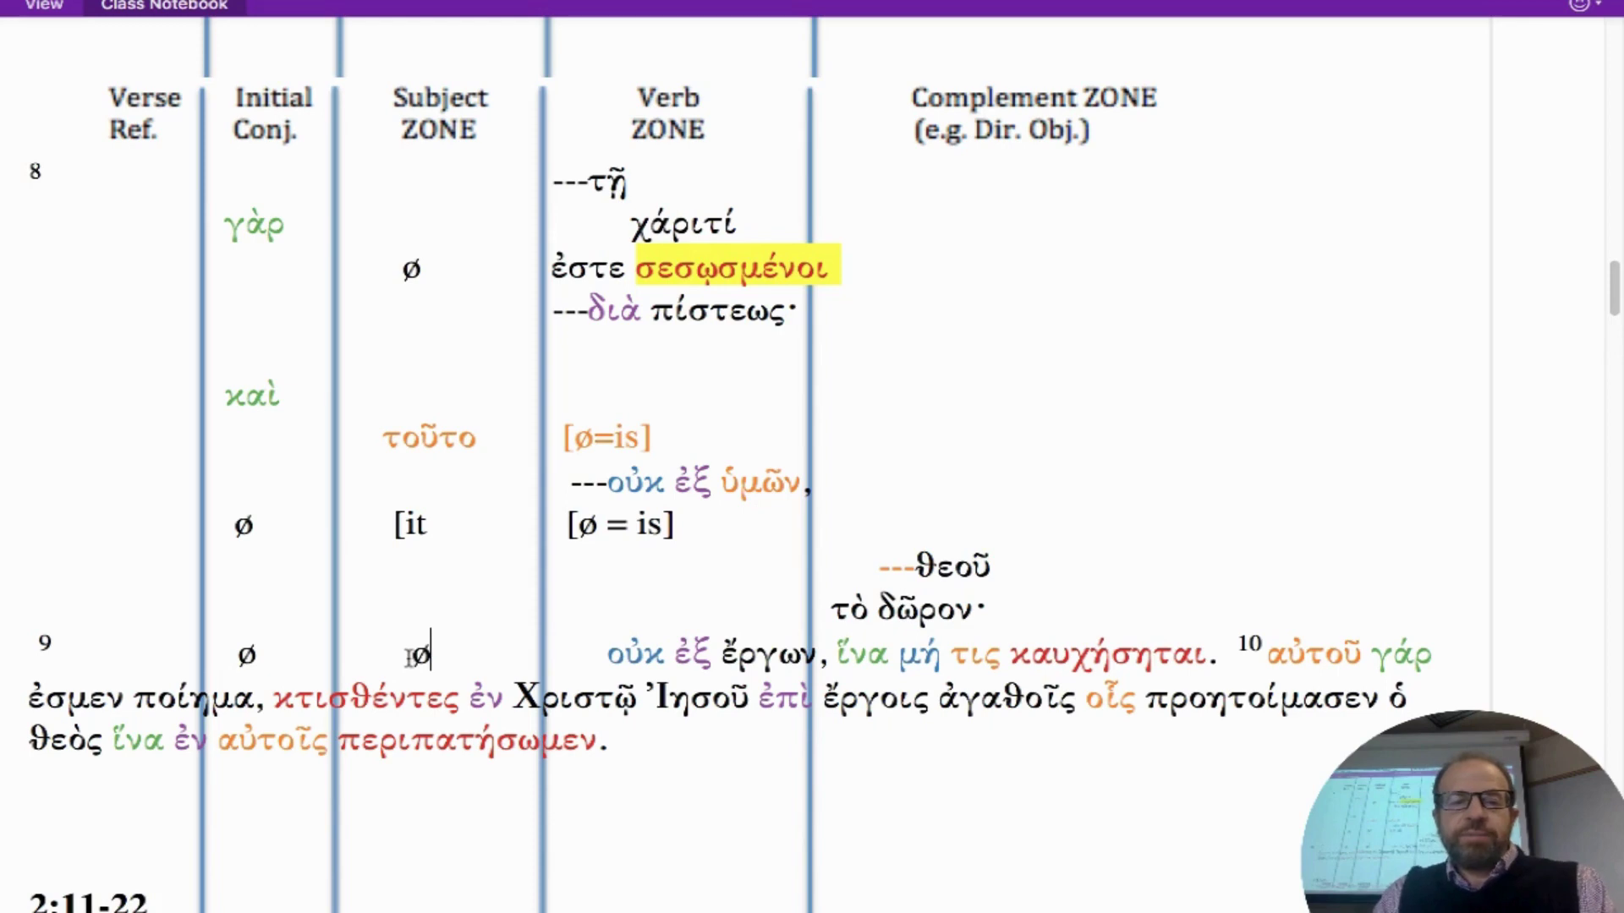
type("[This")
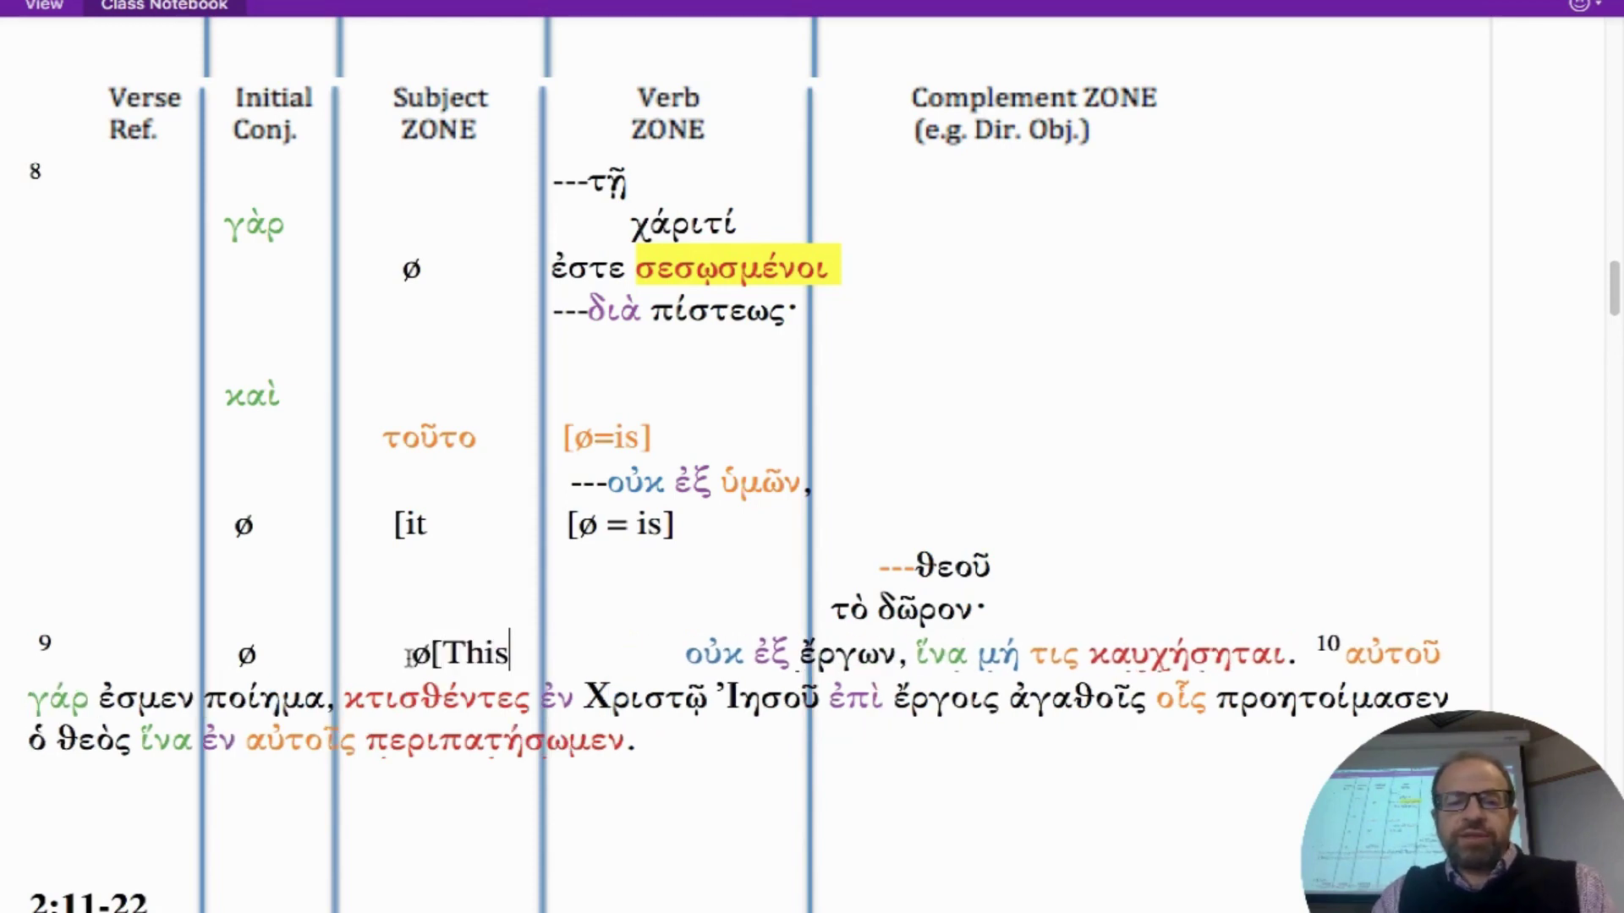
type("]")
key("Left")
key("Left")
key("Left")
key("Left")
key("Left")
key("Left")
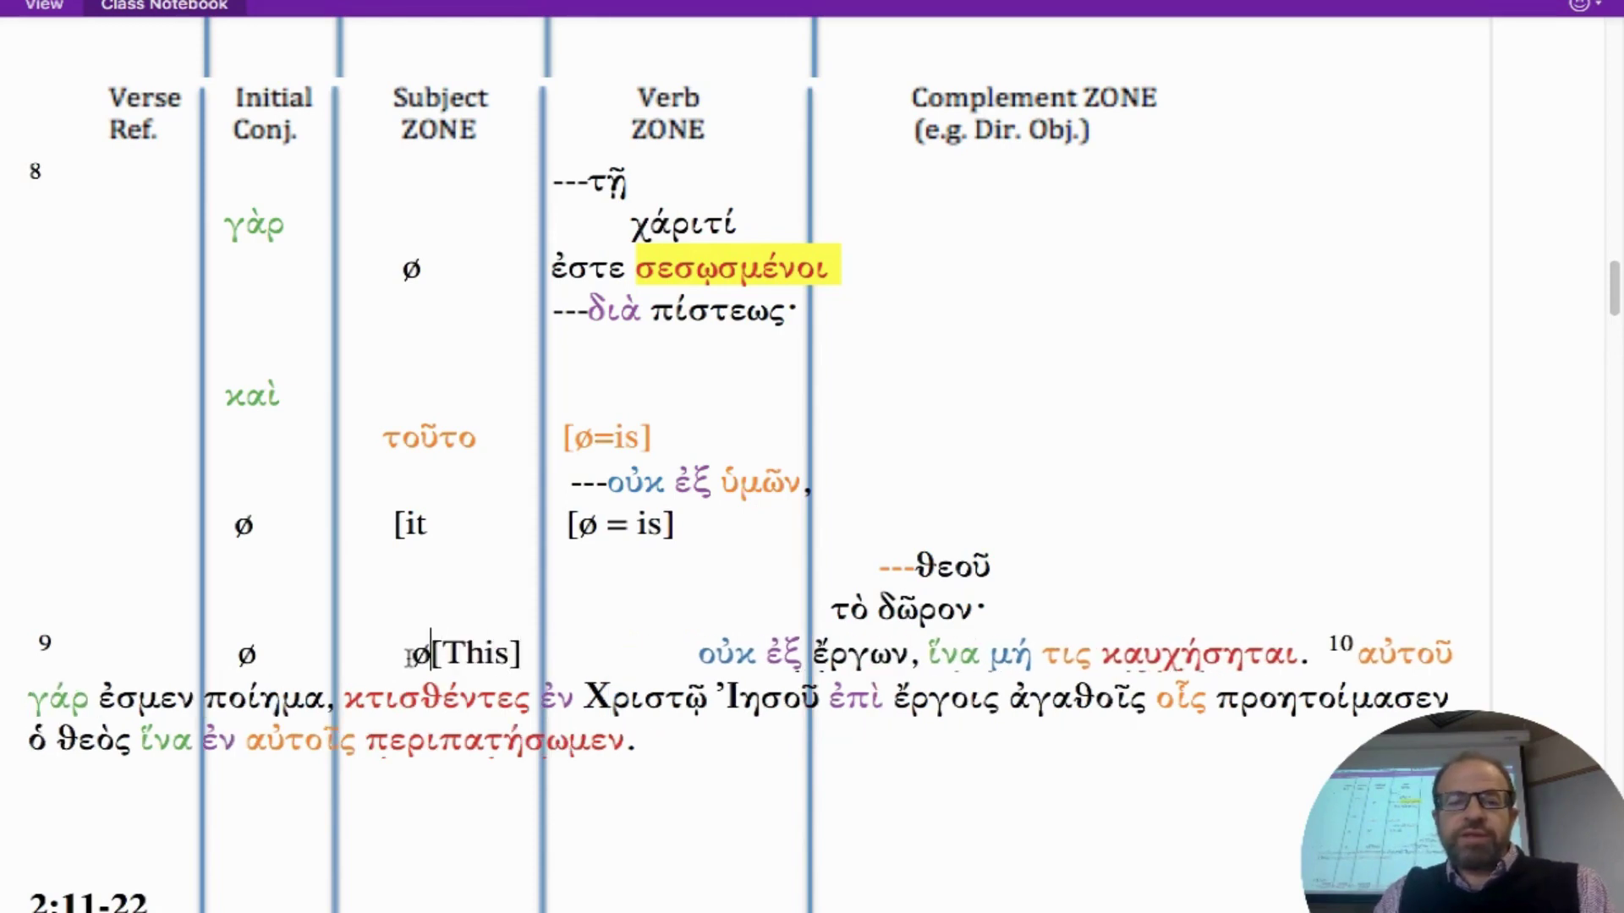
key("BackSpace")
key("BackSpace")
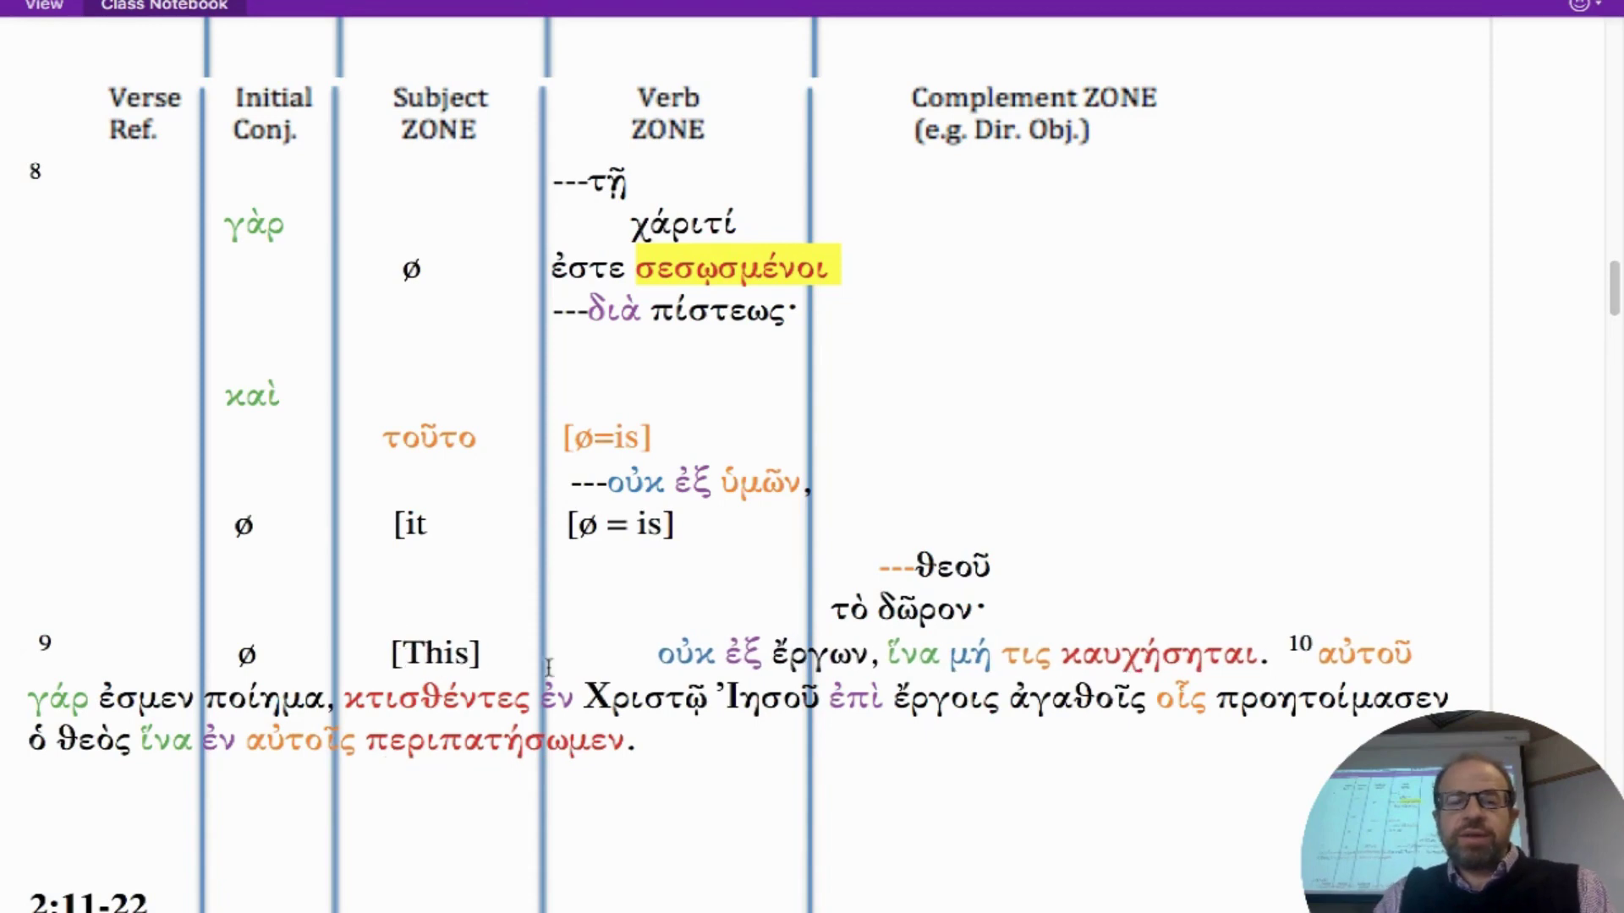
Step: Copy [ø = is] into verse 9's Verb zone and move οὐκ ἐξ ἔργων to the next line
left_click_drag(678, 526, 565, 525)
key("ctrl+c")
left_click(596, 652)
key("ctrl+v")
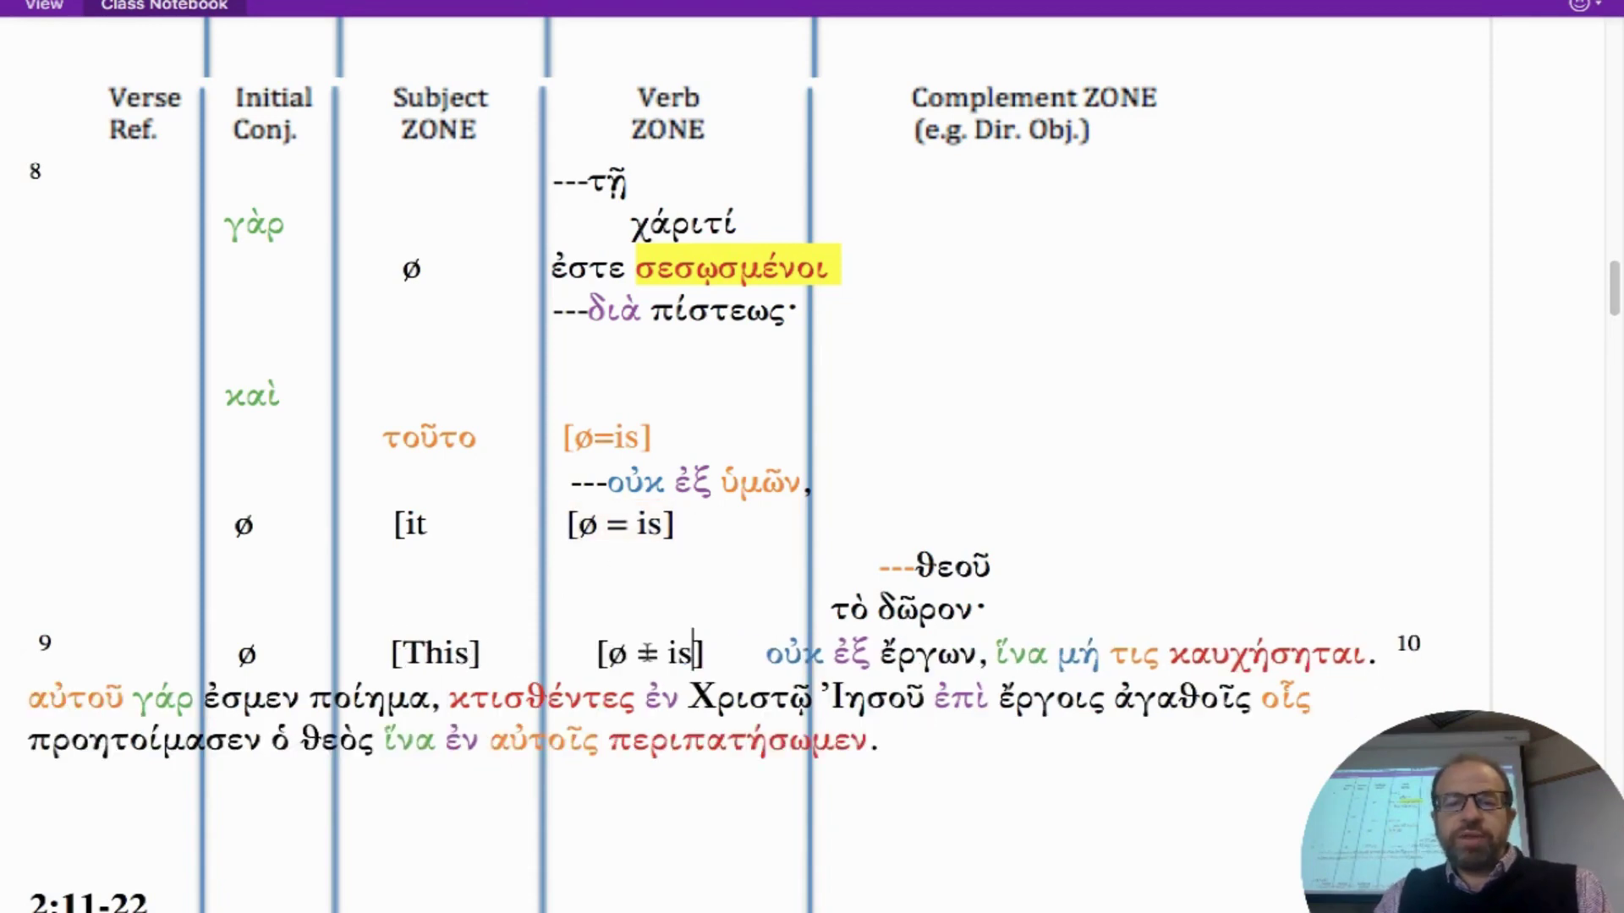
left_click(608, 653)
key("BackSpace")
key("BackSpace")
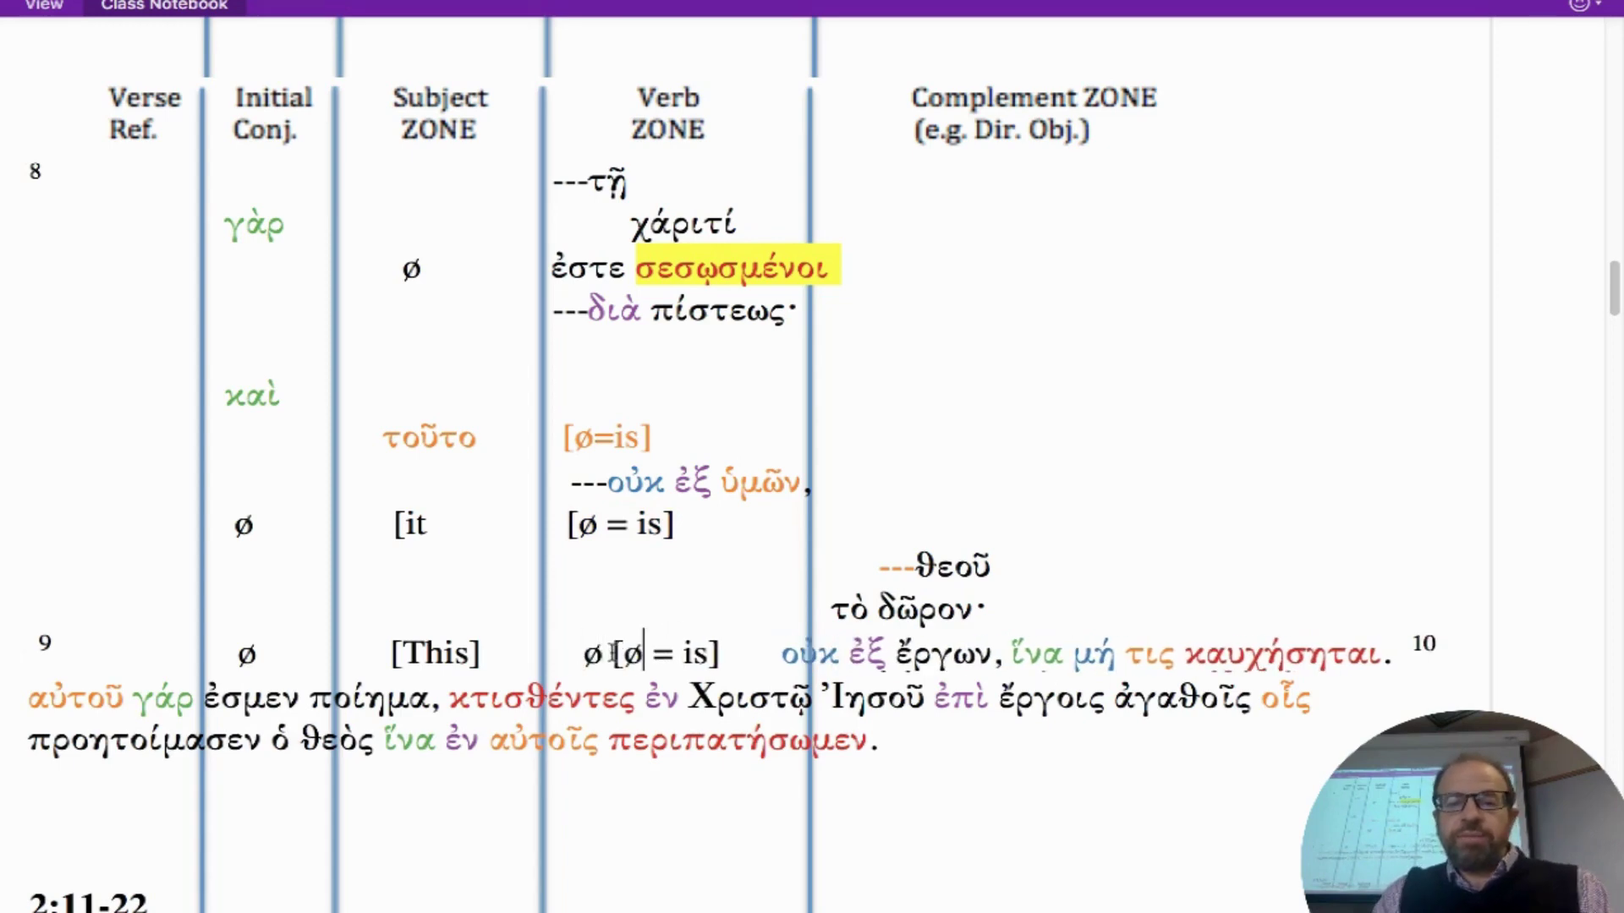
key("ctrl+z")
key("BackSpace")
key("BackSpace")
left_click(744, 653)
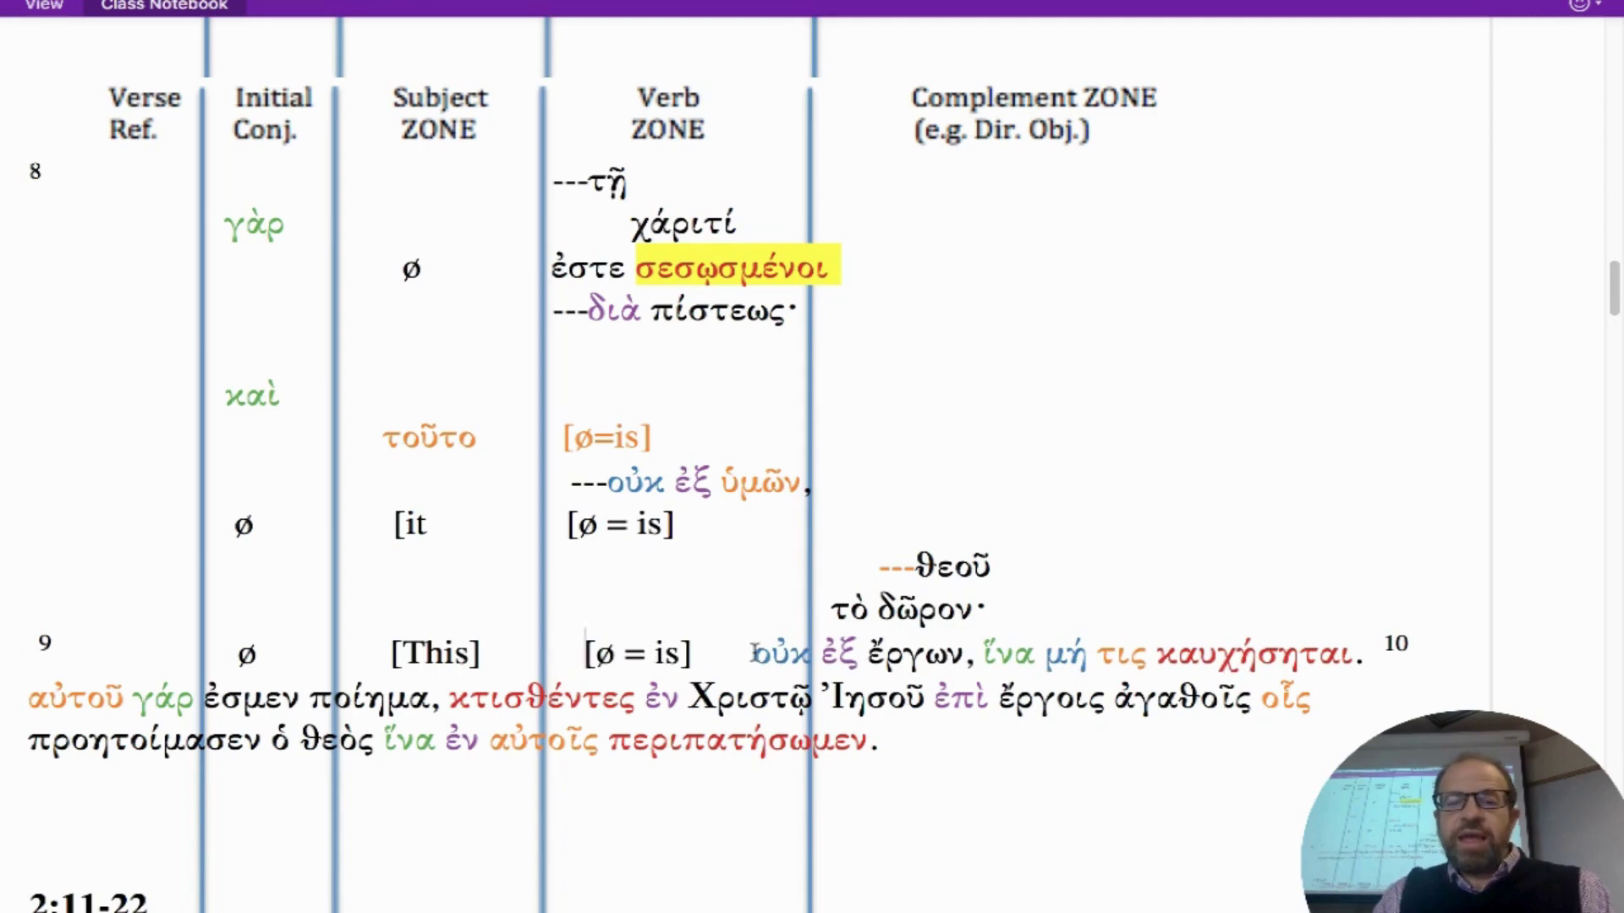
key("Return")
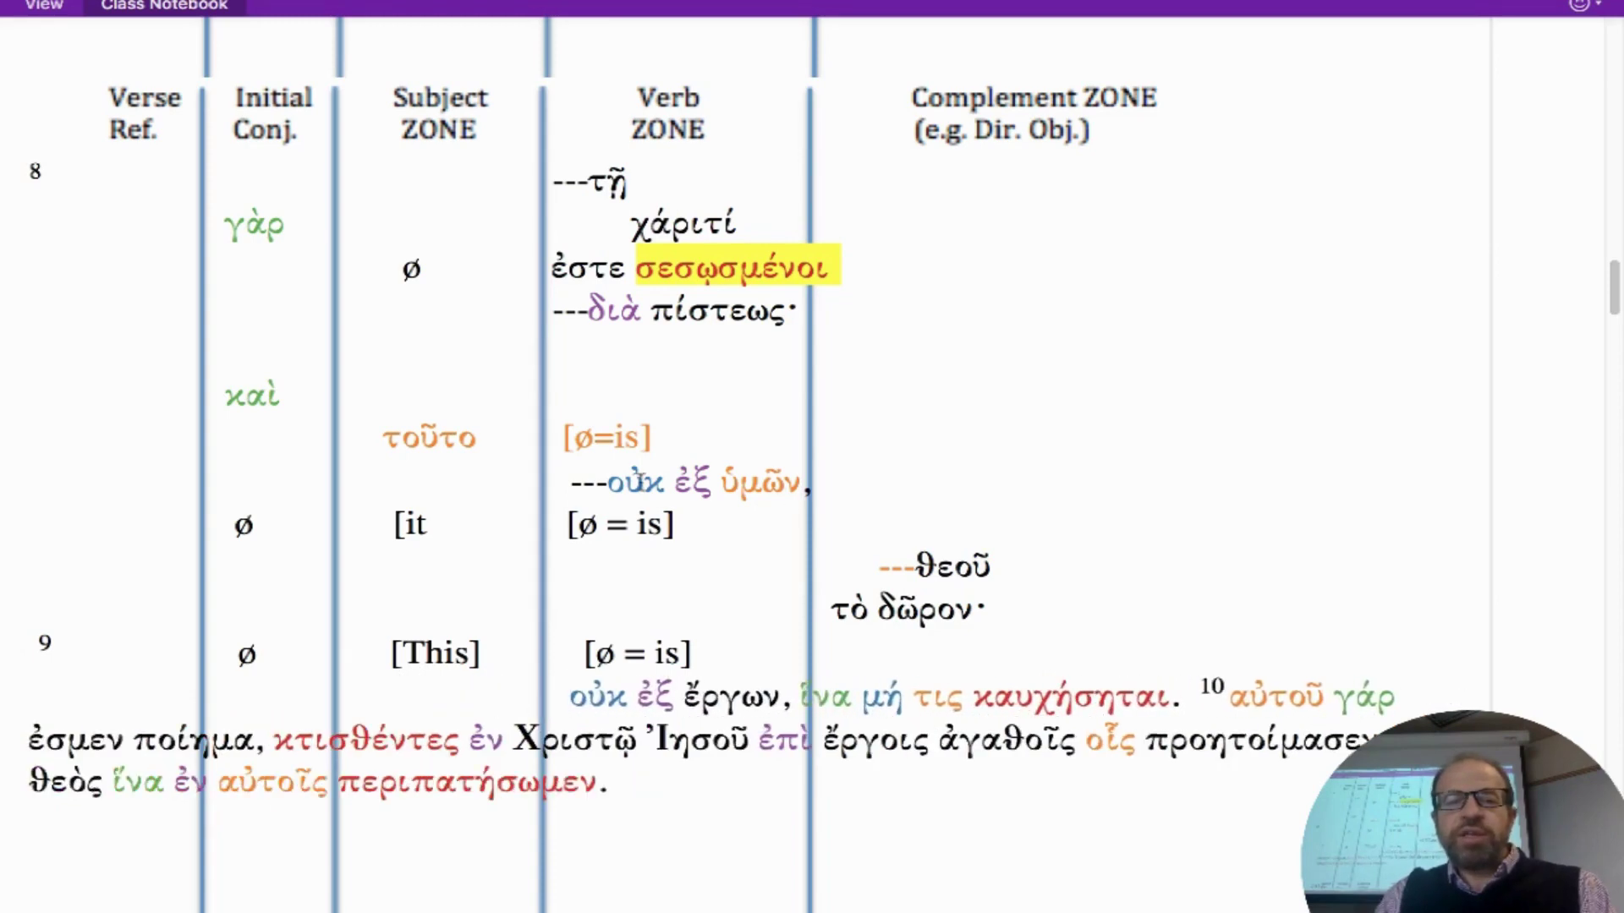
Step: Put dashes before οὐκ ἐξ ἔργων to match οὐκ ἐξ ὑμῶν
left_click_drag(607, 484, 568, 484)
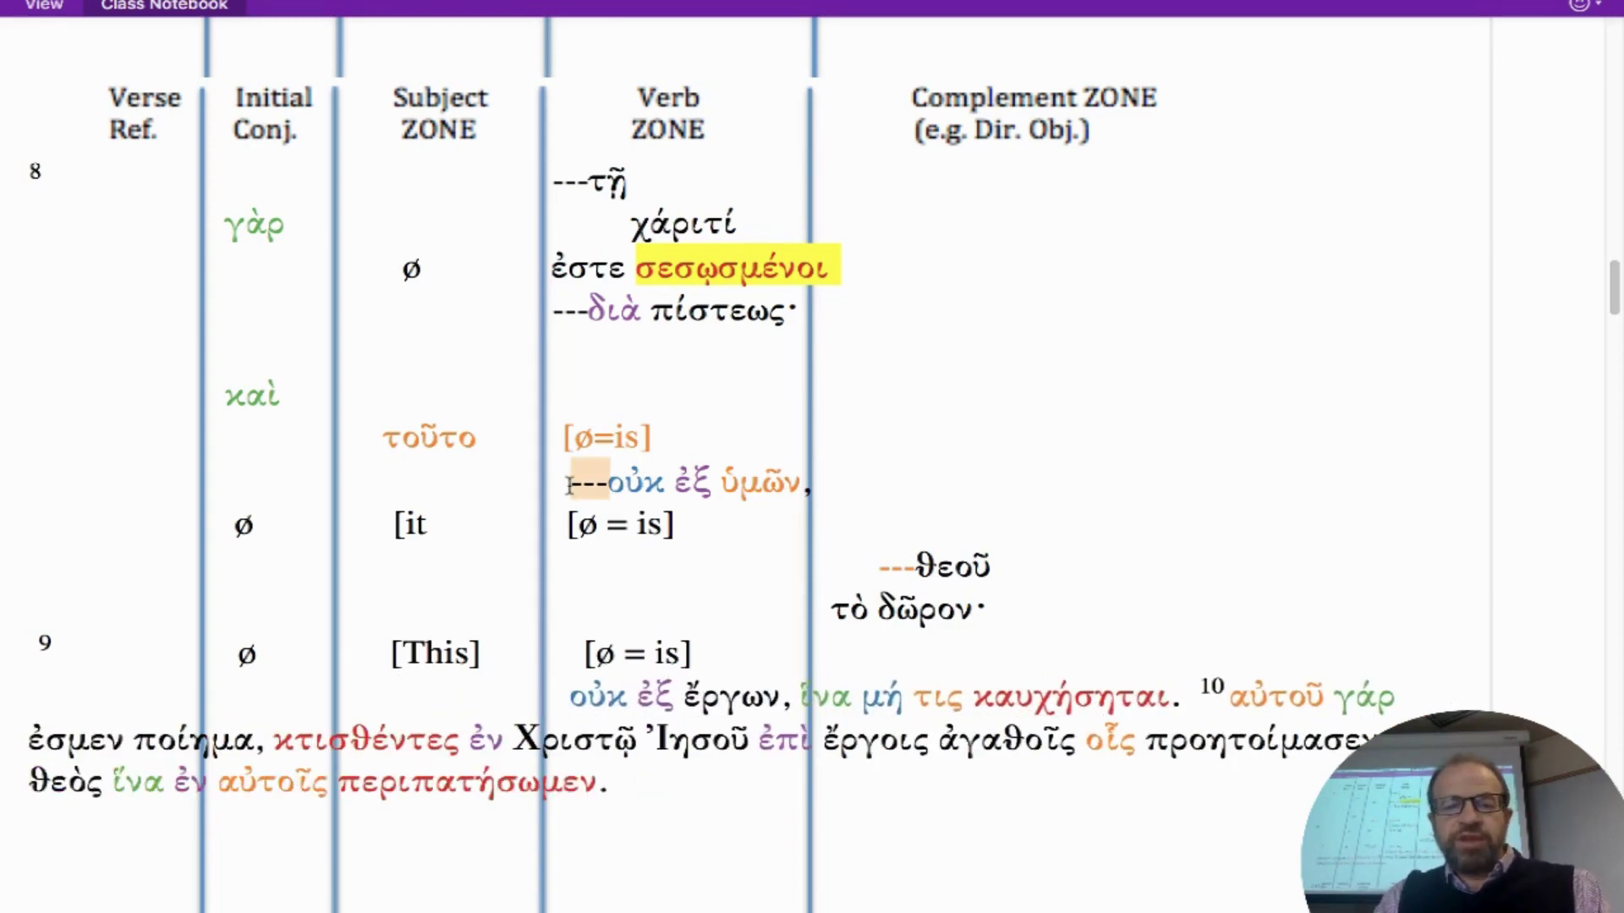
left_click(563, 693)
type("---")
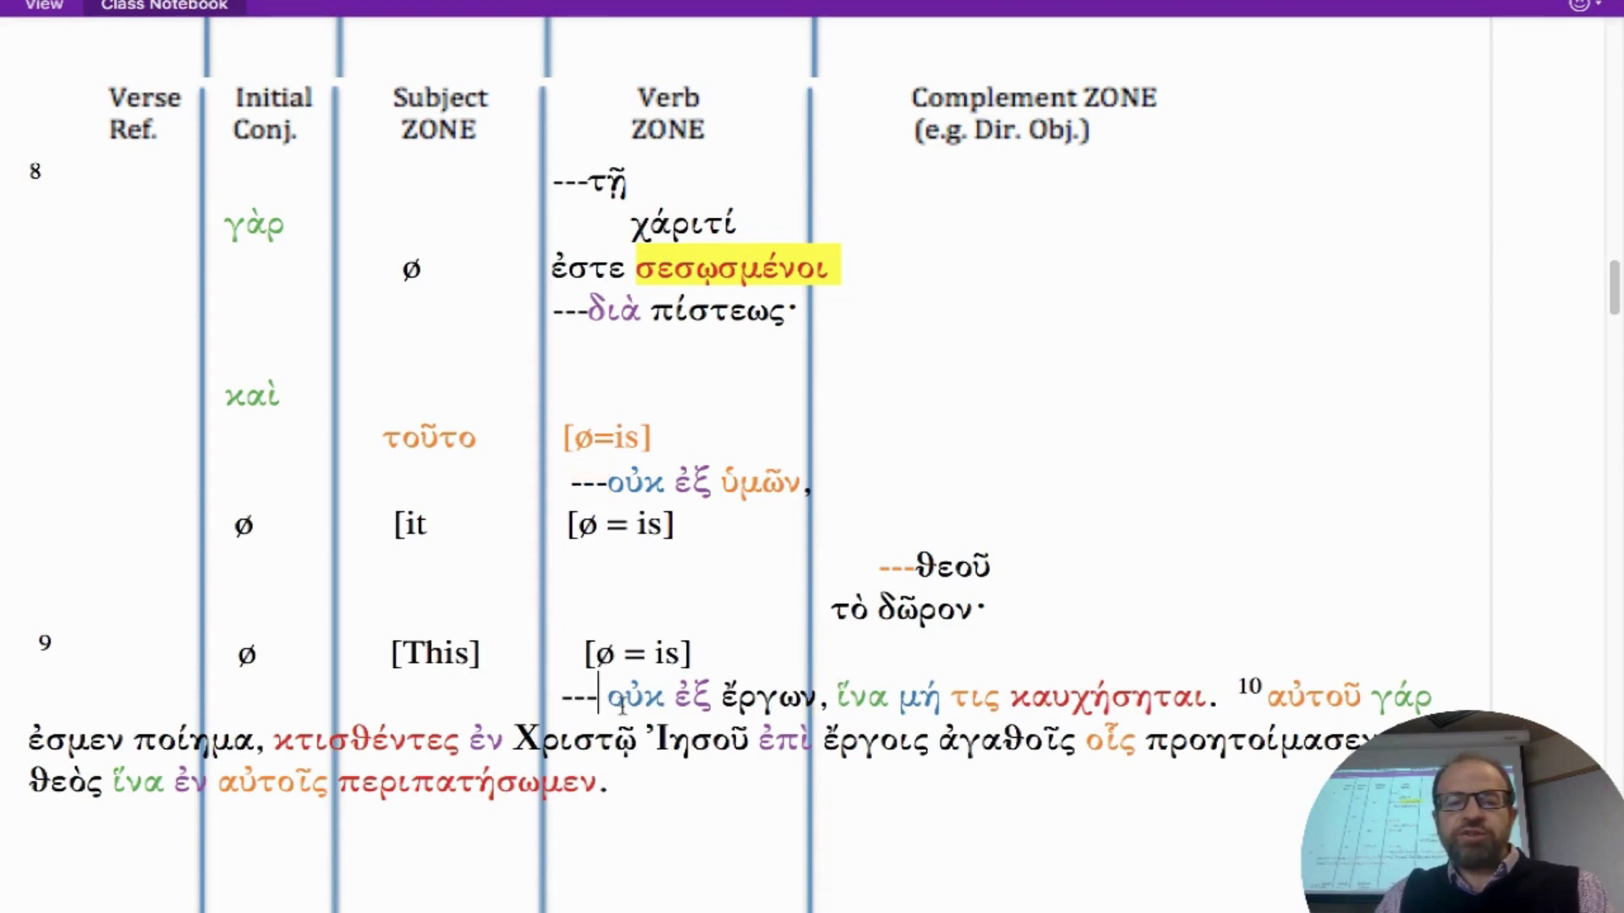
key("Left")
key("Left")
type("-")
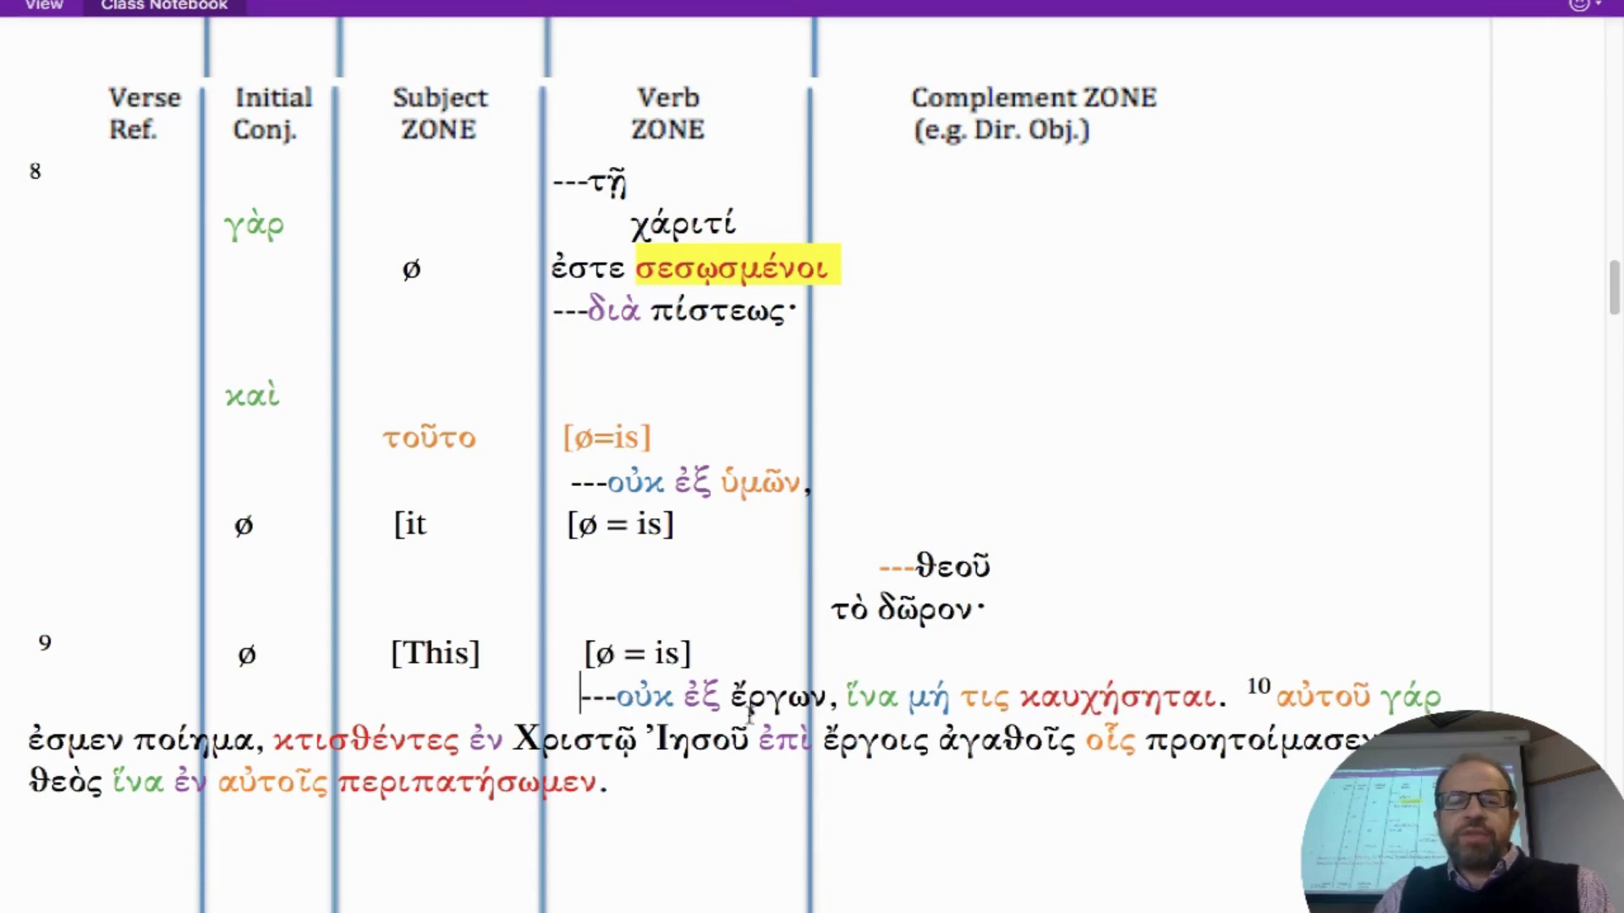
Step: Move ἵνα μή τις καυχήσηται onto its own line and trim stray spaces in verse 9
double_click(470, 438)
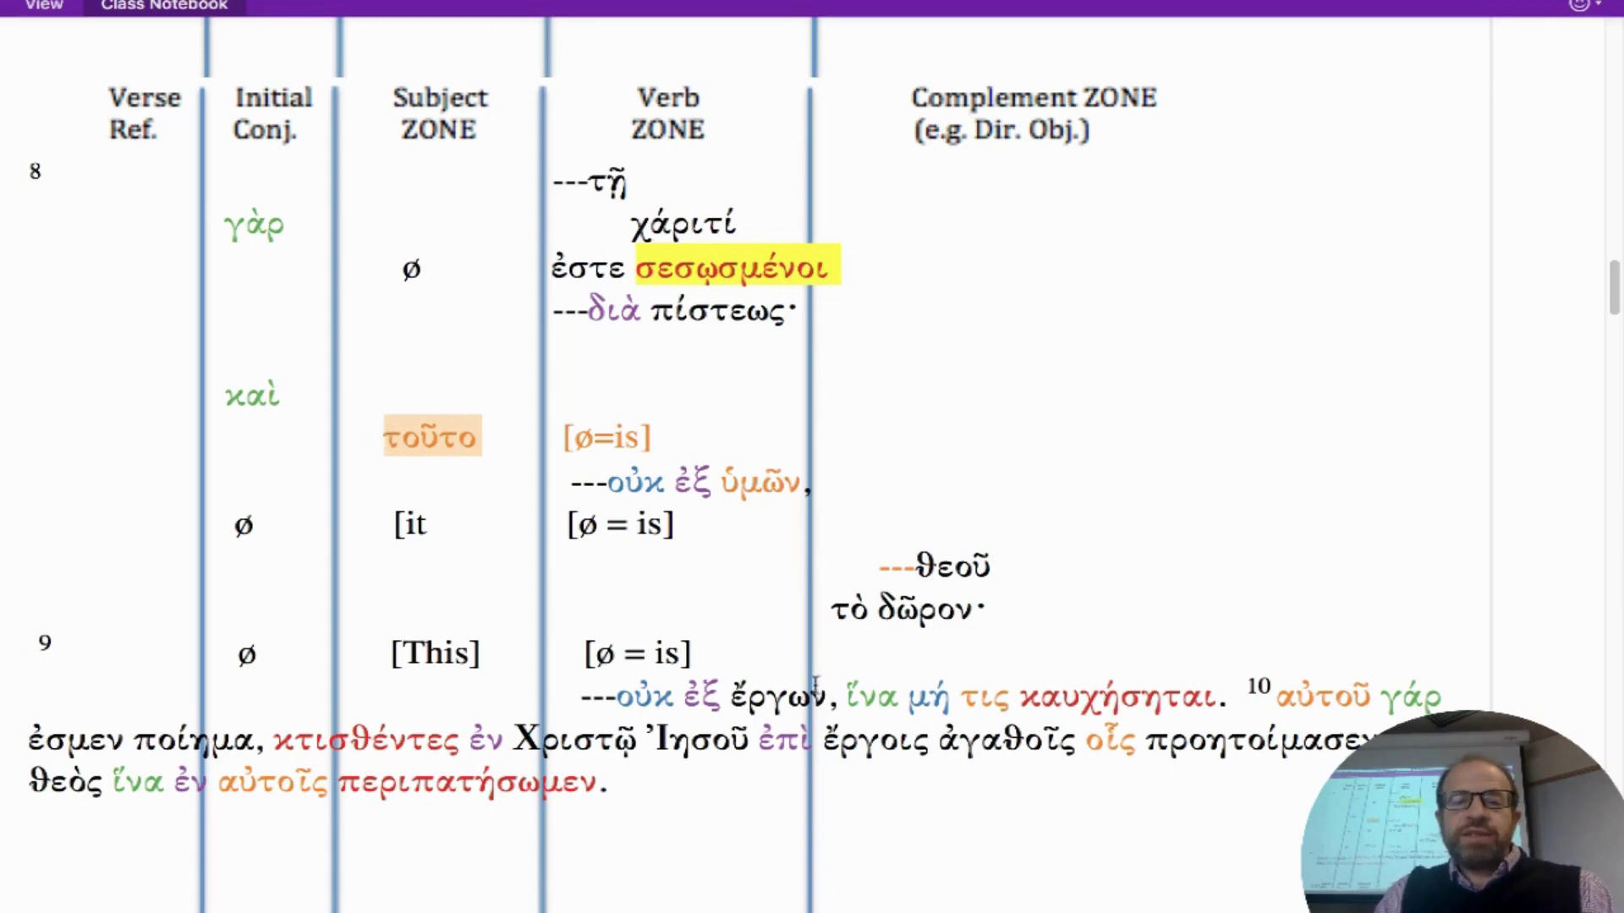
left_click(848, 695)
key("Return")
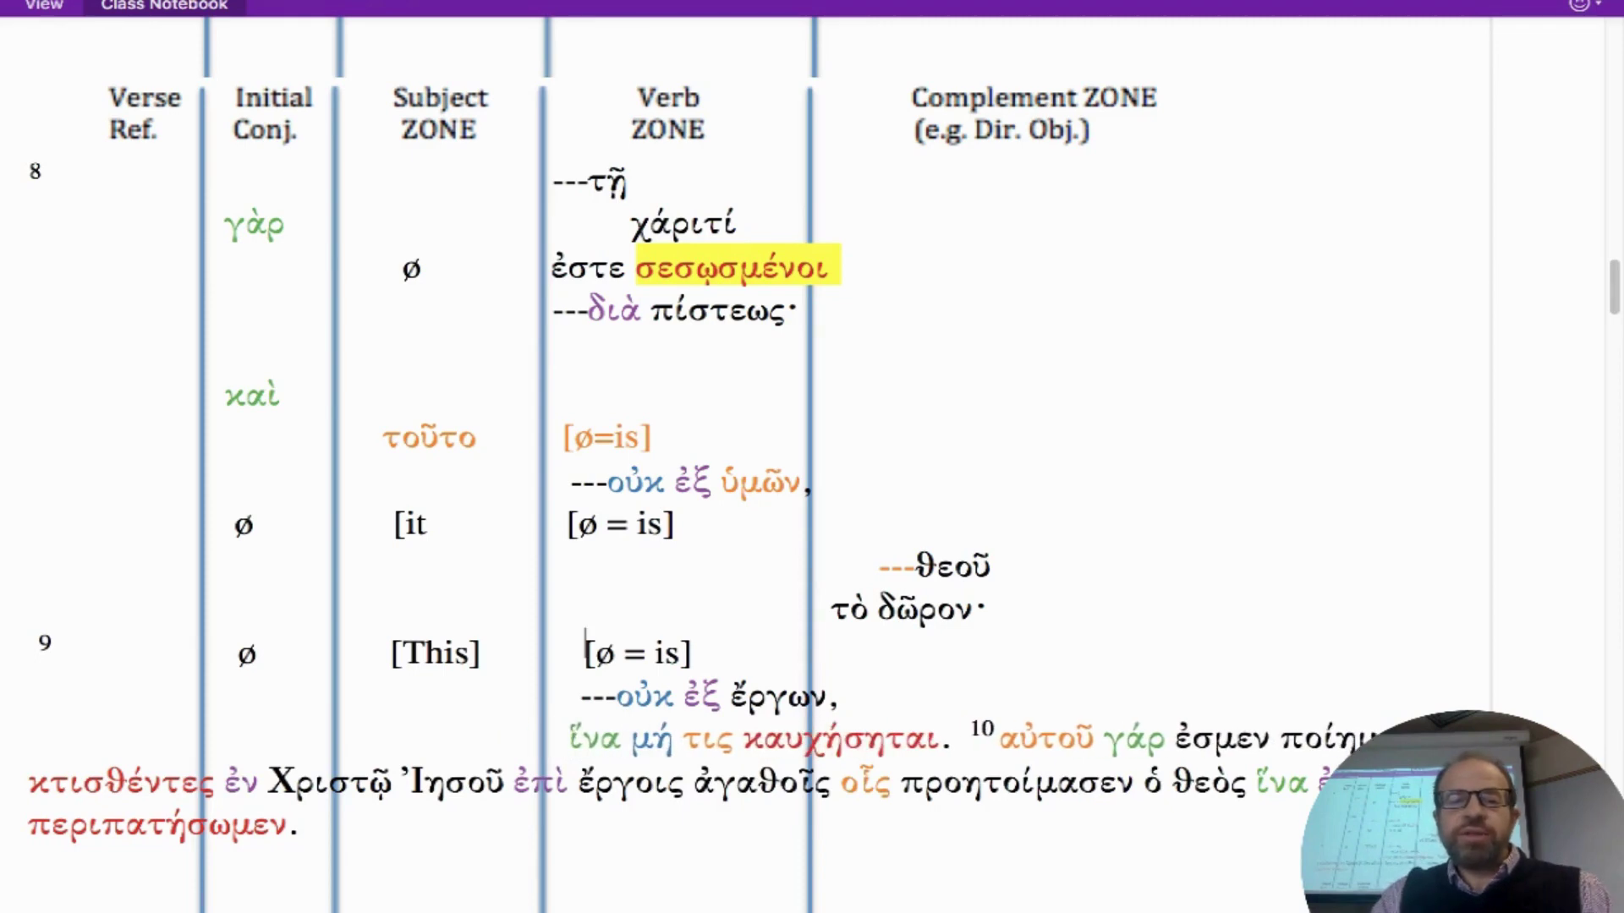
key("BackSpace")
key("BackSpace")
key("Down")
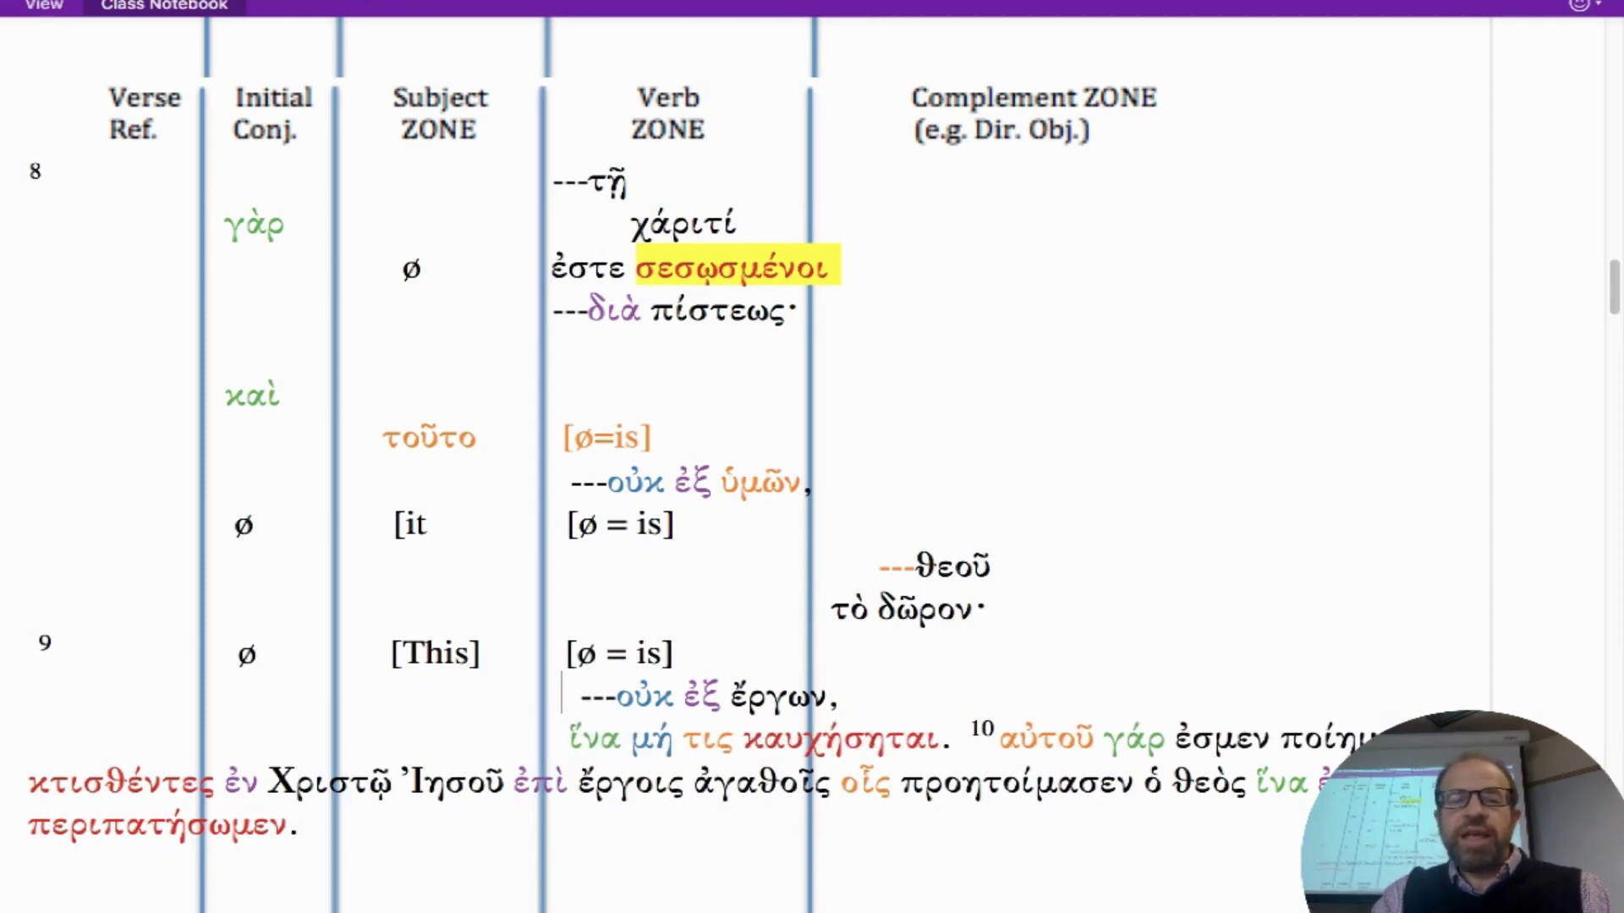
key("BackSpace")
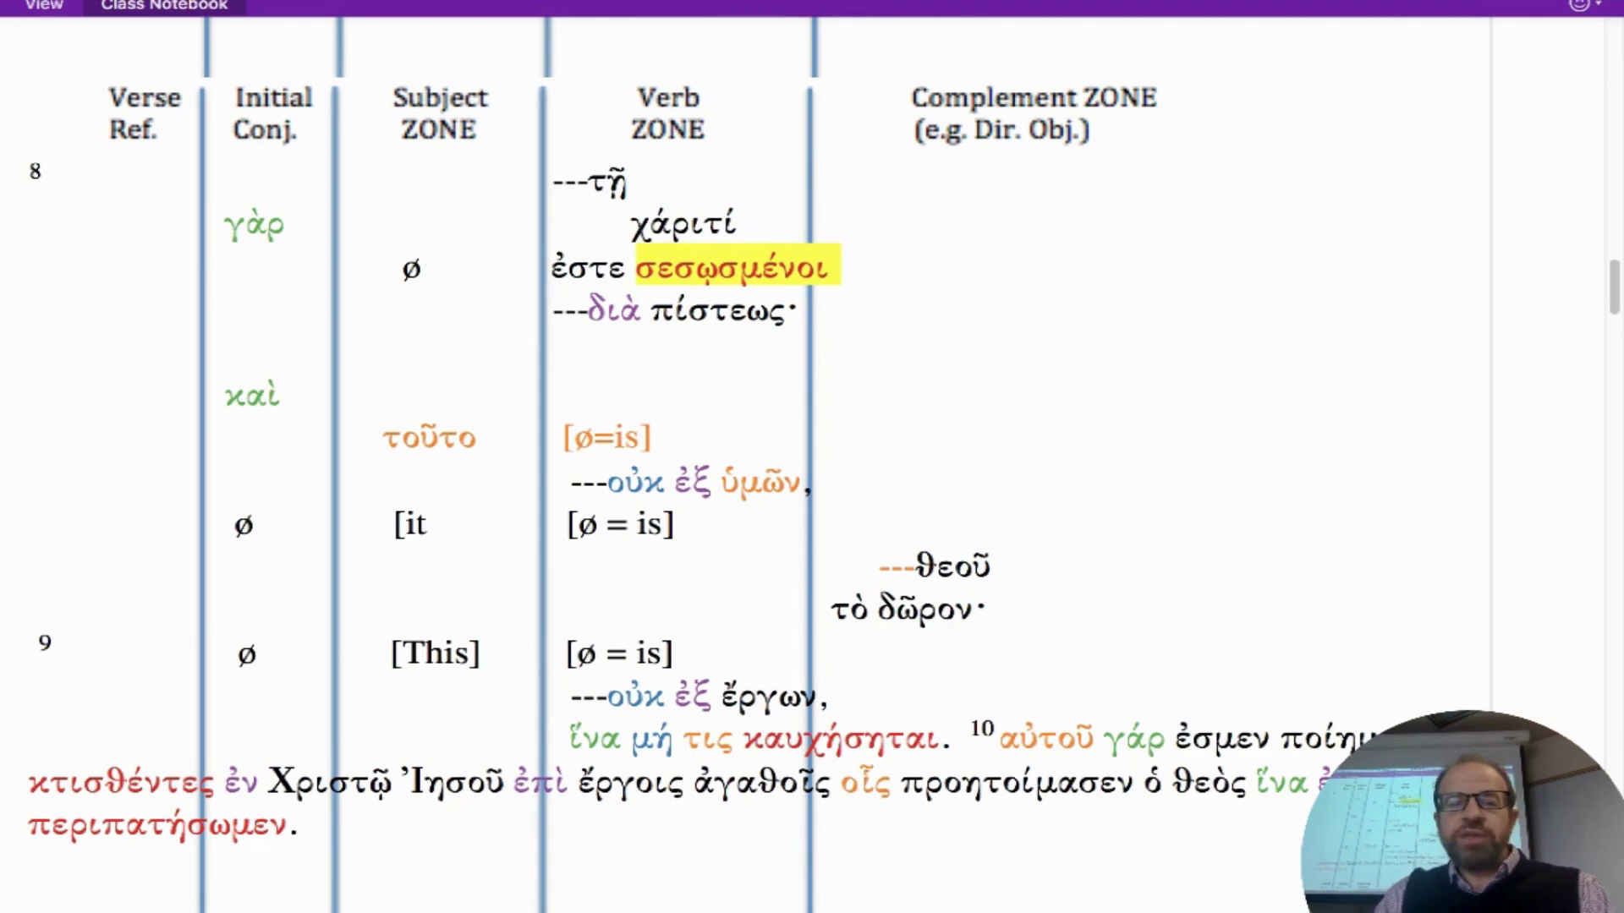
Step: Paste the '---' dashes before ἵνα and split verse 10 into a separate paragraph
key("Right")
key("Right")
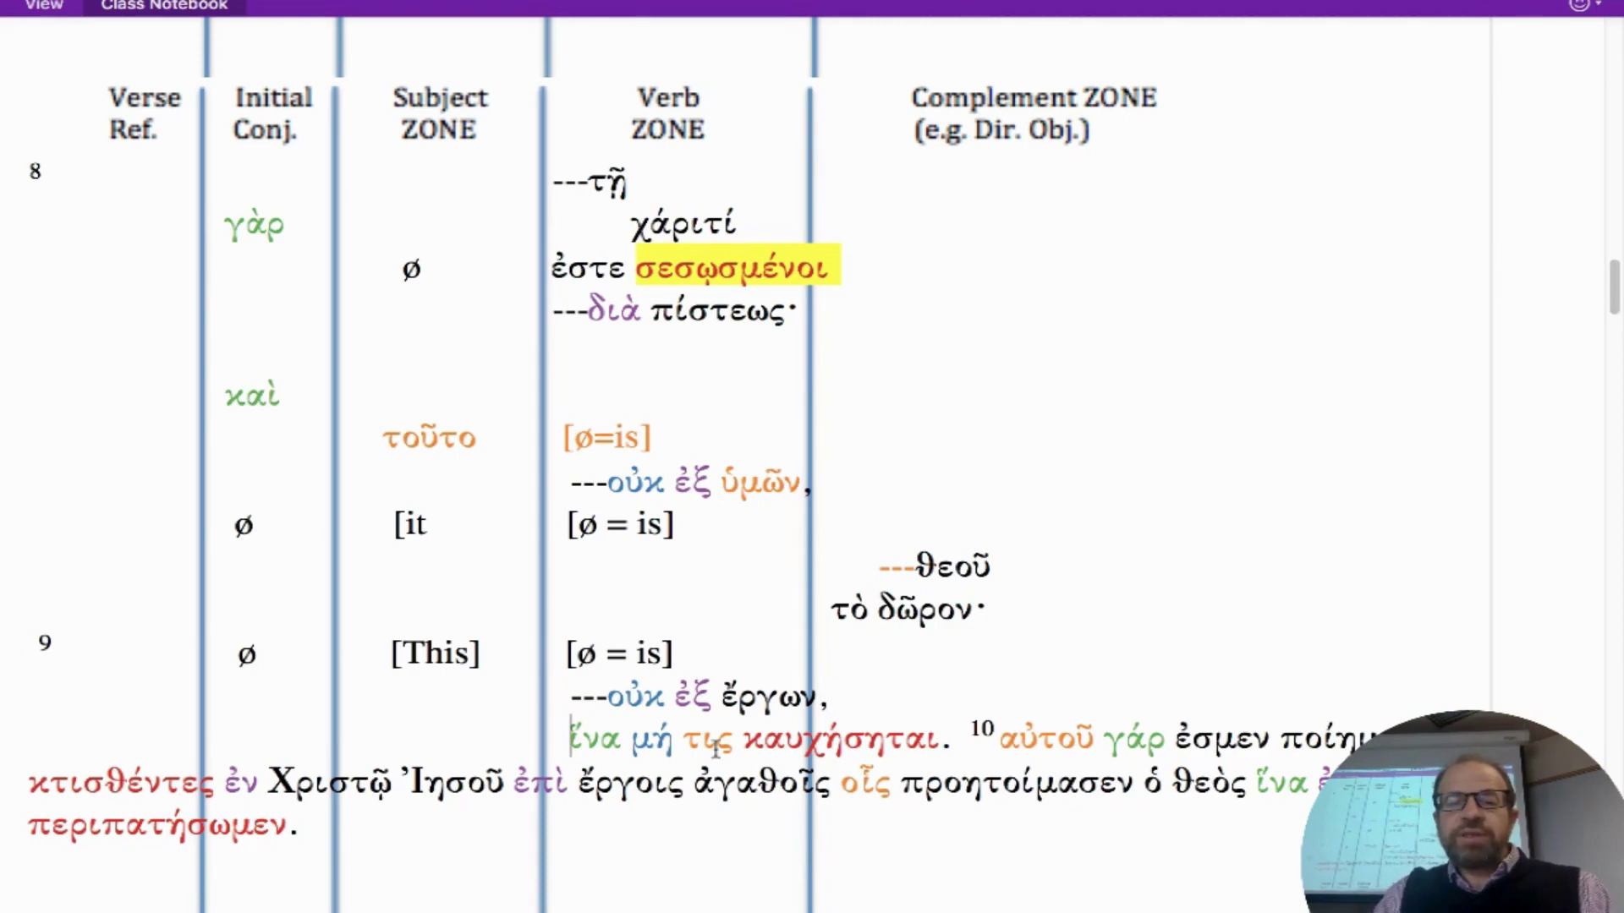
key("Up")
key("shift+Left")
key("shift+Left")
key("shift+Left")
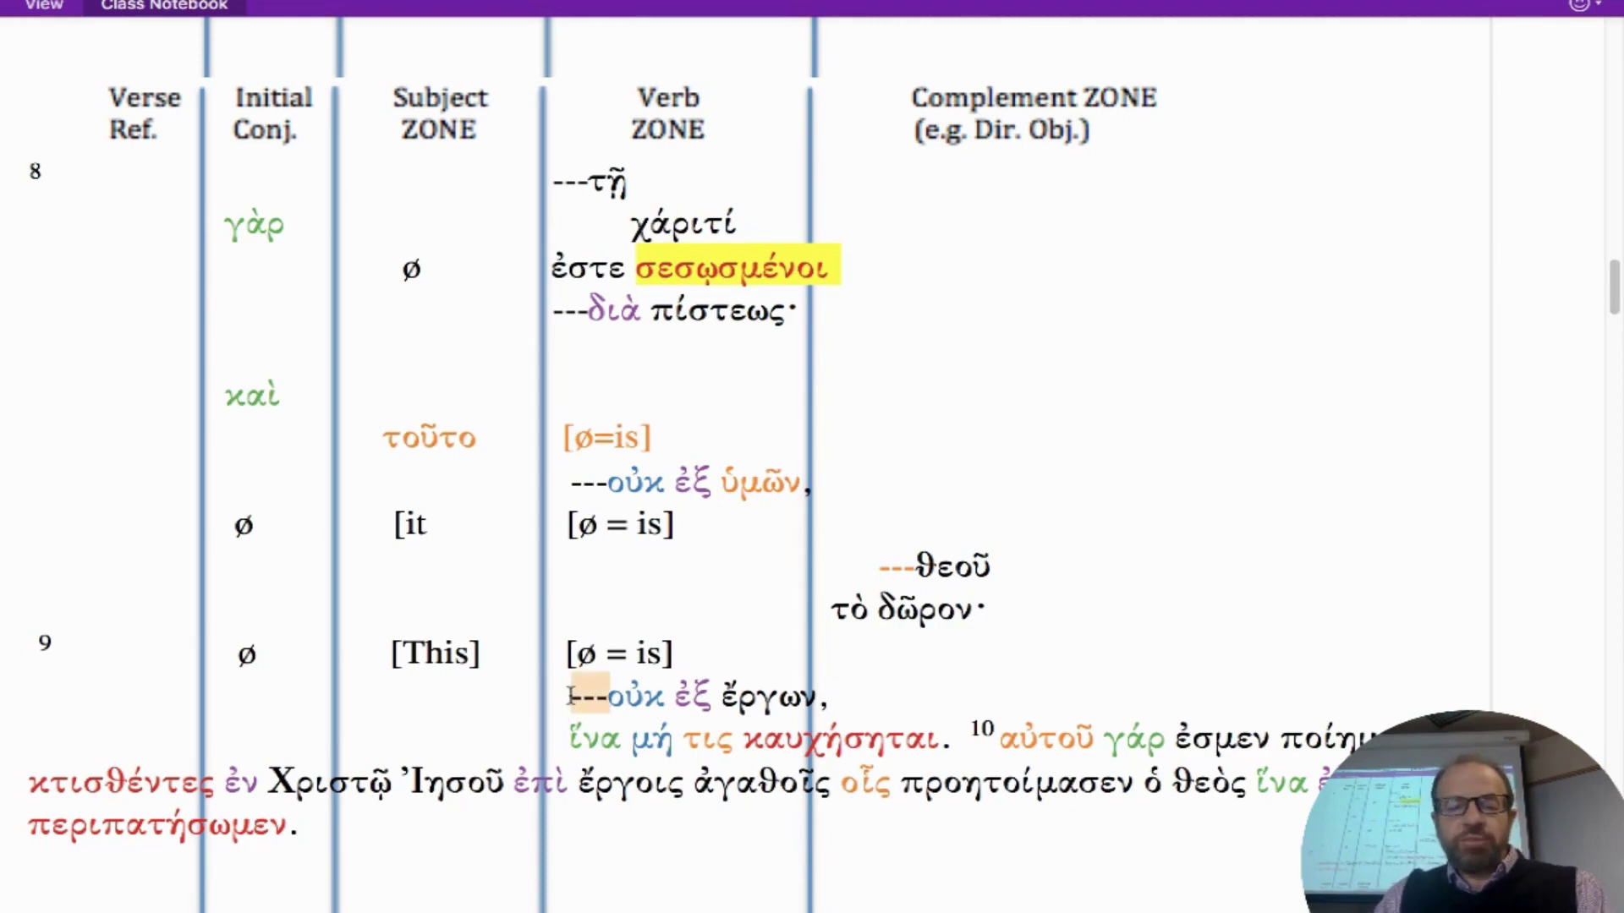
key("ctrl+c")
key("Down")
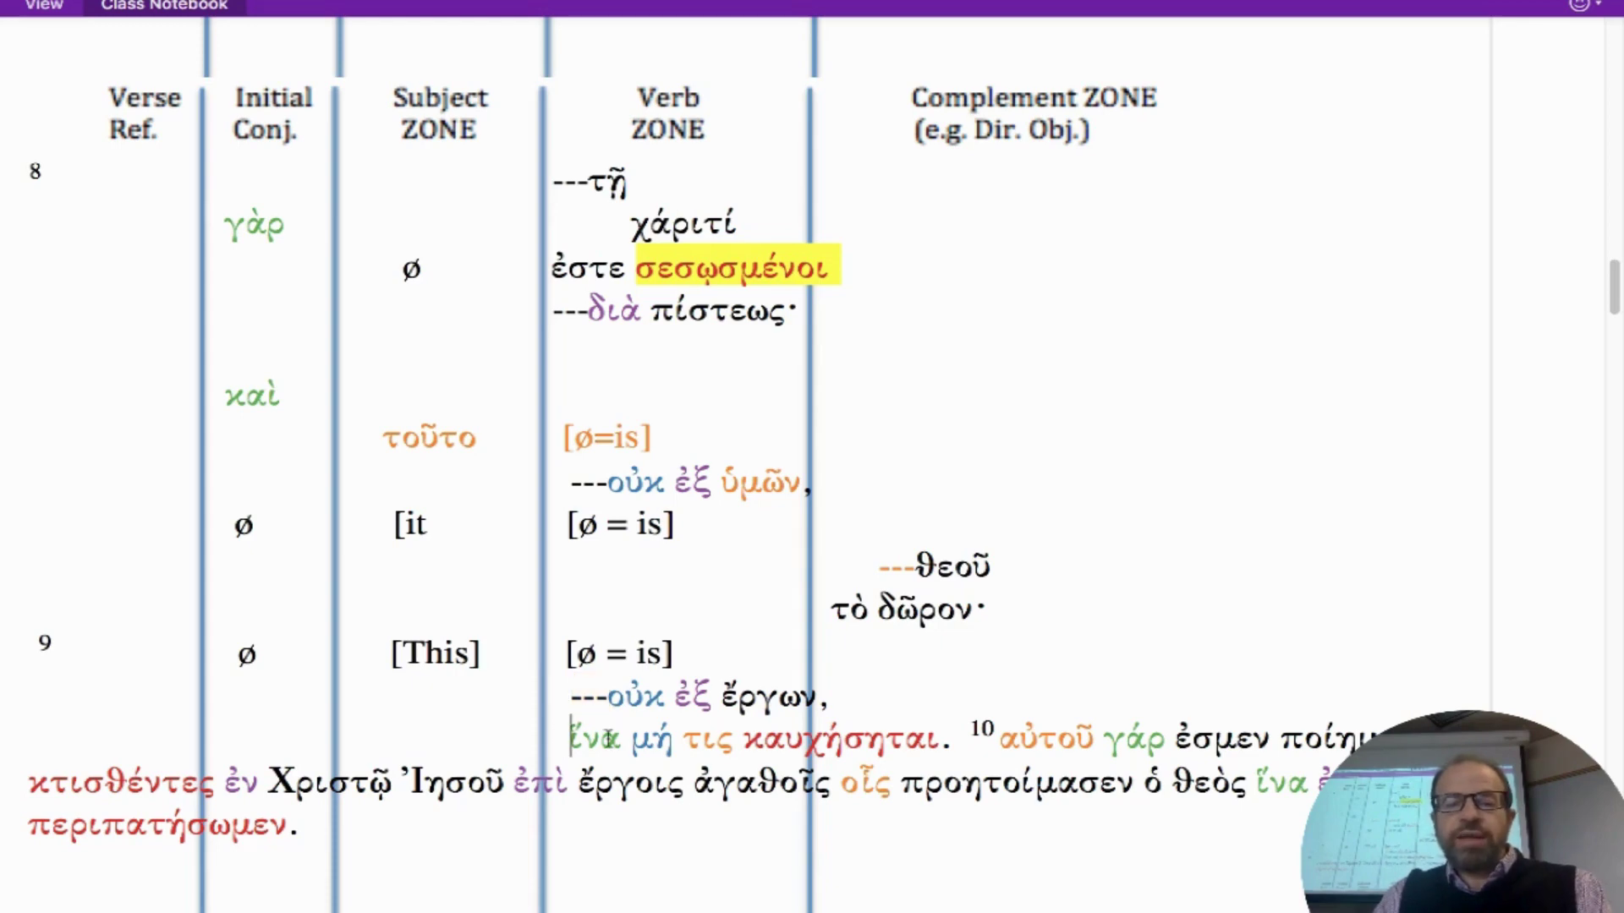
key("ctrl+v")
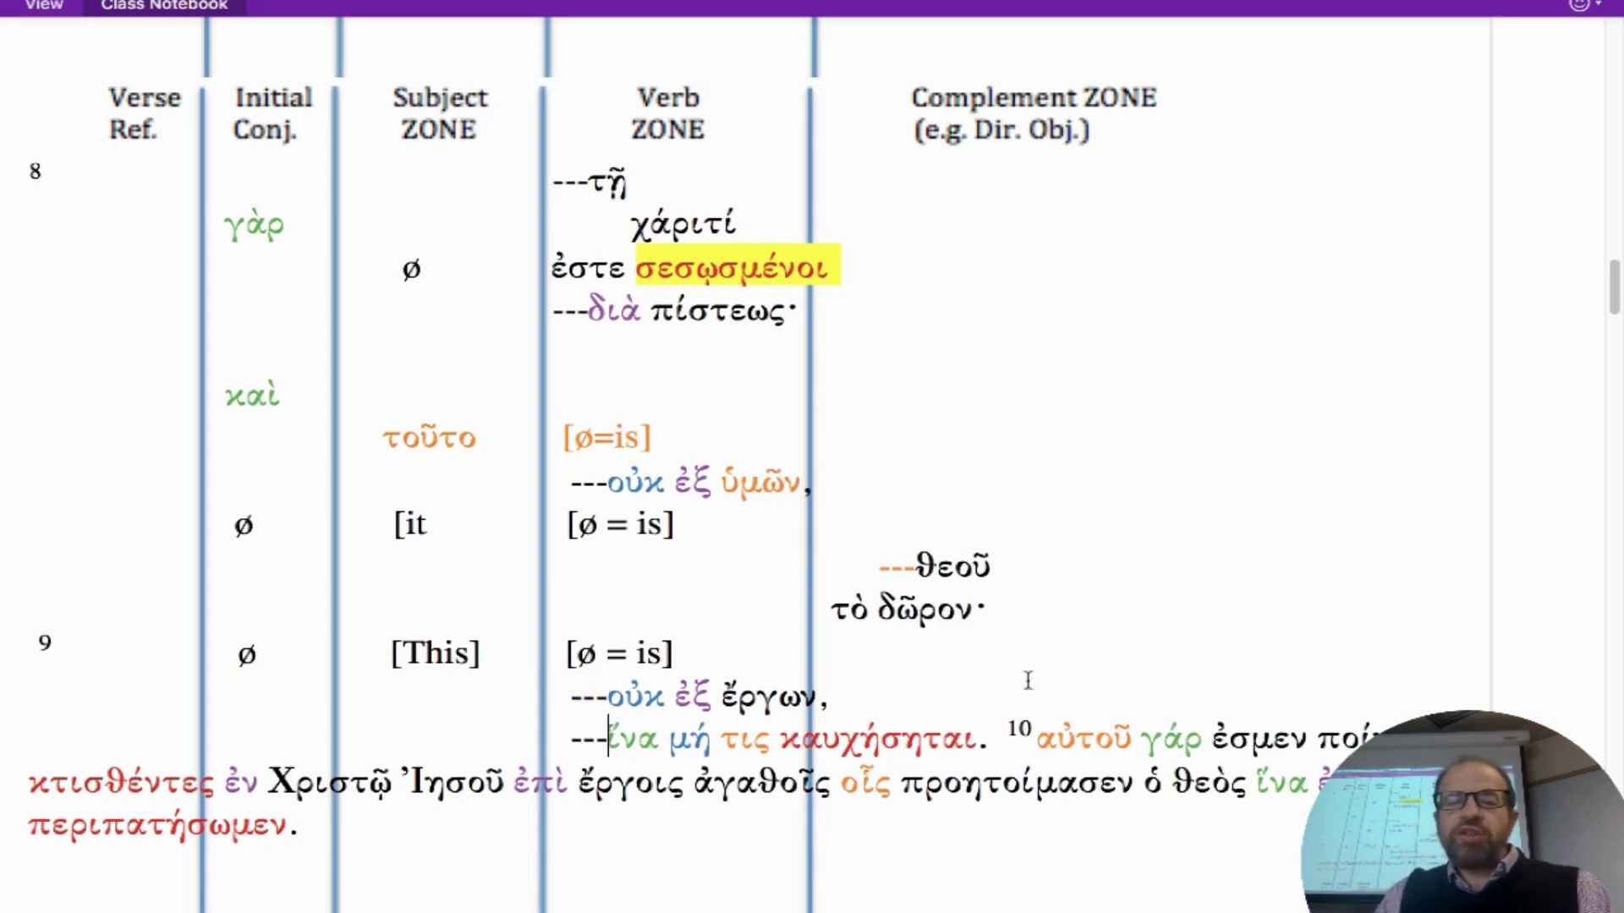
key("ctrl+Right")
key("ctrl+Right")
key("ctrl+Right")
key("ctrl+Right")
key("ctrl+Right")
key("Return")
key("Return")
Step: Highlight οὐκ ἐξ ὑμῶν, ---οὐκ ἐξ ἔργων, the ἵνα dashes and [ø = is] to compare alignment
scroll(683, 472, "down", 1)
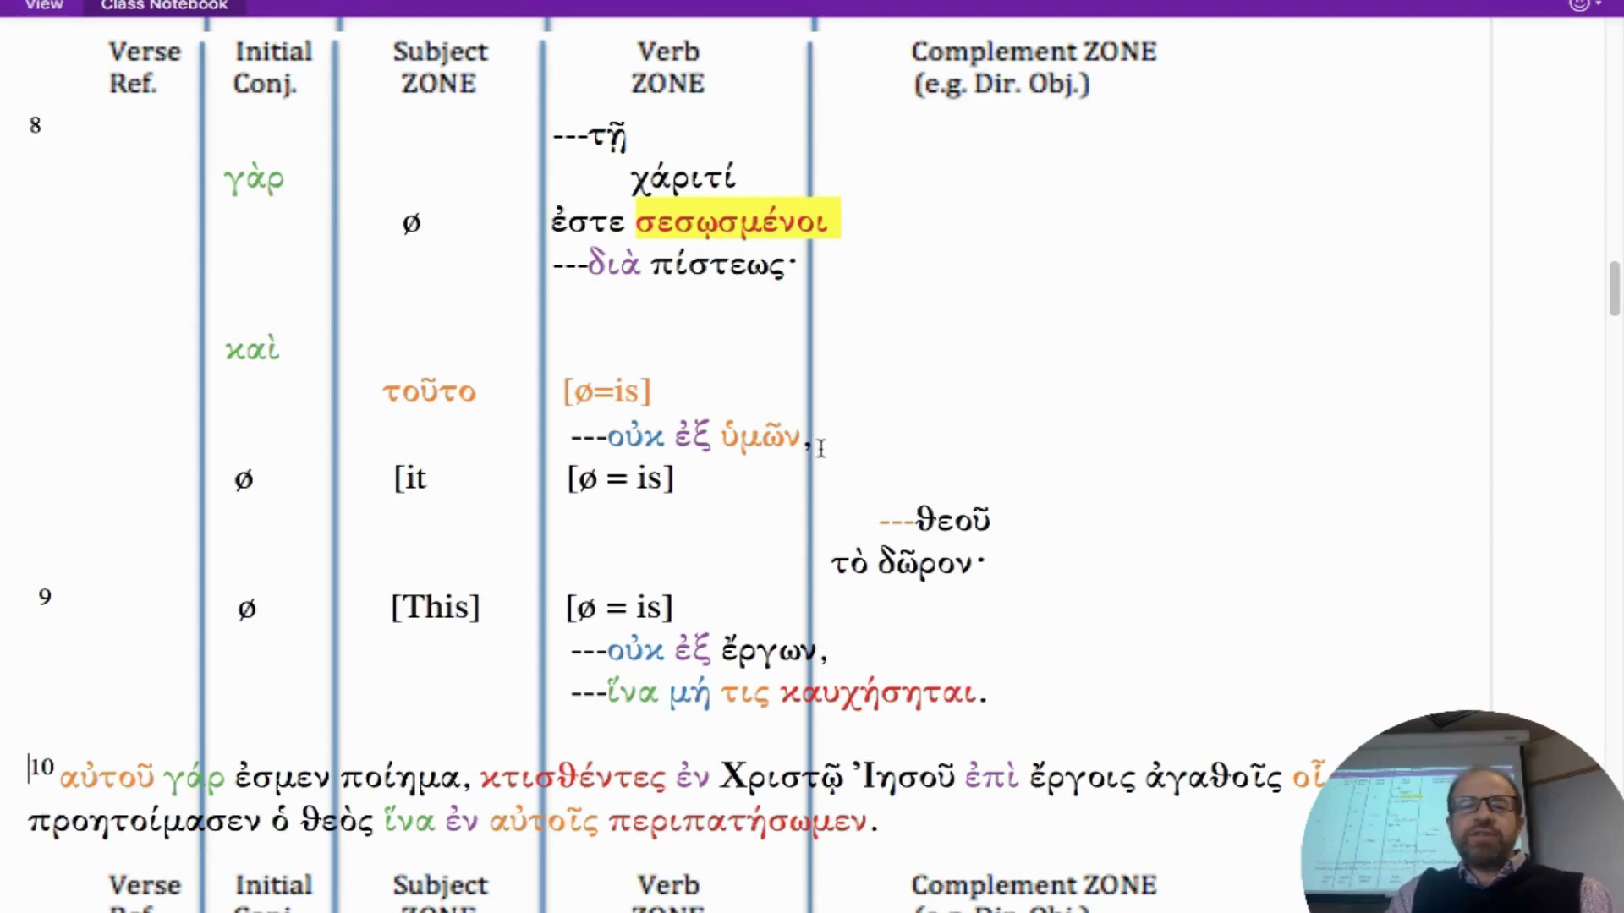
left_click_drag(820, 438, 577, 443)
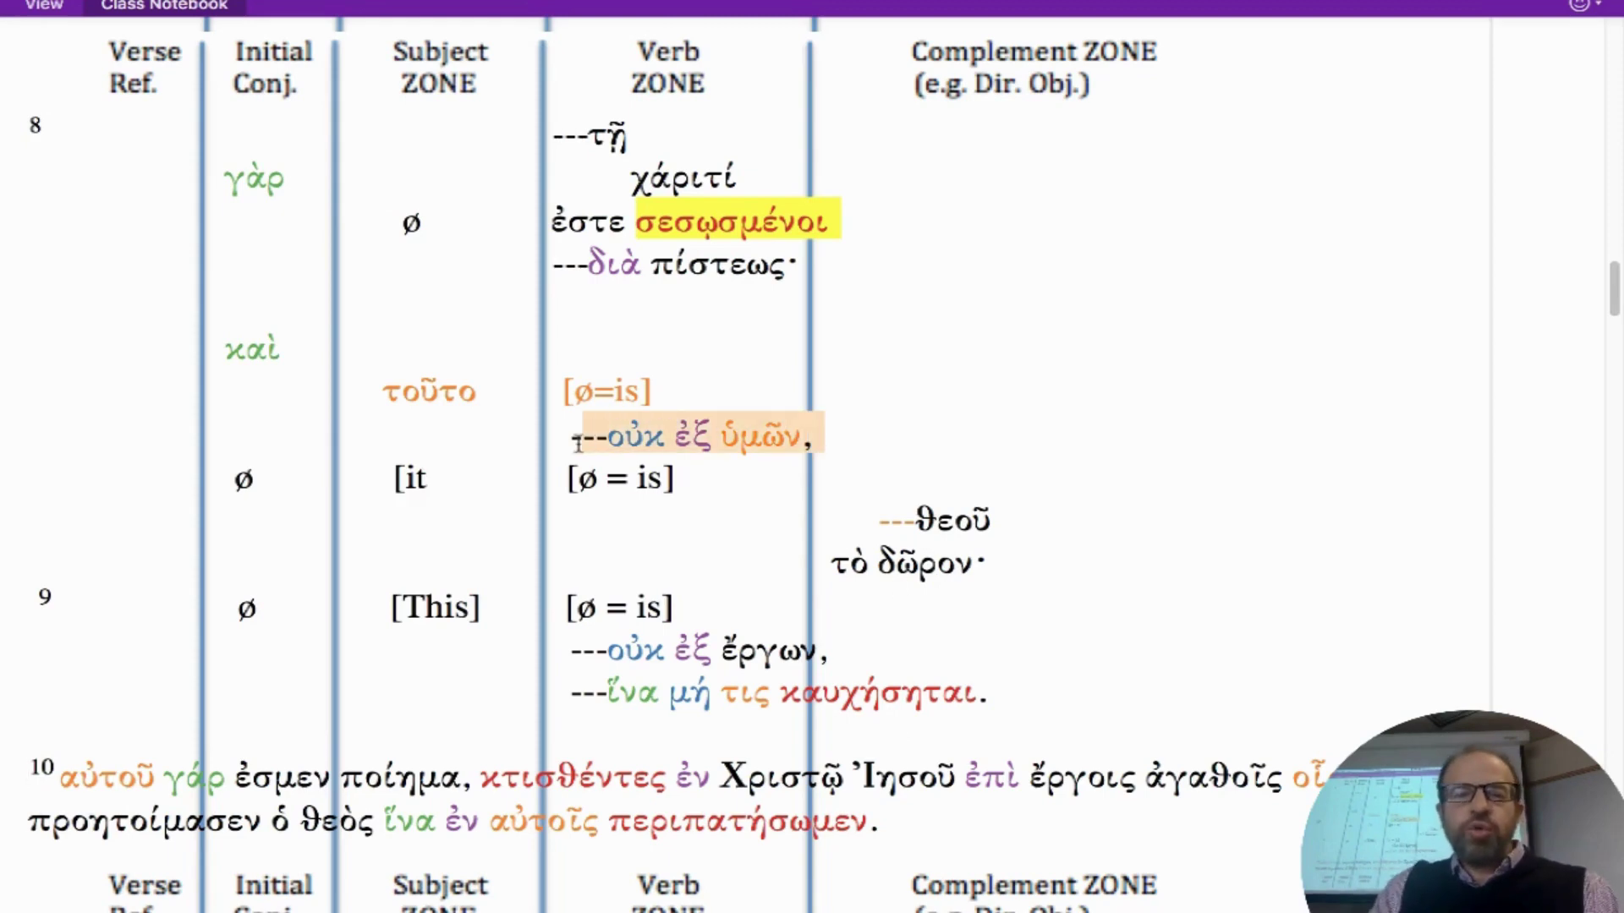
left_click_drag(832, 648, 574, 648)
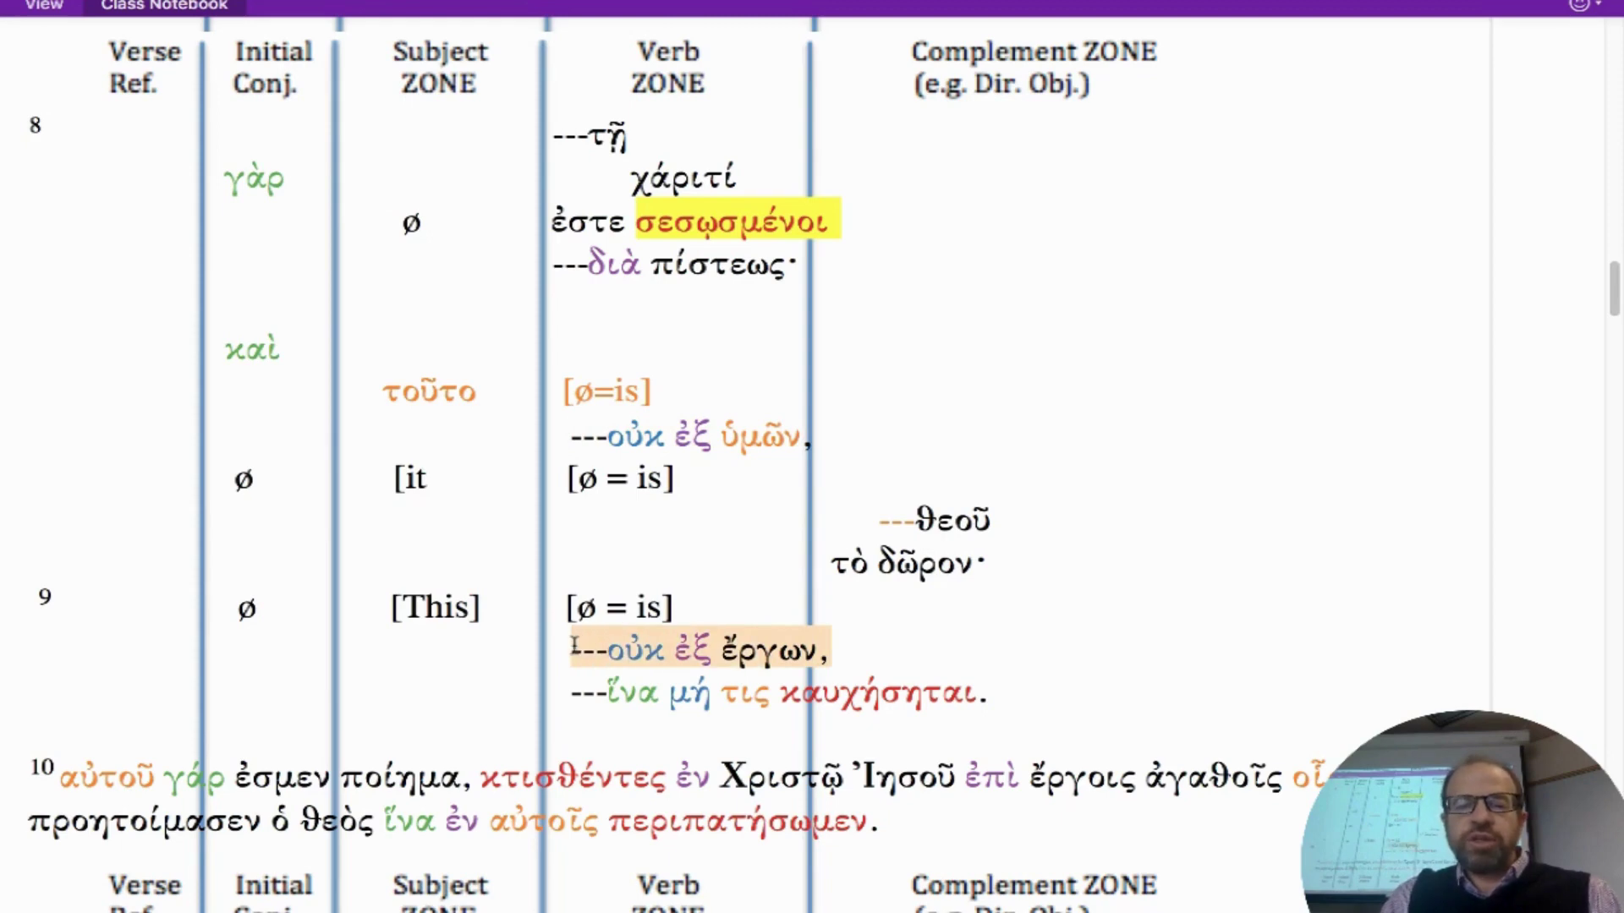
left_click(611, 689)
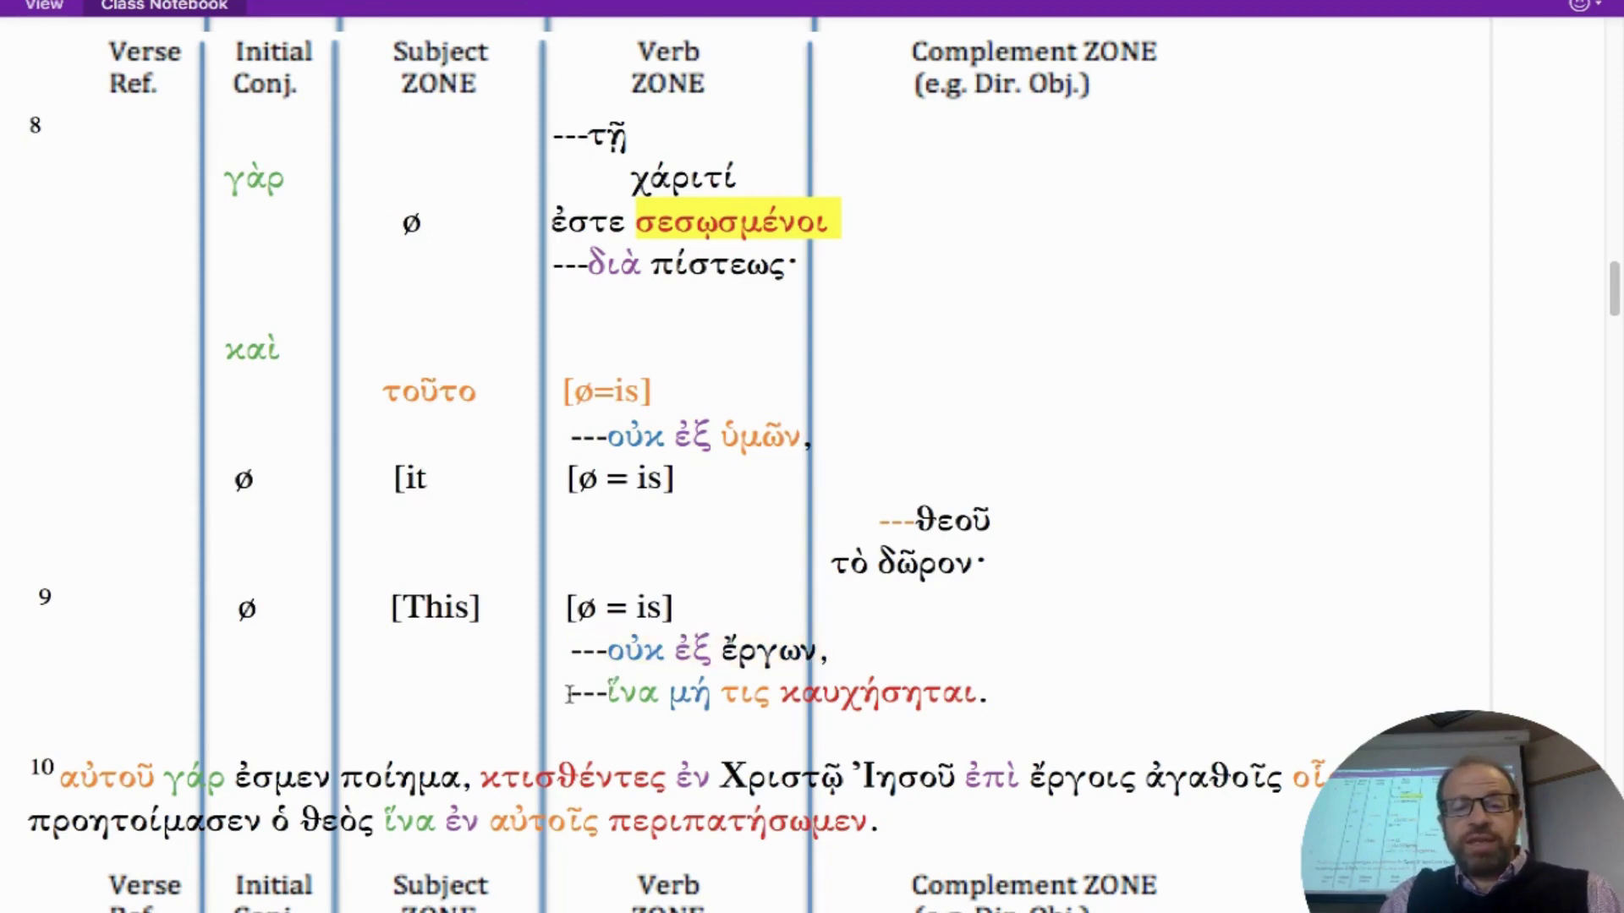
left_click_drag(564, 691, 608, 692)
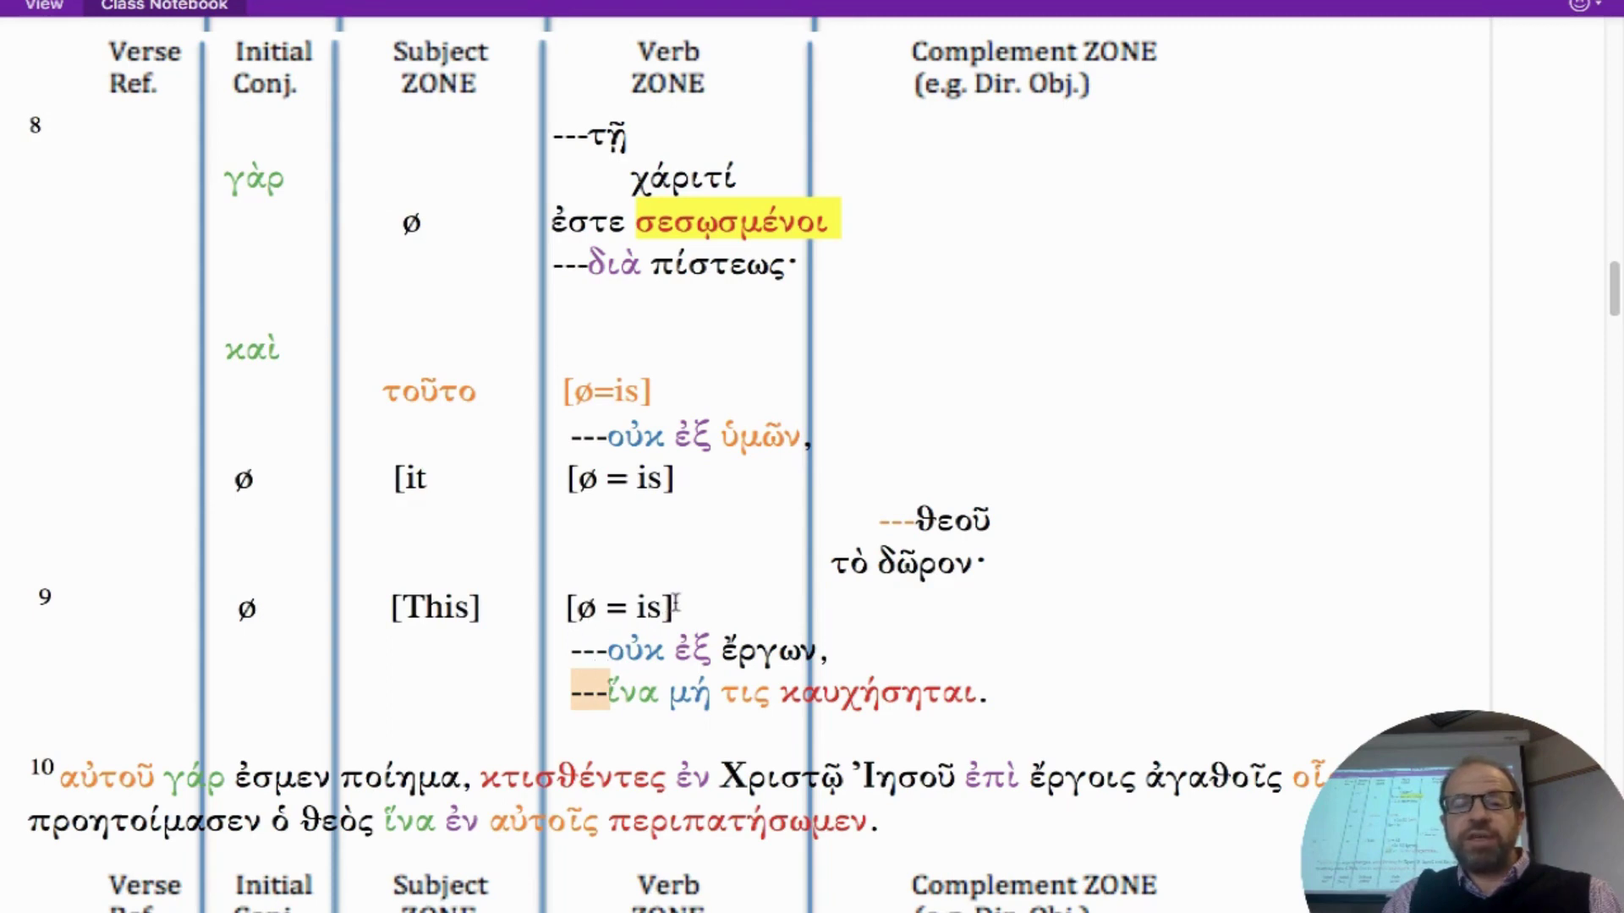
left_click_drag(674, 606, 565, 607)
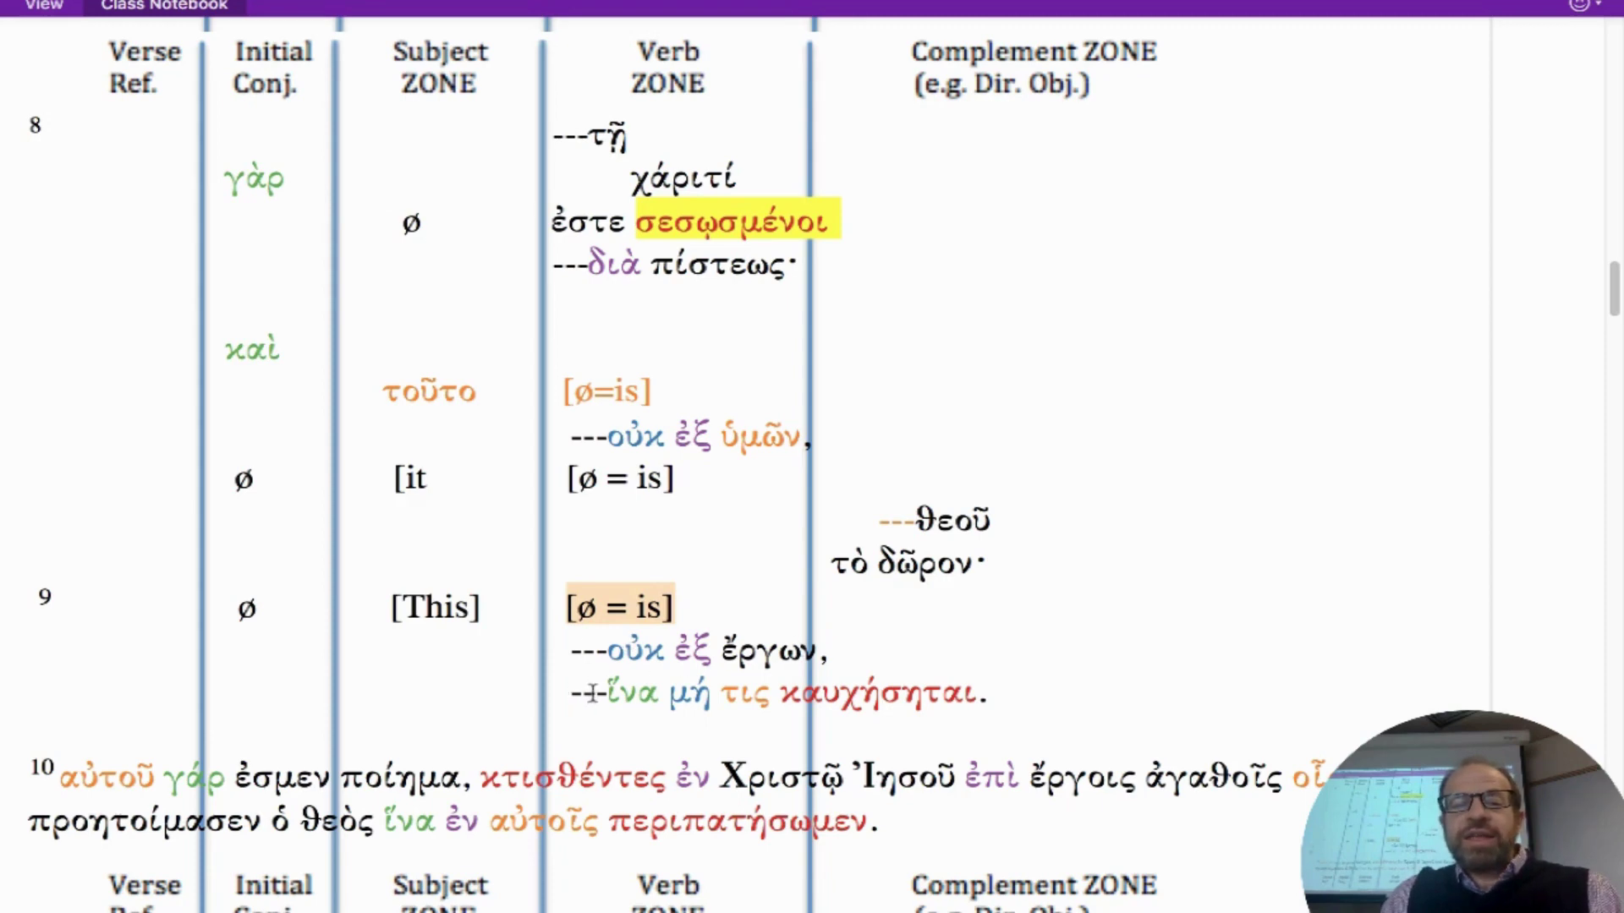
left_click_drag(607, 693, 566, 693)
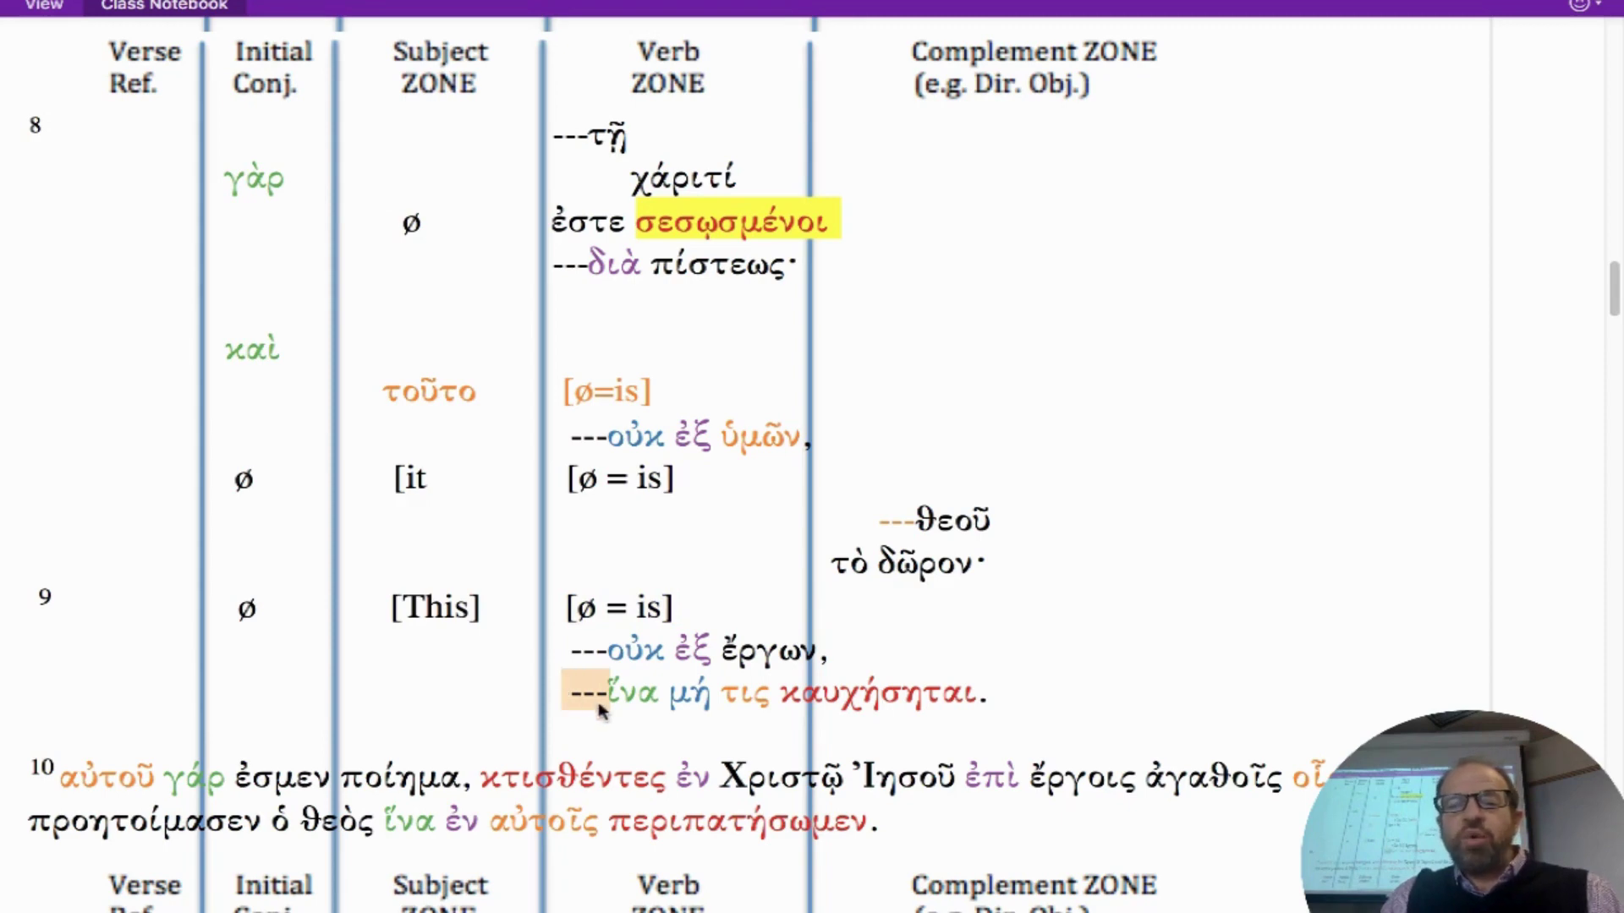
Step: Put τις καυχήσηται on a new line indented under ἵνα μή
left_click(639, 693)
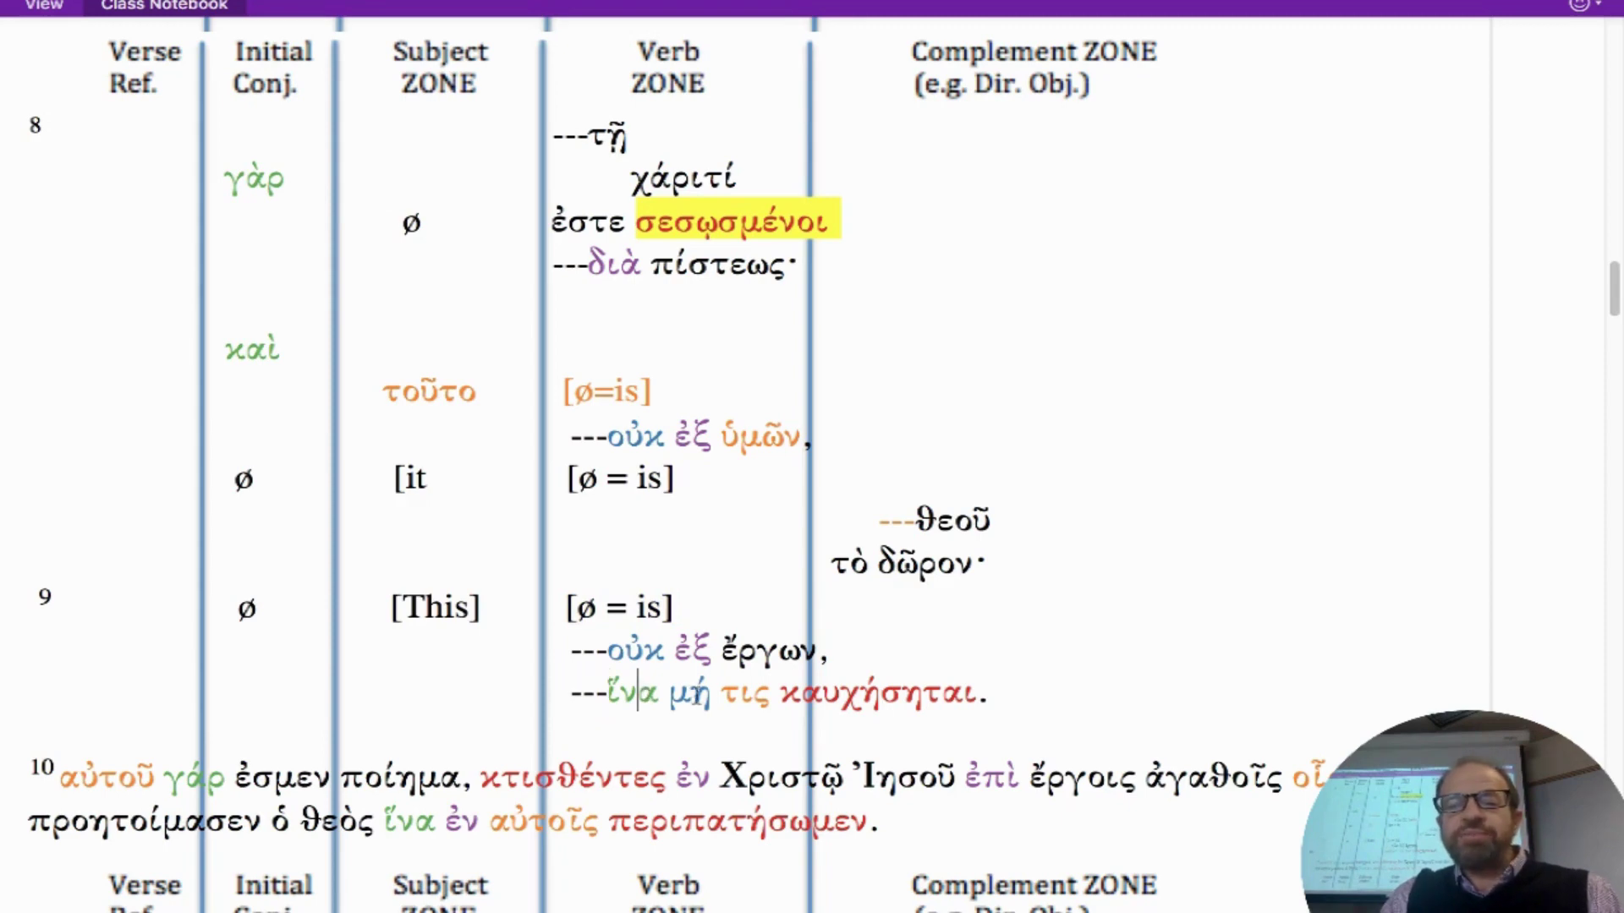
left_click(723, 693)
key("Return")
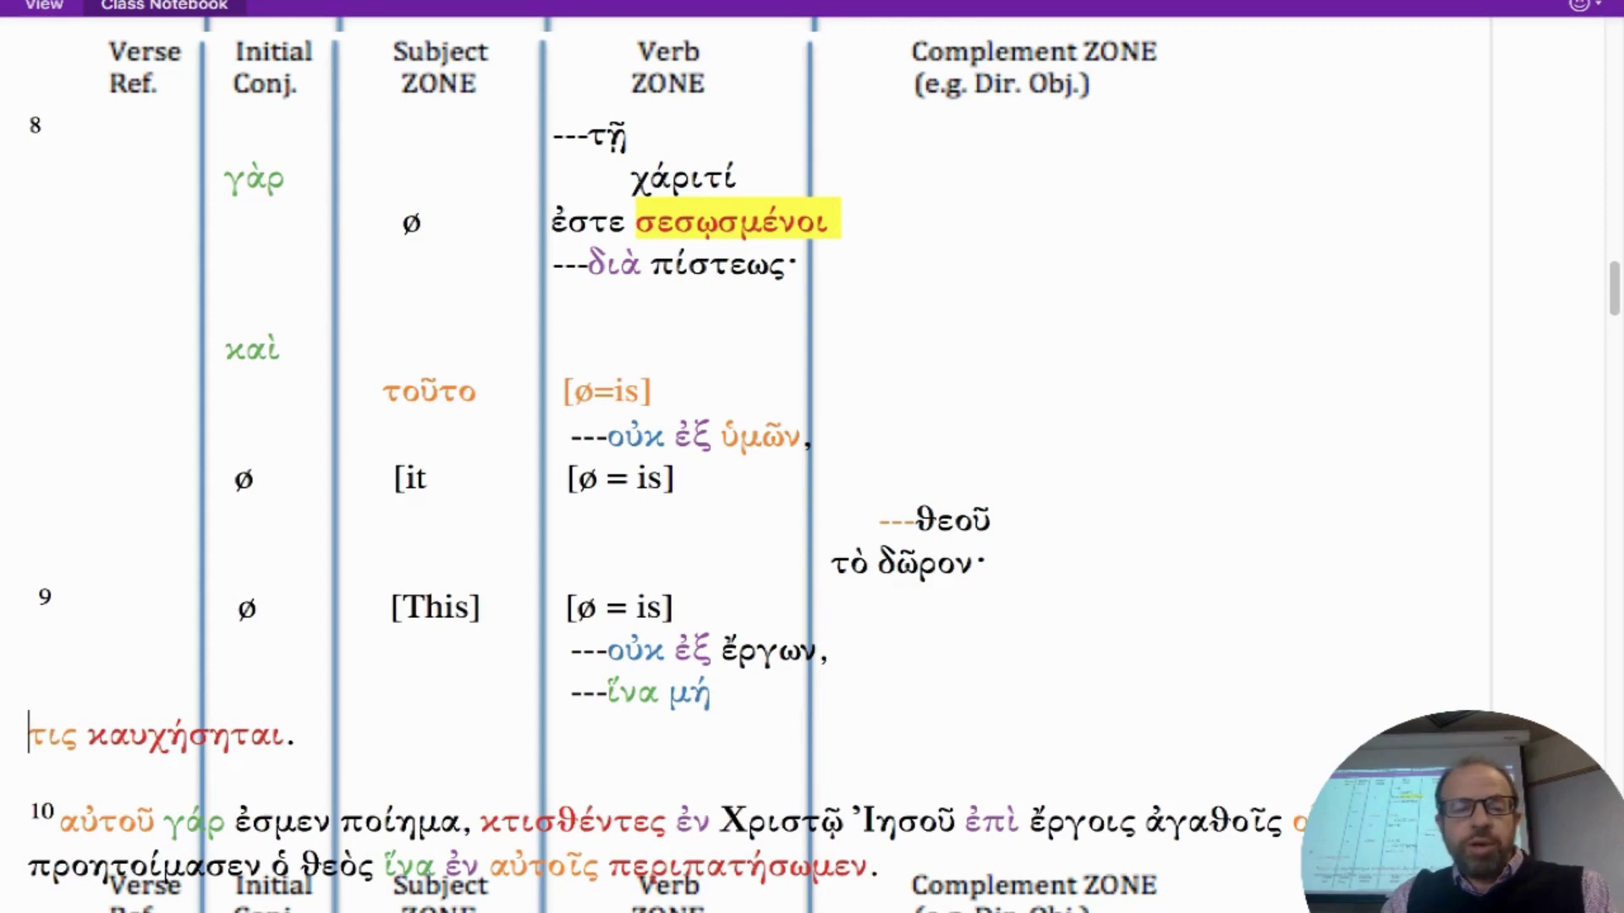
left_click_drag(574, 651, 12, 653)
key("ctrl+c")
left_click(23, 734)
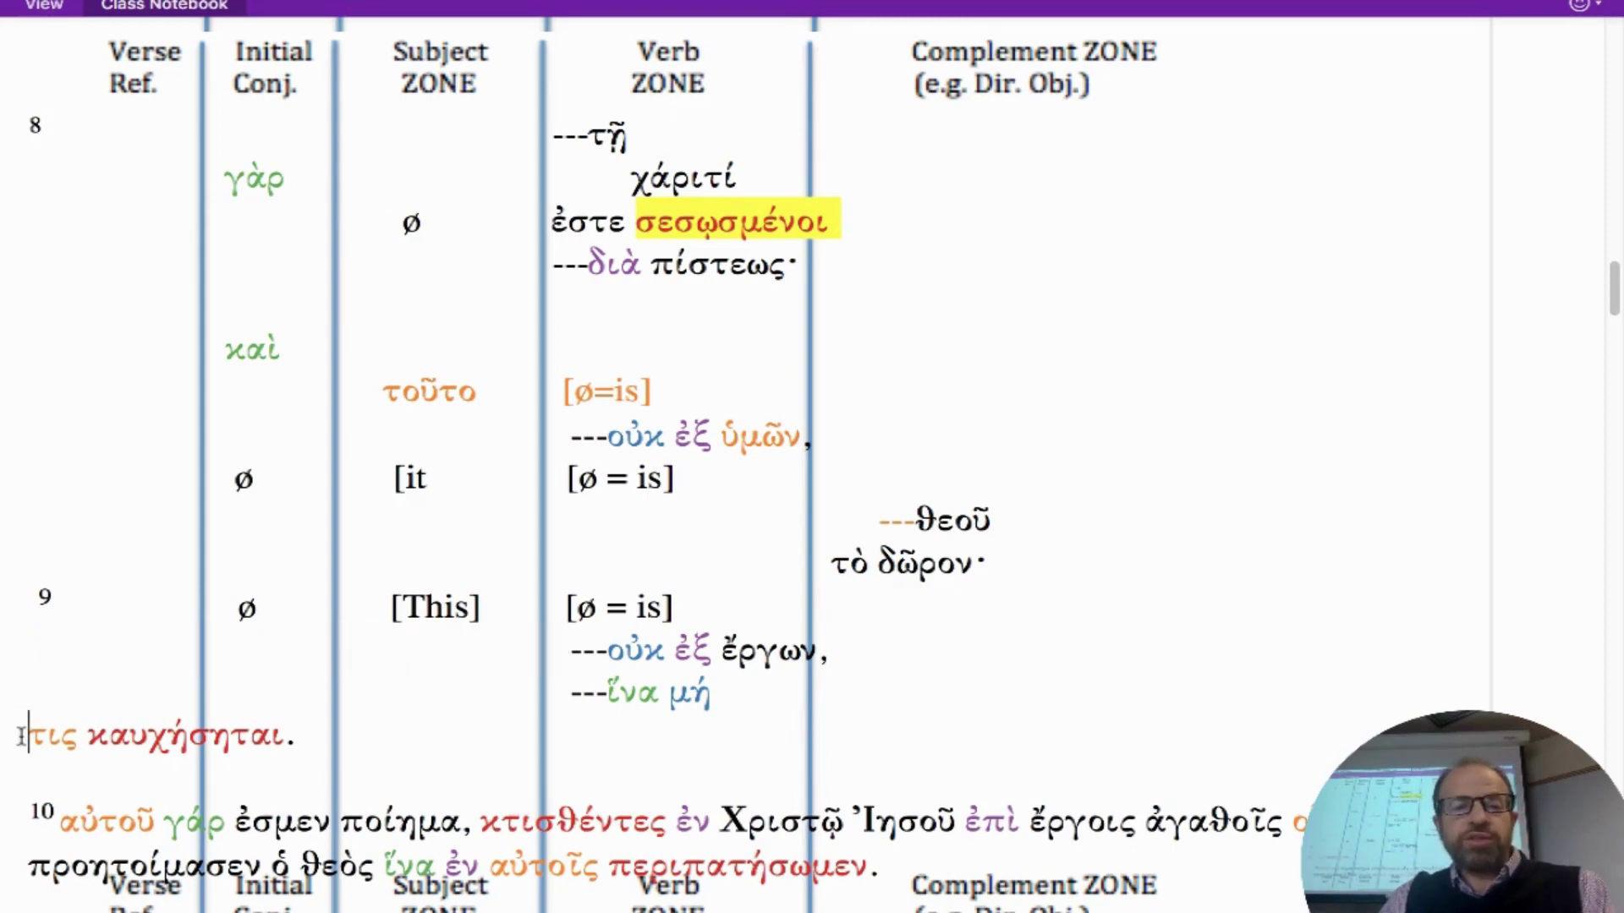
key("ctrl+v")
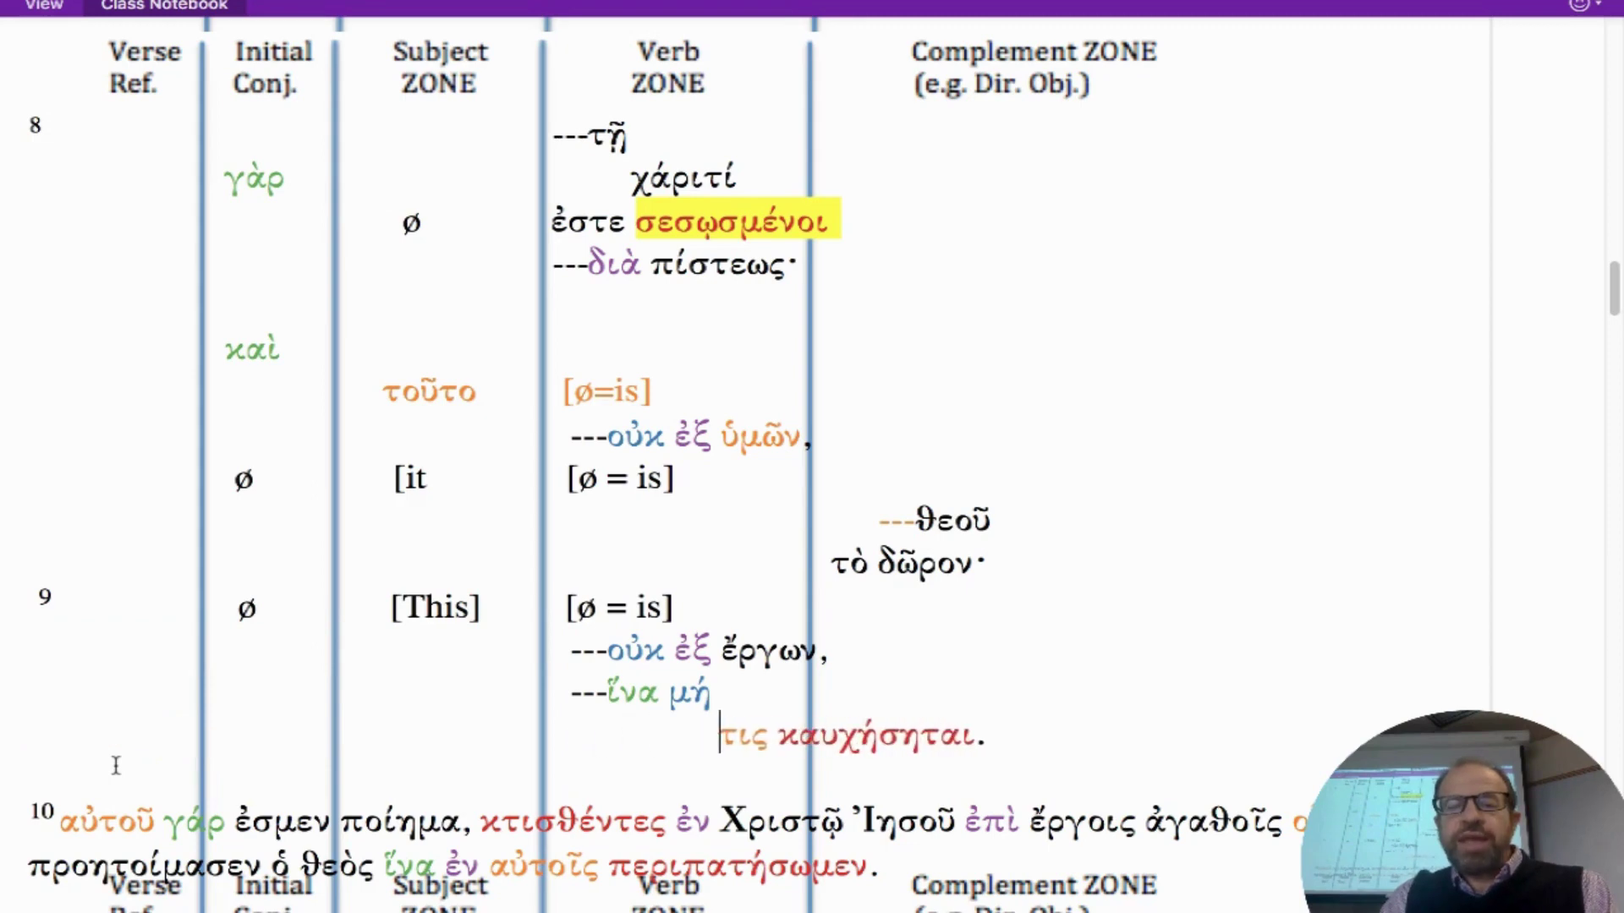
Step: Move καυχήσηται to its own line, indented just under τις
left_click(788, 738)
key("Return")
key("Tab")
key("Tab")
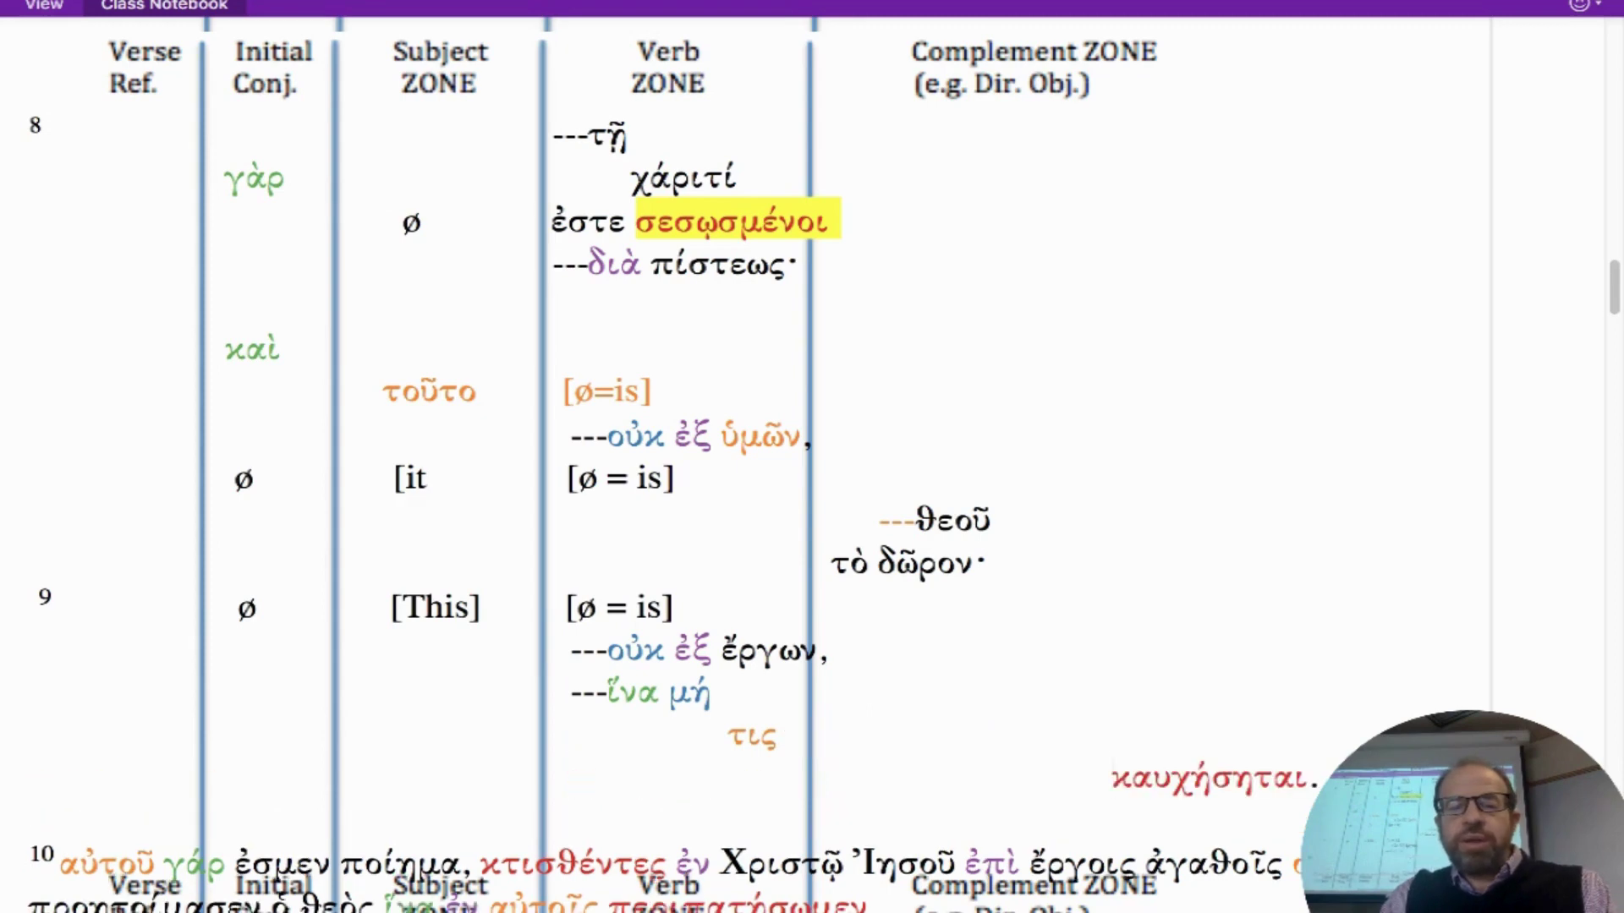
key("BackSpace")
key("BackSpace")
key("BackSpace")
key("BackSpace")
key("BackSpace")
key("BackSpace")
key("BackSpace")
key("BackSpace")
key("BackSpace")
key("BackSpace")
key("BackSpace")
key("BackSpace")
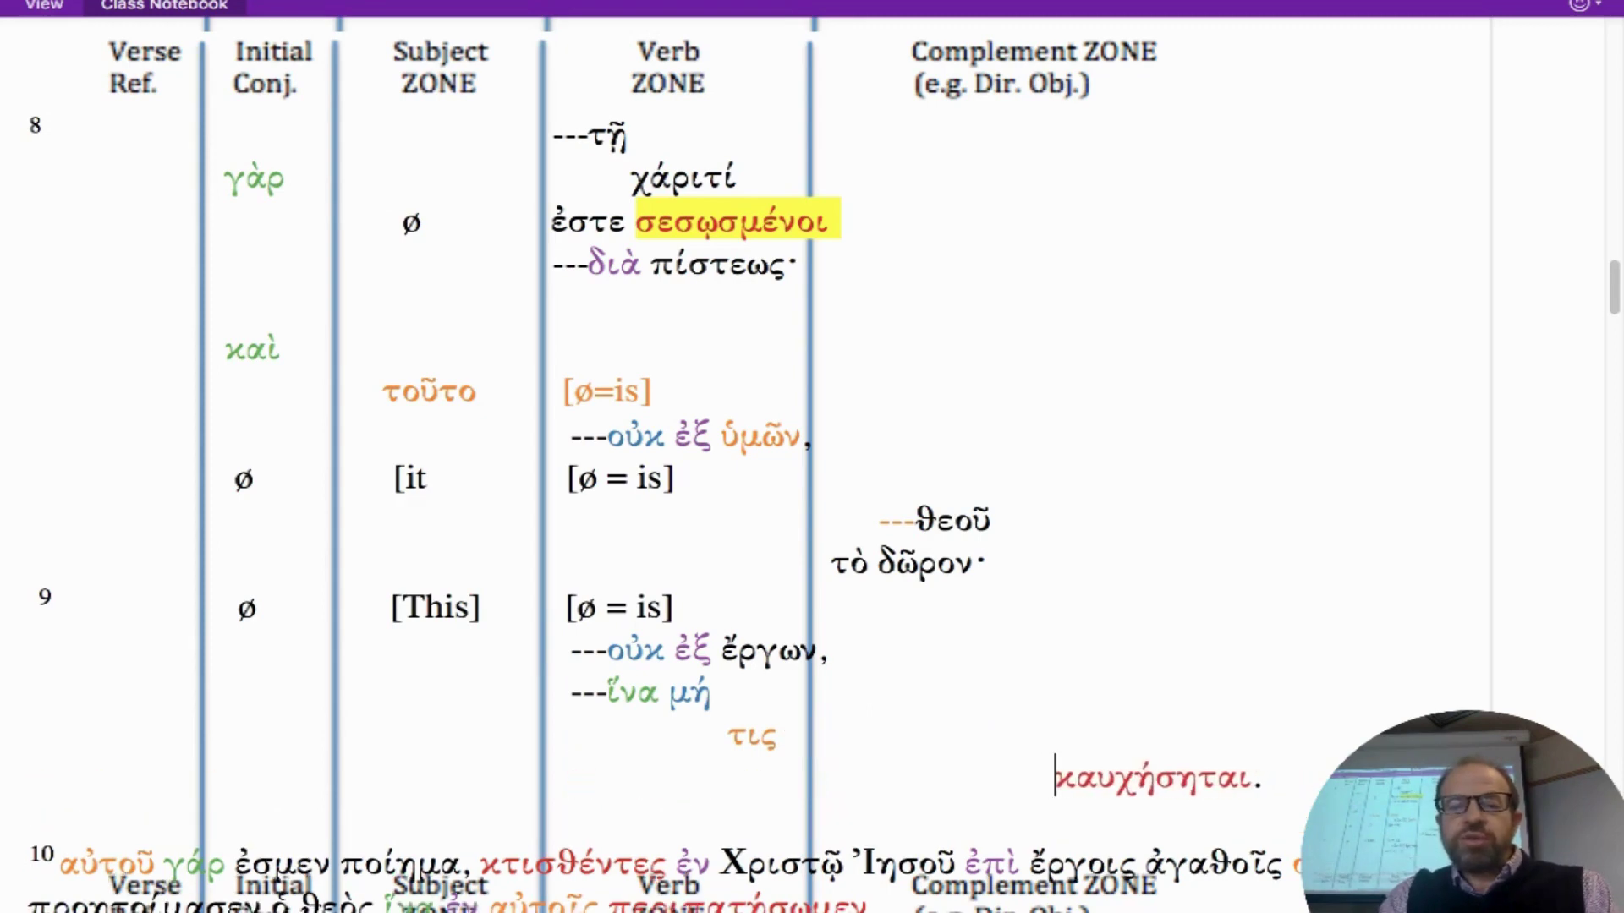
key("BackSpace")
key("BackSpace")
key("BackSpace")
key("BackSpace")
key("BackSpace")
key("BackSpace")
key("BackSpace")
key("BackSpace")
key("BackSpace")
key("BackSpace")
key("BackSpace")
key("BackSpace")
key("BackSpace")
key("BackSpace")
key("BackSpace")
key("BackSpace")
key("BackSpace")
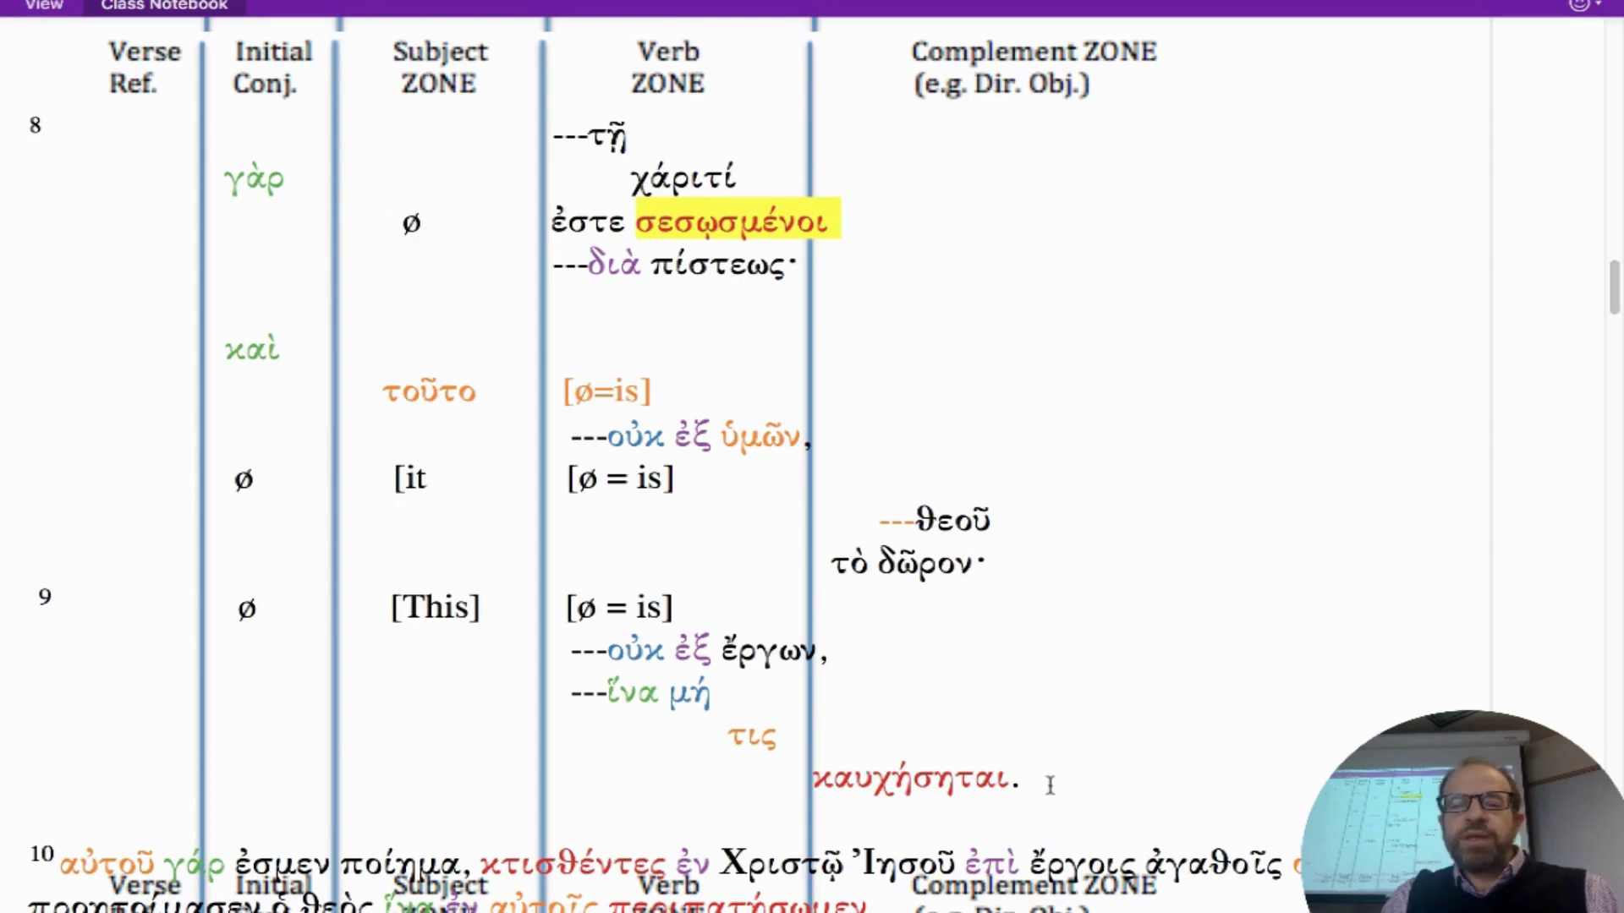
Step: Shade the ἵνα μή, τις and καυχήσηται rows with grey text highlight
left_click_drag(1047, 780, 13, 689)
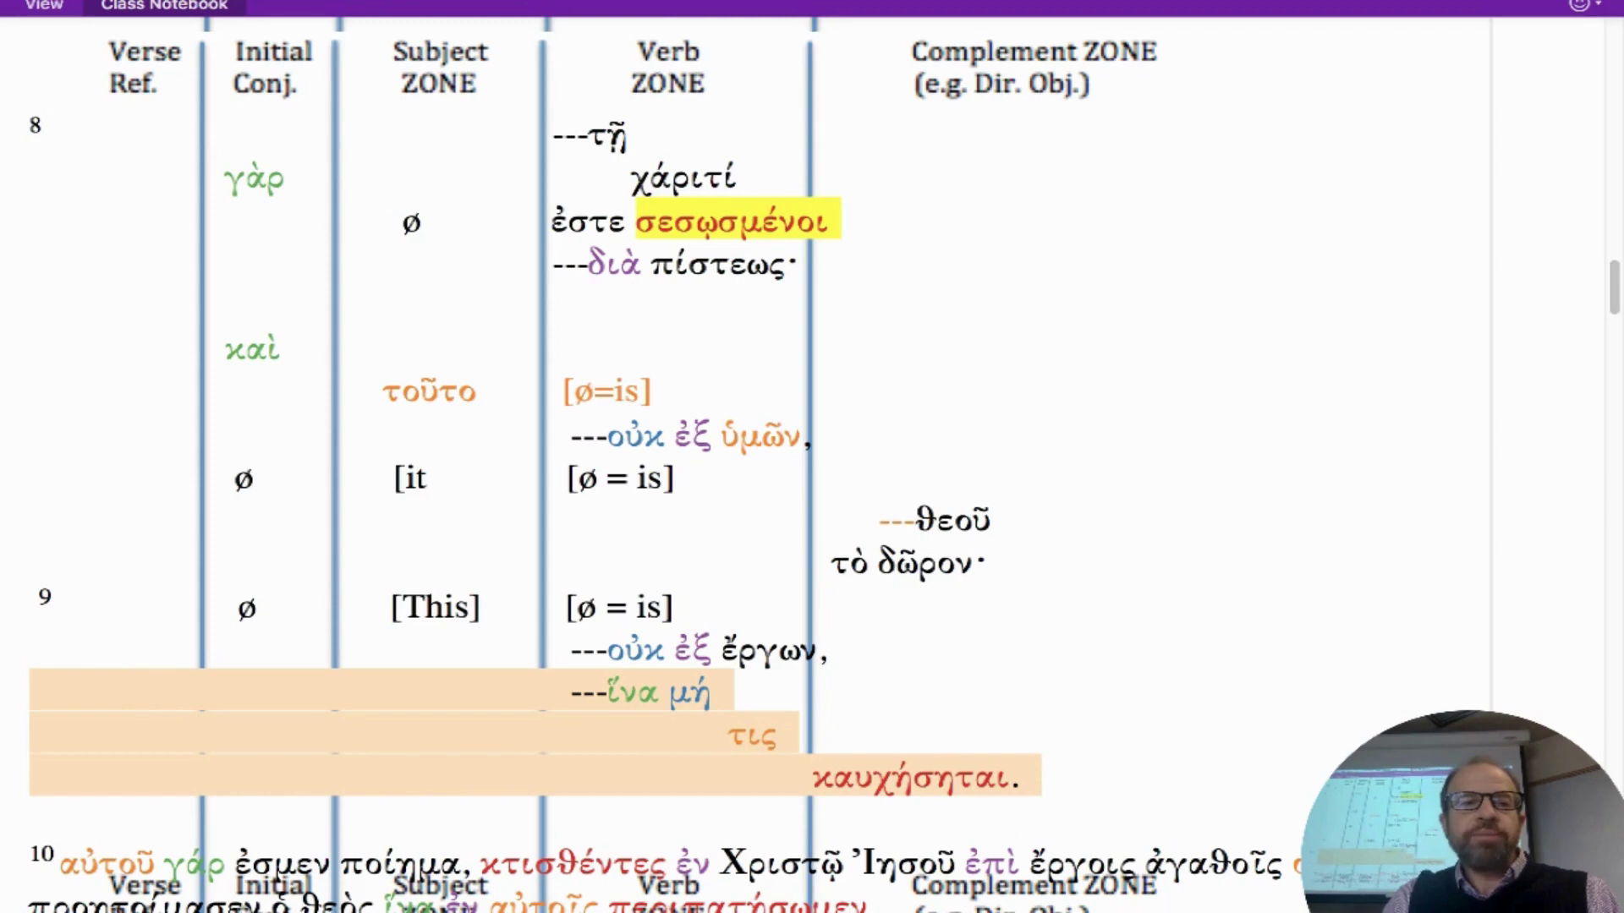
key("ctrl+F1")
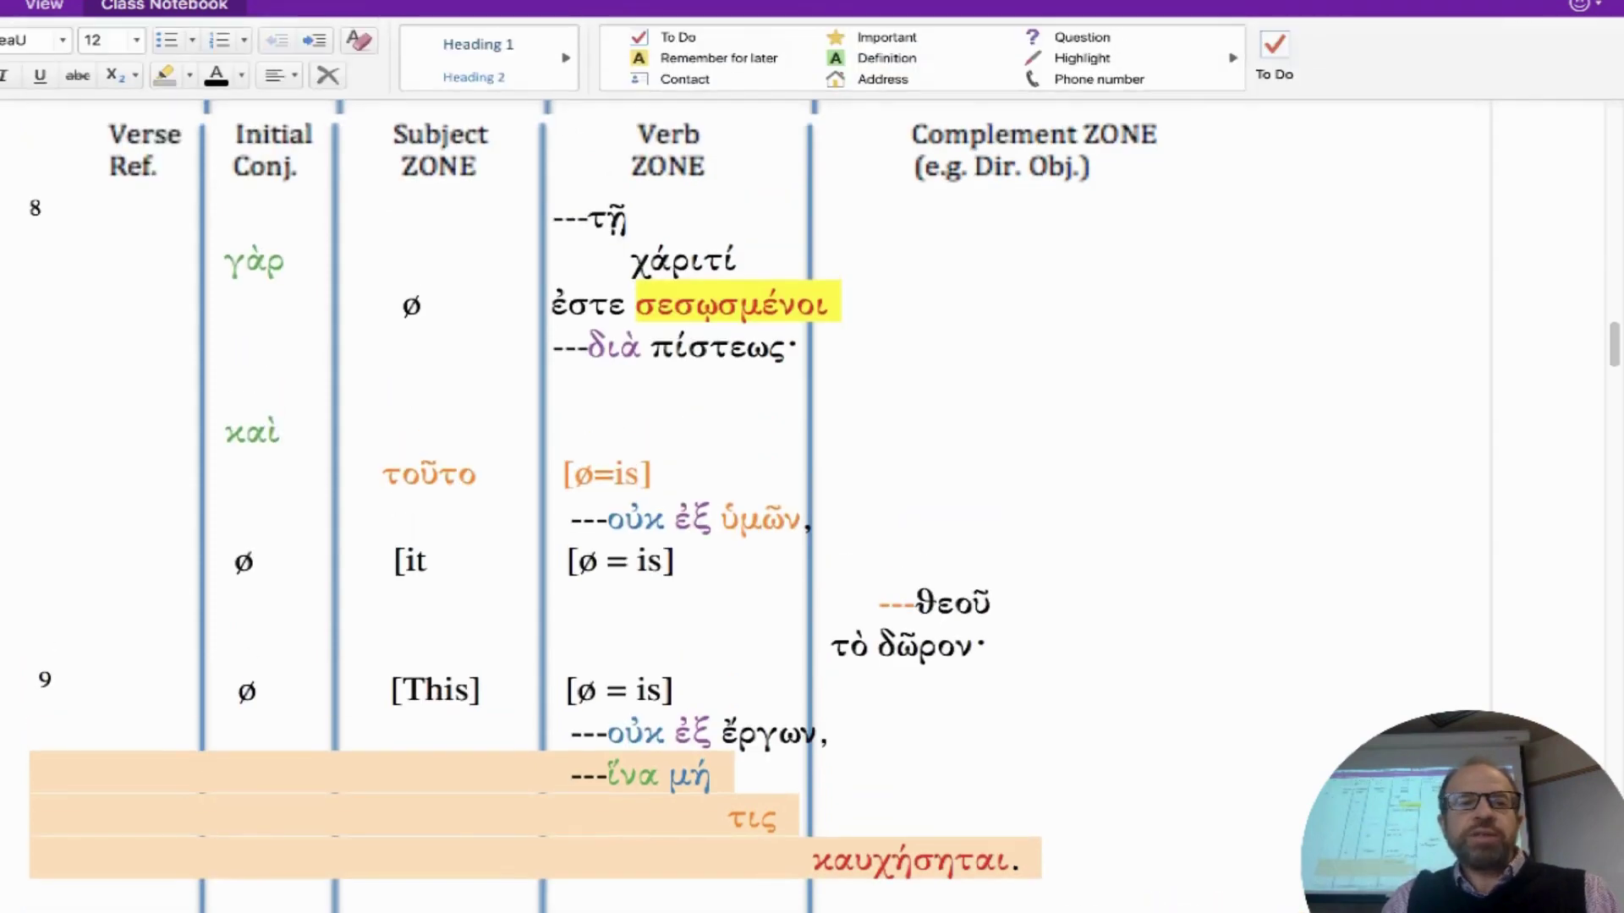
left_click(164, 85)
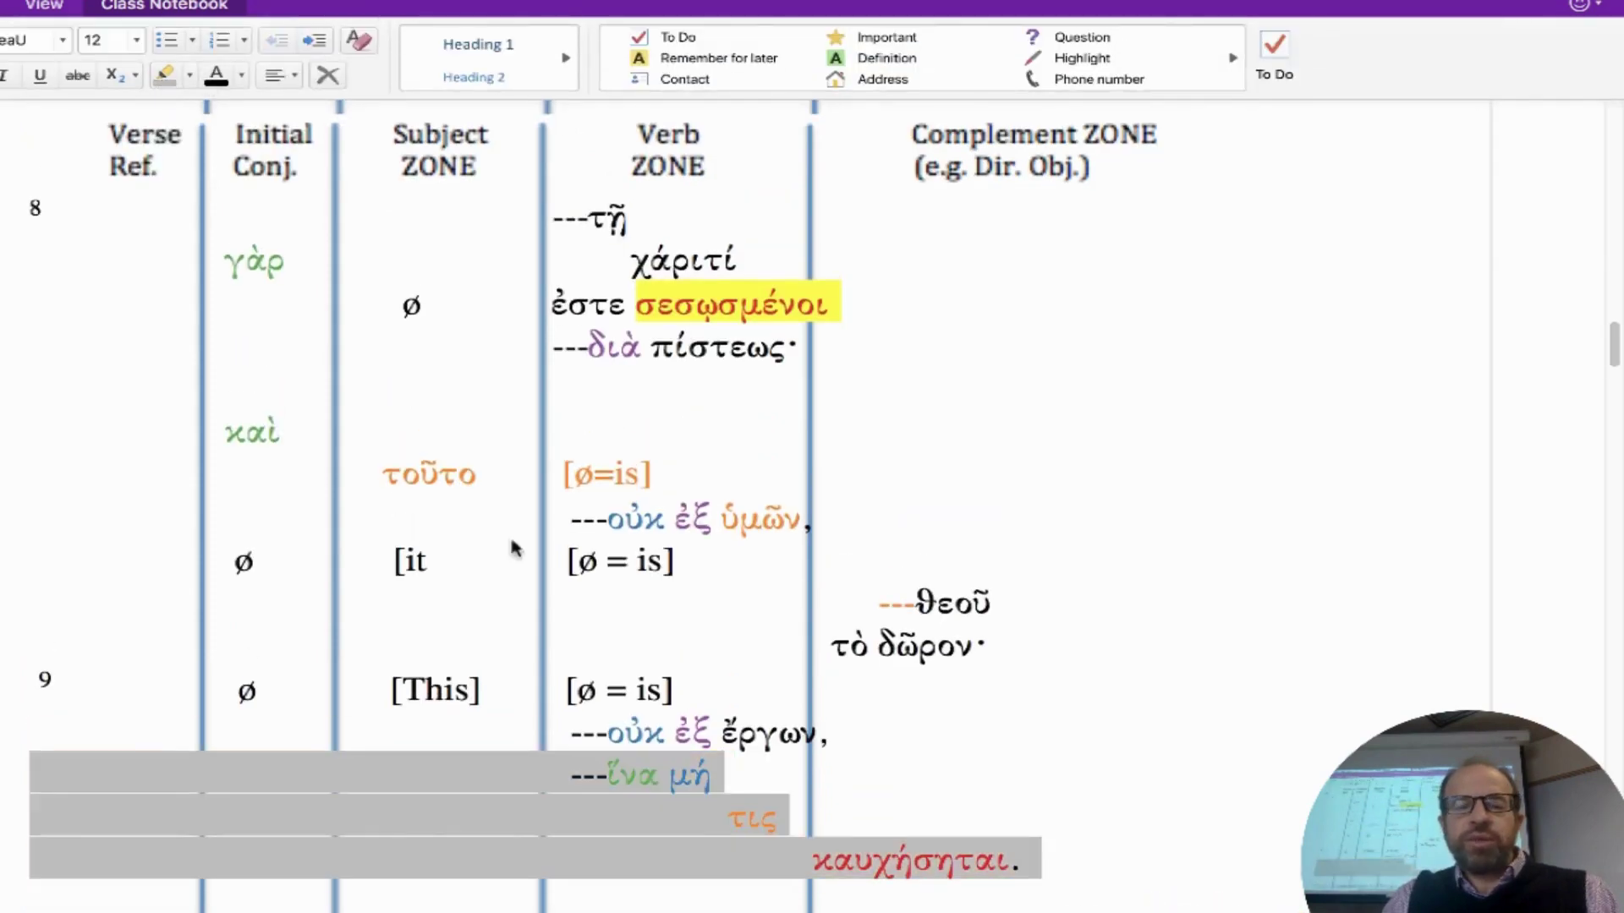
scroll(858, 785, "down", 3)
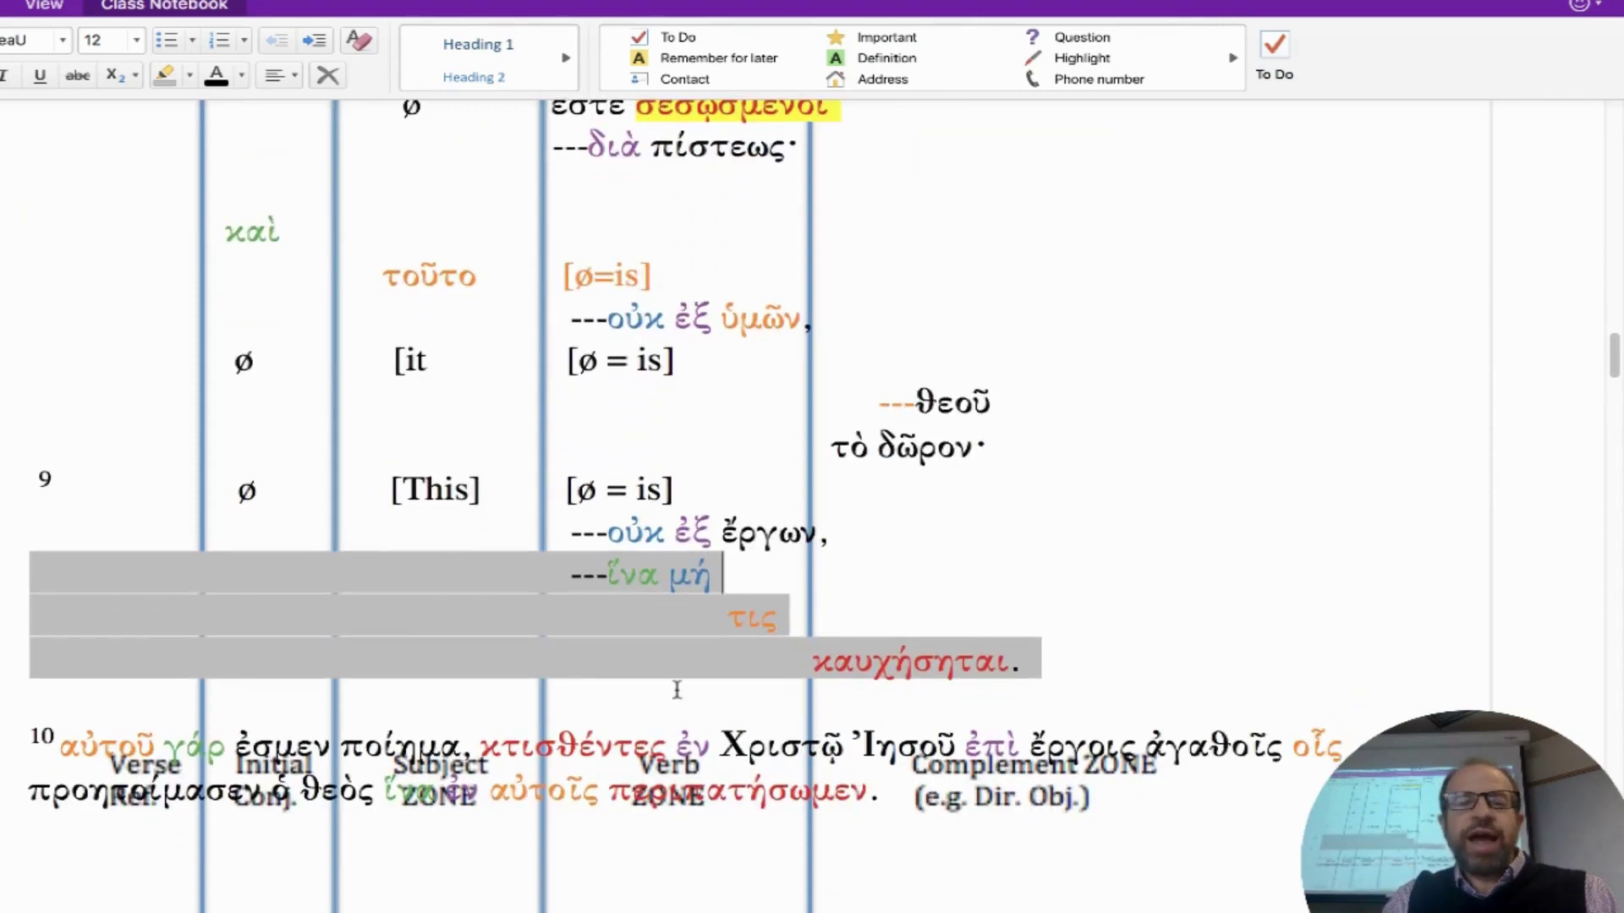
Step: Delete the blank line above verse 10 and check the τις line's position
left_click(595, 700)
key("BackSpace")
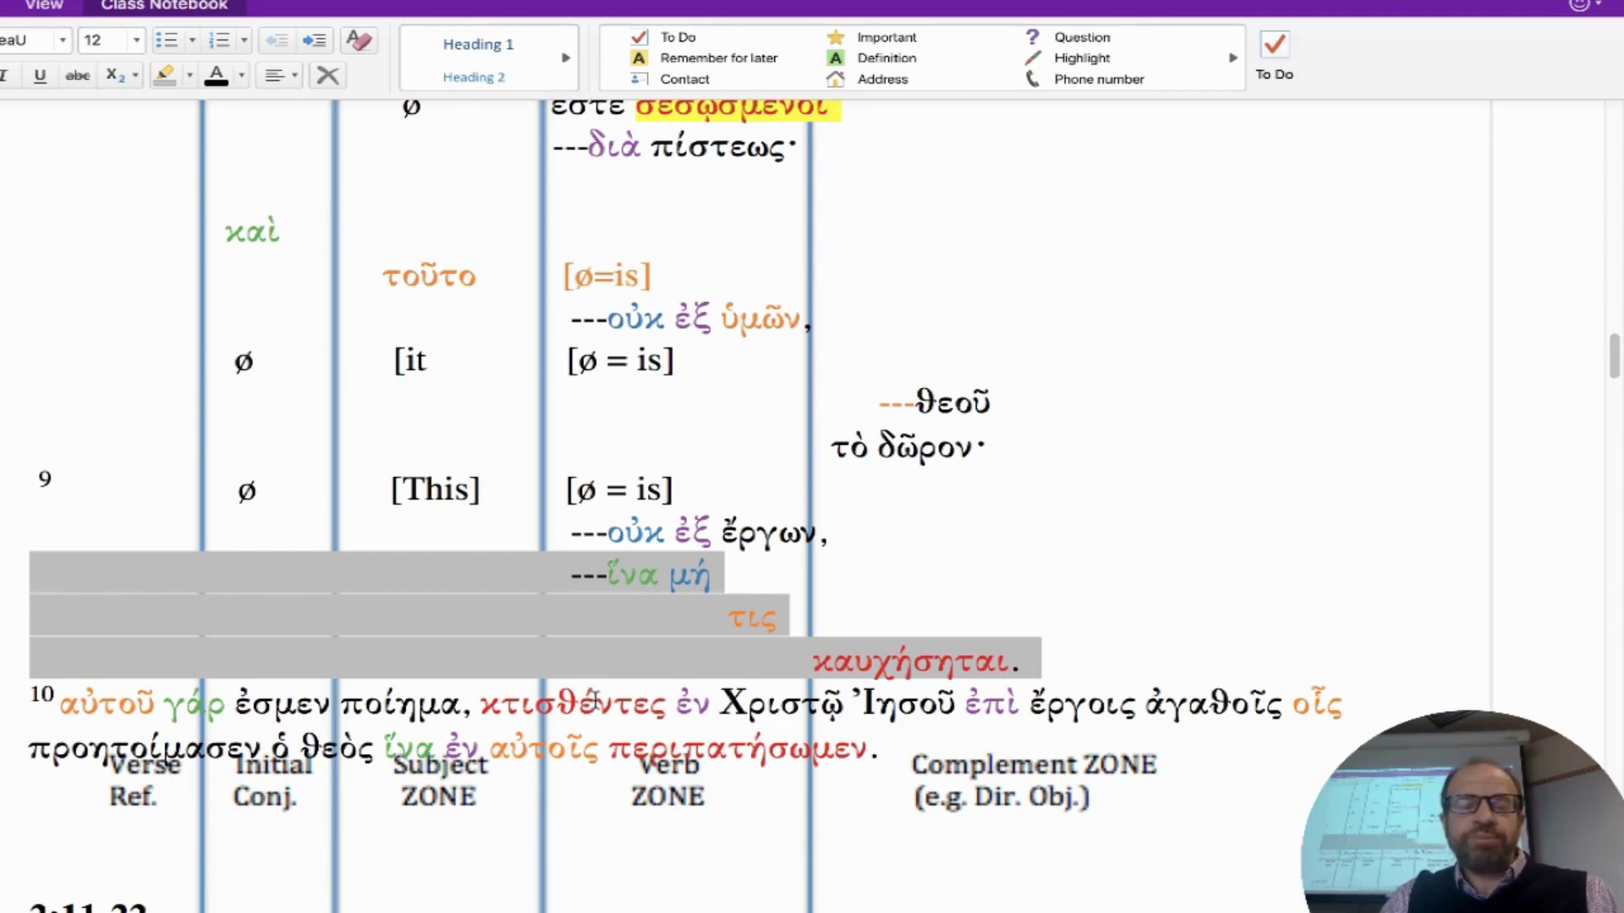
left_click(694, 617)
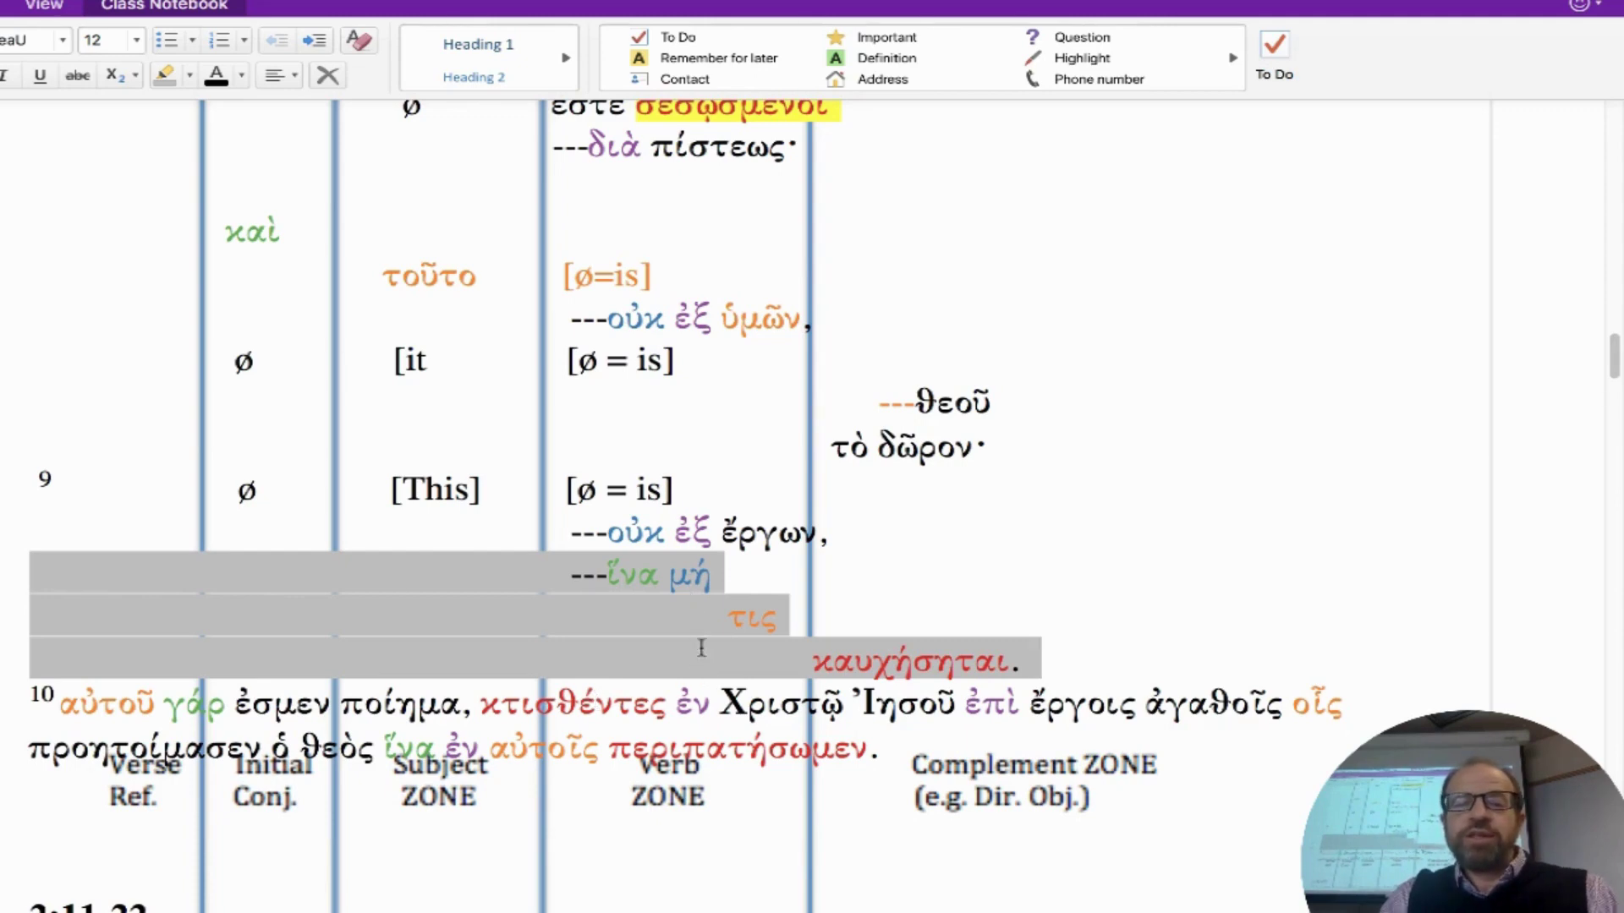
scroll(698, 640, "up", 1)
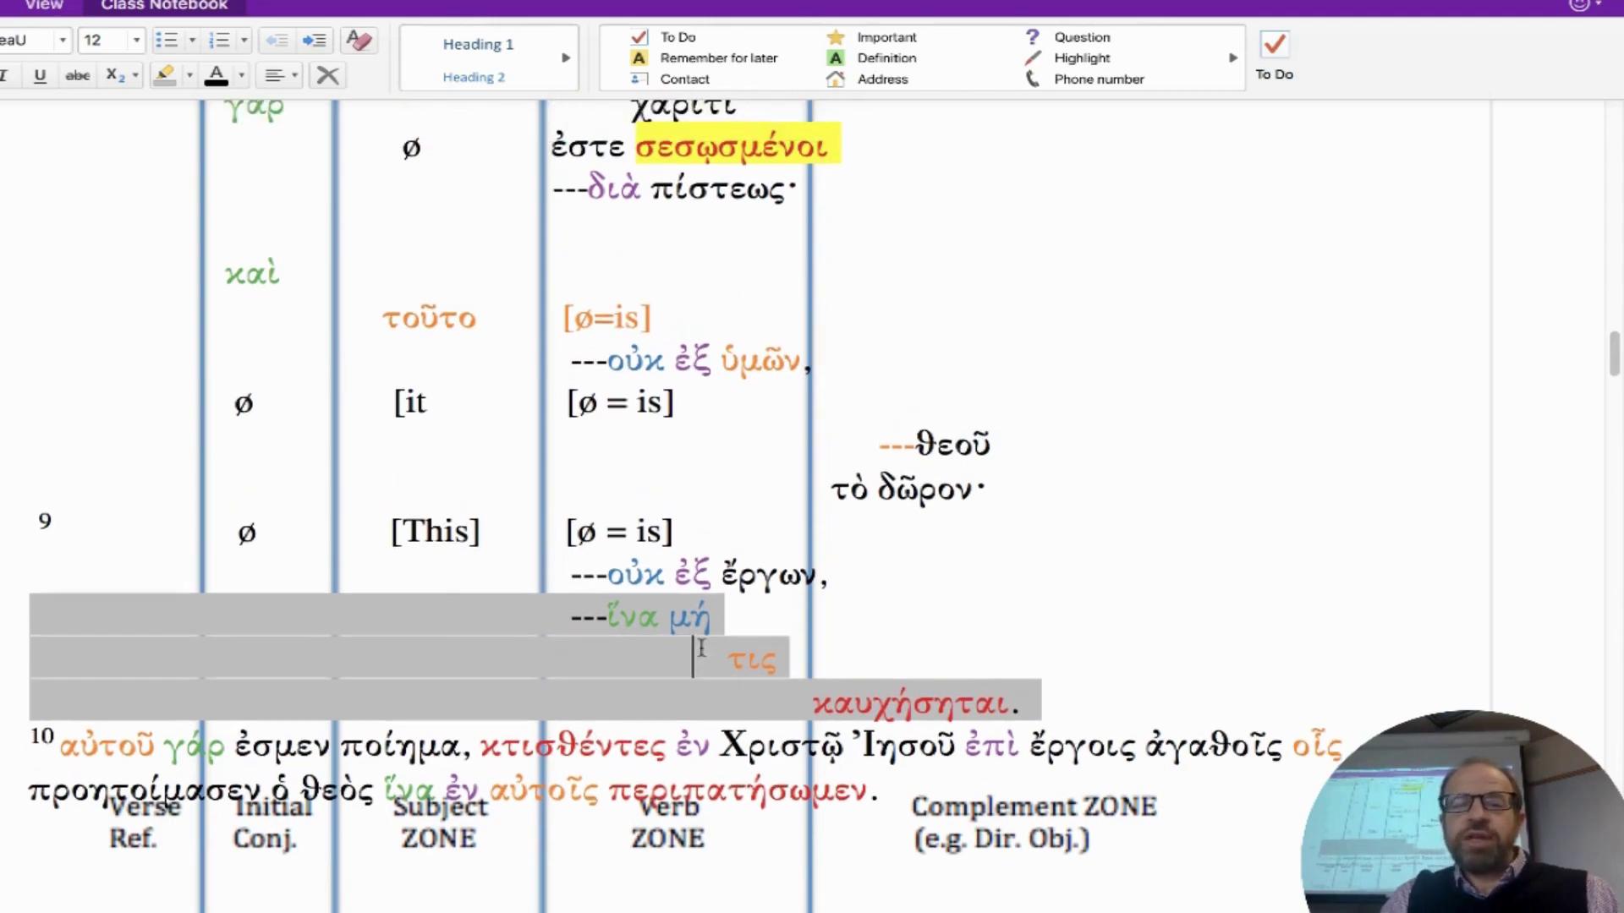
left_click(610, 651)
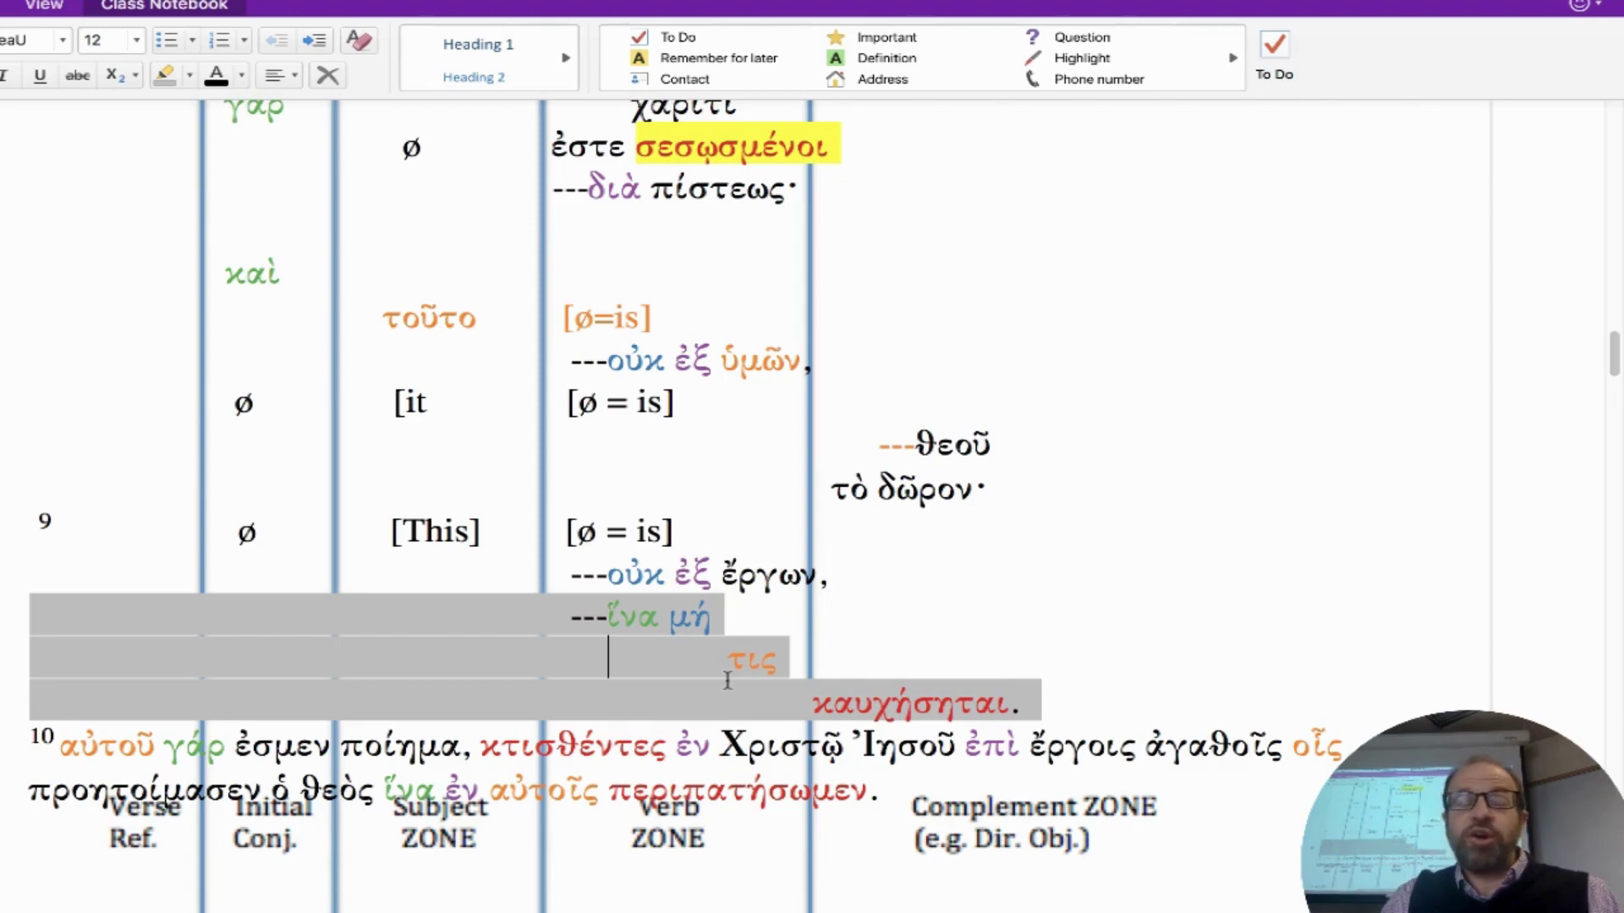
scroll(727, 681, "up", 1)
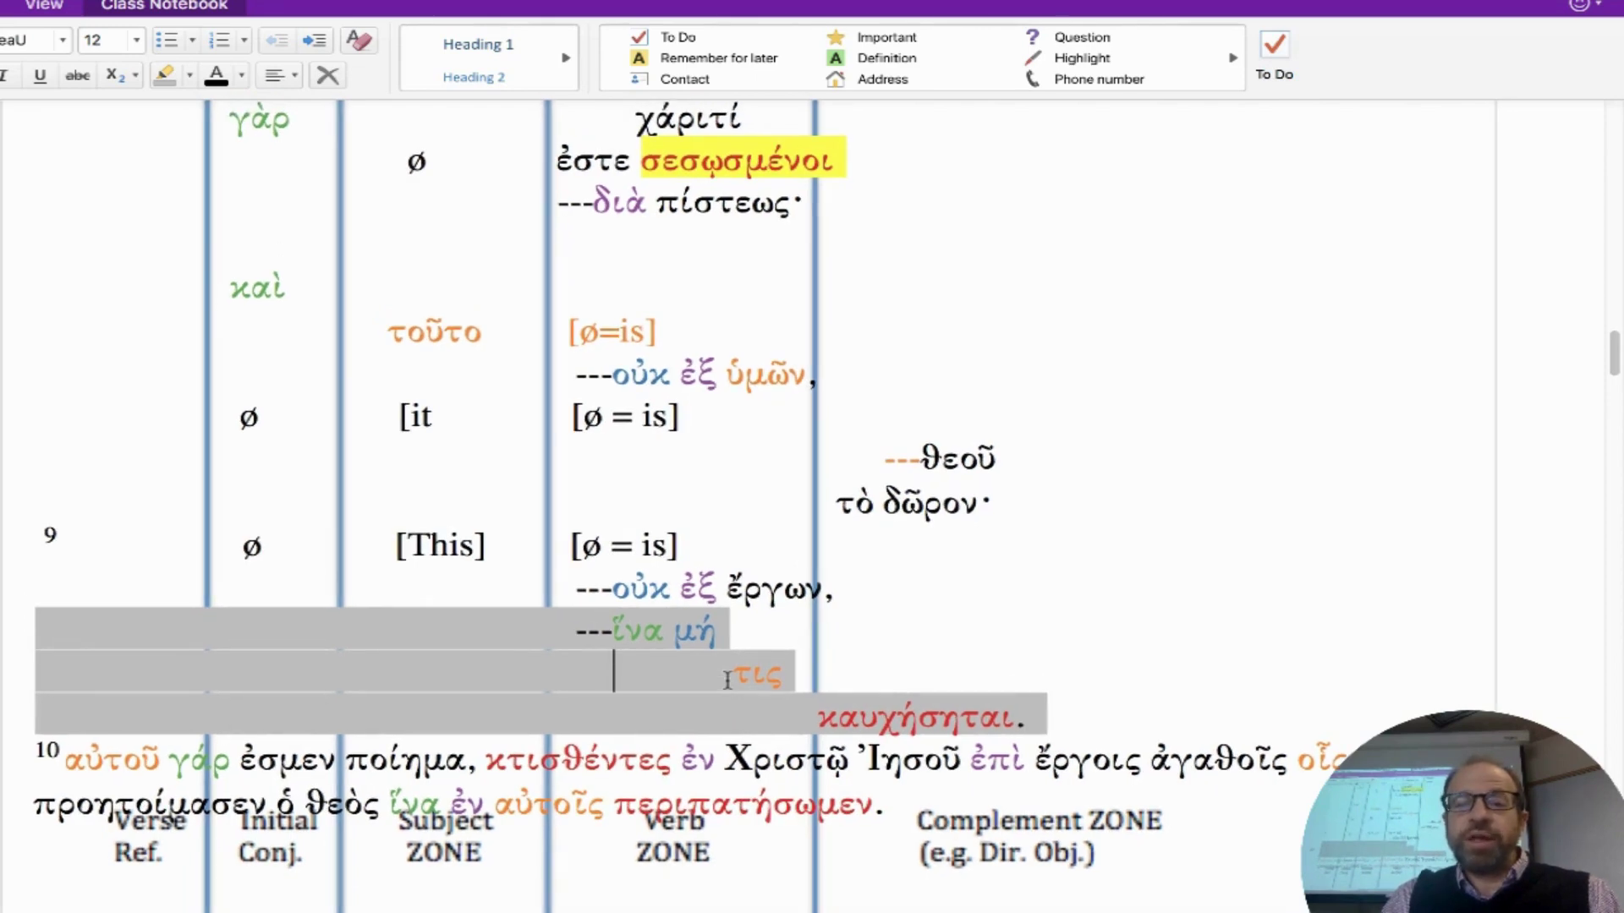
scroll(727, 681, "up", 2)
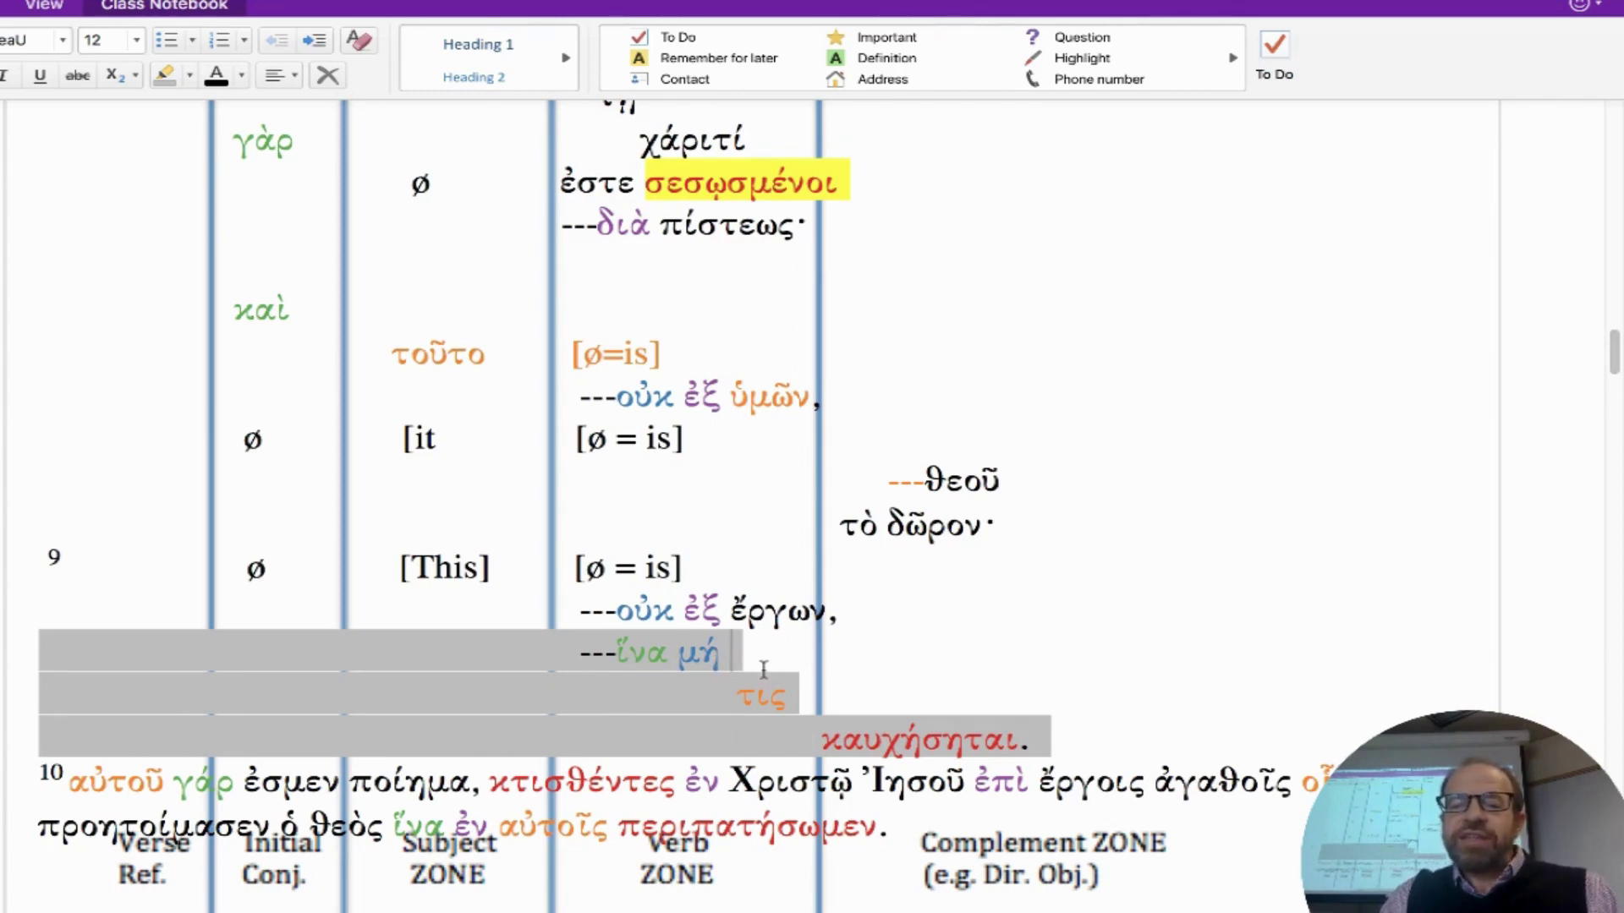
type("\"lest\"")
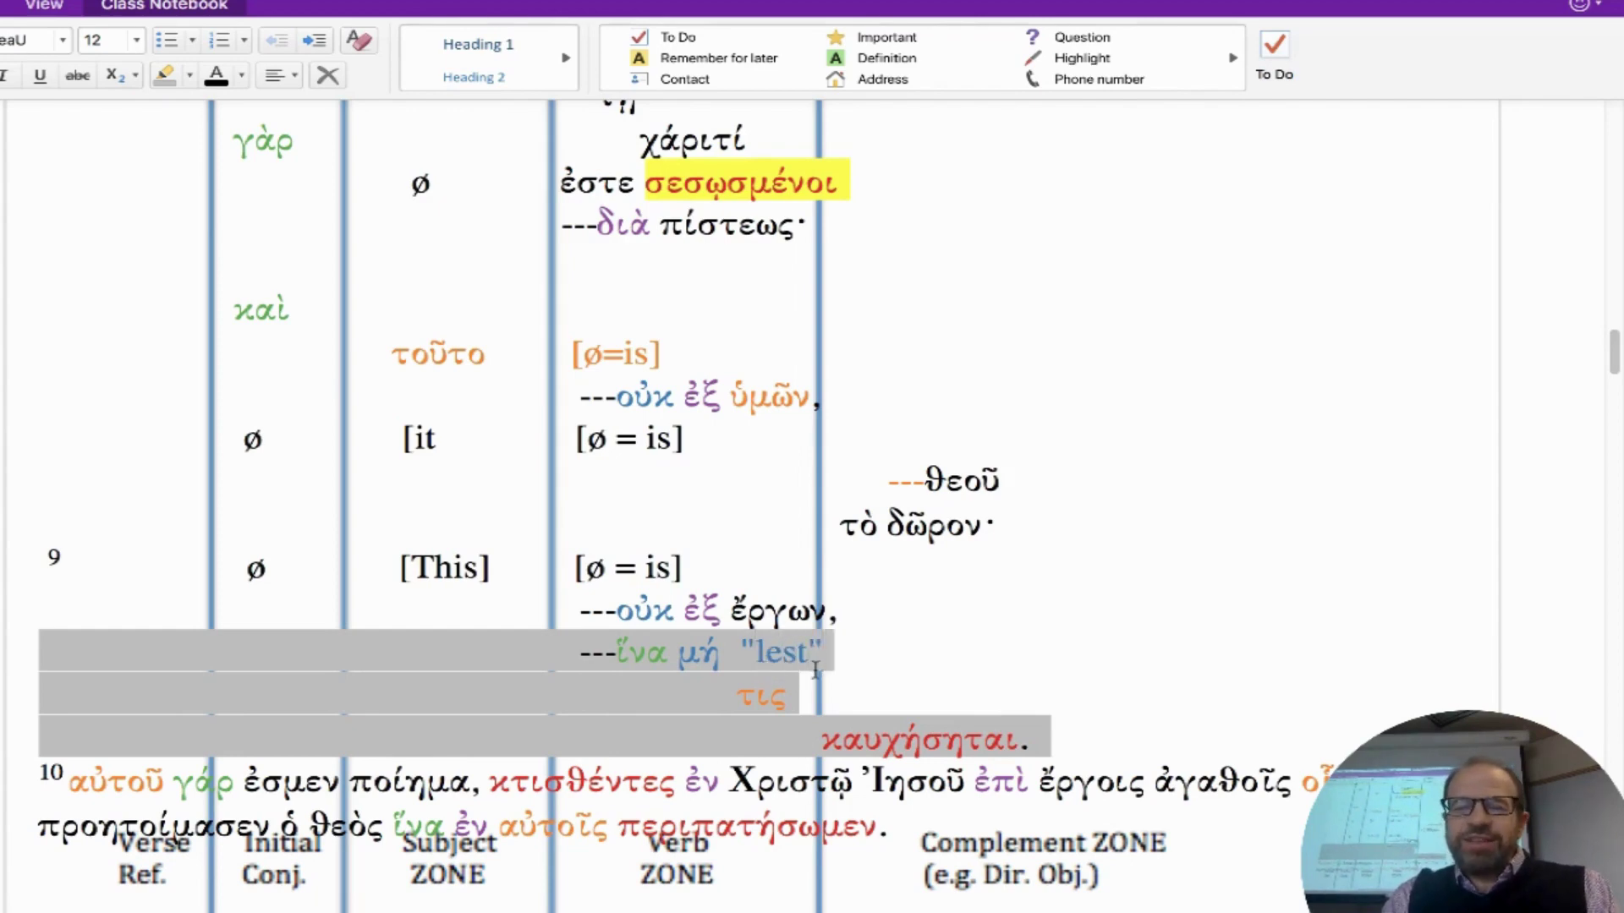
left_click_drag(833, 649, 745, 646)
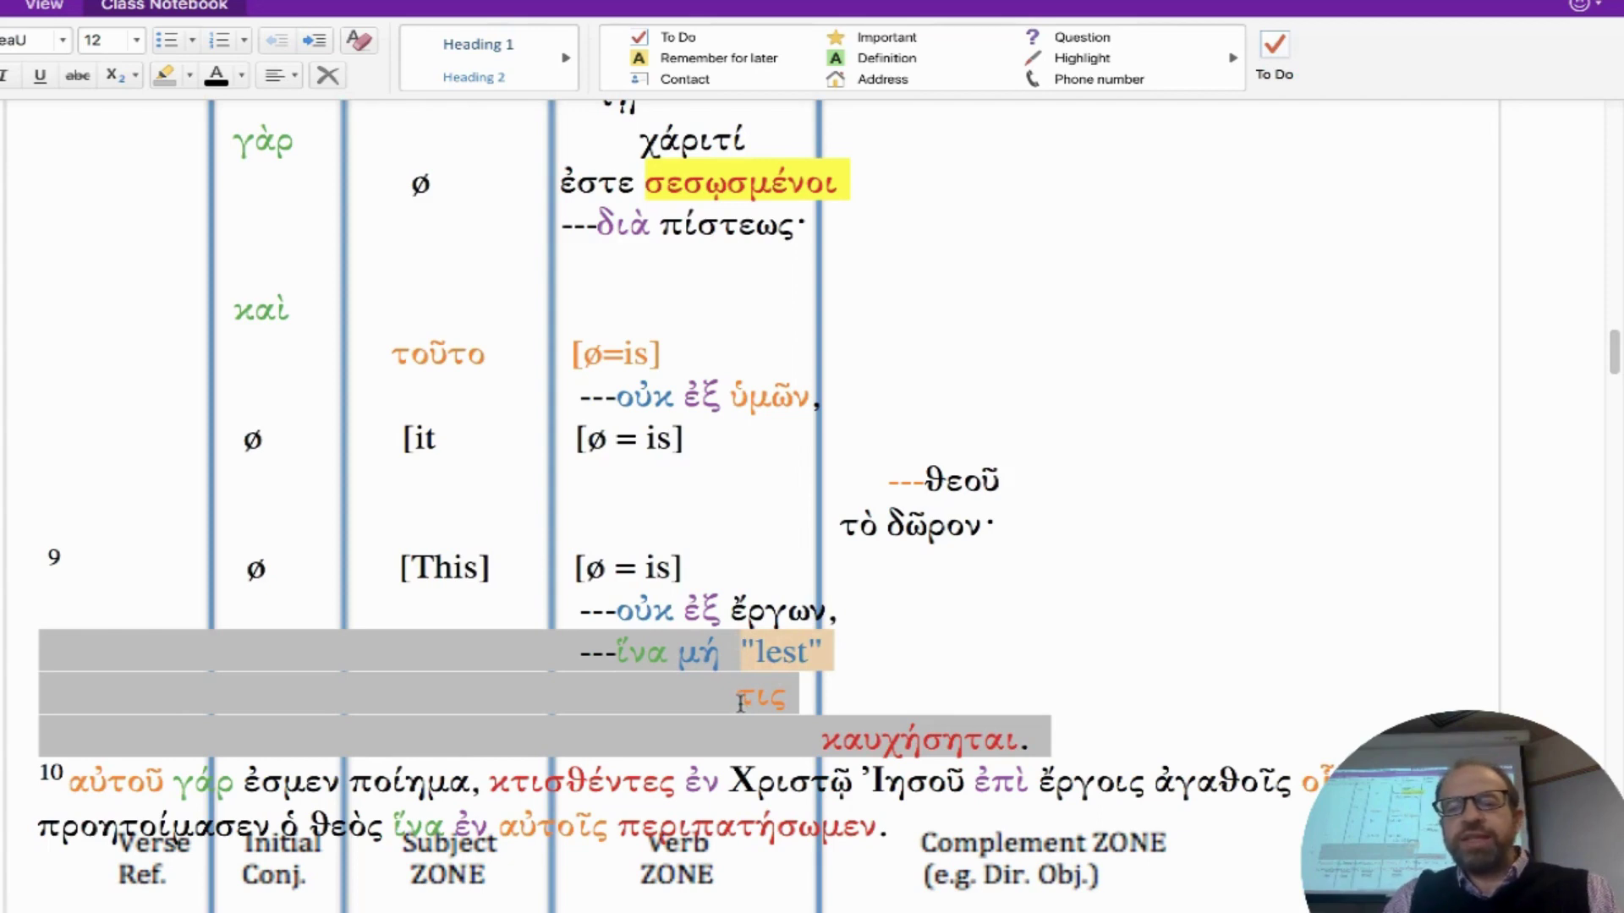
left_click(215, 78)
left_click_drag(738, 698, 784, 697)
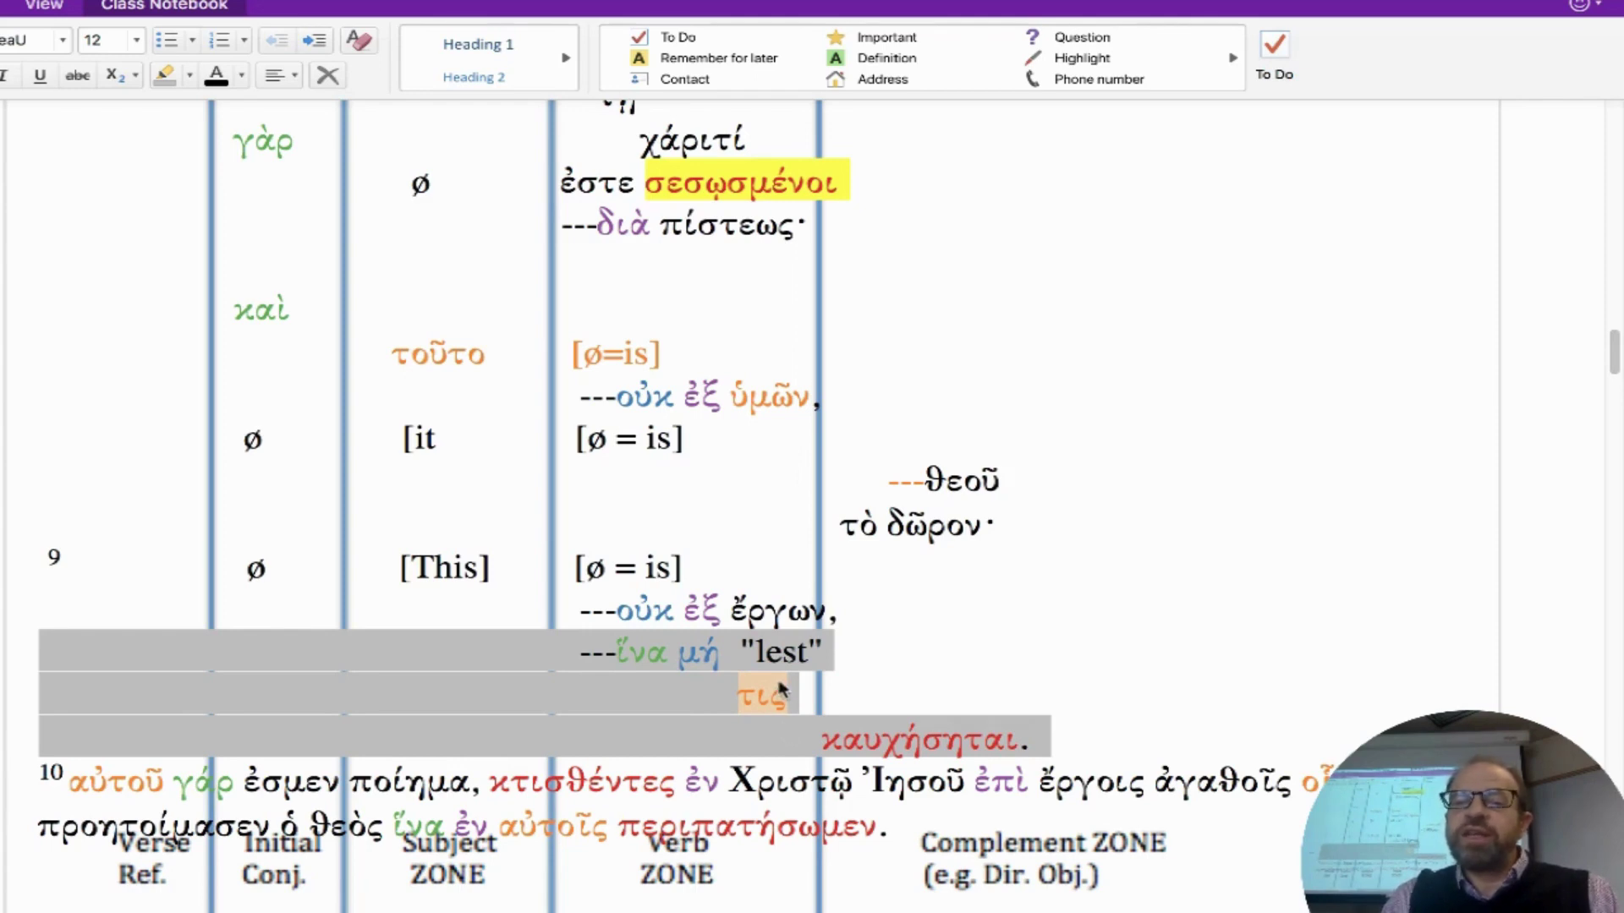
left_click(828, 746)
left_click_drag(1022, 744, 604, 656)
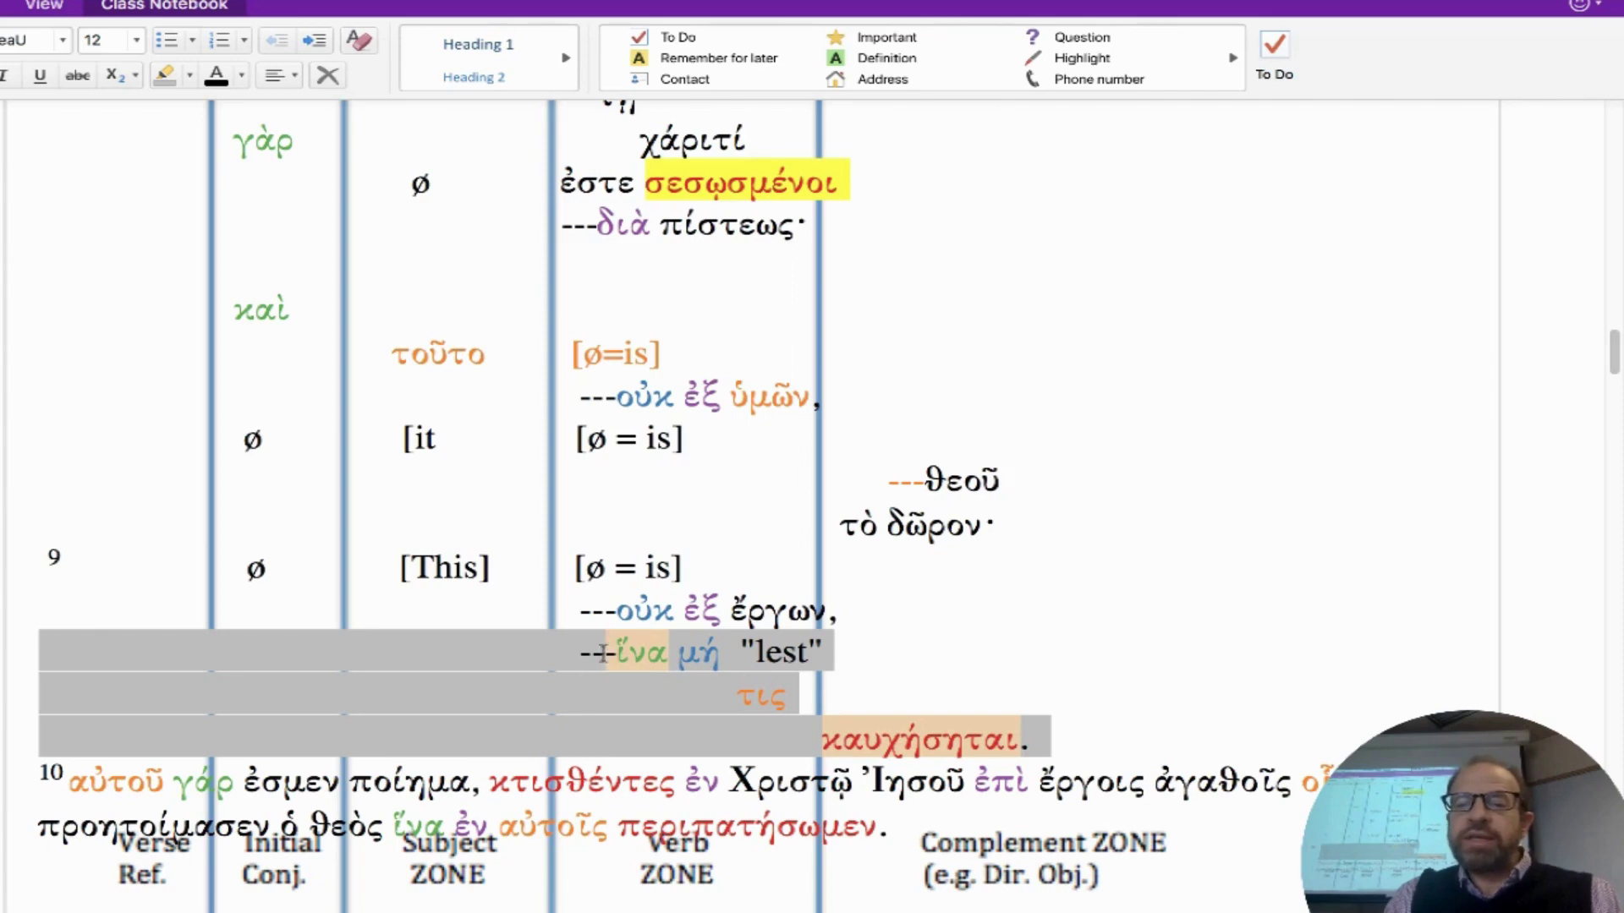
left_click(904, 742)
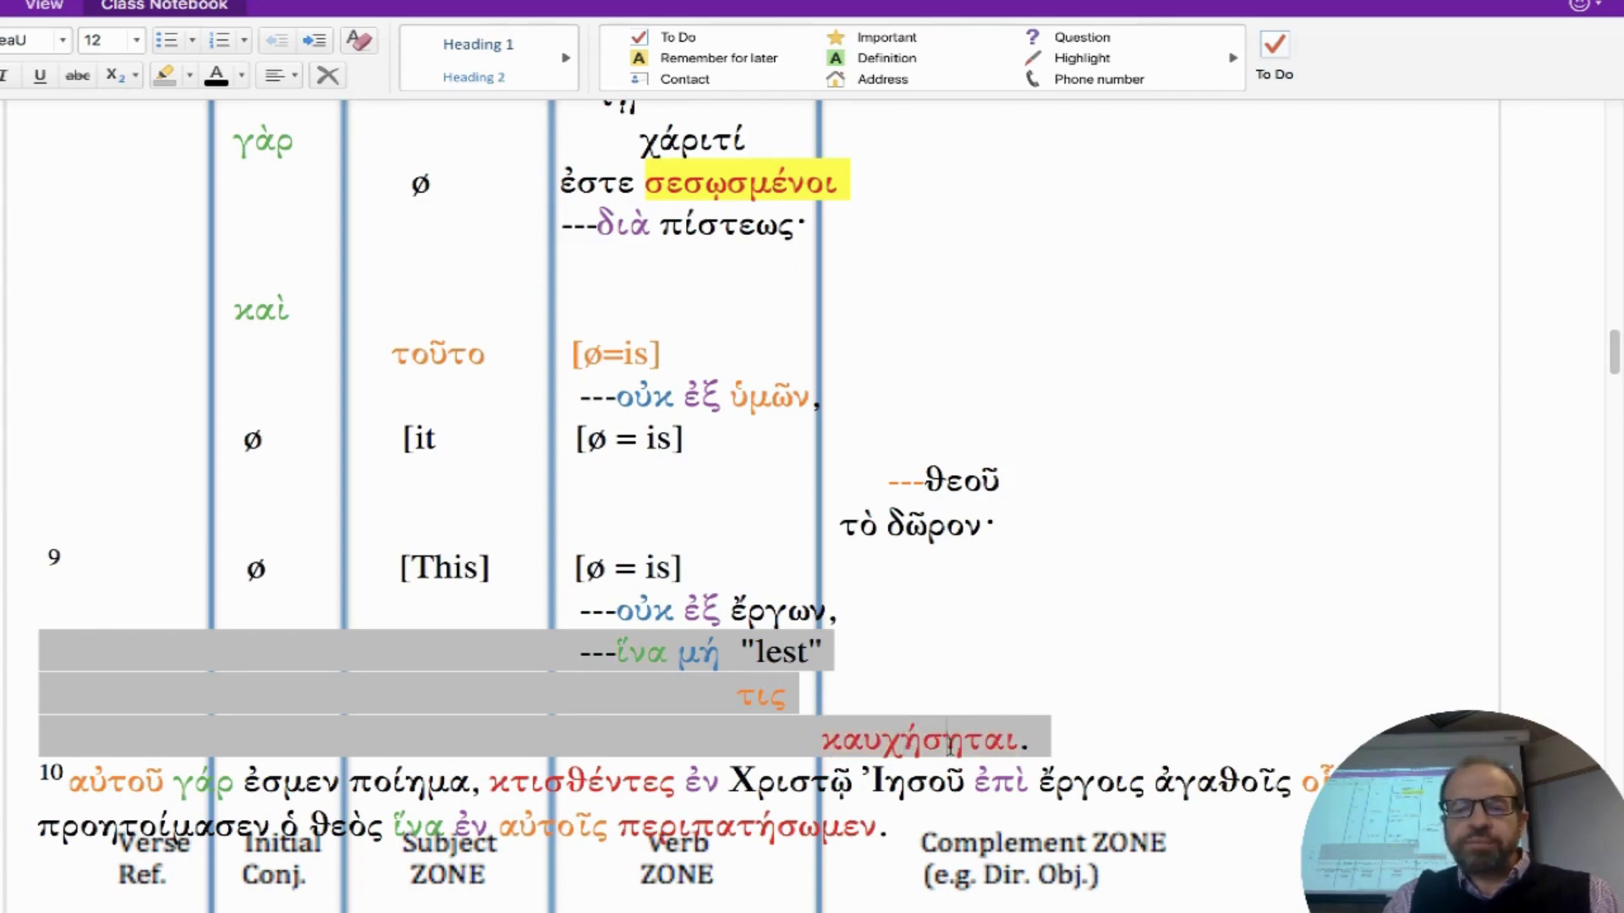
left_click_drag(1020, 742, 832, 744)
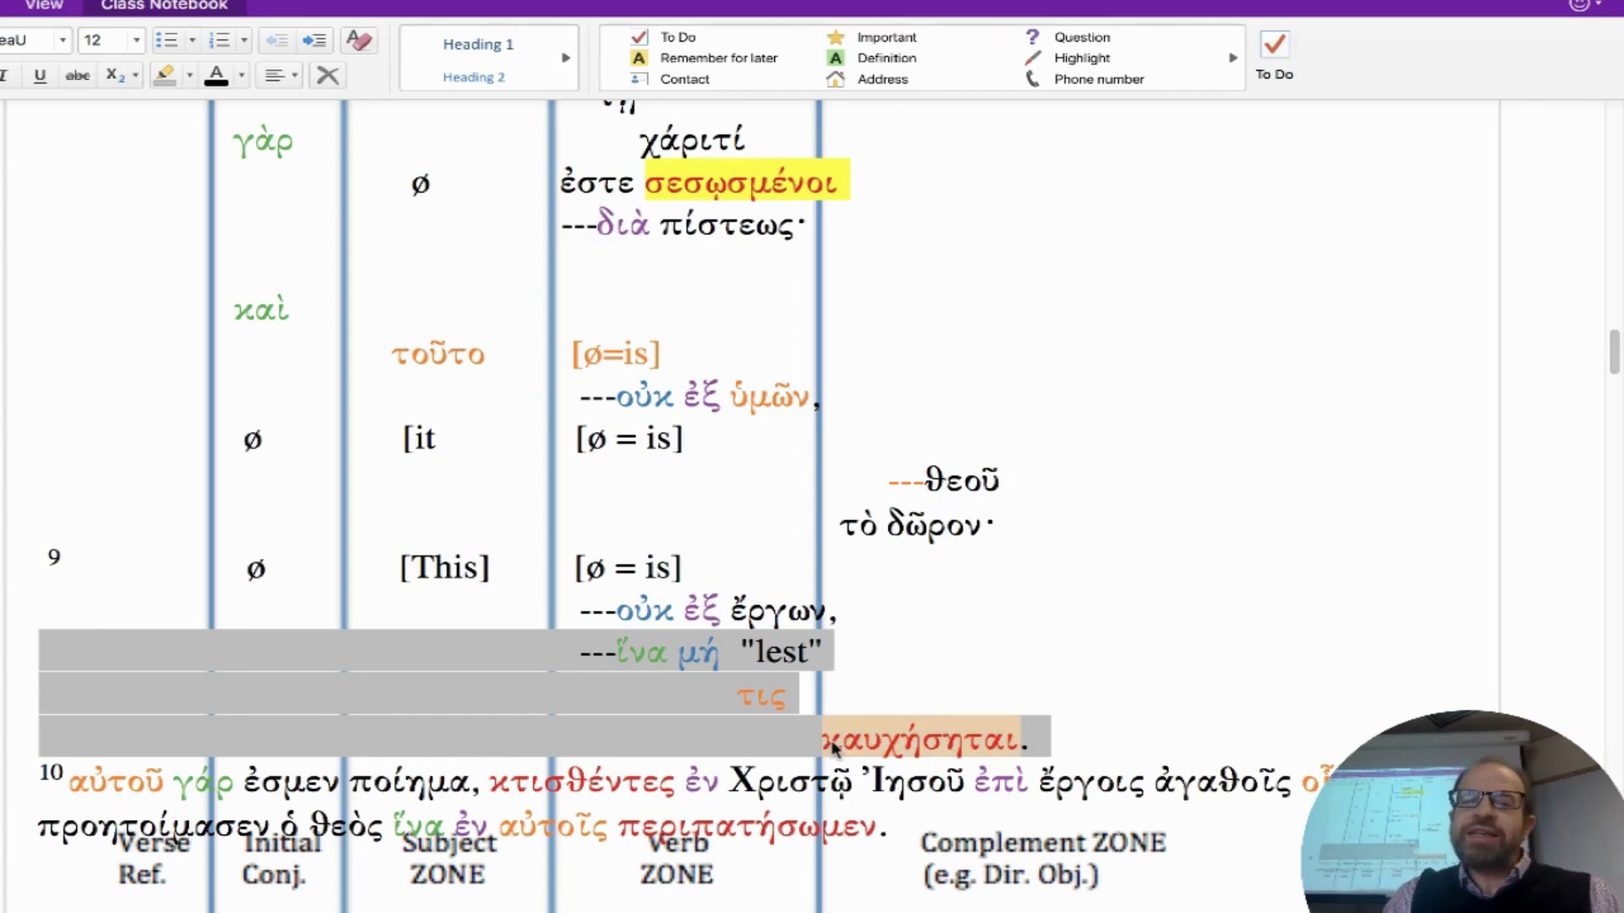
scroll(749, 291, "up", 1)
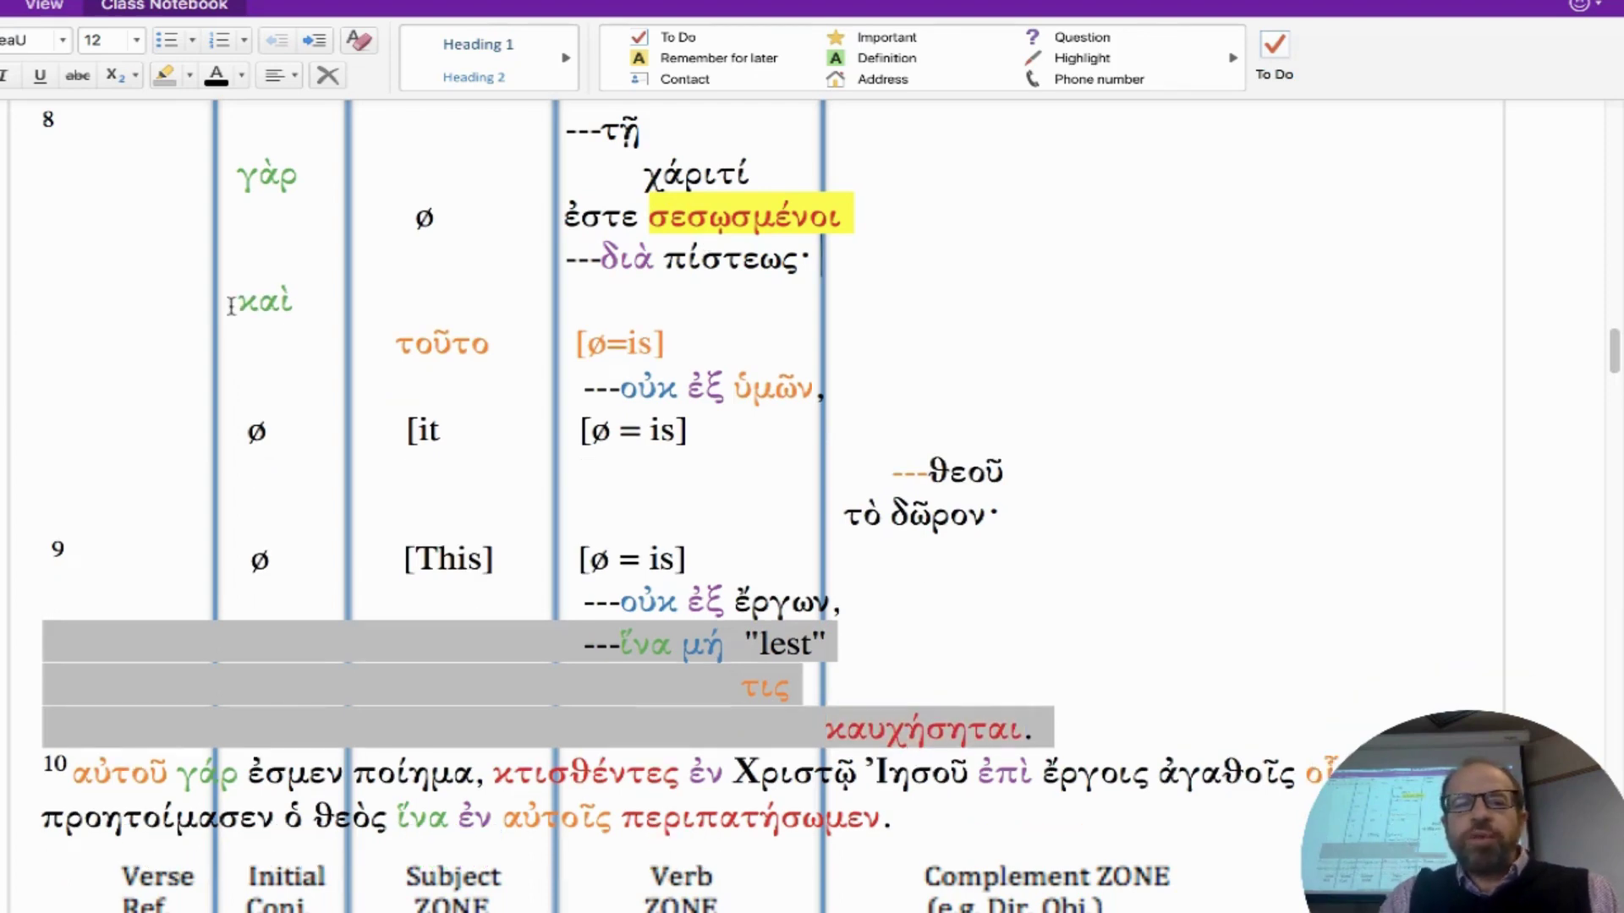
scroll(681, 454, "down", 1)
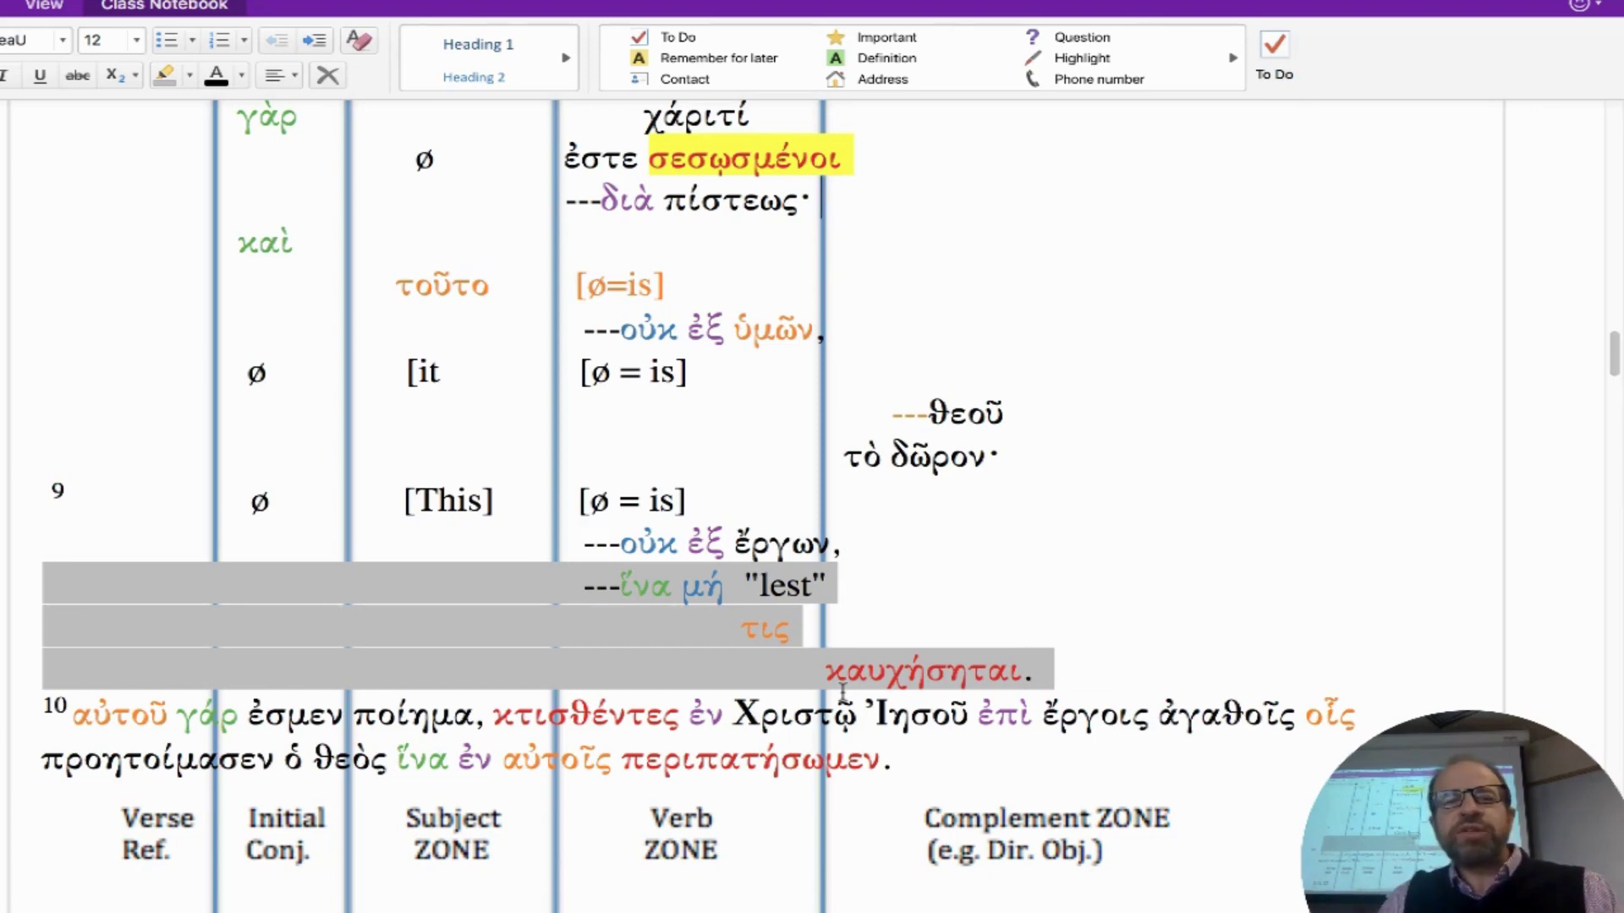
scroll(842, 691, "up", 1)
scroll(843, 691, "up", 1)
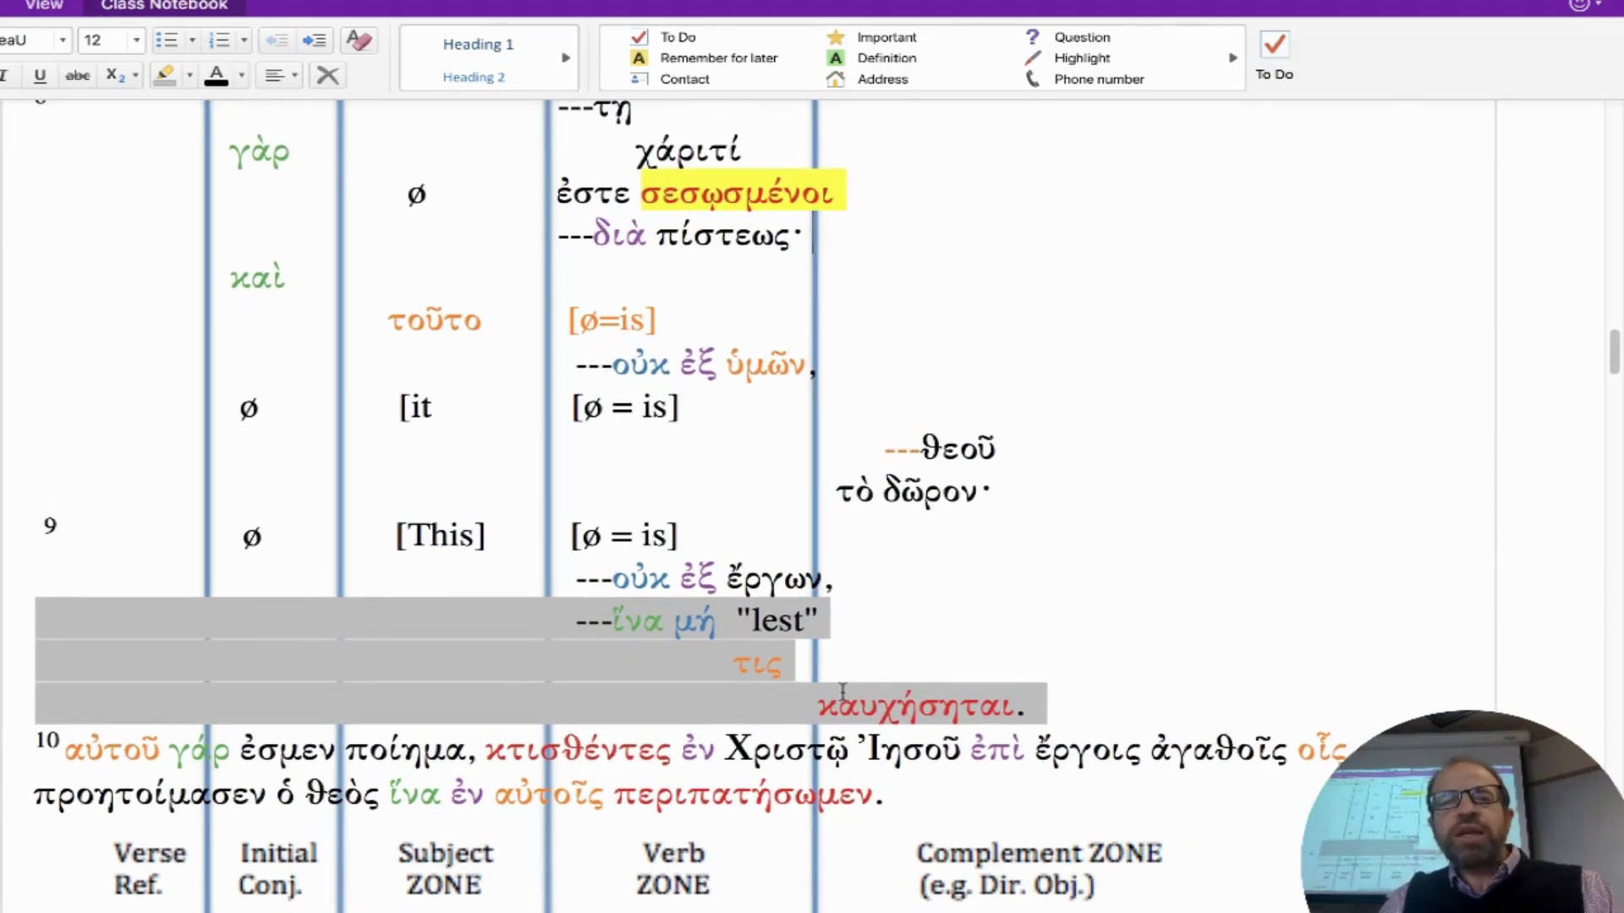
scroll(842, 692, "up", 1)
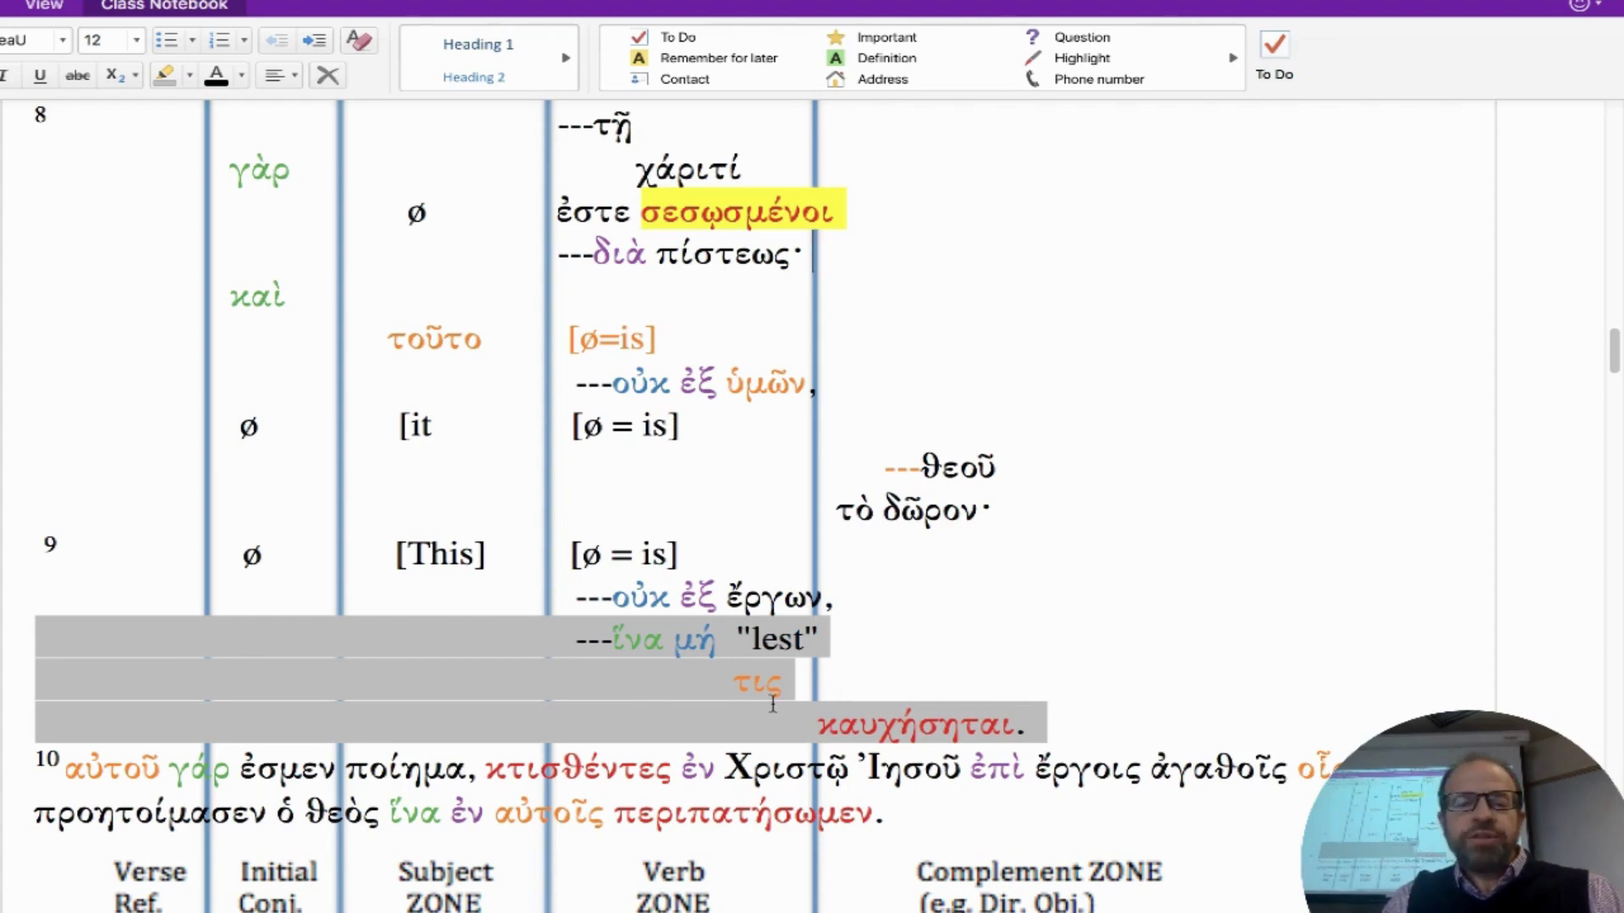
Step: Break verse 10 into lines after αὐτοῦ and after γάρ, leaving ἐσμεν ποίημα separate
scroll(772, 703, "down", 2)
scroll(424, 715, "down", 1)
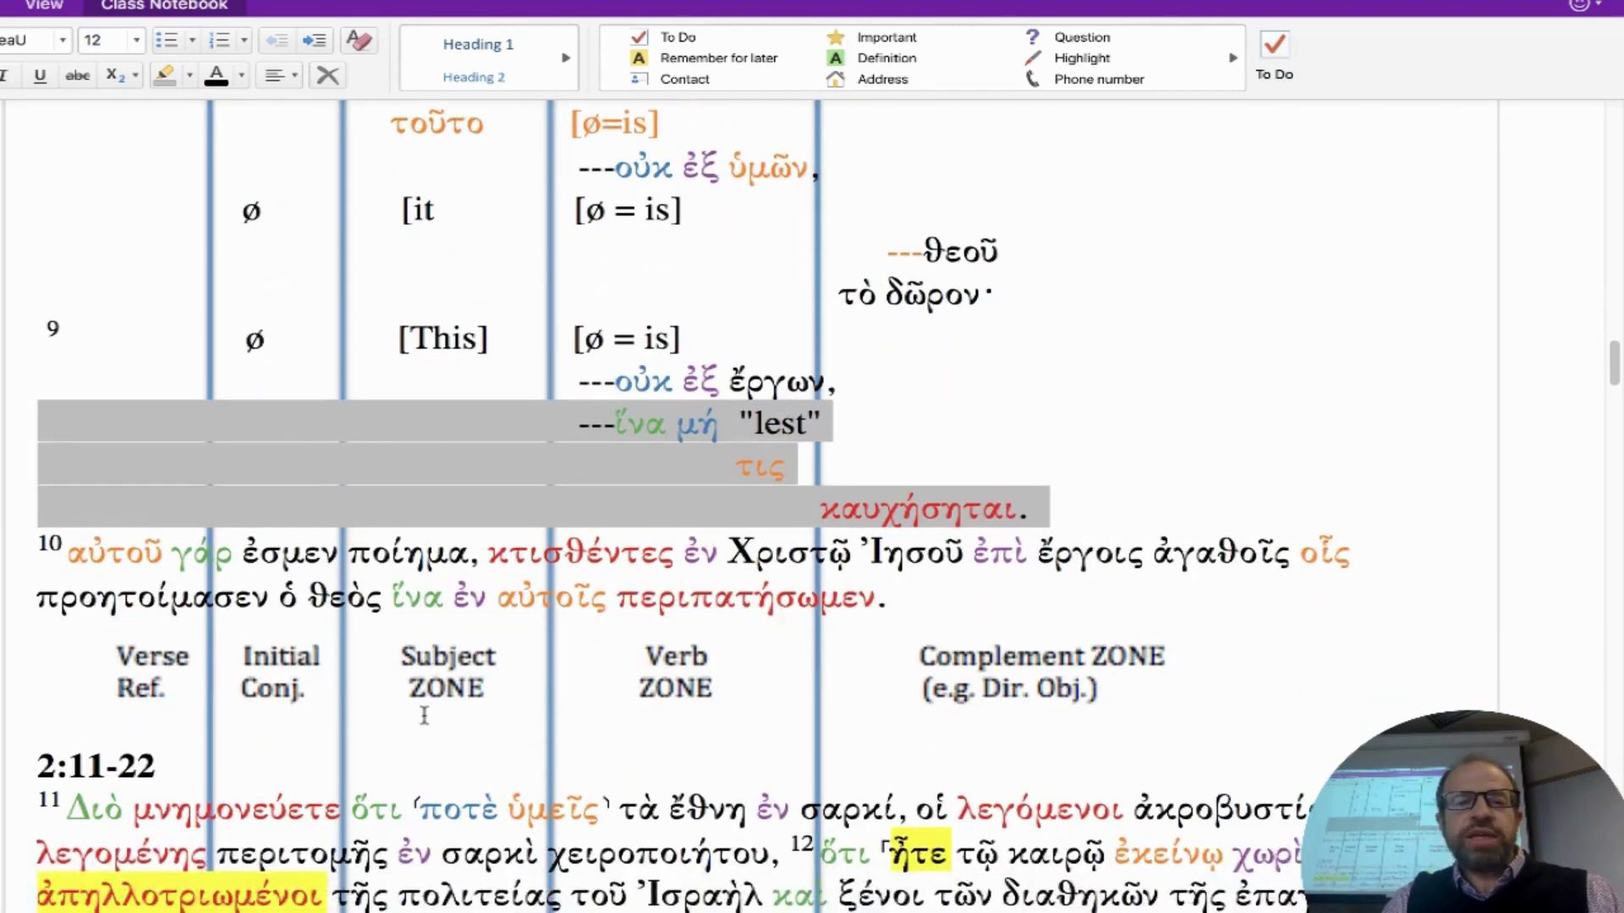
left_click(68, 551)
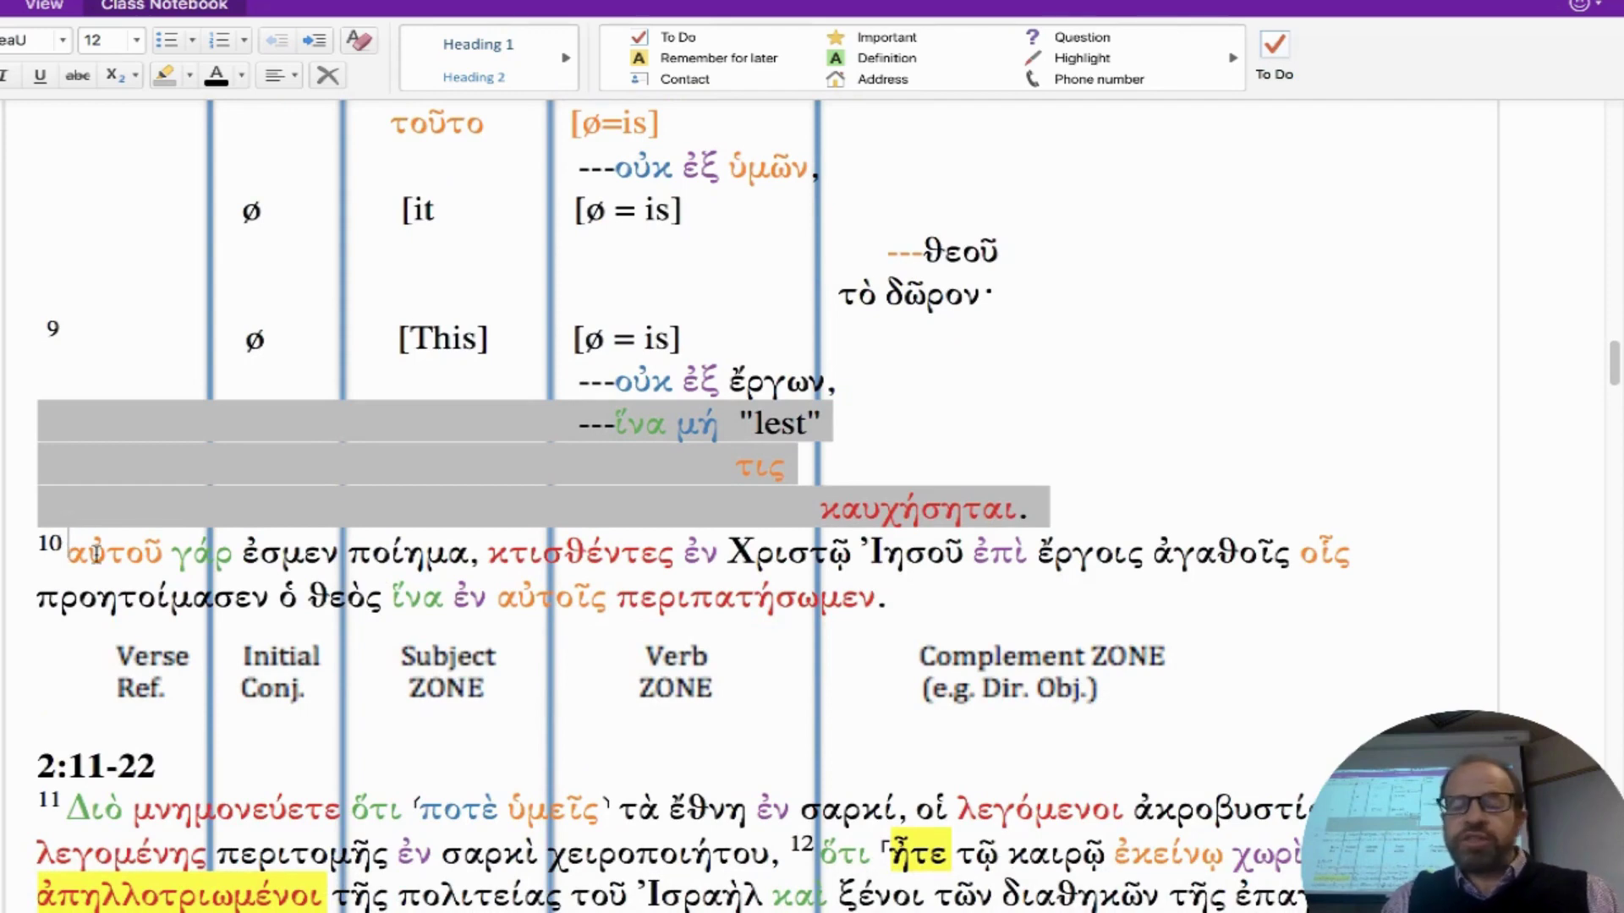
left_click(172, 551)
key("Return")
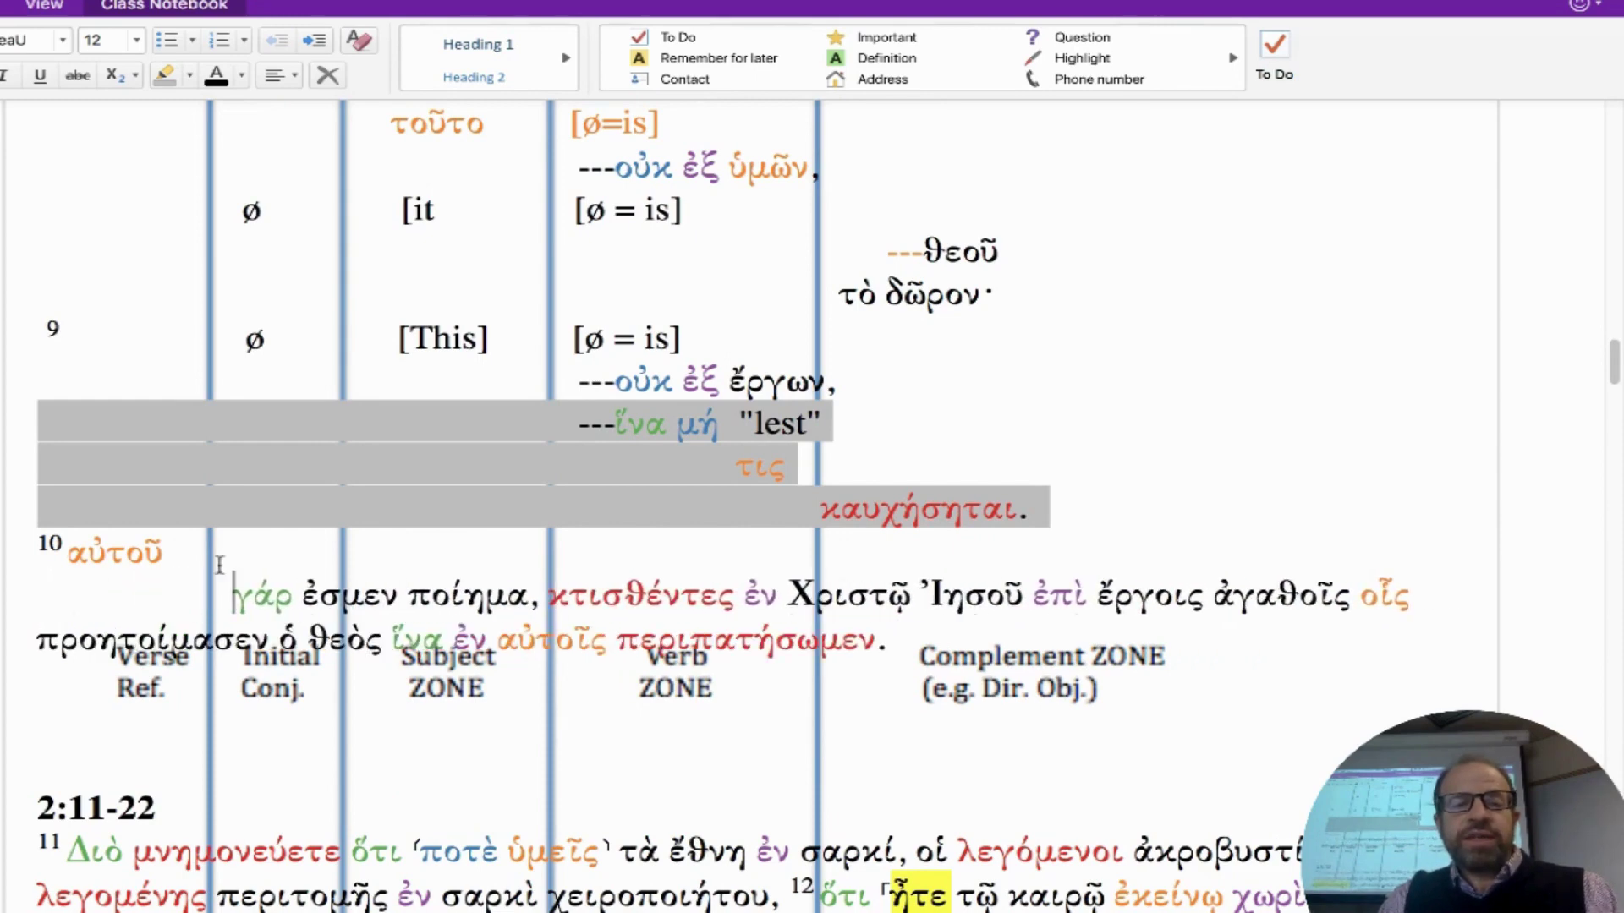
left_click(303, 584)
key("Return")
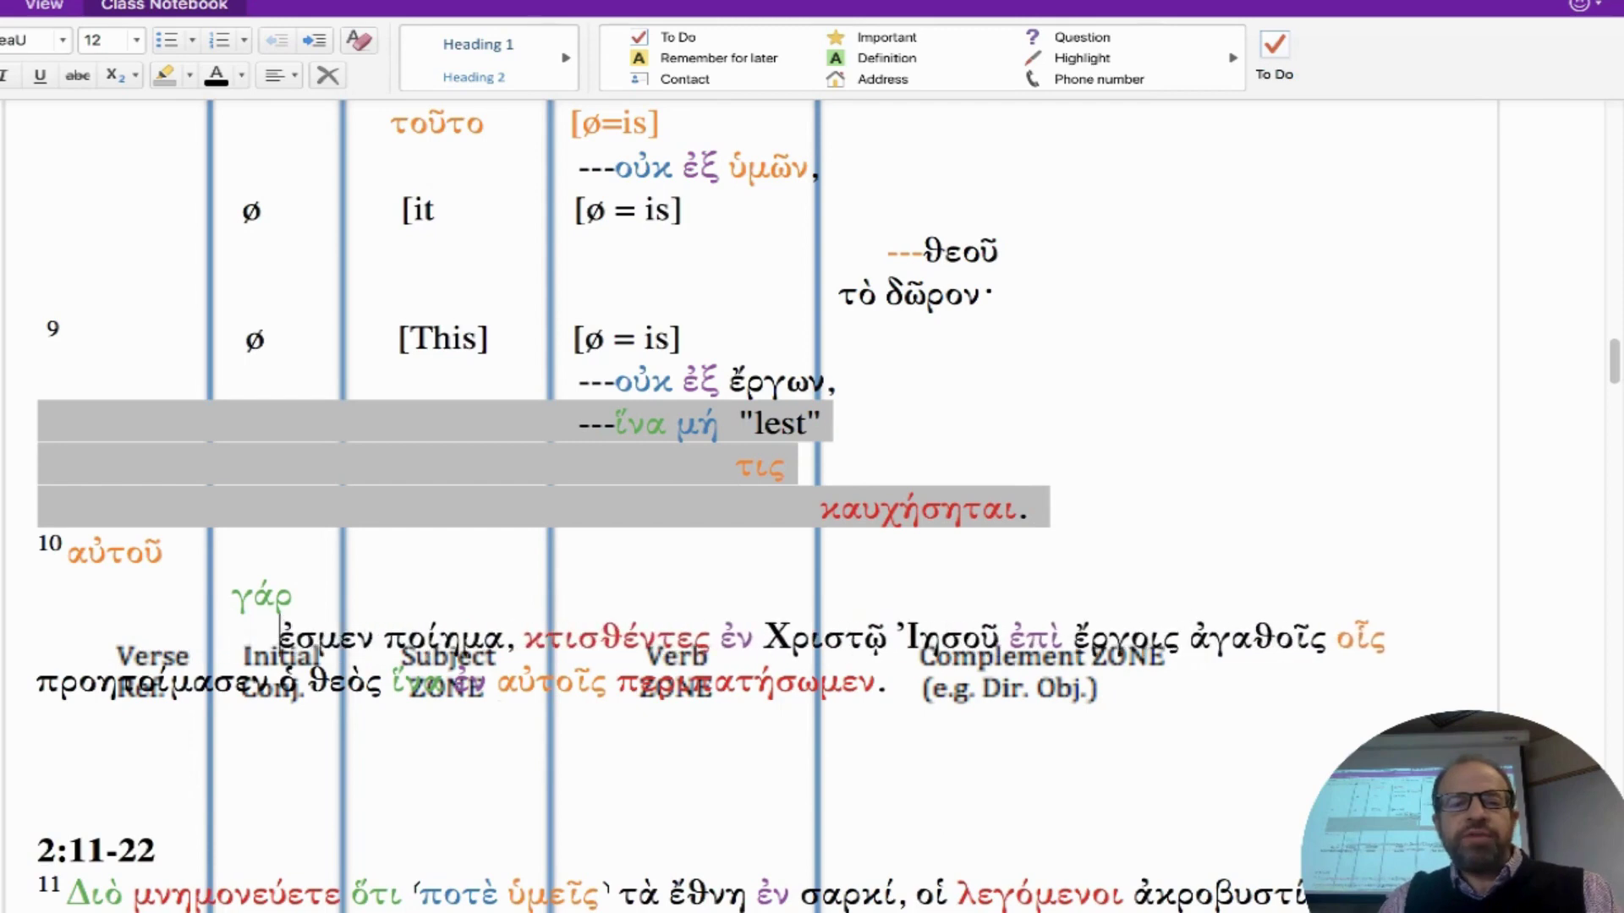
Step: Paste the '---' modifier dashes from ἵνα μή in front of αὐτοῦ
left_click(71, 551)
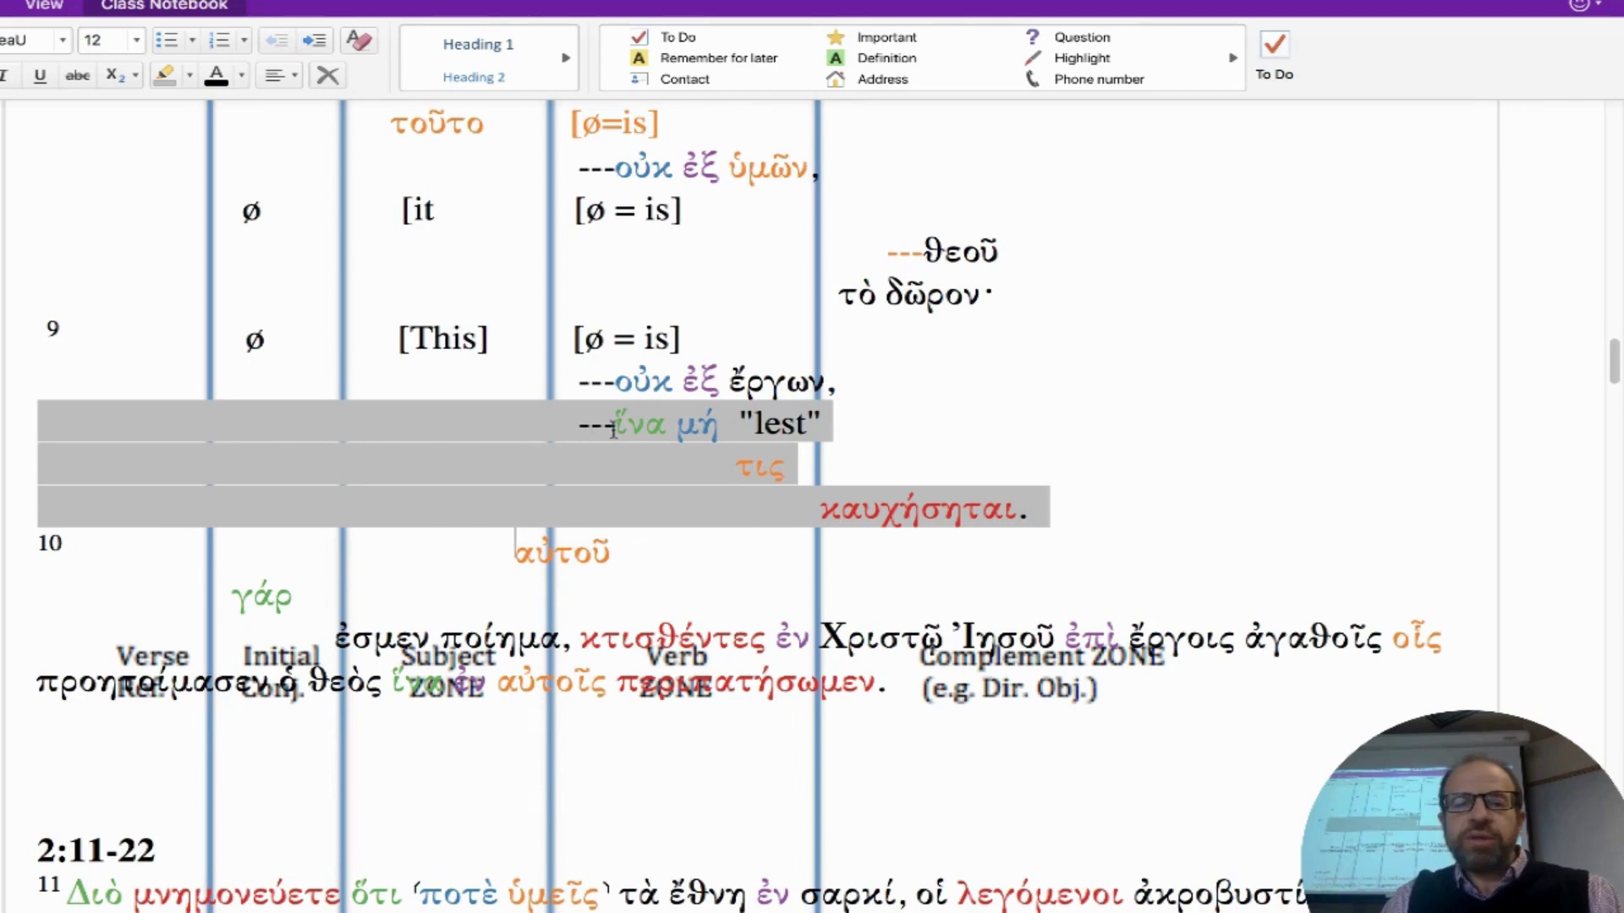
double_click(580, 428)
key("ctrl+c")
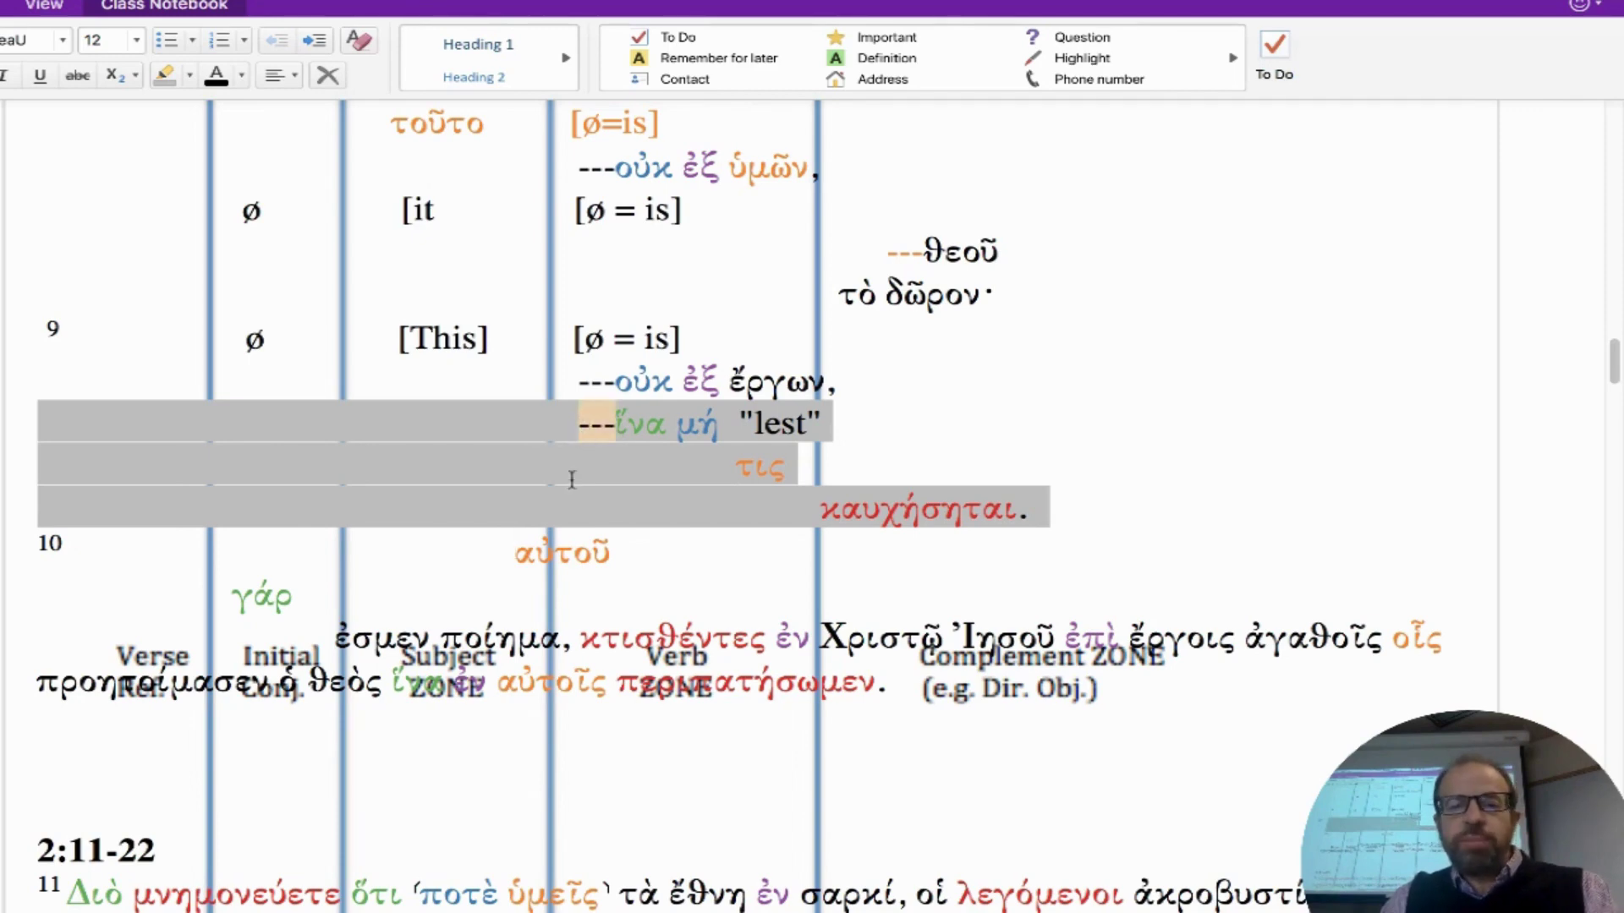
left_click(521, 556)
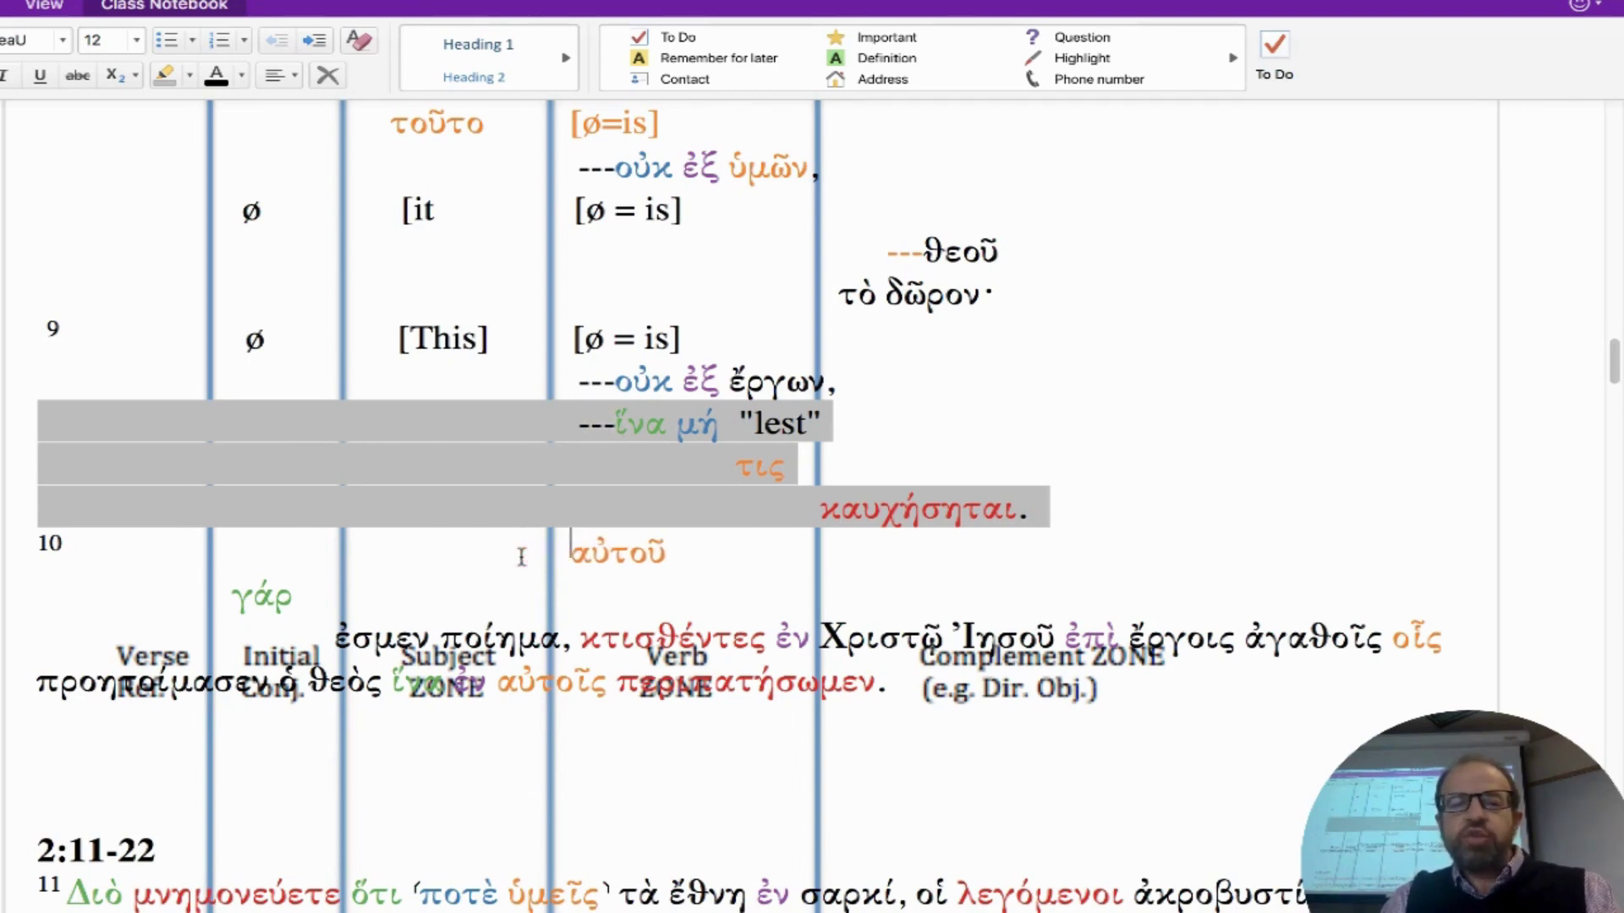
key("ctrl+v")
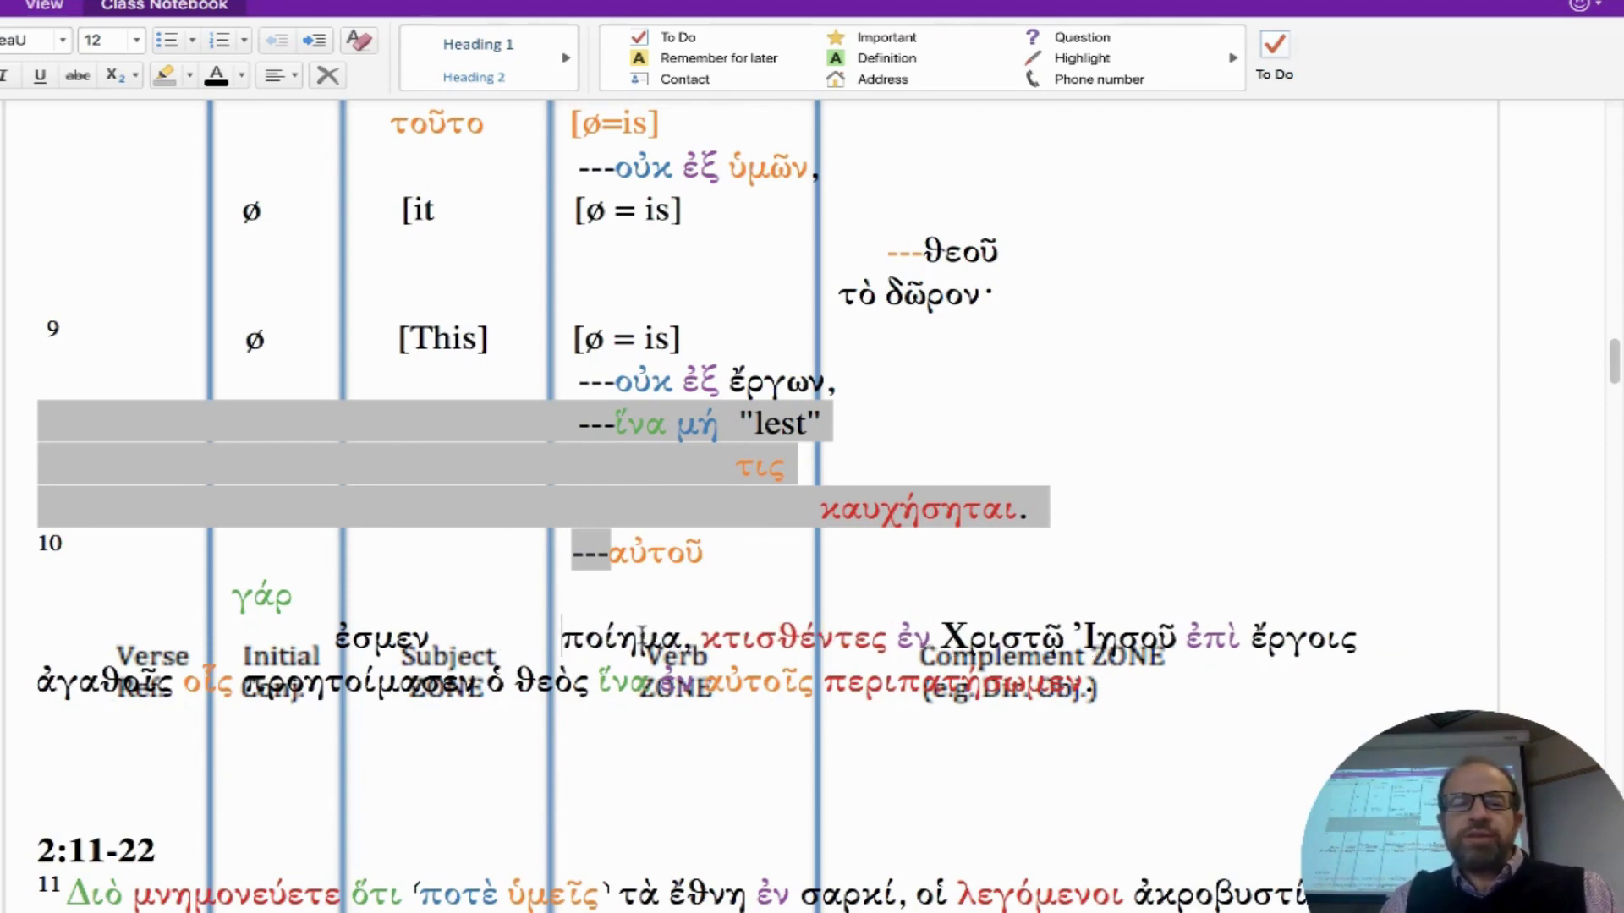
Step: Move the κτισθέντες ἐν Χριστῷ Ἰησοῦ clause onto its own line
left_click(701, 636)
key("Return")
key("Return")
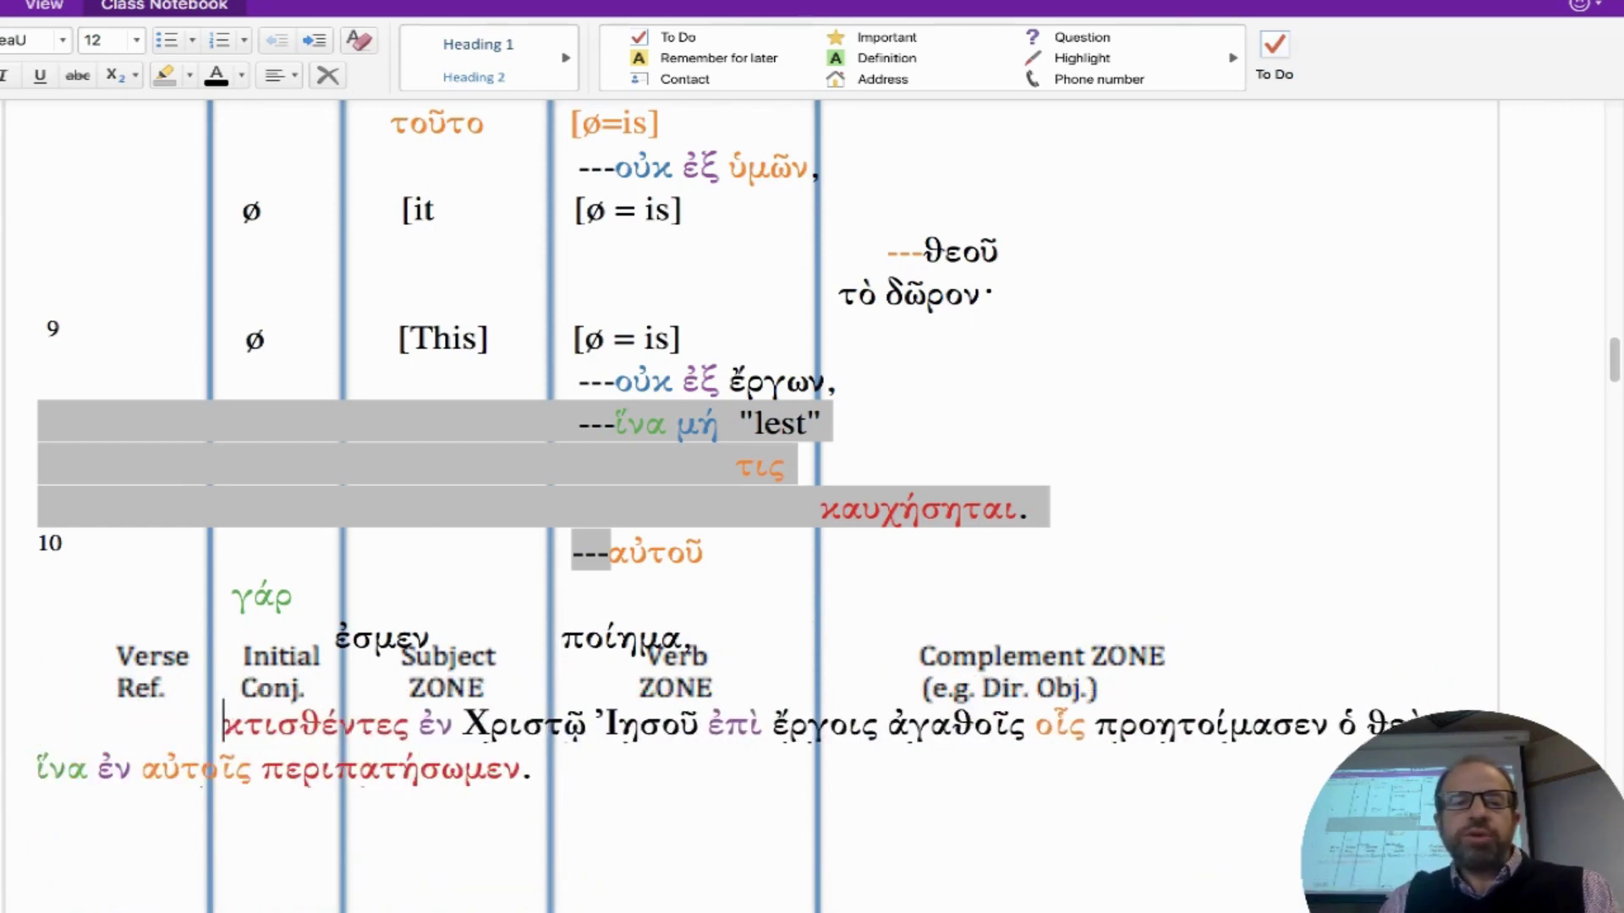
scroll(705, 617, "up", 3)
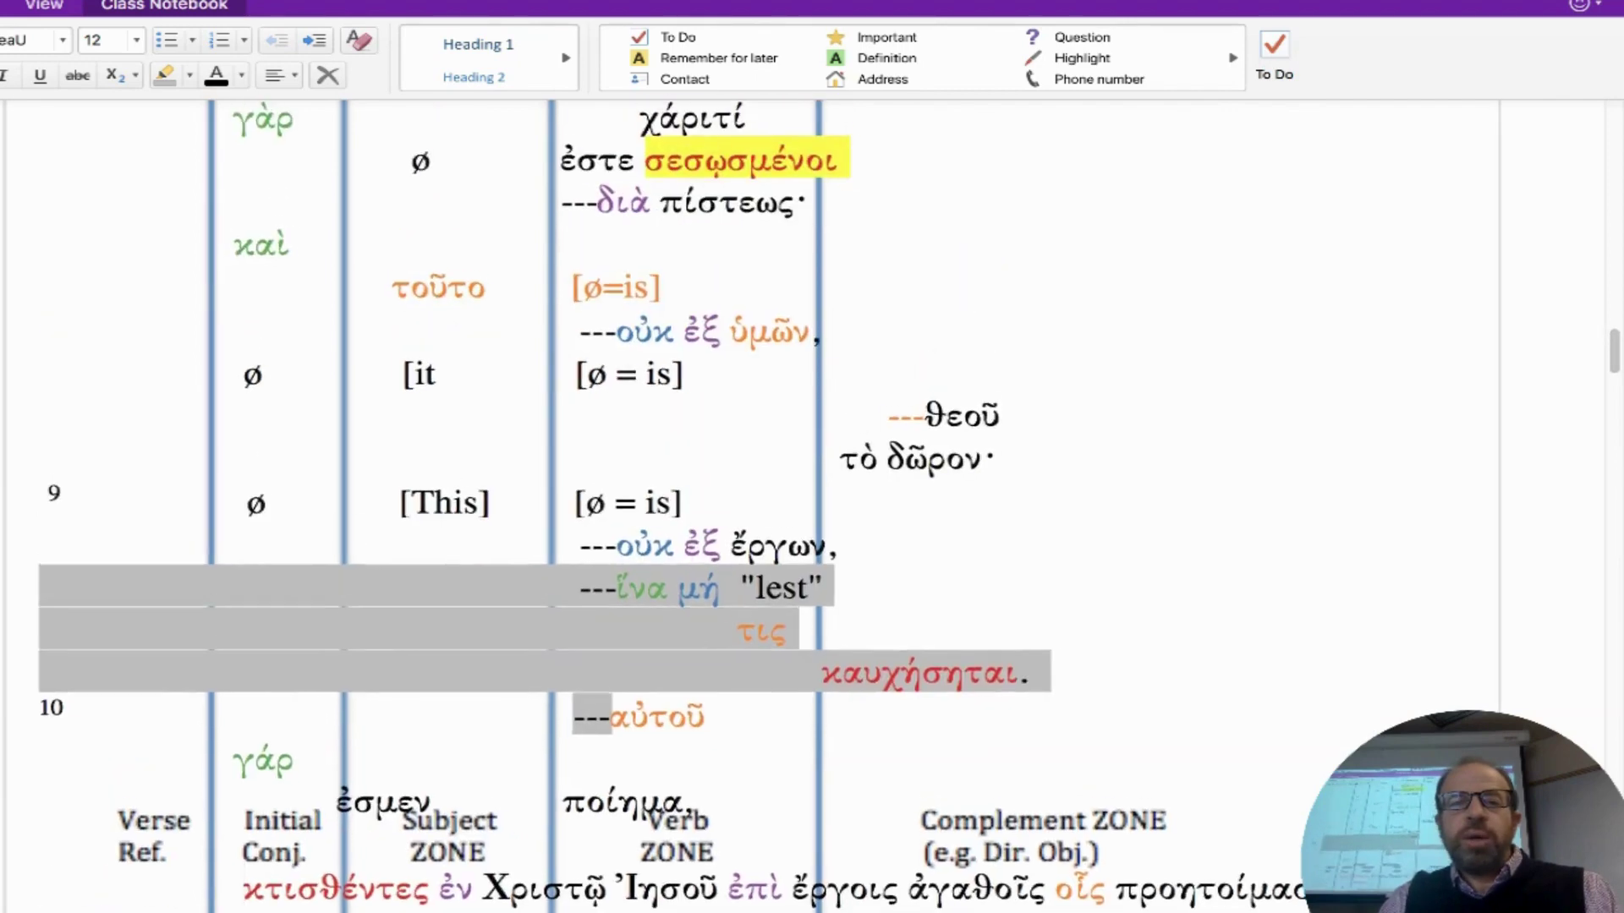
scroll(763, 534, "down", 3)
scroll(763, 535, "down", 2)
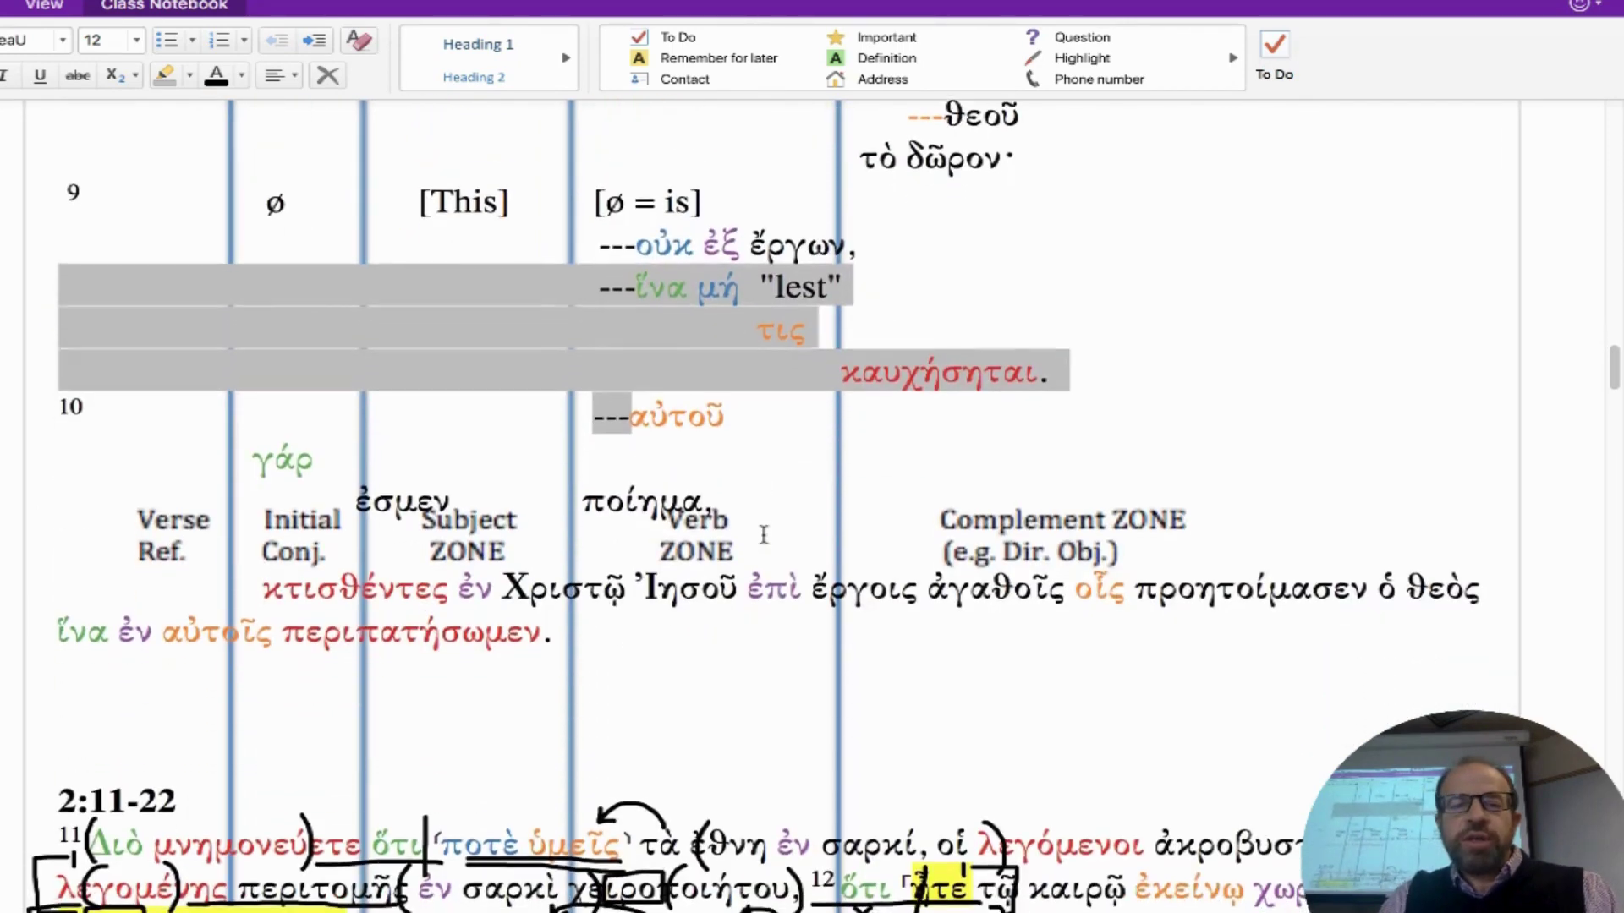
Step: Push the verse 10 rows below the zone headings, trimming the extra blank line
left_click(562, 406)
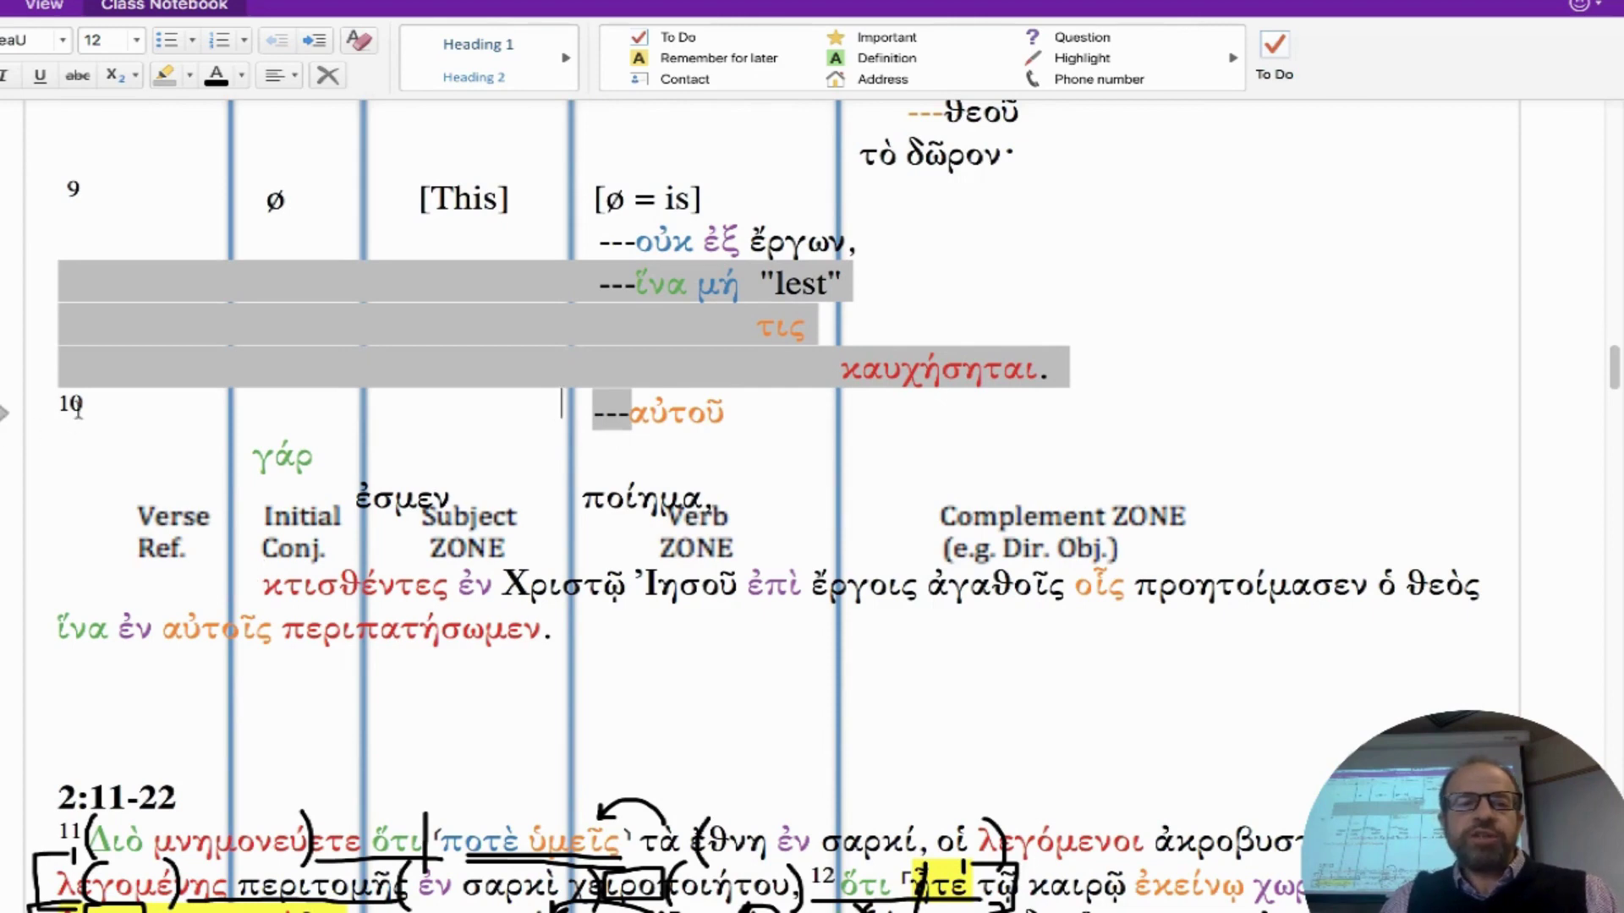
key("Return")
key("Return")
key("Return")
key("Return")
key("Return")
key("Return")
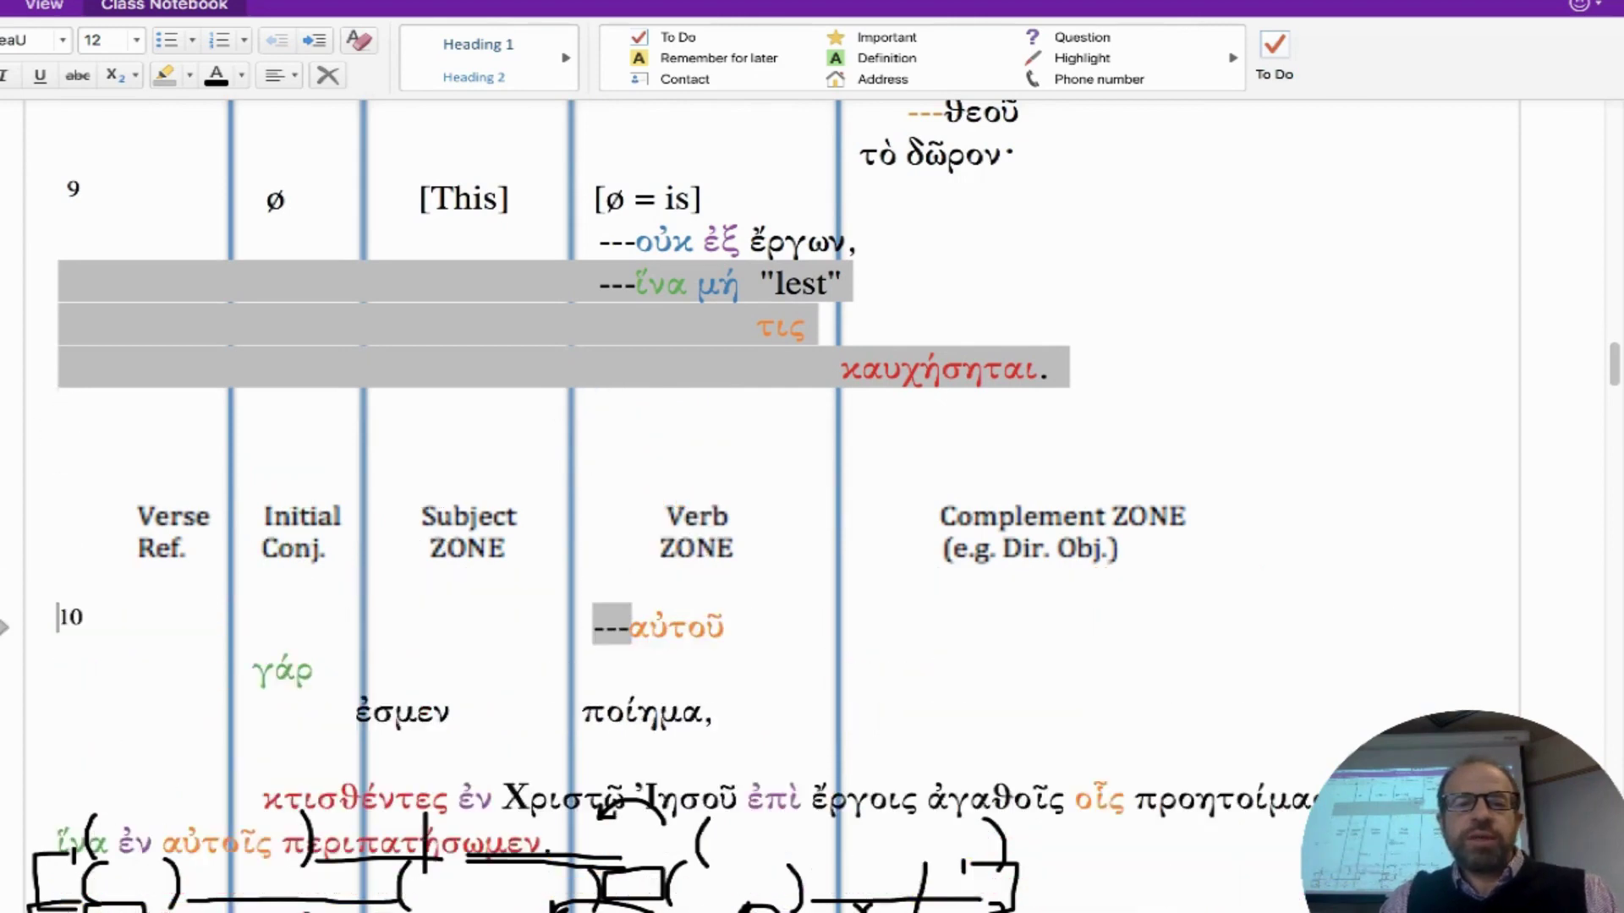
key("BackSpace")
key("BackSpace")
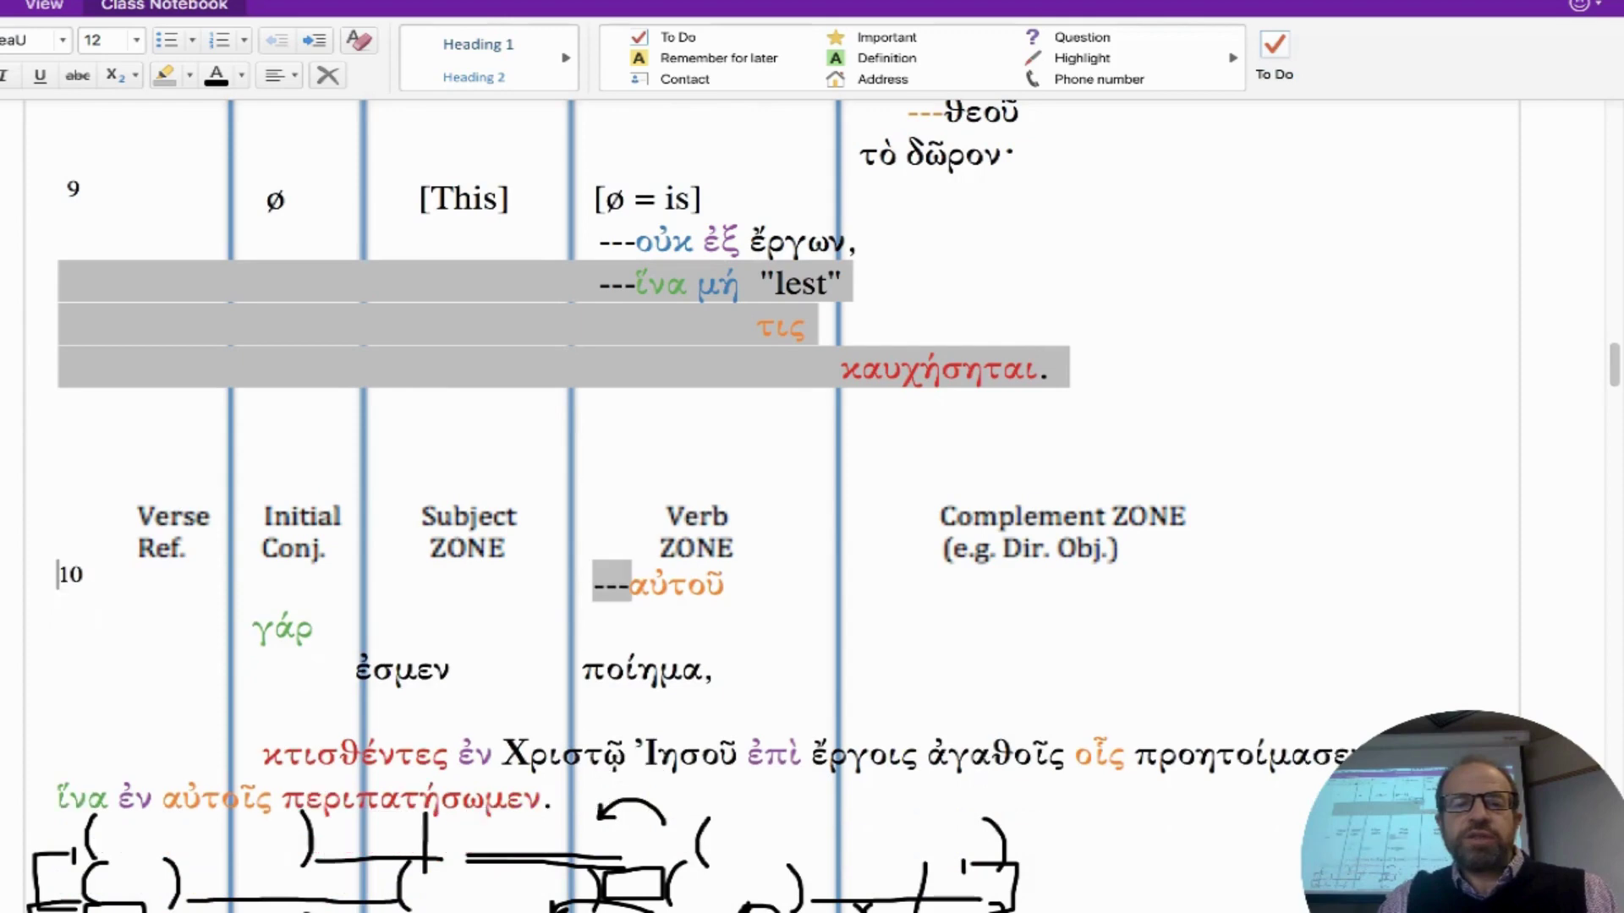
scroll(510, 373, "down", 3)
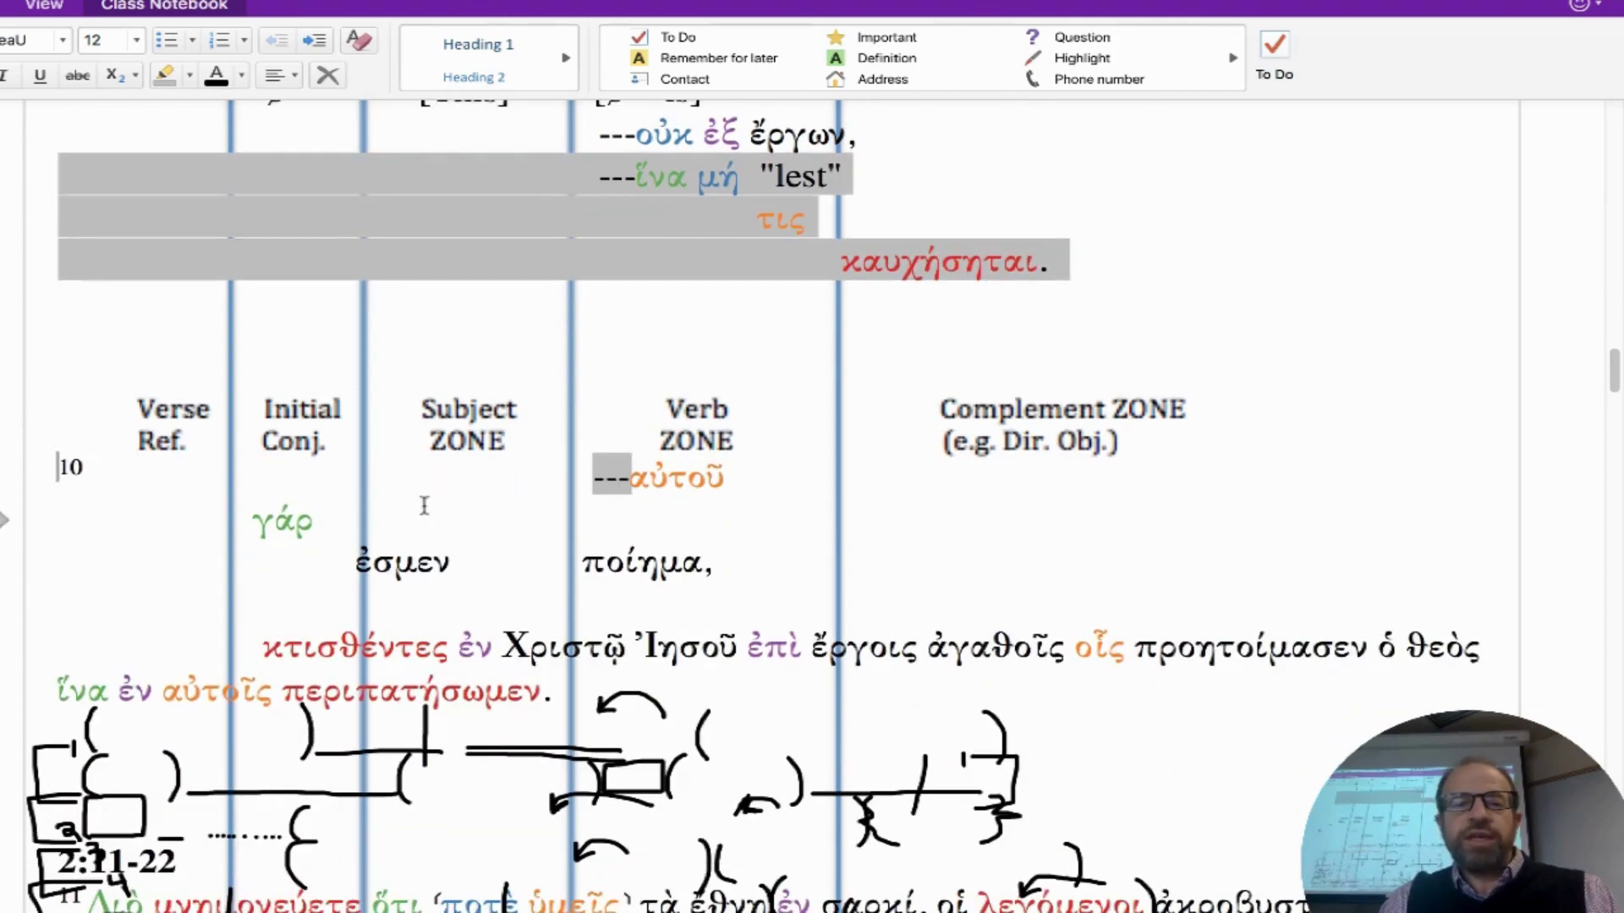
Step: Space ἐσμεν into the Verb zone and ποίημα and ---αὐτοῦ into the Complement zone
left_click(347, 563)
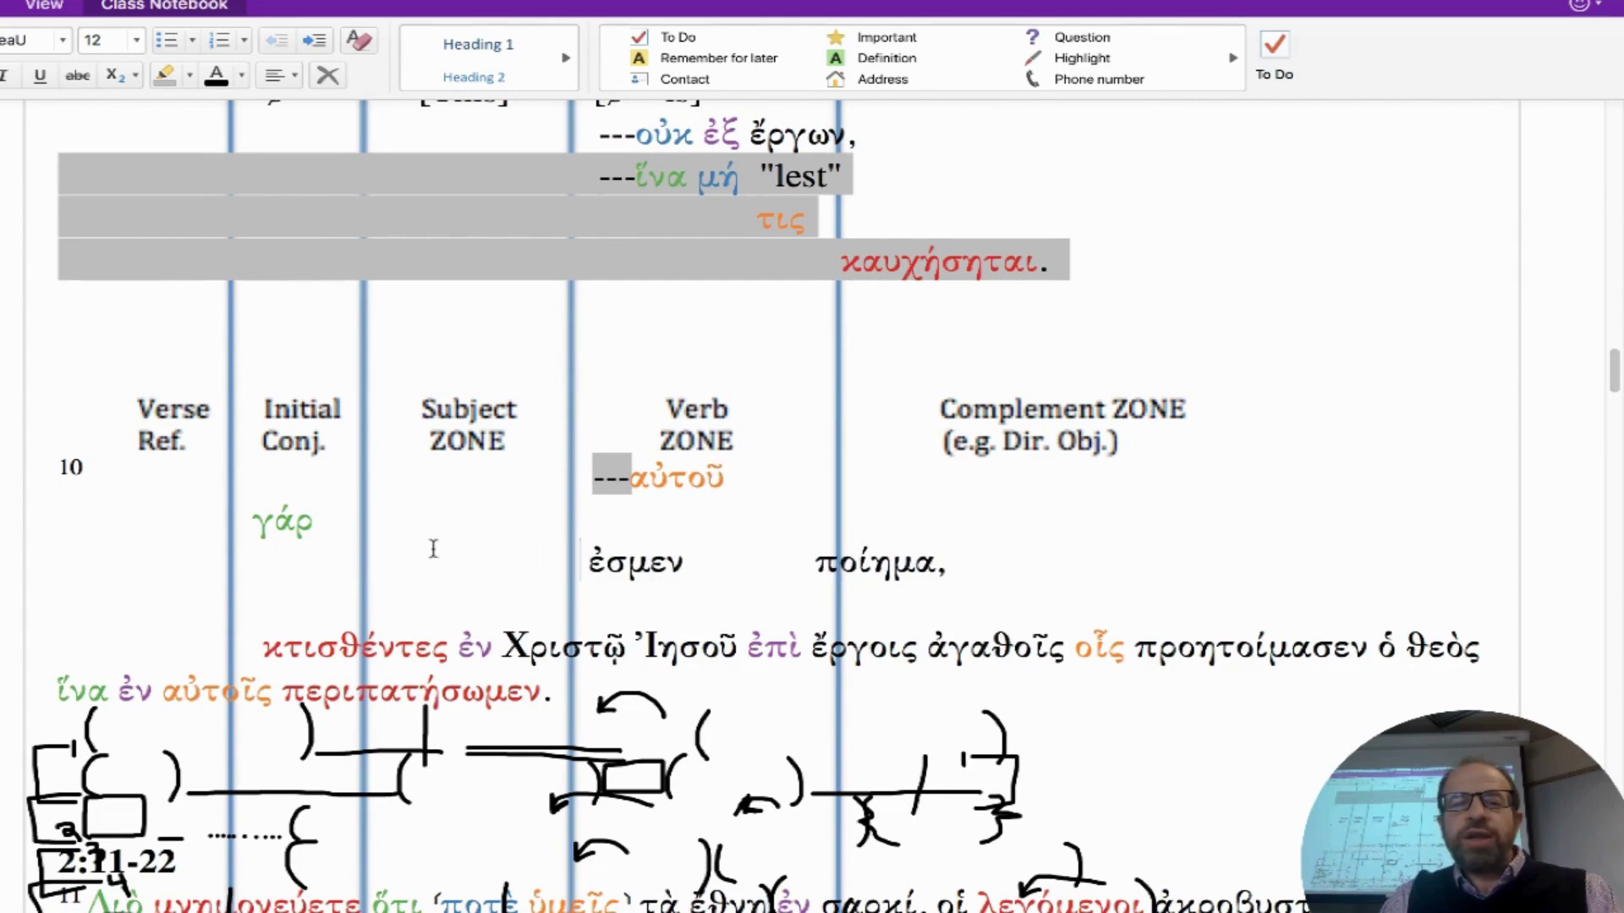
left_click(797, 561)
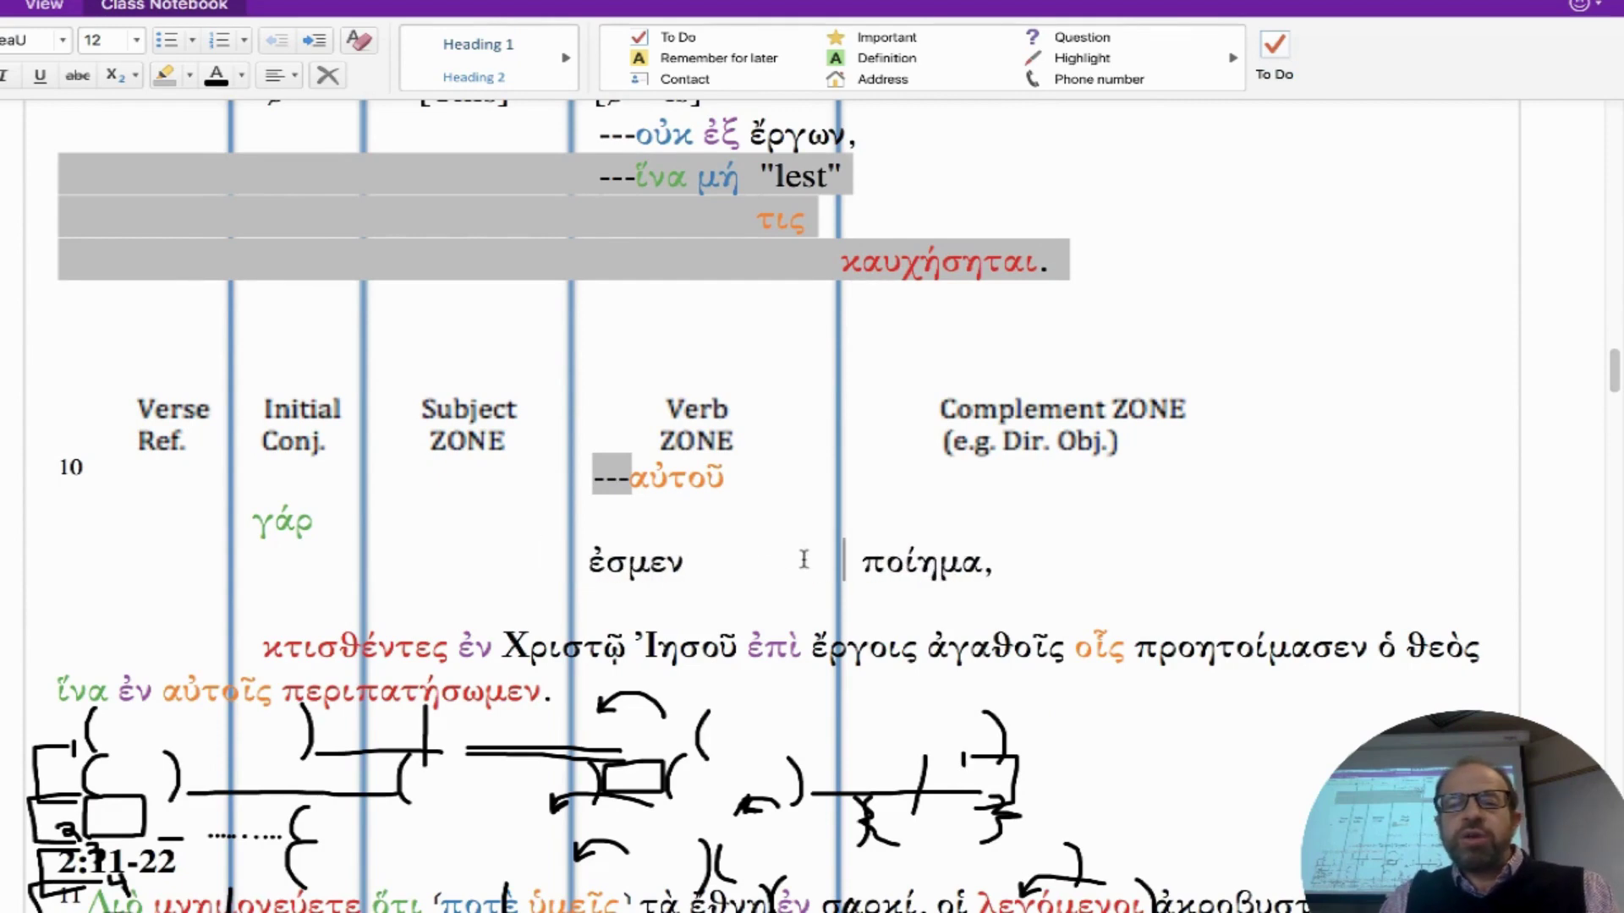
left_click(584, 478)
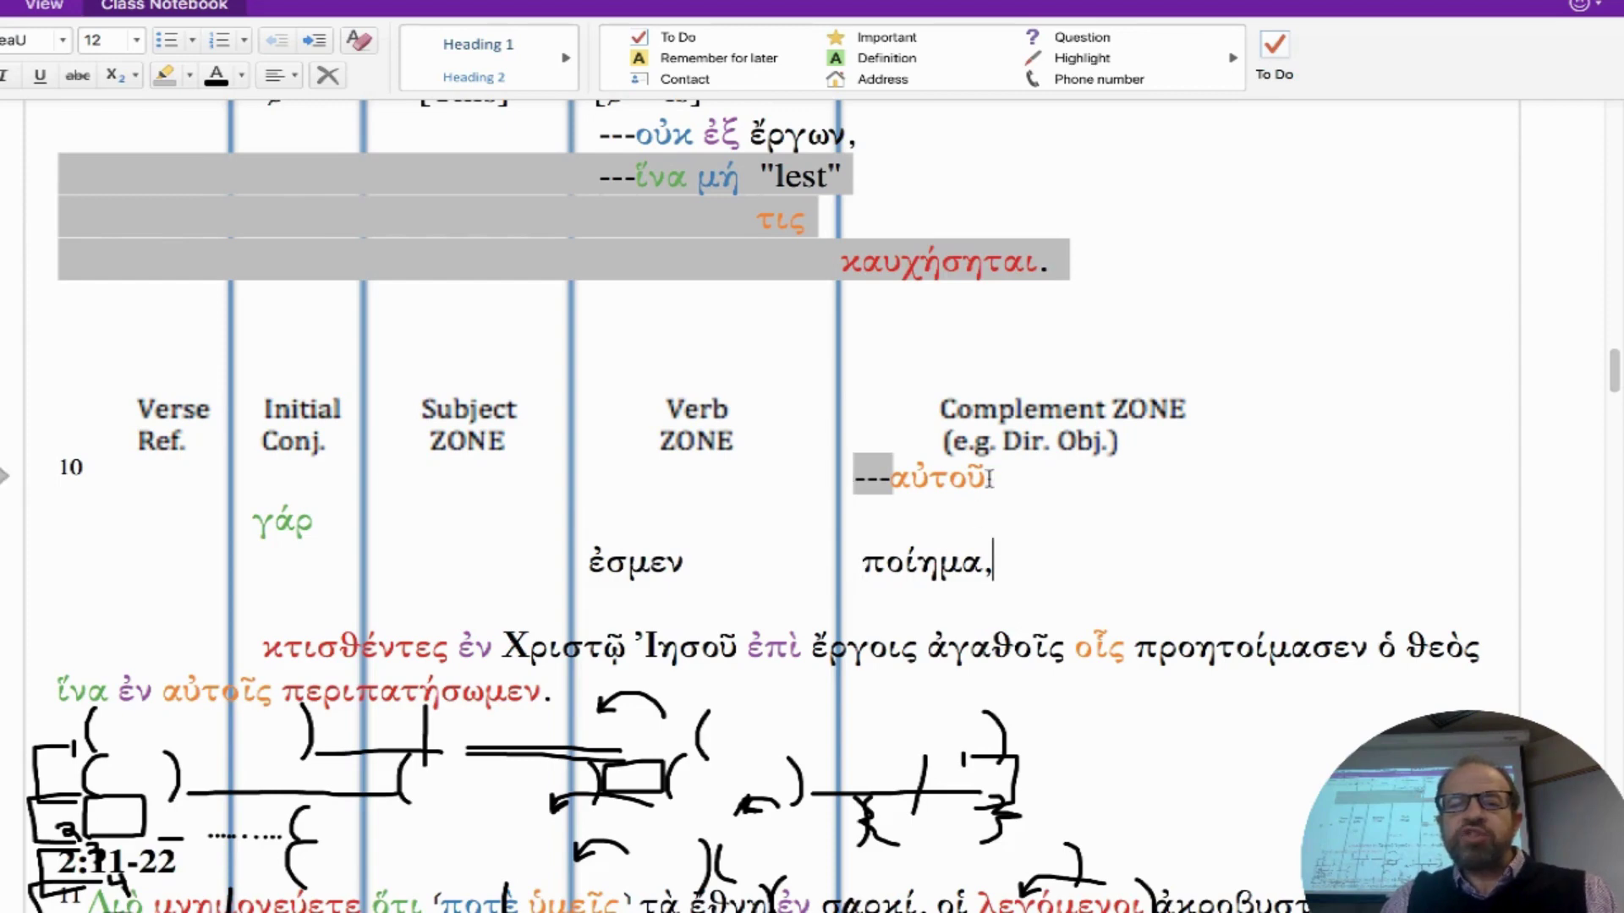
left_click_drag(996, 477, 854, 478)
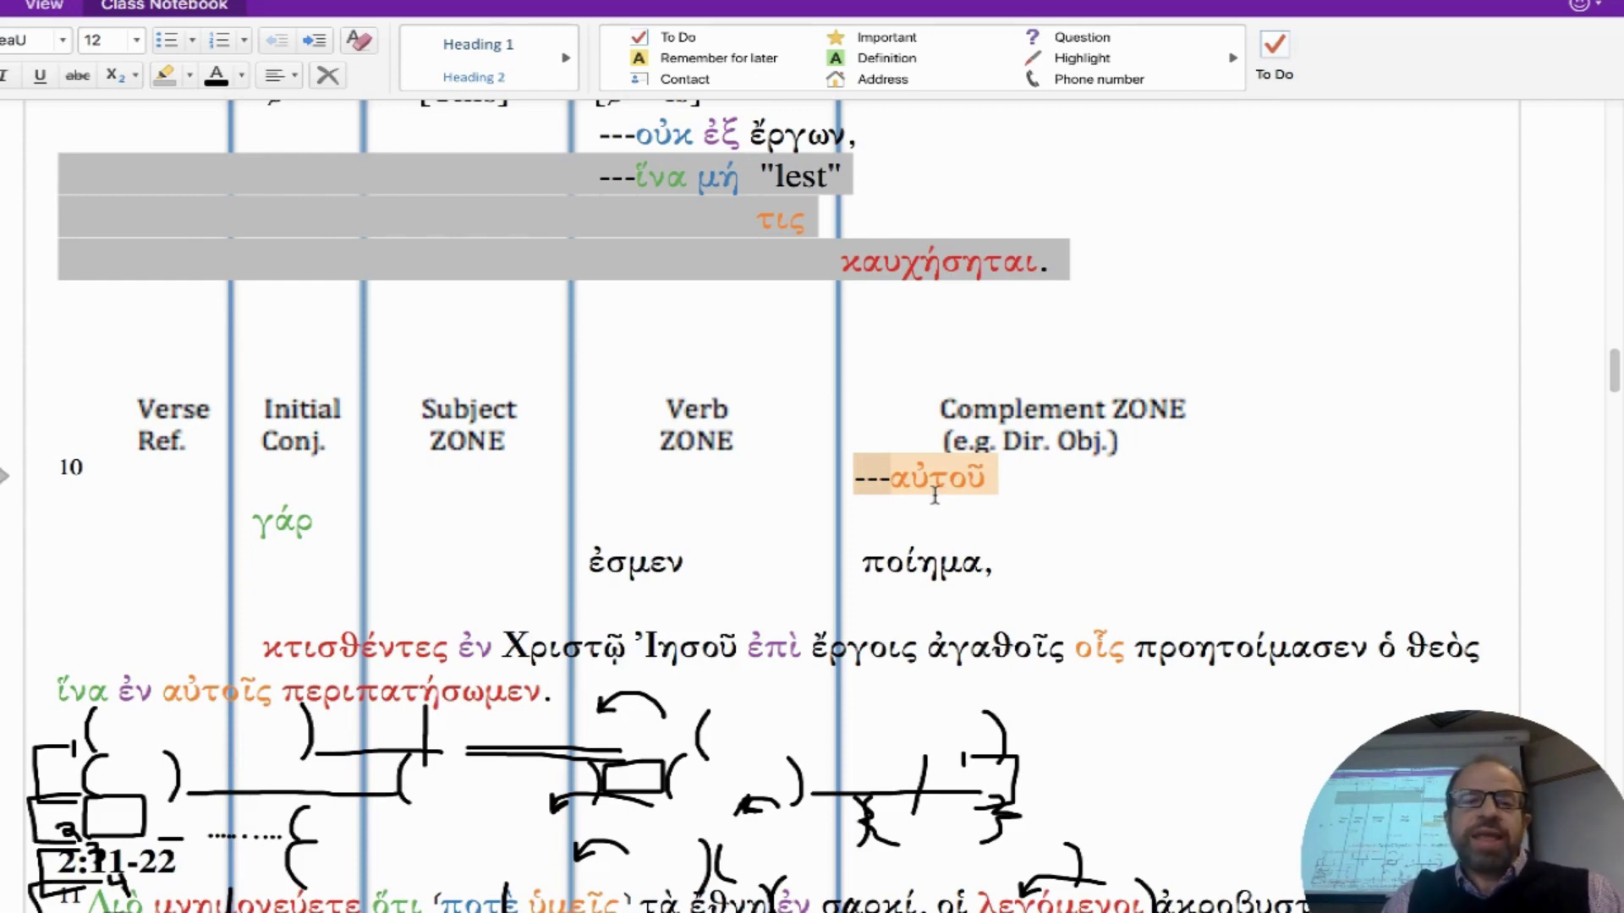
left_click_drag(686, 562, 589, 562)
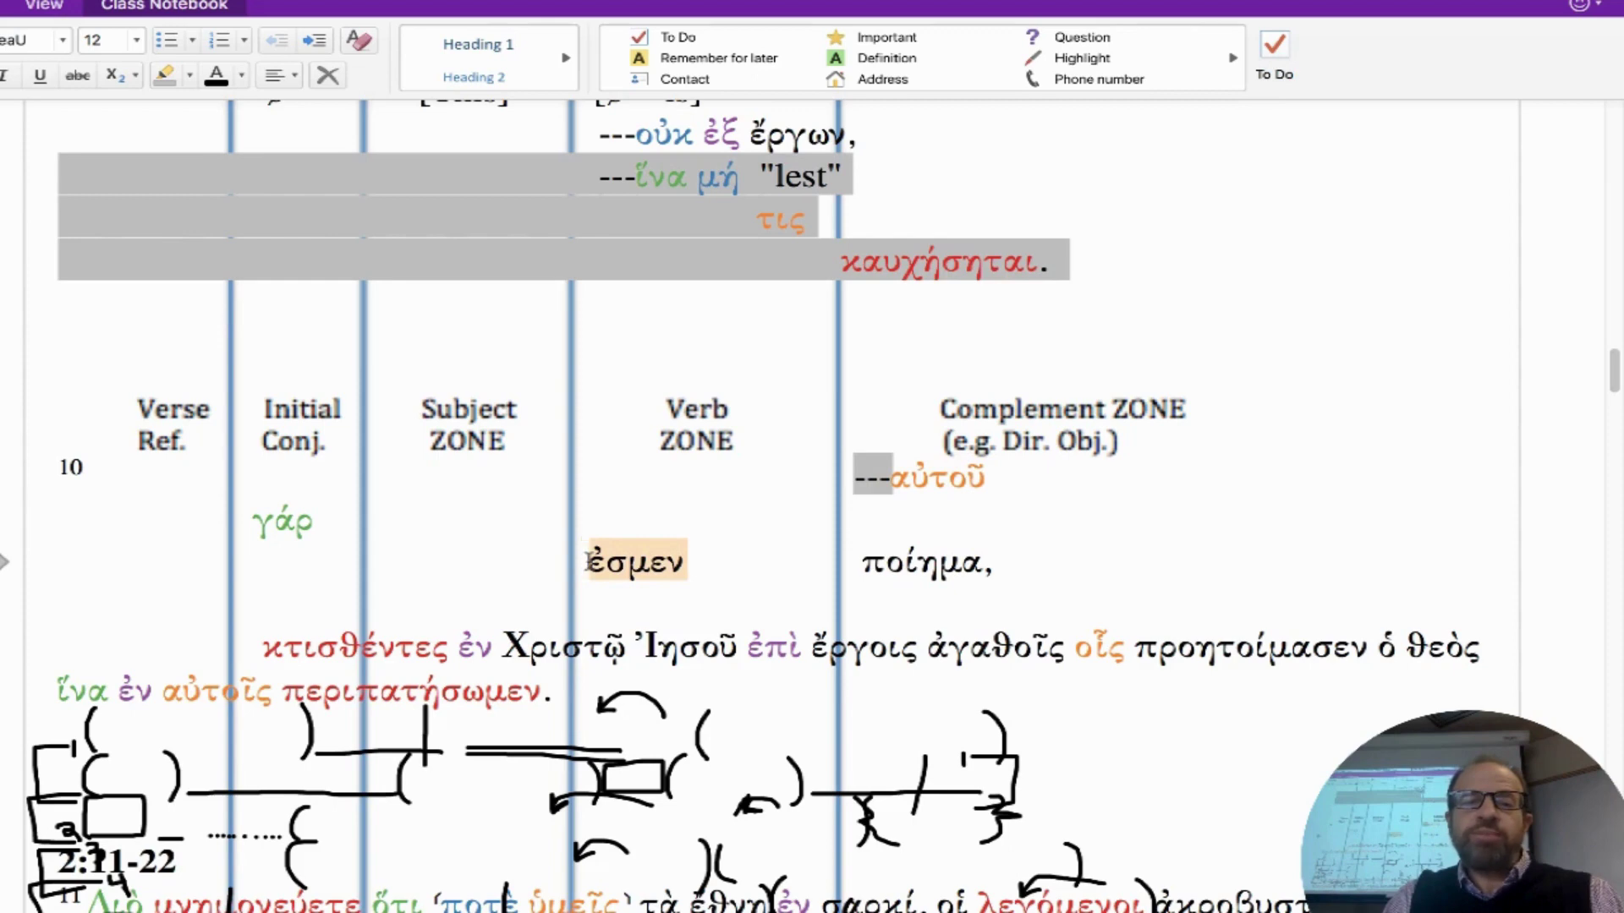
left_click_drag(1008, 564, 874, 572)
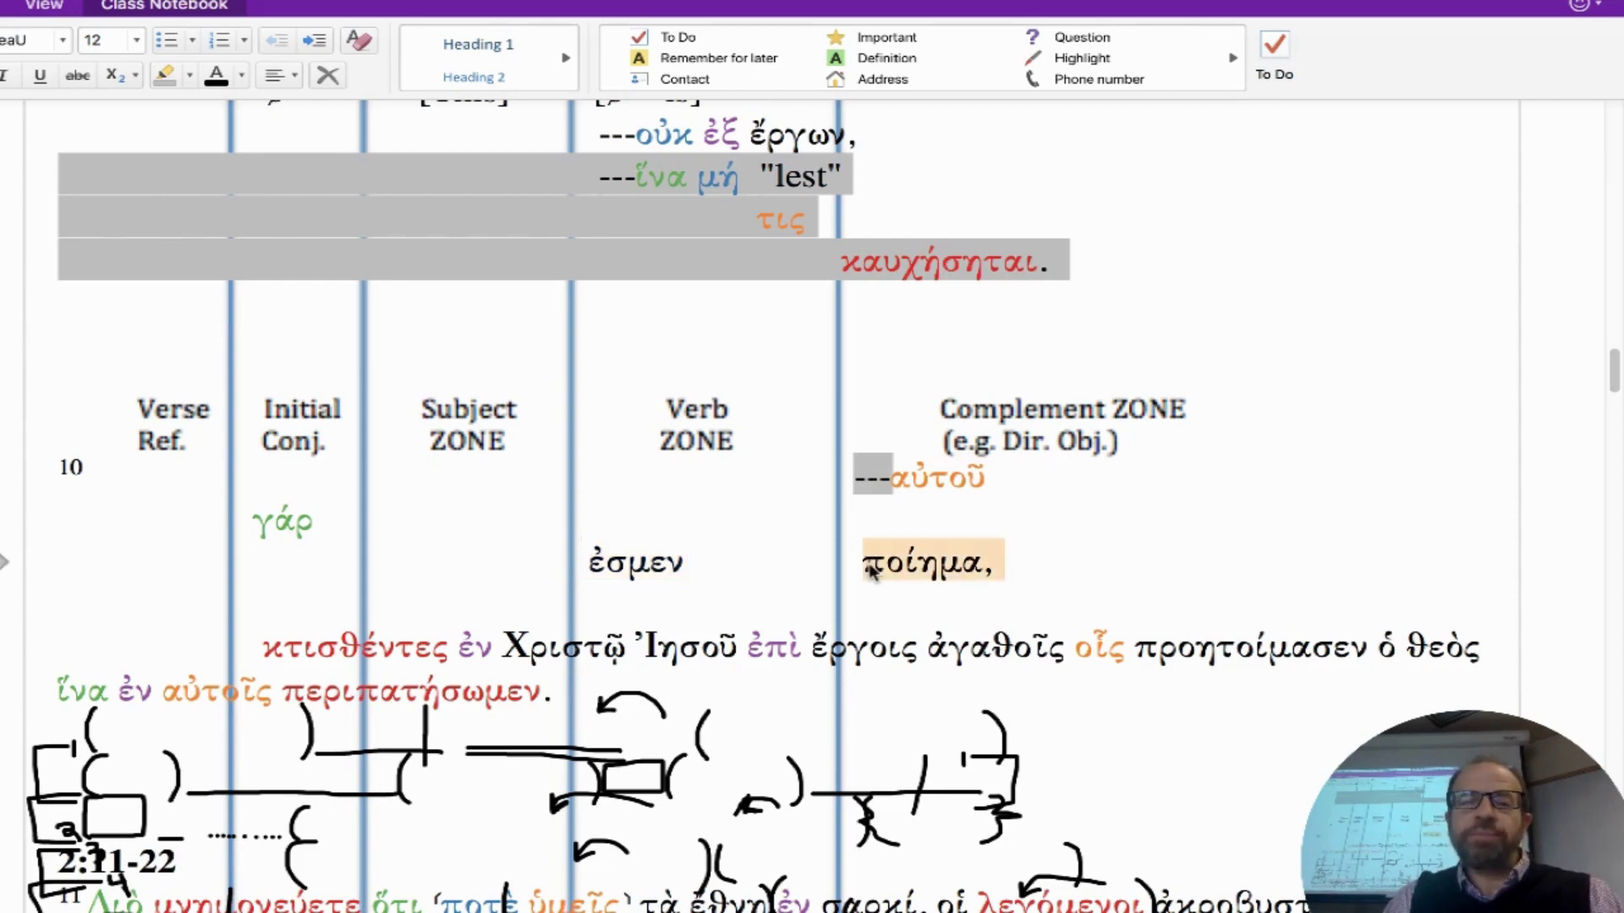
Step: Nudge ---αὐτοῦ one space right, comparing its dashes with those before οὐκ
left_click(852, 473)
key("space")
scroll(744, 355, "up", 1)
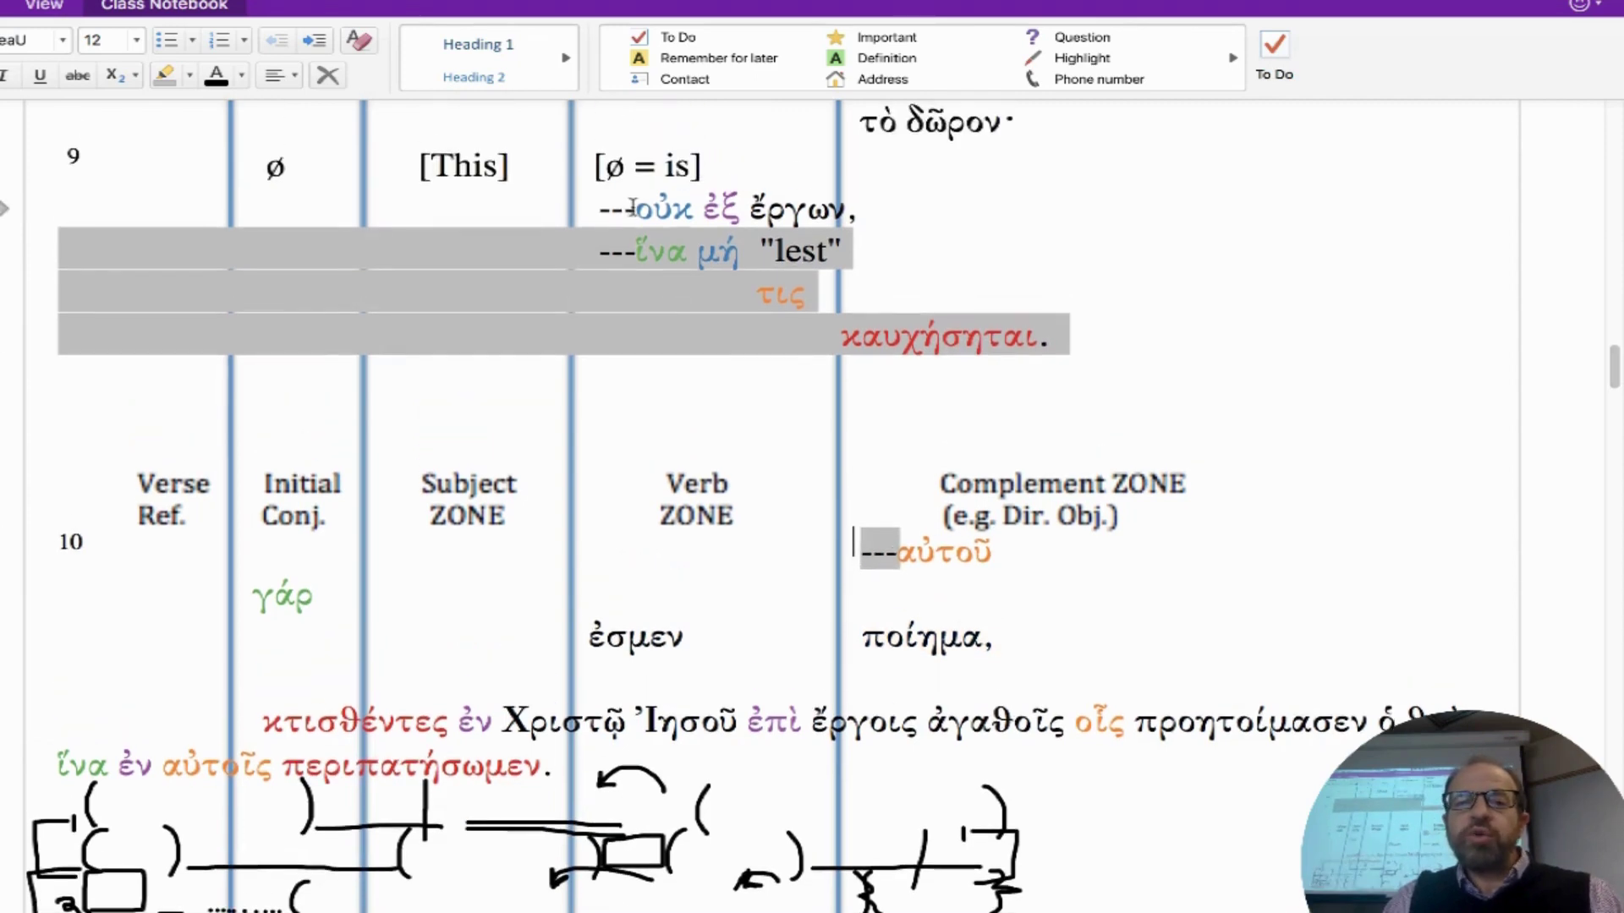
left_click_drag(632, 207, 597, 209)
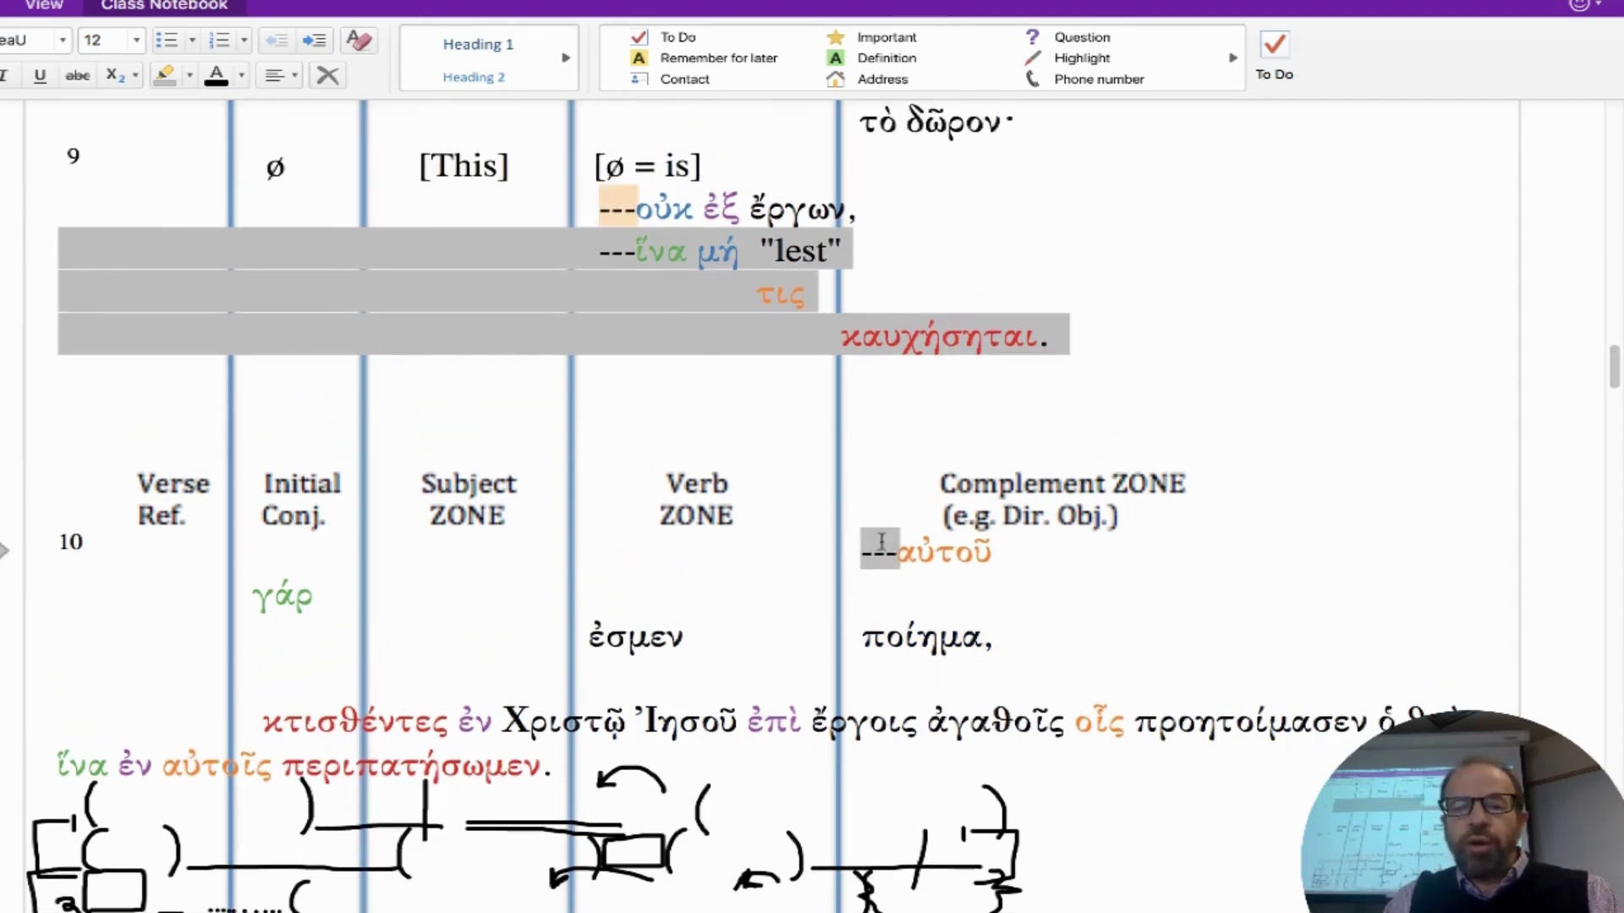
left_click_drag(899, 550, 860, 545)
left_click(860, 545)
scroll(846, 592, "up", 6)
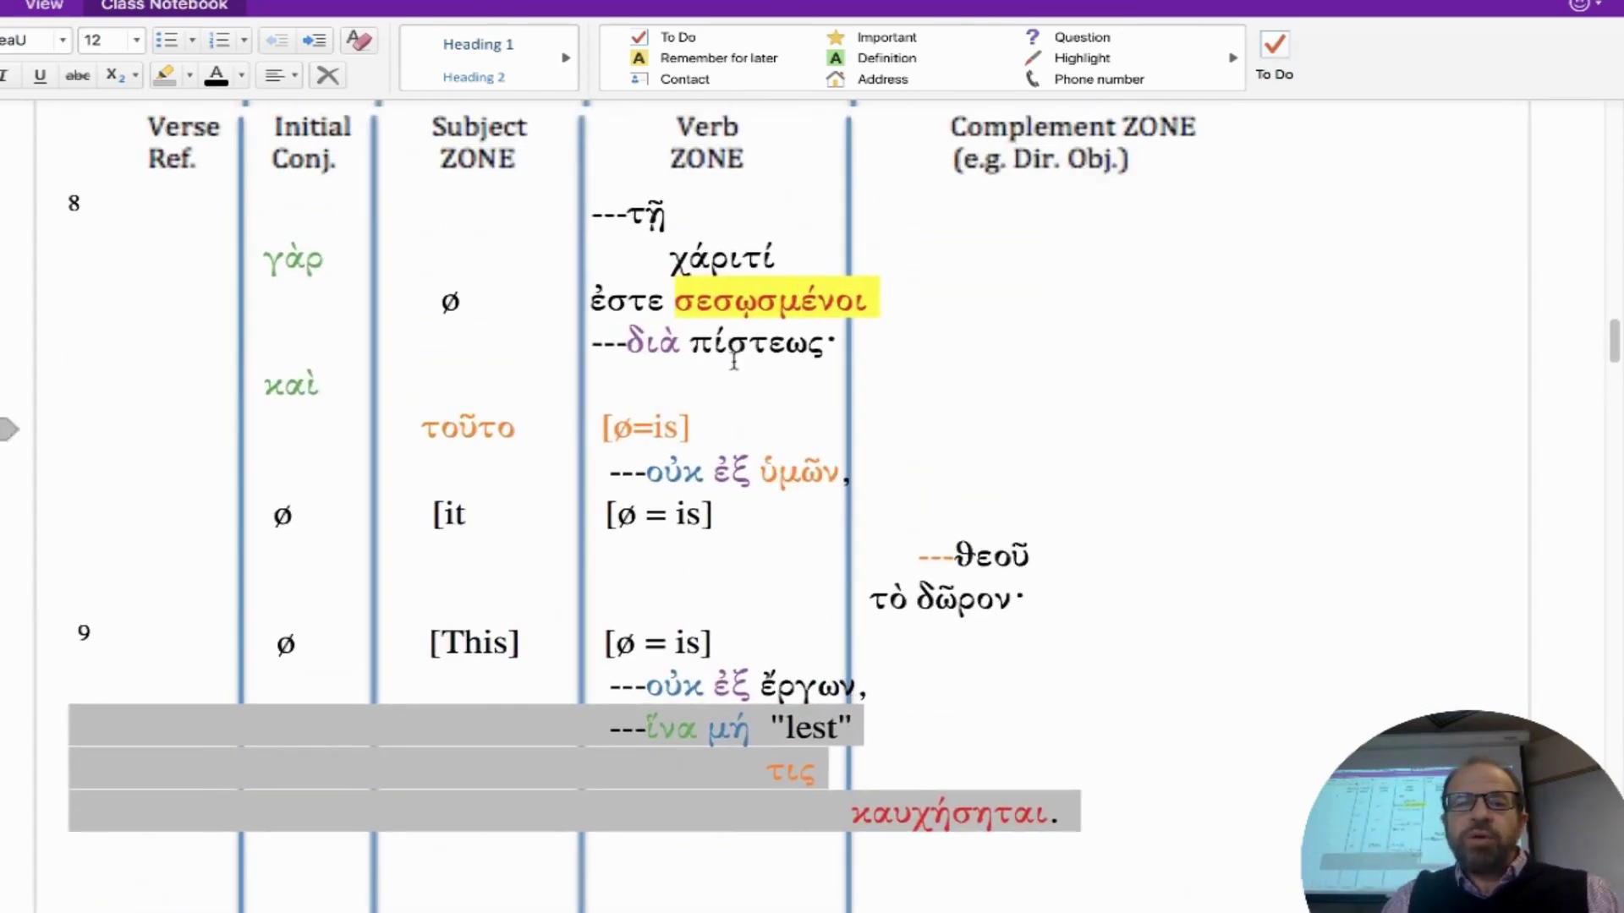
left_click_drag(665, 298, 589, 306)
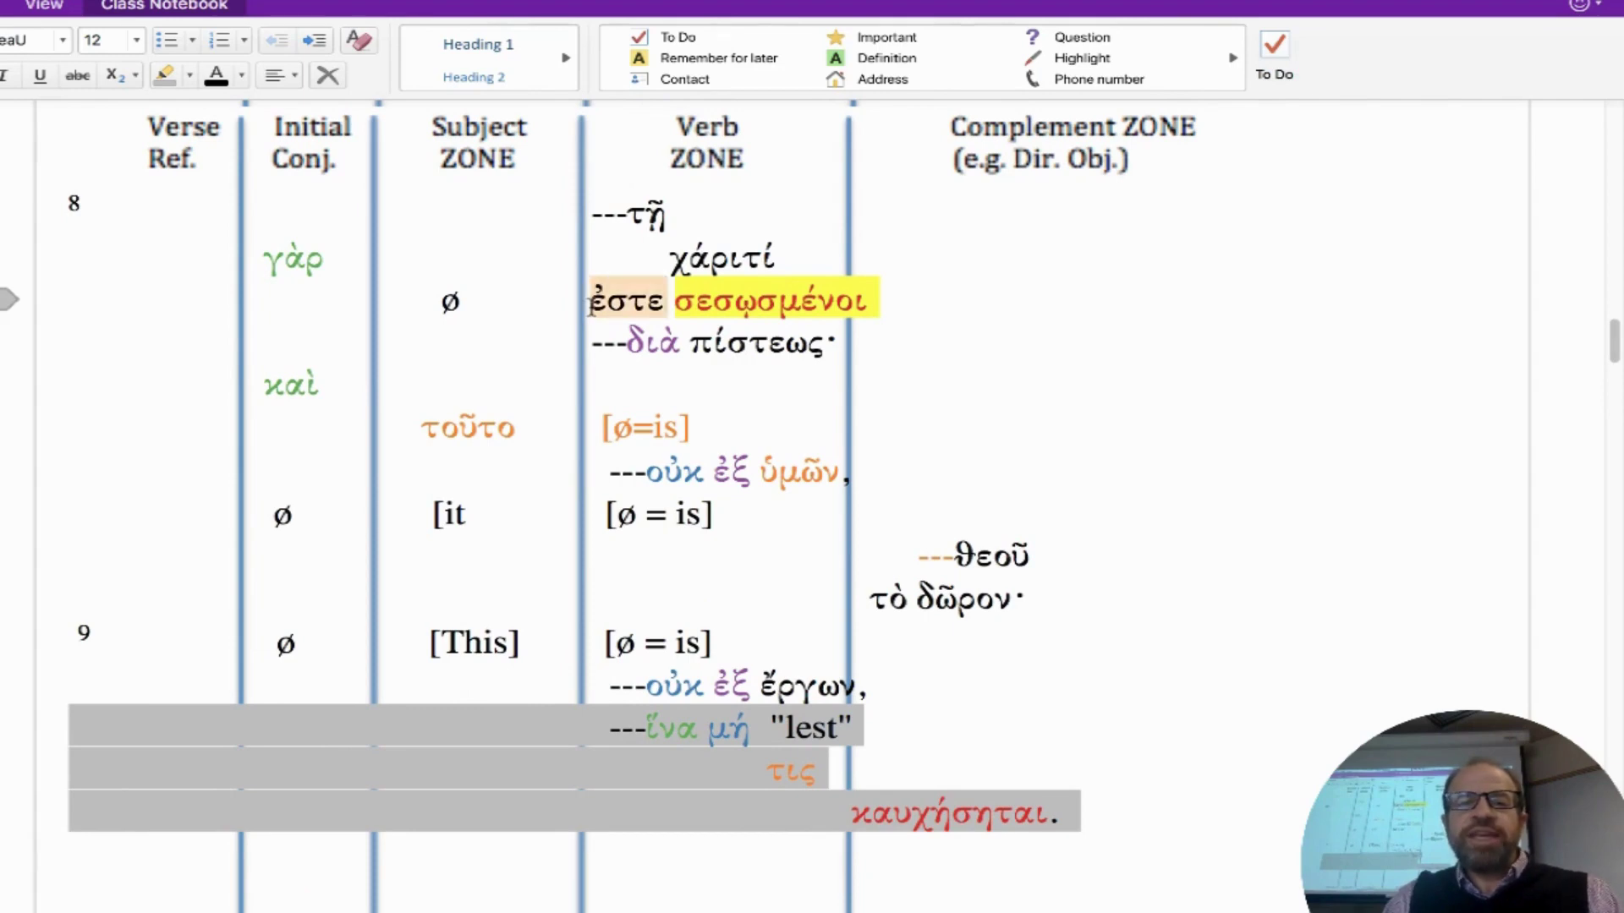
left_click_drag(707, 428, 604, 428)
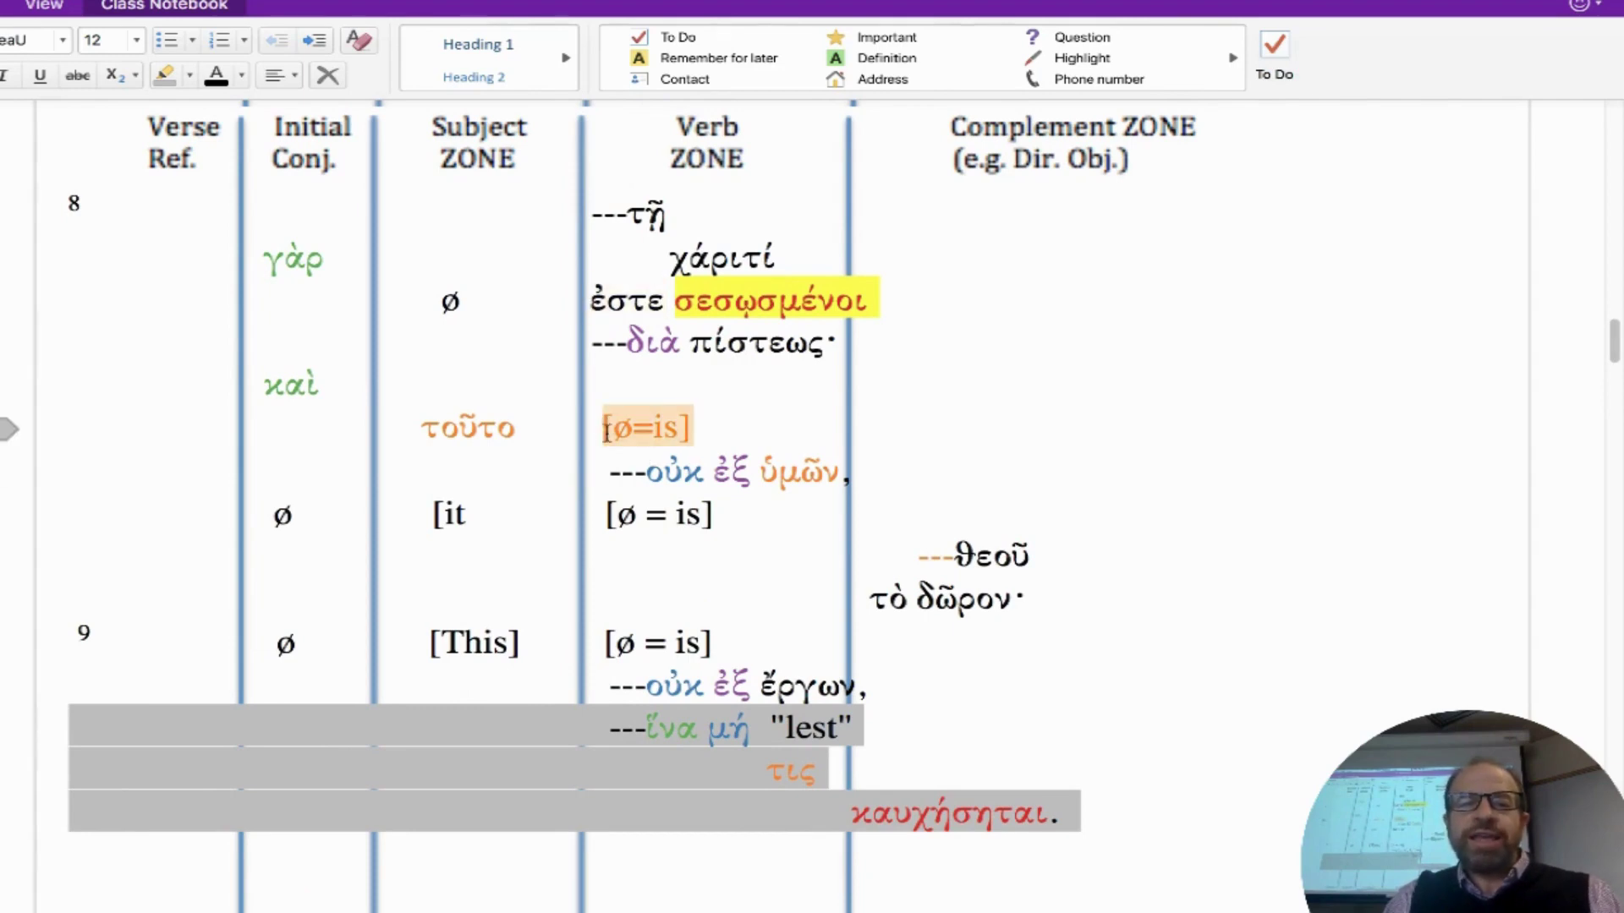
left_click_drag(721, 513, 605, 514)
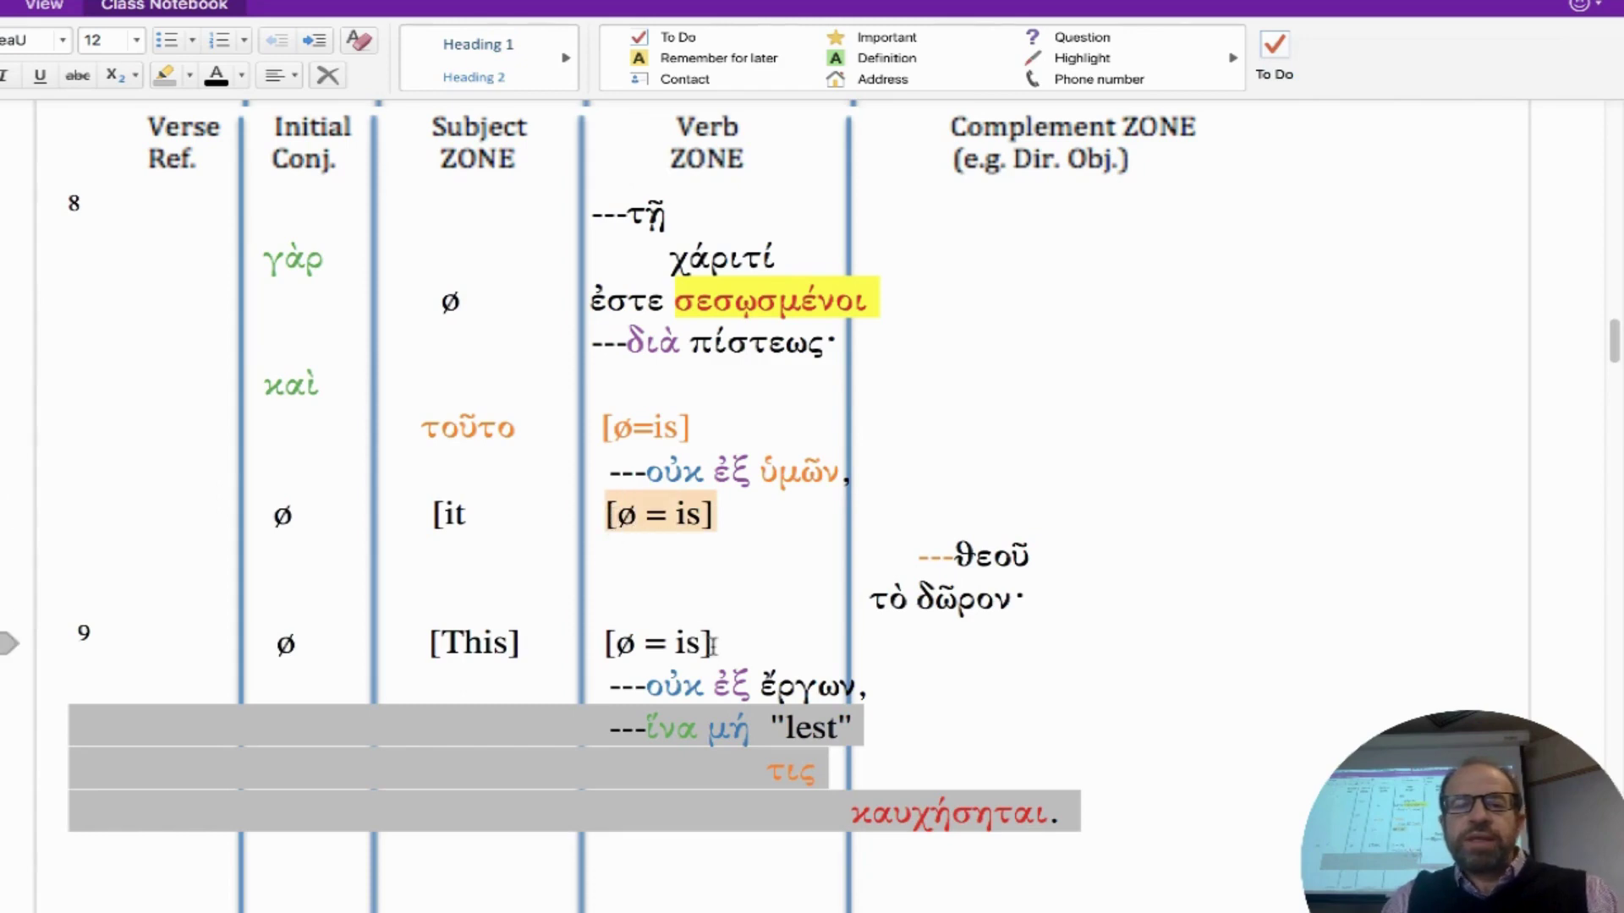
left_click_drag(713, 645, 604, 644)
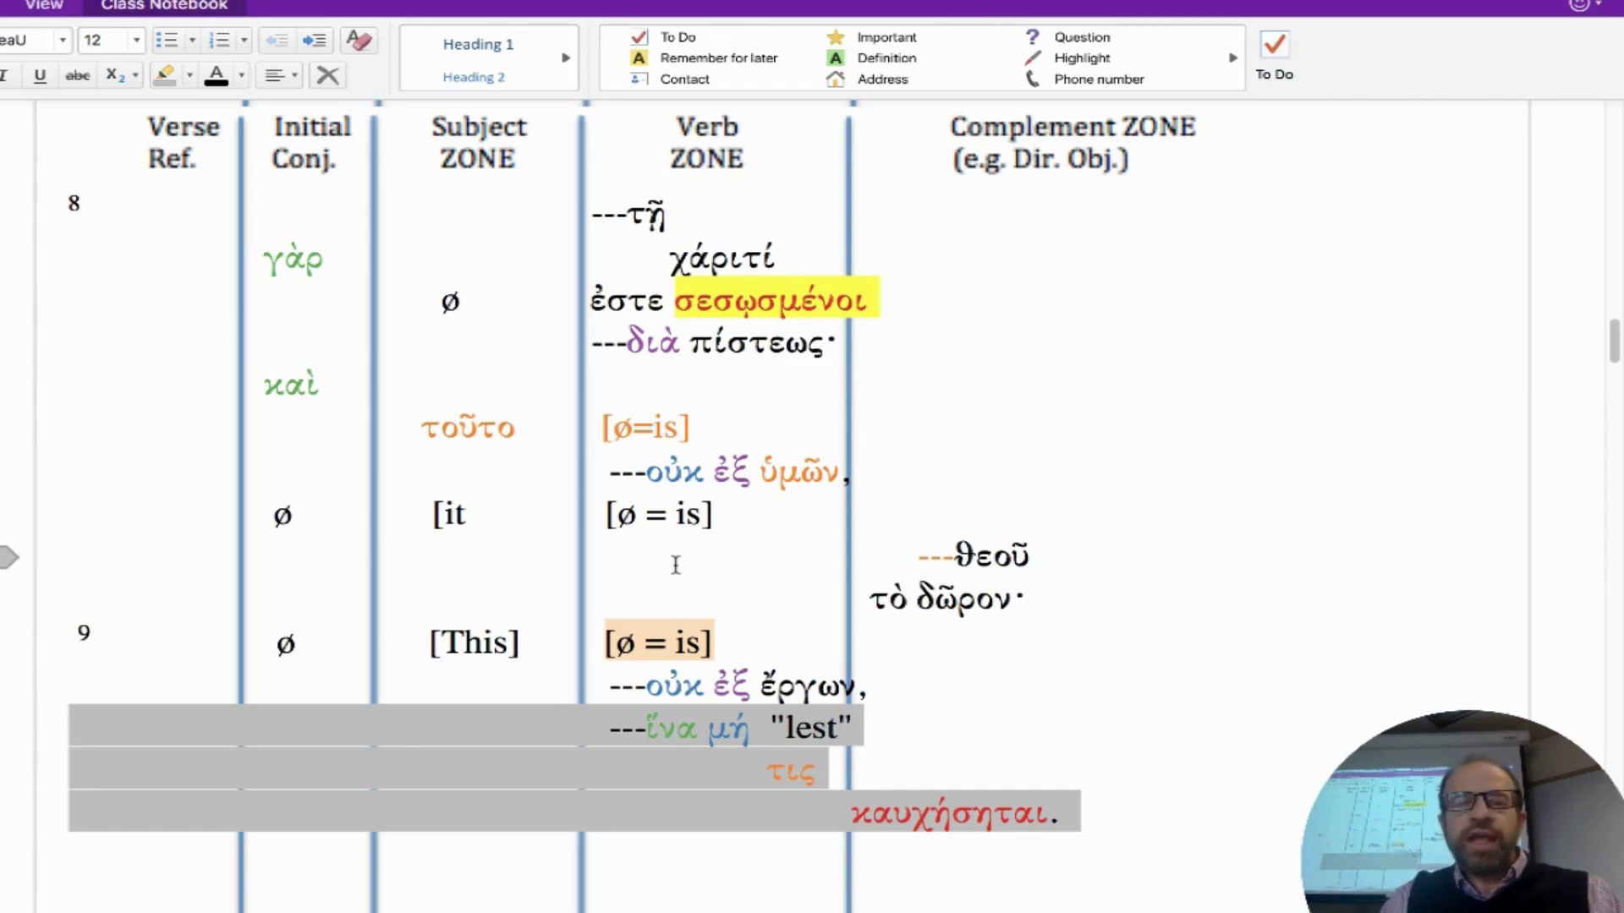
scroll(675, 565, "up", 15)
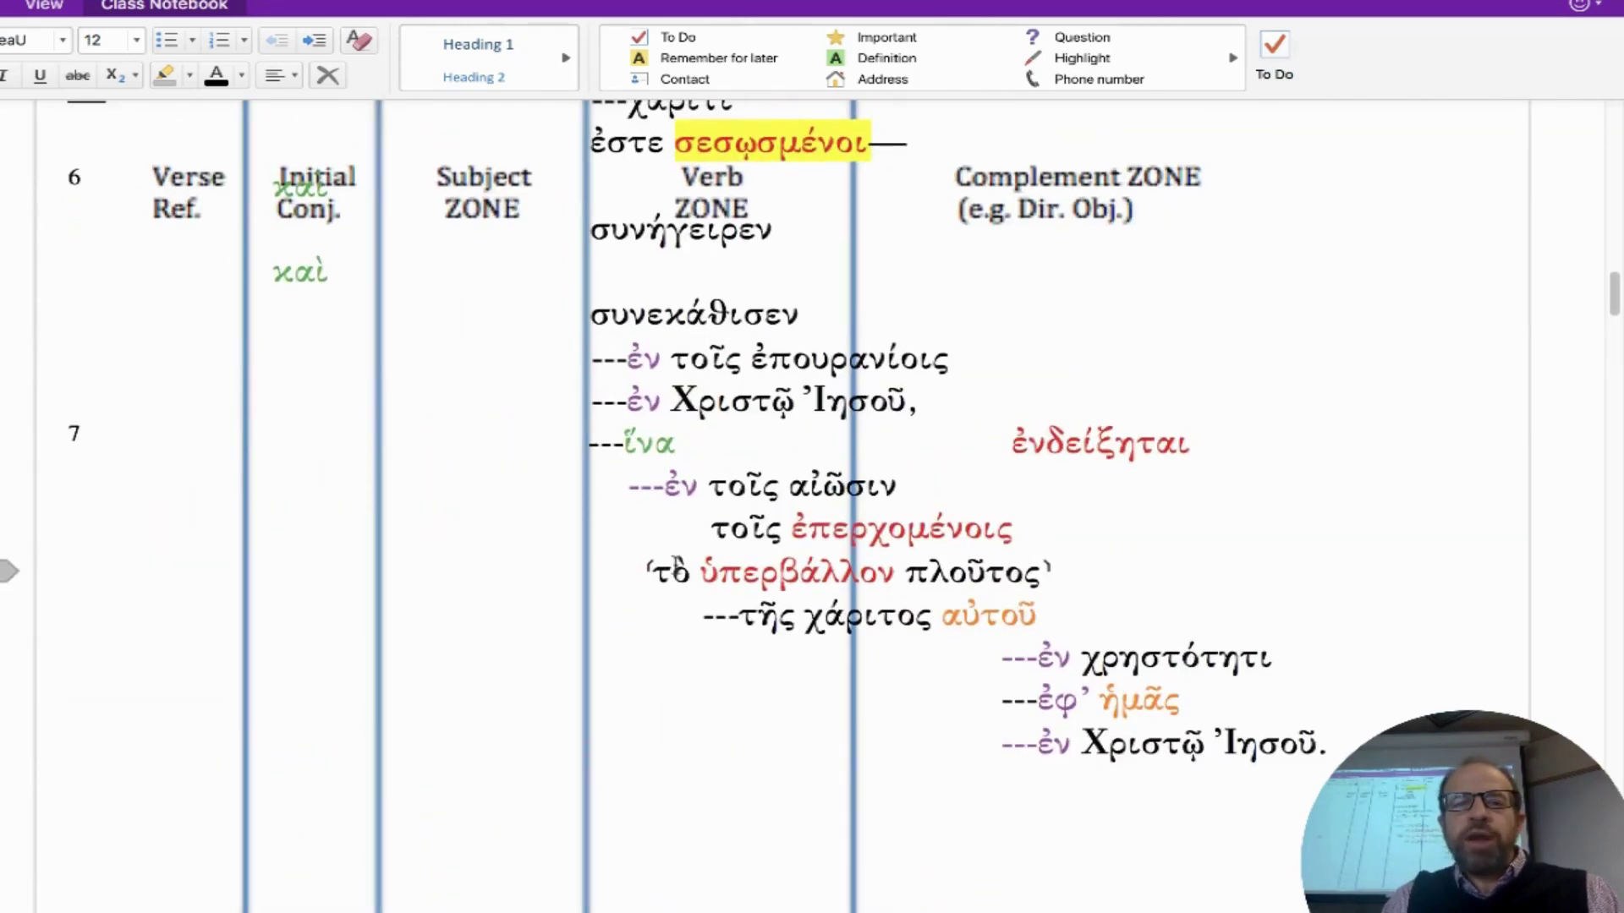
scroll(676, 565, "up", 7)
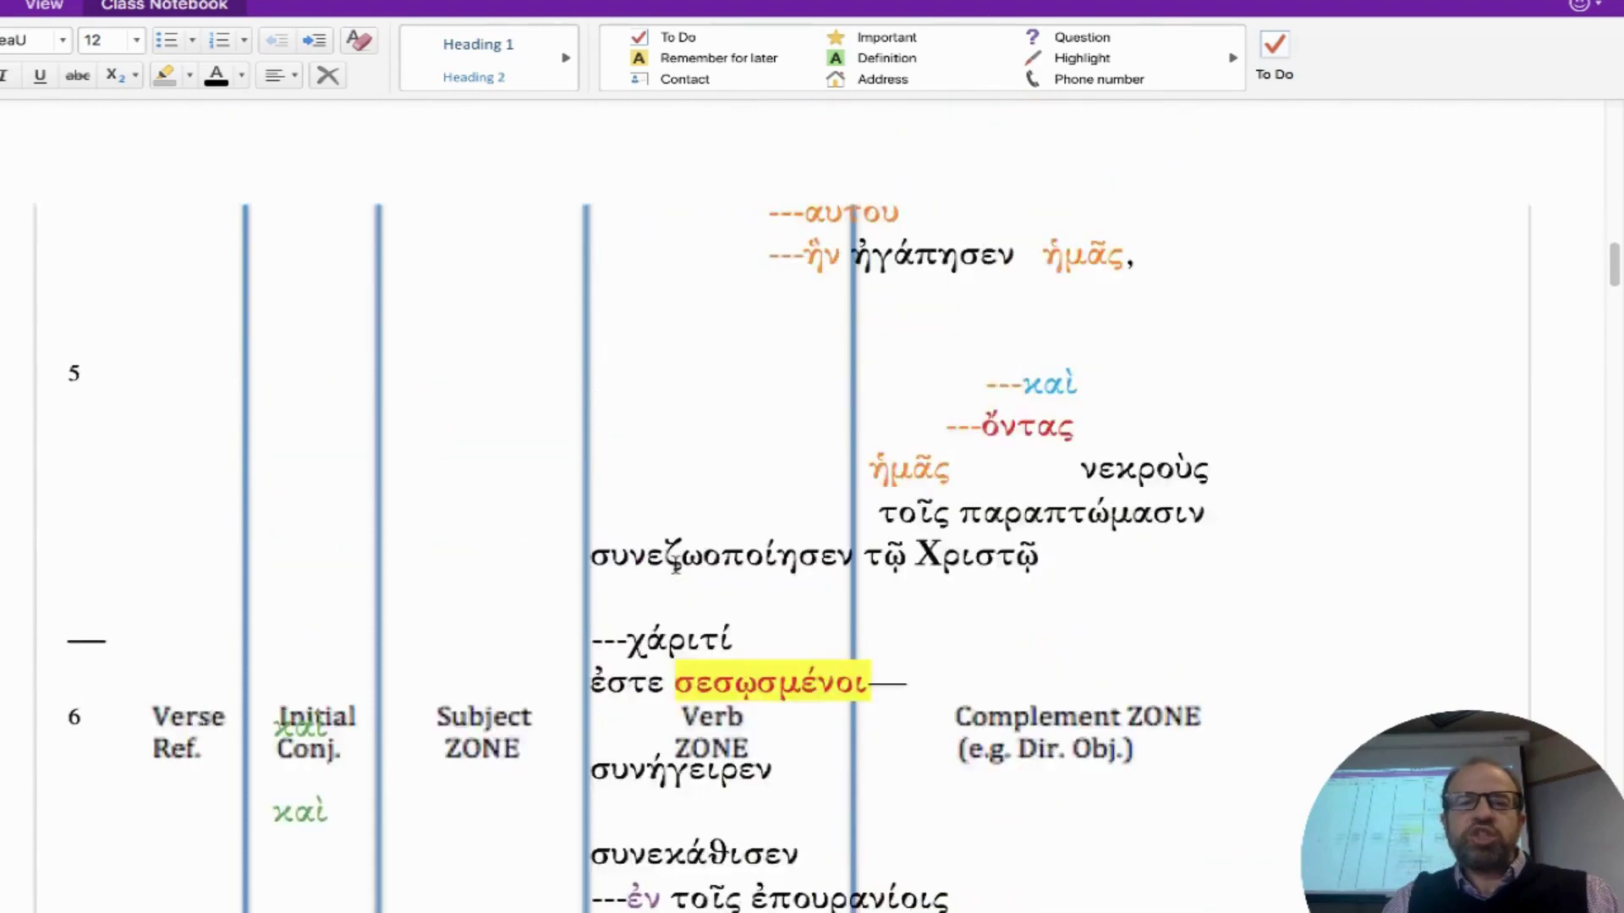
scroll(676, 565, "down", 1)
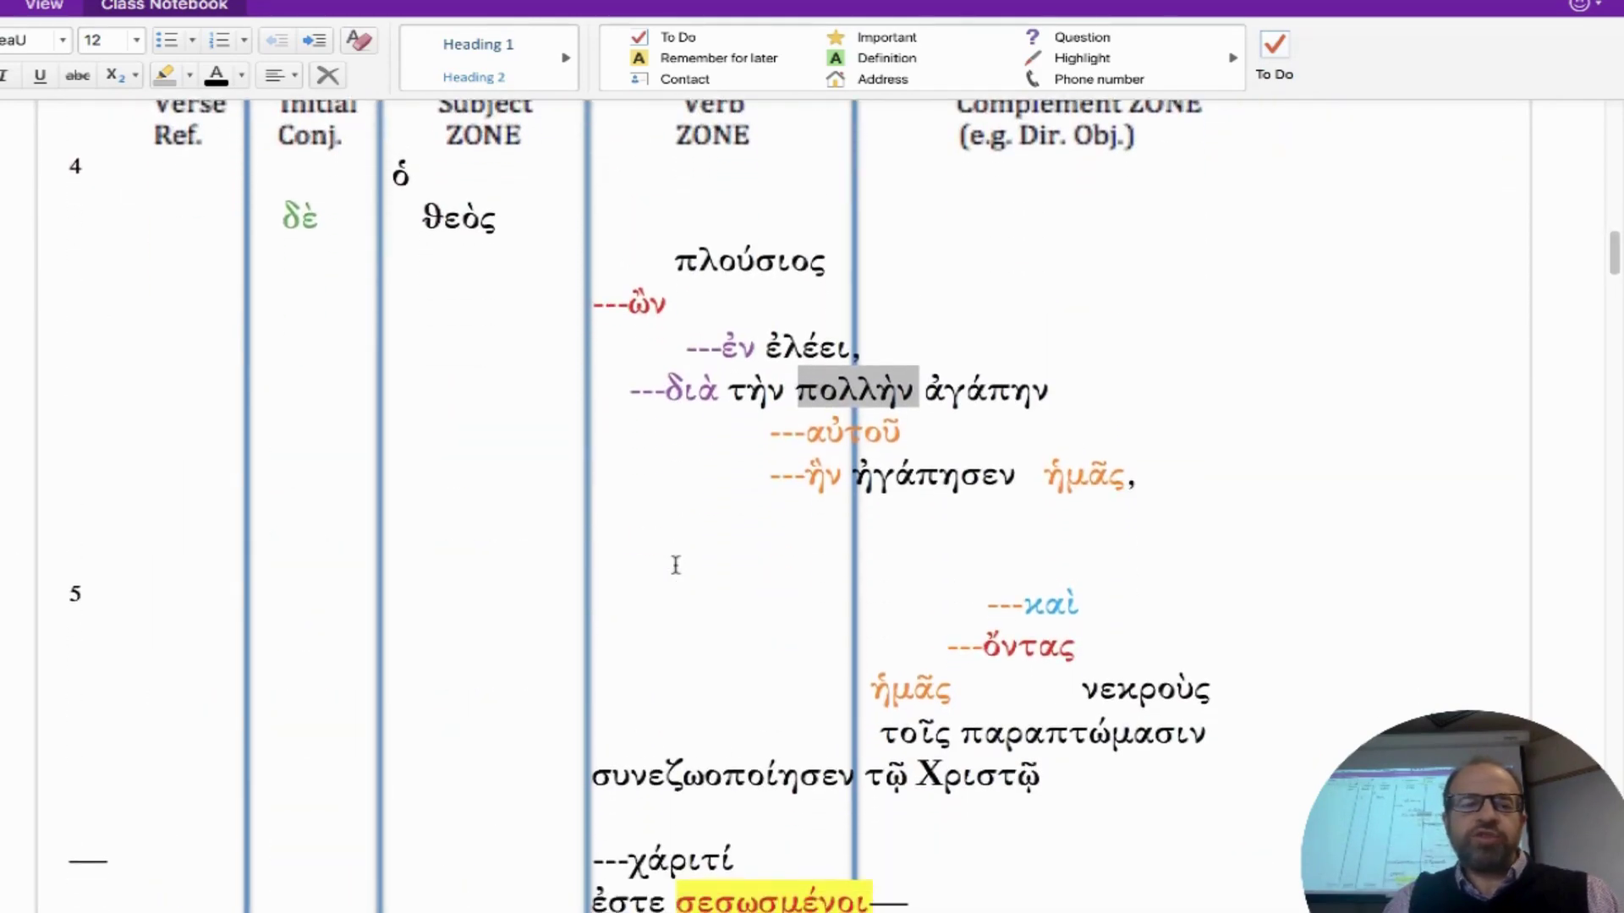
scroll(675, 565, "up", 5)
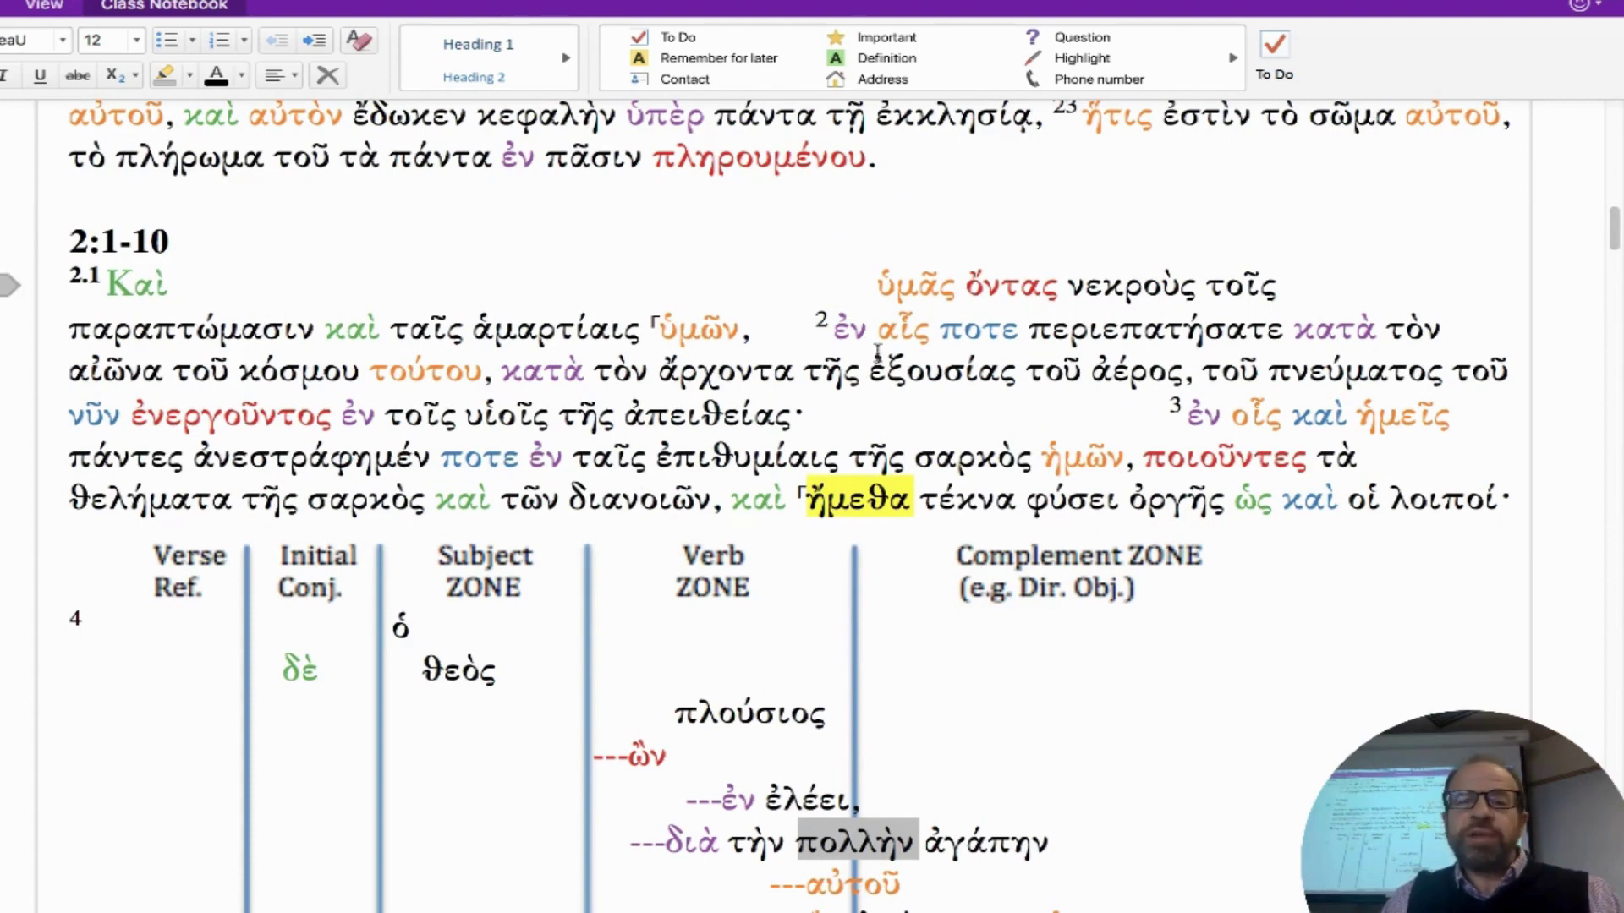
left_click_drag(871, 285, 829, 677)
left_click(834, 692)
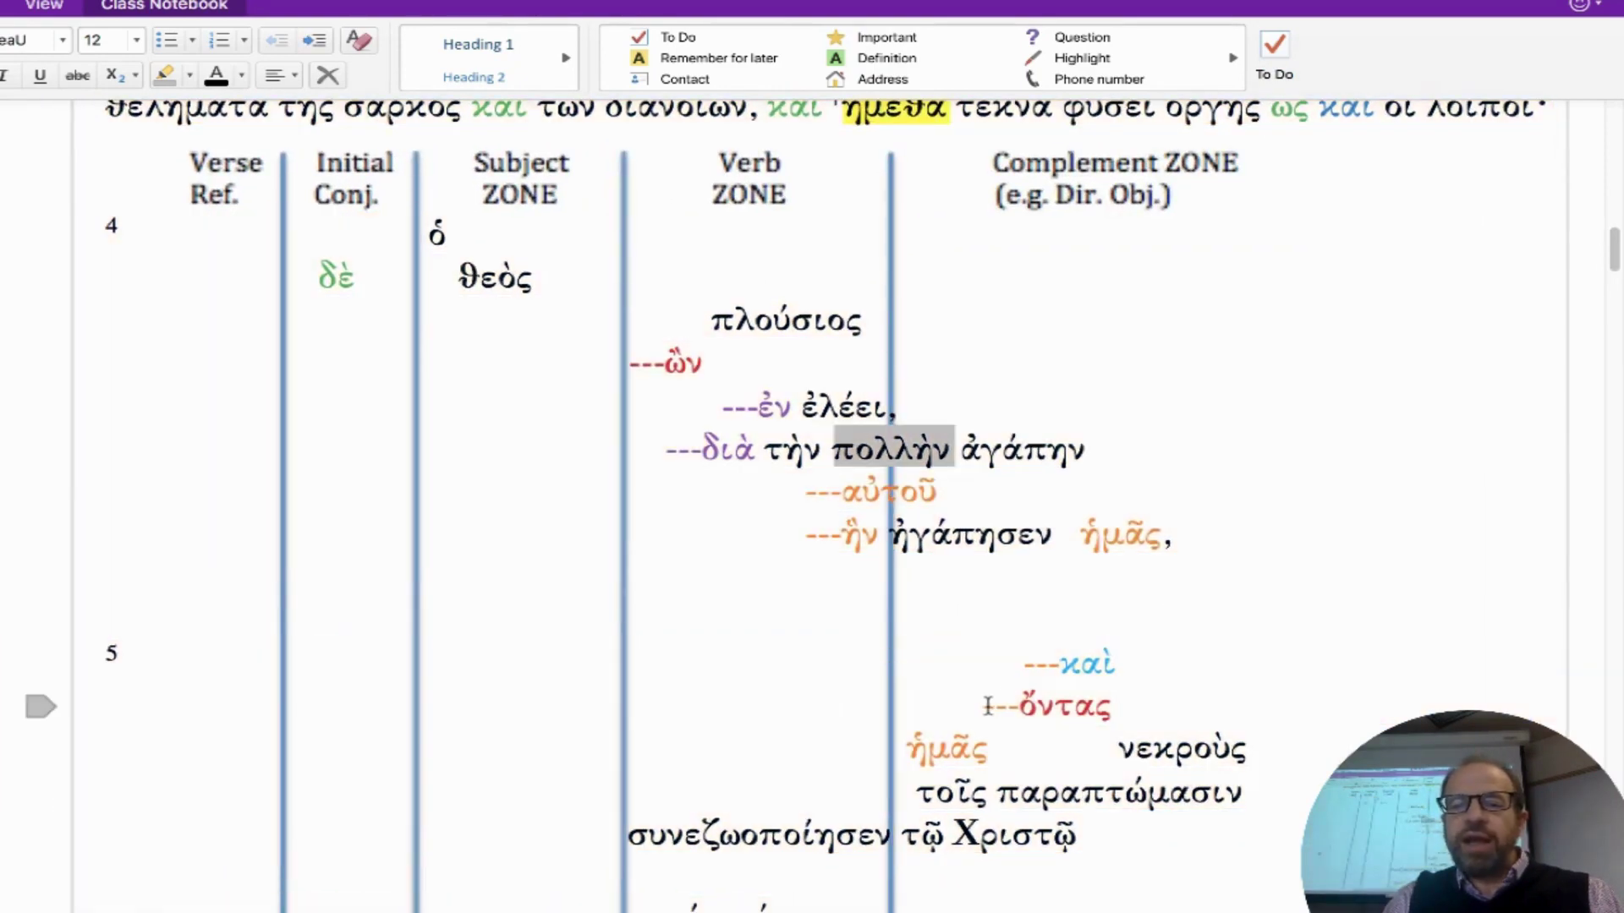
left_click_drag(983, 702, 1262, 776)
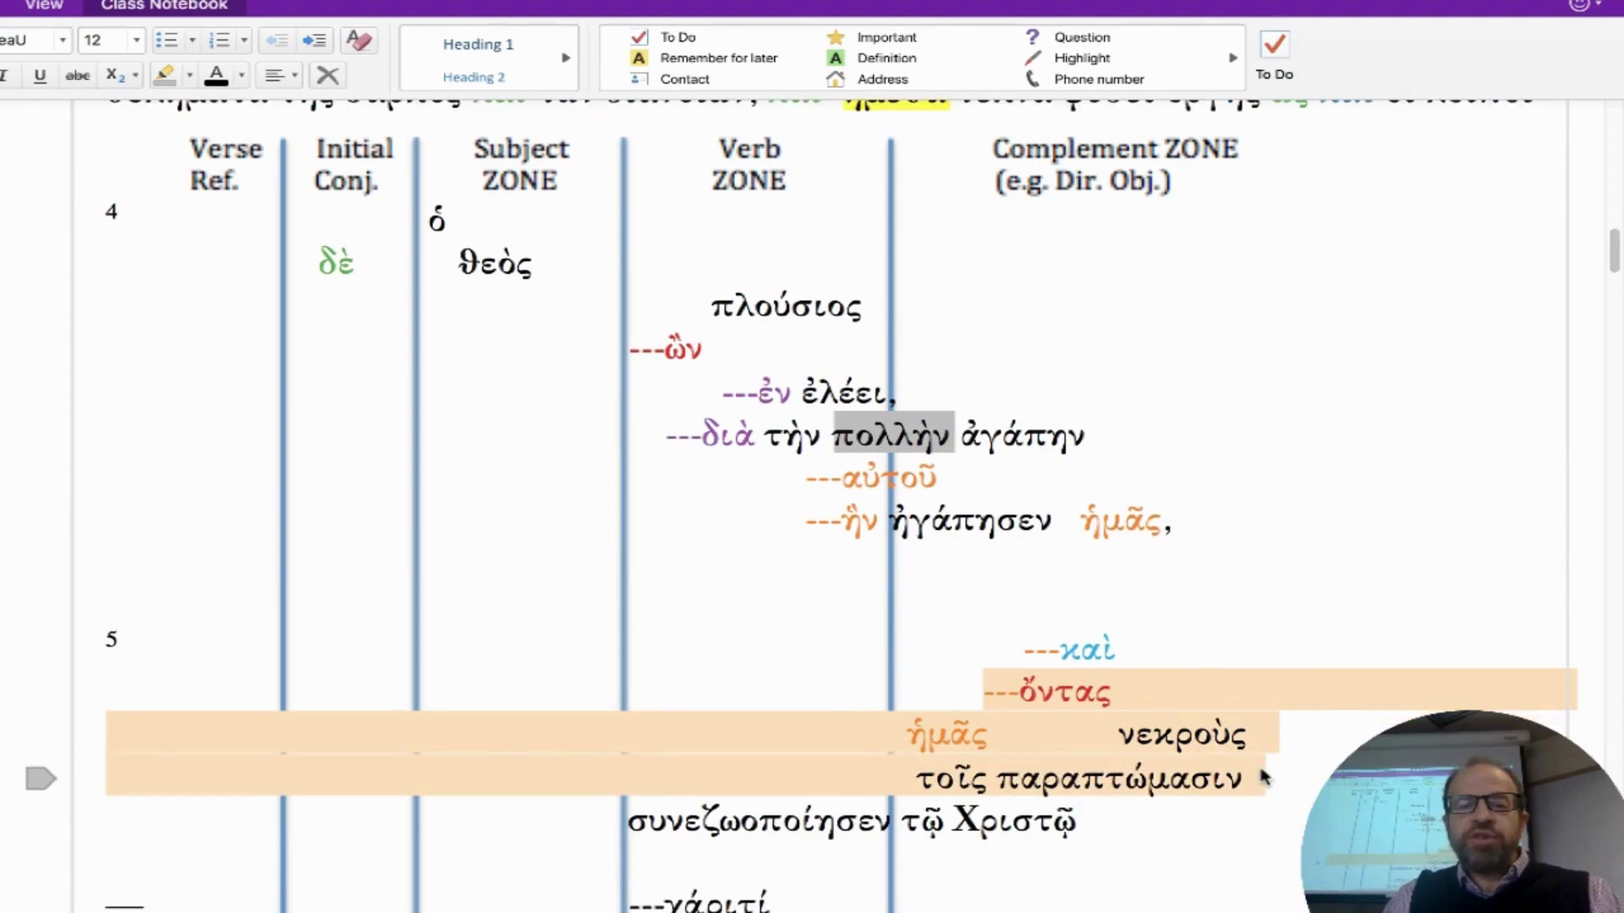
scroll(595, 725, "down", 8)
scroll(597, 727, "down", 12)
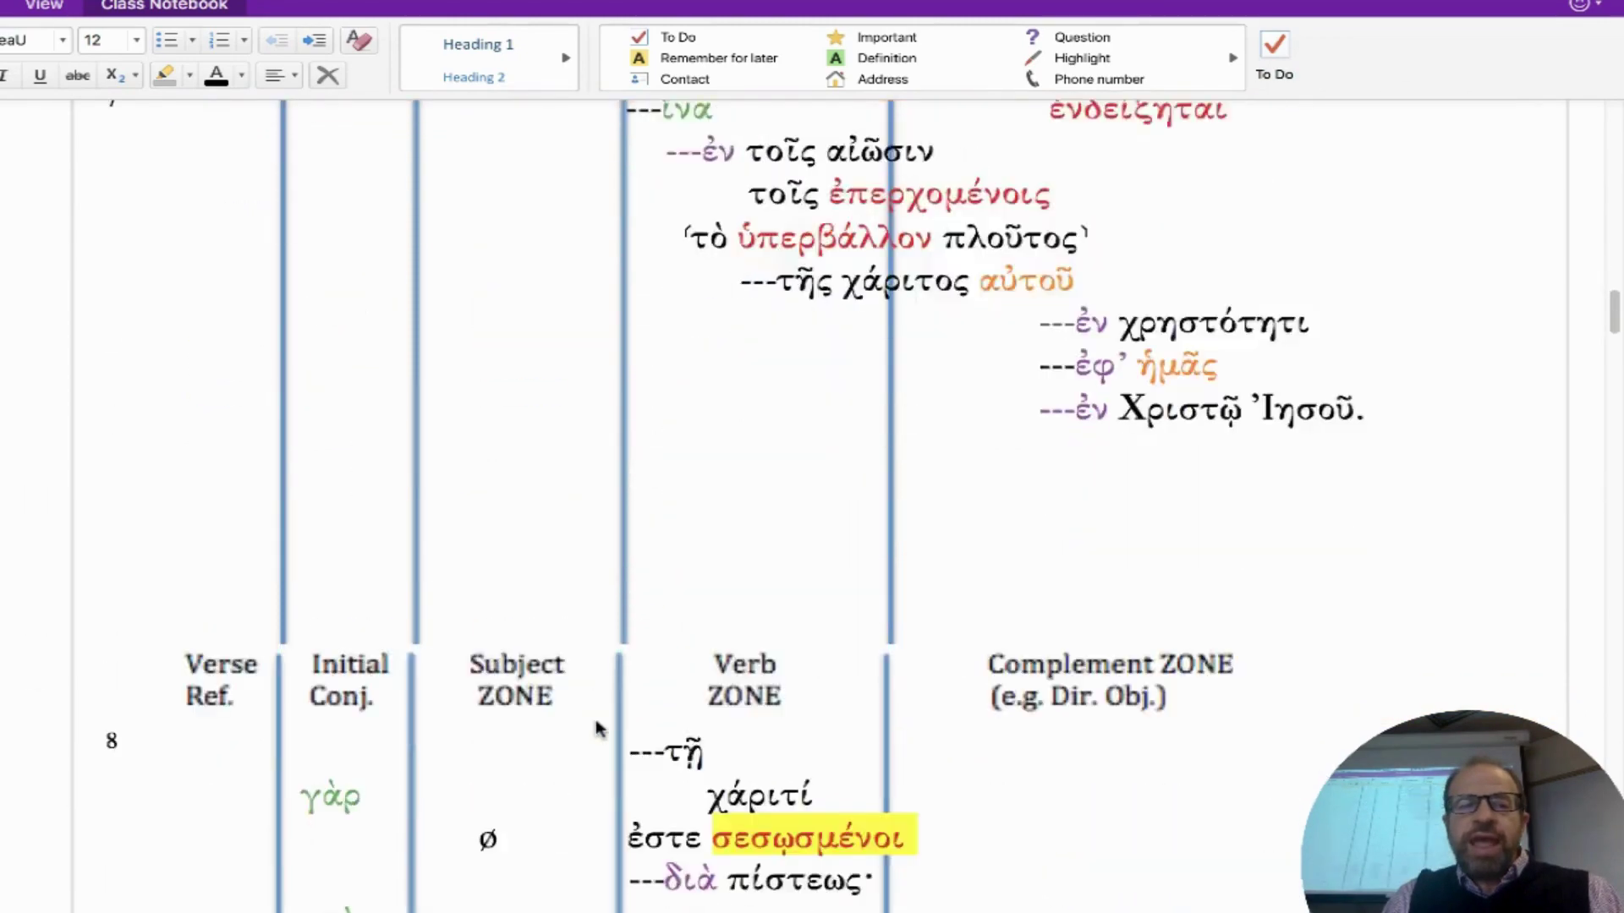
scroll(595, 719, "down", 2)
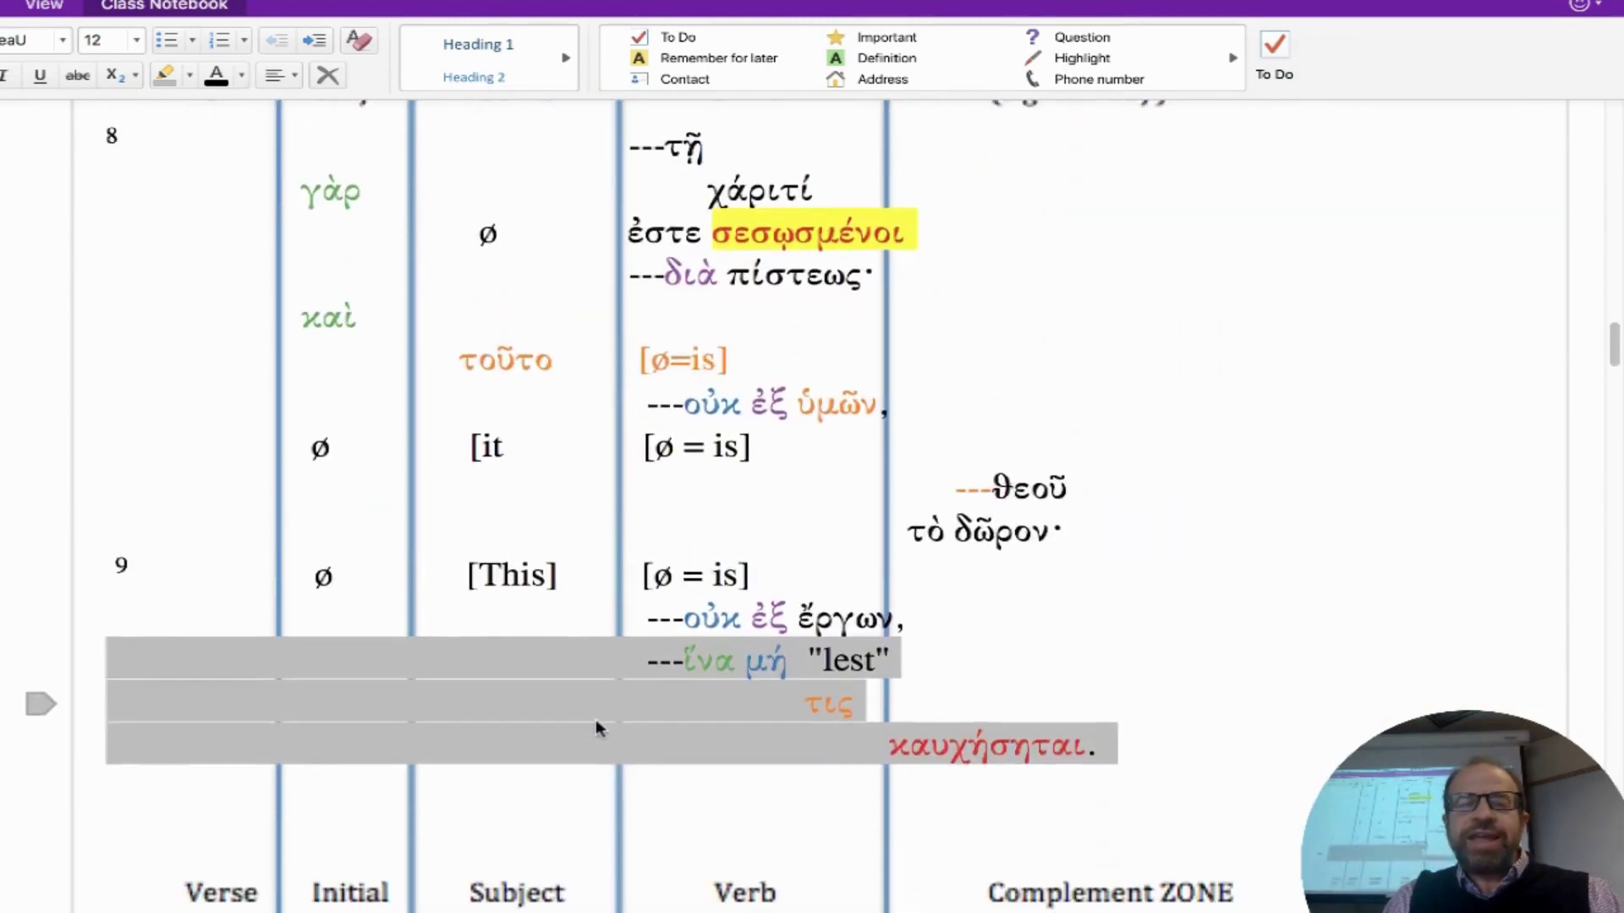
scroll(597, 723, "up", 1)
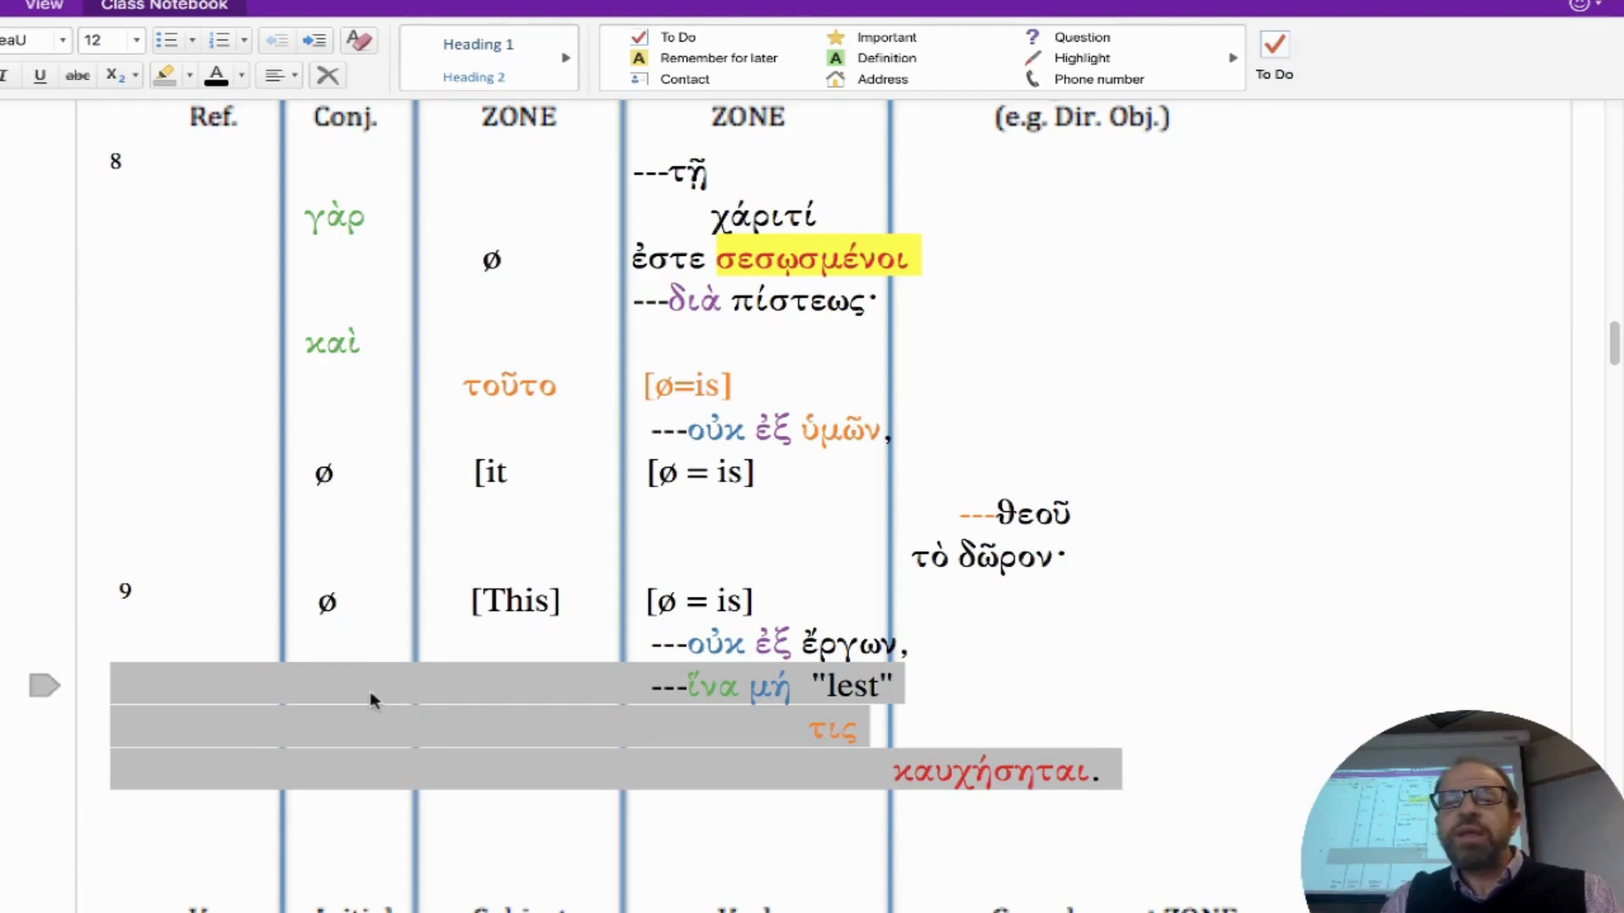
scroll(372, 698, "down", 2)
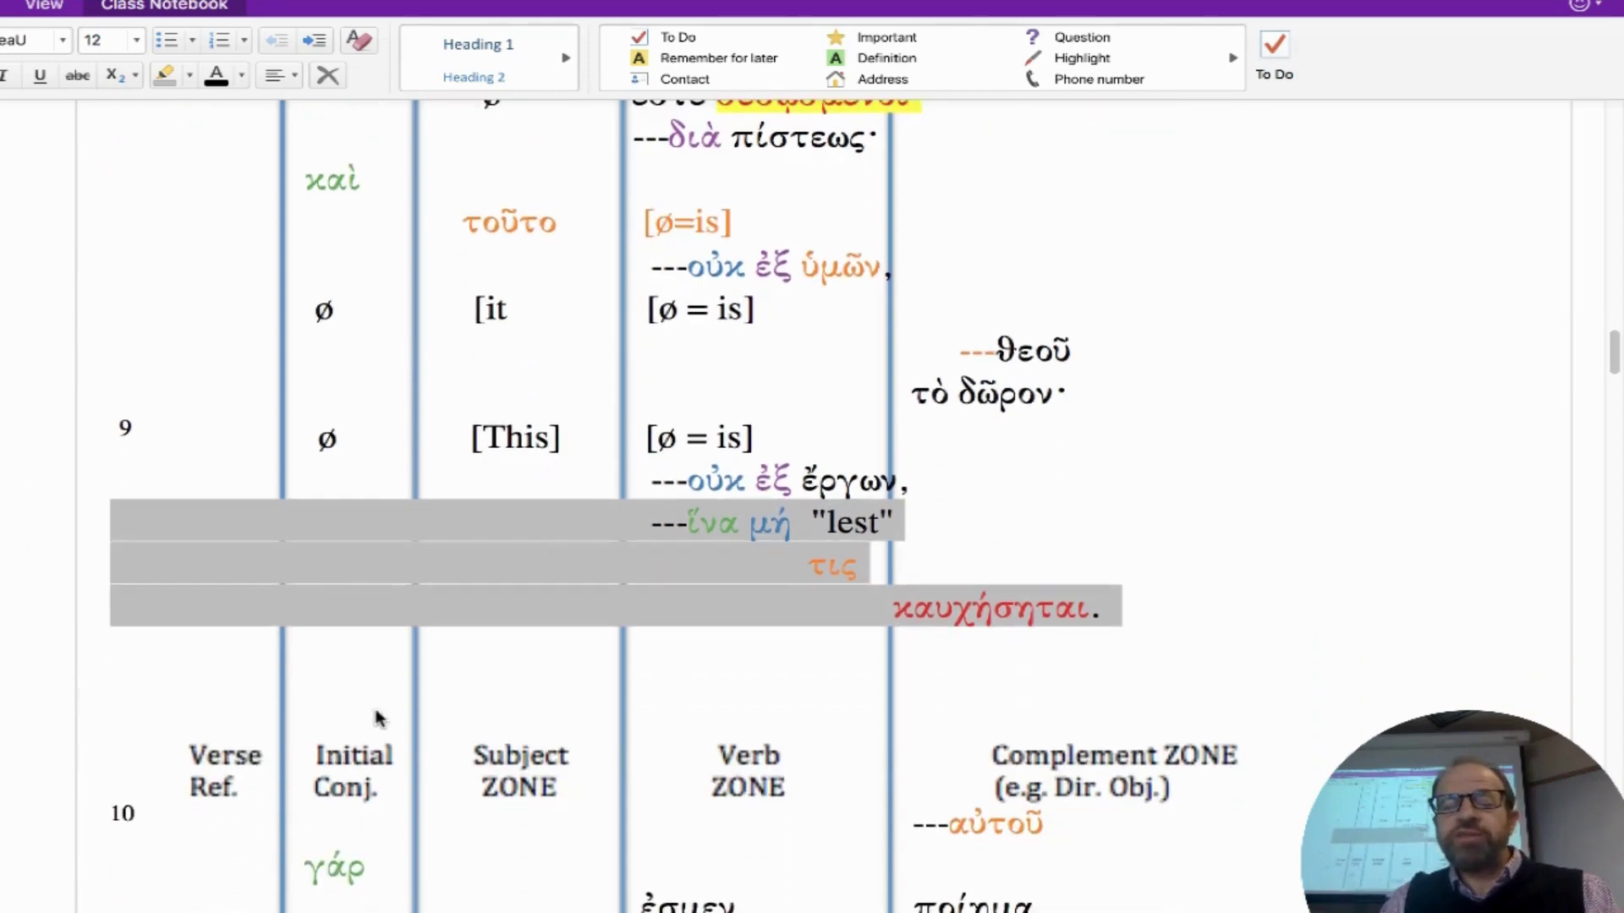
scroll(378, 717, "down", 2)
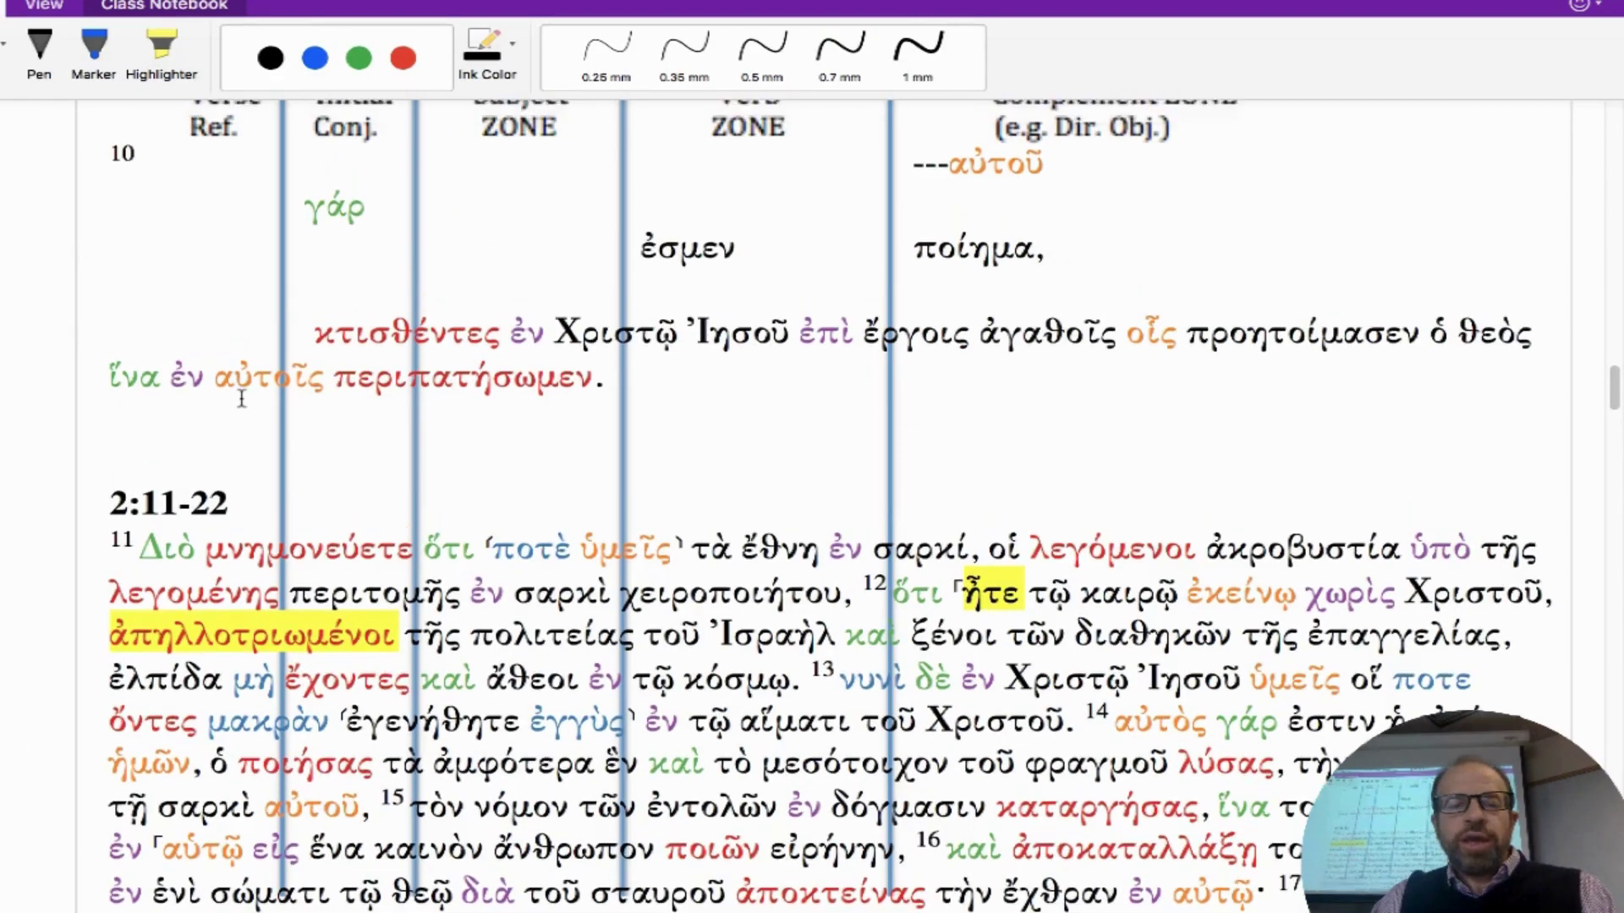
scroll(243, 397, "up", 1)
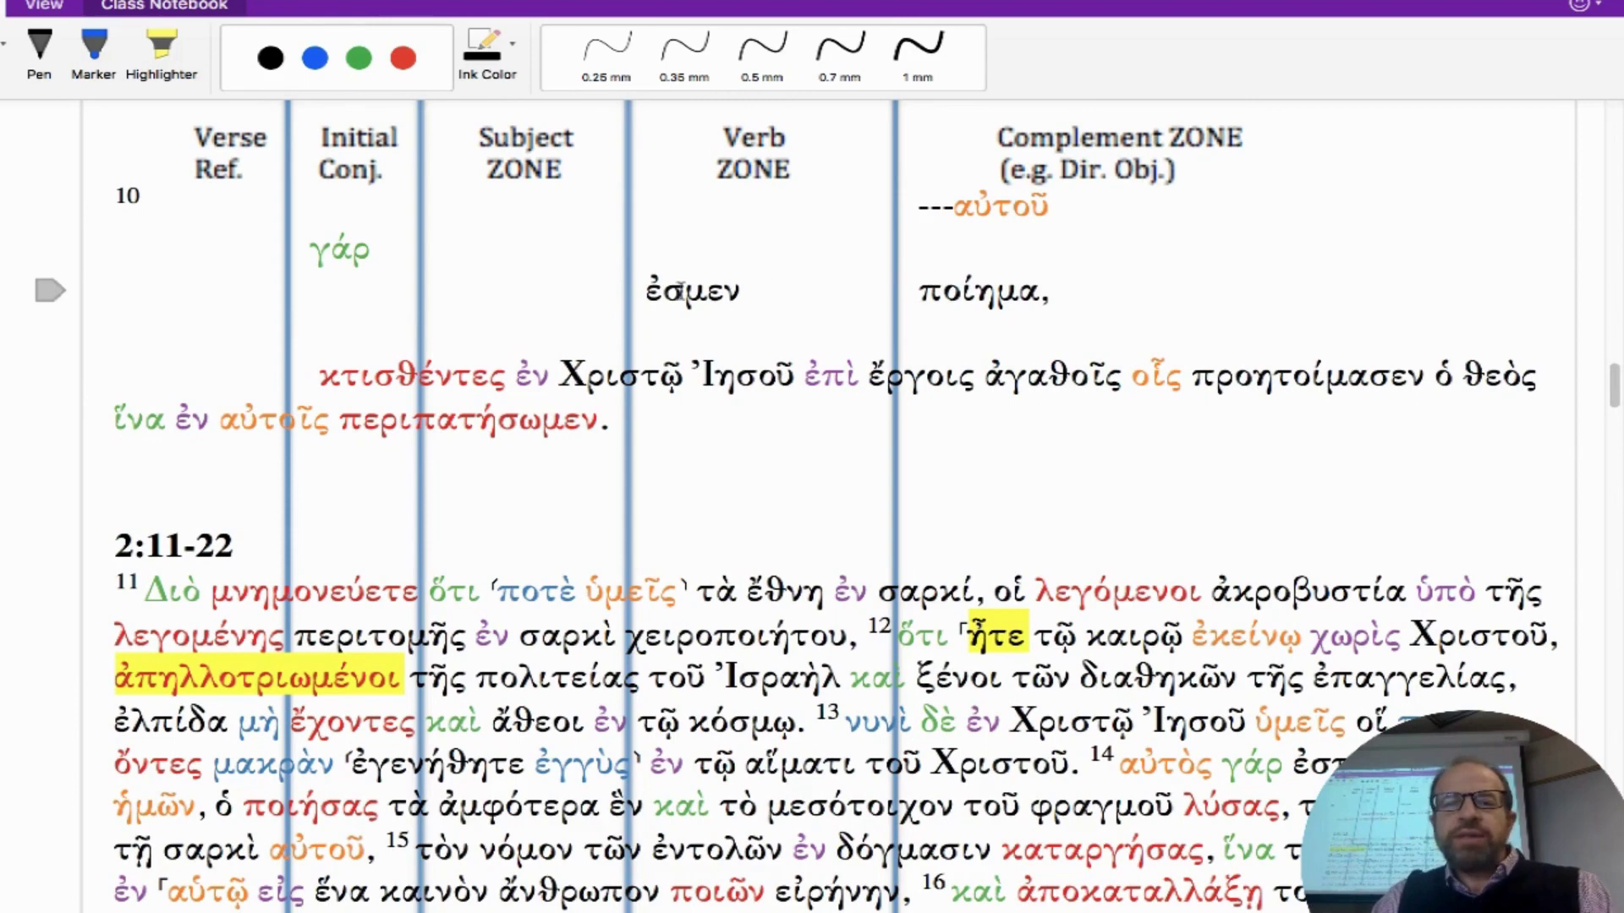
left_click(649, 290)
left_click(302, 378)
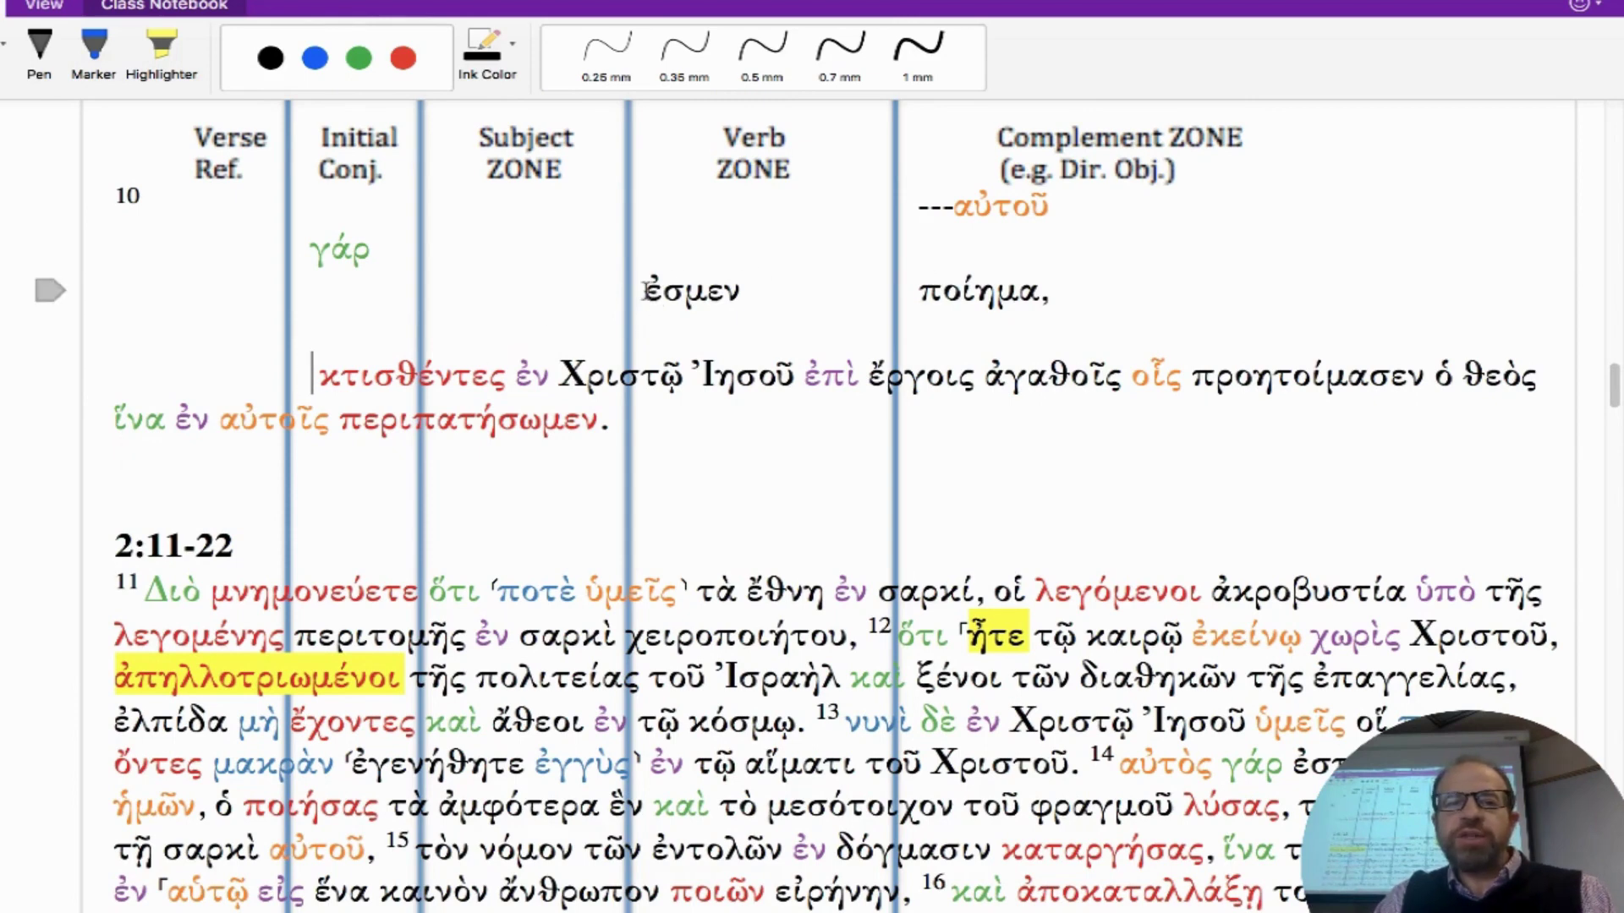
left_click_drag(649, 292, 743, 298)
left_click_drag(1053, 294, 924, 294)
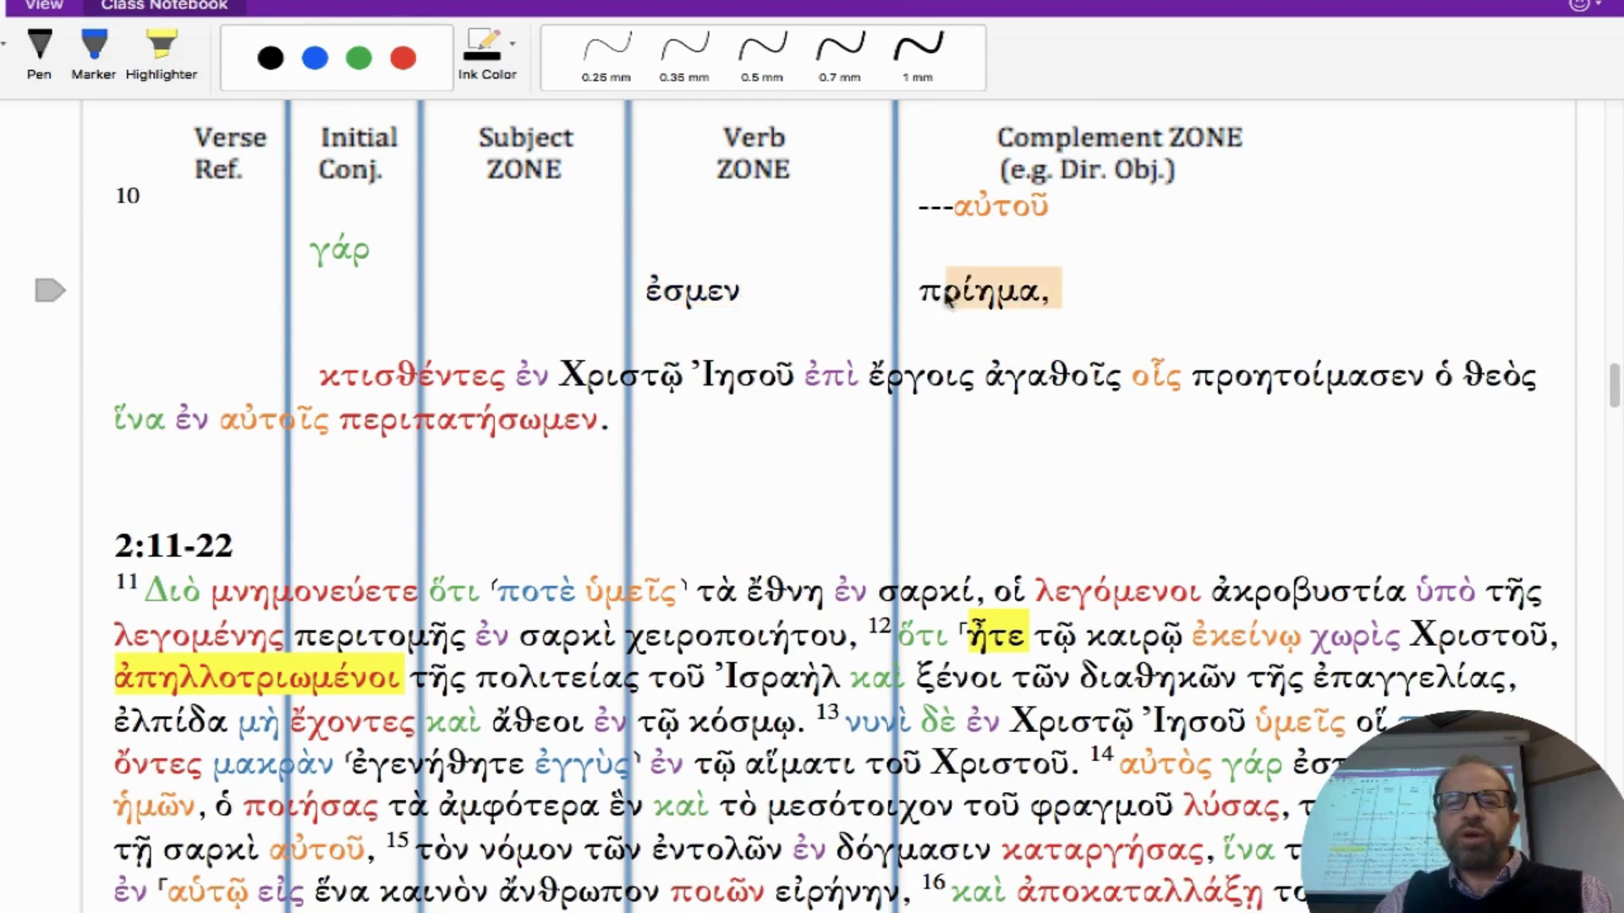
left_click(323, 375)
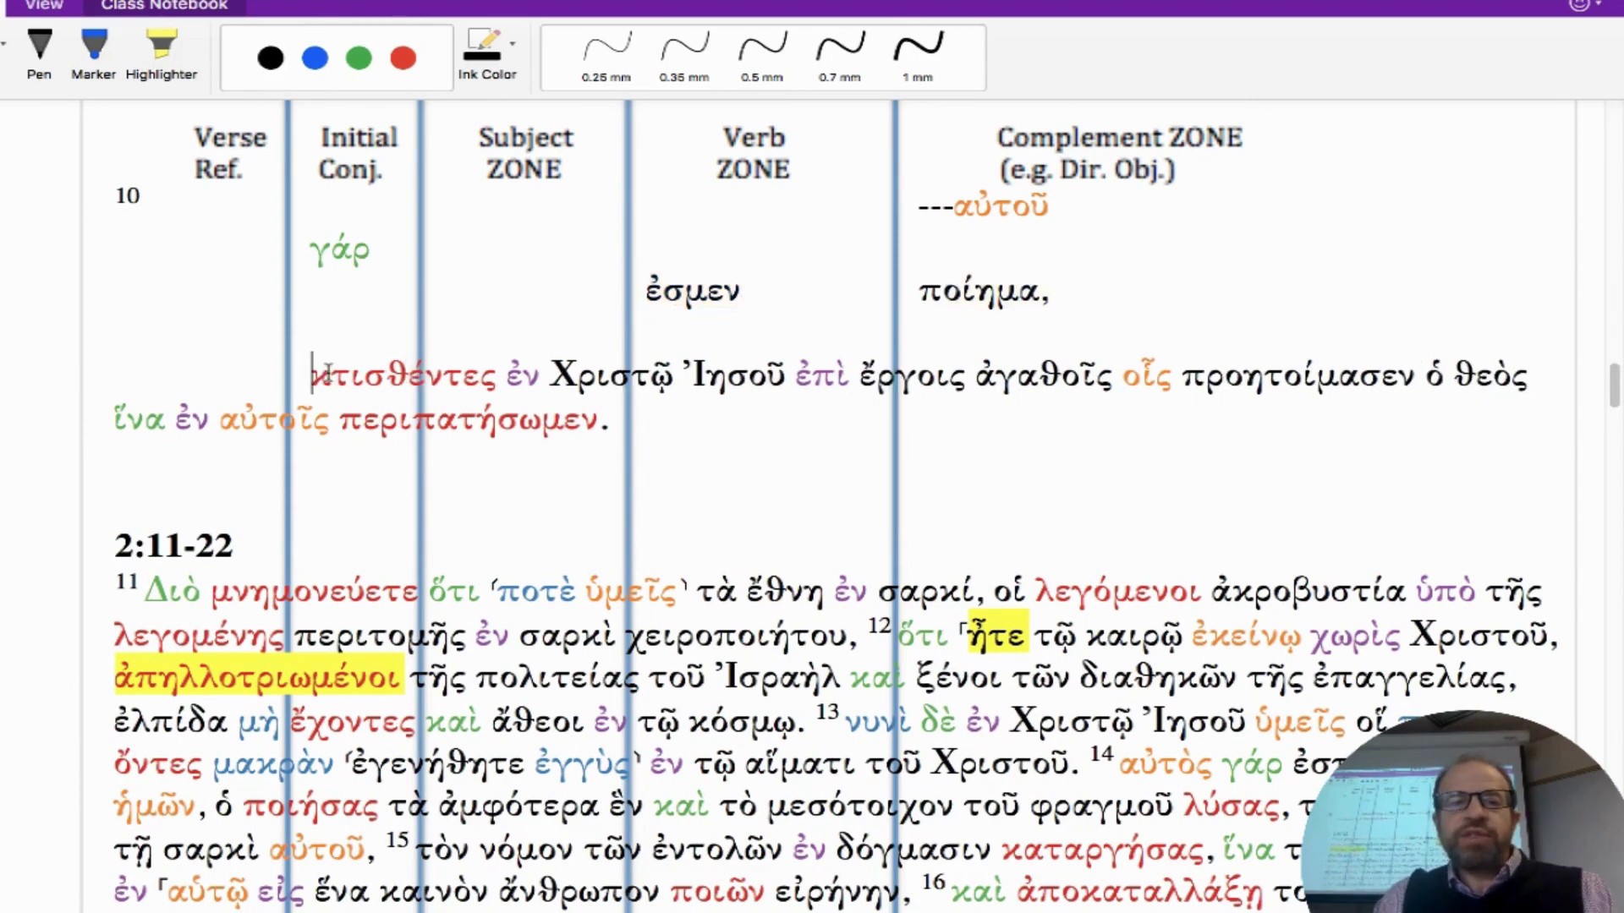
key("BackSpace")
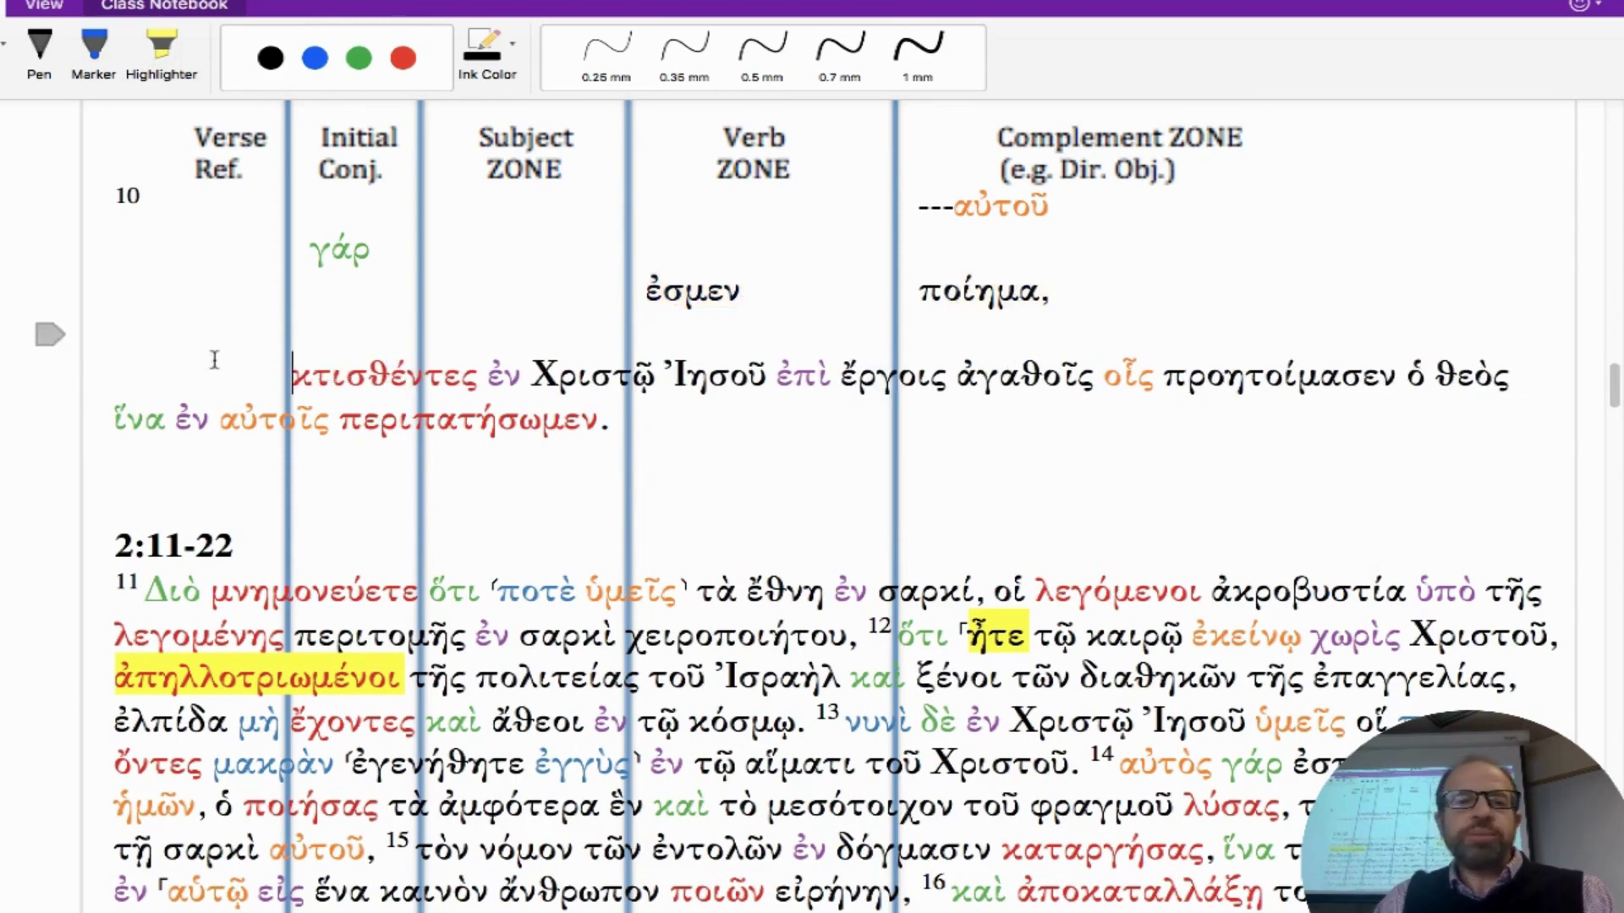
left_click_drag(613, 333, 117, 330)
left_click(282, 381)
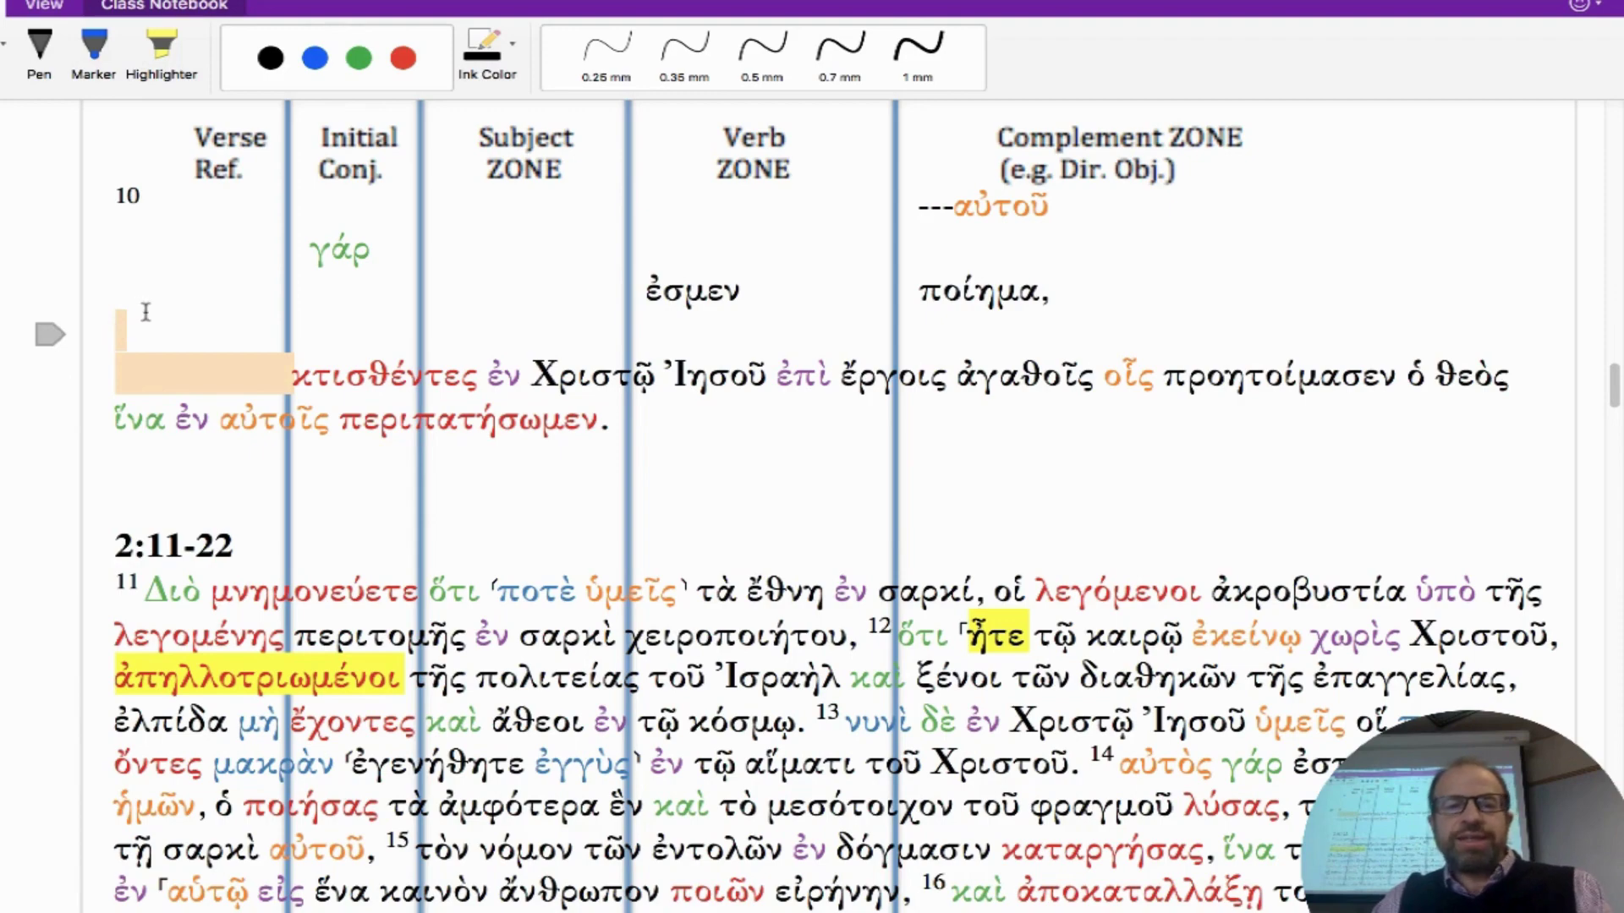
left_click(146, 316)
key("Return")
key("Return")
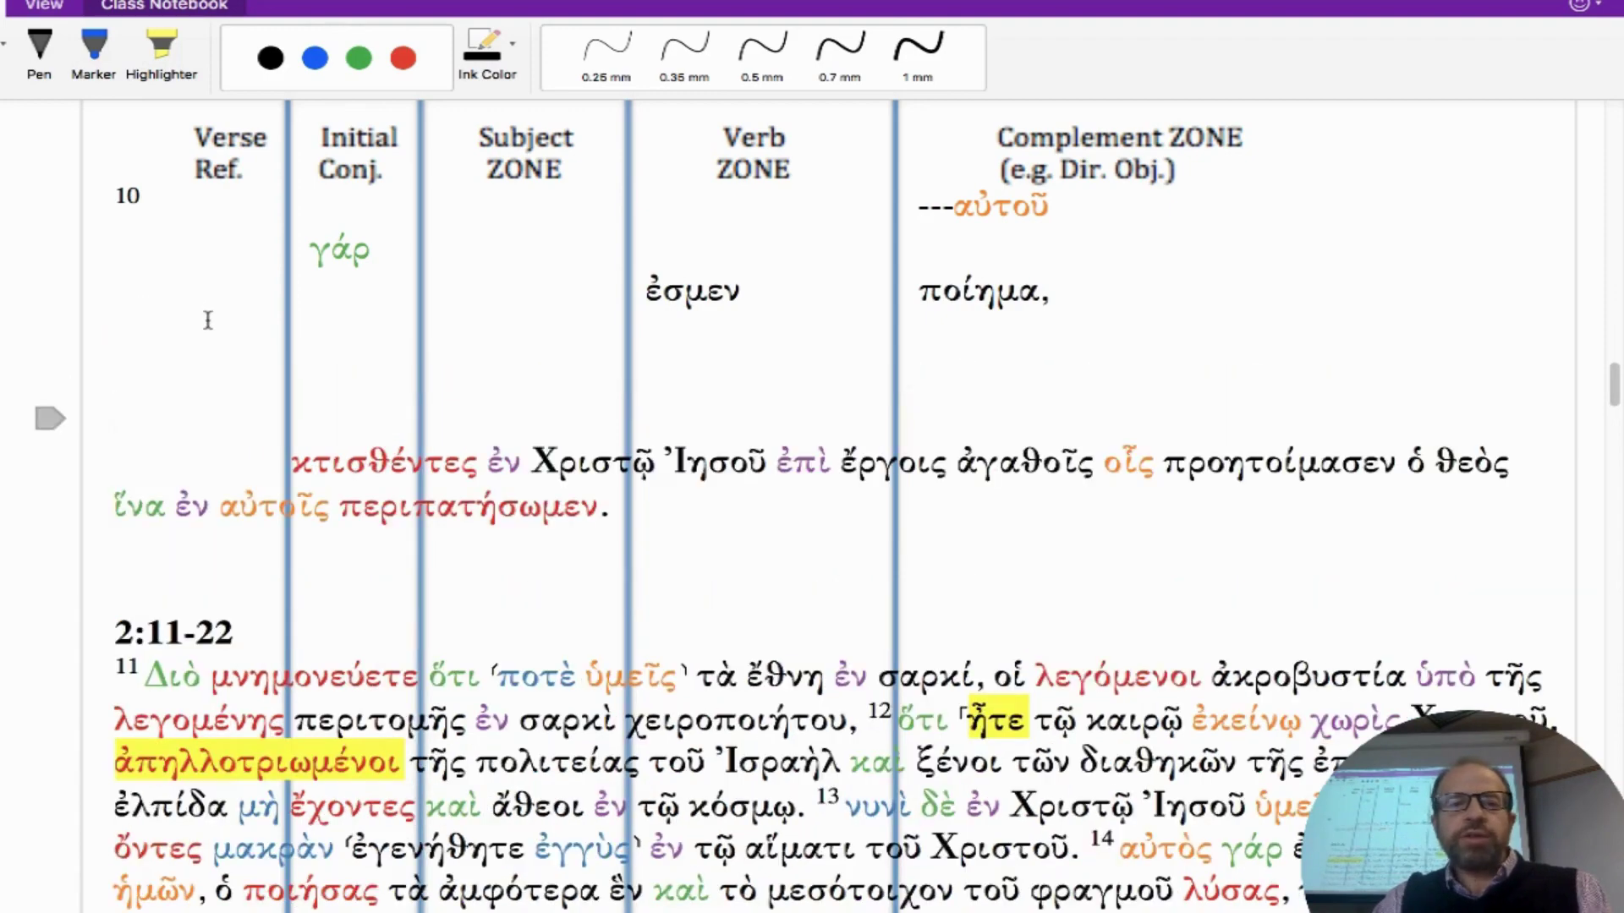
left_click_drag(277, 461, 124, 330)
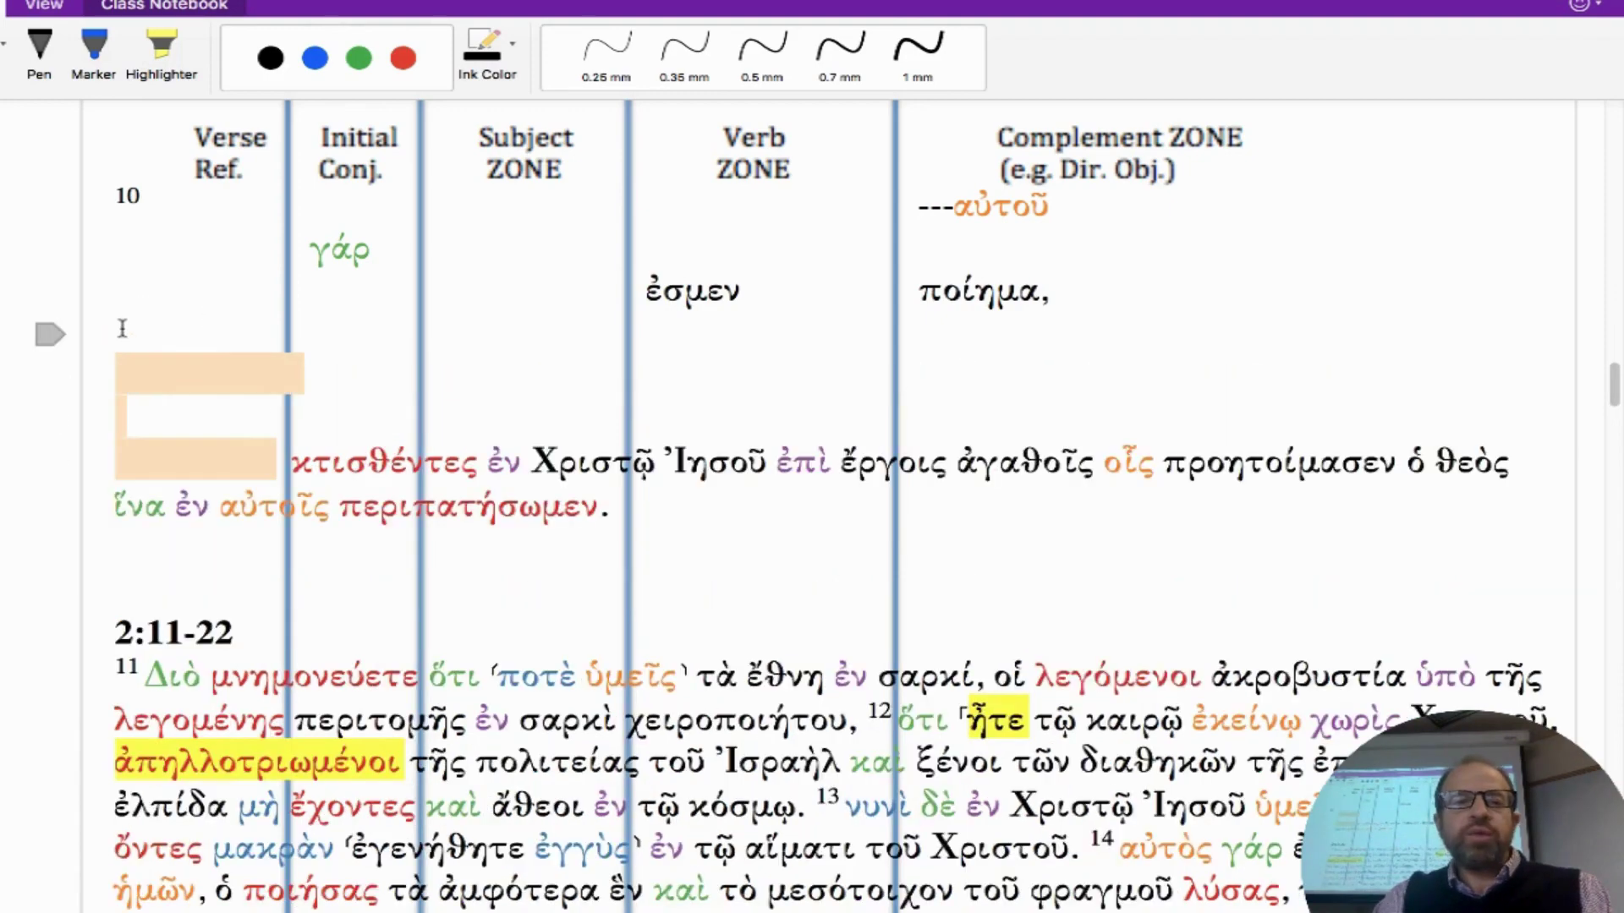
key("BackSpace")
key("BackSpace")
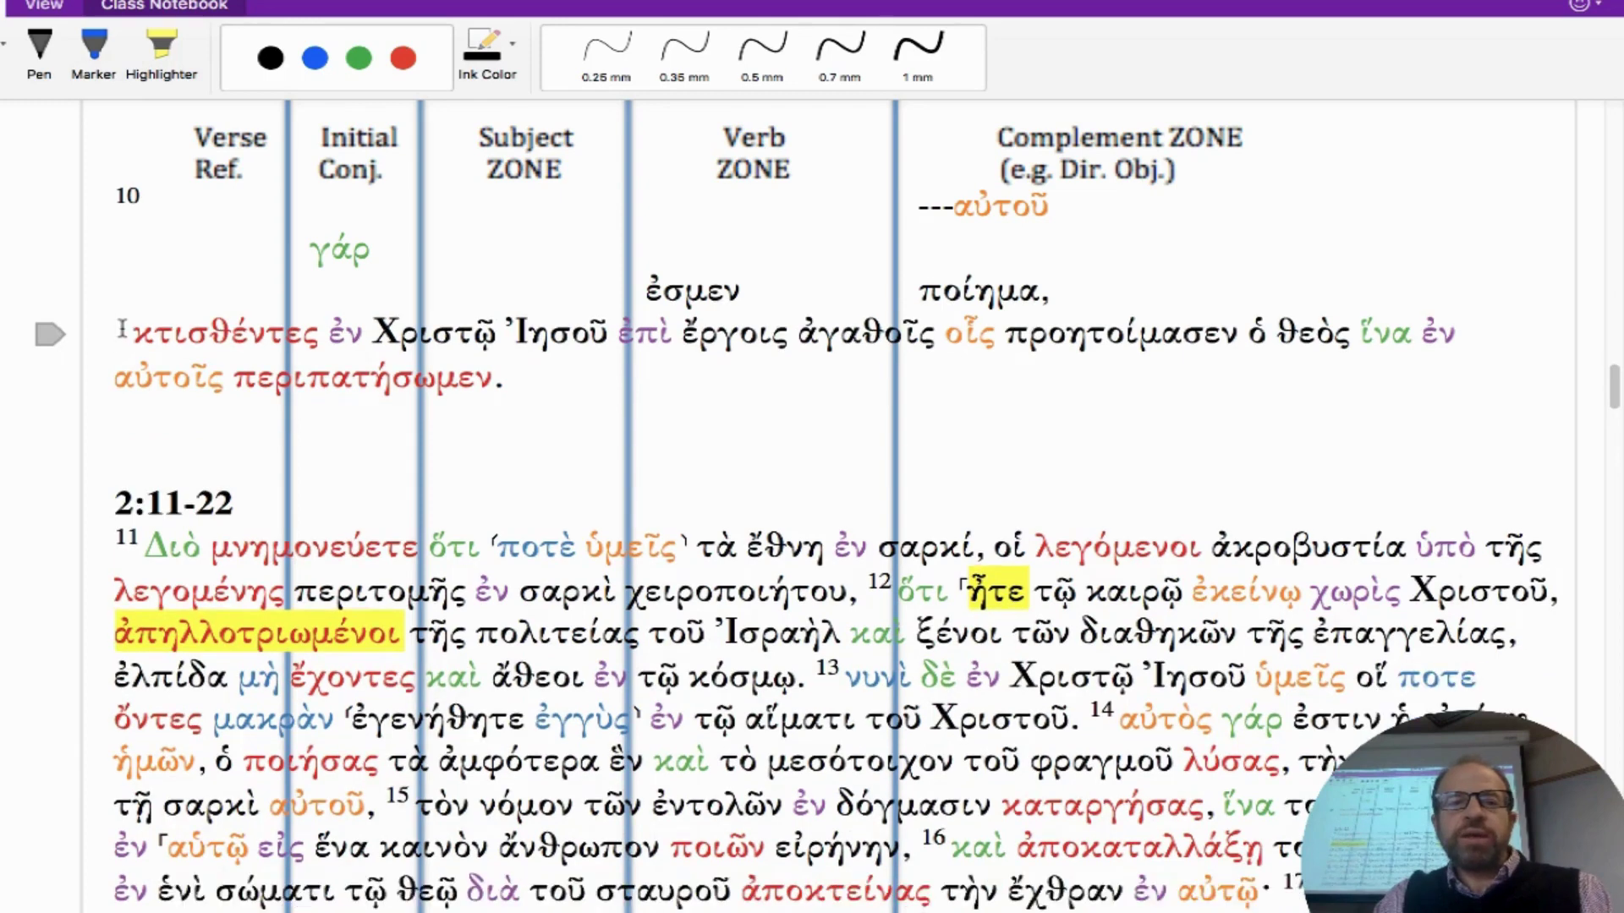
key("Return")
key("Return")
key("Return")
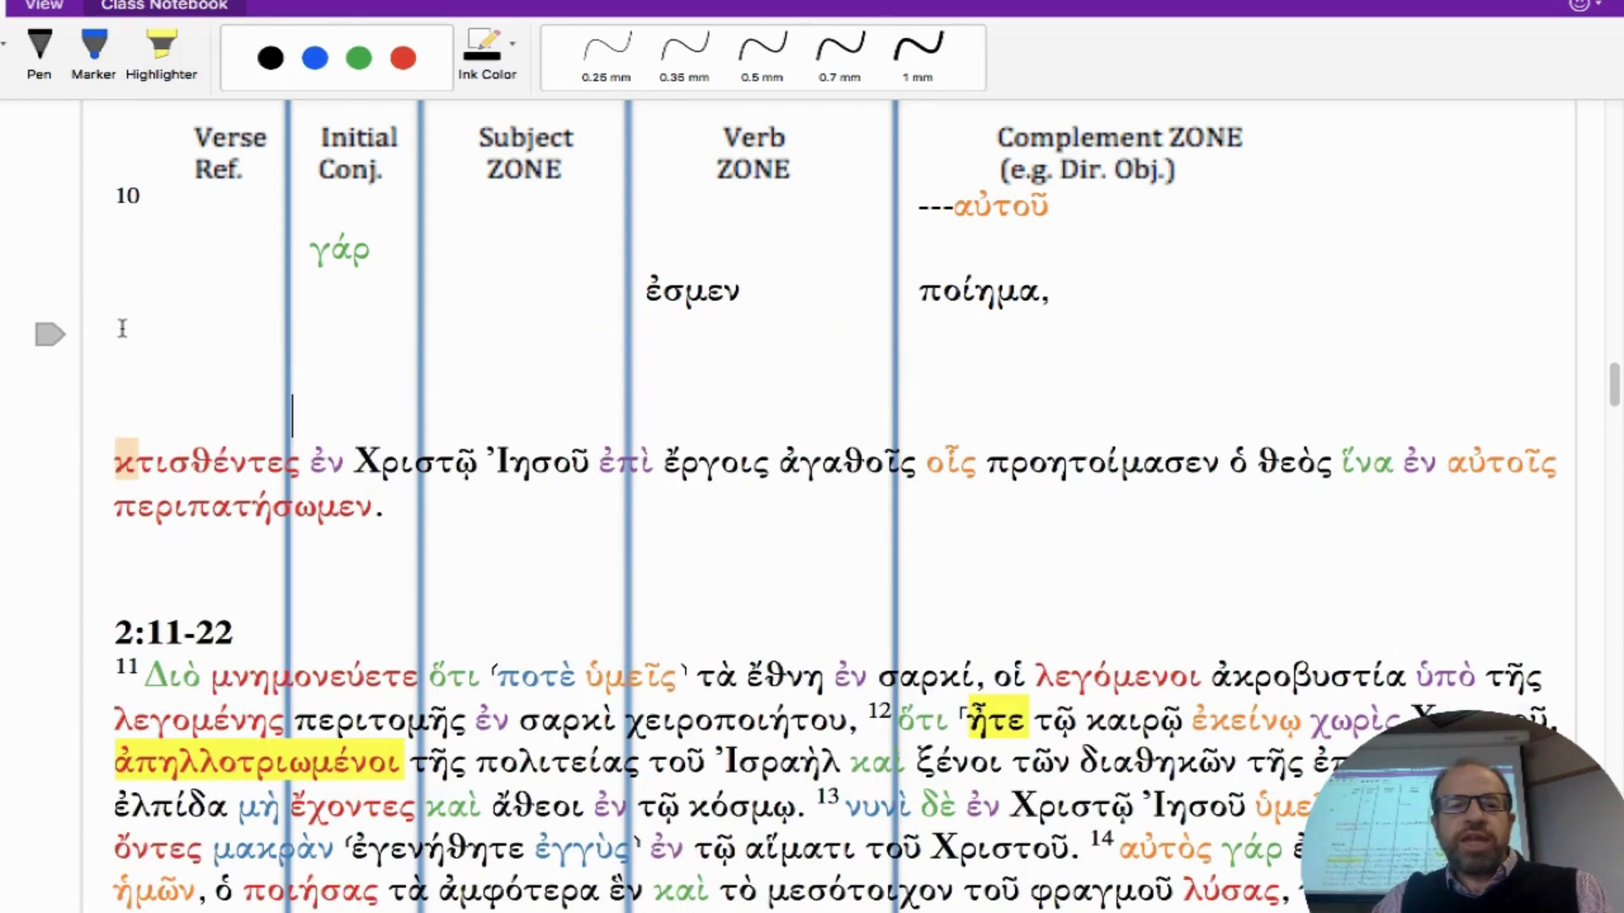
left_click_drag(114, 330, 624, 352)
scroll(543, 326, "up", 5)
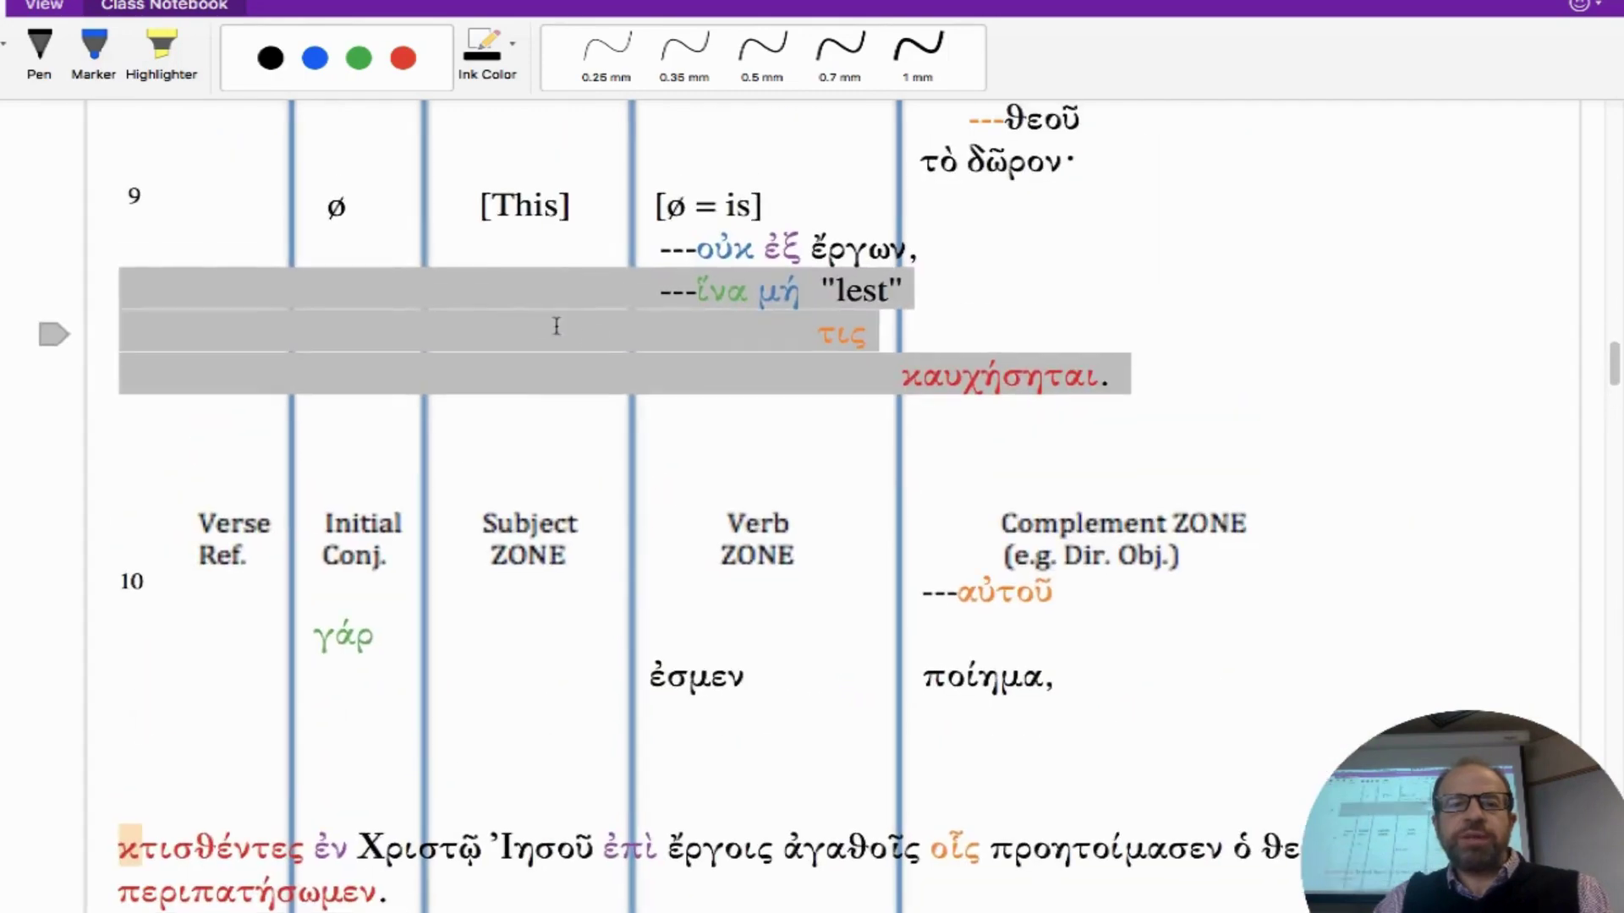
scroll(608, 250, "down", 6)
left_click(162, 255)
key("Tab")
key("Tab")
key("Tab")
key("Tab")
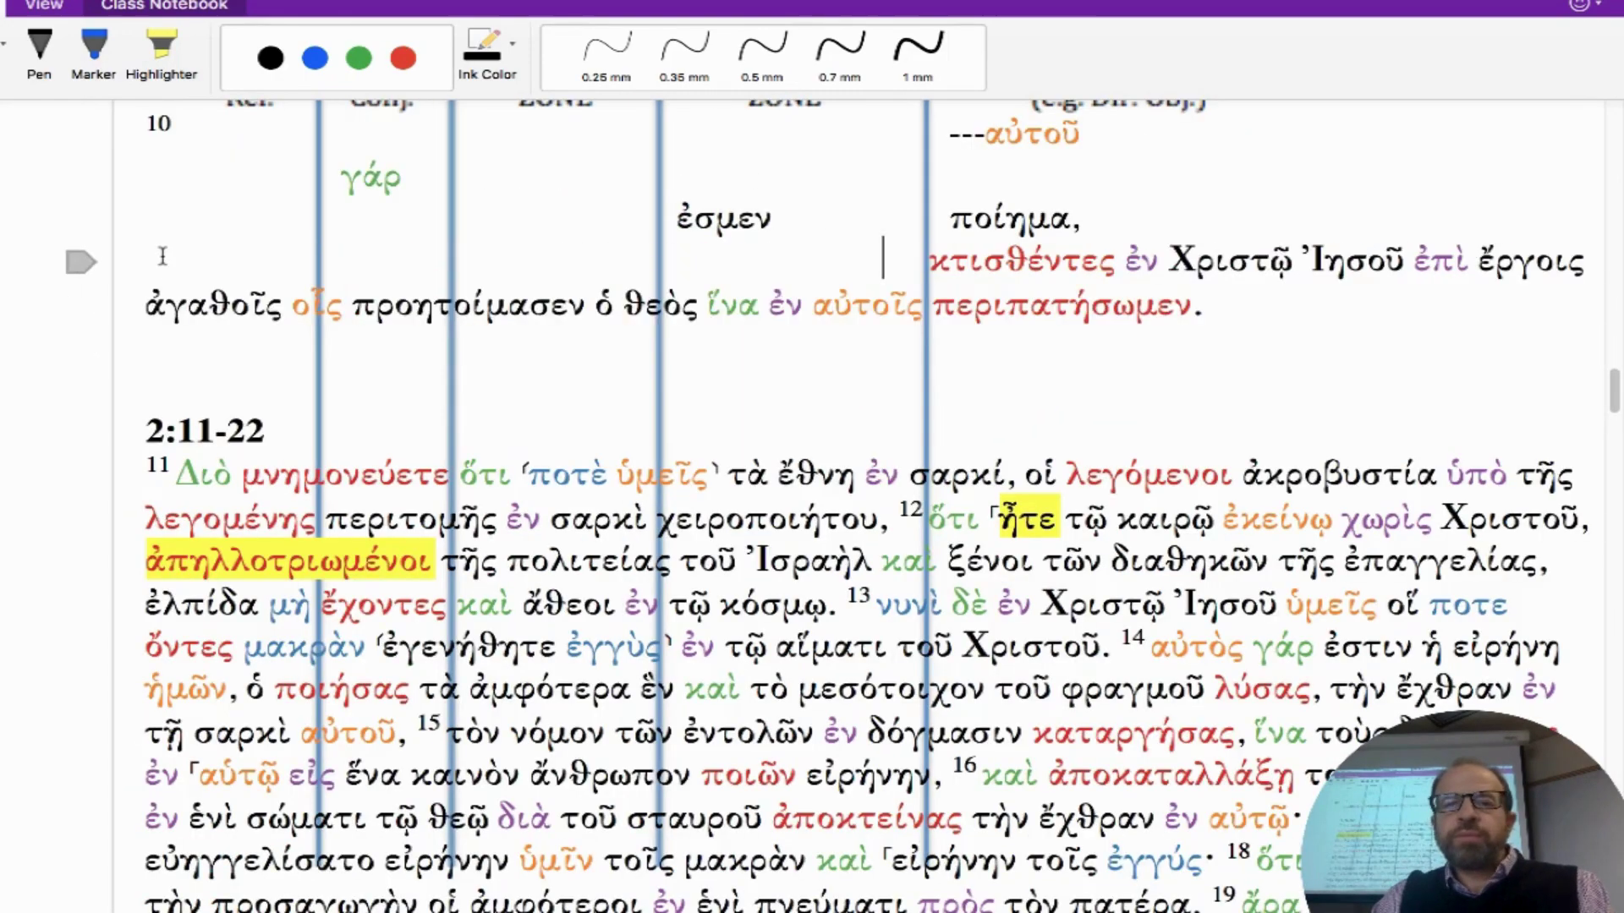
key("BackSpace")
key("BackSpace")
key("BackSpace")
key("BackSpace")
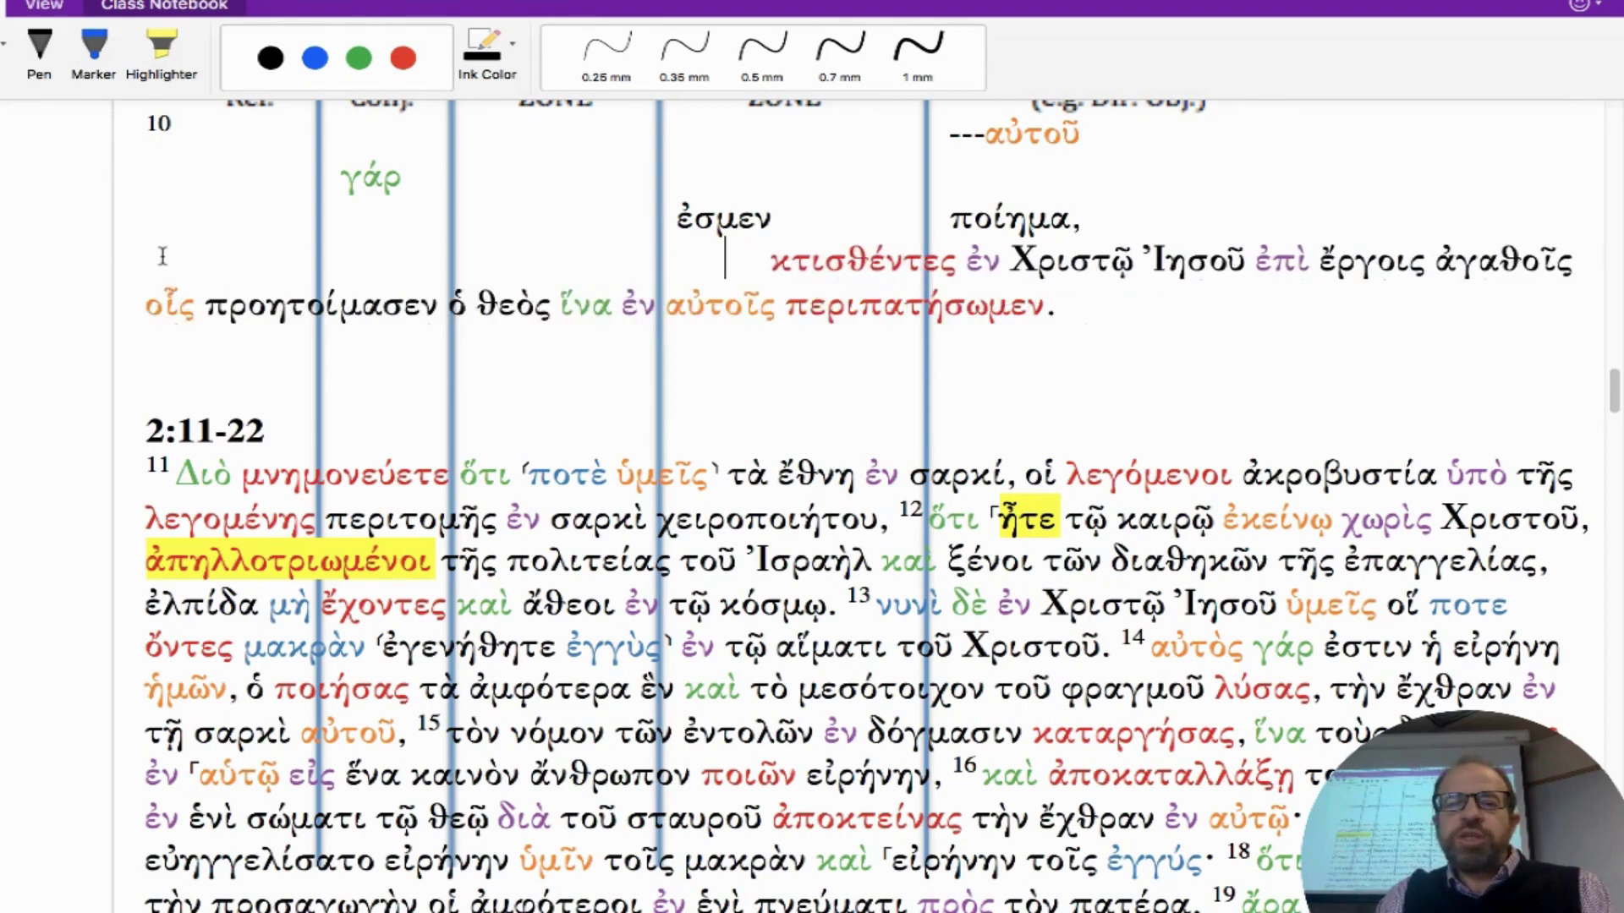
key("BackSpace")
type("---")
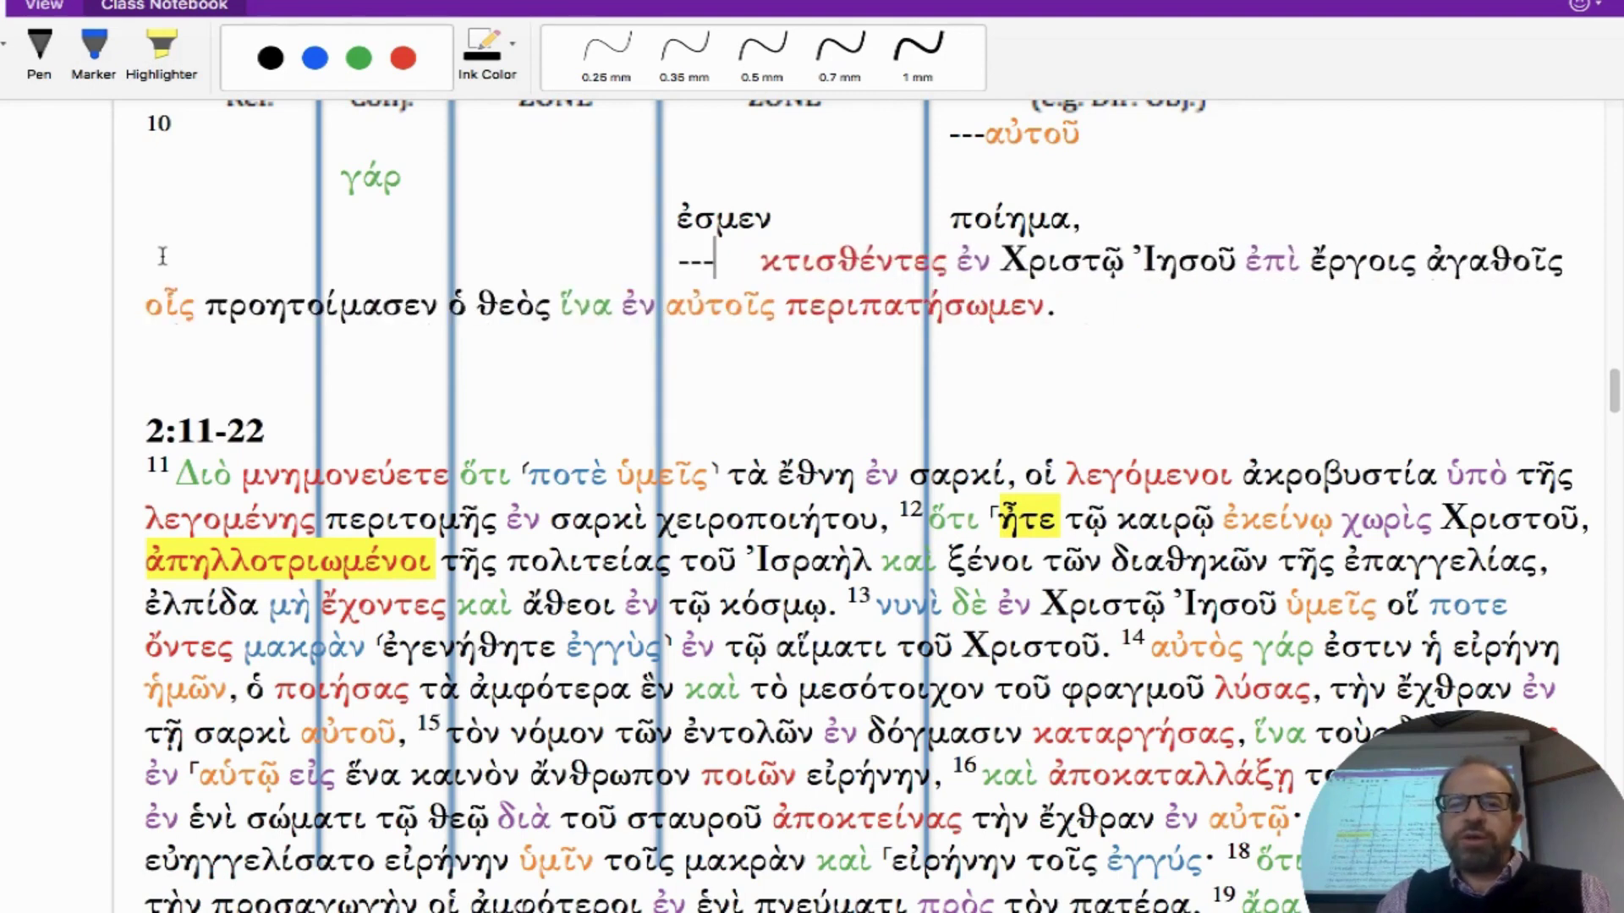
key("Delete")
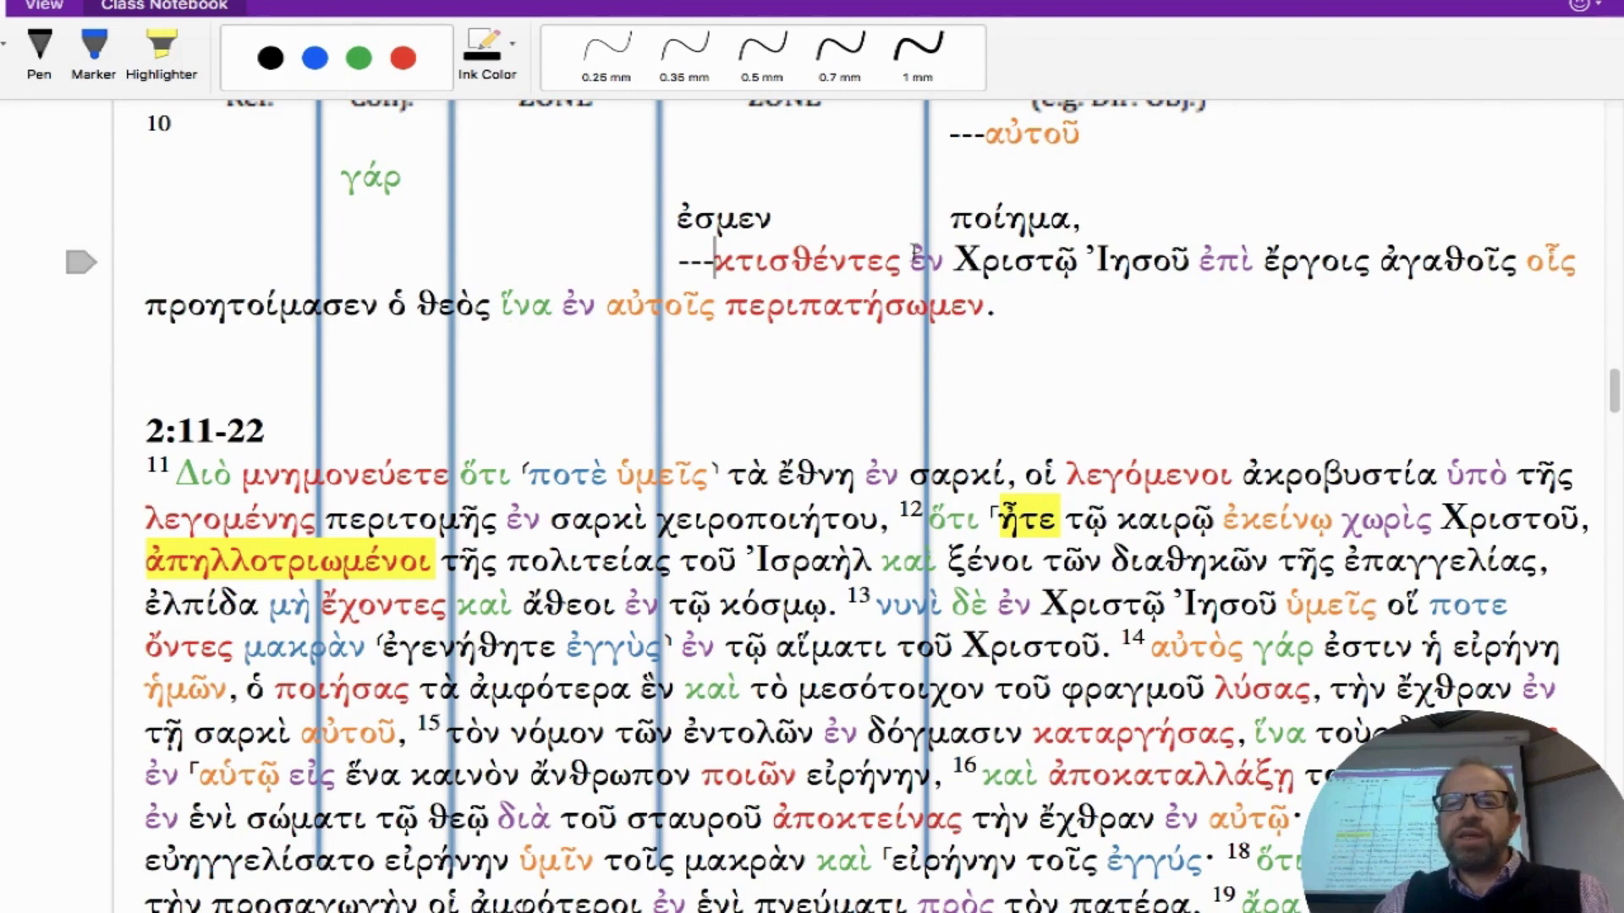
left_click(911, 258)
key("Return")
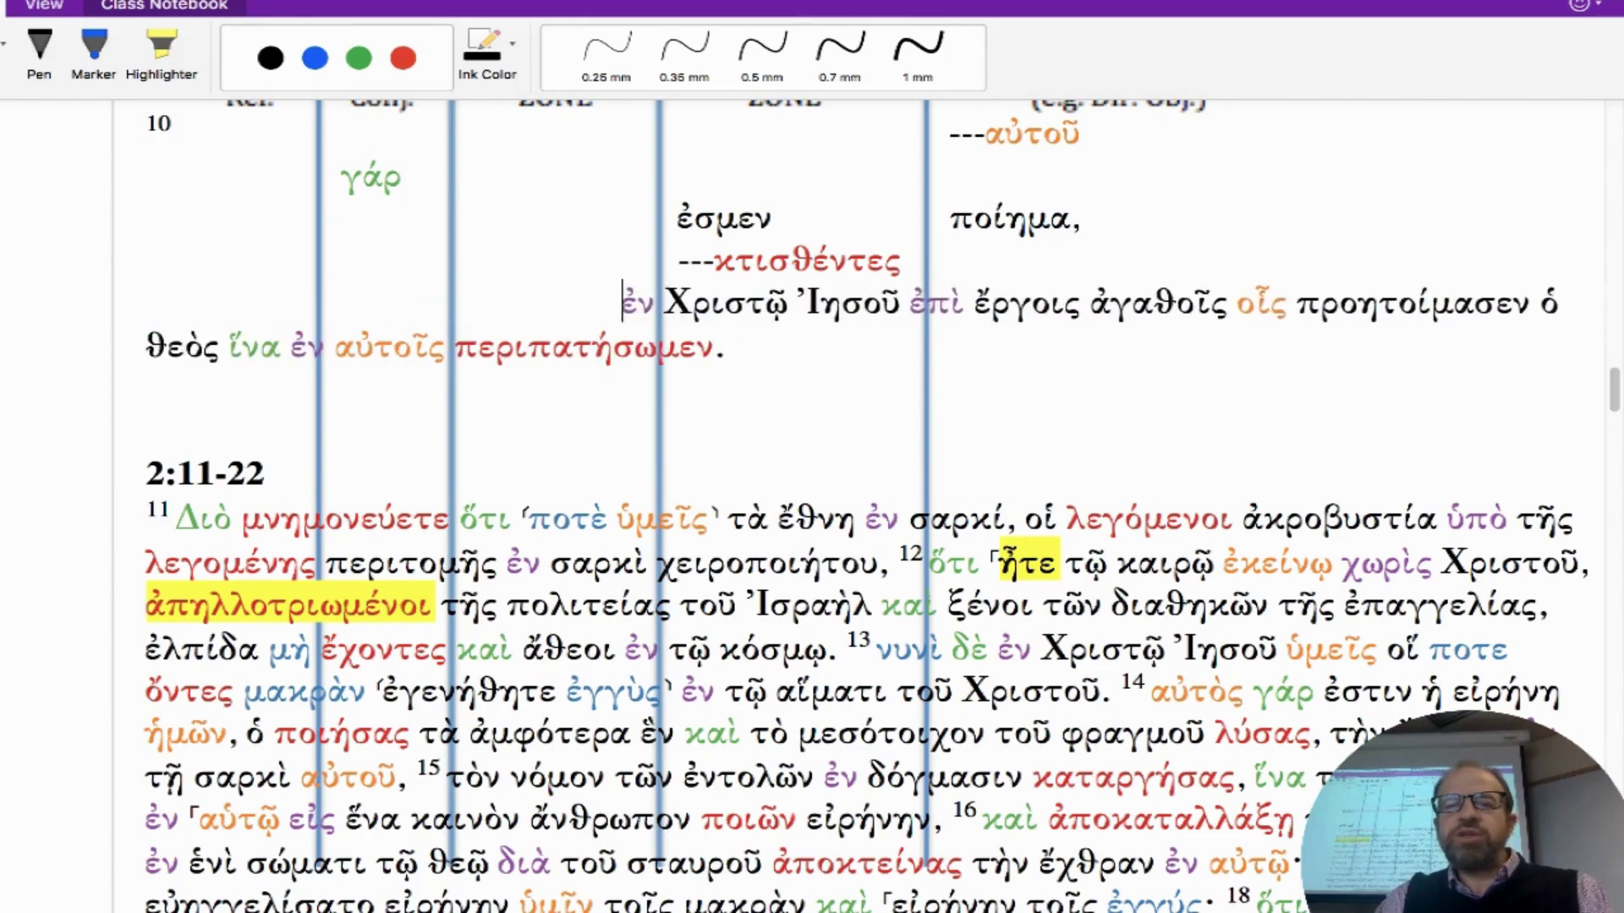
type("---")
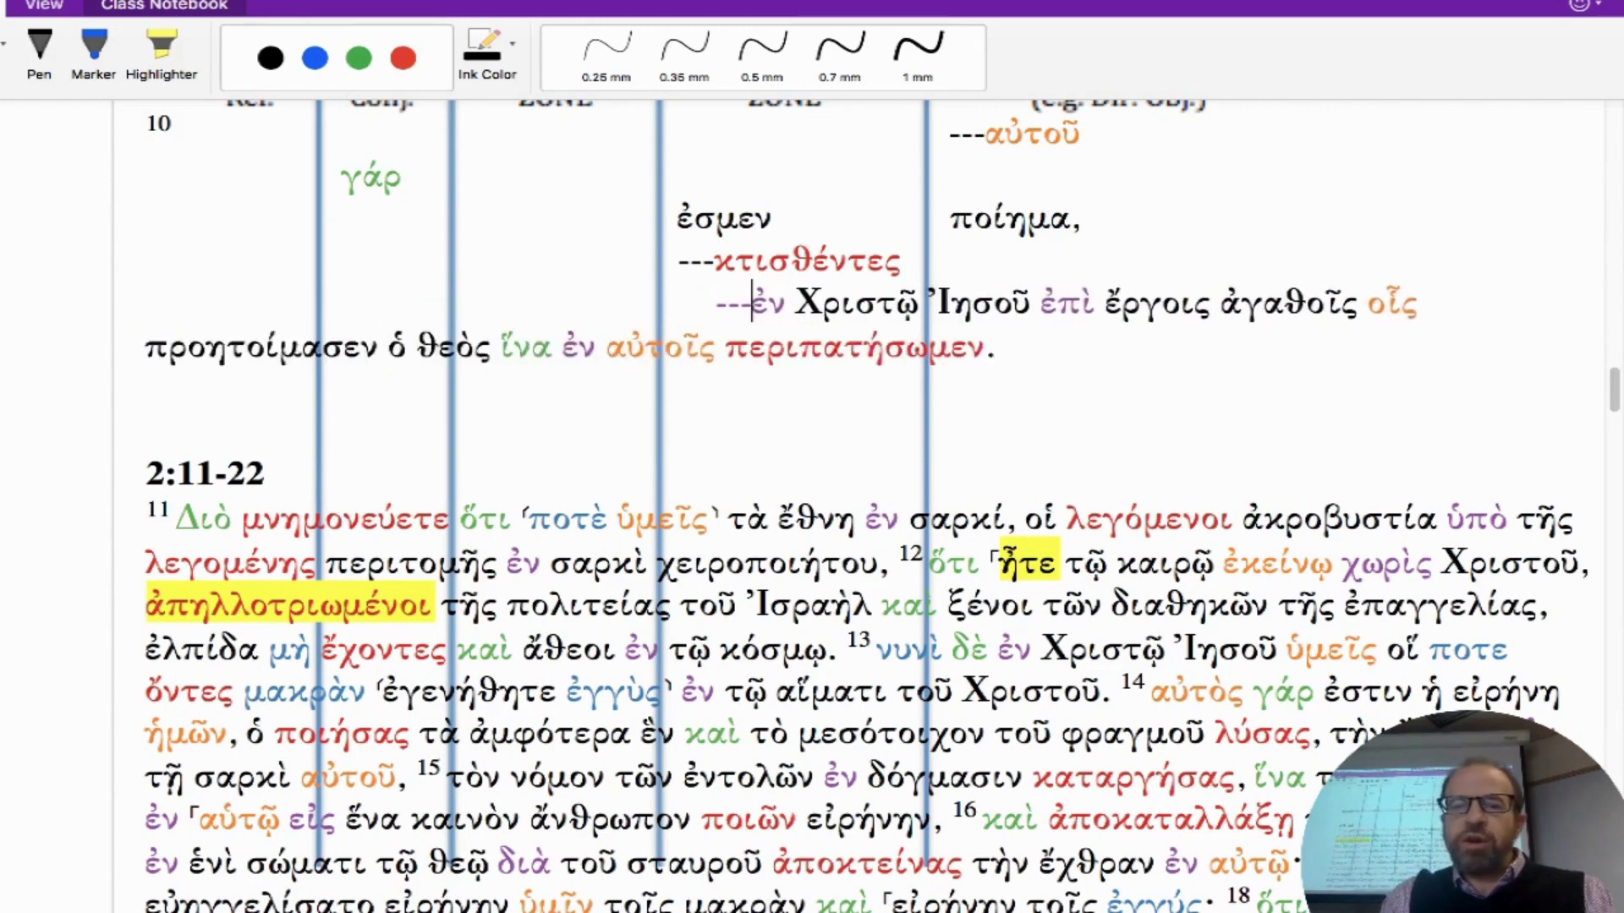
double_click(709, 264)
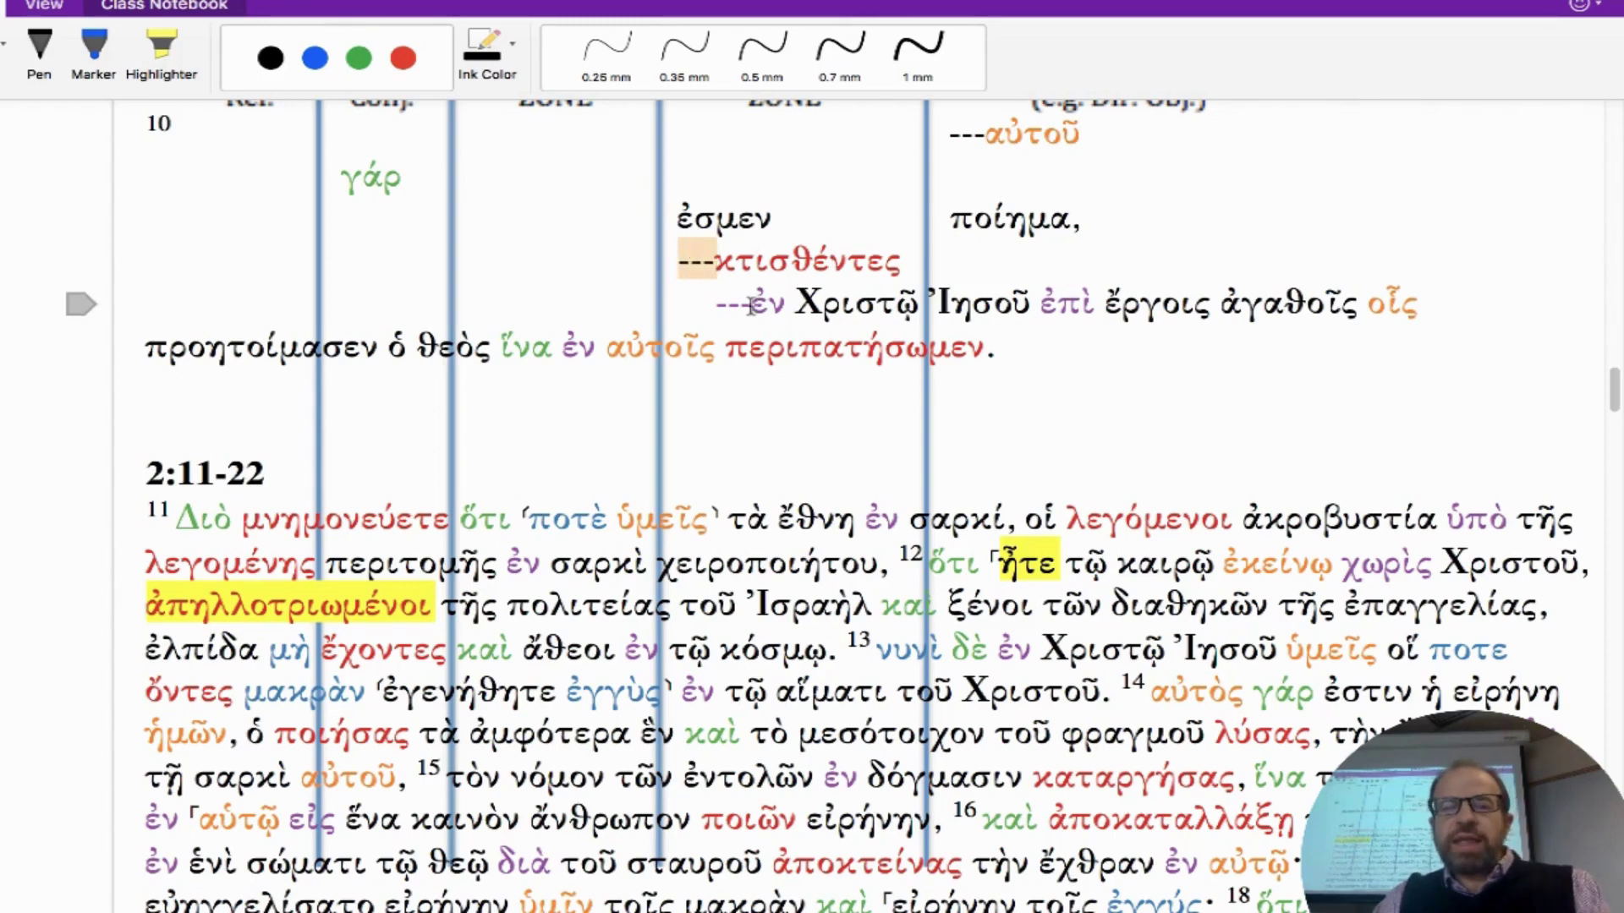
left_click_drag(749, 309, 715, 307)
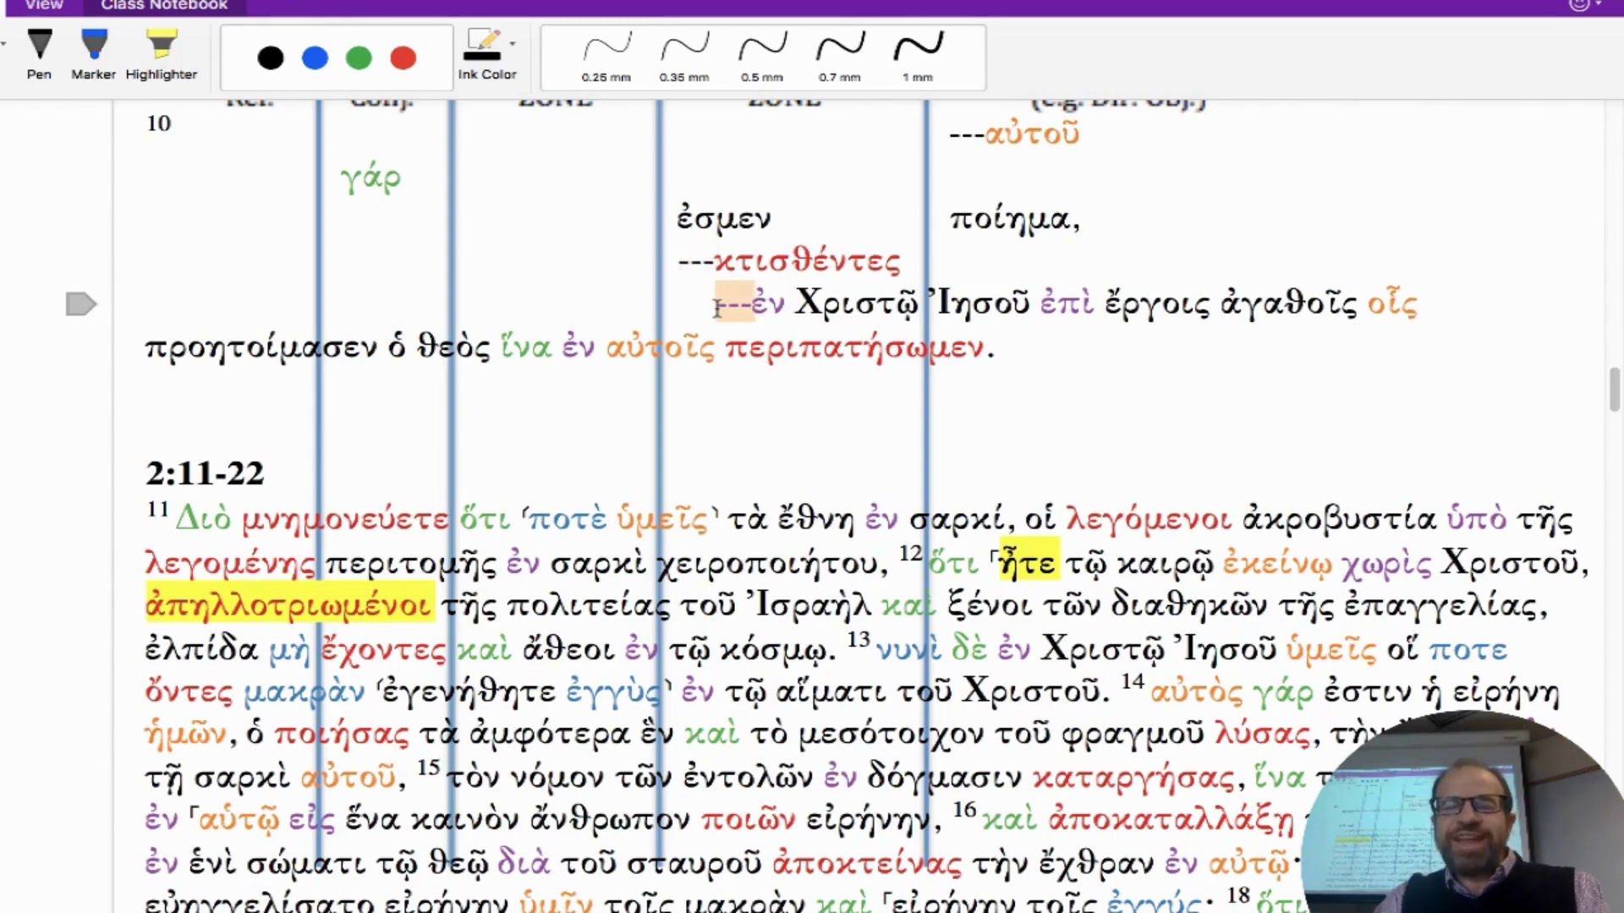
key("Right")
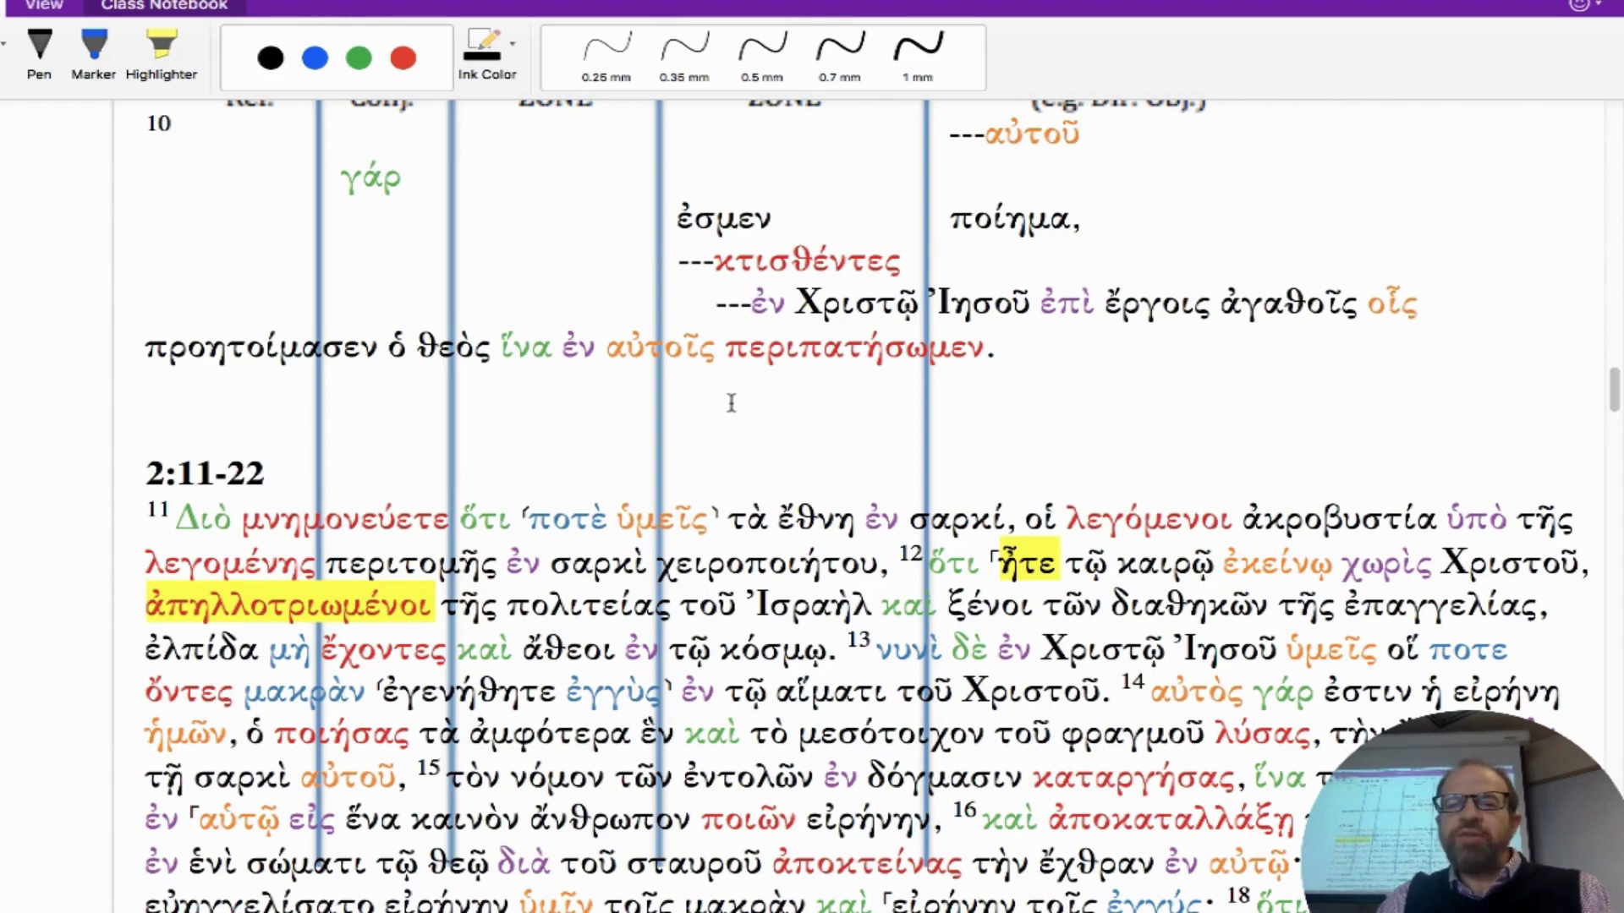
left_click(1033, 302)
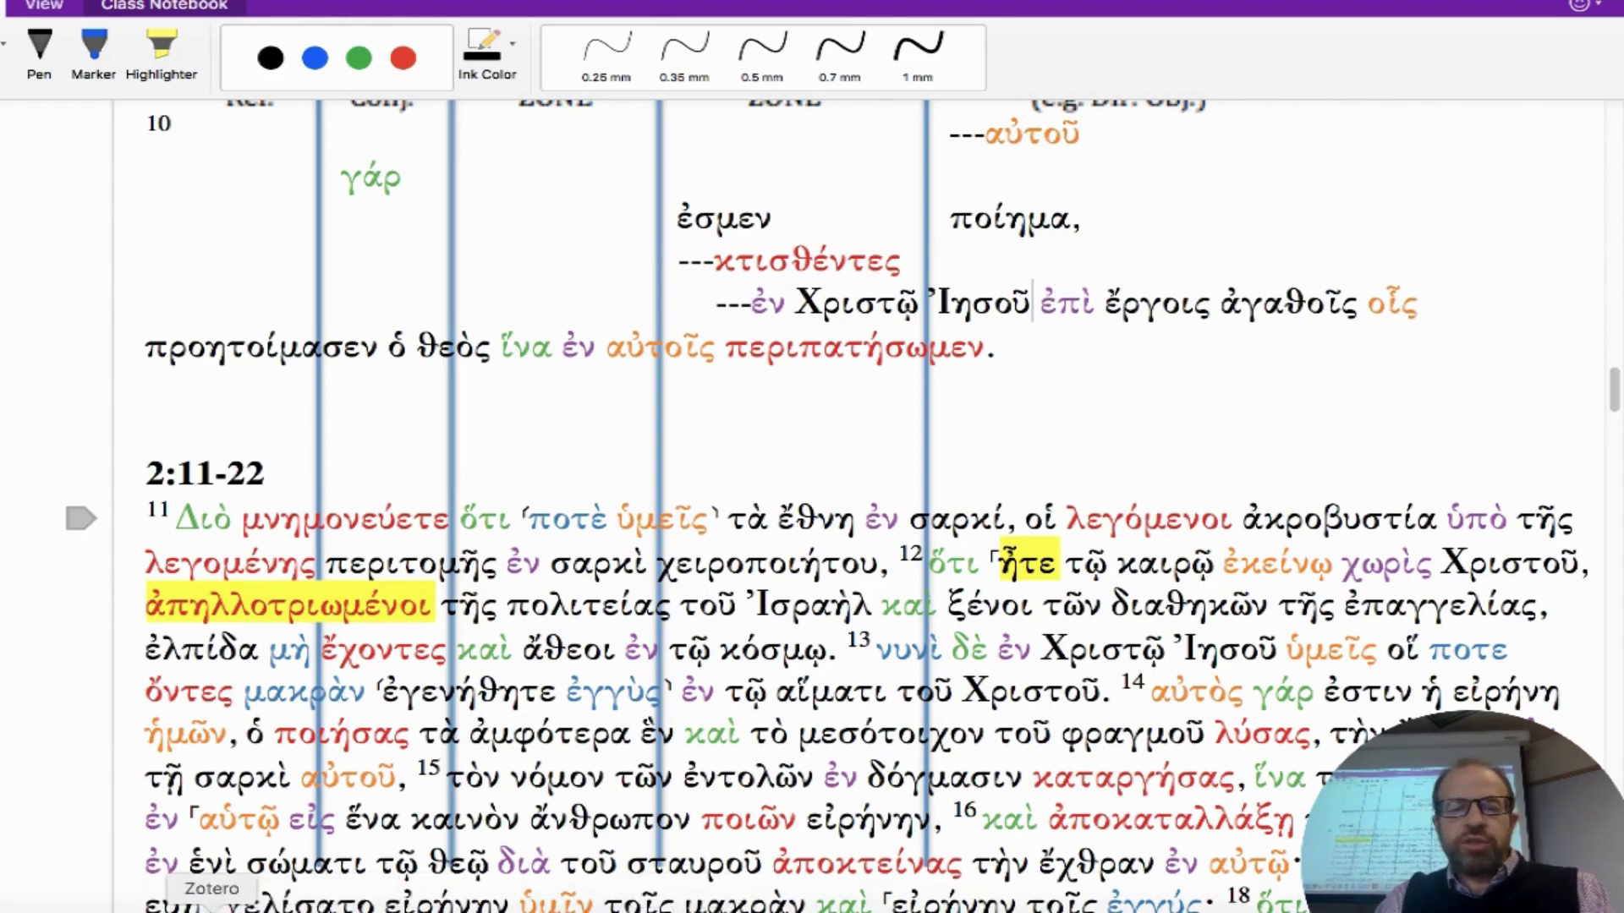
Step: Look up κτισθέντες in Logos and read the enlarged LSJ entry for κτίζω
left_click(626, 906)
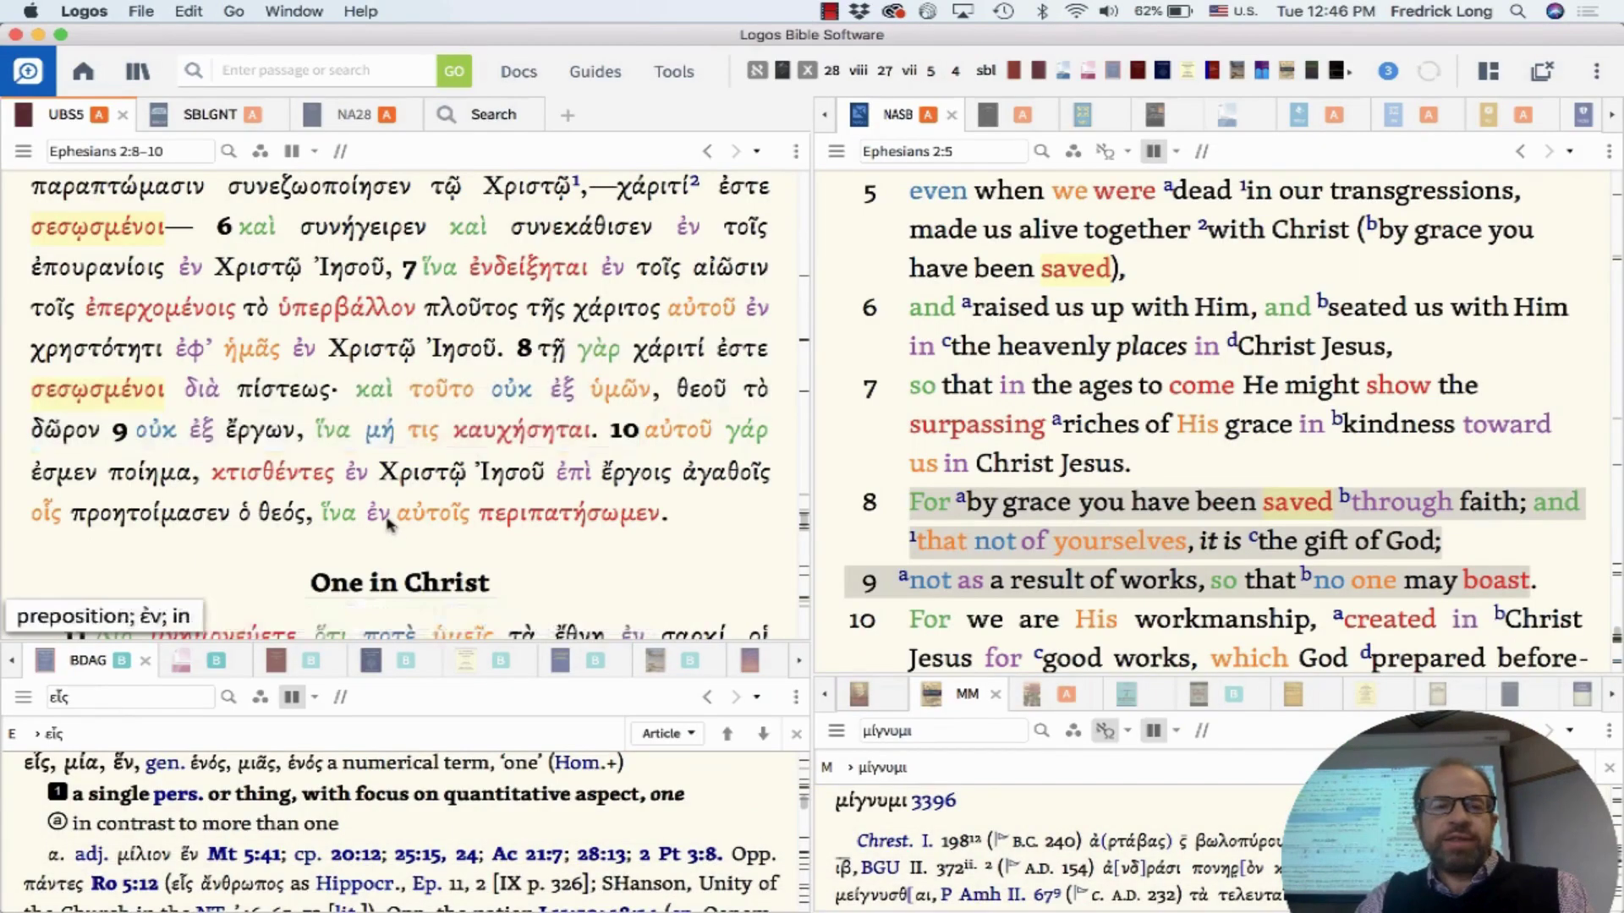
double_click(297, 478)
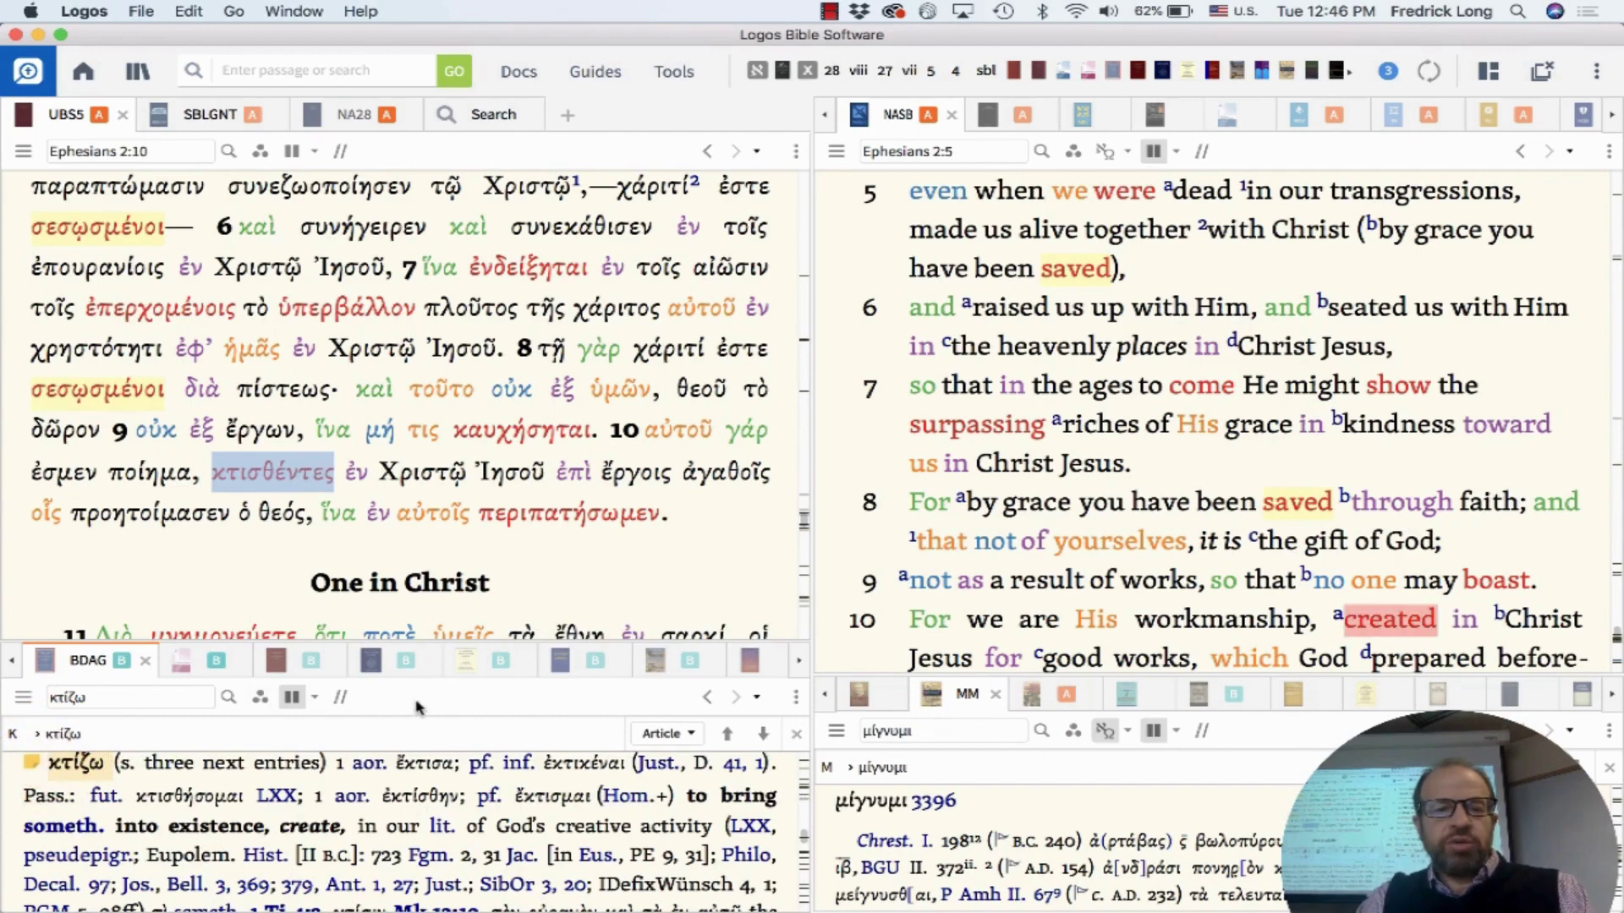
left_click(389, 663)
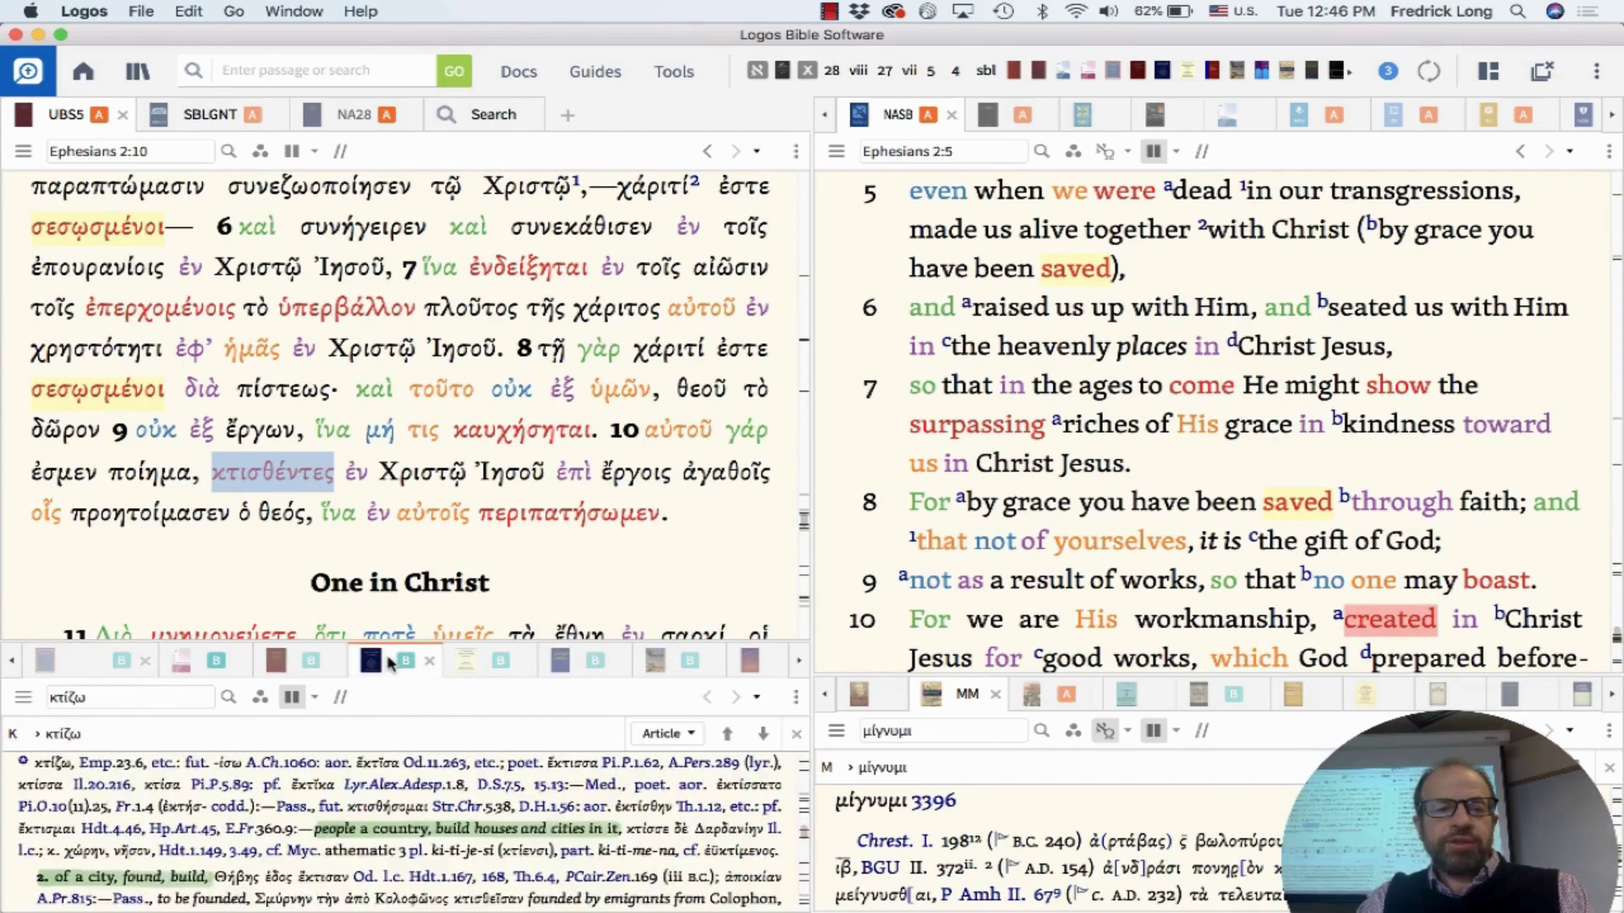
key("super+equal")
key("super+equal")
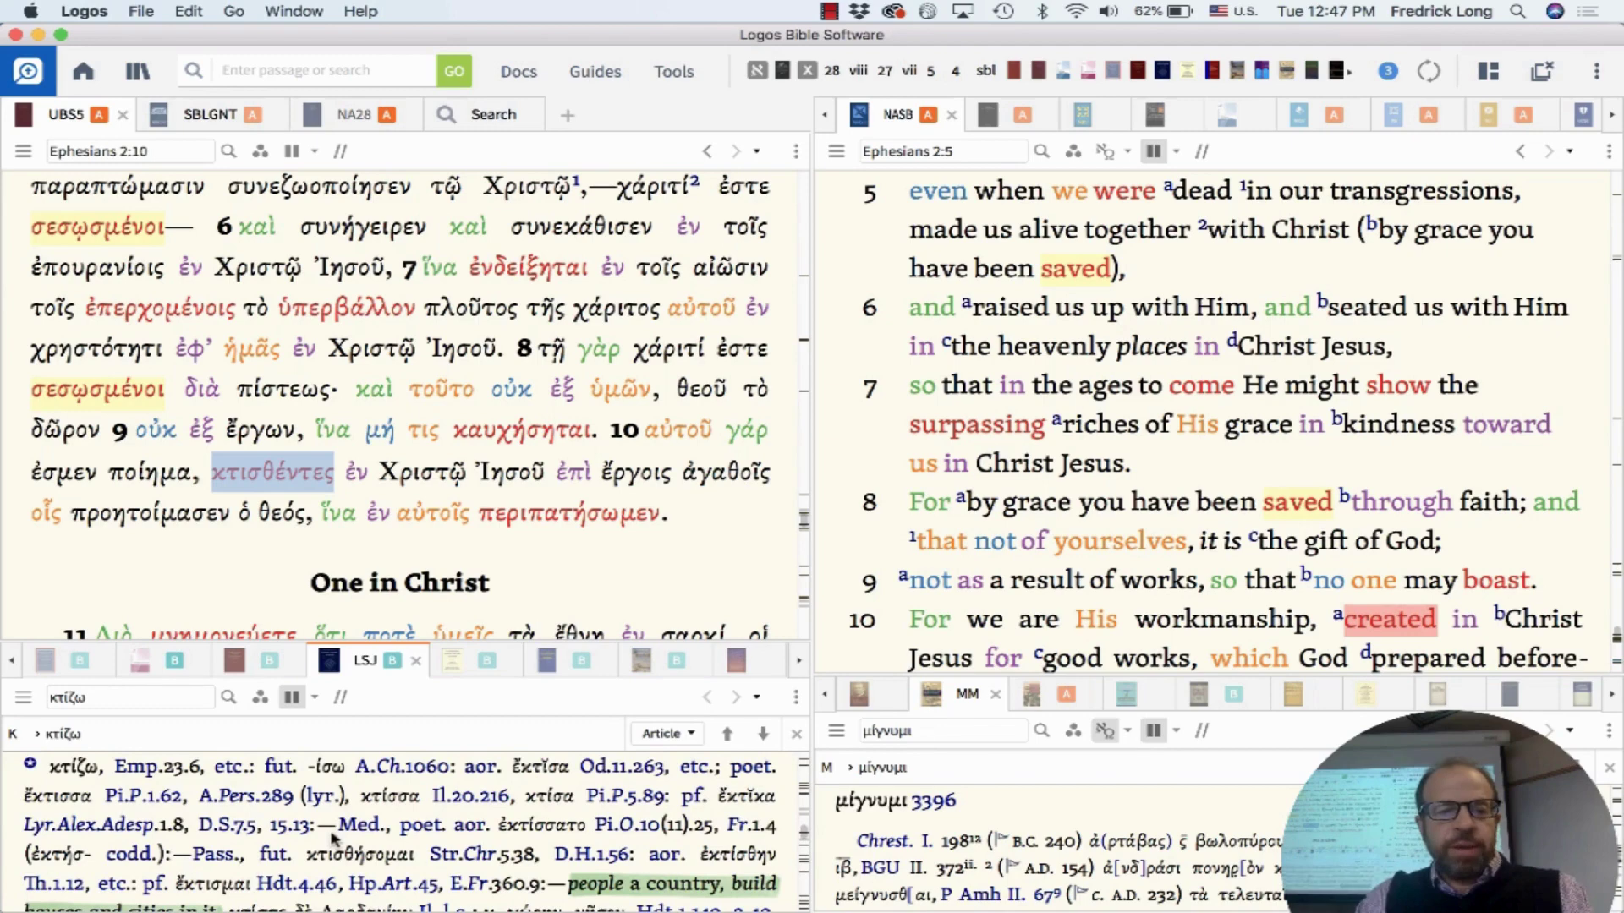
scroll(334, 868, "down", 1)
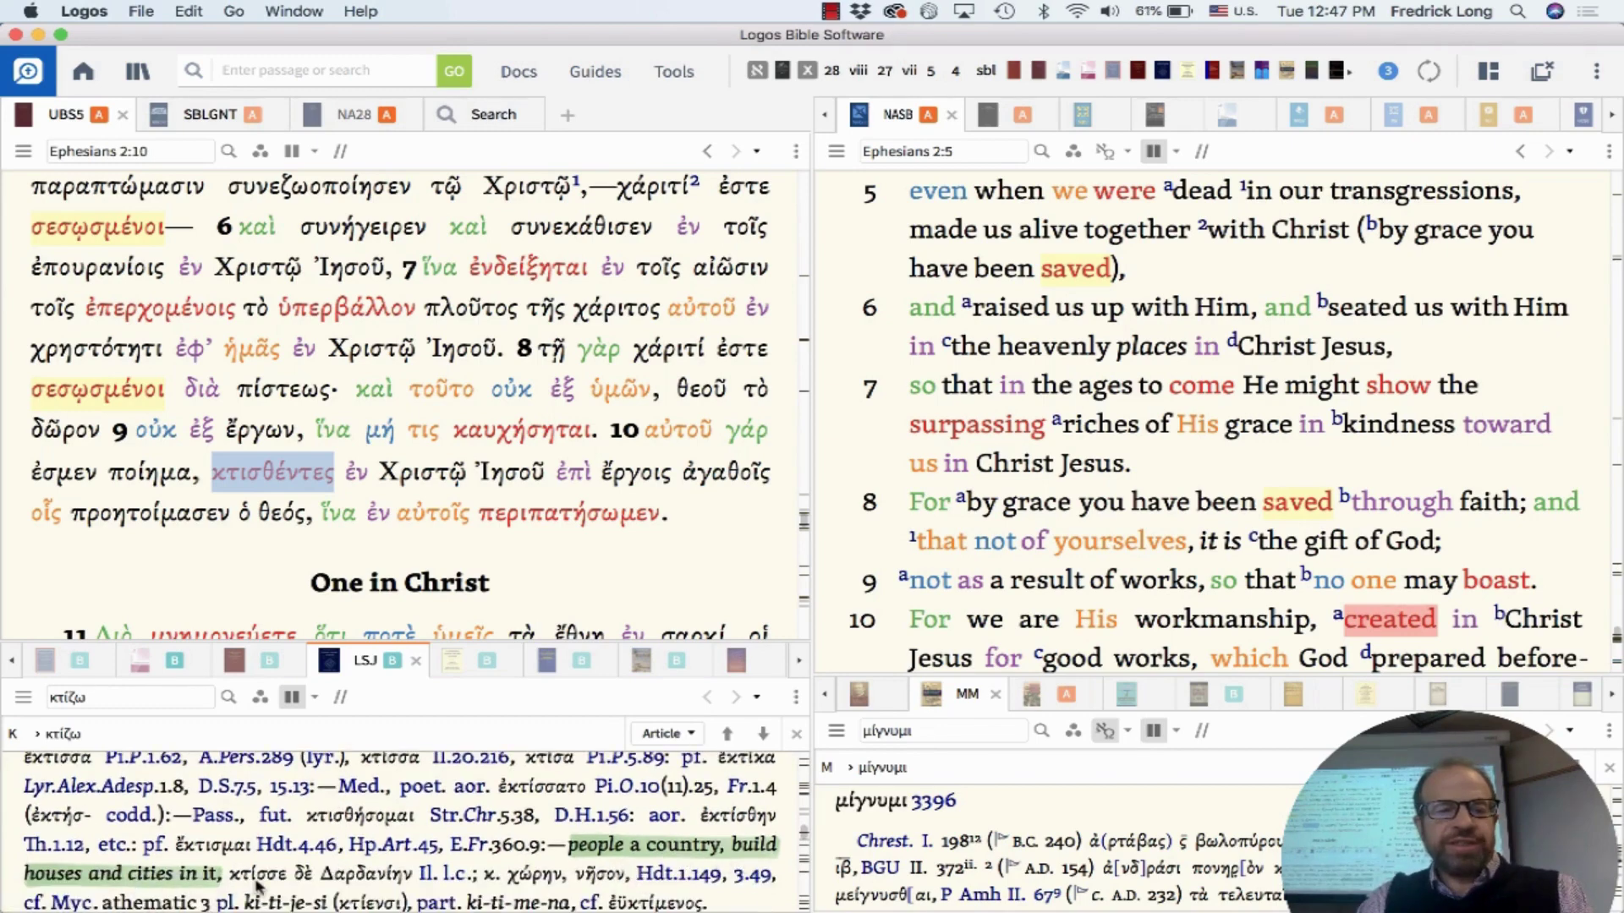
scroll(258, 887, "down", 3)
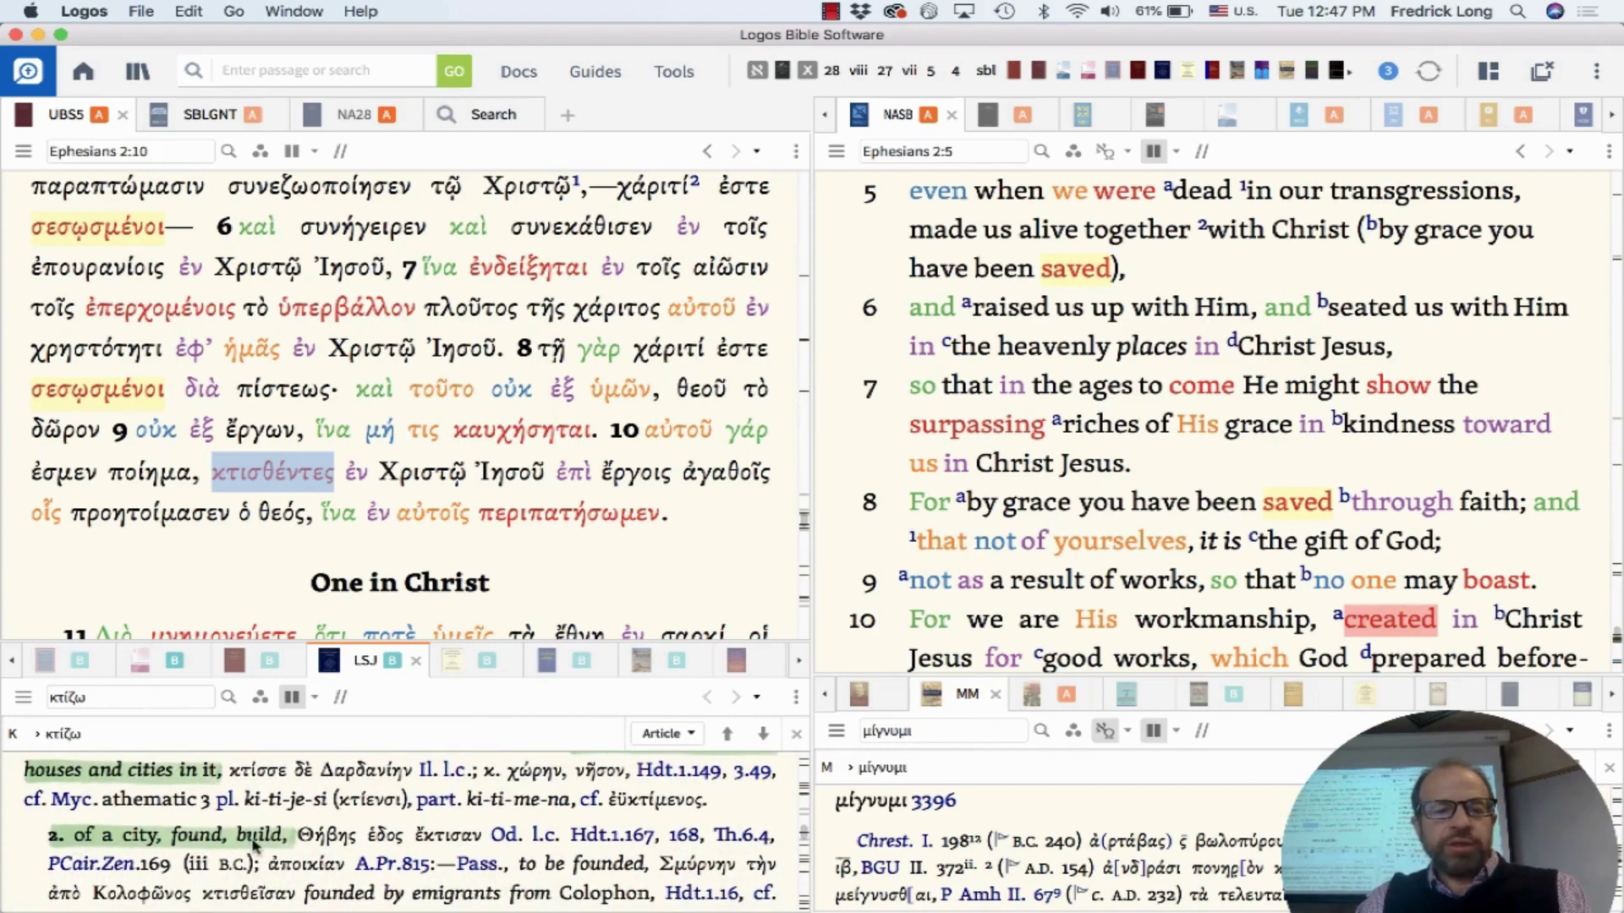
scroll(254, 837, "up", 5)
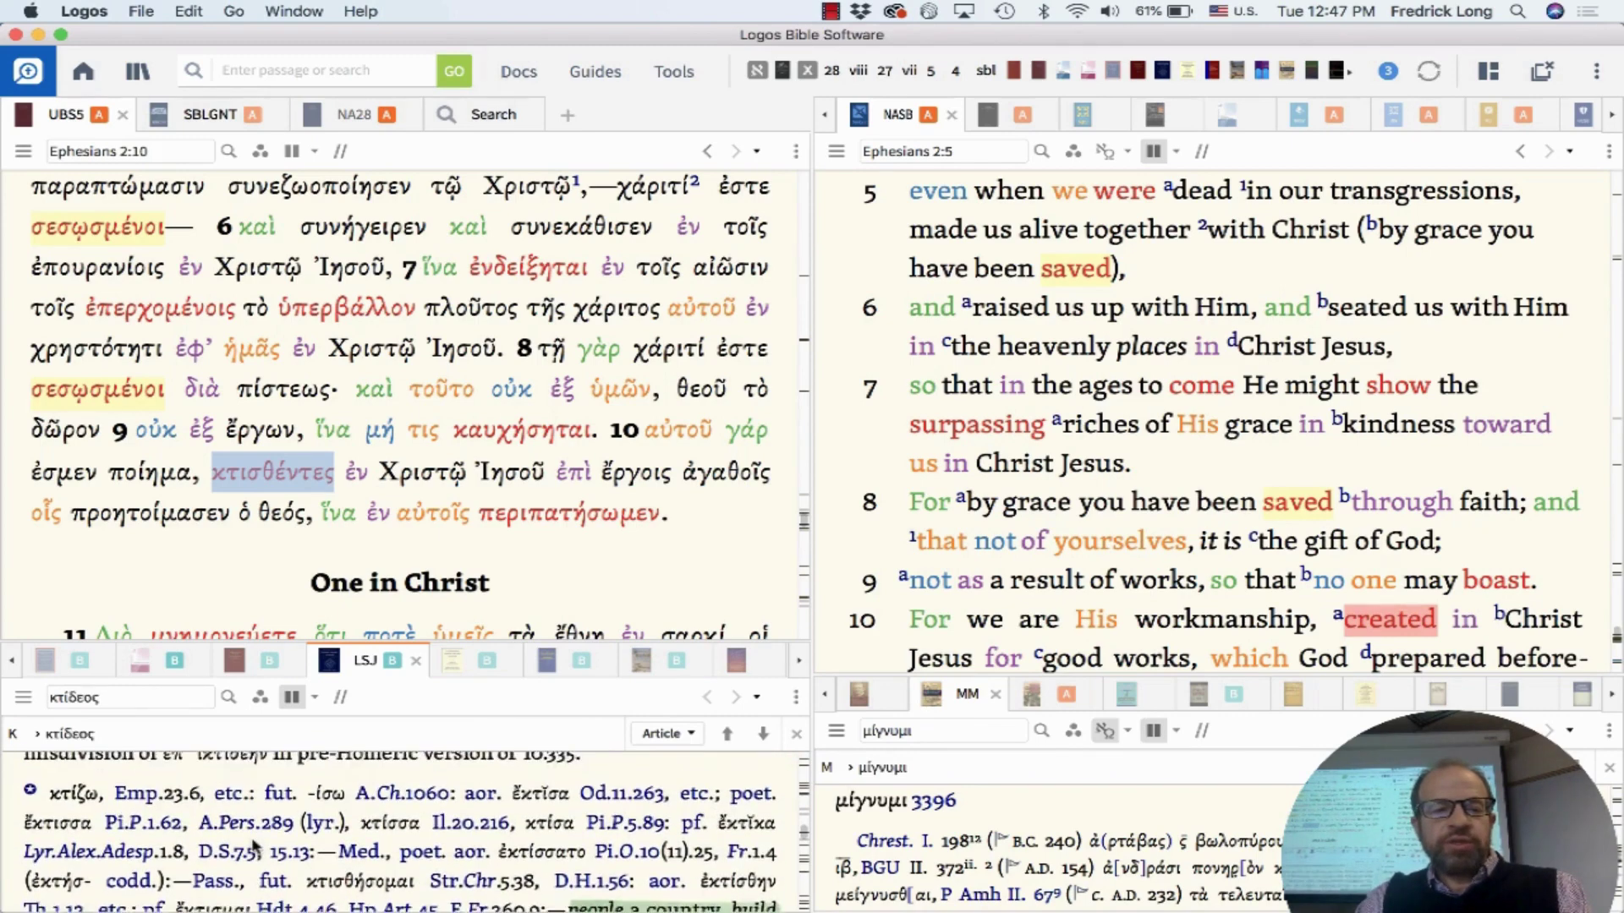
scroll(253, 842, "down", 1)
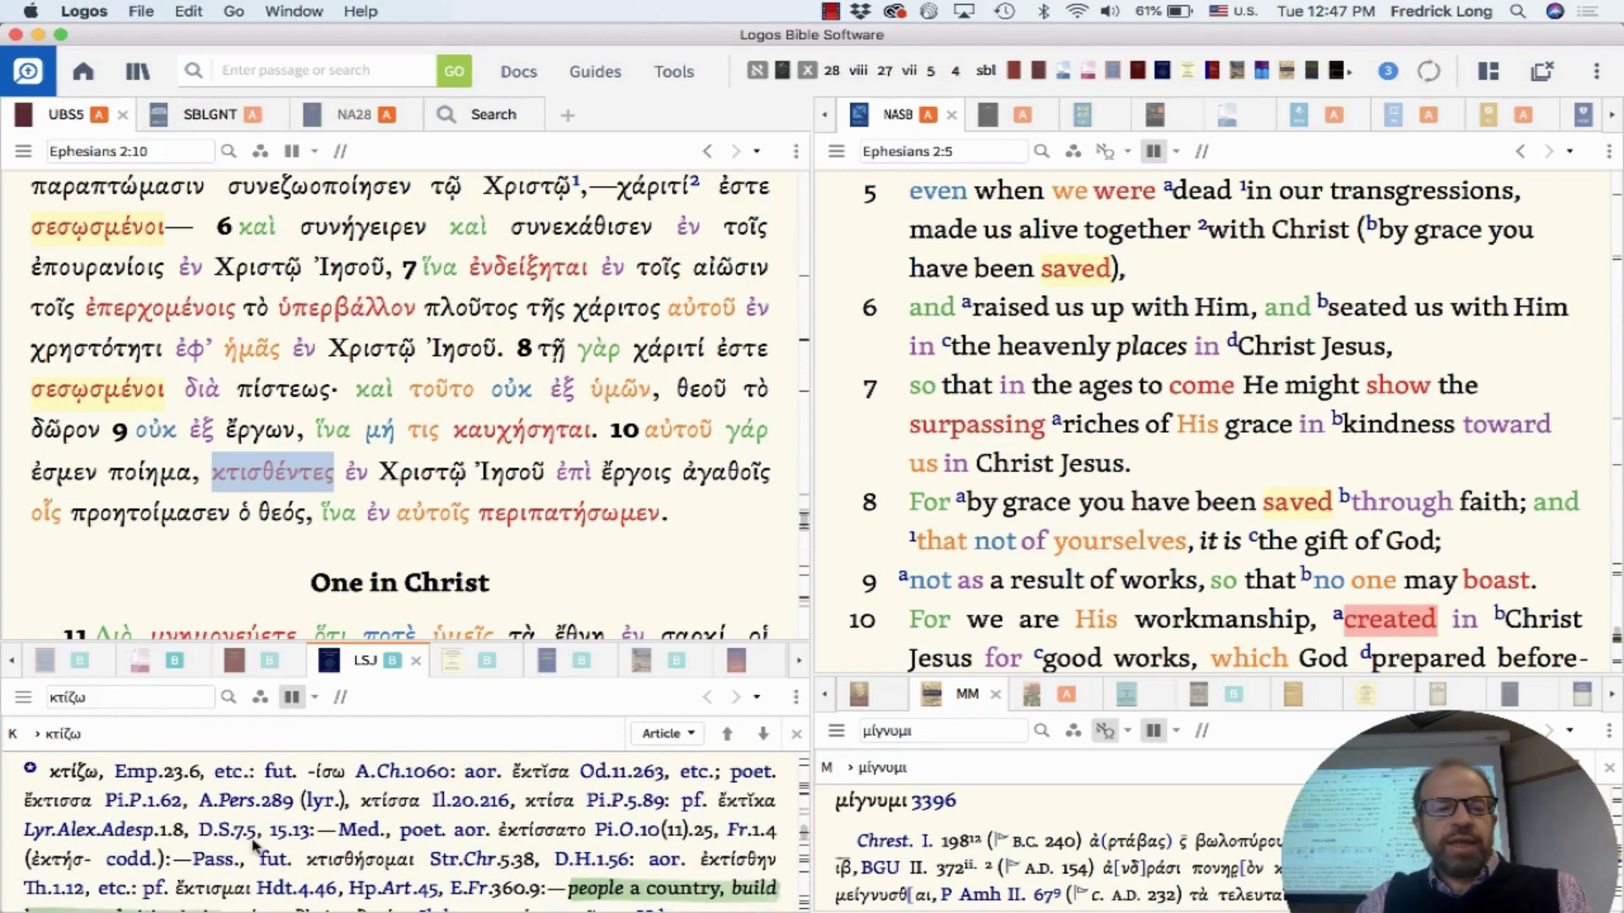
Step: Search LSJ for κτιστη and open the κτίστης article
left_click(127, 697)
type("κτιστη")
left_click(81, 742)
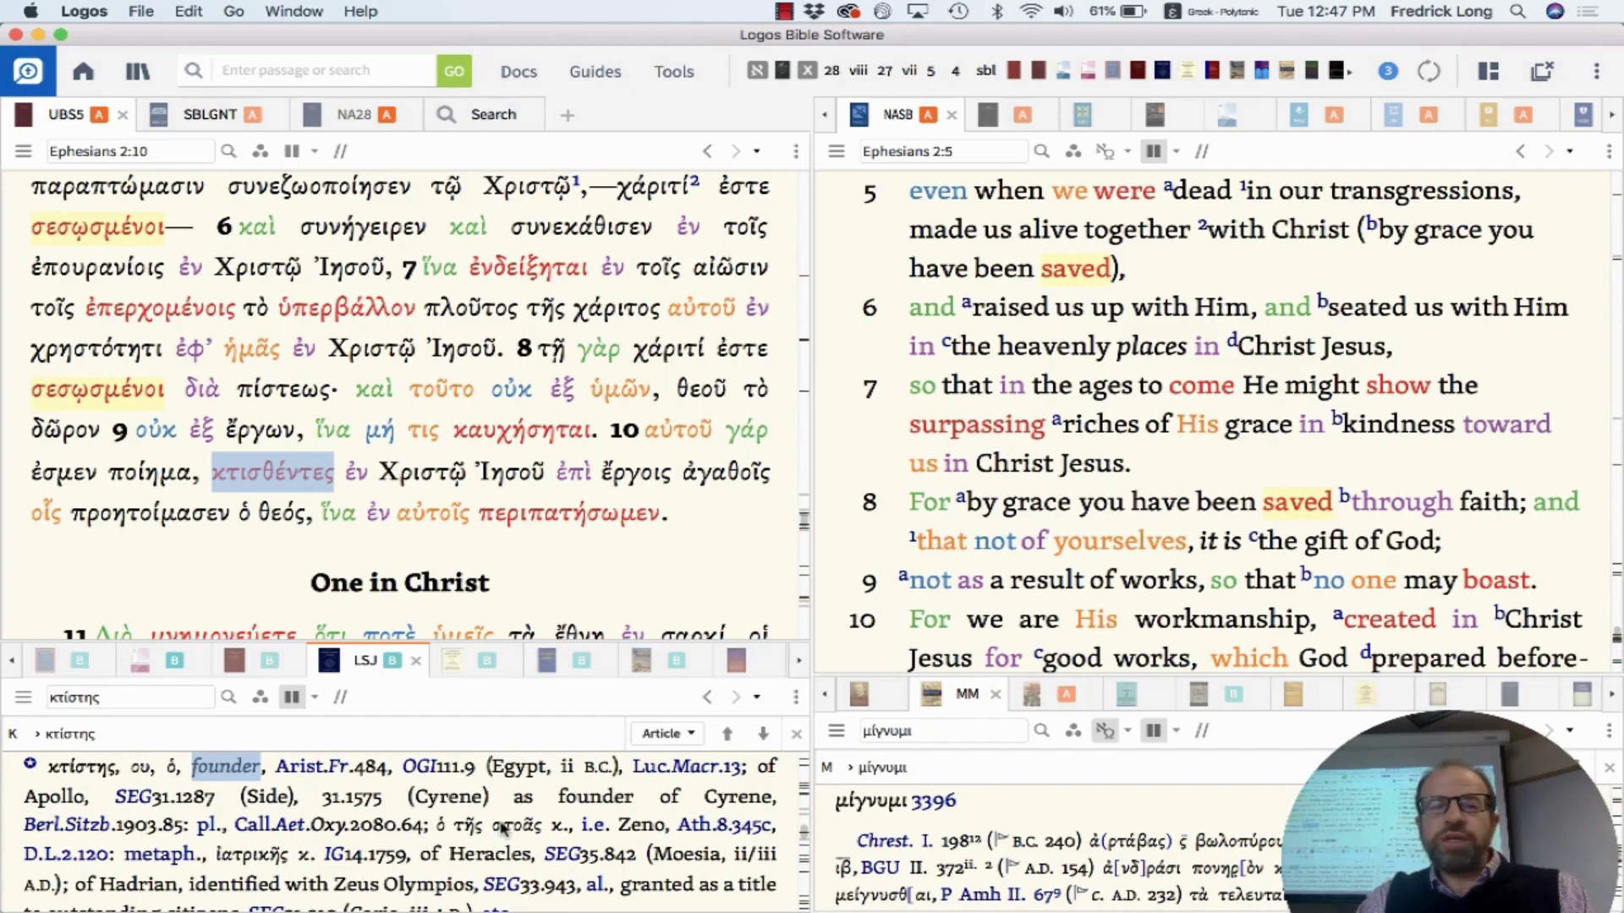
mouse_move(301, 483)
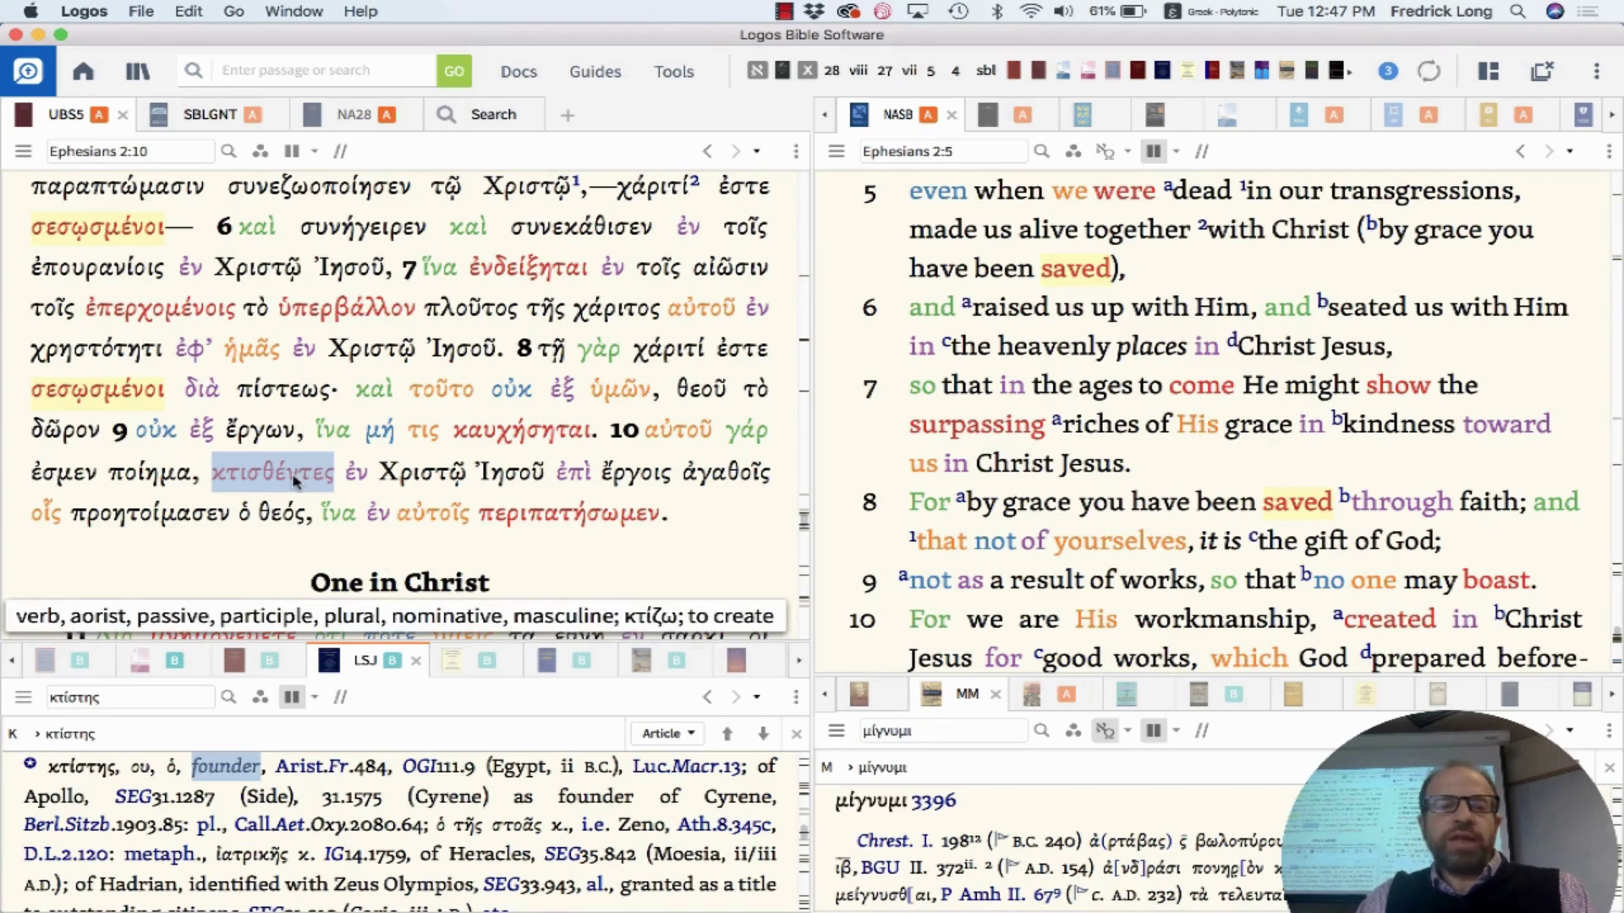
mouse_move(362, 494)
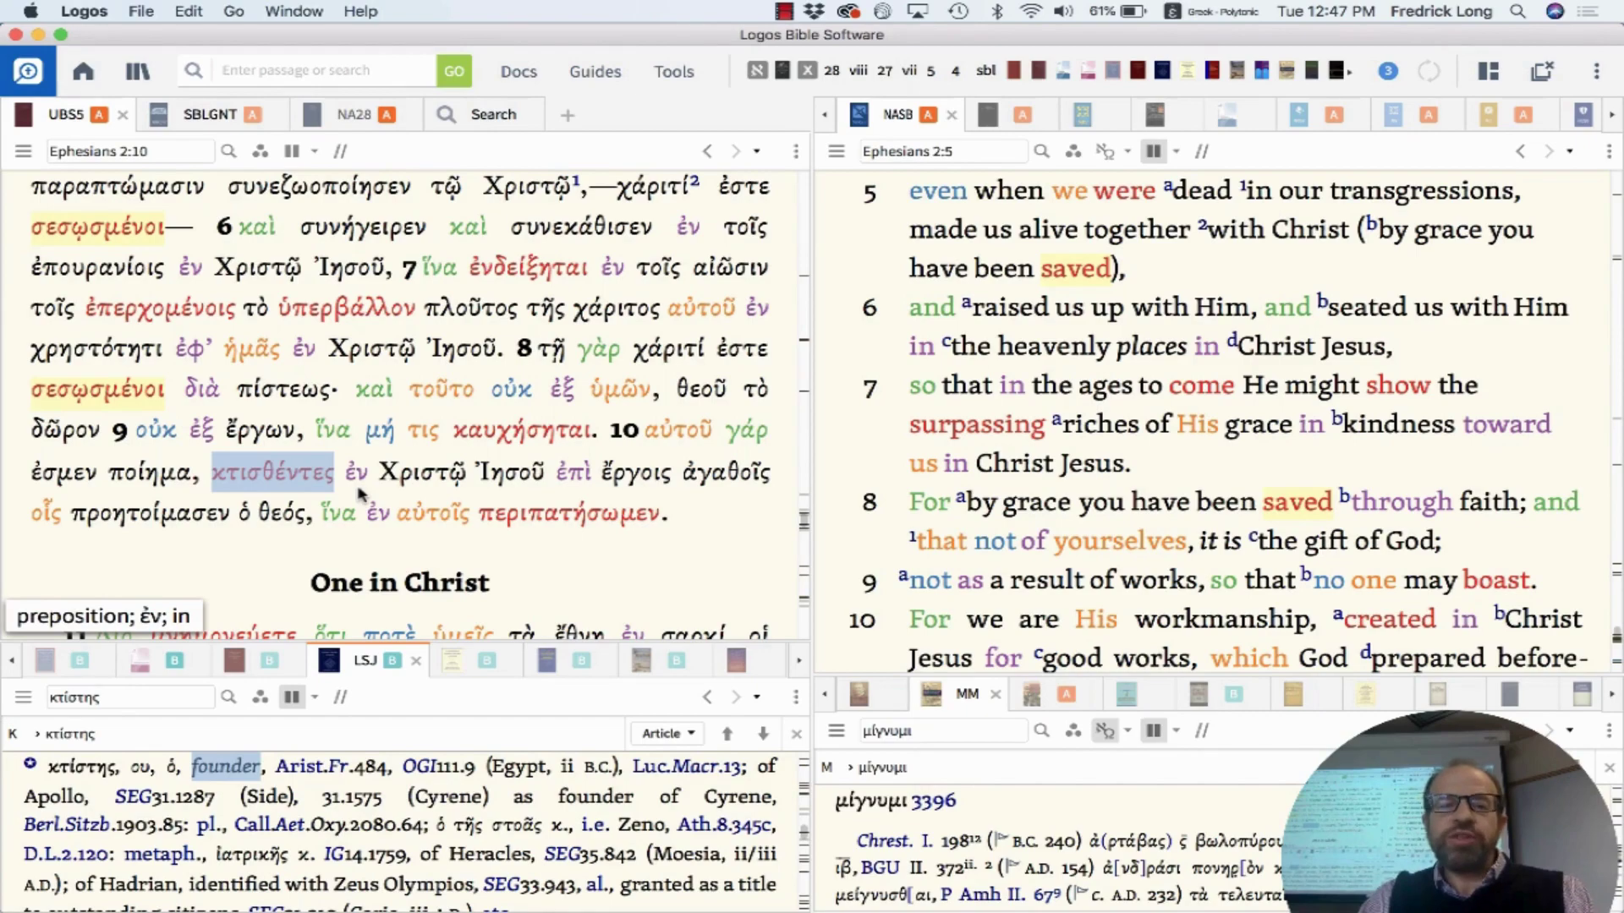
mouse_move(332, 897)
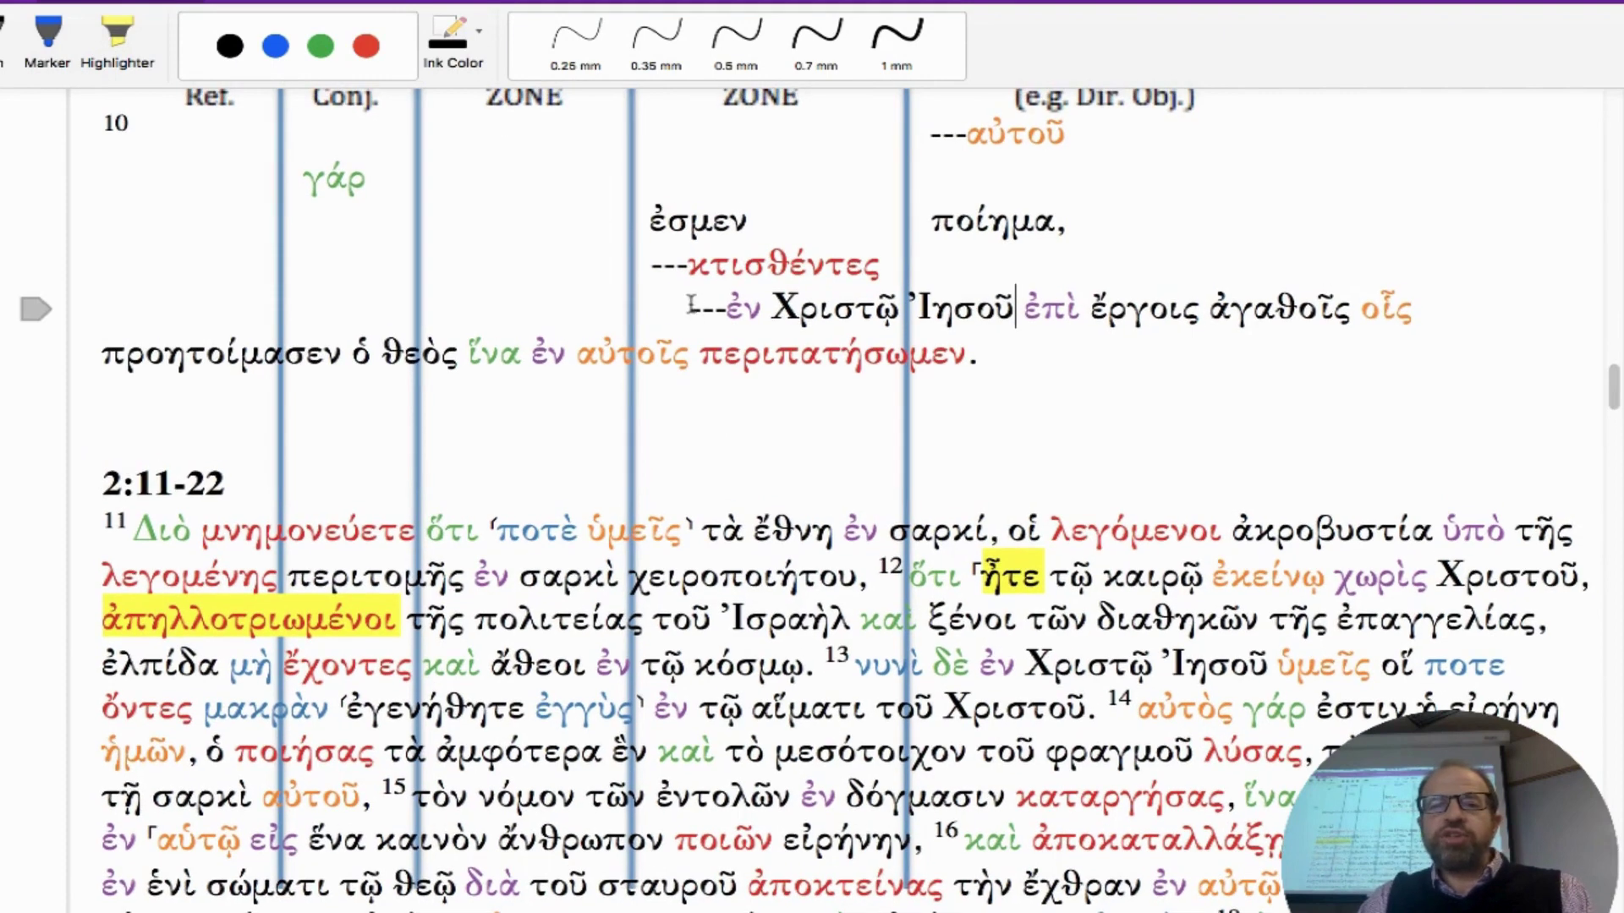
Step: Delete the extra space before ποίημα on the ἐν Χριστῷ line
left_click(691, 306)
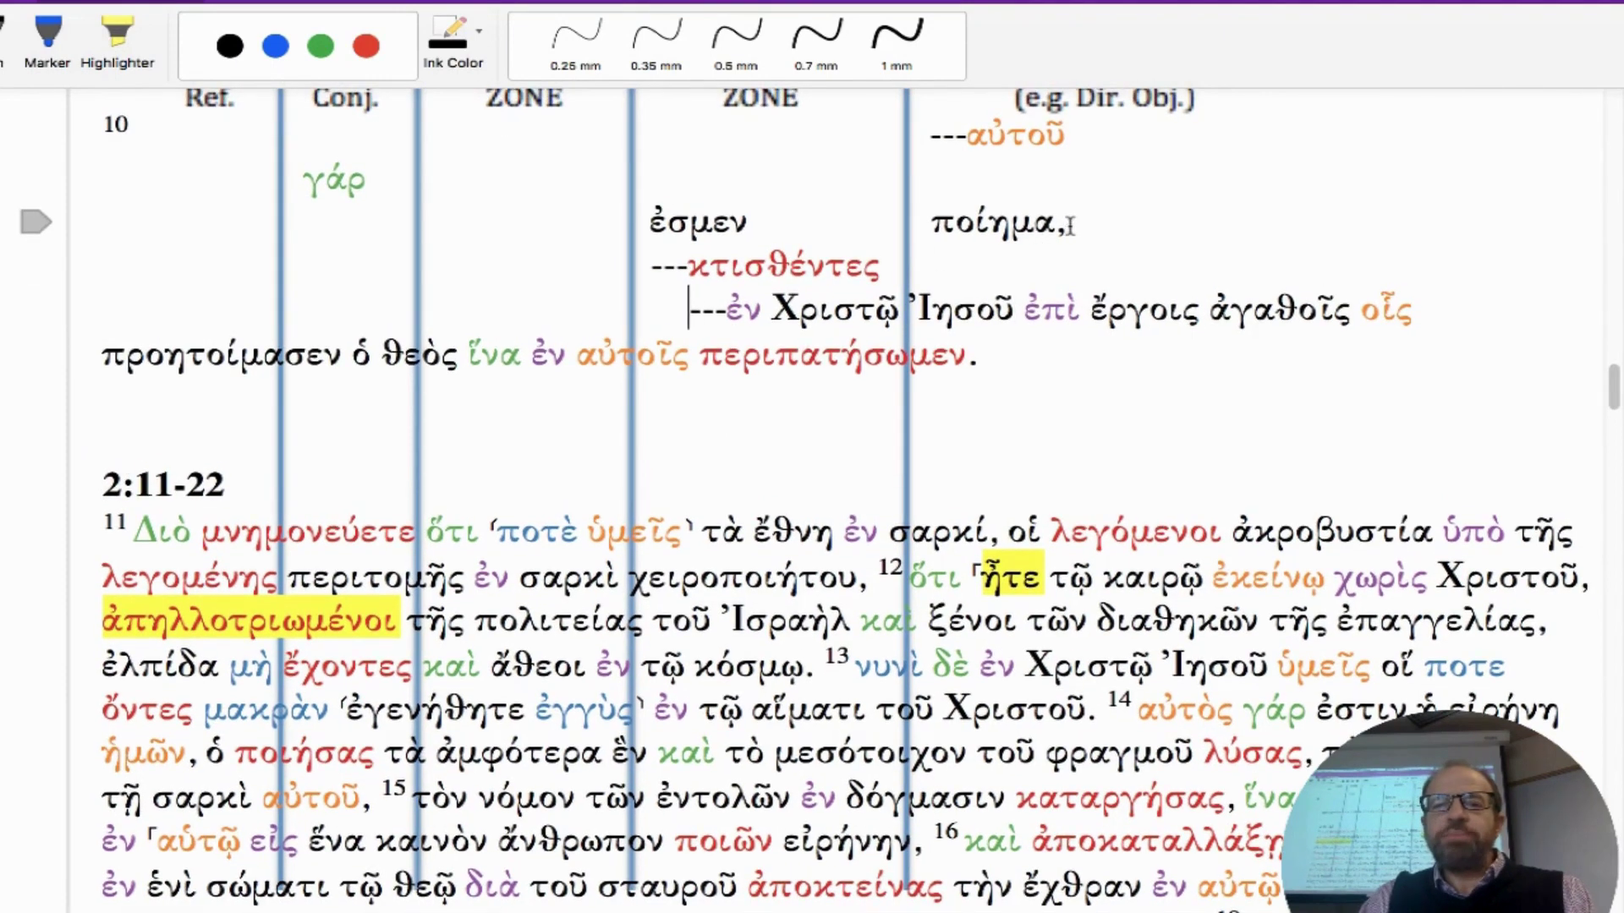
left_click_drag(1071, 226, 935, 233)
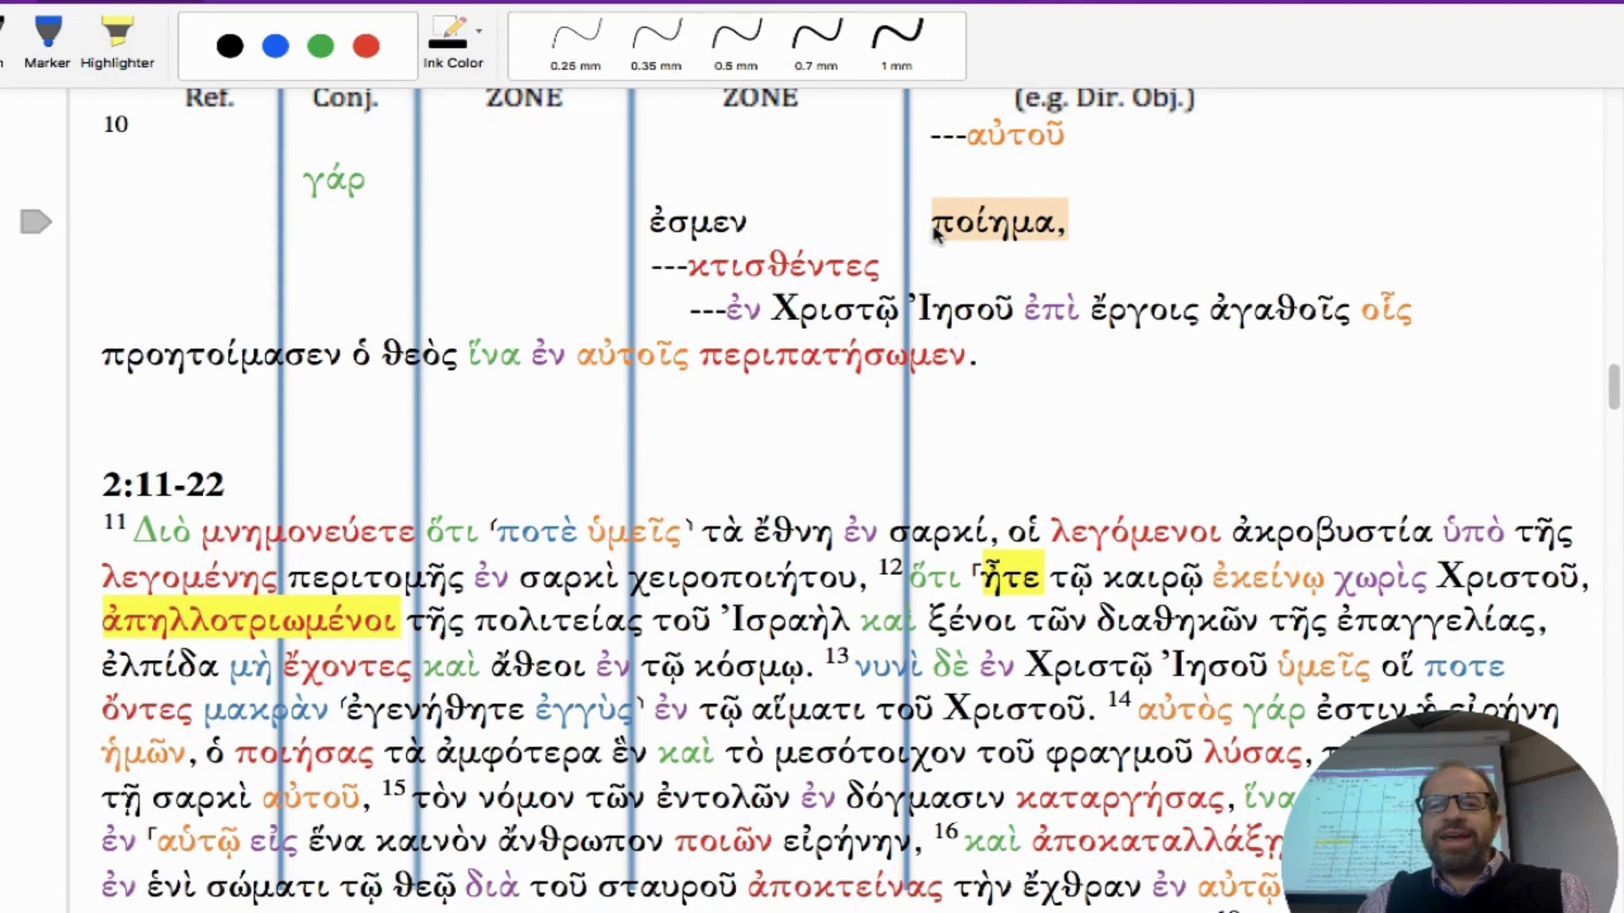
left_click(934, 234)
key("Delete")
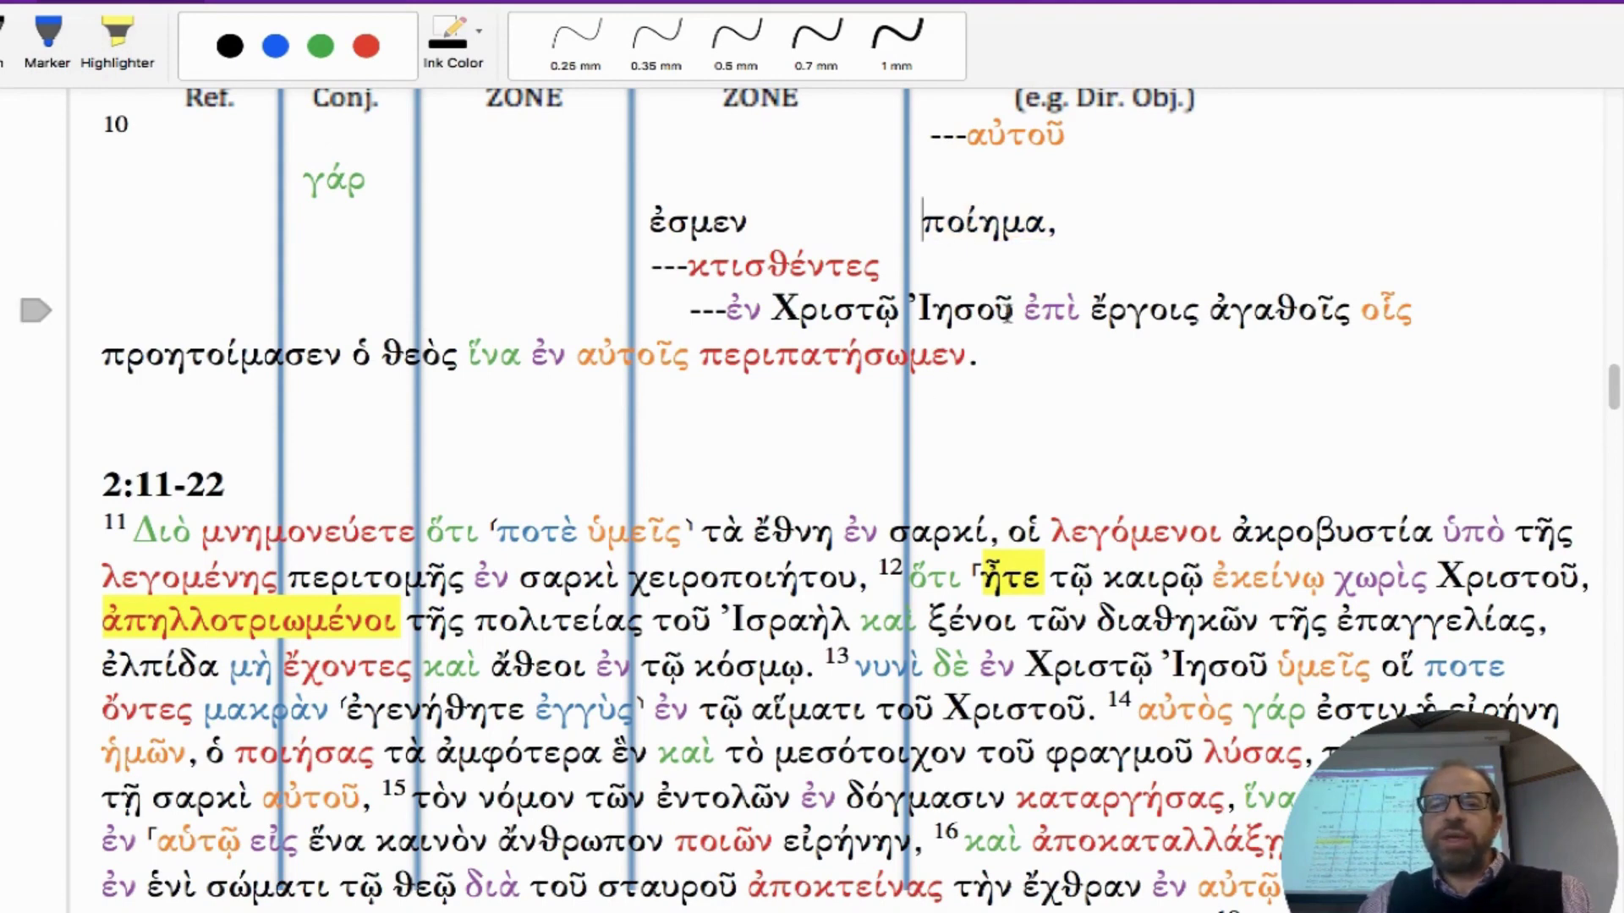
Step: Break ---ἐπὶ ἔργοις ἀγαθοῖς onto its own indented line and start οἷς on a new line
key("Return")
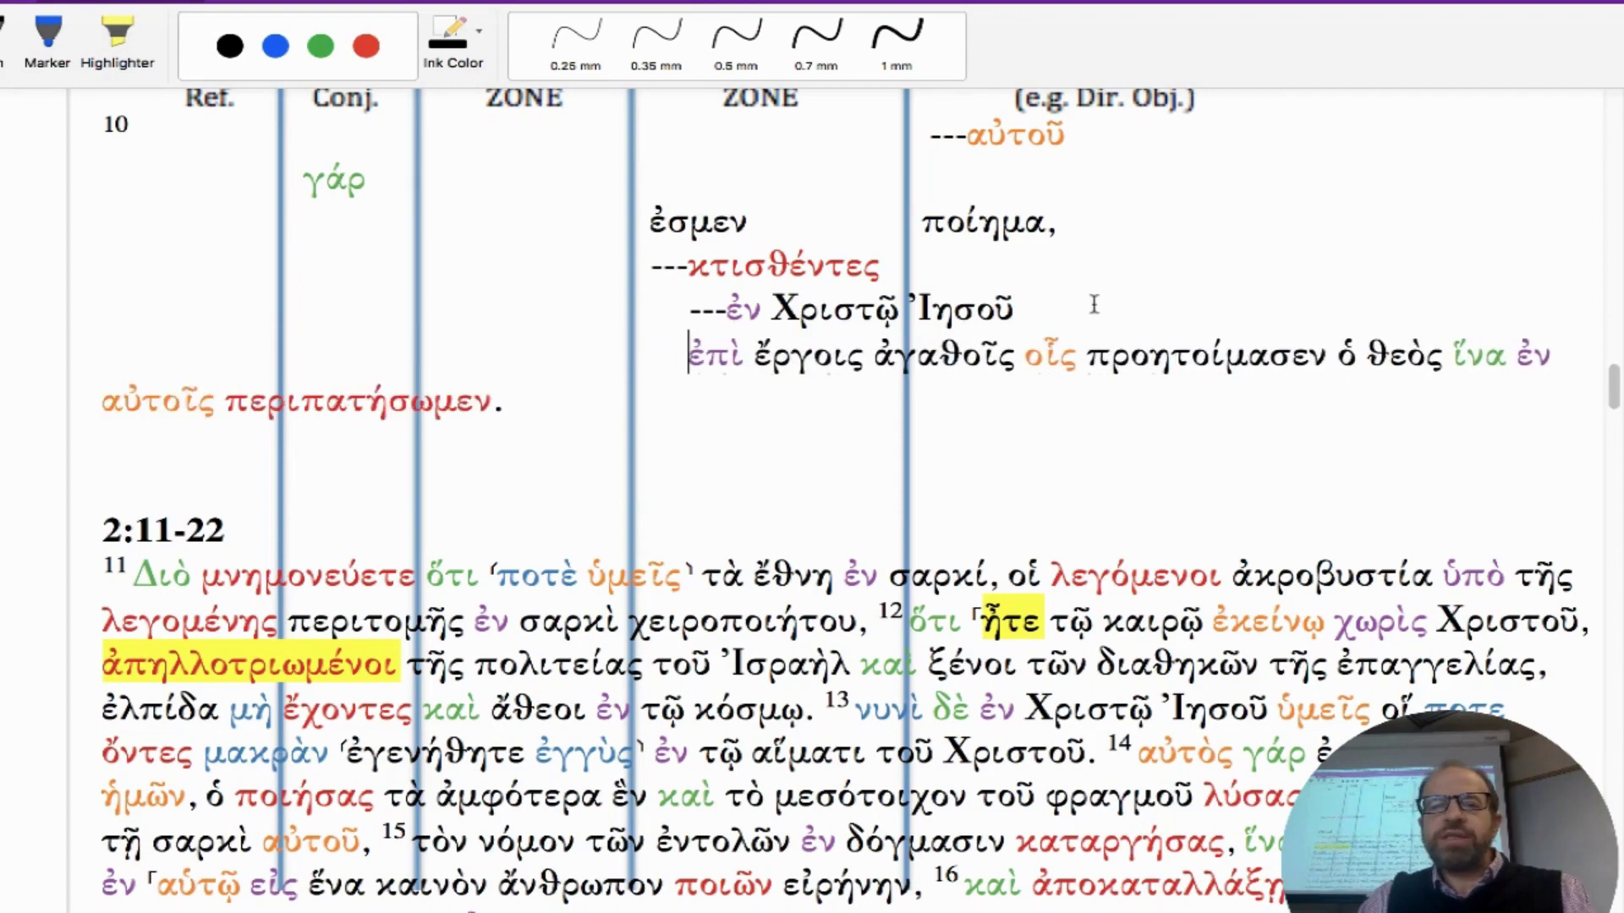
key("BackSpace")
key("BackSpace")
key("BackSpace")
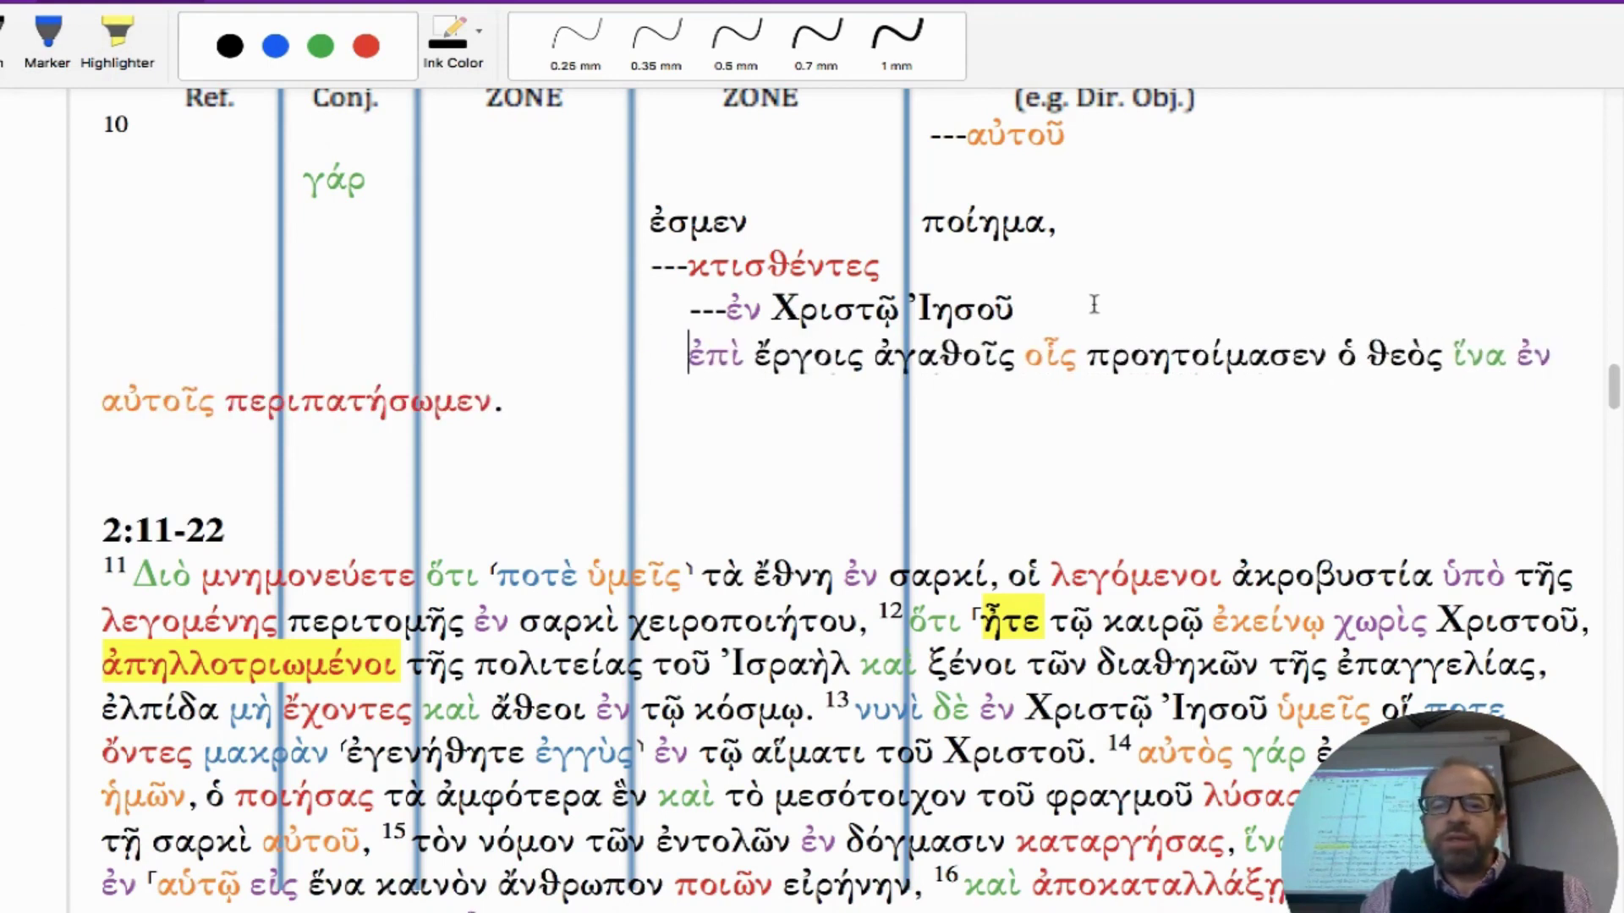
type("---")
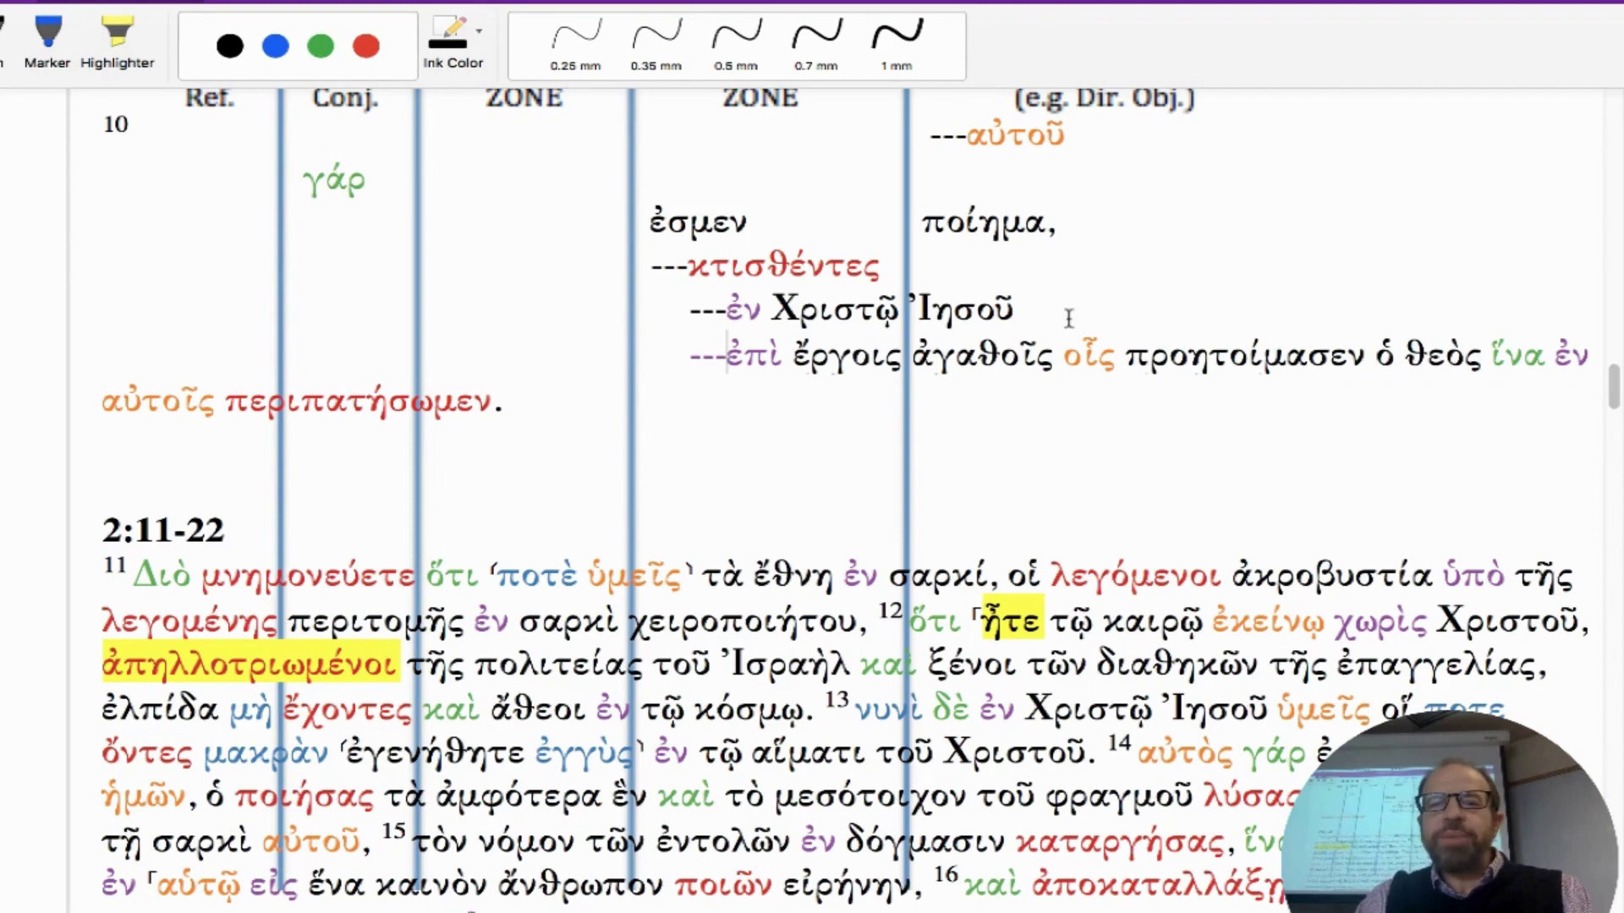
left_click_drag(725, 310, 682, 312)
left_click(724, 357)
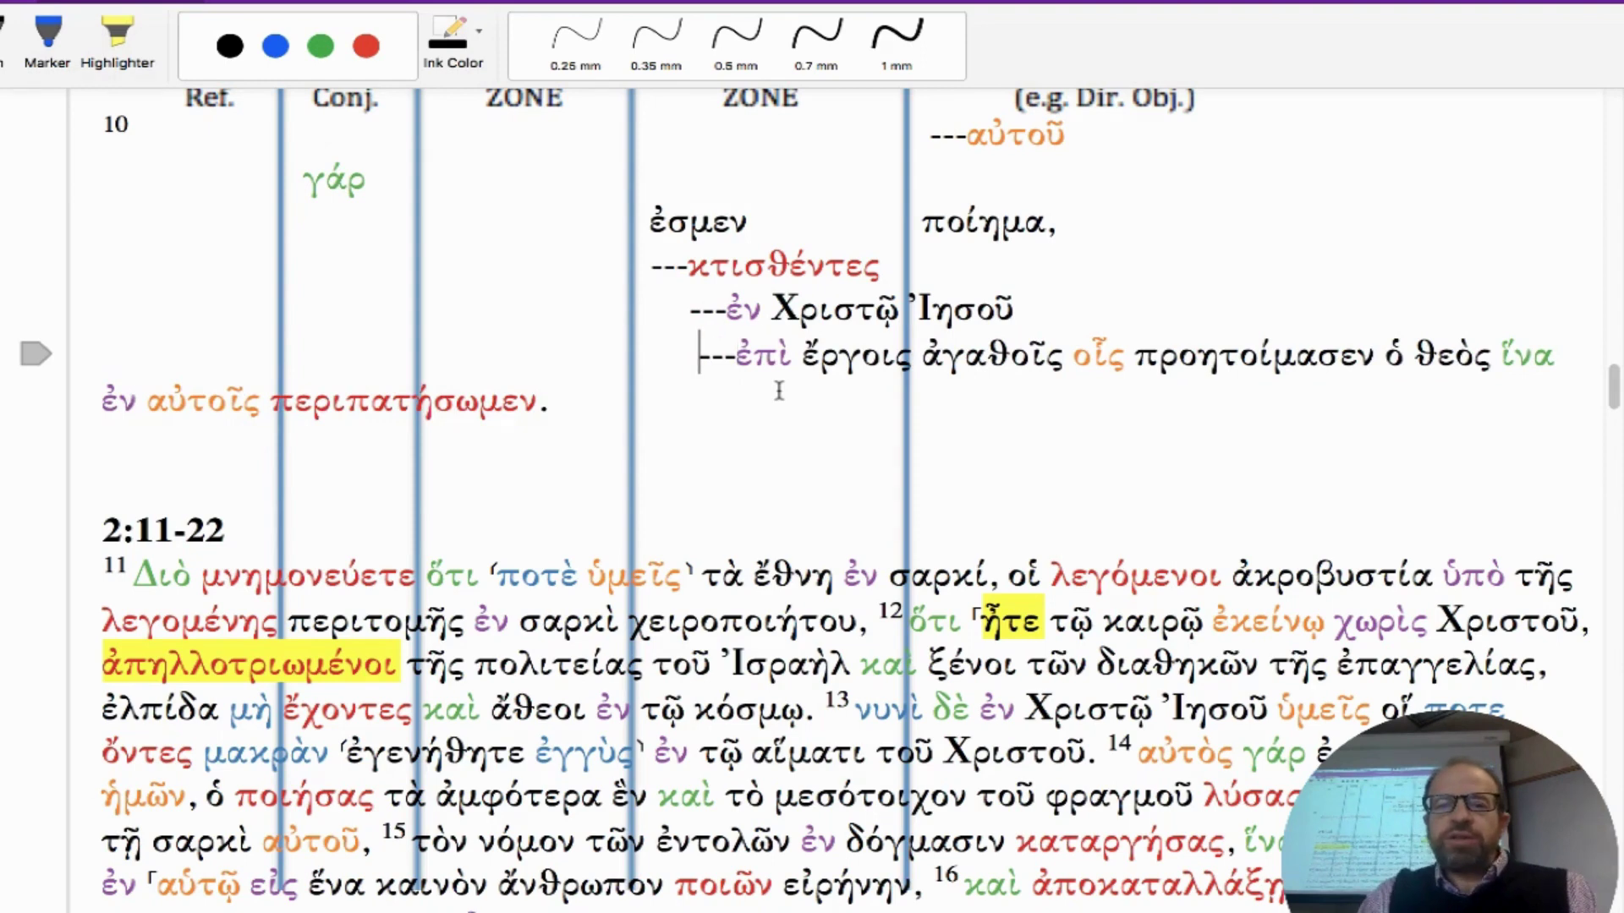
key("BackSpace")
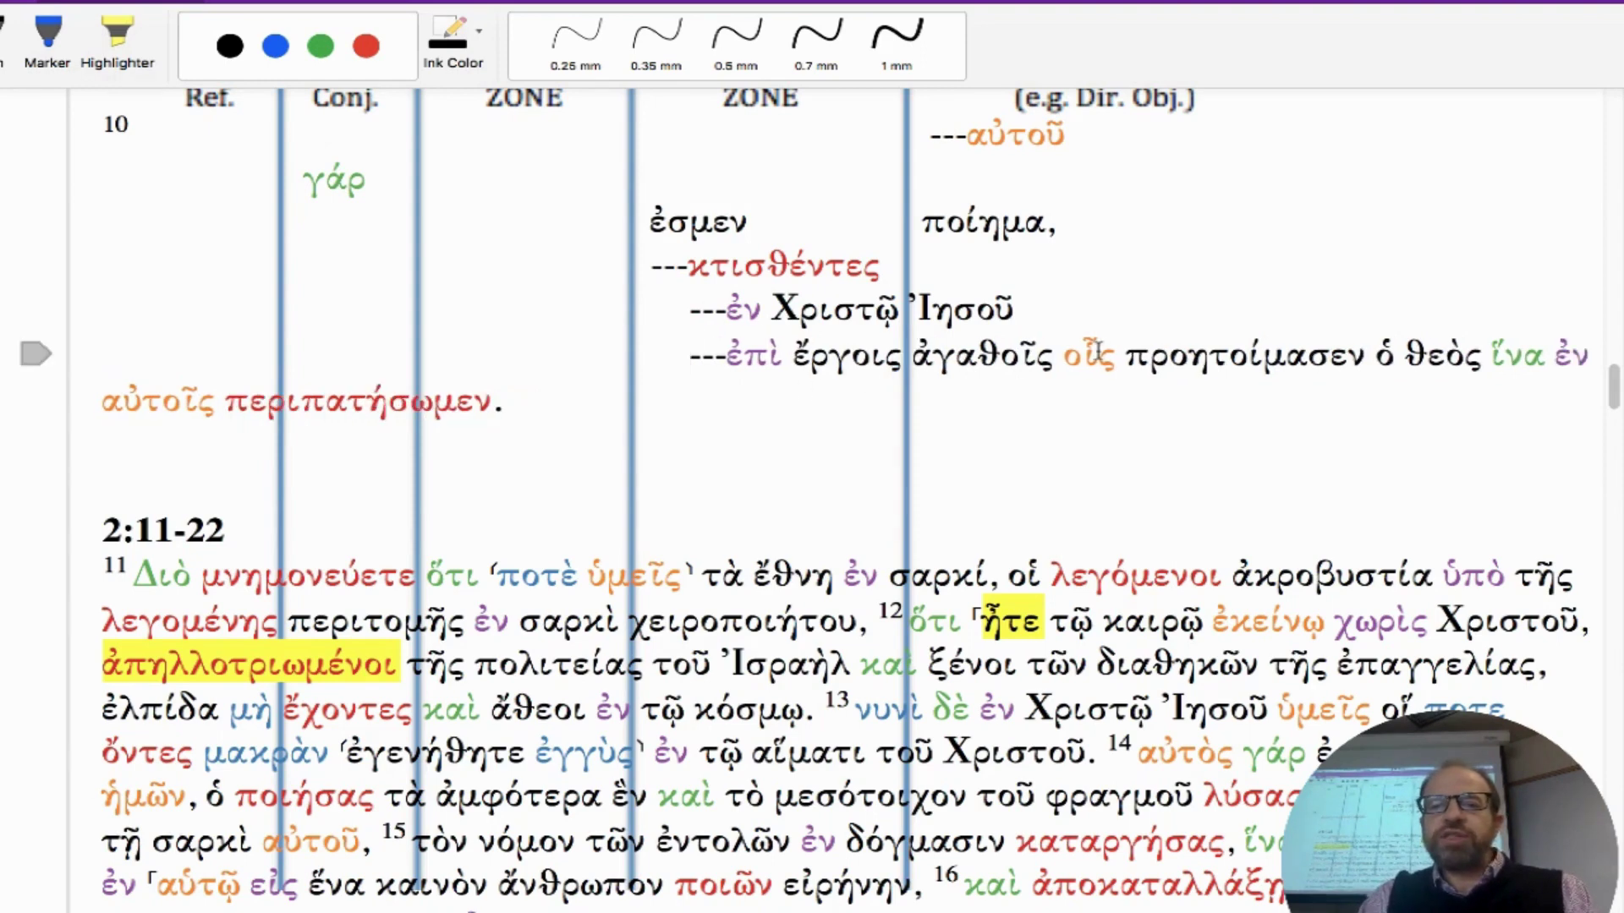
left_click(1062, 355)
key("Return")
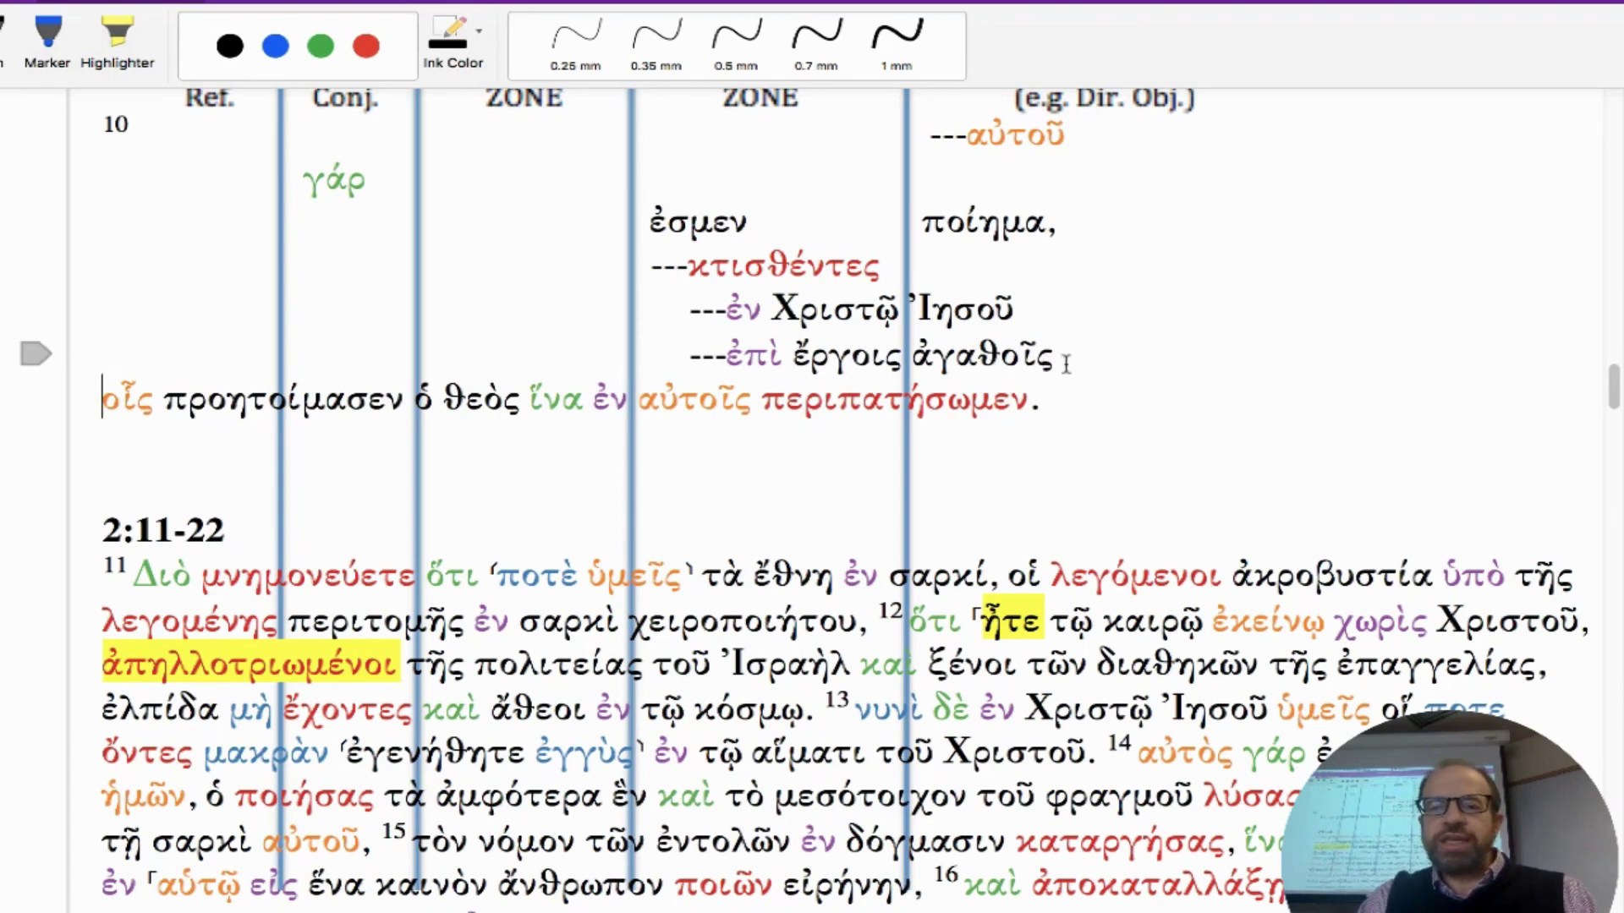
left_click_drag(1059, 357, 691, 362)
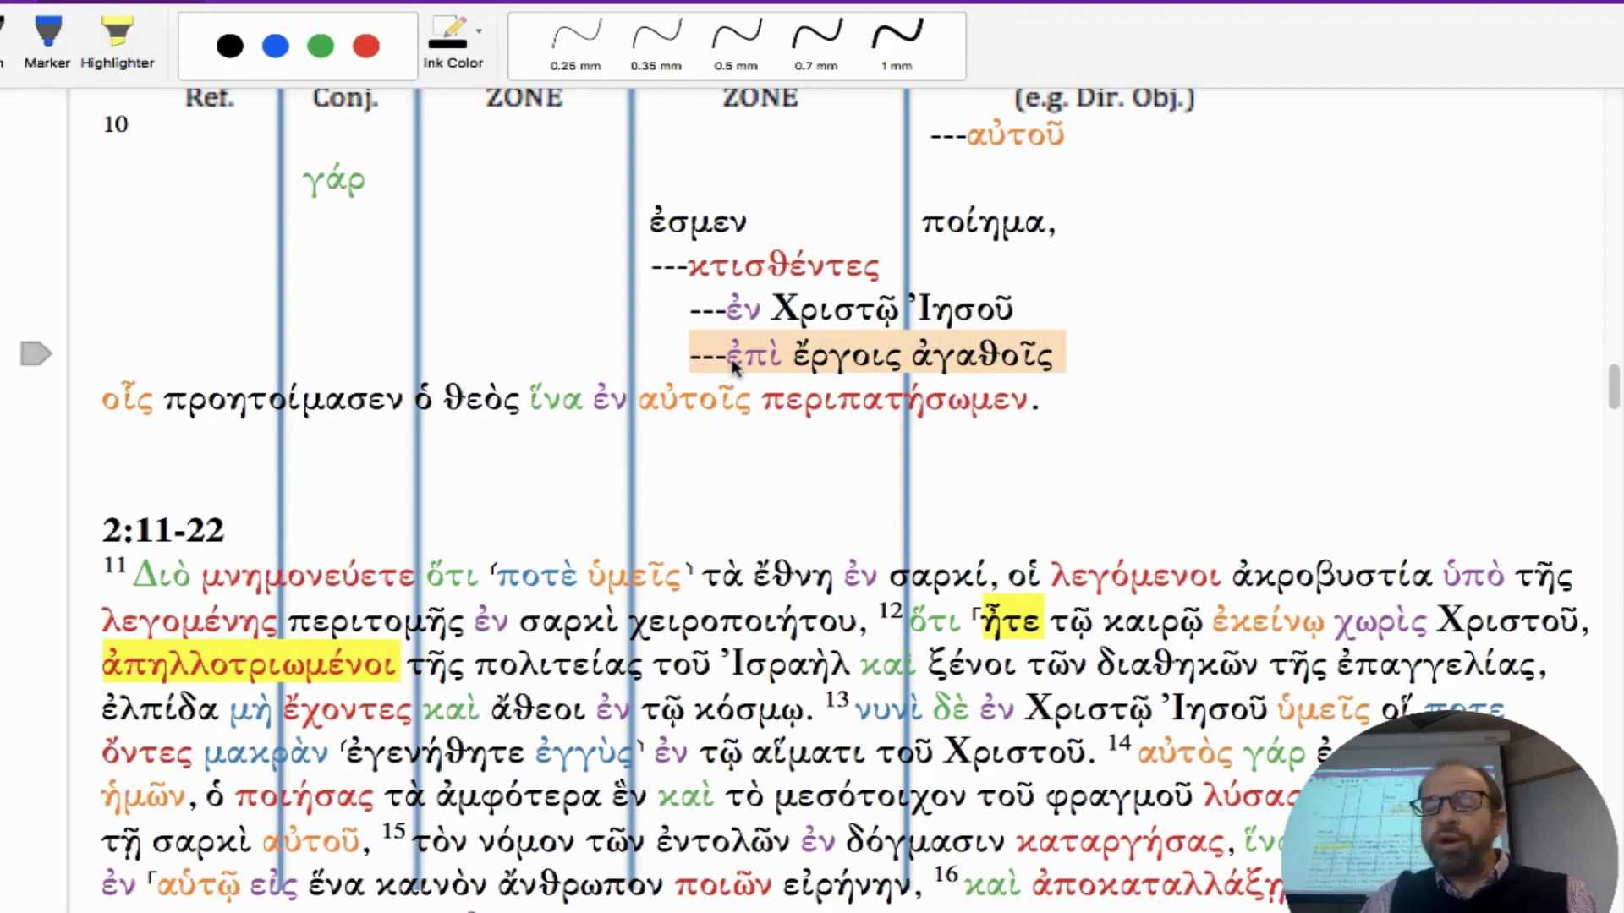
left_click(732, 365)
left_click_drag(788, 357, 700, 356)
left_click(767, 356)
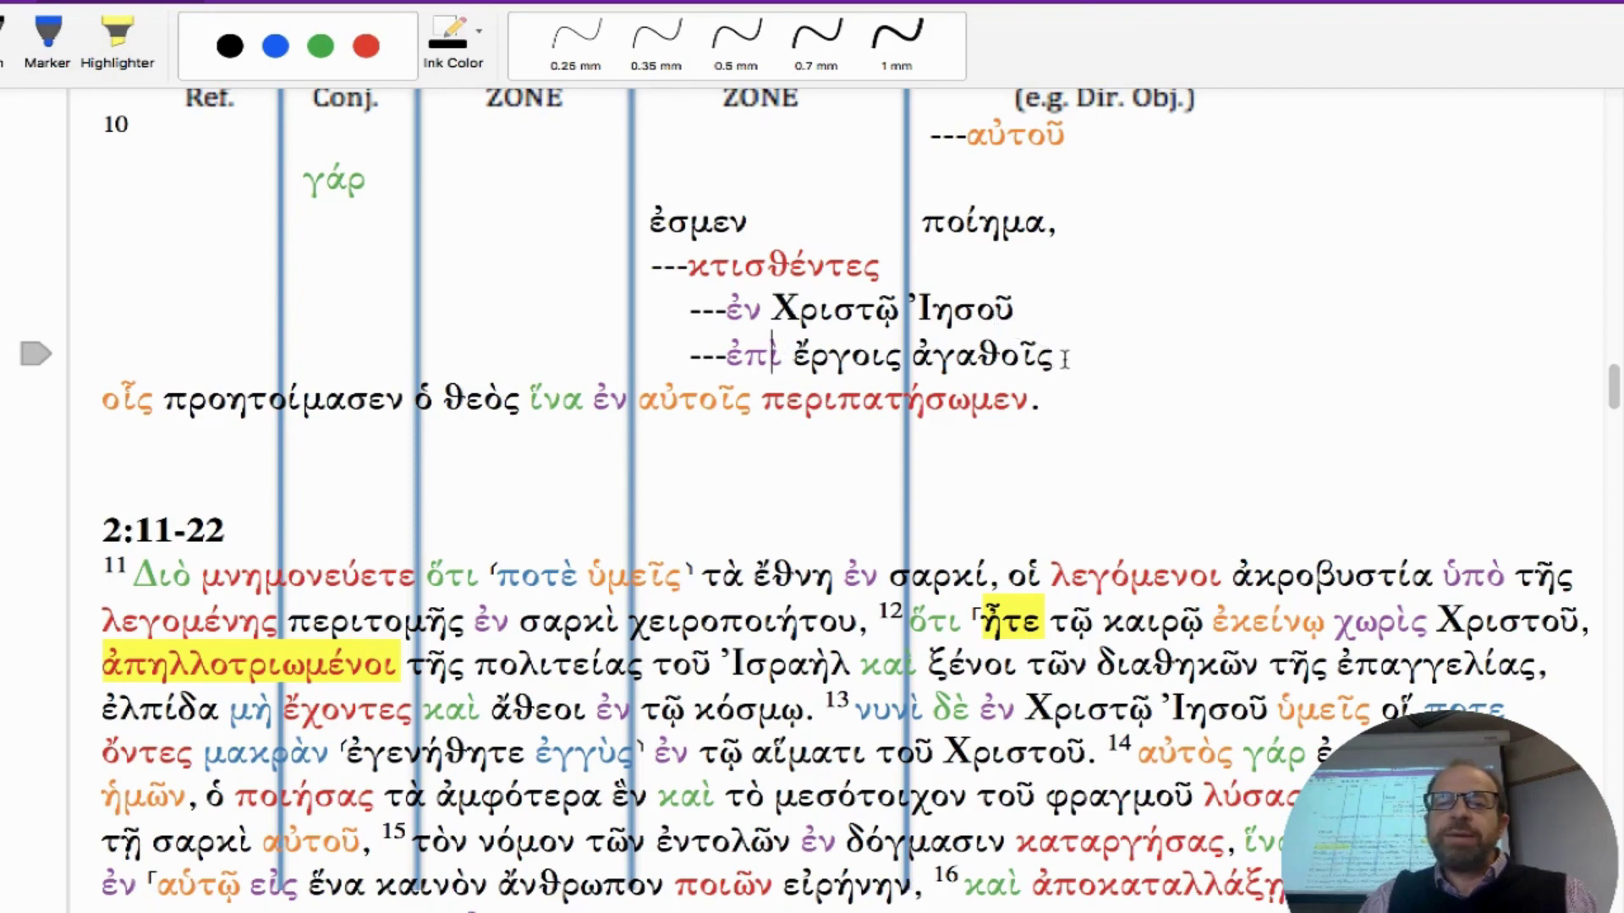
left_click_drag(1051, 357, 690, 352)
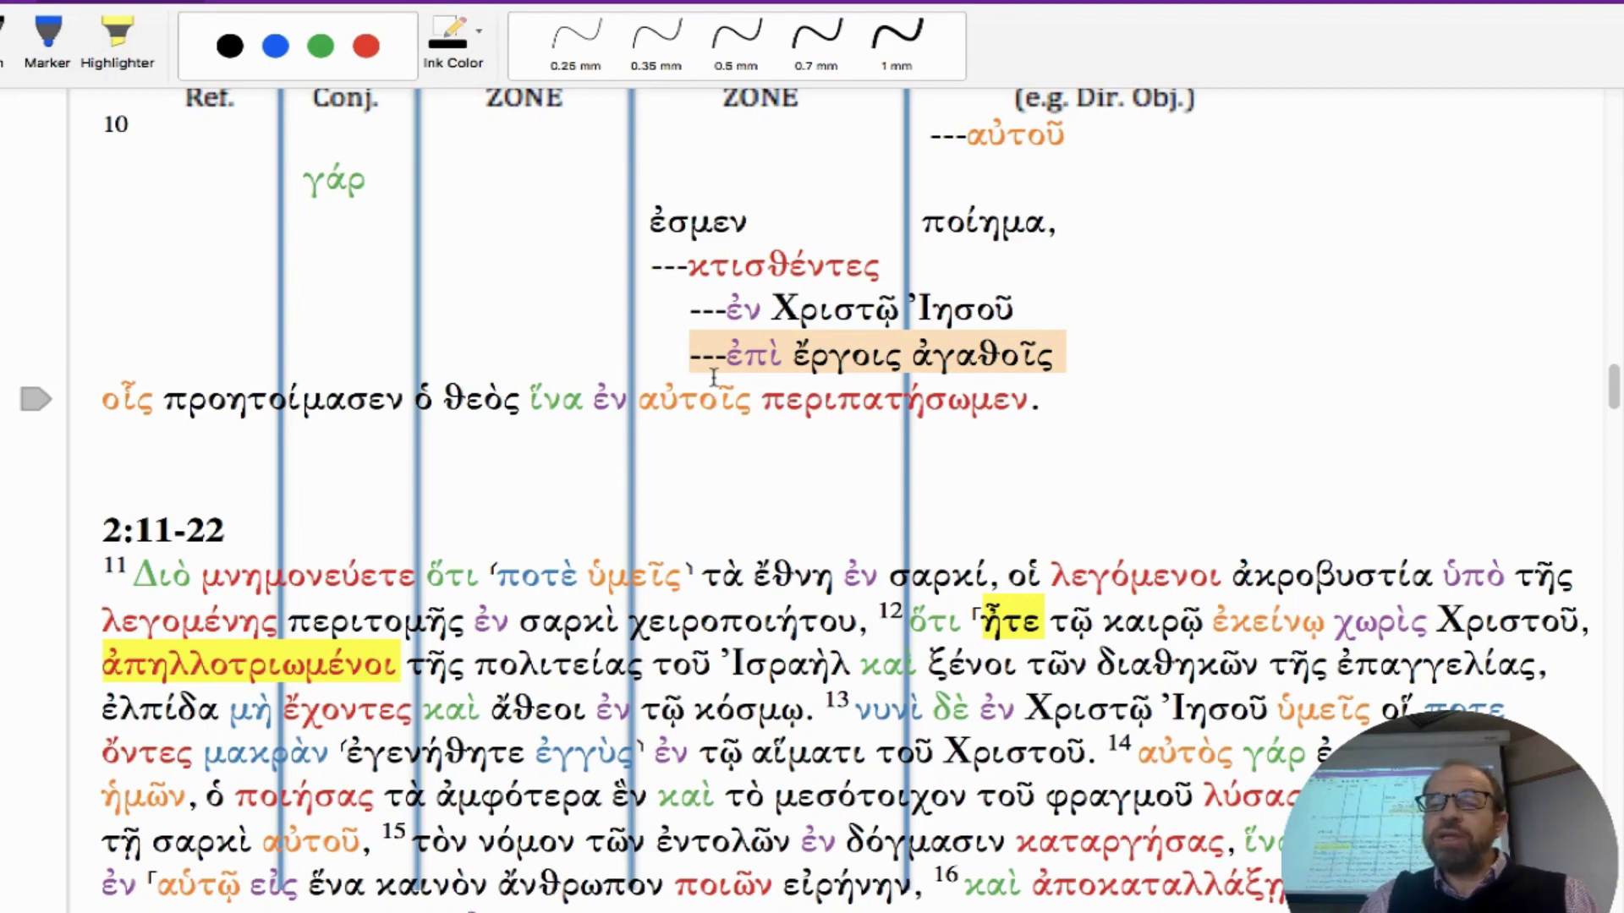
left_click(765, 355)
left_click_drag(785, 351, 689, 353)
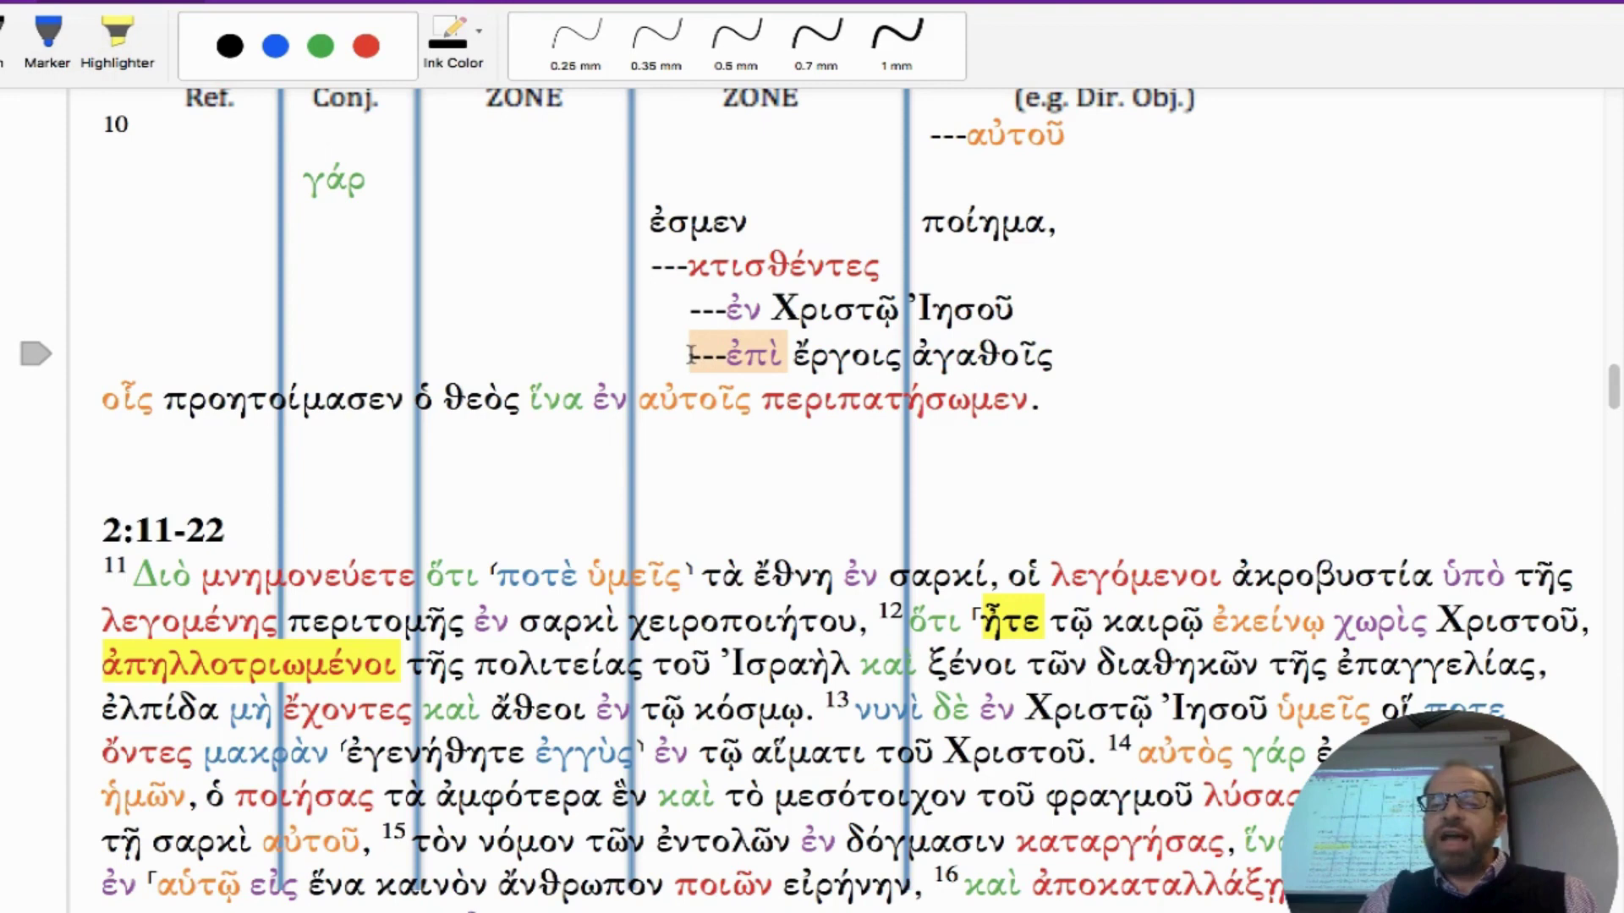
left_click(750, 363)
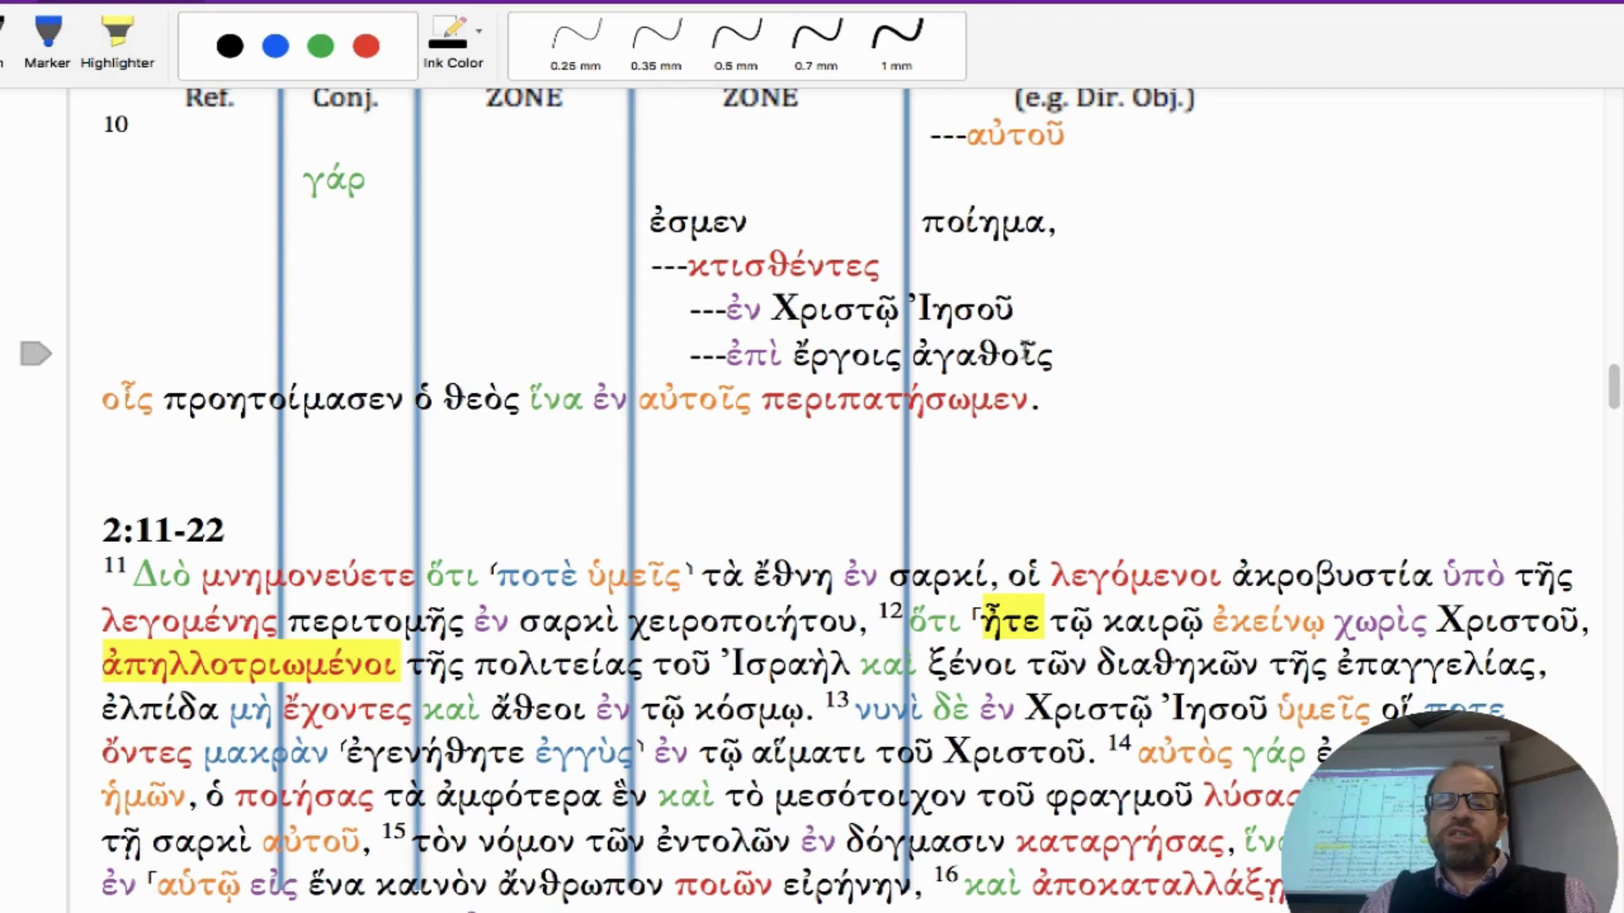
left_click_drag(971, 347, 689, 354)
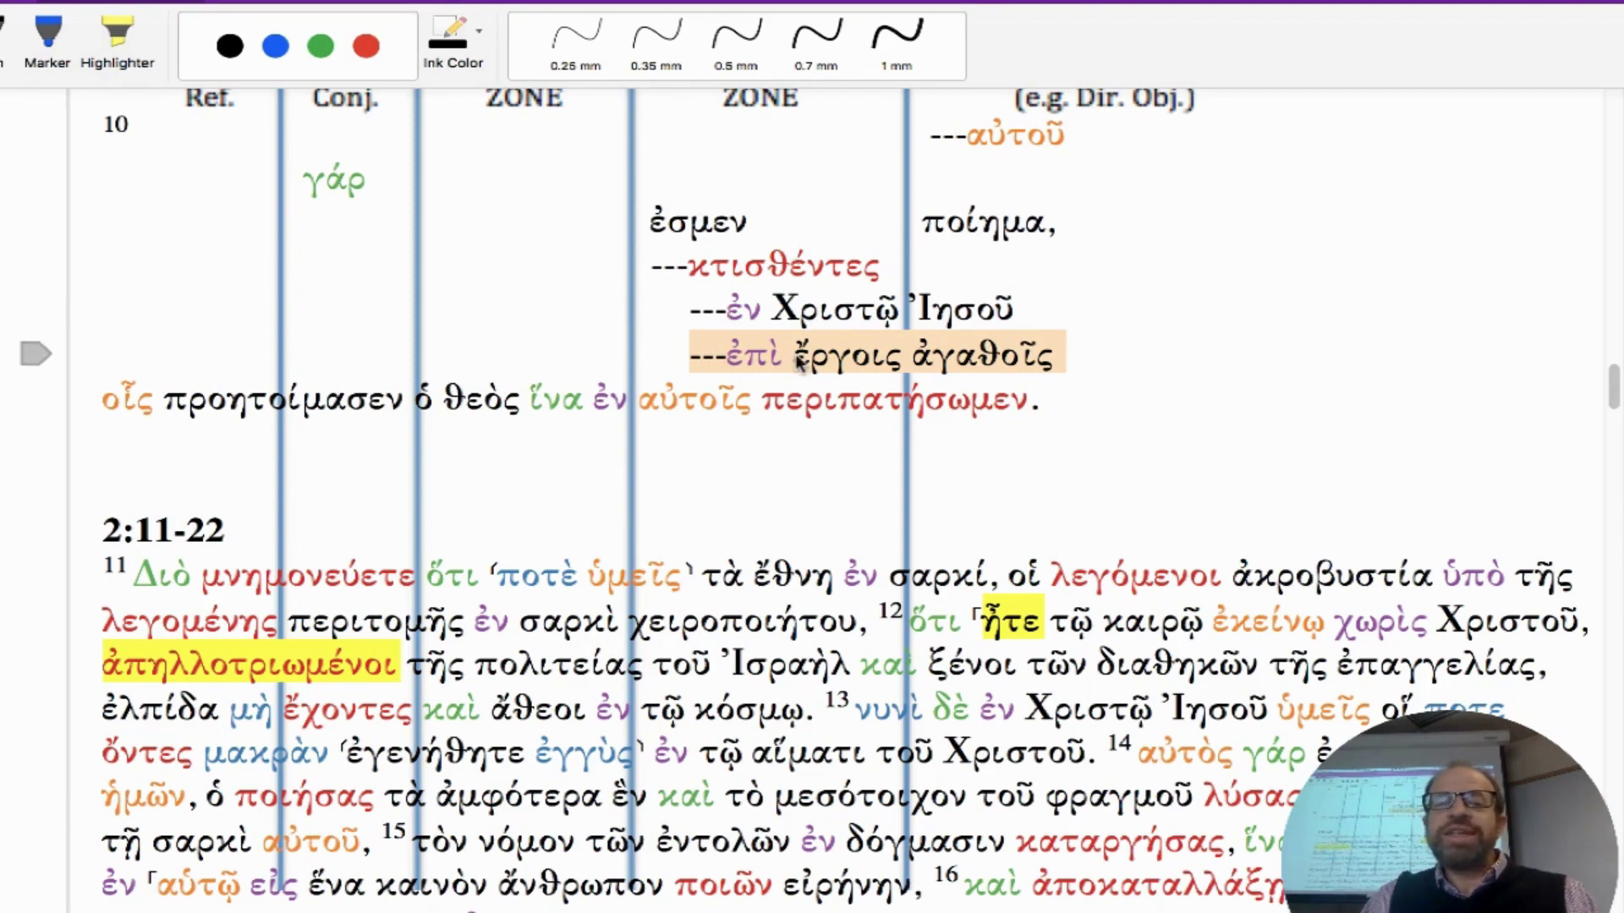
Step: Move προητοίμασεν below οἷς and prefix οἷς with ---
left_click(169, 401)
key("Return")
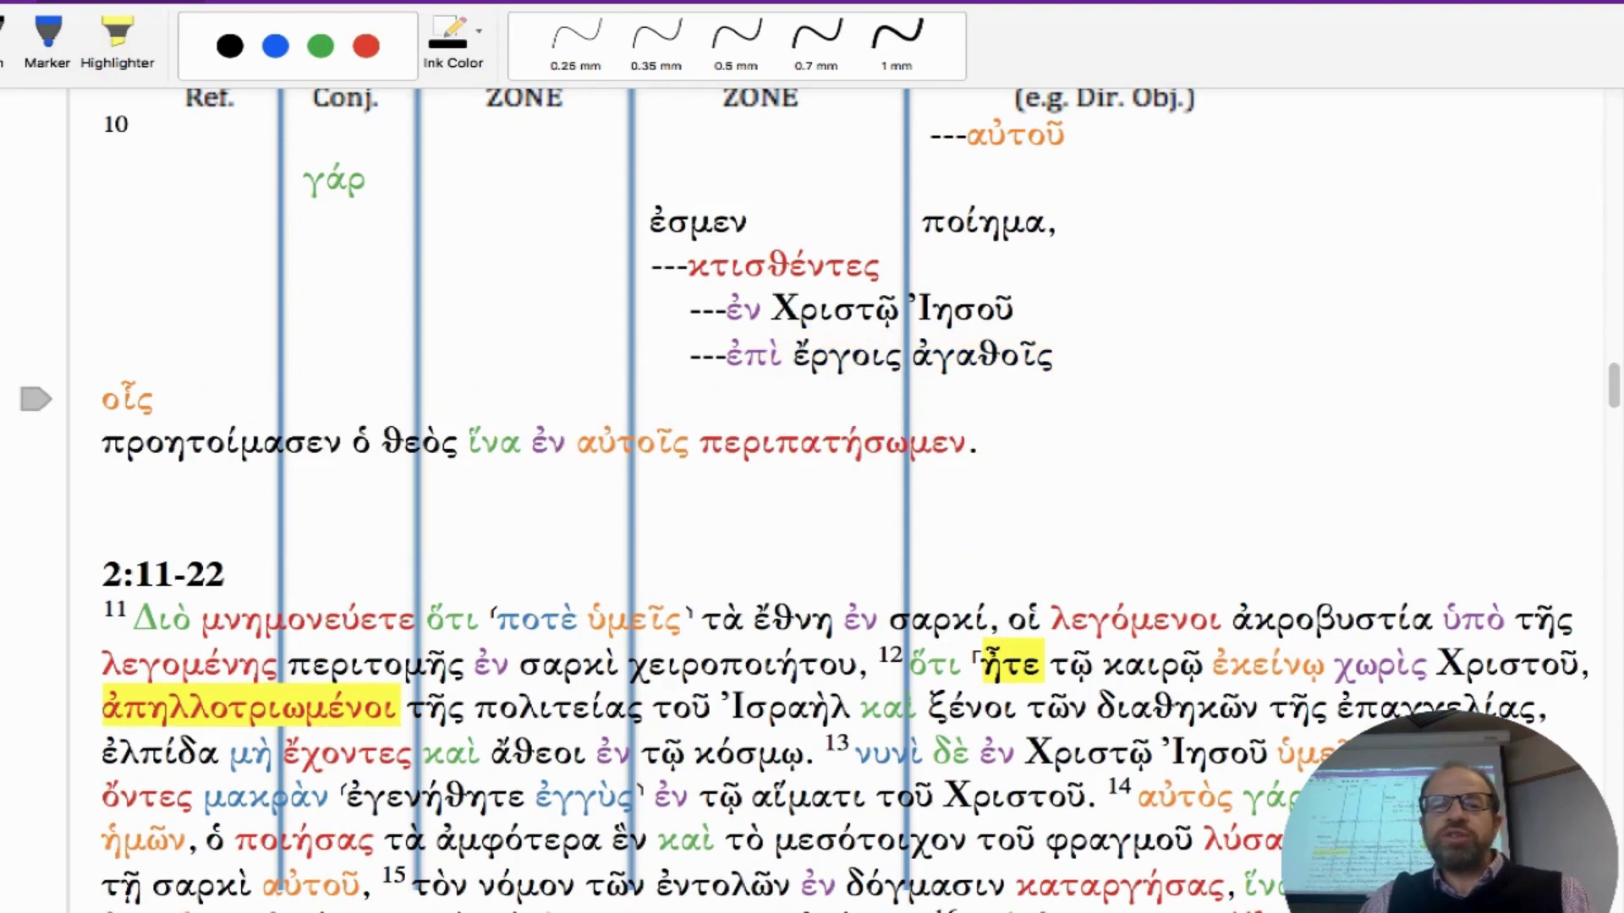
left_click(97, 394)
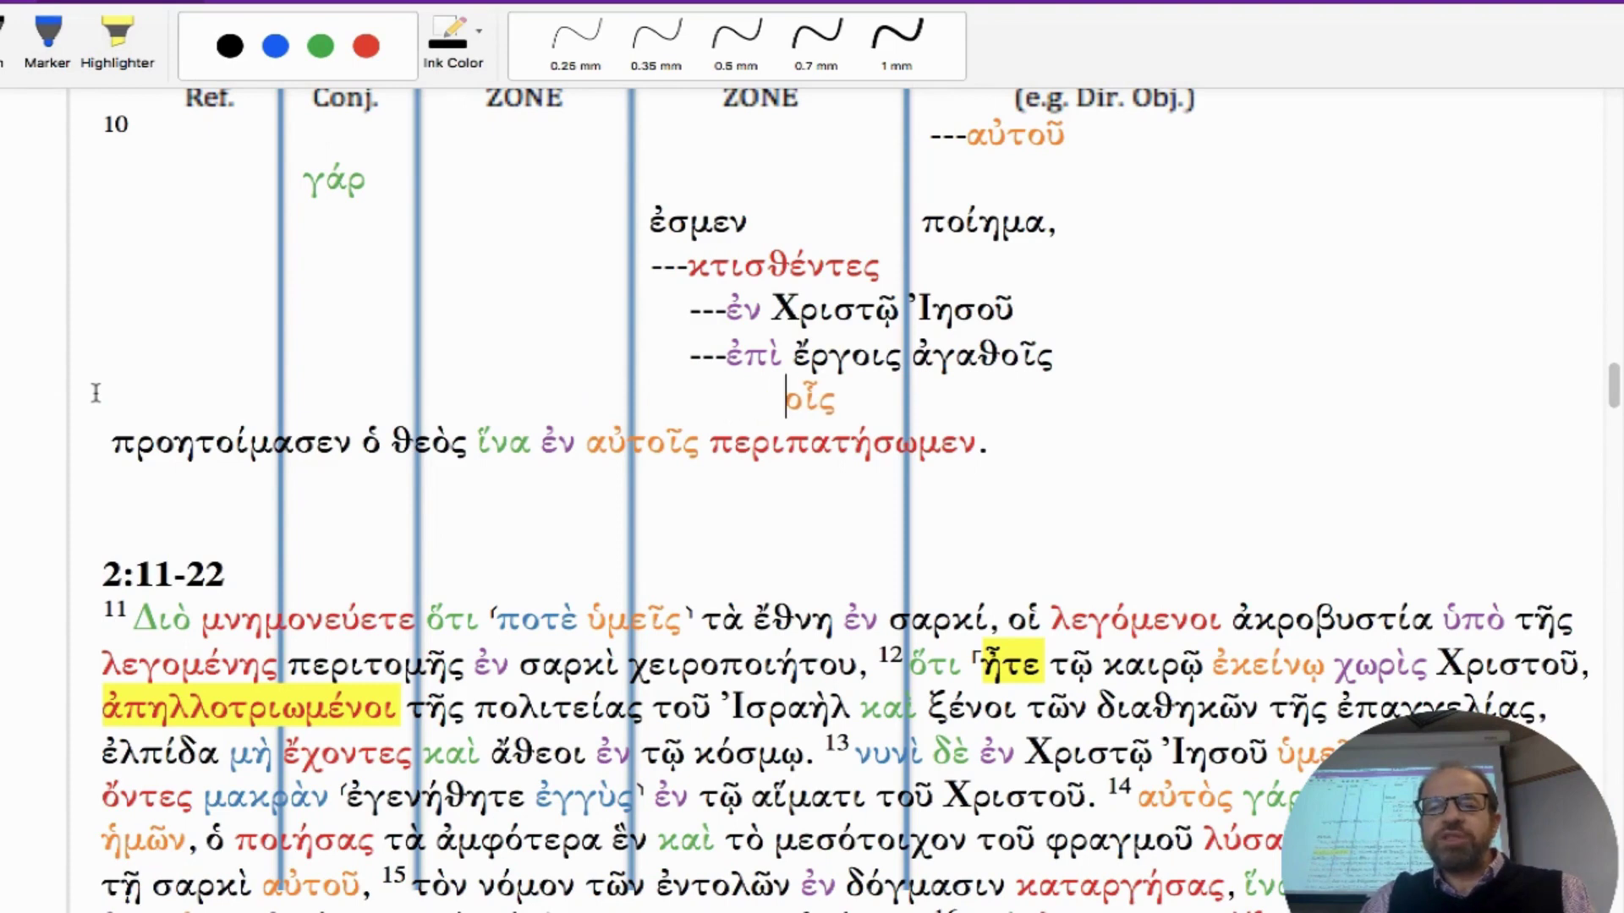
type("---")
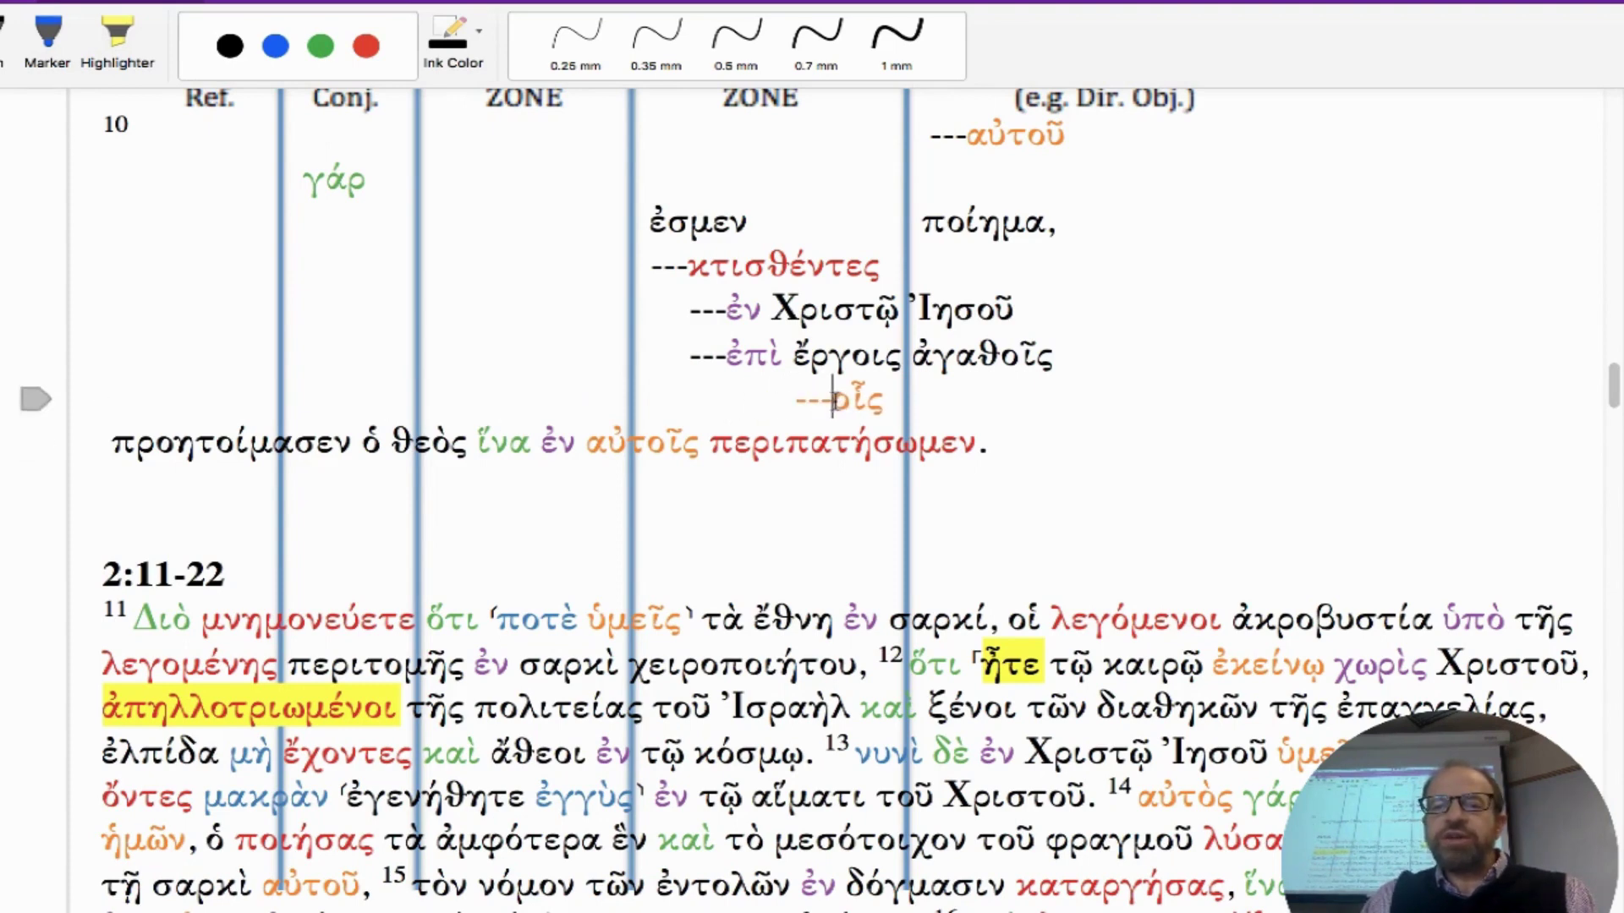
left_click_drag(835, 401, 799, 408)
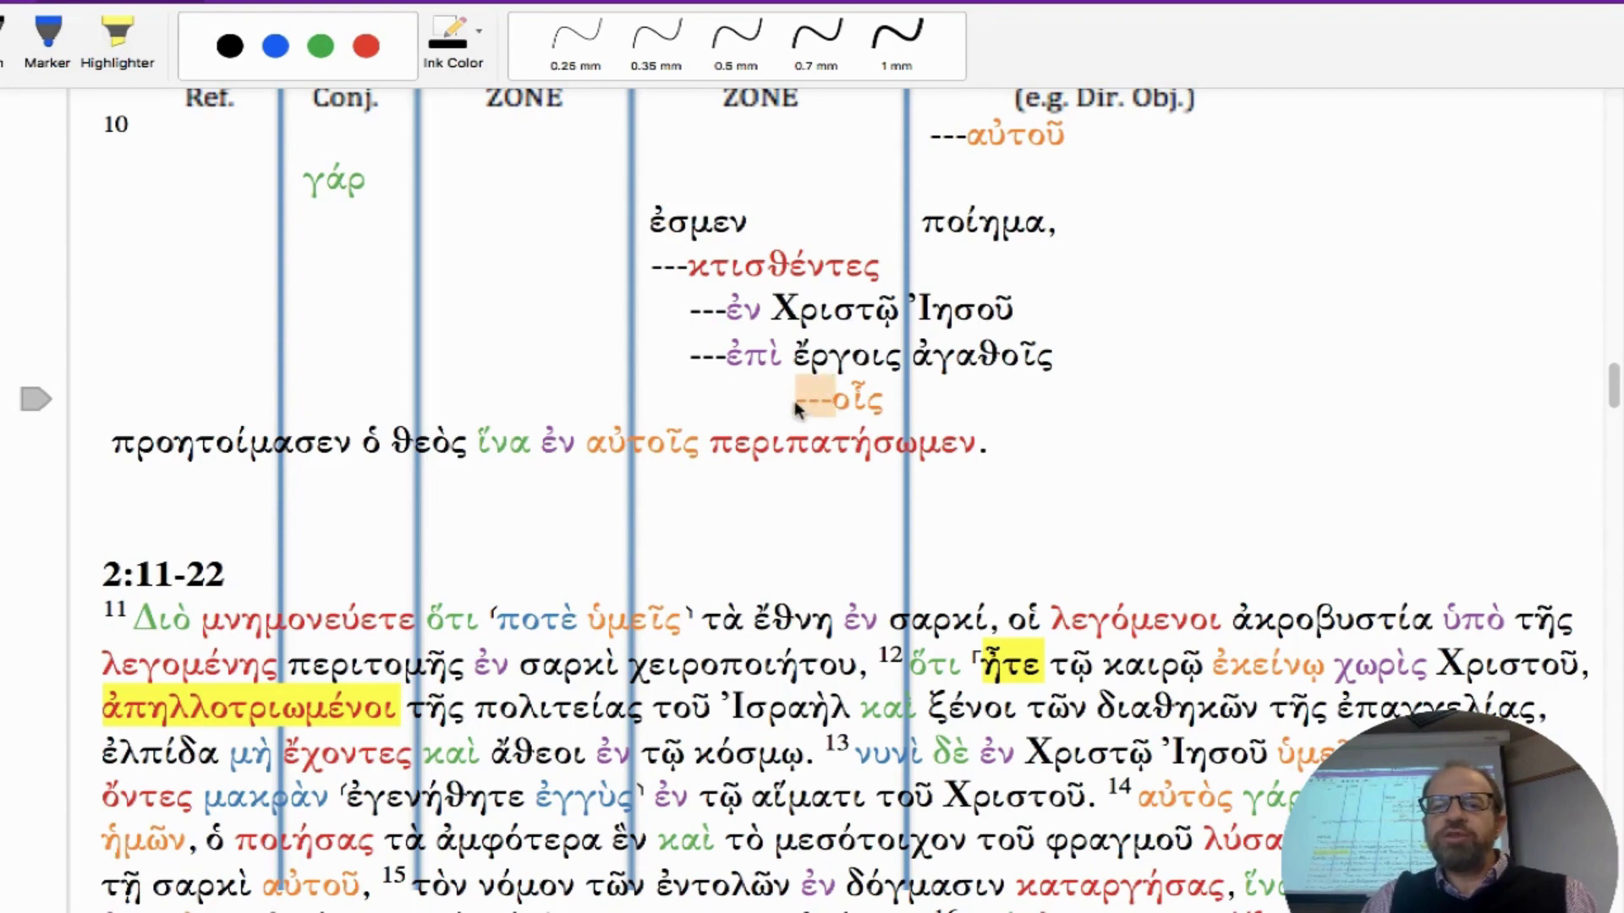
left_click(796, 404)
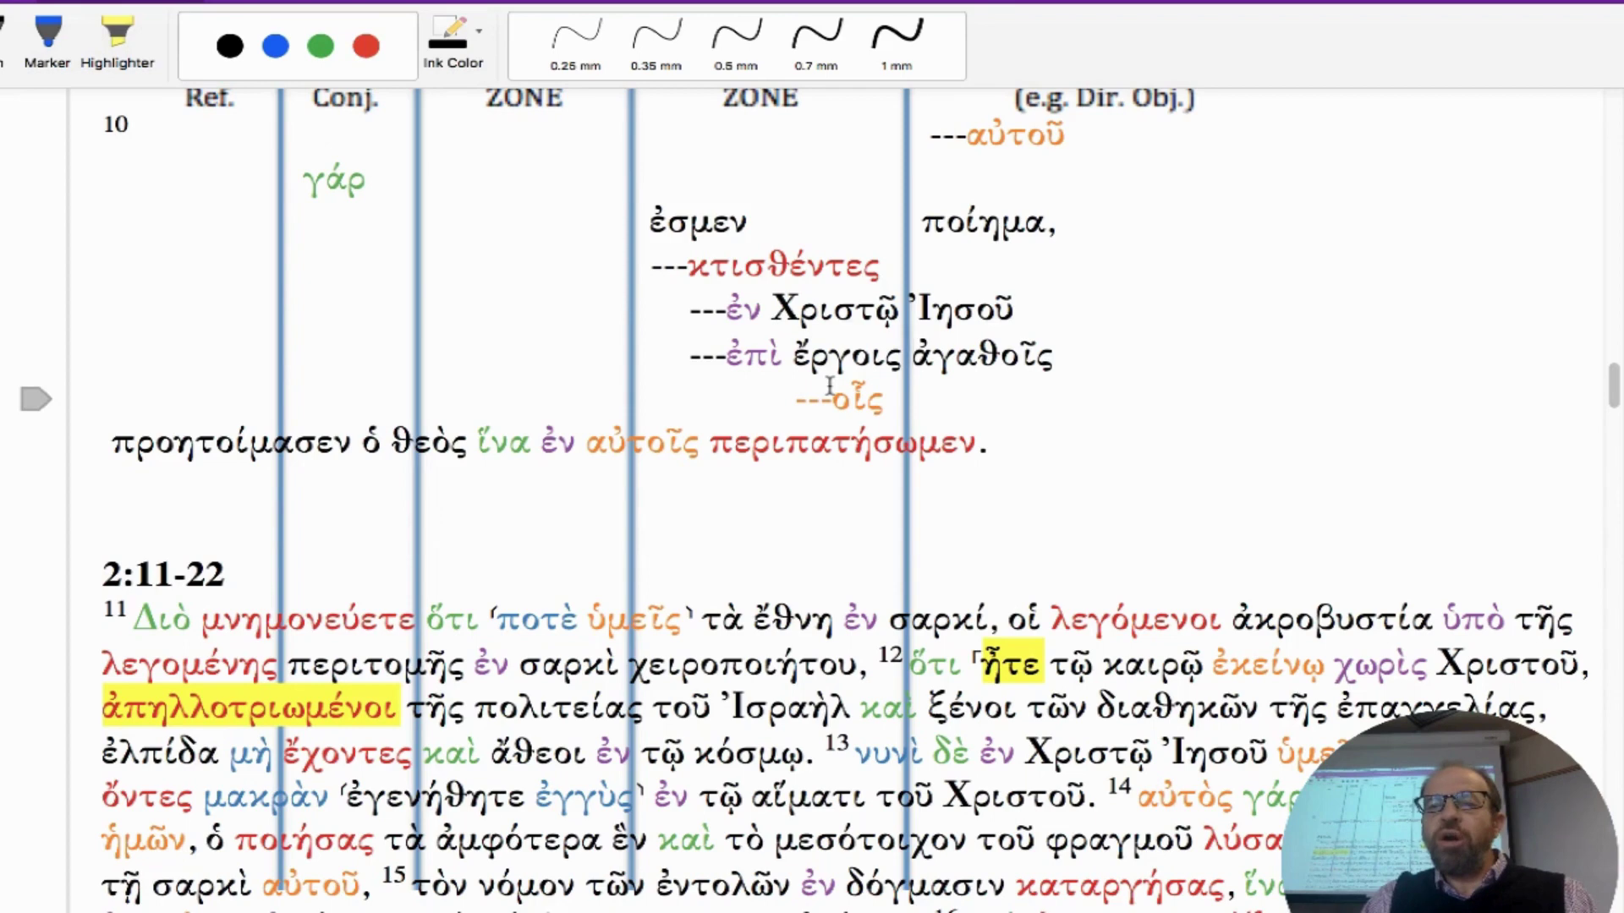
Step: Put ἀγαθοῖς on its own line, indented with the ἐπὶ line's spacing and prefixed with ---
left_click(912, 355)
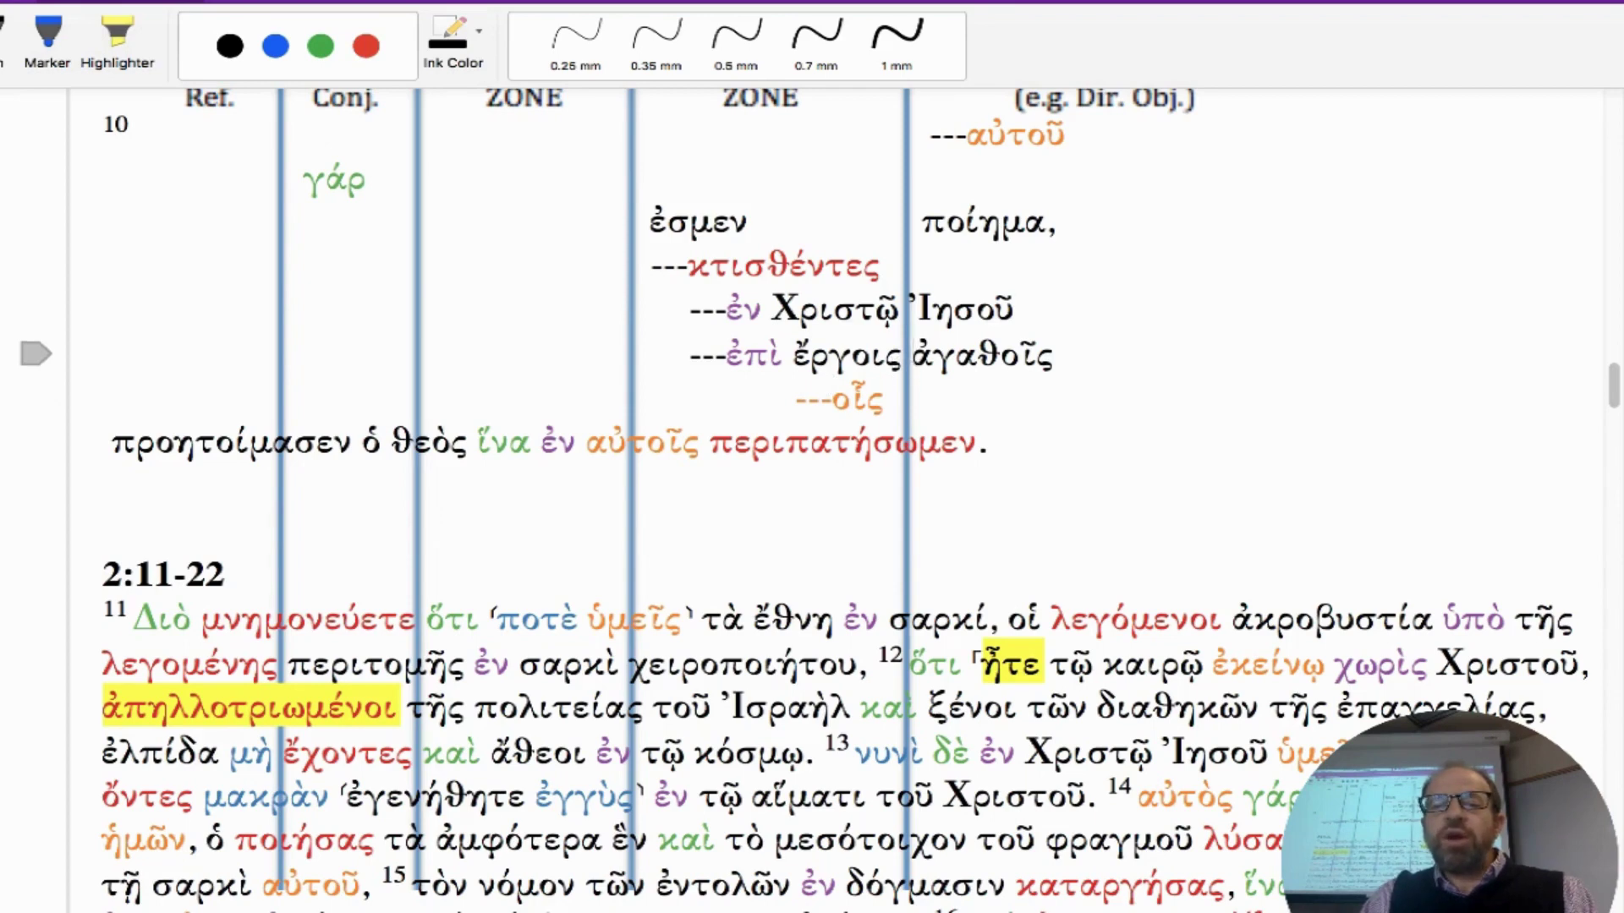
key("Return")
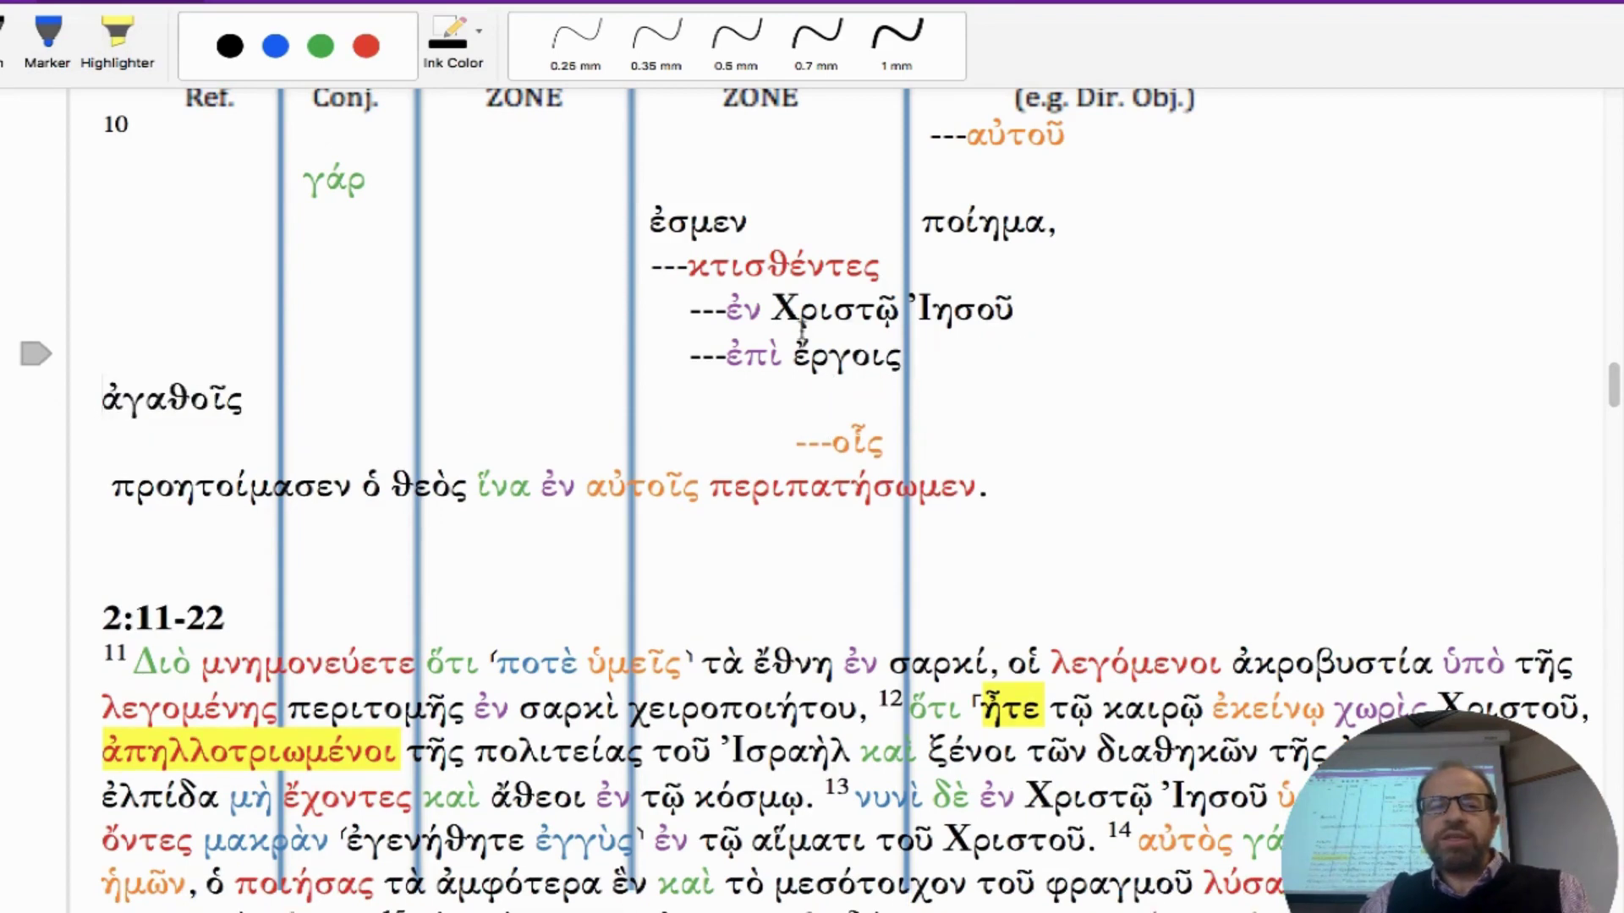
left_click_drag(373, 355, 84, 355)
left_click(97, 410)
key("ctrl+v")
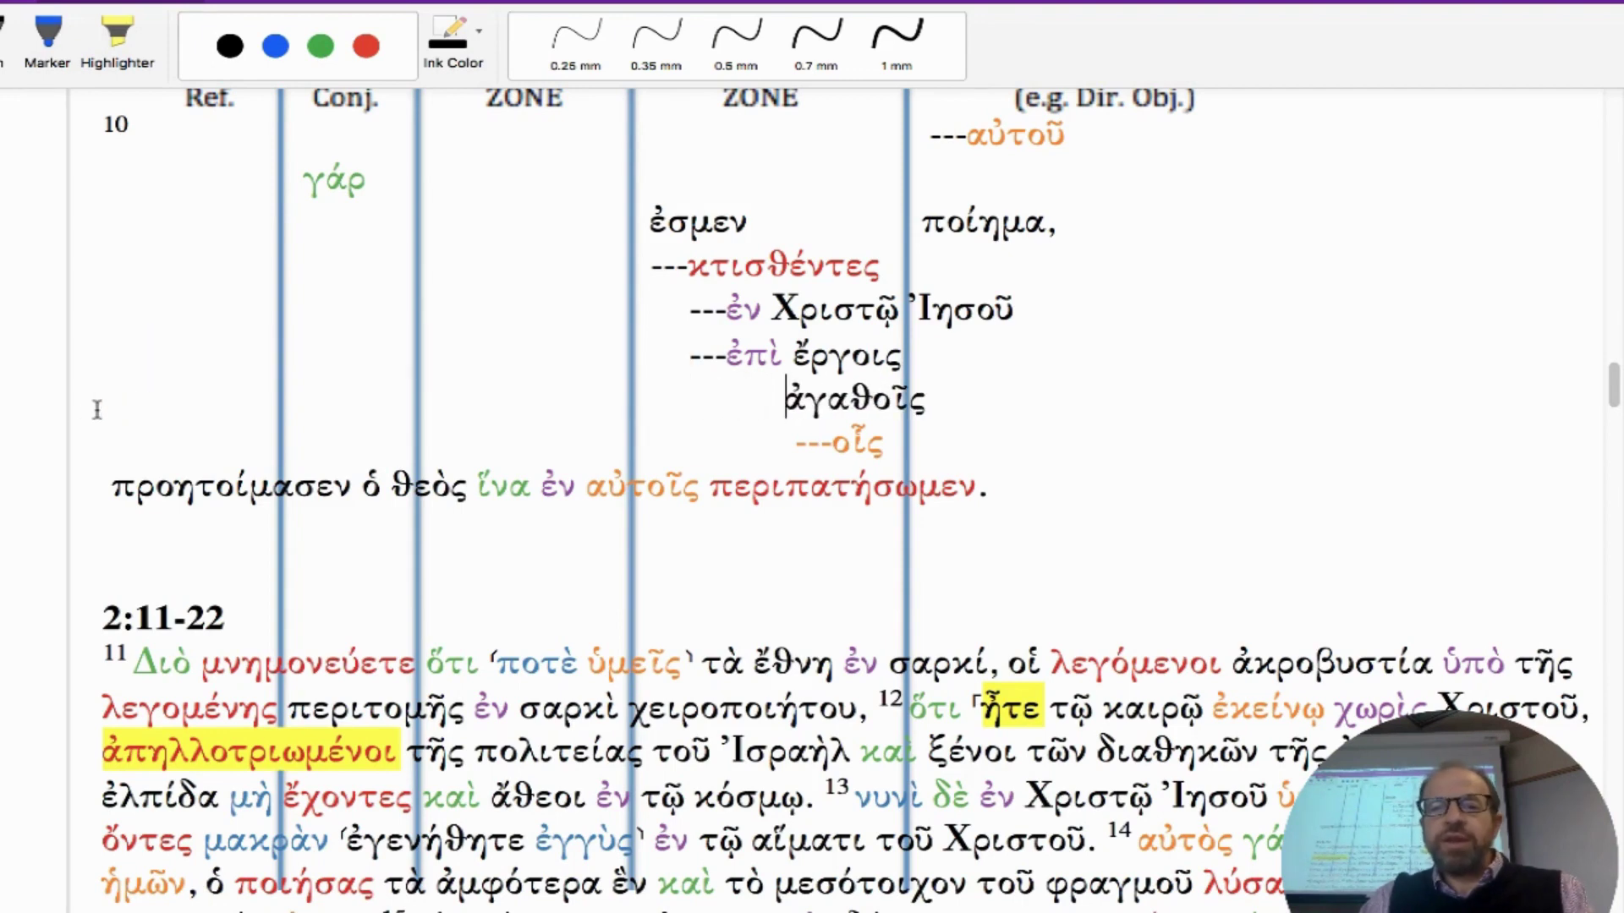
type("---")
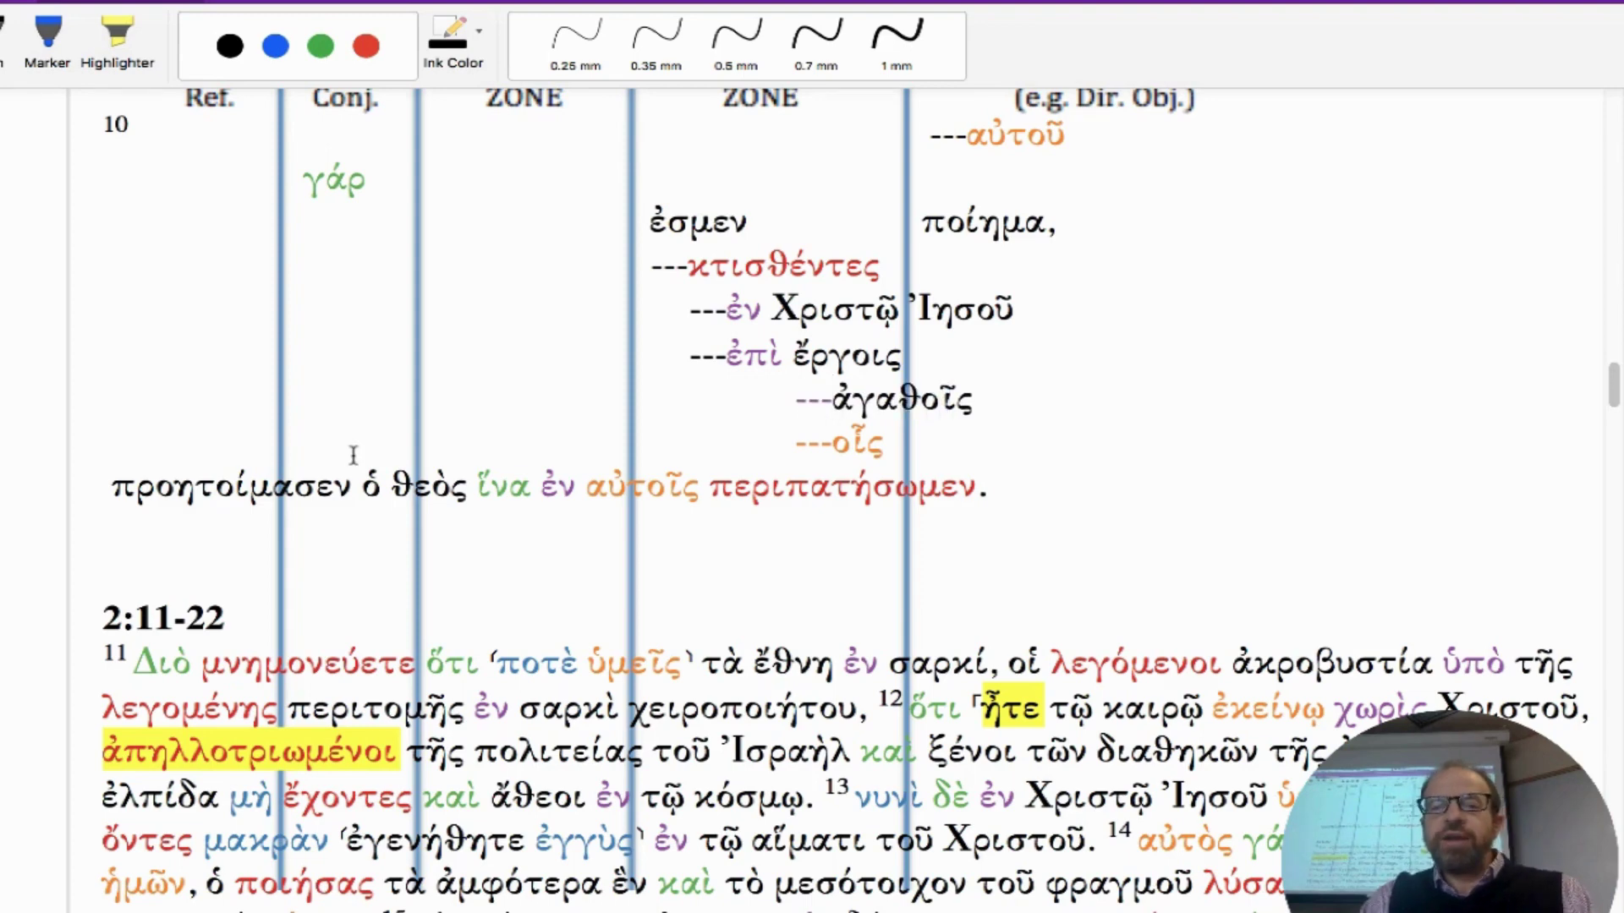
Step: Scroll up and compare the dashes before αὐτοῦ and κτισθέντες
scroll(738, 460, "up", 2)
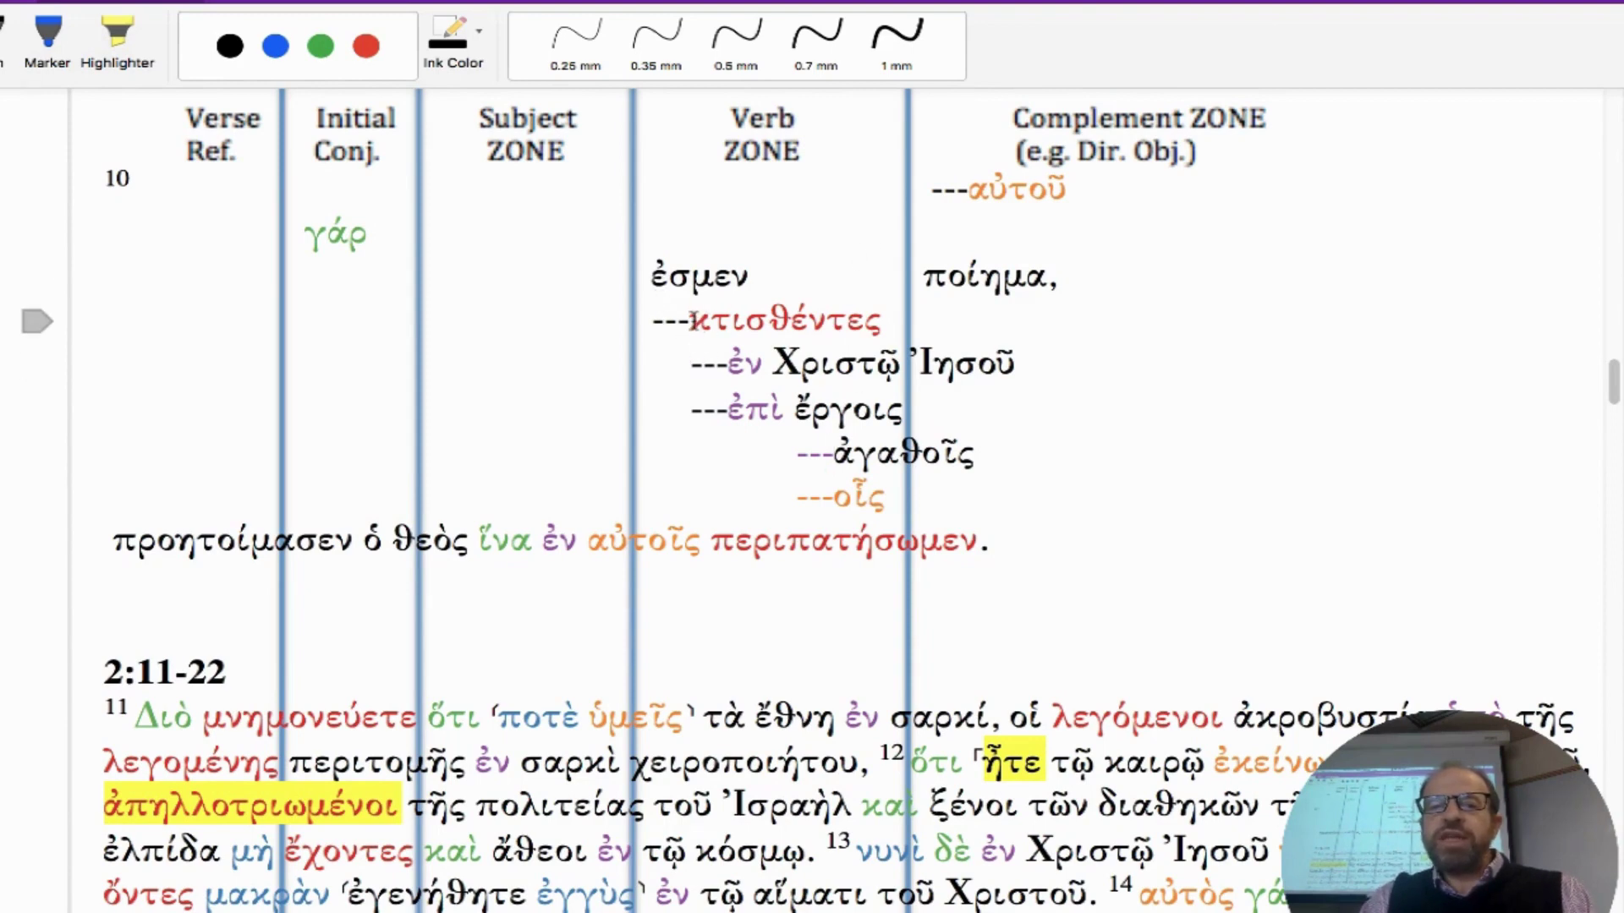
double_click(766, 320)
left_click_drag(932, 187, 969, 191)
key("Left")
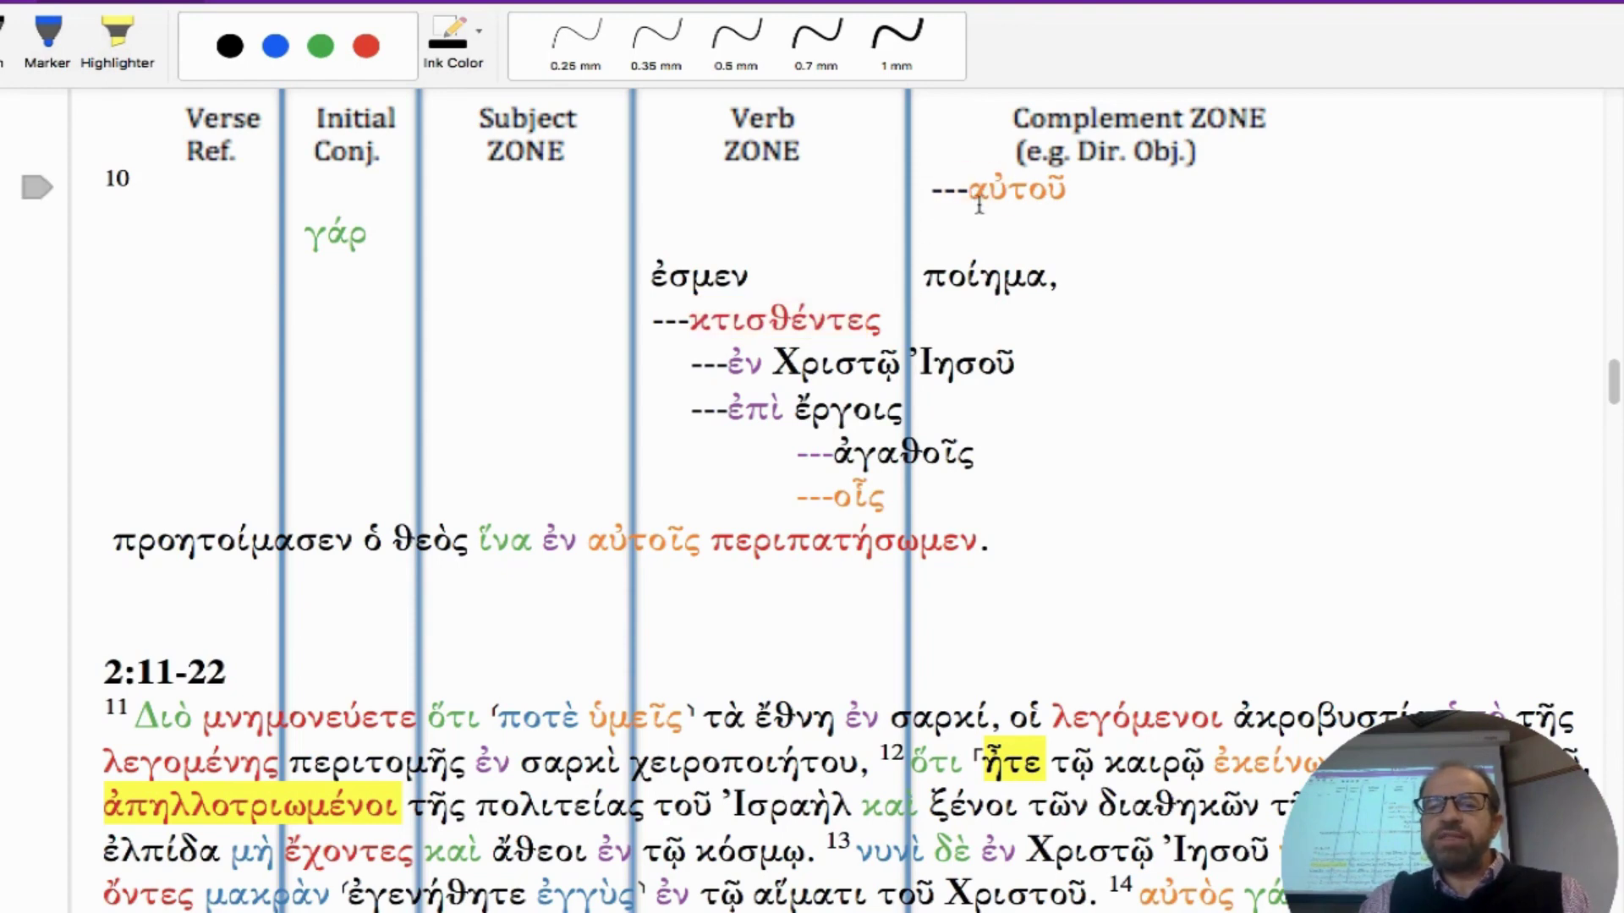
left_click_drag(960, 201, 925, 196)
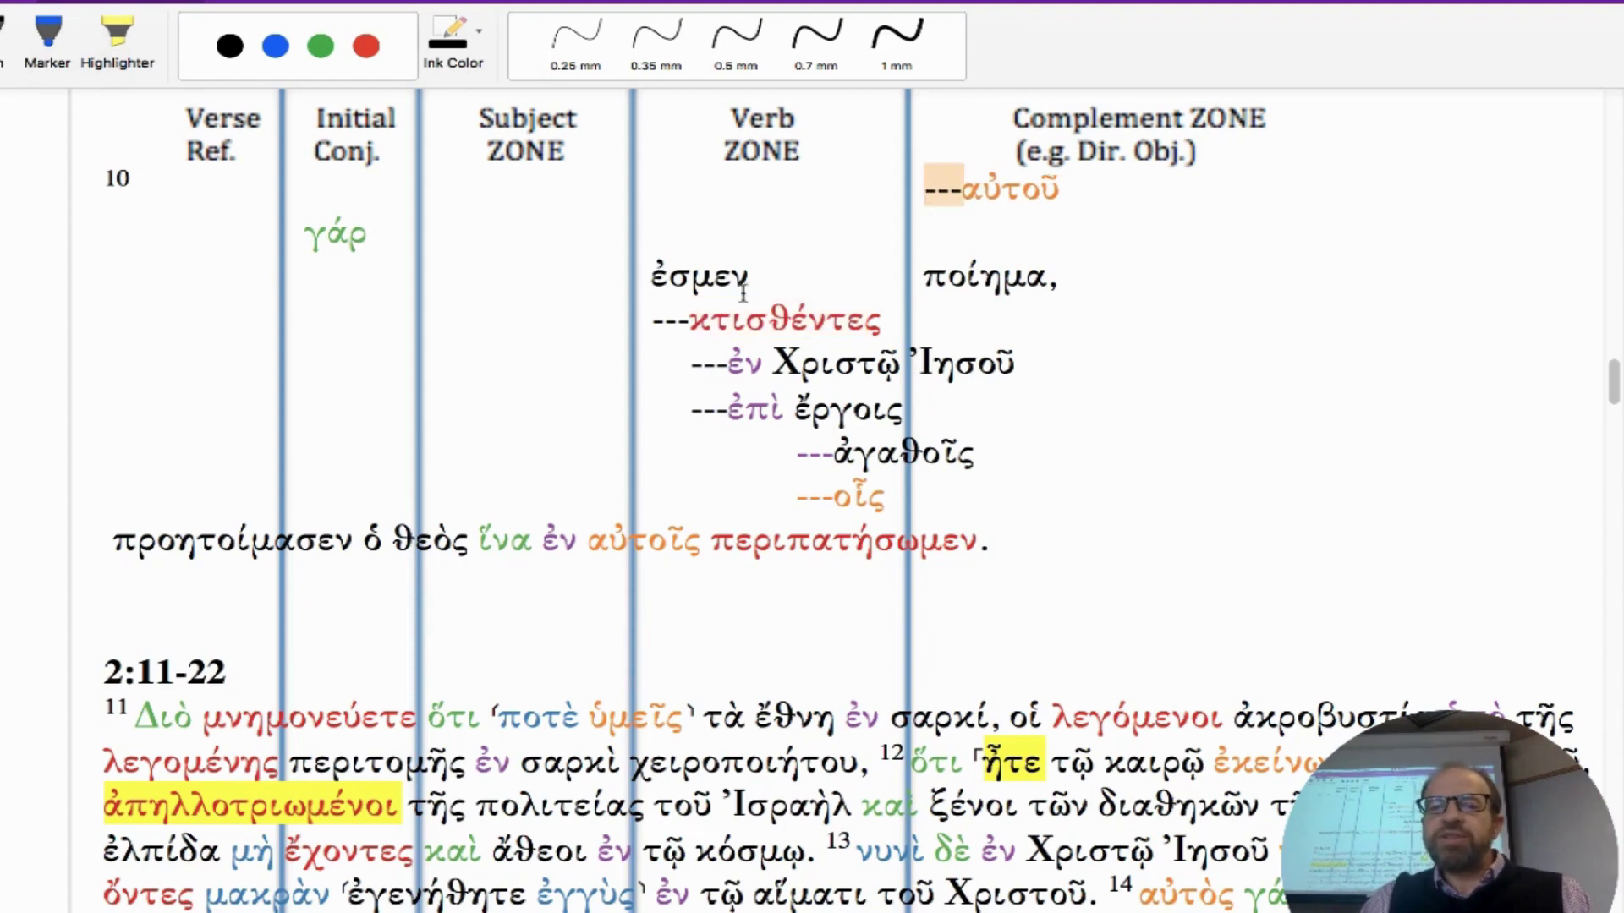
left_click_drag(687, 322, 653, 321)
key("Right")
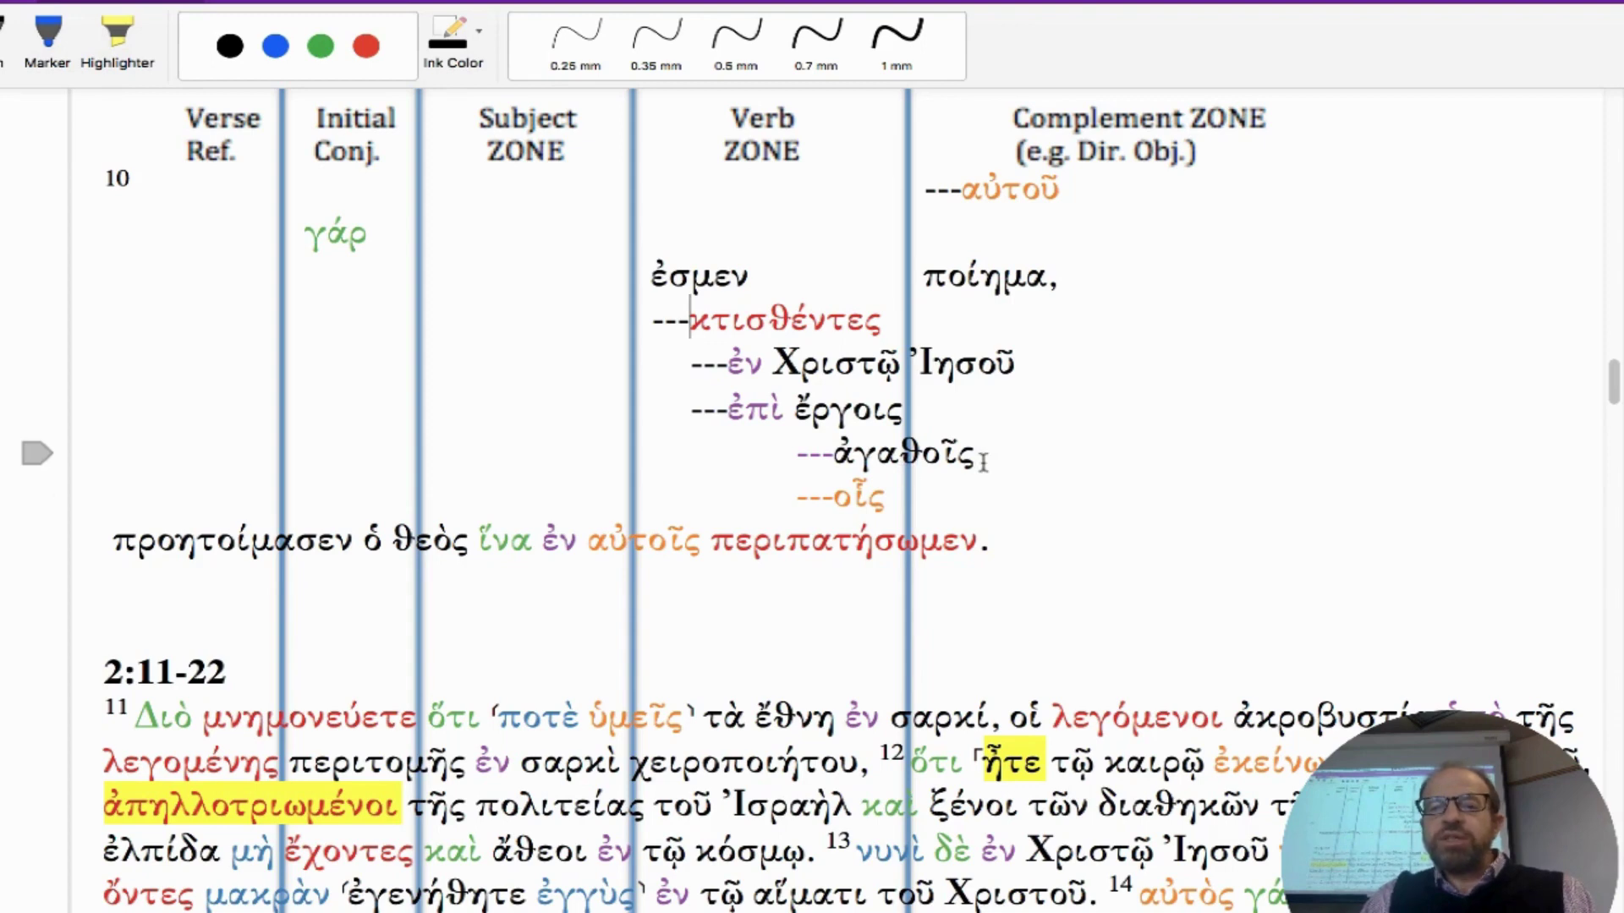
Step: Check the alignment of ἐν Χριστῷ Ἰησοῦ, ἐπὶ ἔργοις ἀγαθοῖς and ---οἷς above προητοίμασεν
left_click_drag(979, 461, 689, 407)
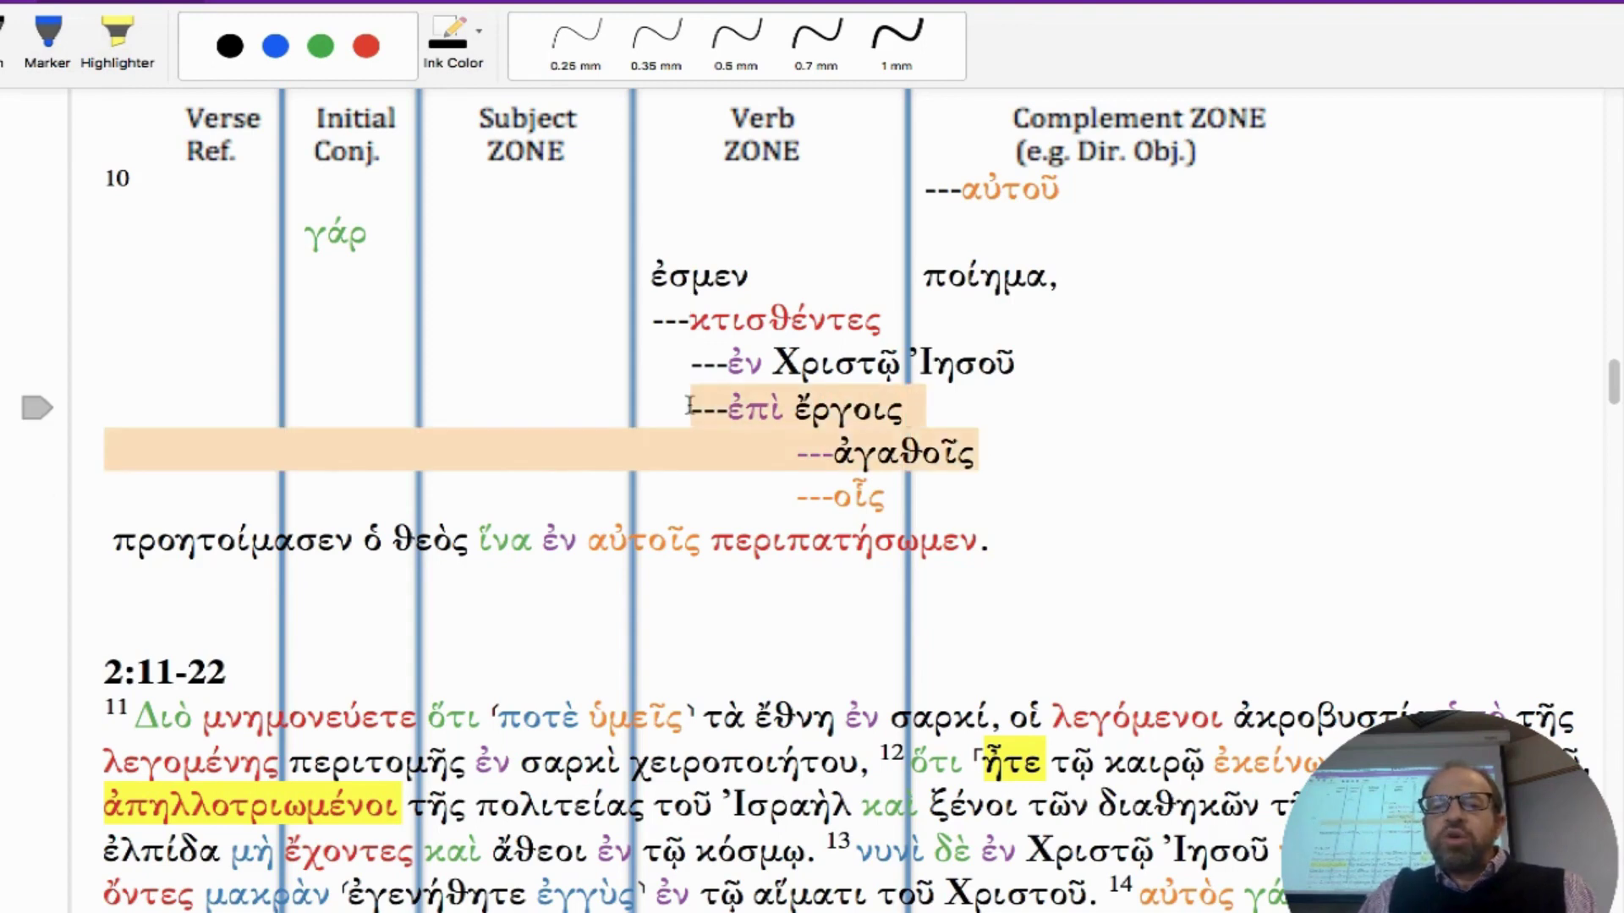
left_click(852, 447)
left_click_drag(1030, 361, 774, 364)
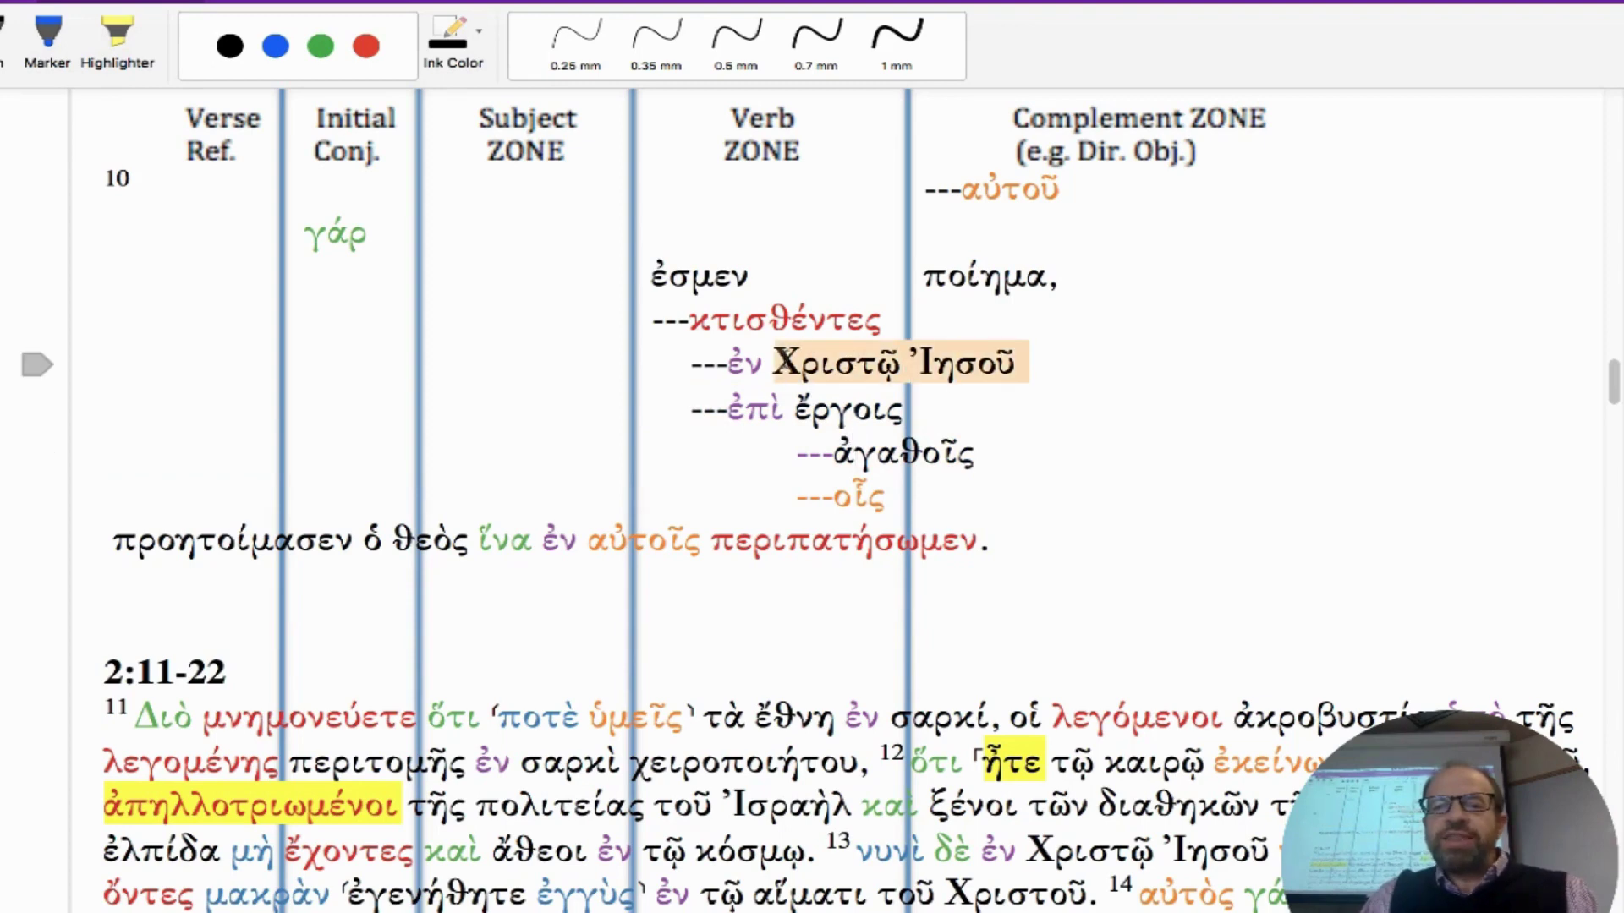
left_click(788, 363)
left_click_drag(1027, 362, 731, 363)
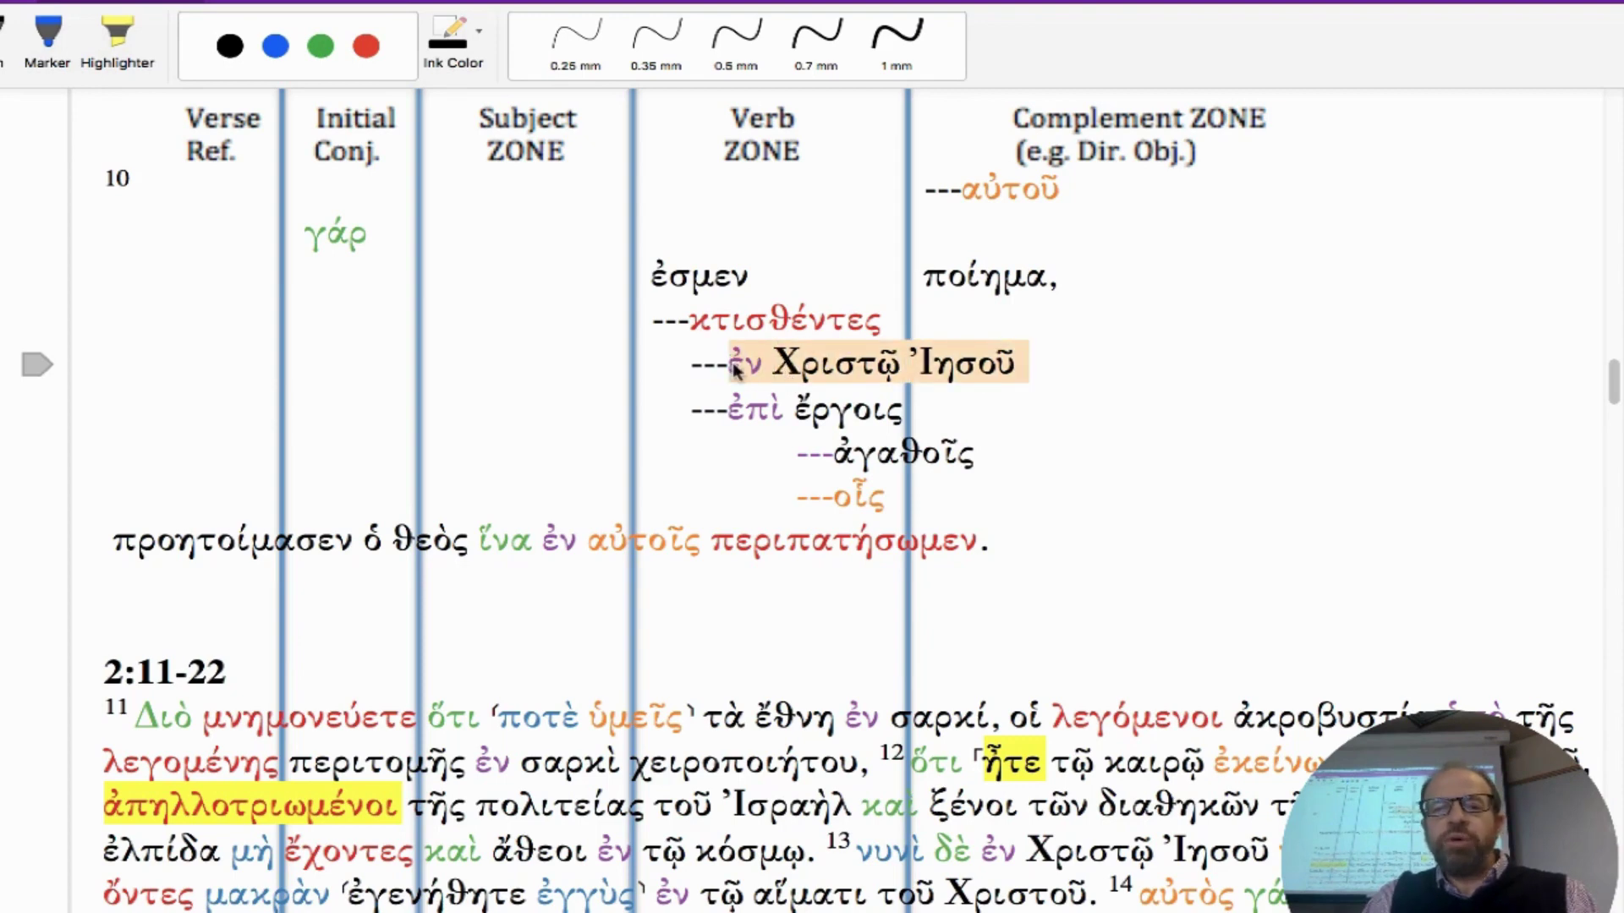
left_click(784, 415)
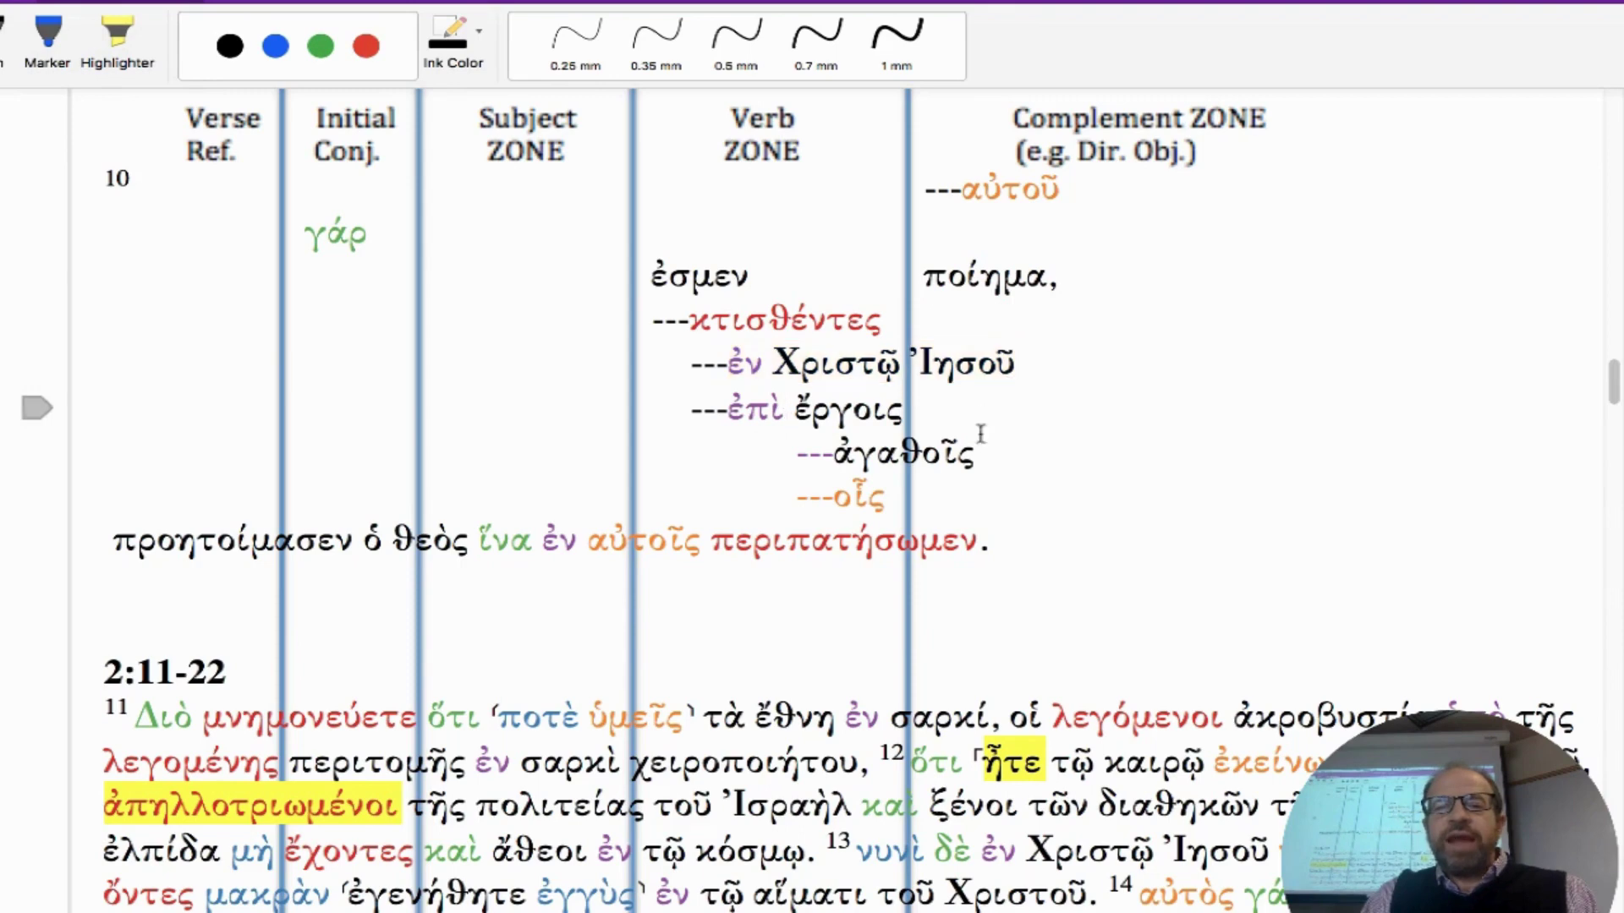
left_click_drag(979, 455, 695, 421)
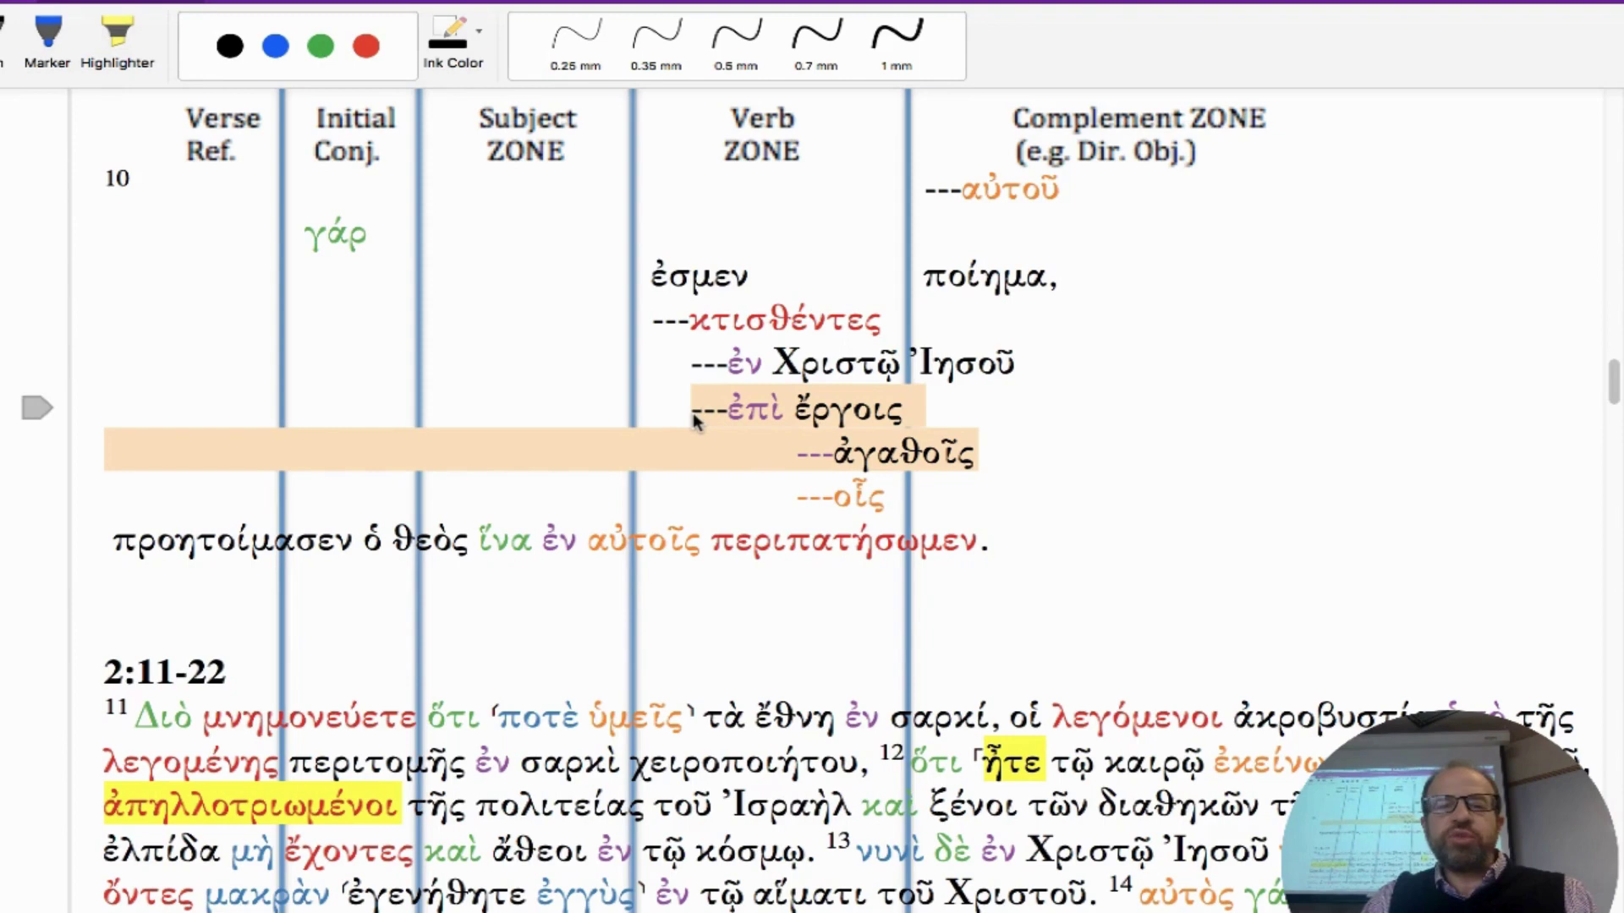
left_click(812, 423)
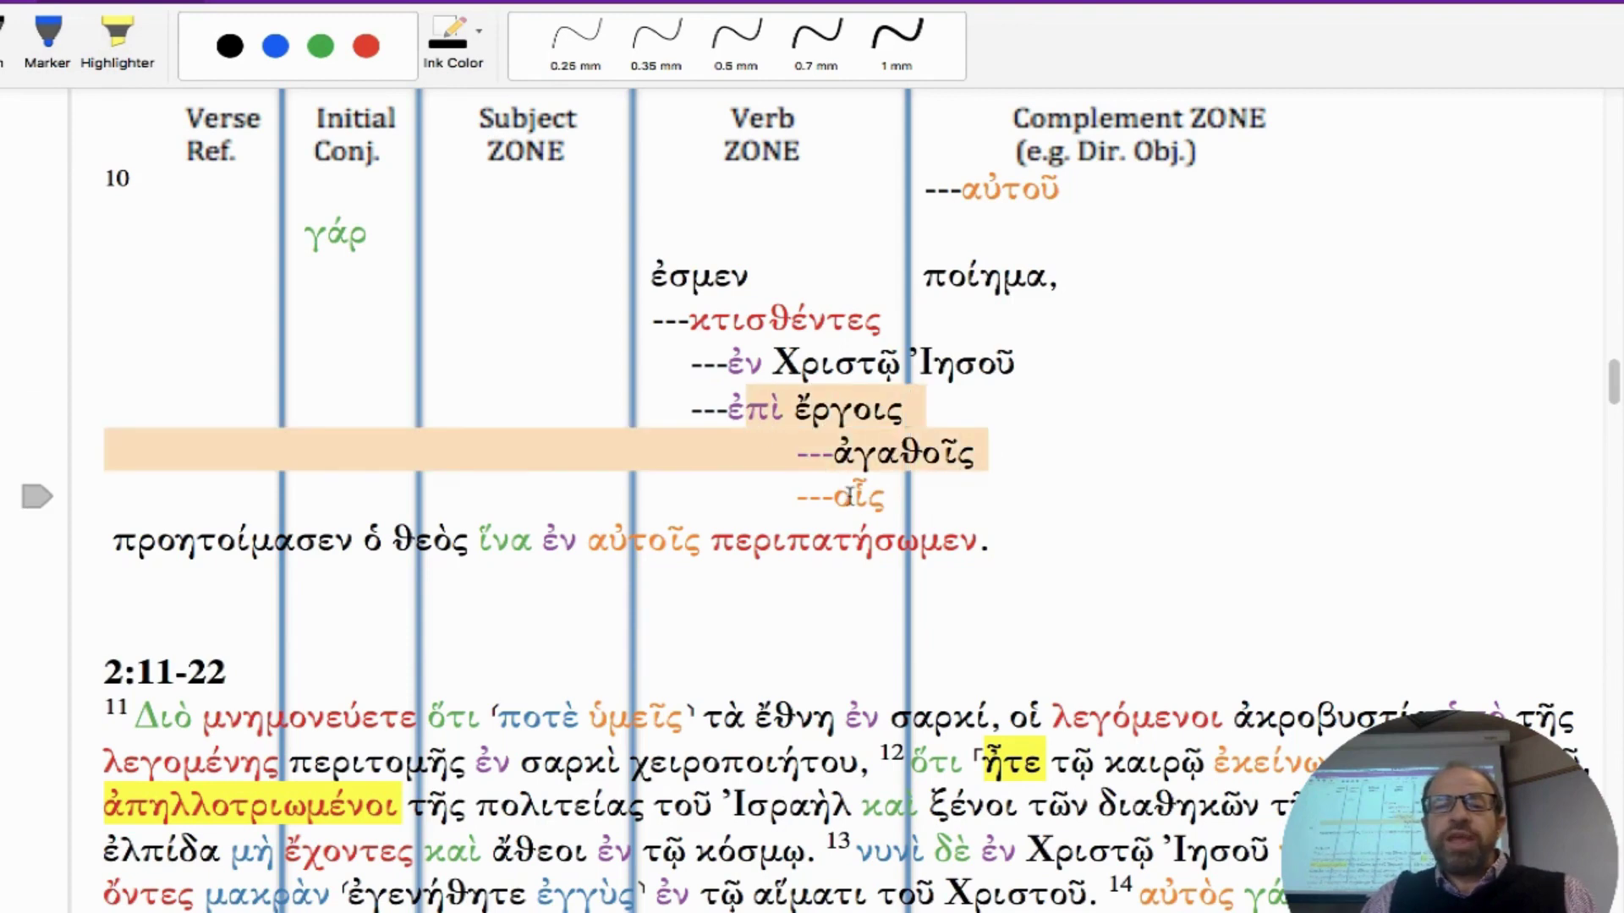
left_click(853, 497)
left_click_drag(892, 497, 802, 495)
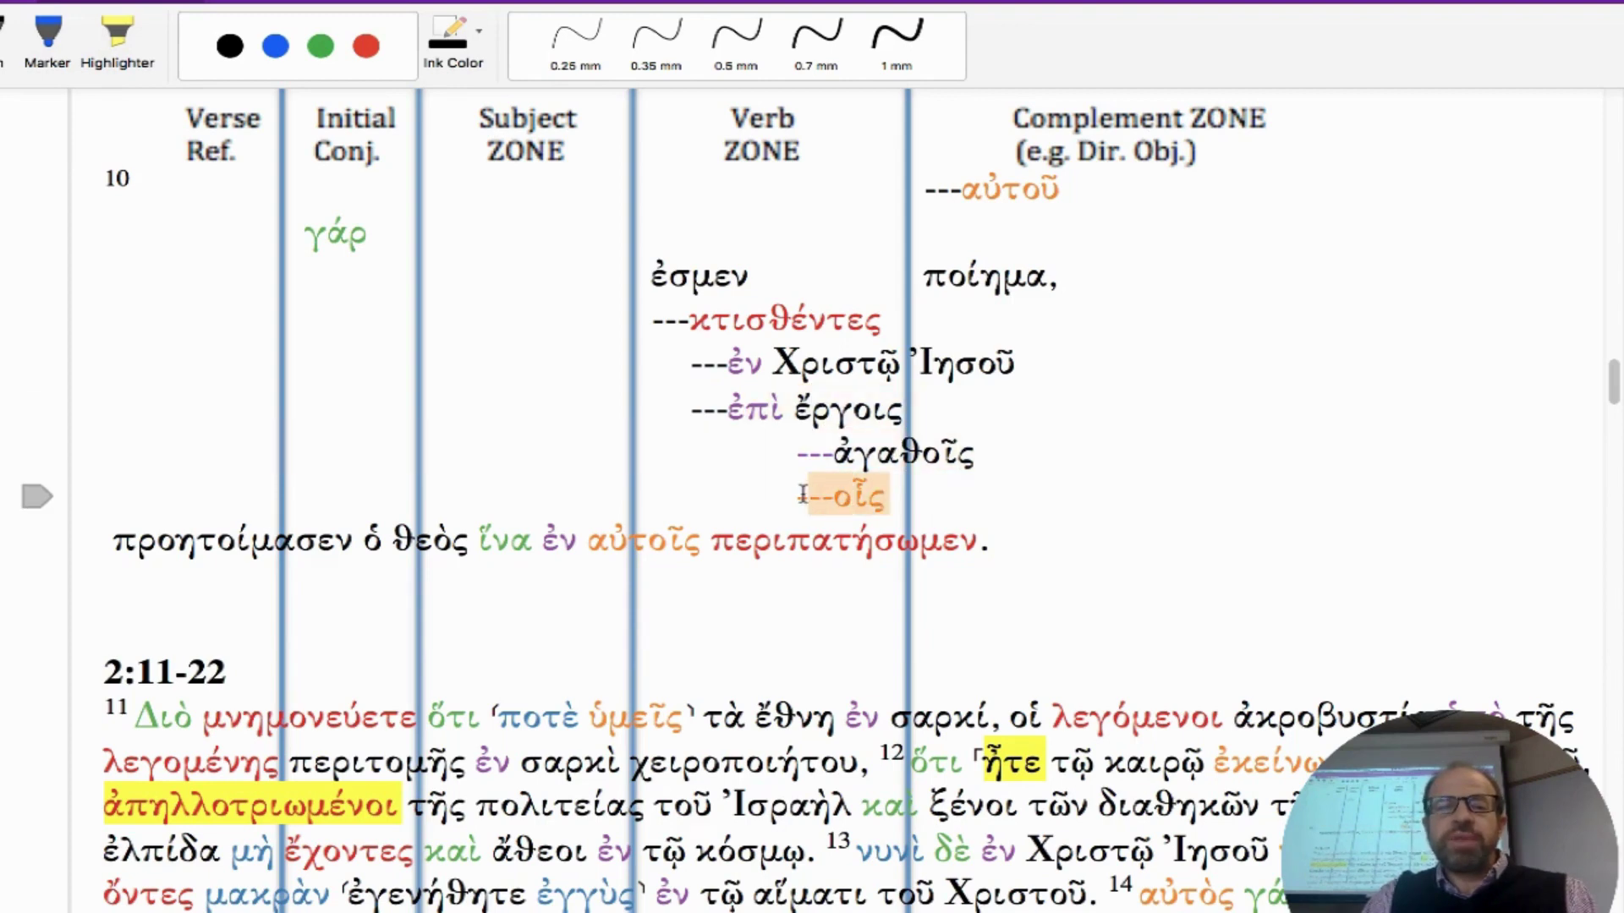
left_click(120, 544)
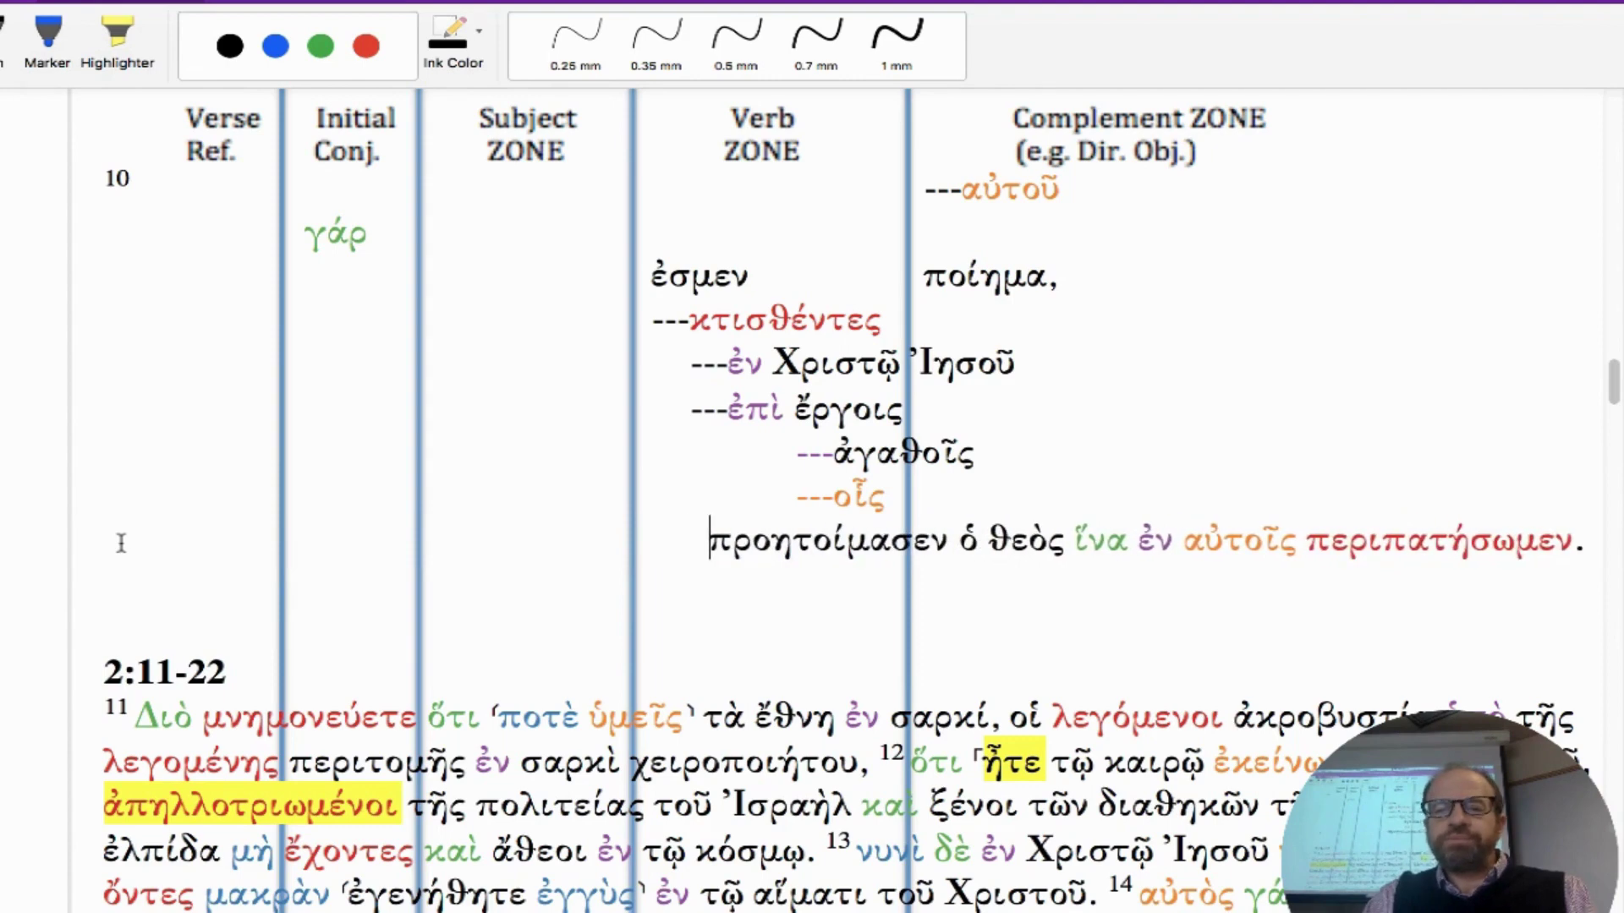
Step: Trim the indent before προητοίμασεν and put ὁ θεὸς and the ἵνα clause on separate lines
key("BackSpace")
key("BackSpace")
key("BackSpace")
key("BackSpace")
key("BackSpace")
key("BackSpace")
key("BackSpace")
key("BackSpace")
key("BackSpace")
key("BackSpace")
key("BackSpace")
key("BackSpace")
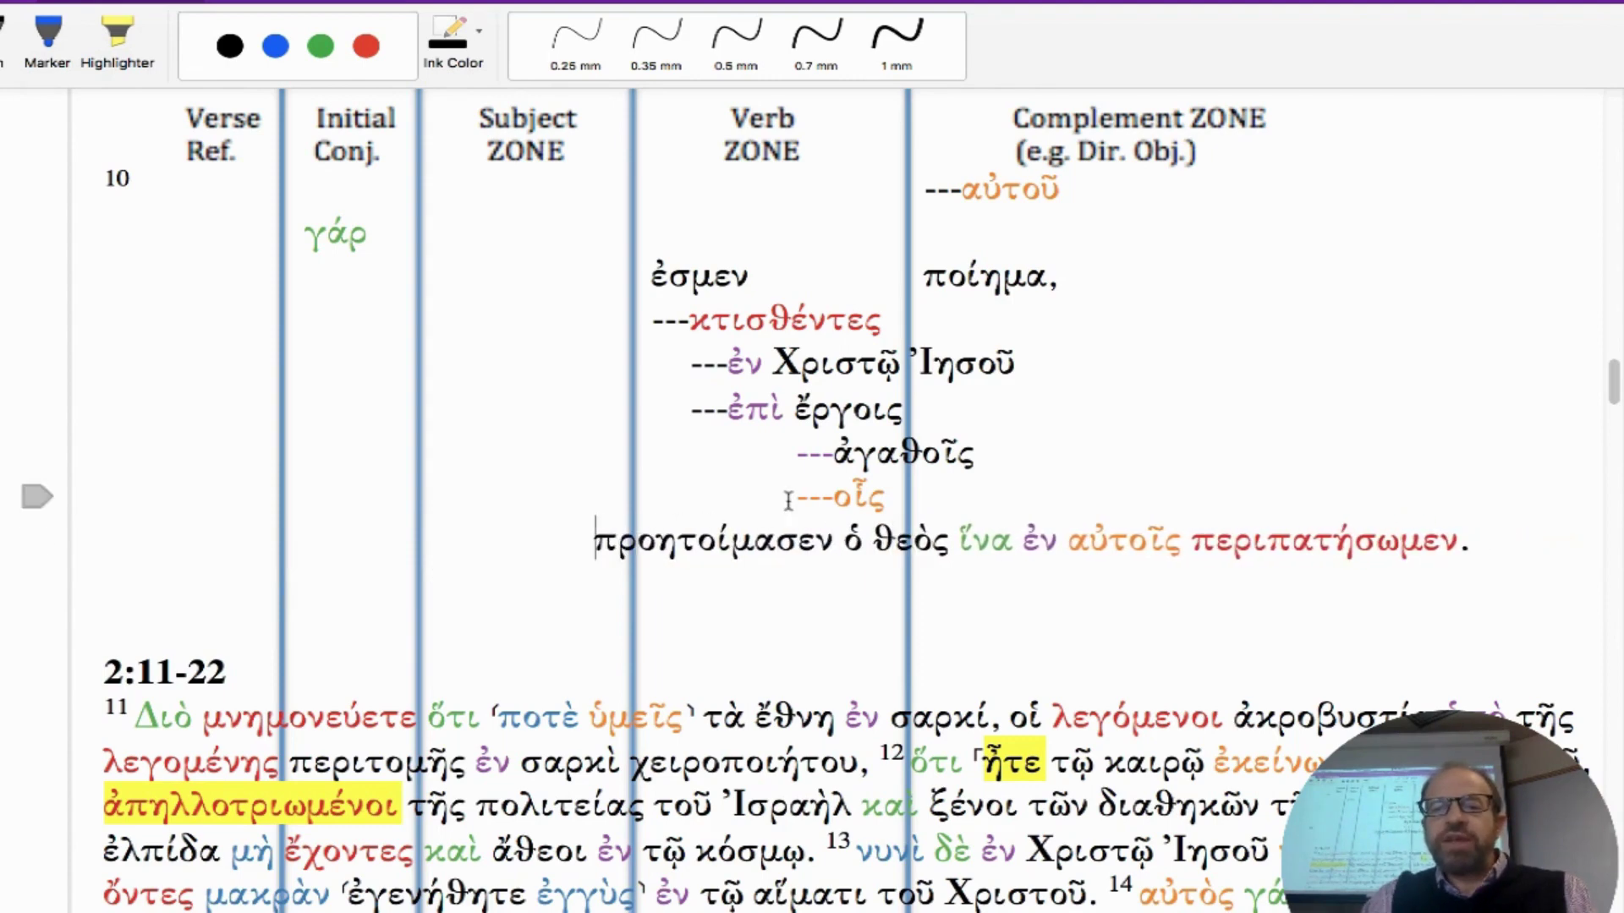
left_click_drag(833, 501, 888, 505)
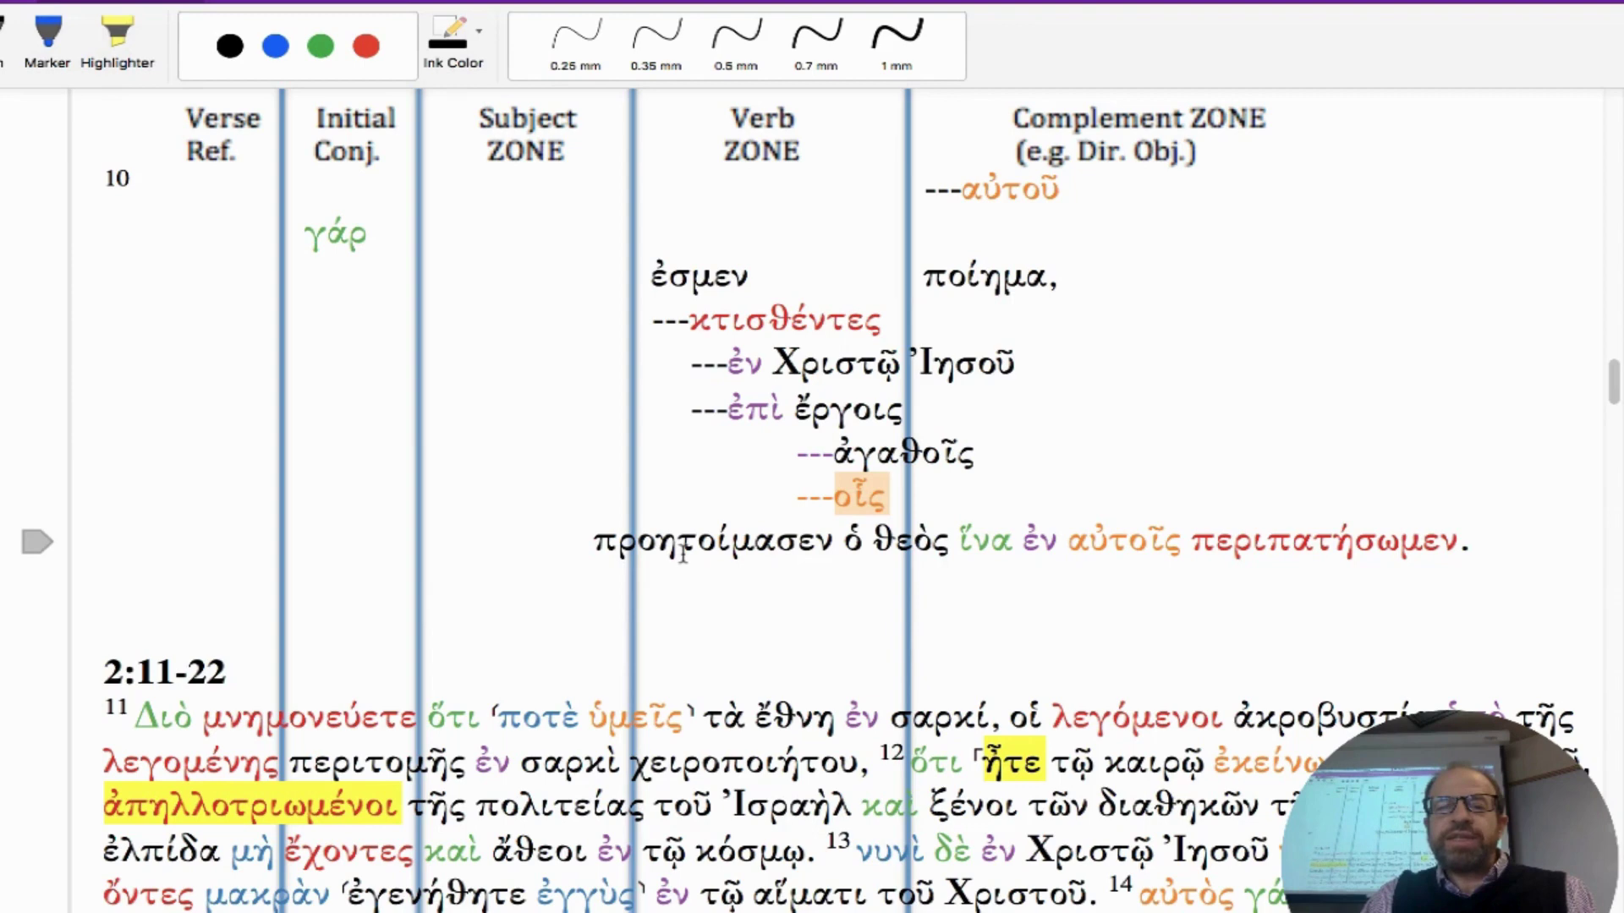
left_click(846, 551)
key("Return")
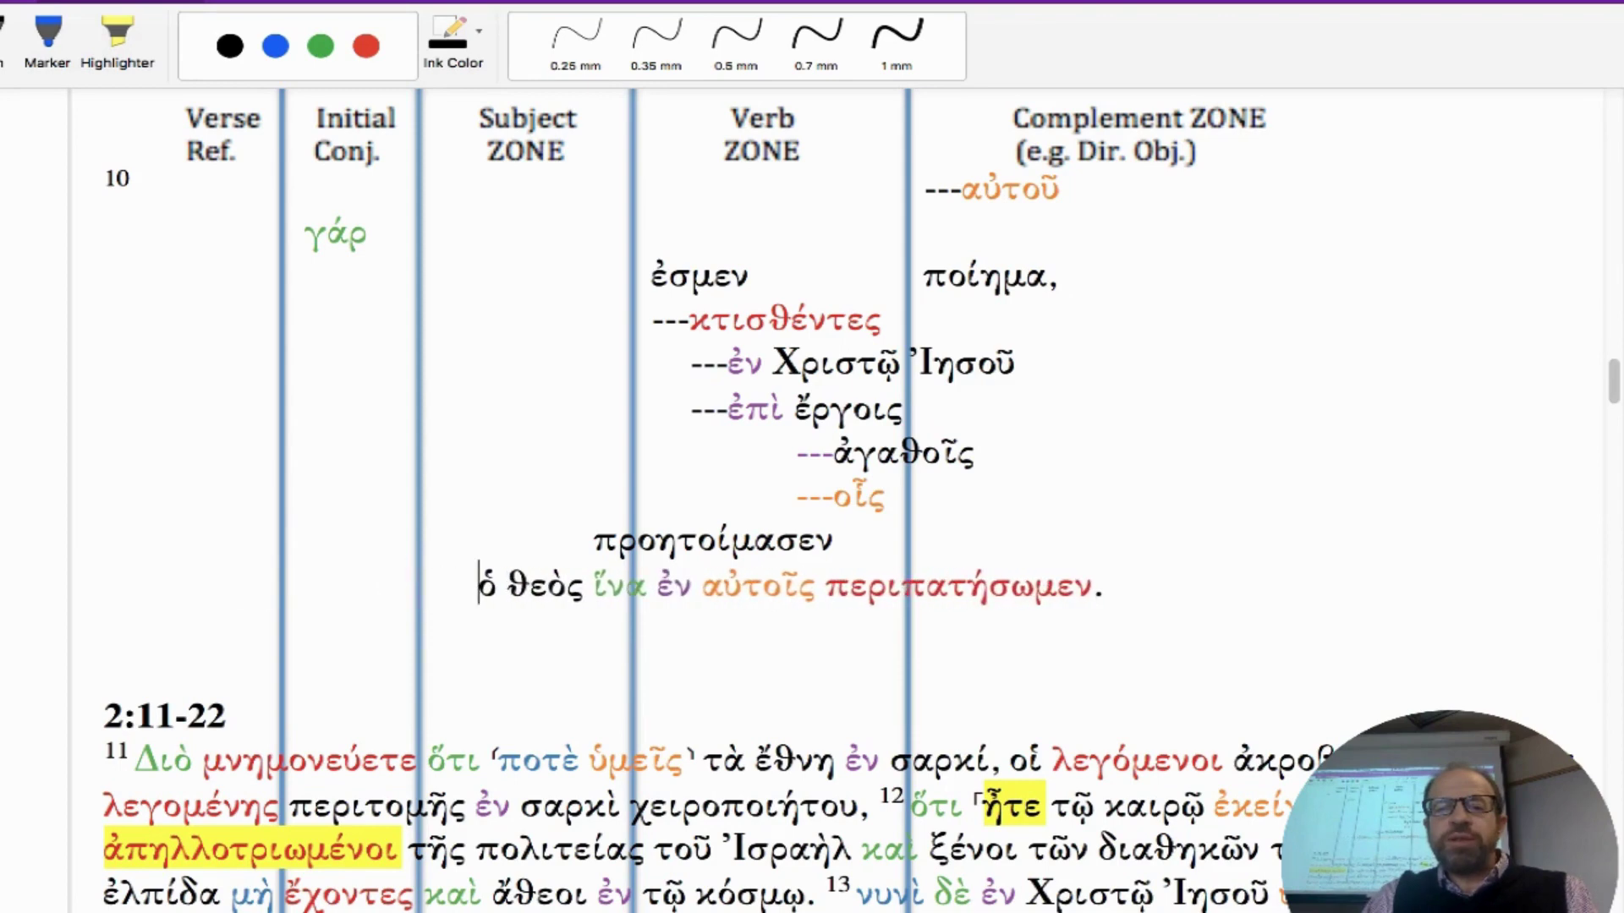
left_click(602, 585)
key("Return")
Step: Select the οἷς, προητοίμασεν and ὁ θεὸς lines
left_click_drag(967, 497, 702, 588)
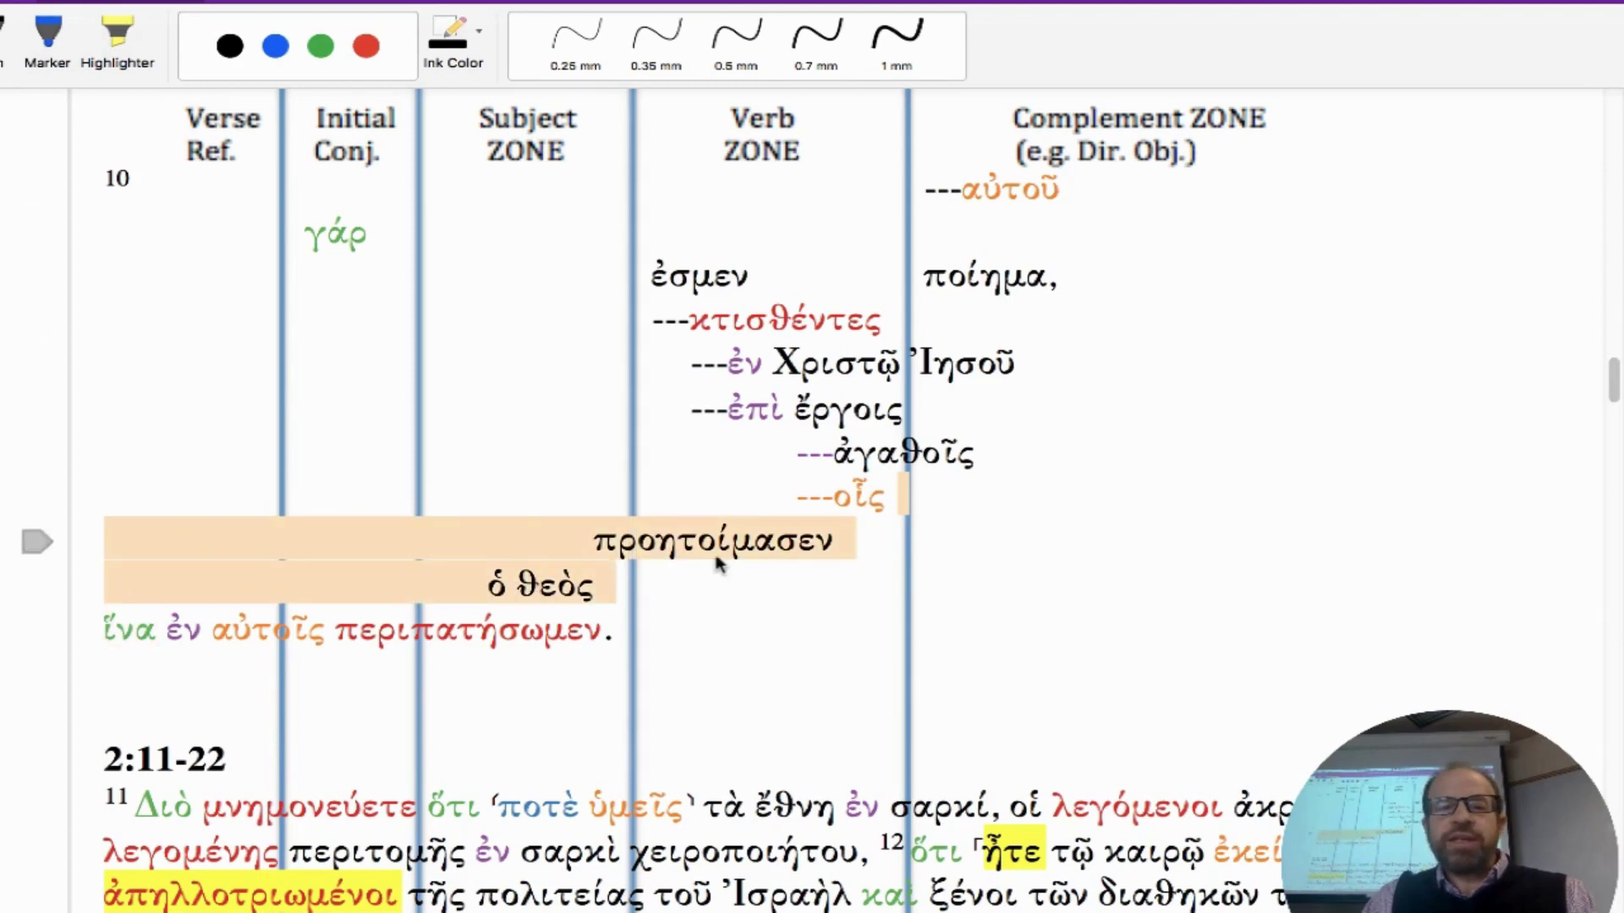
double_click(792, 494)
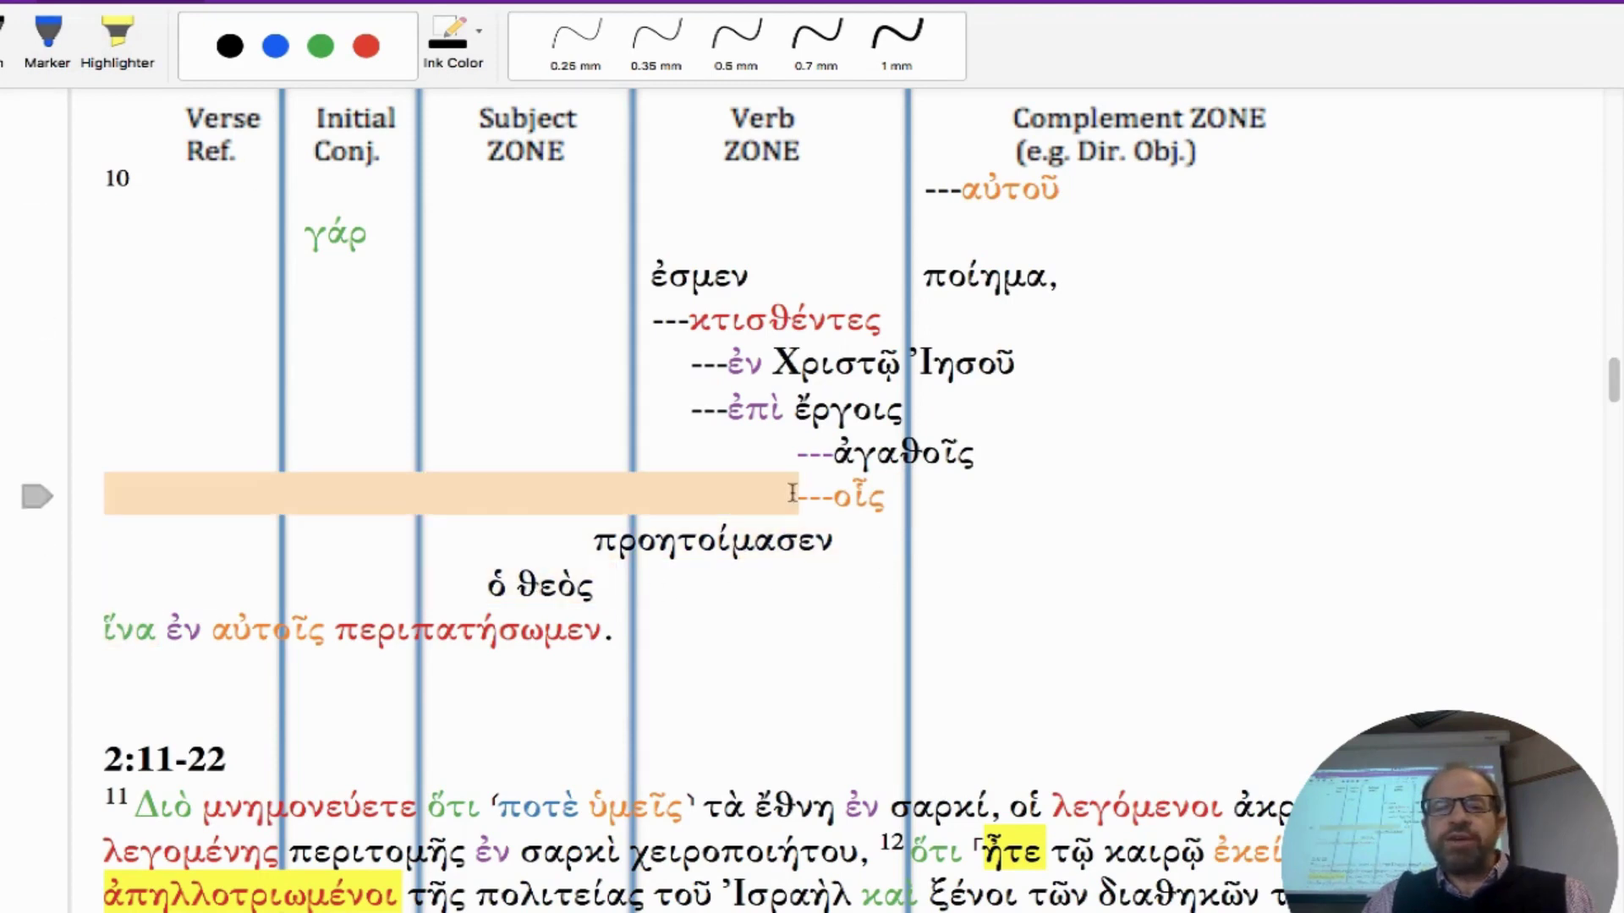
left_click(648, 584)
left_click_drag(798, 499, 837, 590)
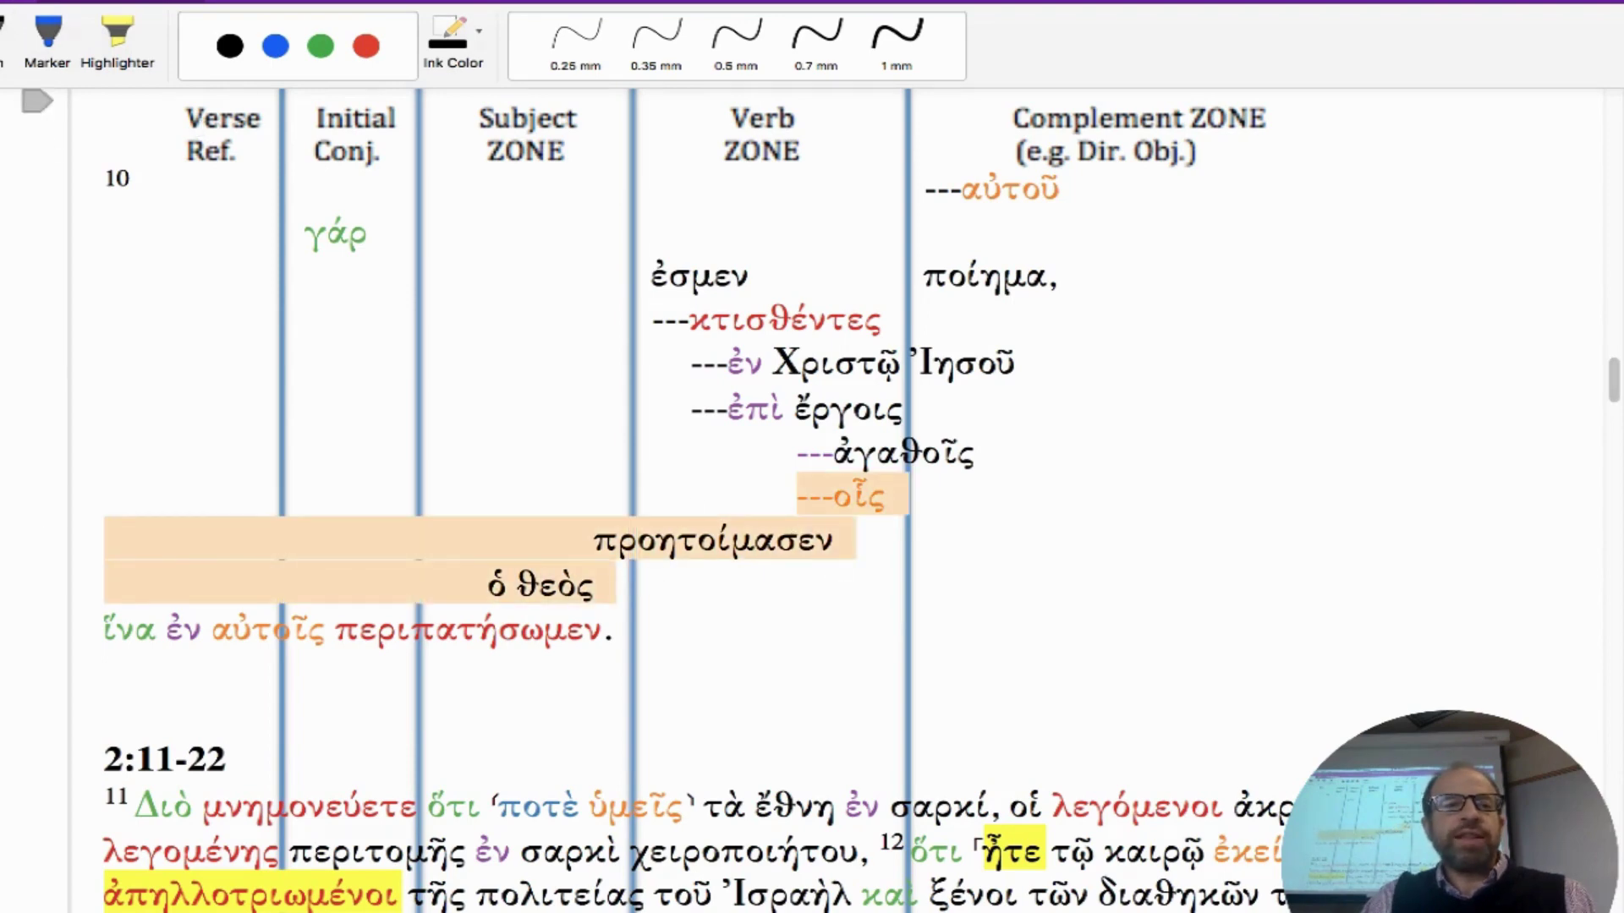
Step: Highlight the οἷς, προητοίμασεν and ὁ θεὸς lines grey and review the rows above ἵνα
left_click(128, 68)
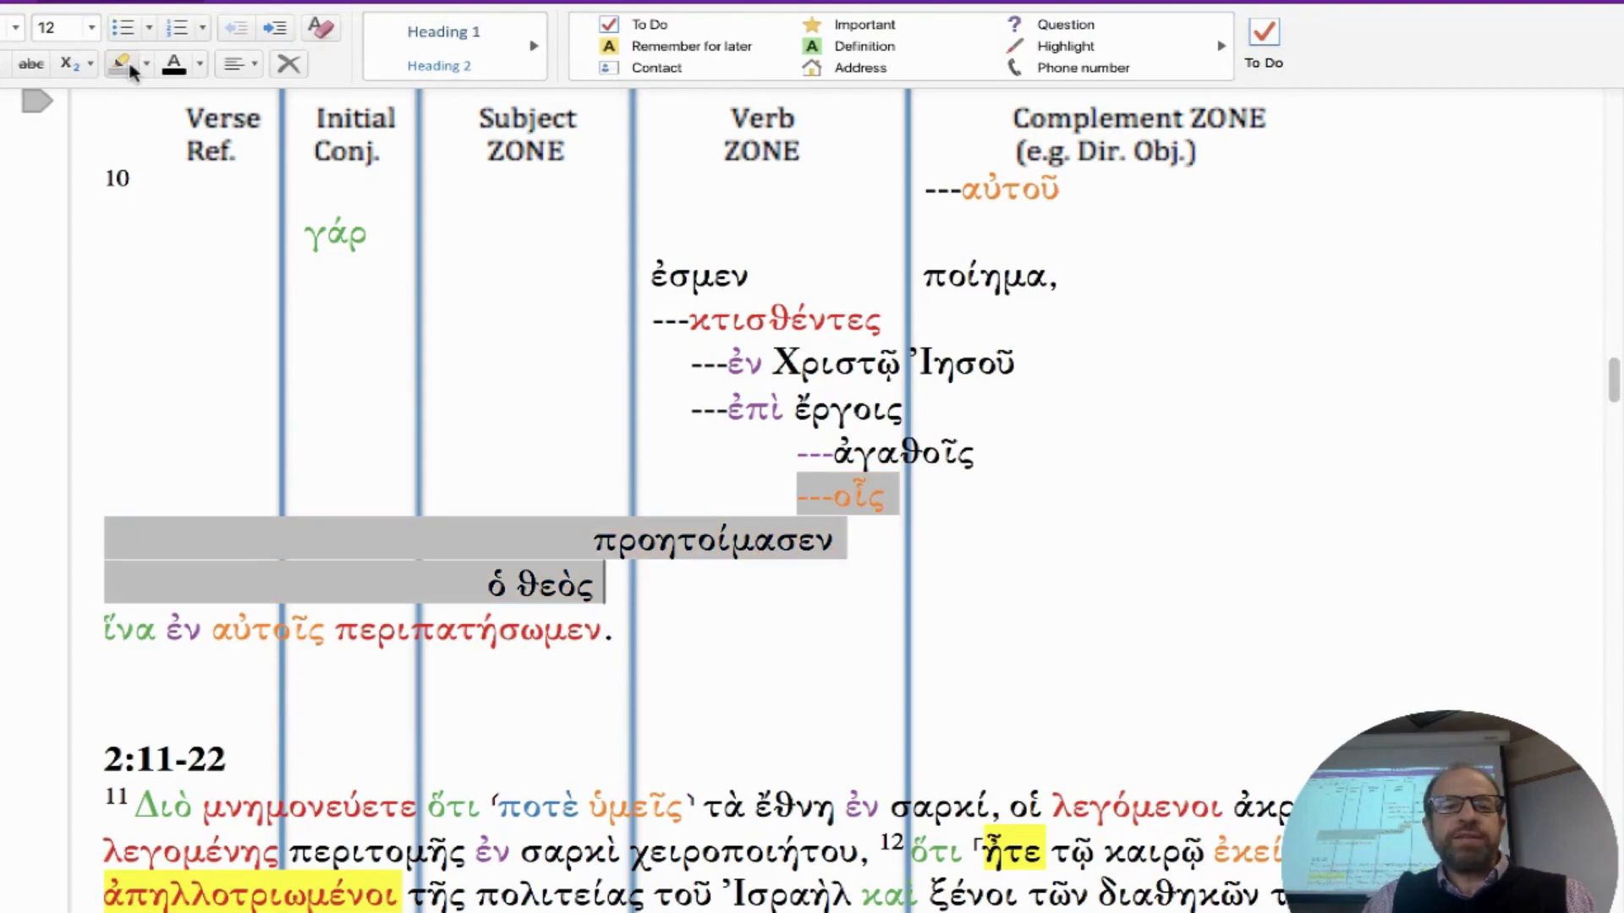
left_click(812, 638)
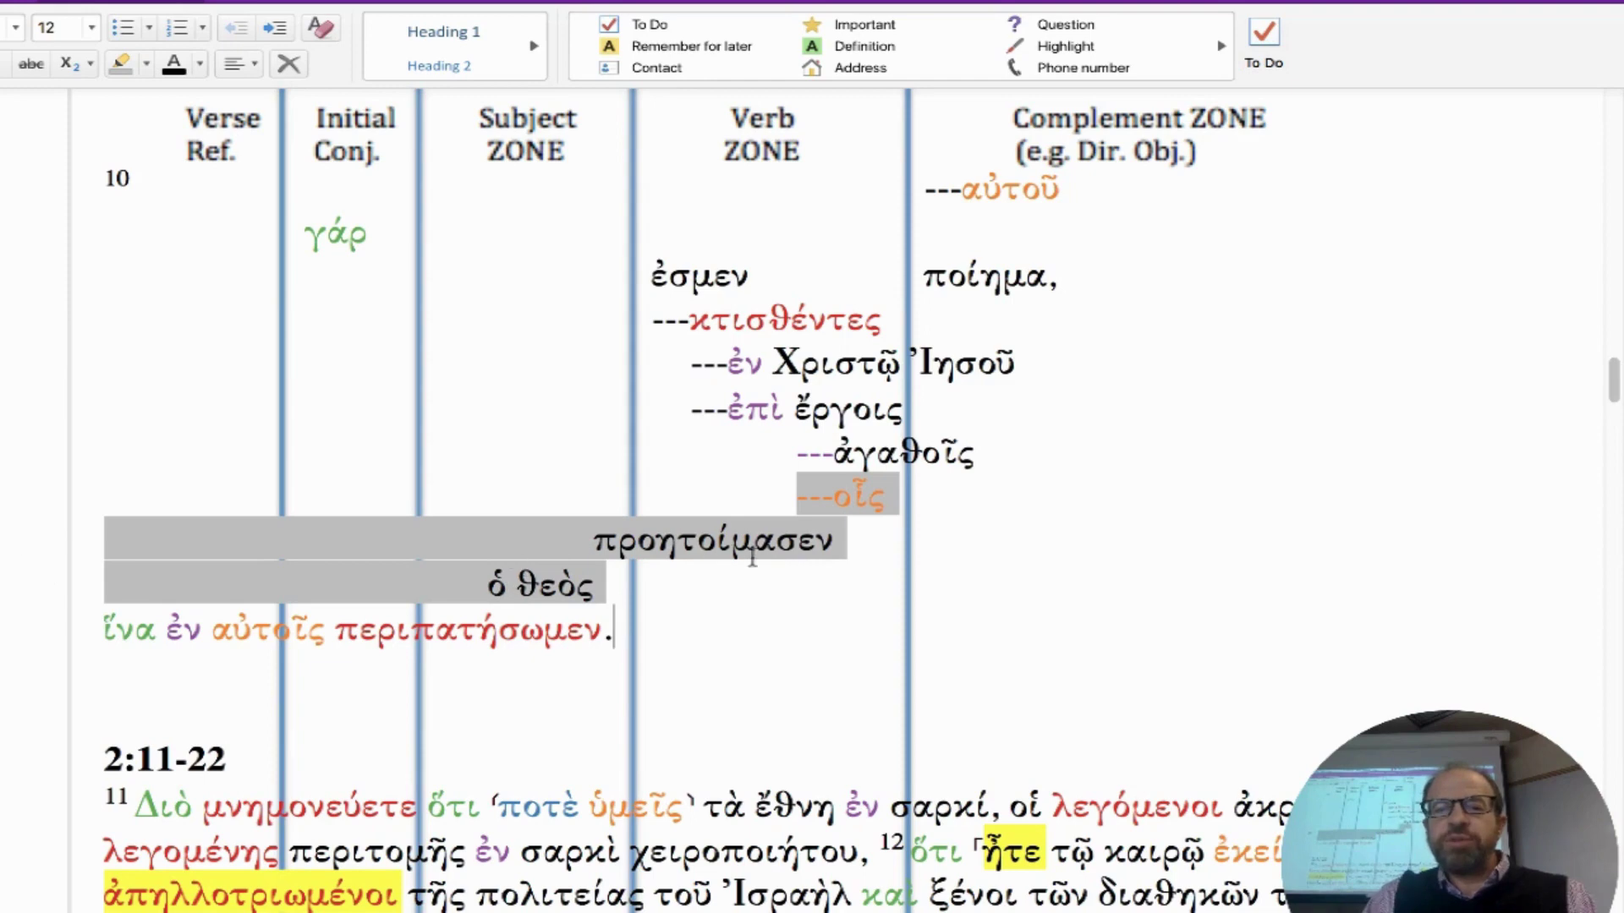
left_click(799, 499)
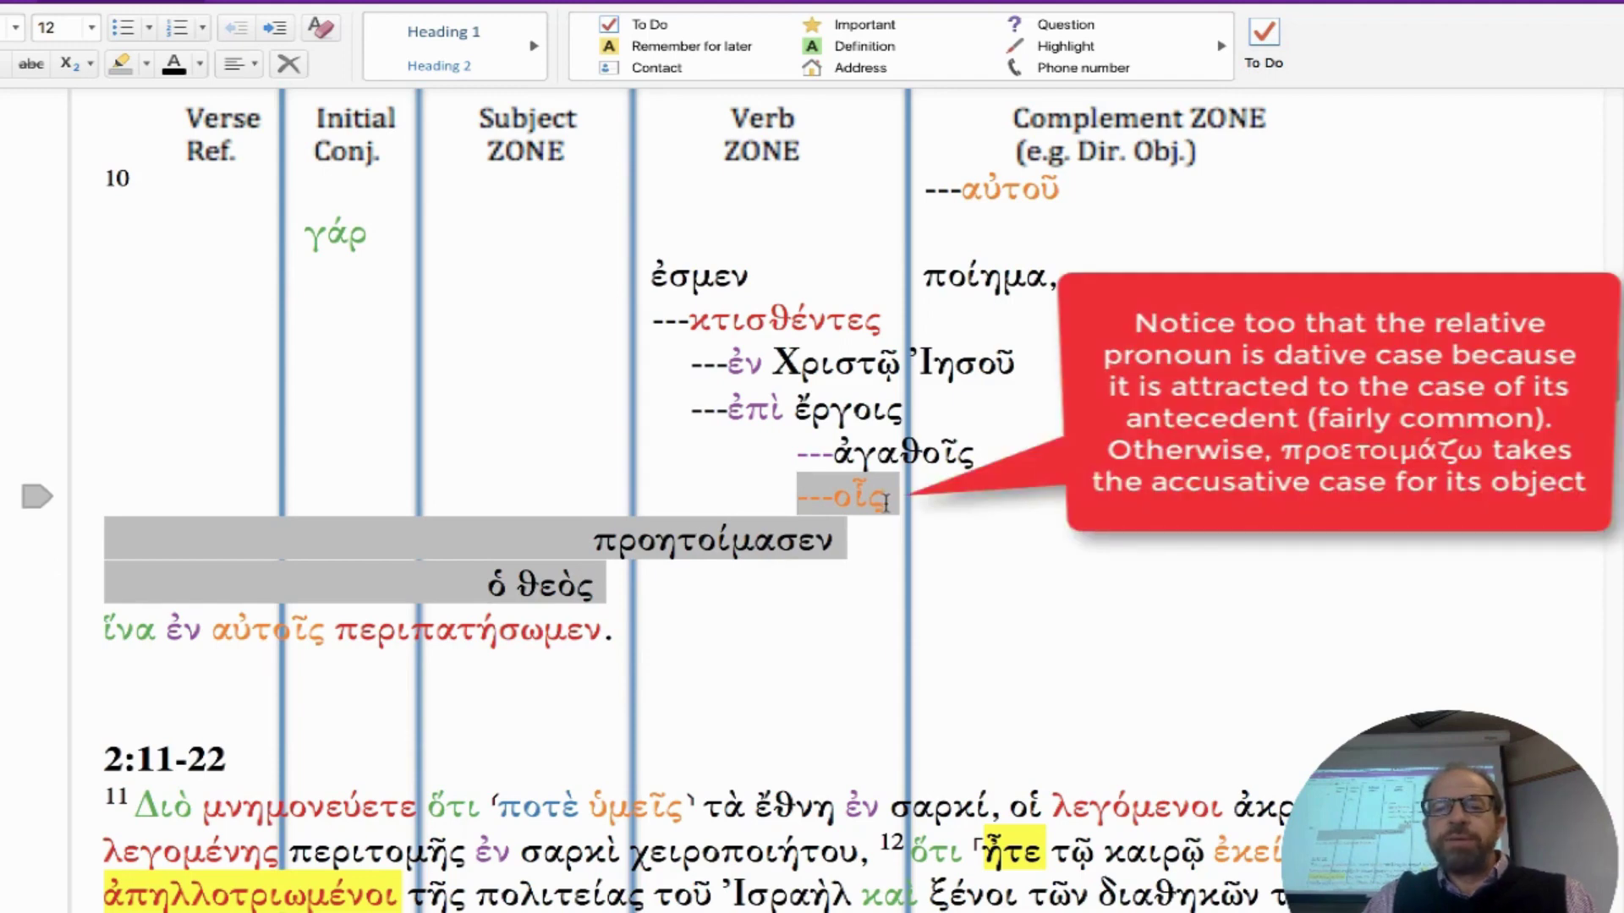
left_click_drag(657, 544, 599, 543)
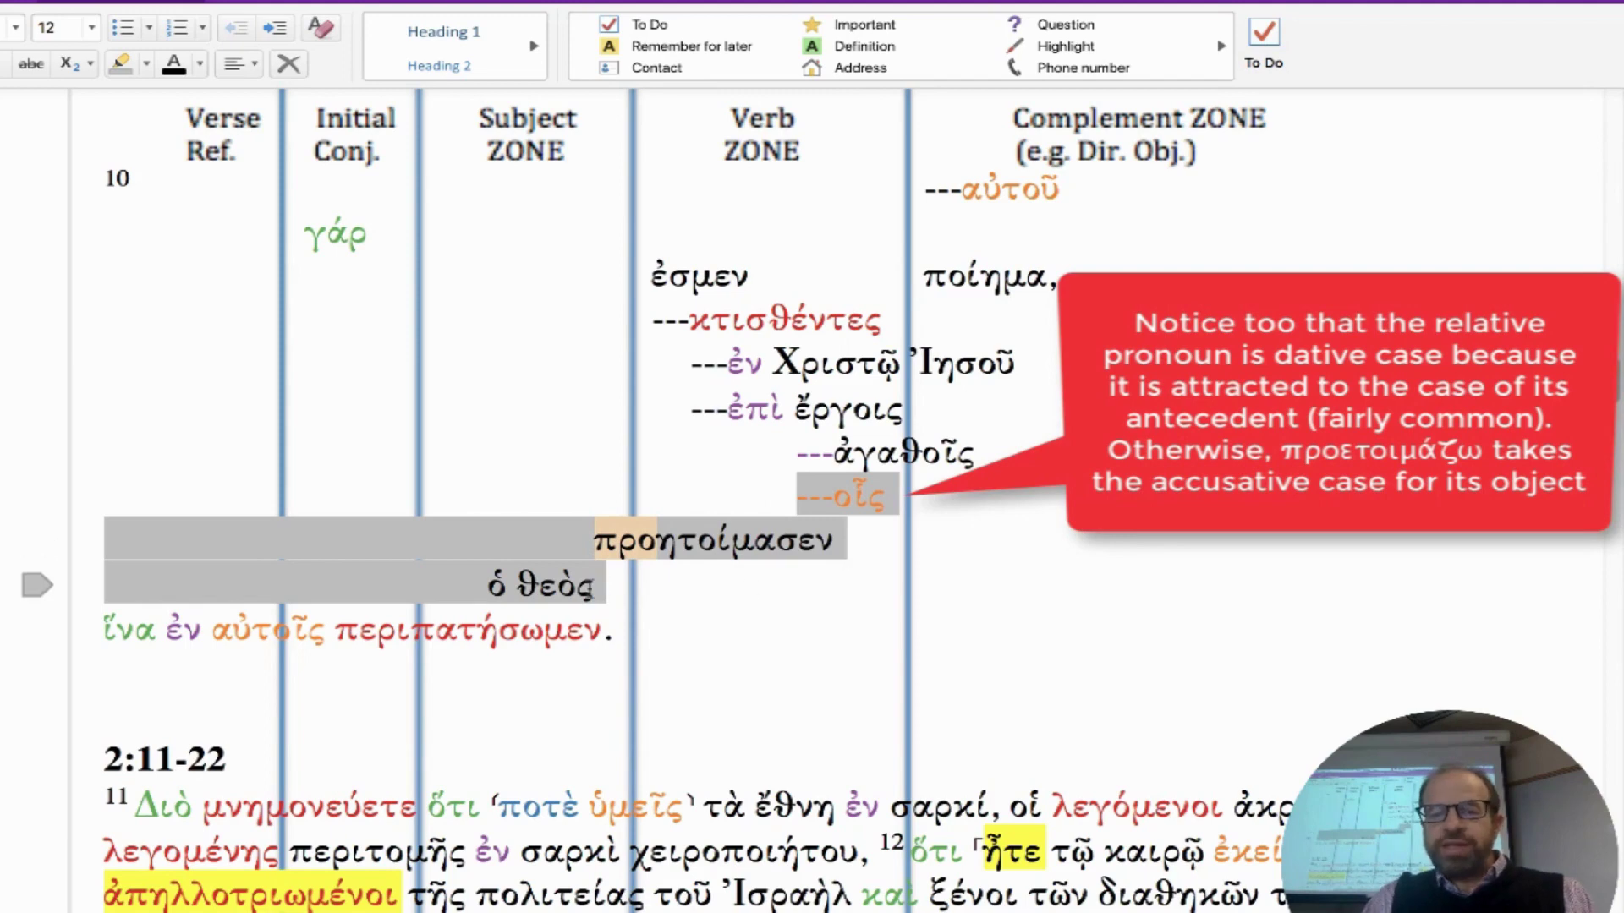
left_click_drag(592, 588, 837, 501)
left_click_drag(977, 471, 612, 571)
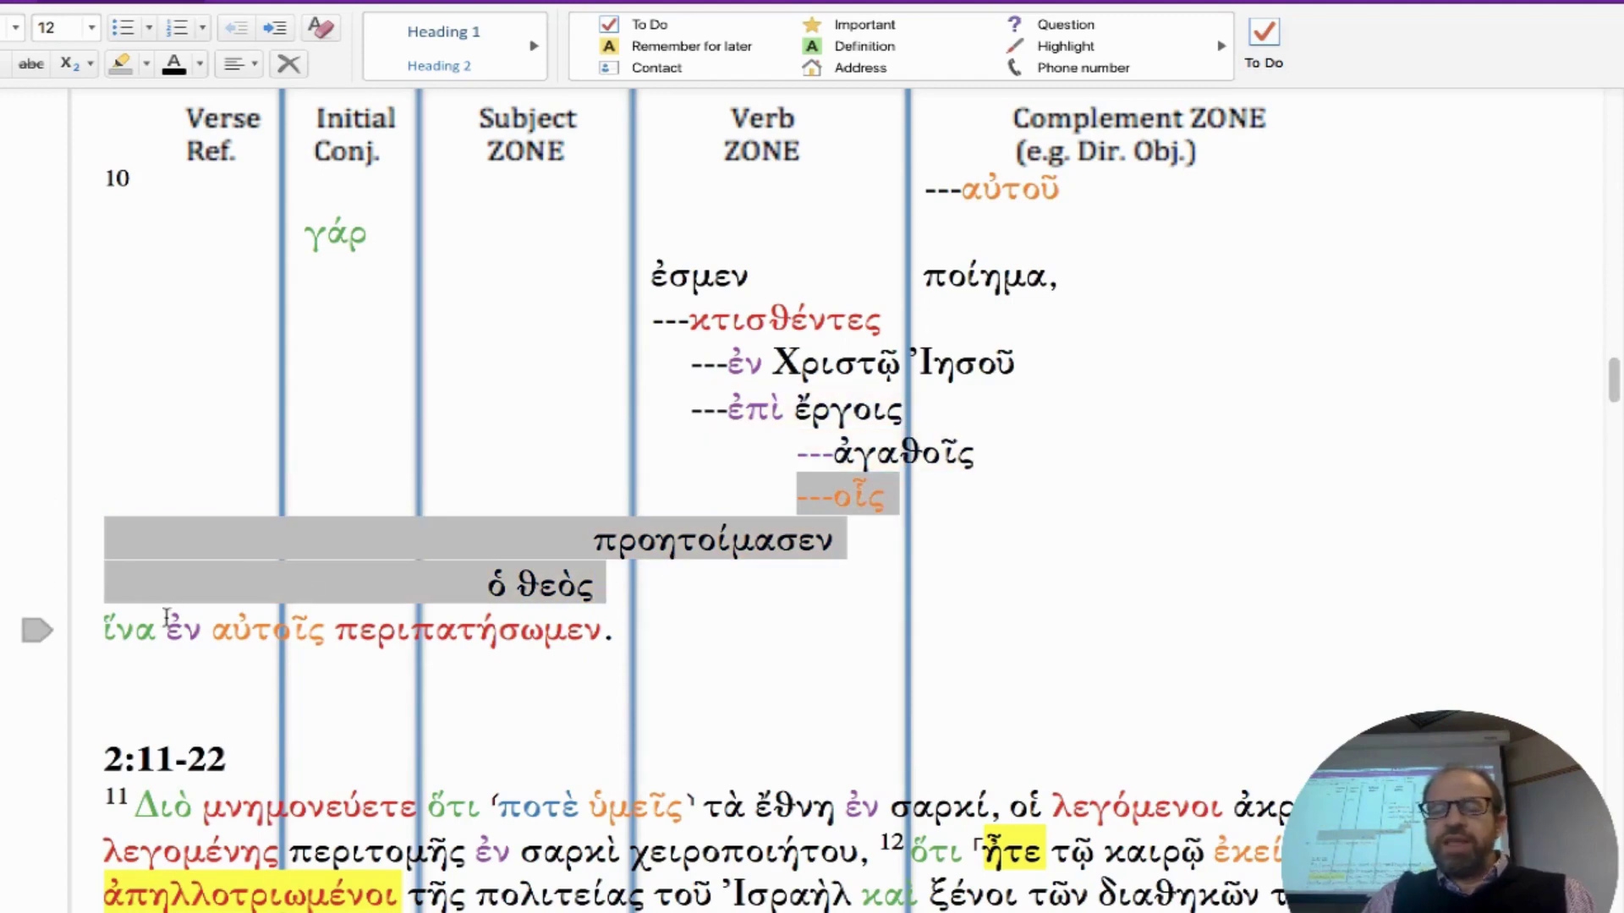
left_click(107, 628)
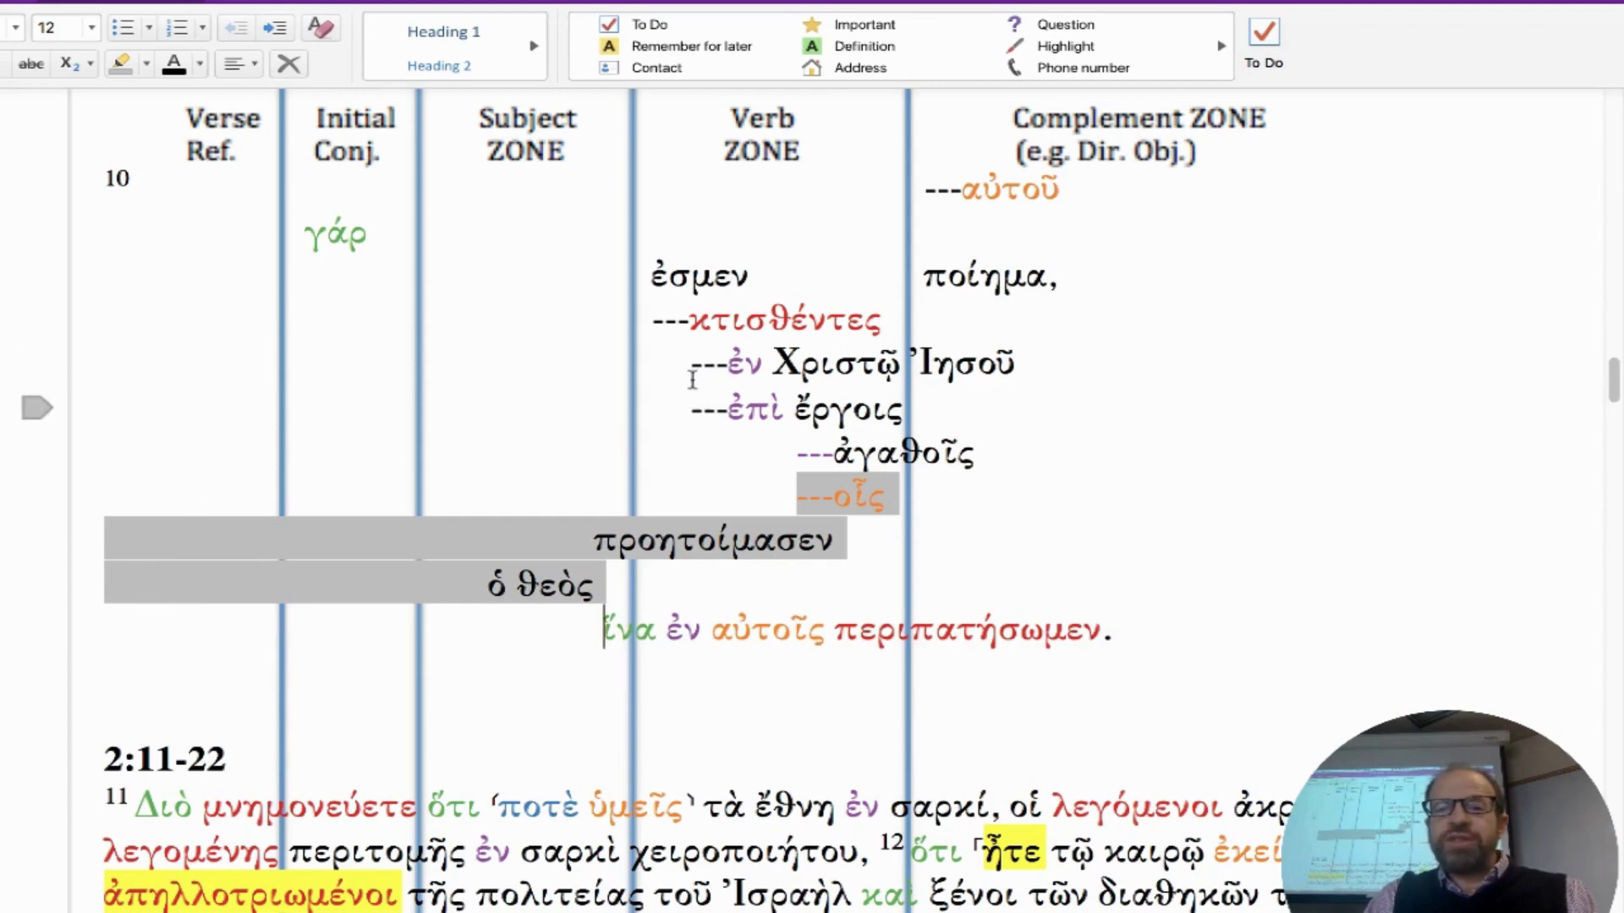
Step: Replace the extra space before ἵνα with --- dashes
left_click(655, 322)
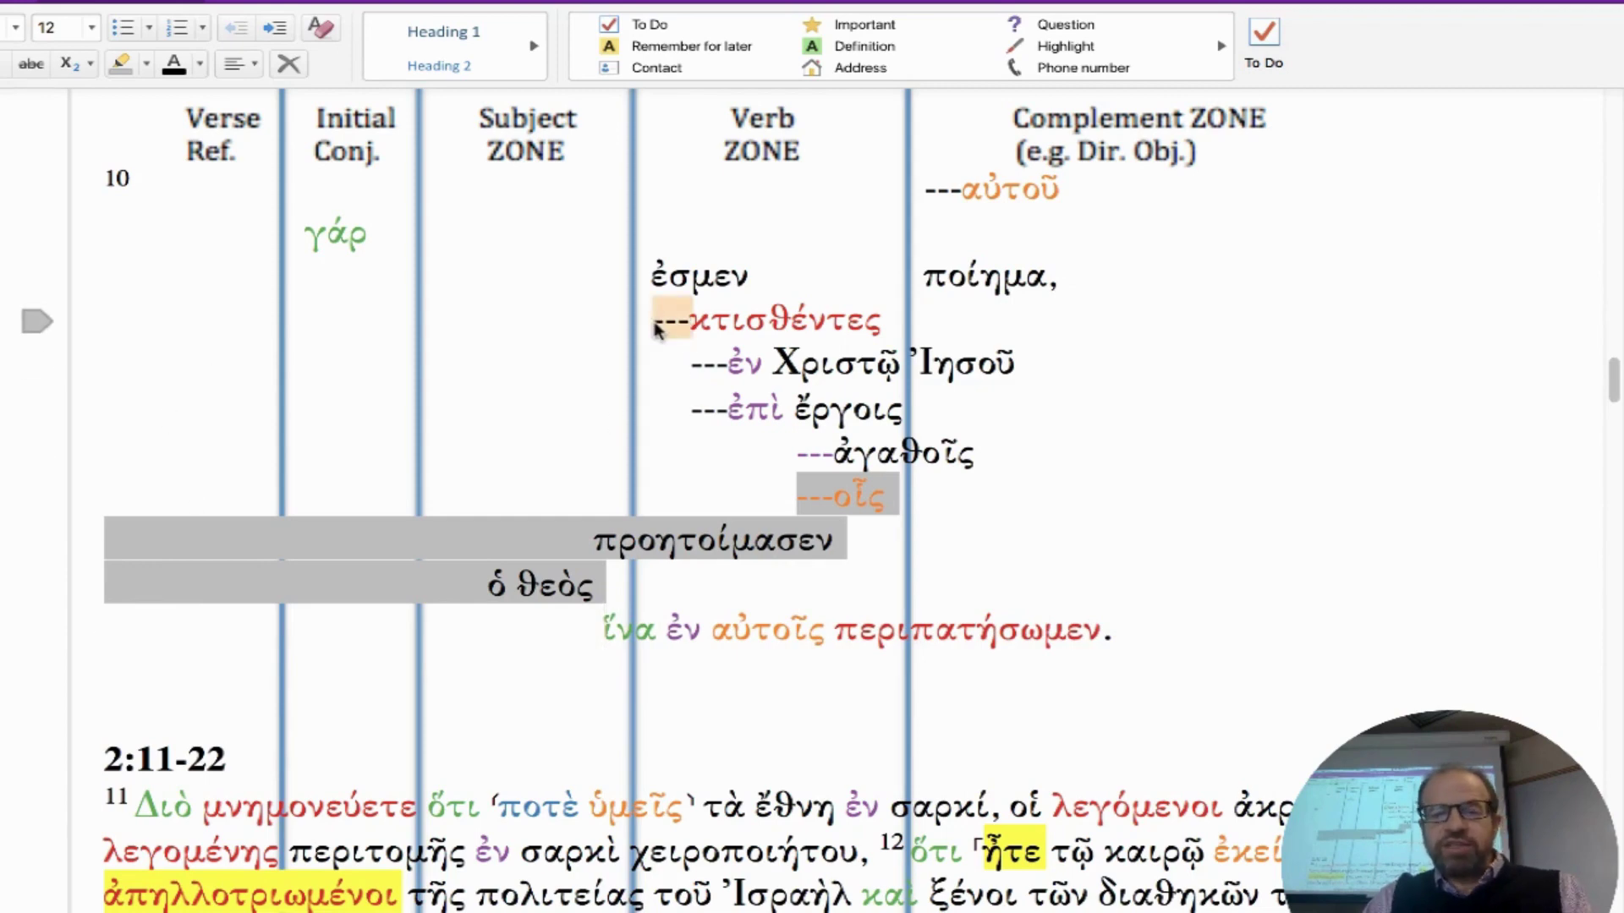
left_click(600, 627)
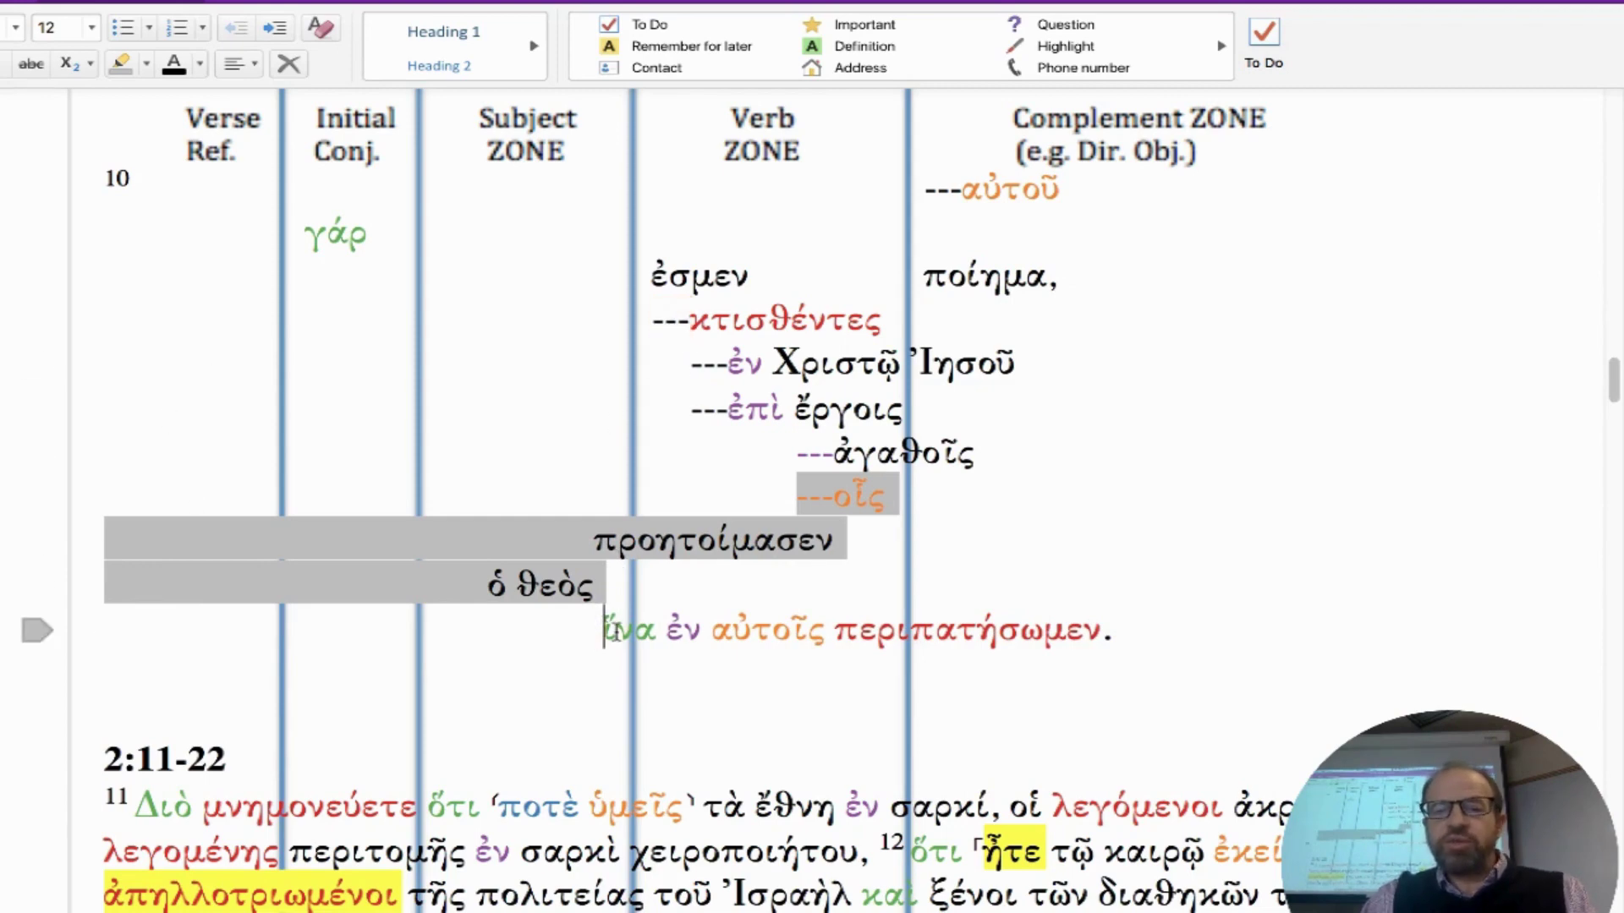
key("BackSpace")
type("---")
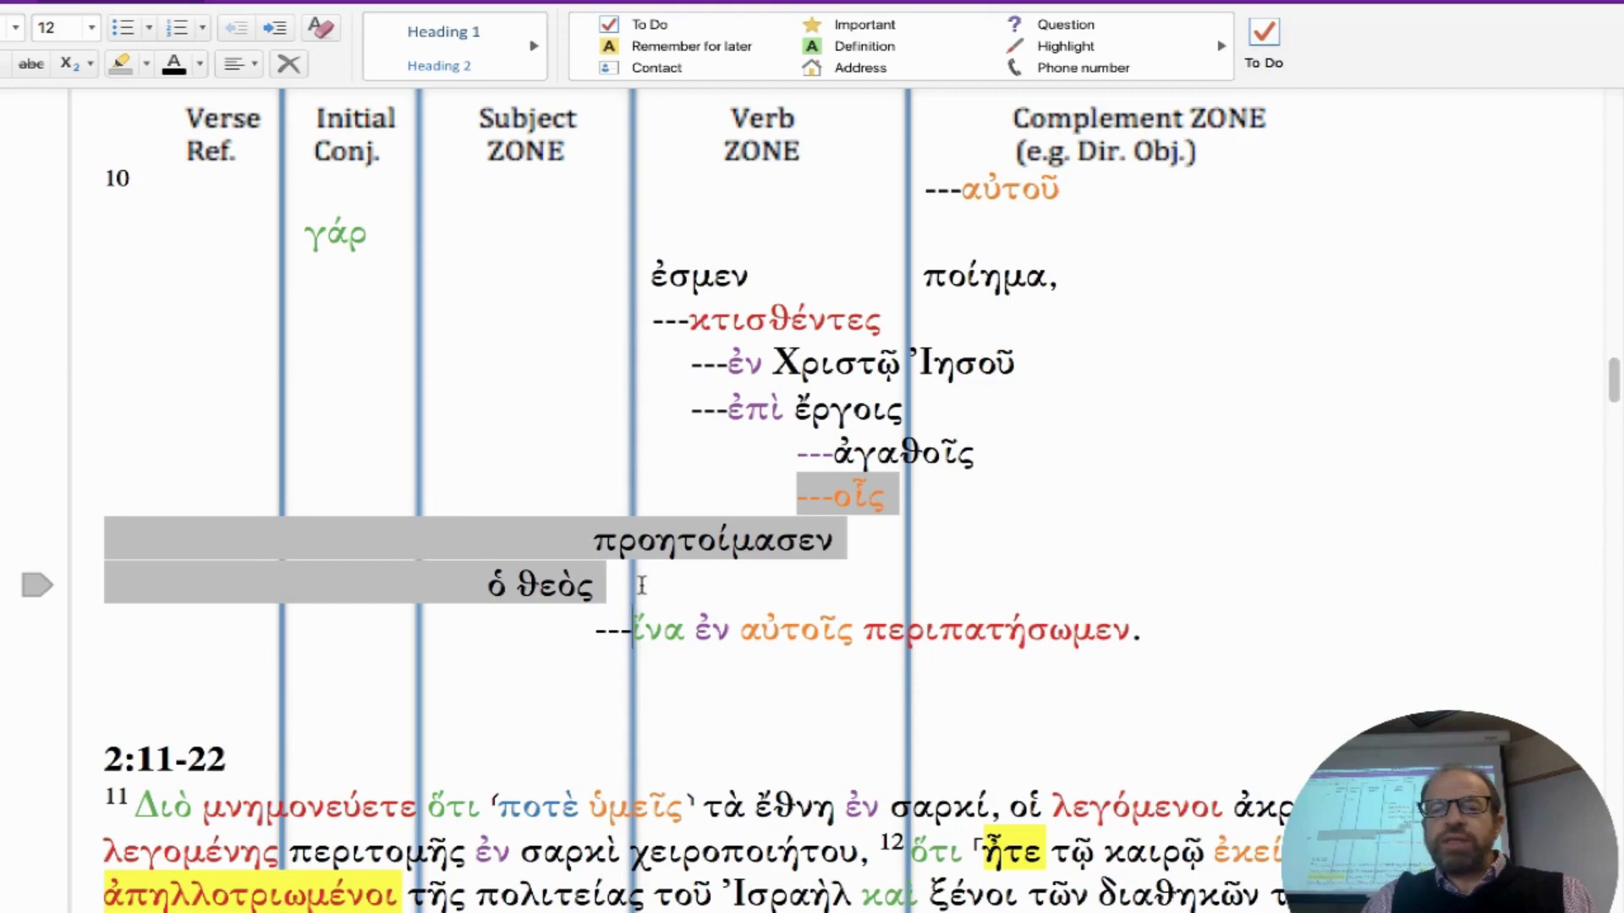
Step: Move ἐν αὐτοῖς περιπατήσωμεν onto a new line beneath ---ἵνα
left_click_drag(979, 457, 696, 414)
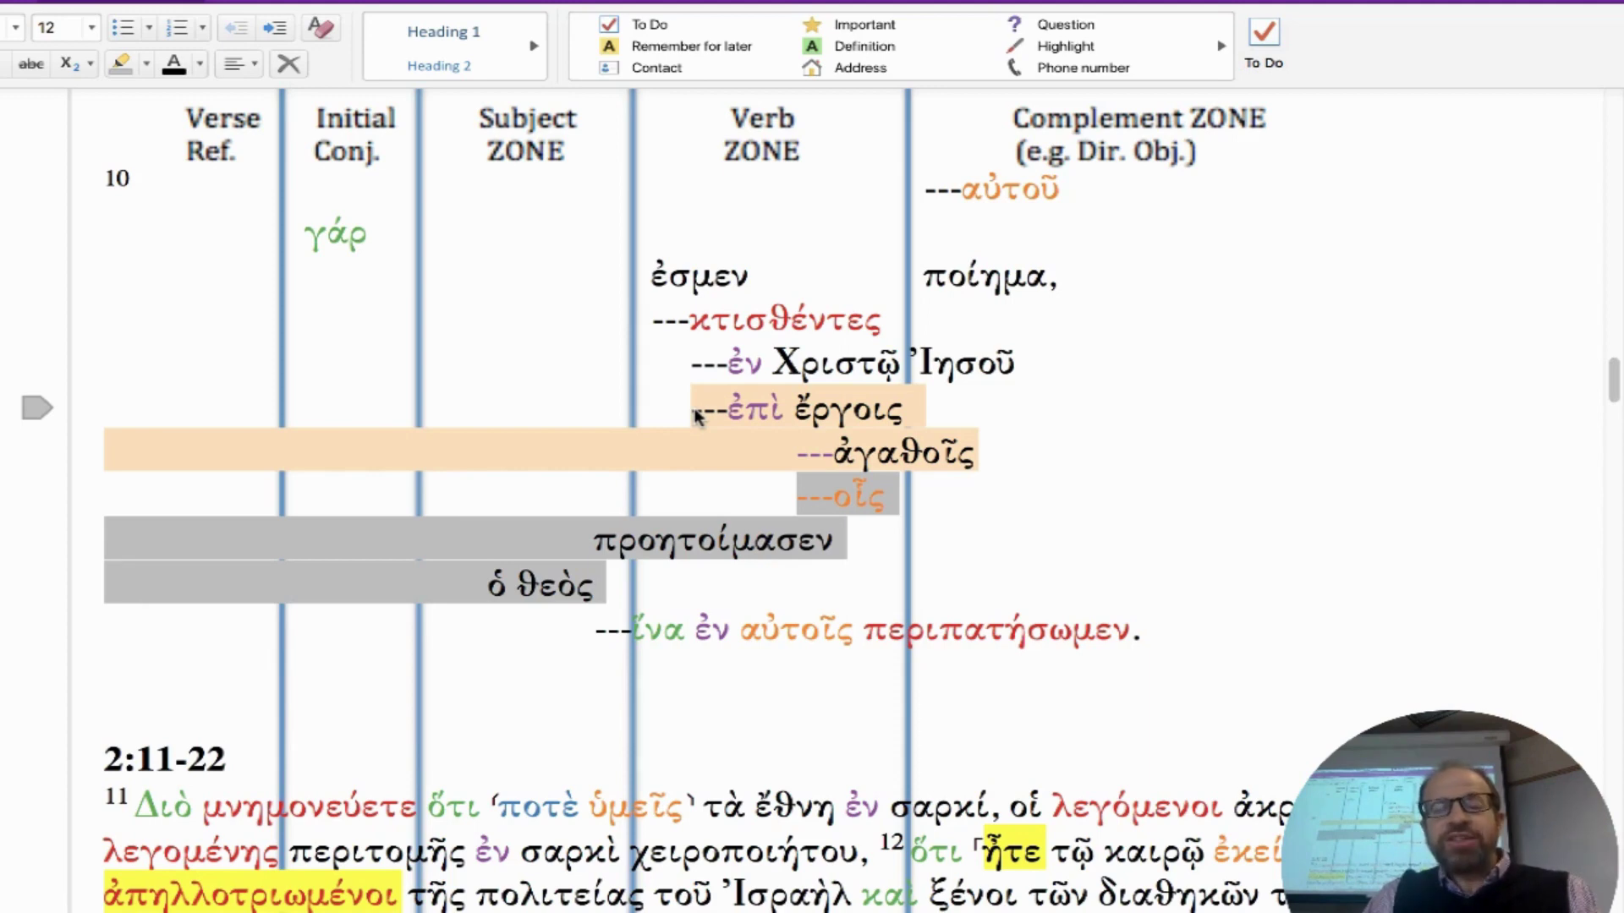
left_click(594, 630)
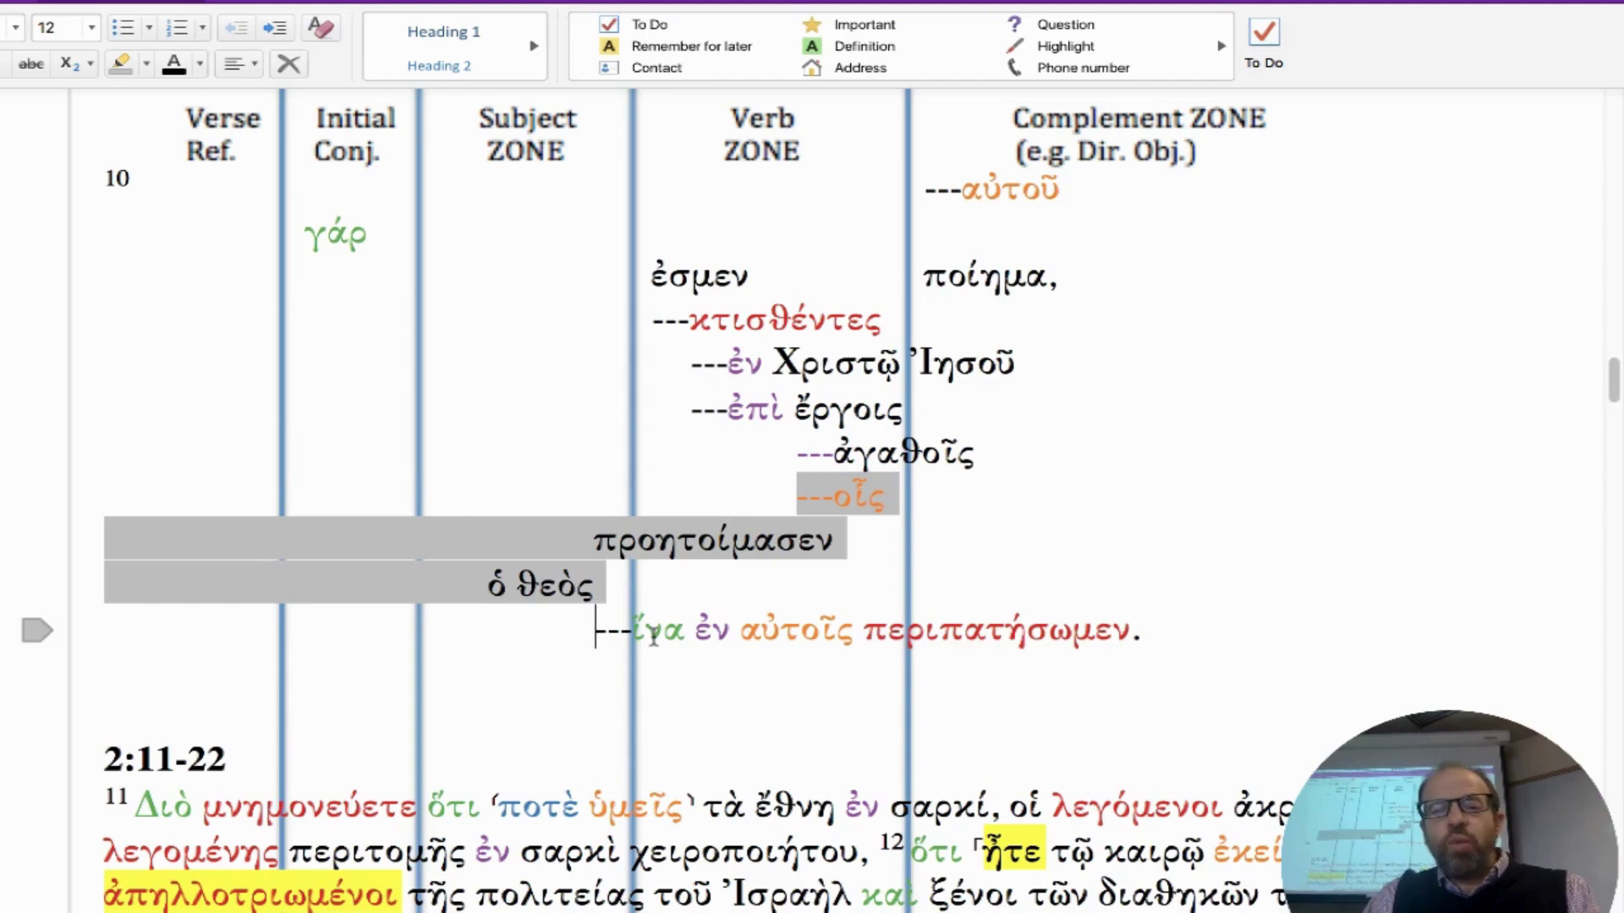
double_click(700, 634)
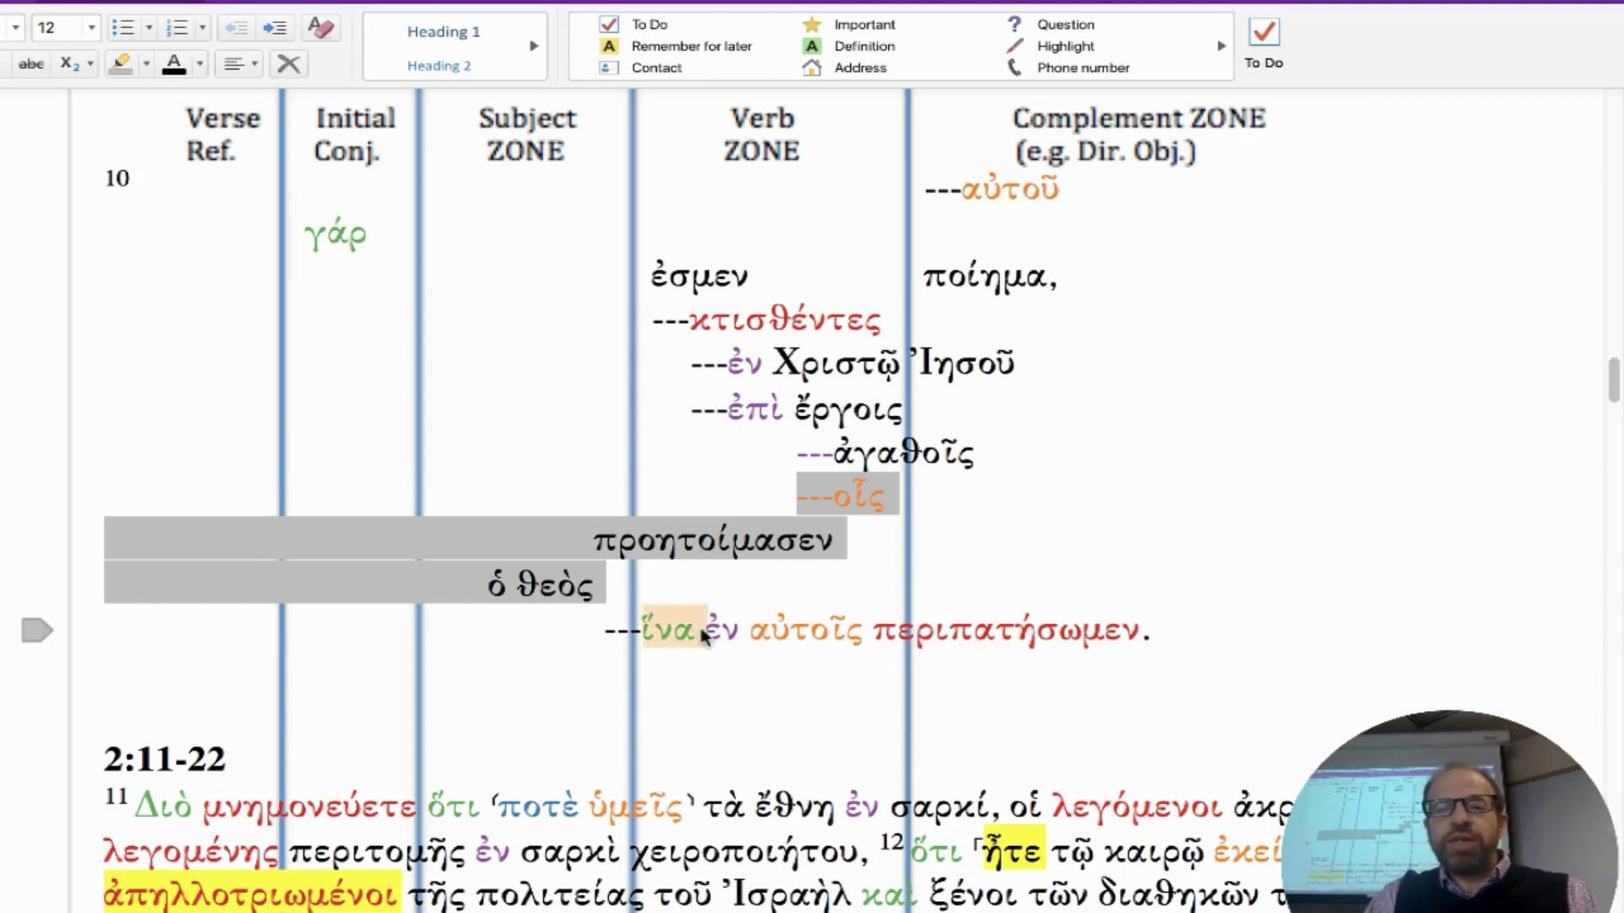
left_click(707, 631)
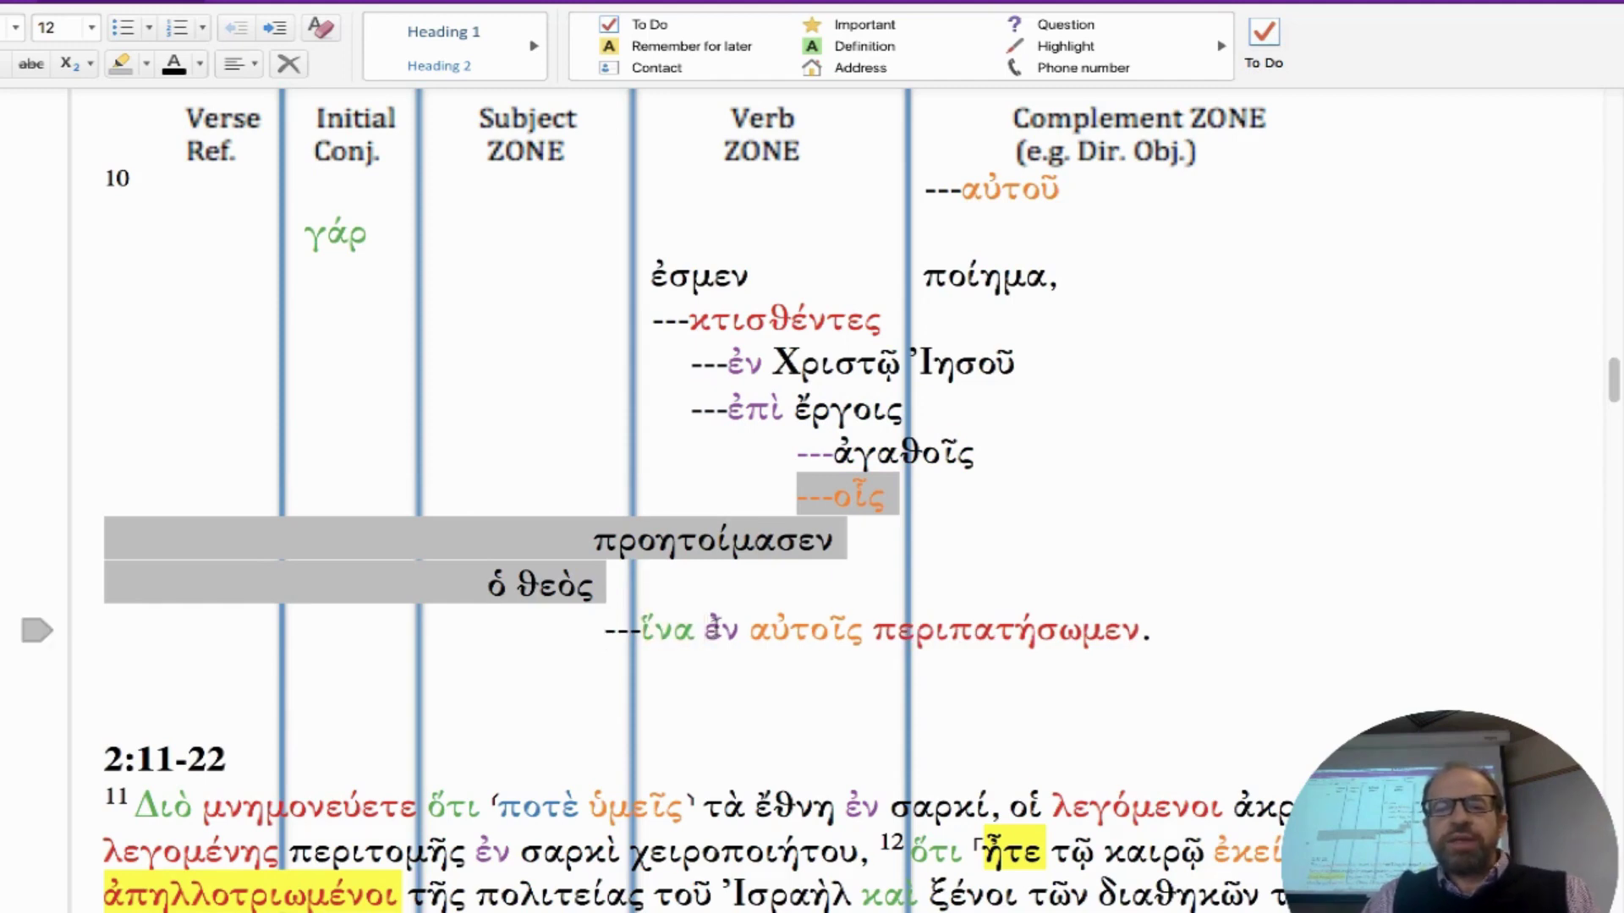
key("Return")
Step: Split περιπατήσωμεν onto its own line and indent it and ἐν αὐτοῖς with the ἐπὶ line's spacing
left_click(263, 674)
key("Return")
key("BackSpace")
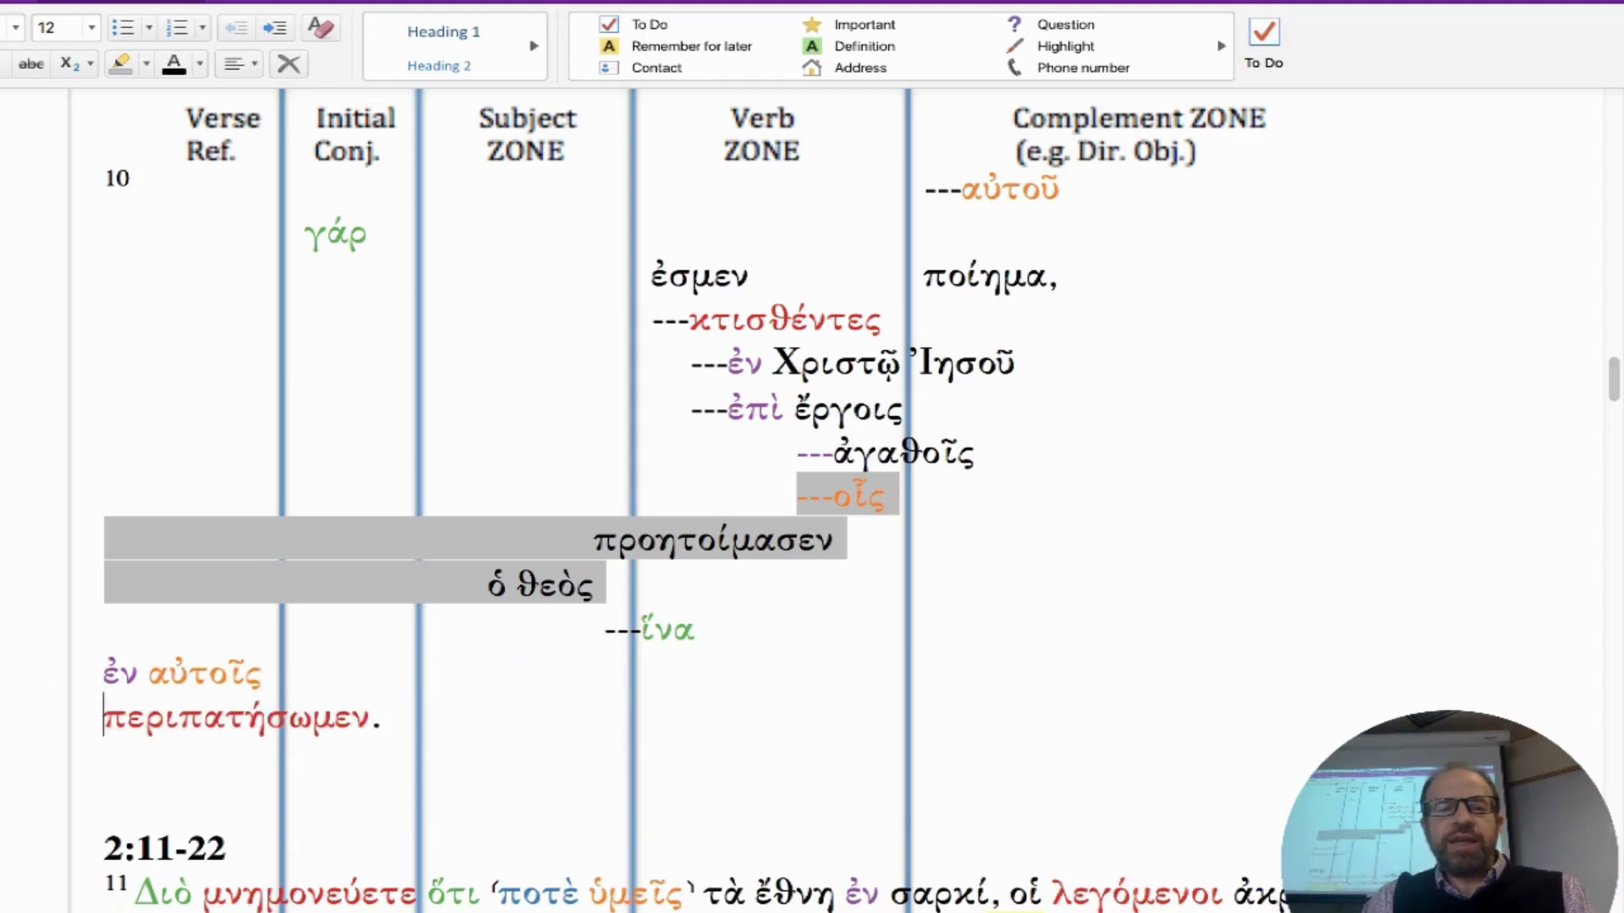
left_click_drag(695, 406, 69, 421)
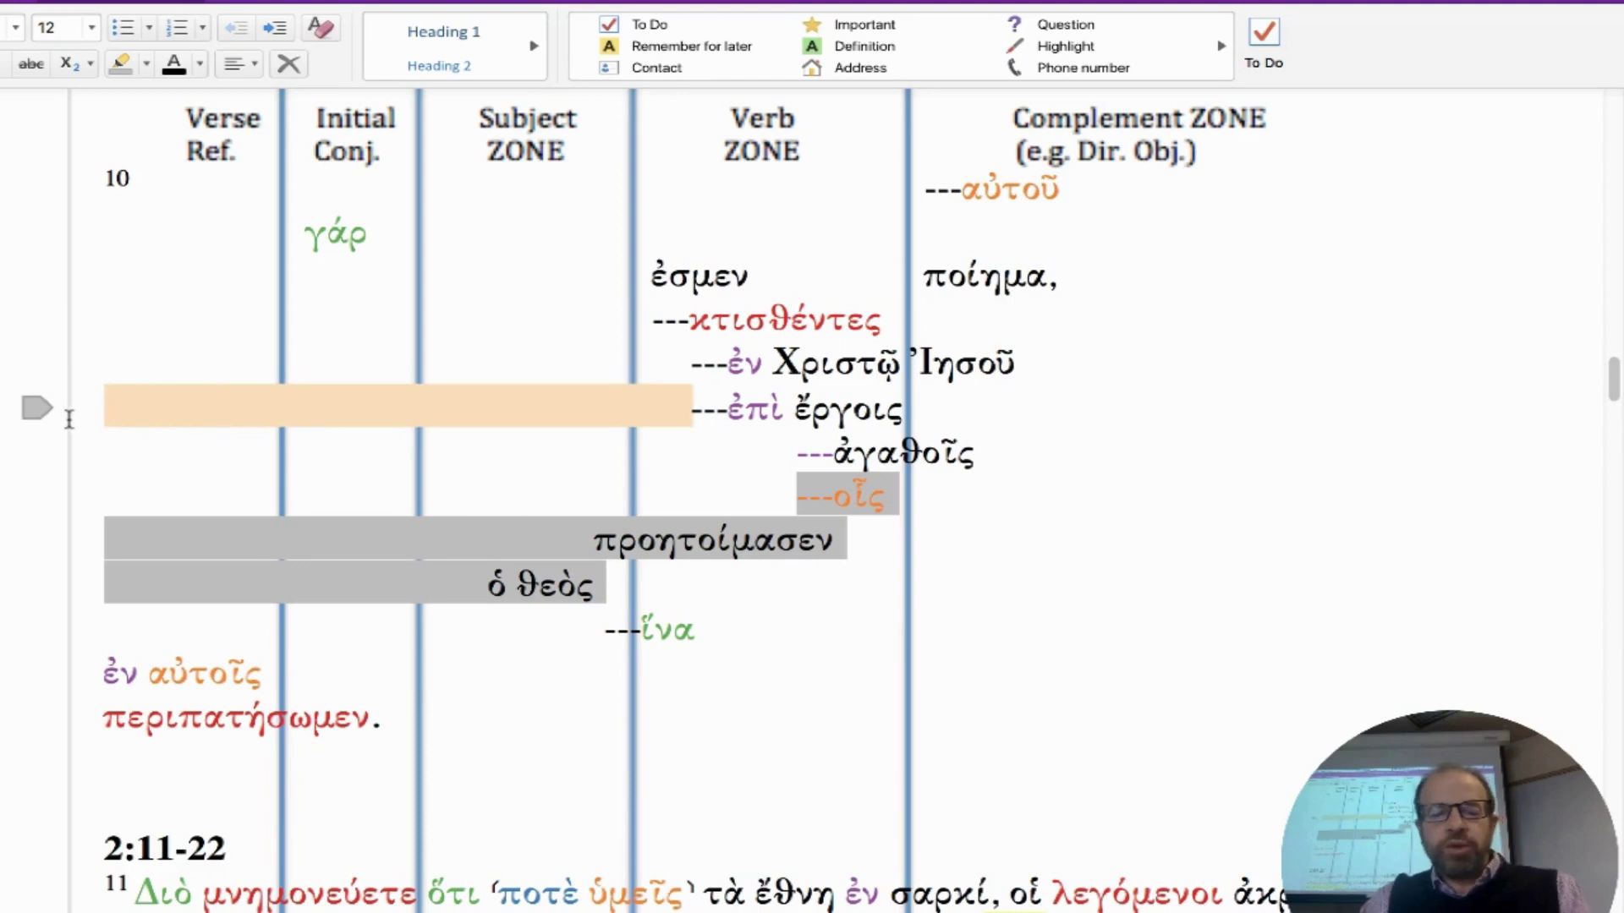
left_click(90, 681)
key("ctrl+v")
left_click(91, 719)
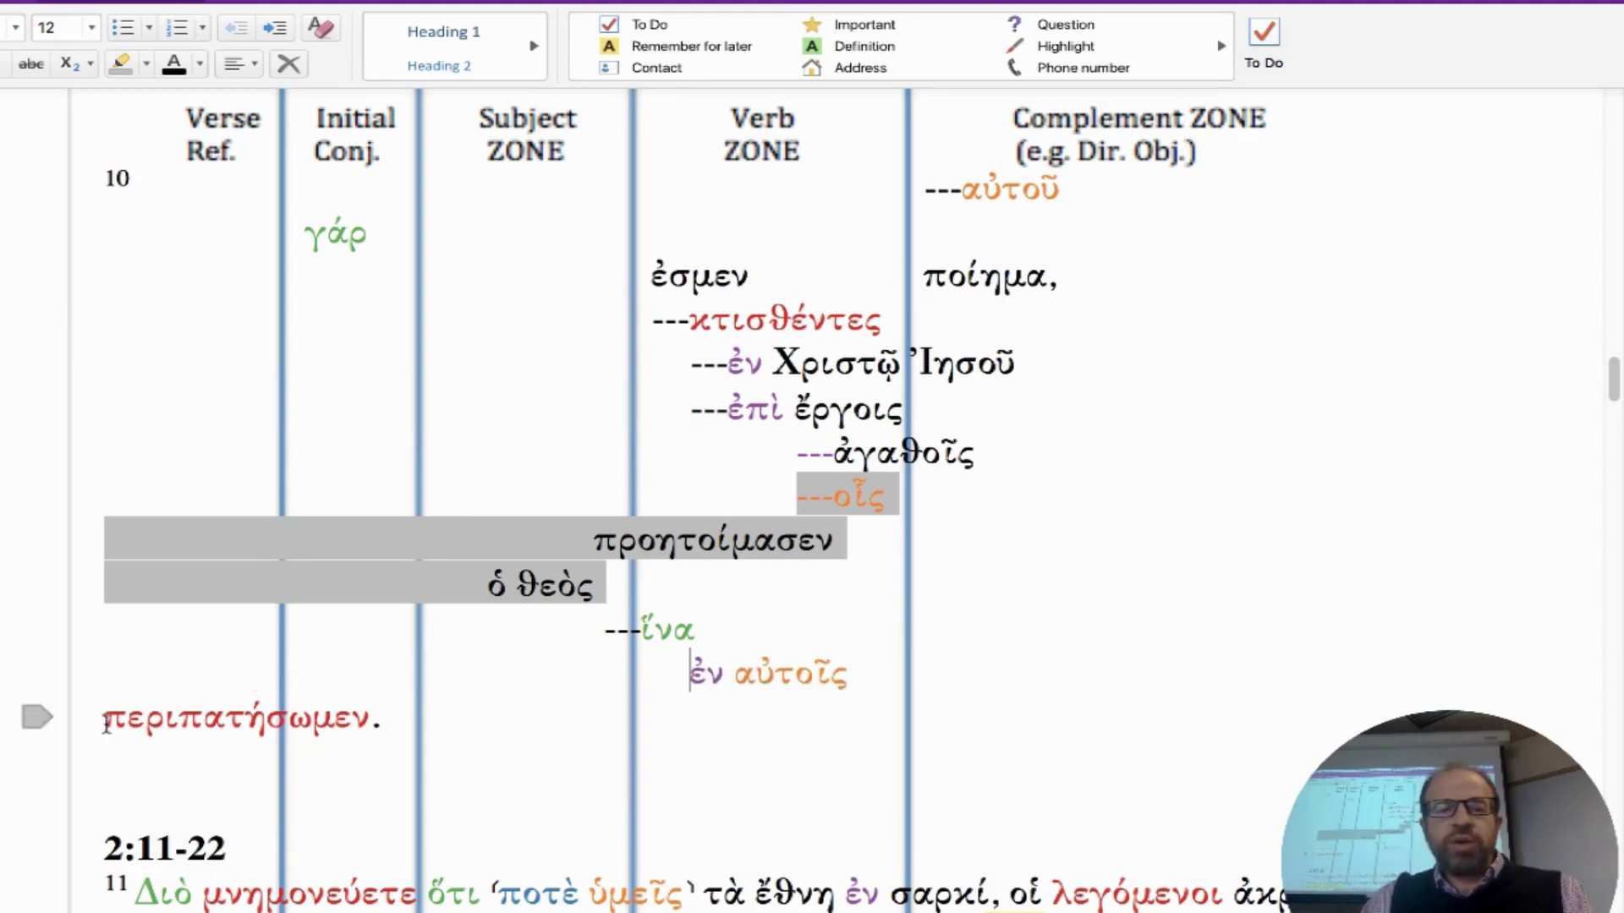
key("ctrl+v")
key("BackSpace")
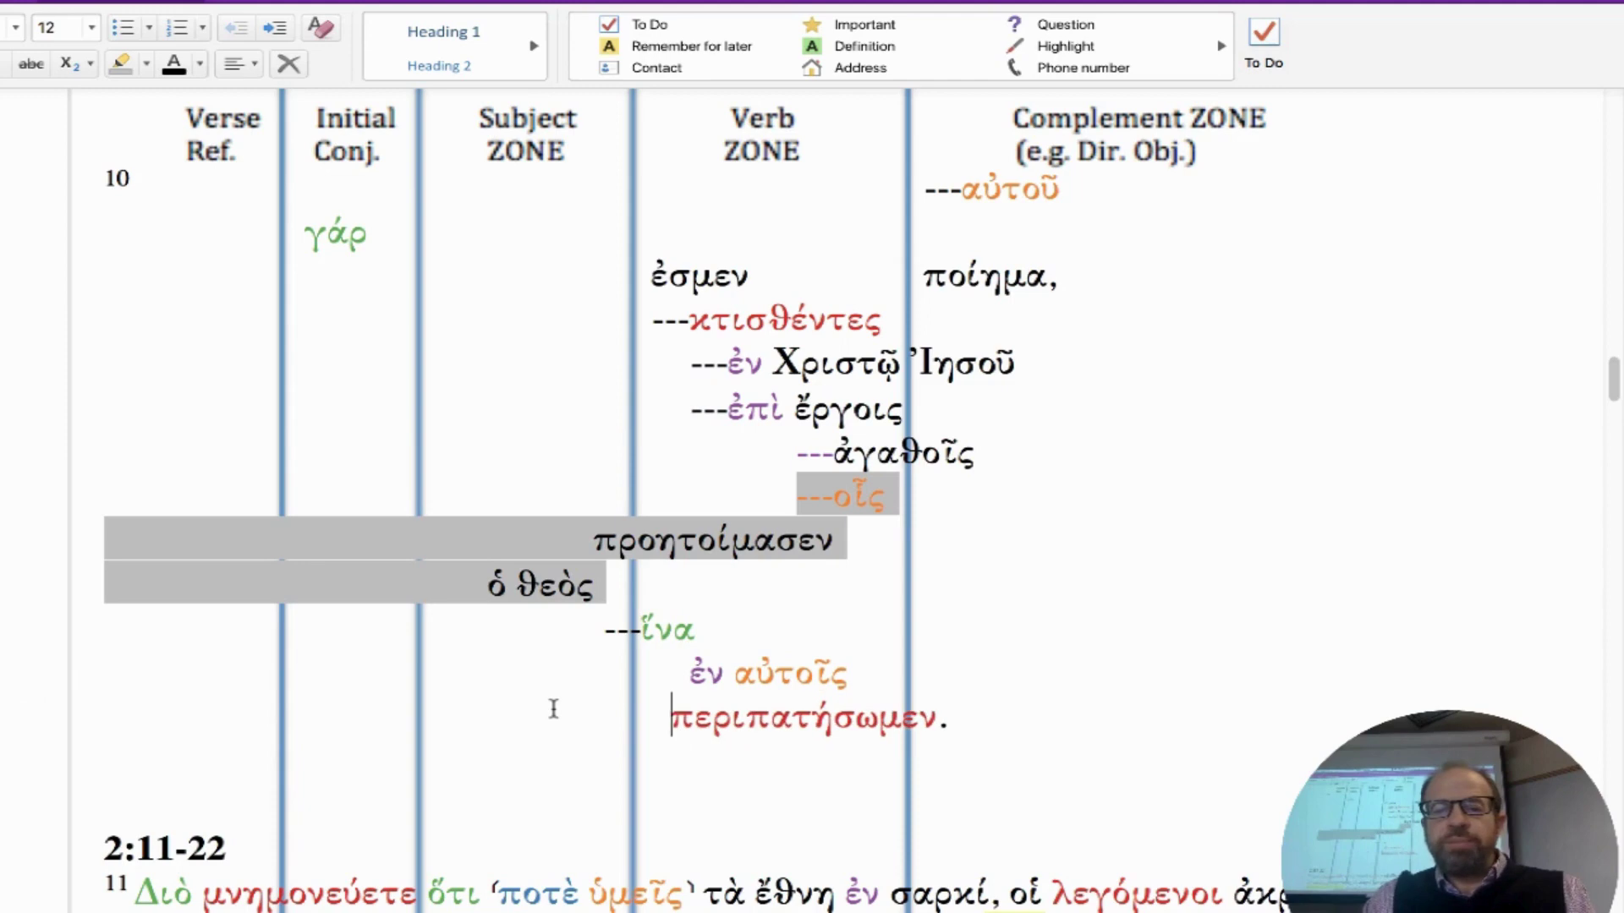
key("BackSpace")
key("BackSpace")
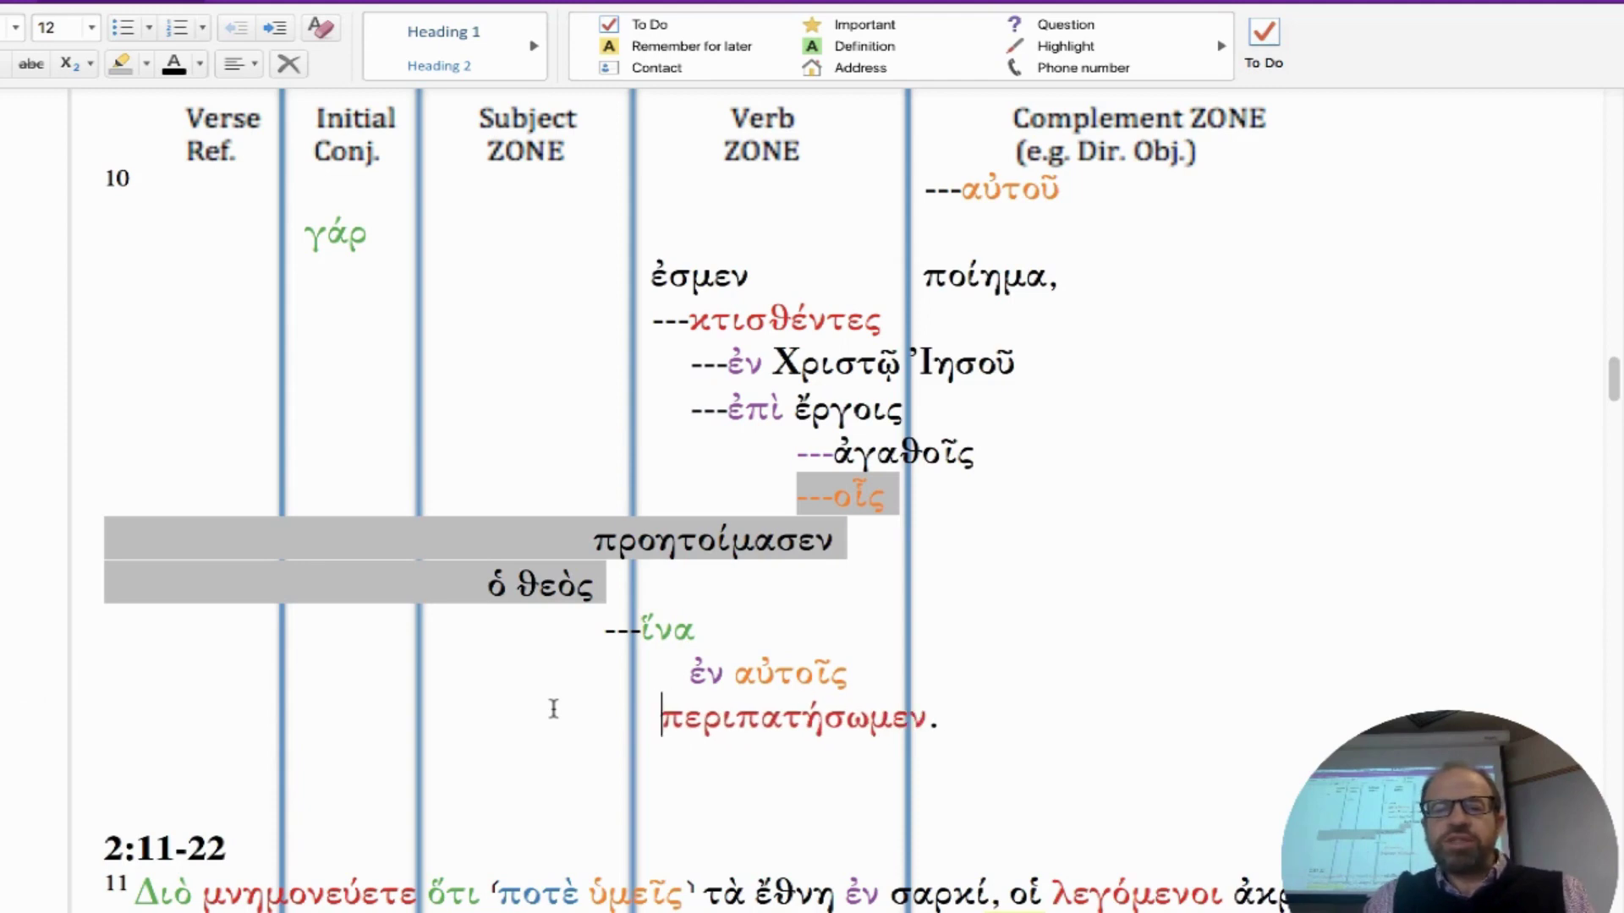
key("Up")
key("Left")
key("Left")
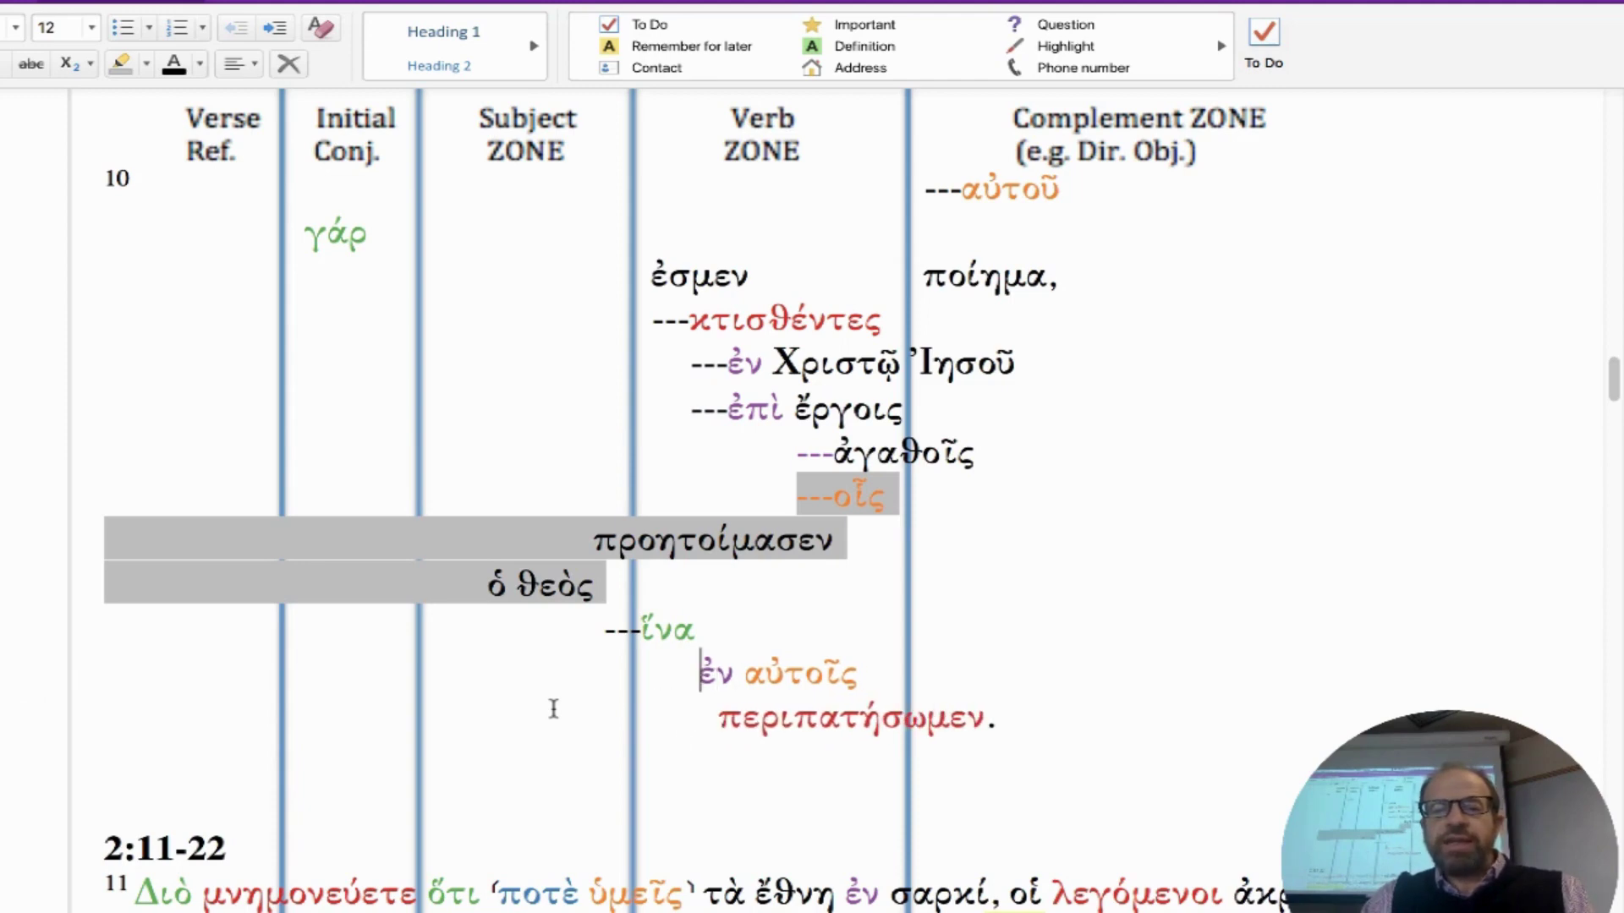
Step: Prefix ἐν αὐτοῖς with -- dashes
left_click_drag(696, 632, 633, 636)
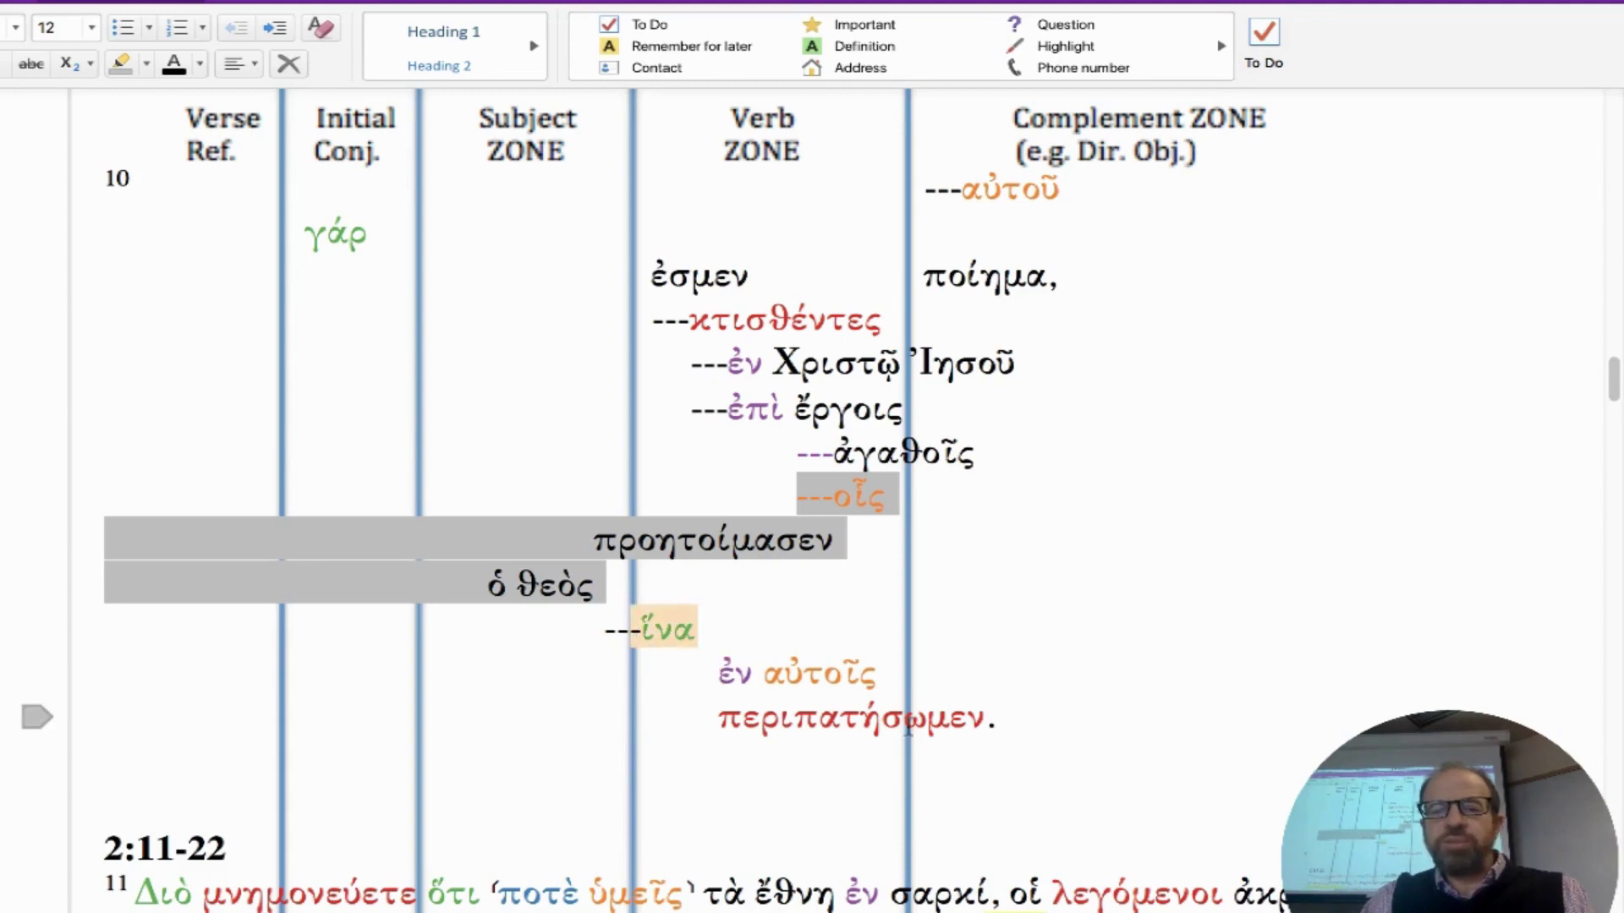
left_click_drag(884, 720, 981, 720)
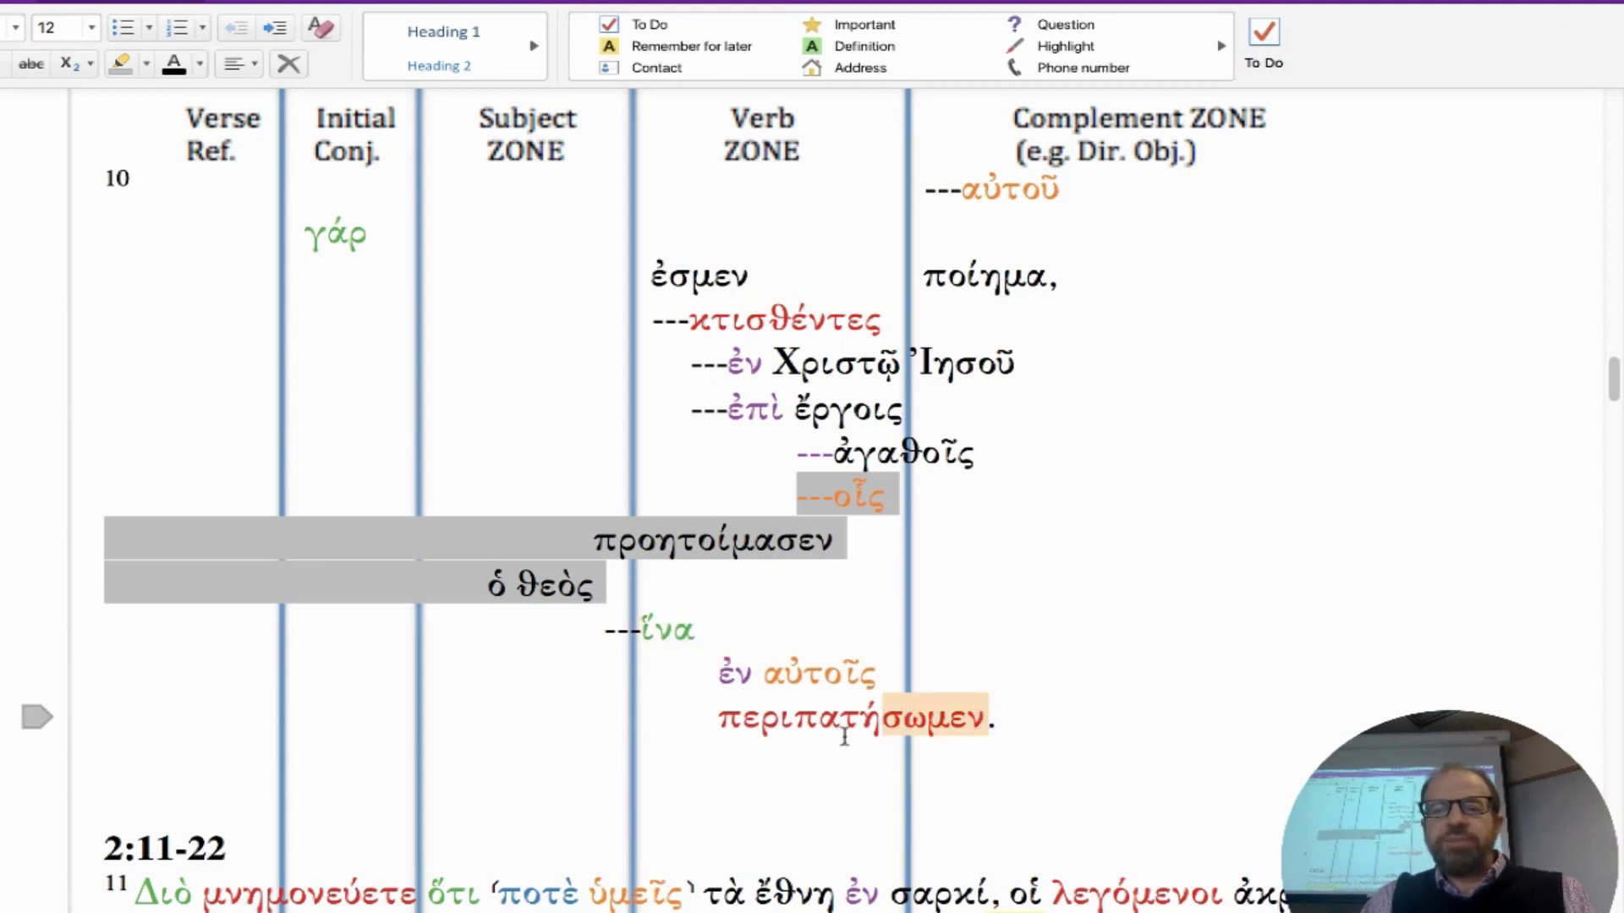
left_click(720, 670)
type("---")
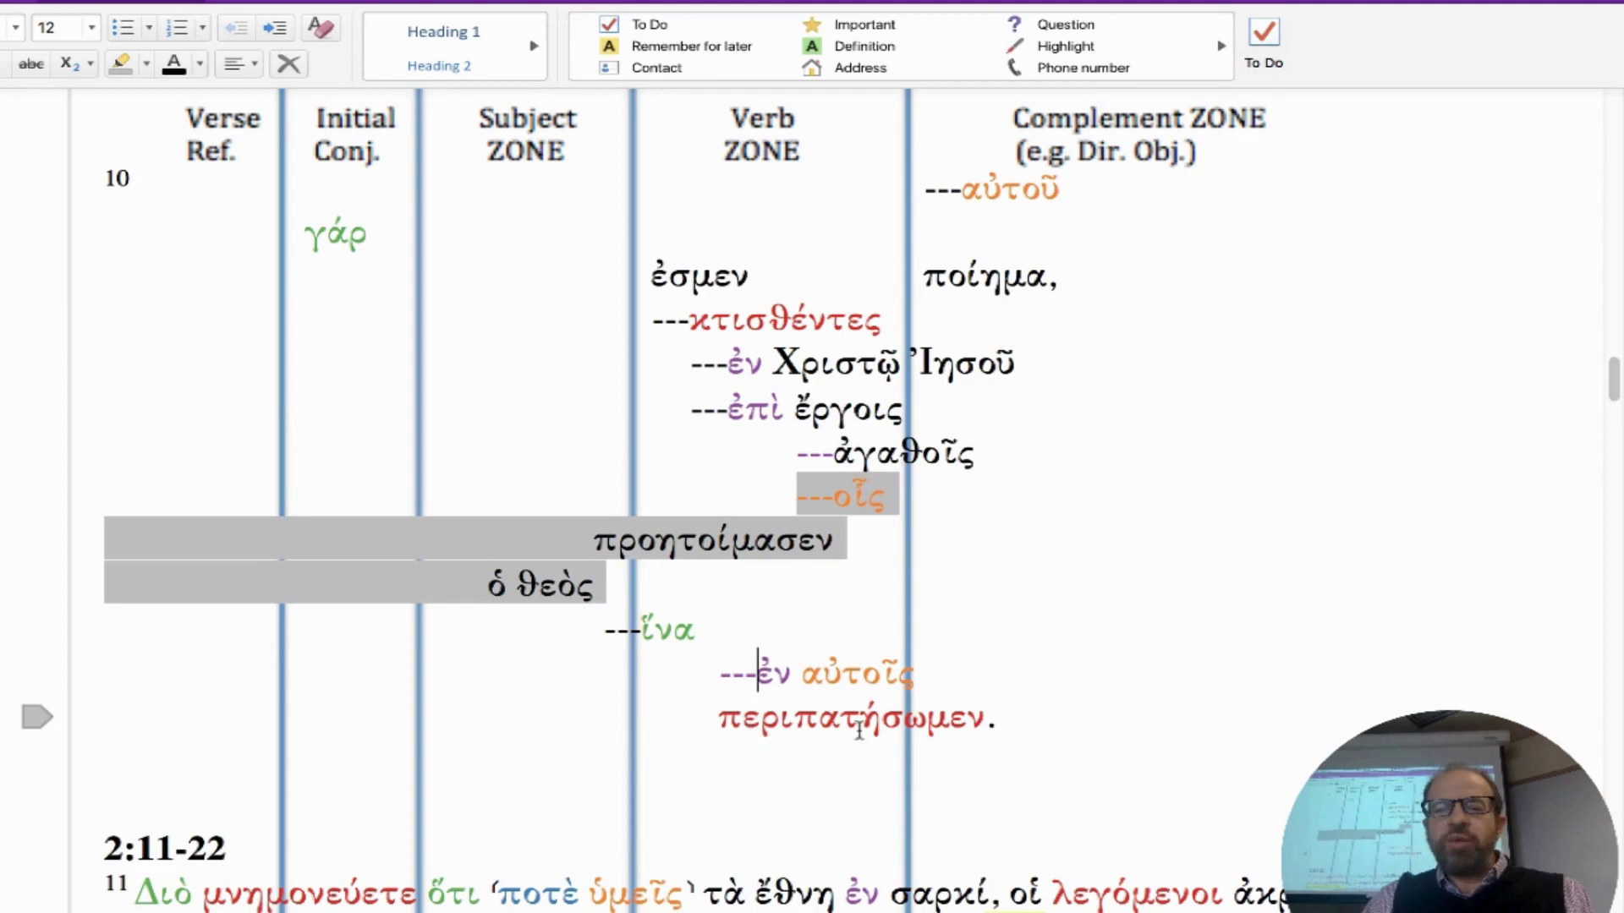
Step: Review αὐτοῖς, Χριστῷ Ἰησοῦ and ποίημα, and delete the empty line below the diagram
left_click_drag(920, 677, 805, 678)
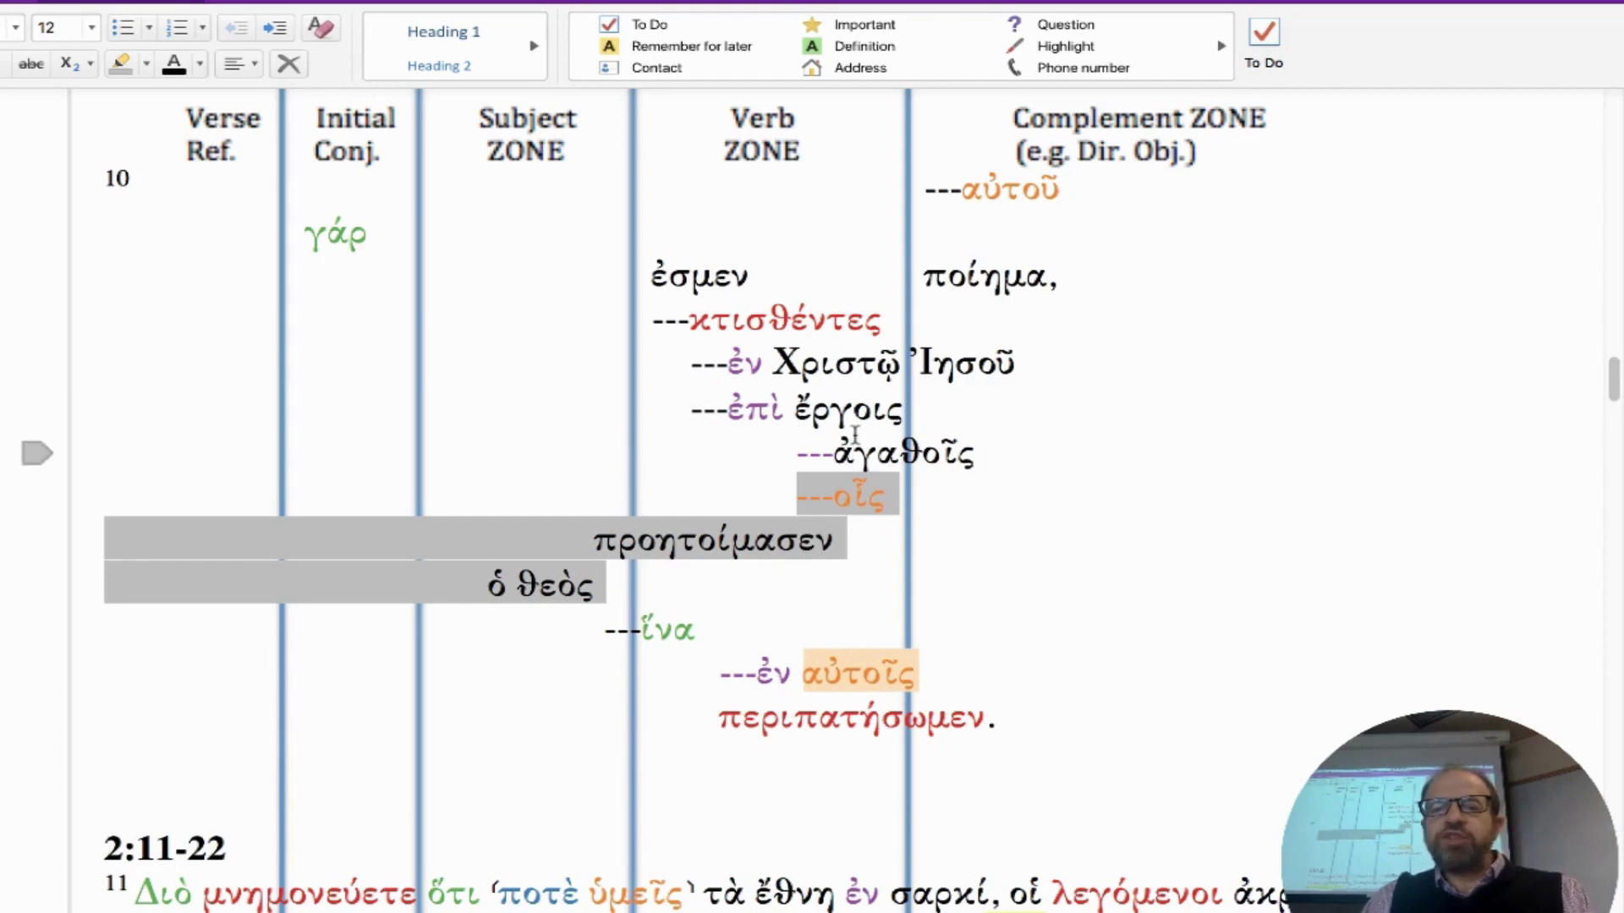
left_click_drag(1014, 362, 751, 360)
left_click(732, 566)
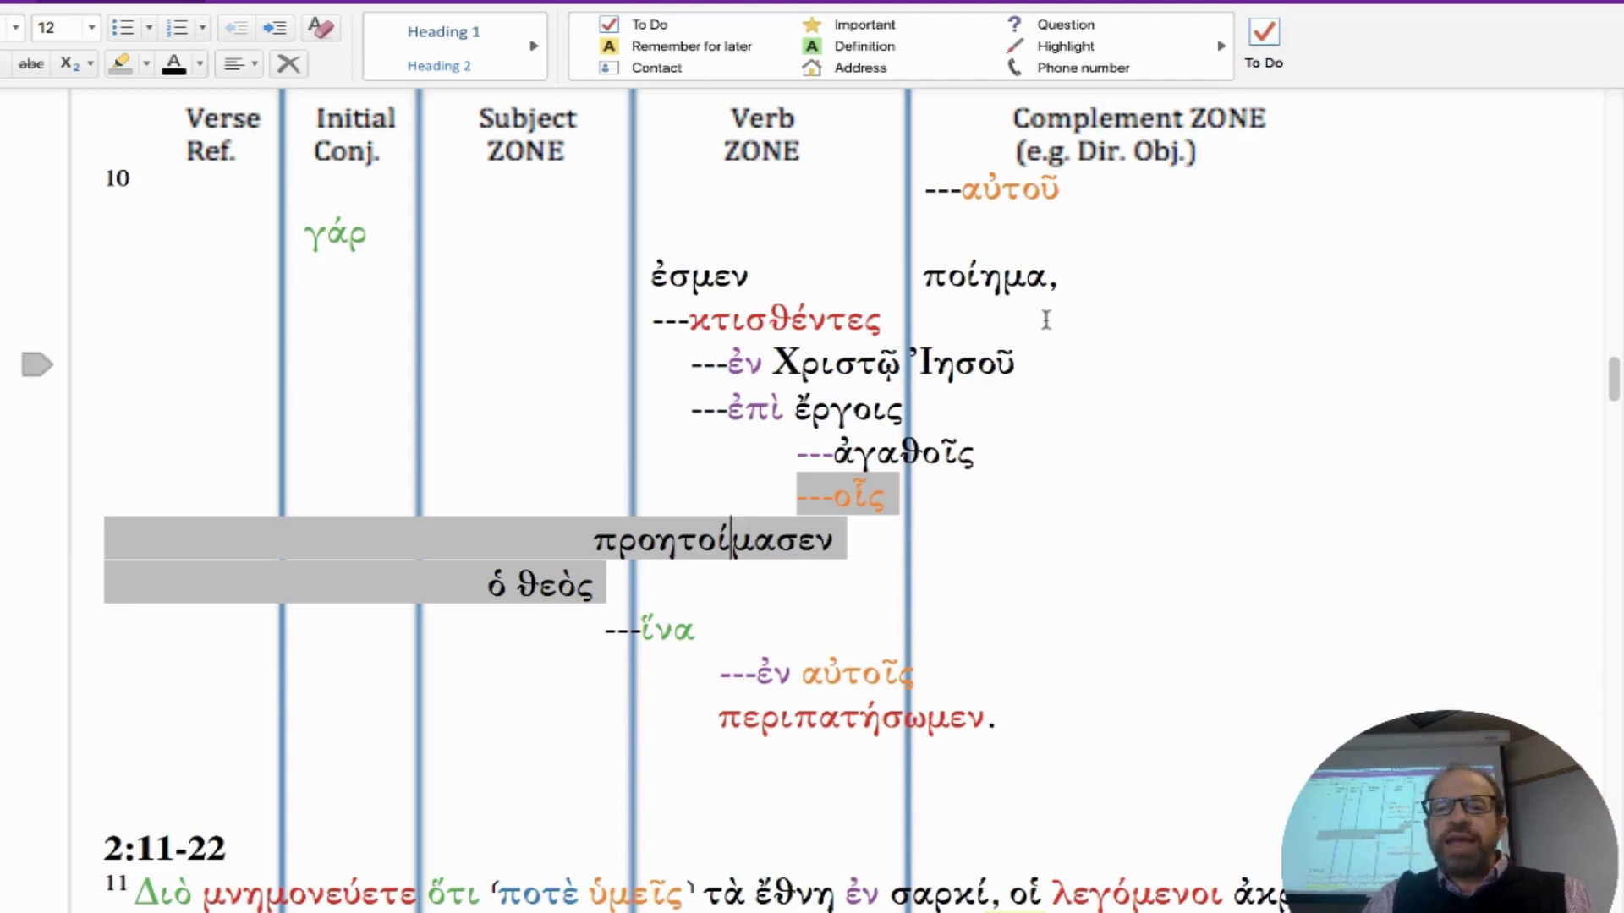
left_click_drag(1067, 277, 928, 277)
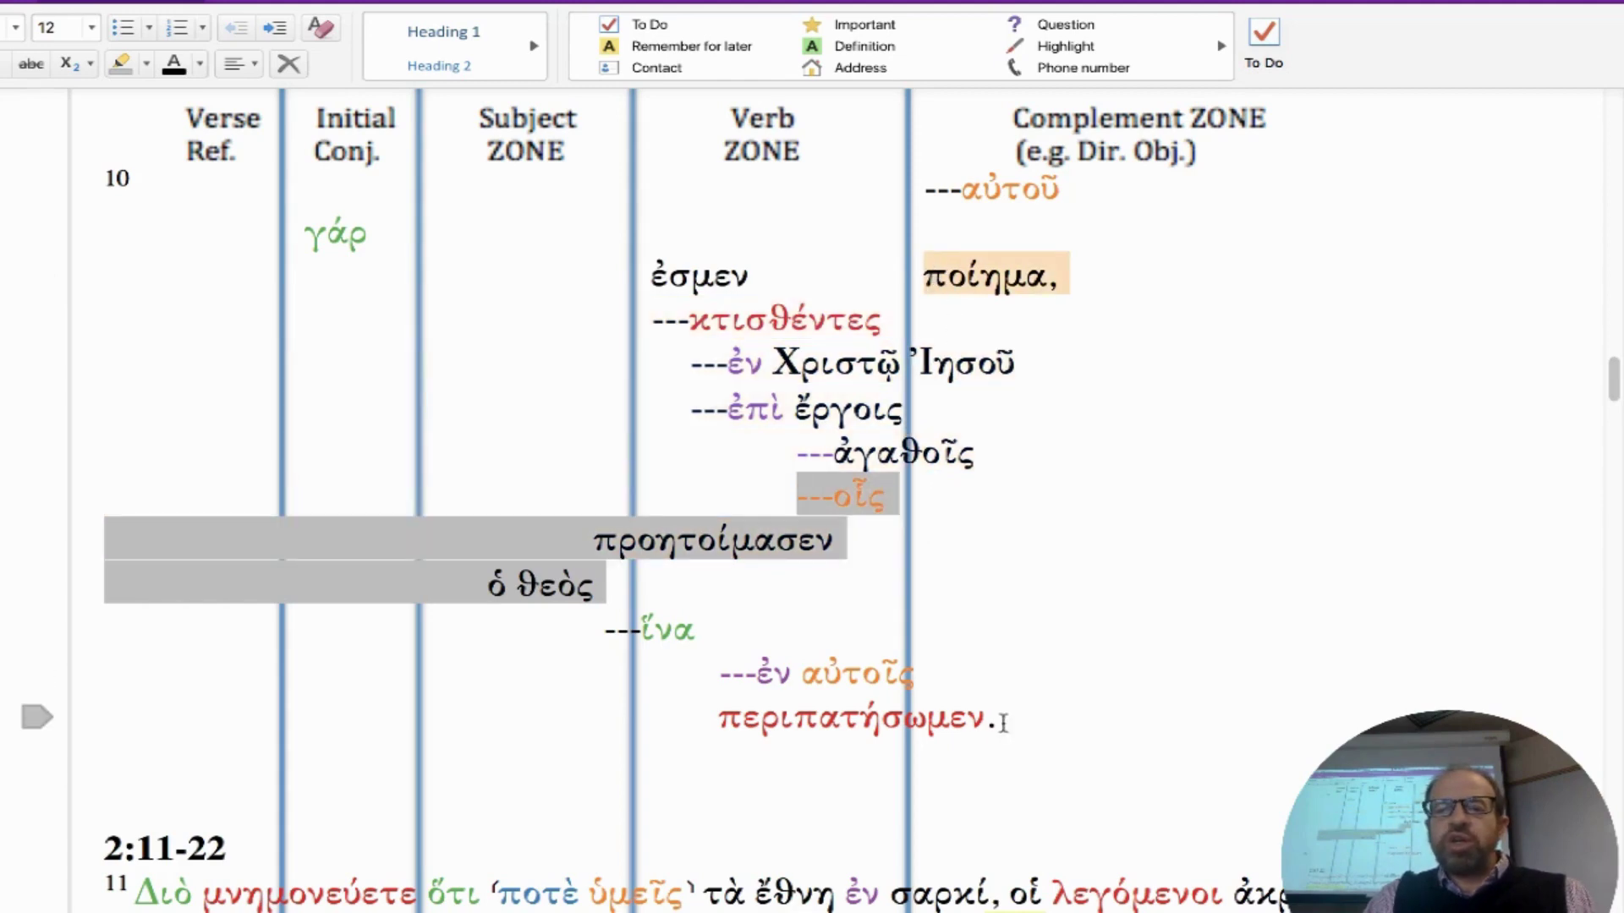
left_click_drag(1008, 717, 725, 673)
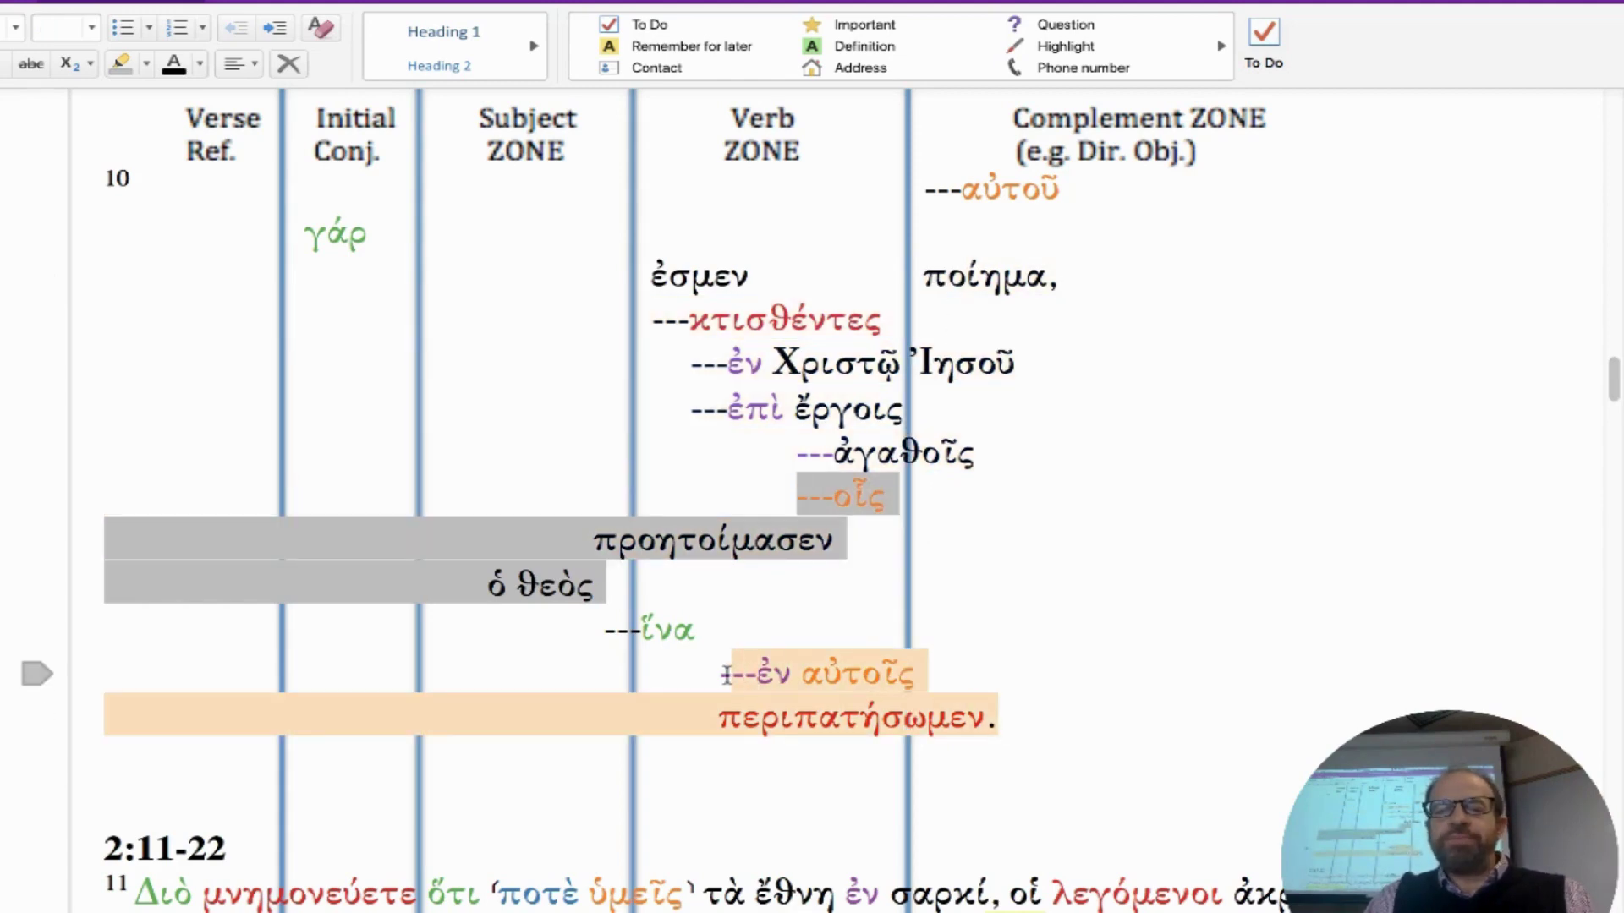
left_click(683, 734)
scroll(536, 785, "down", 1)
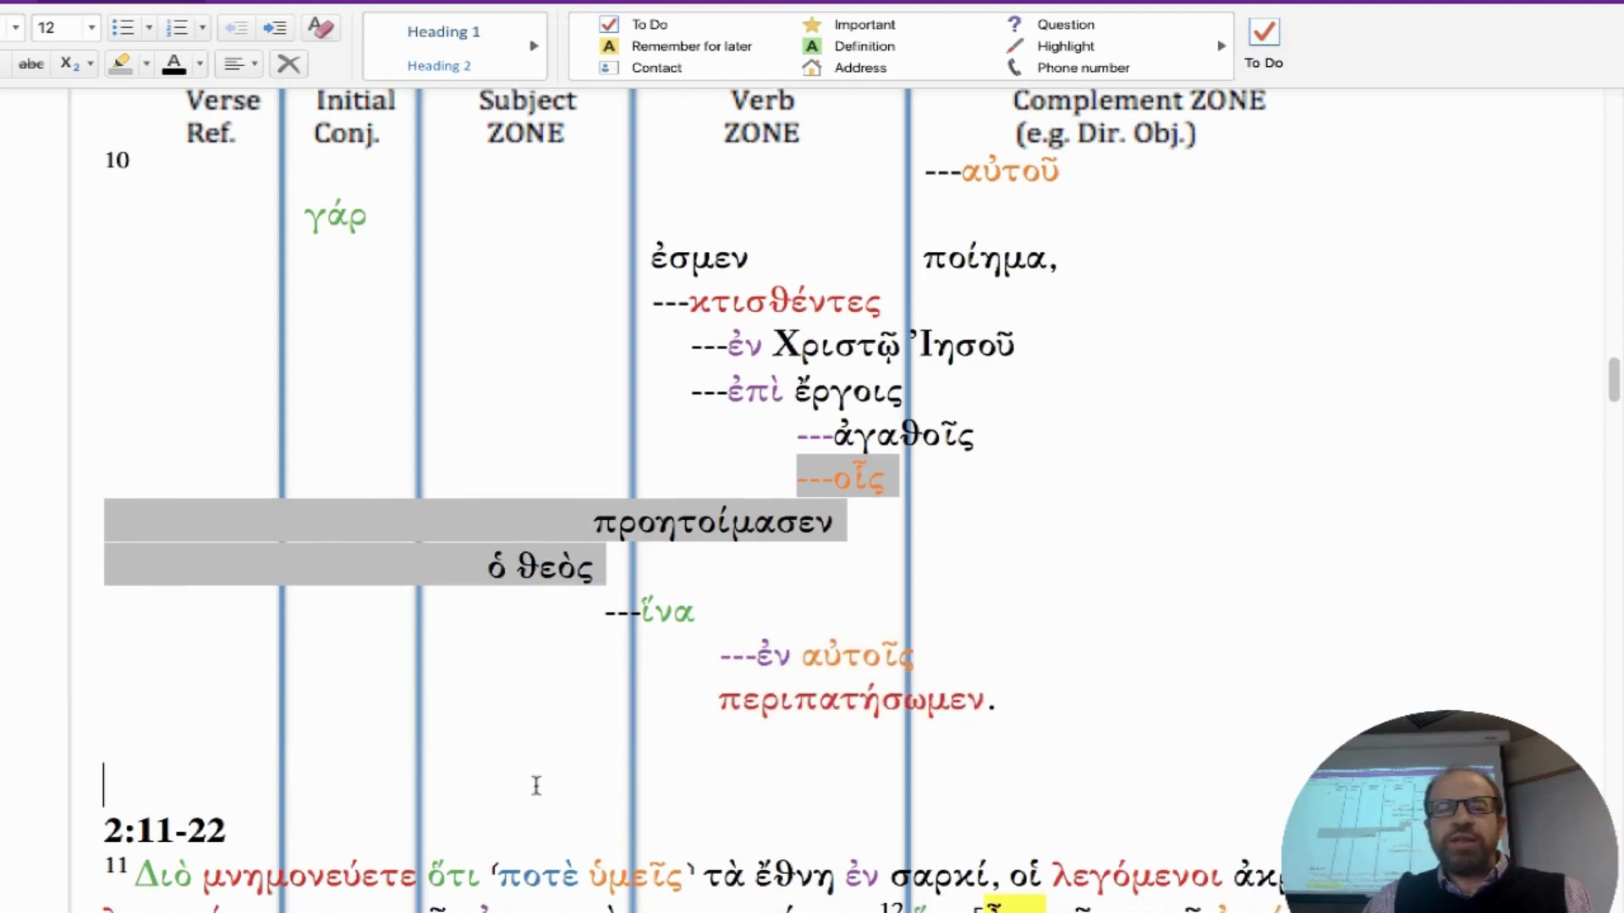
key("BackSpace")
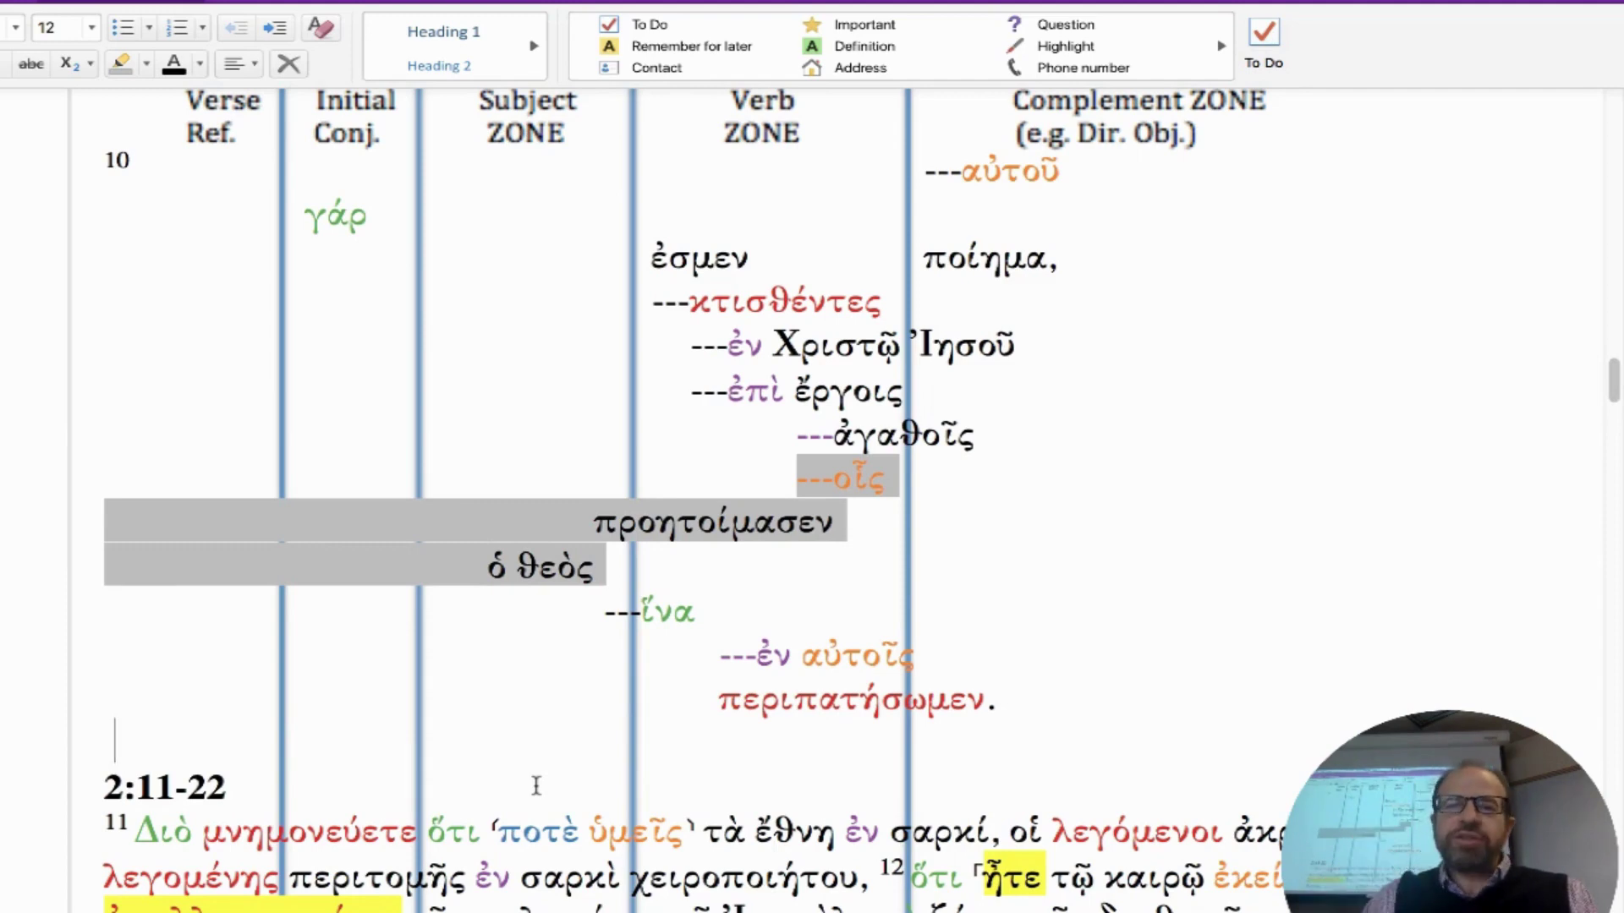
Step: Mark verse 10's rows from ---αὐτοῦ to ---ἐν αὐτοῖς to check the diagram's alignment
left_click_drag(1067, 174, 925, 175)
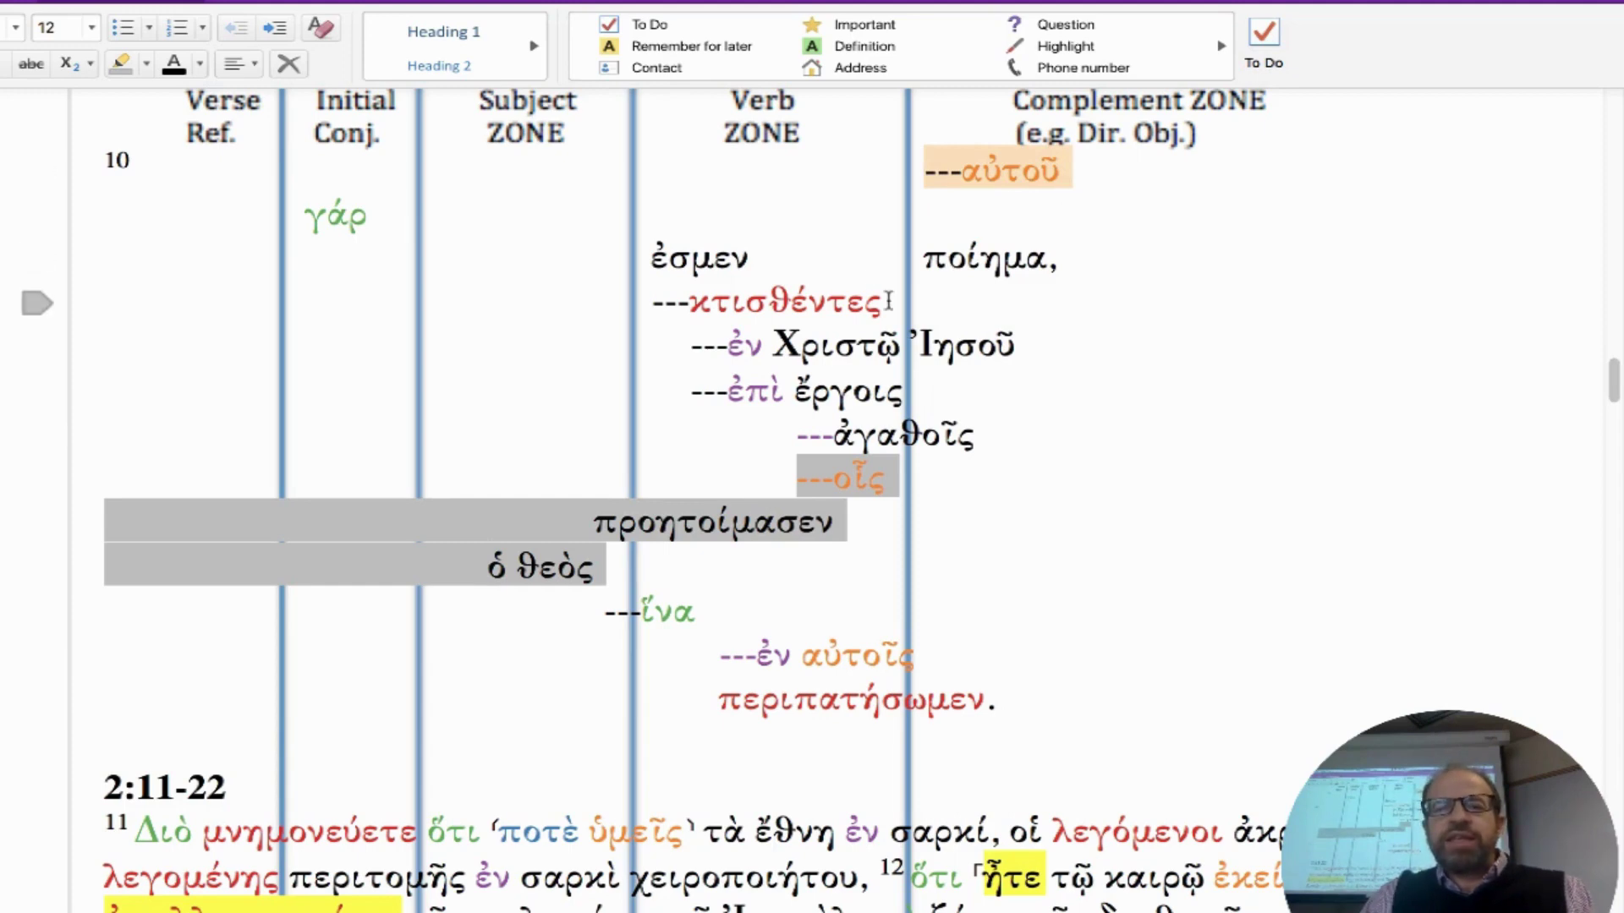
left_click_drag(886, 303, 699, 311)
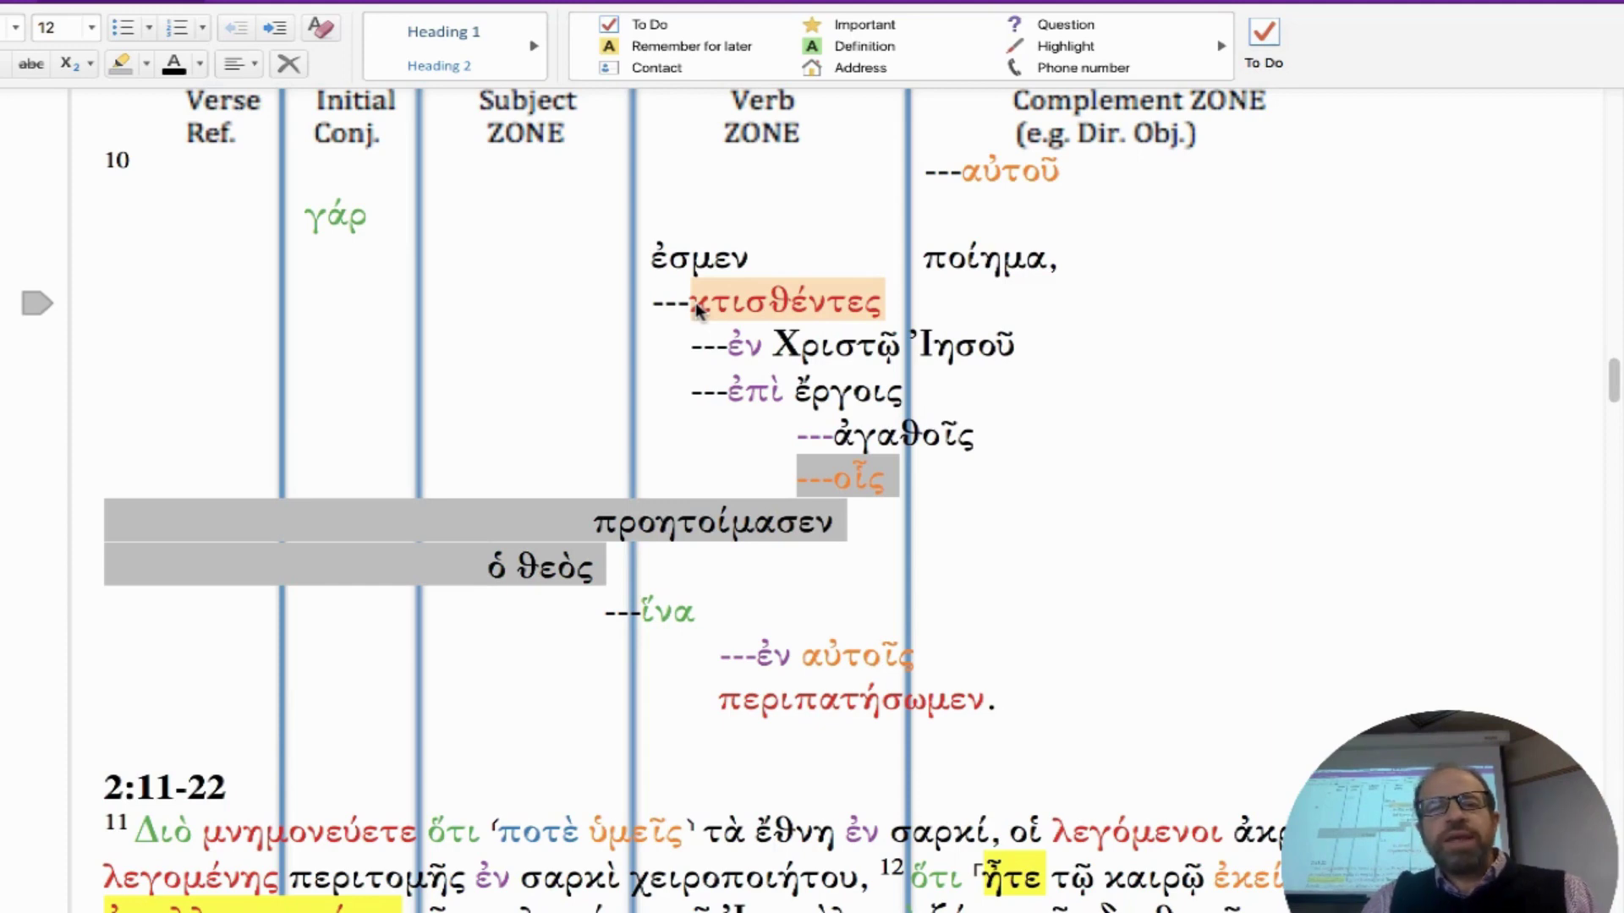
left_click_drag(1023, 342, 773, 343)
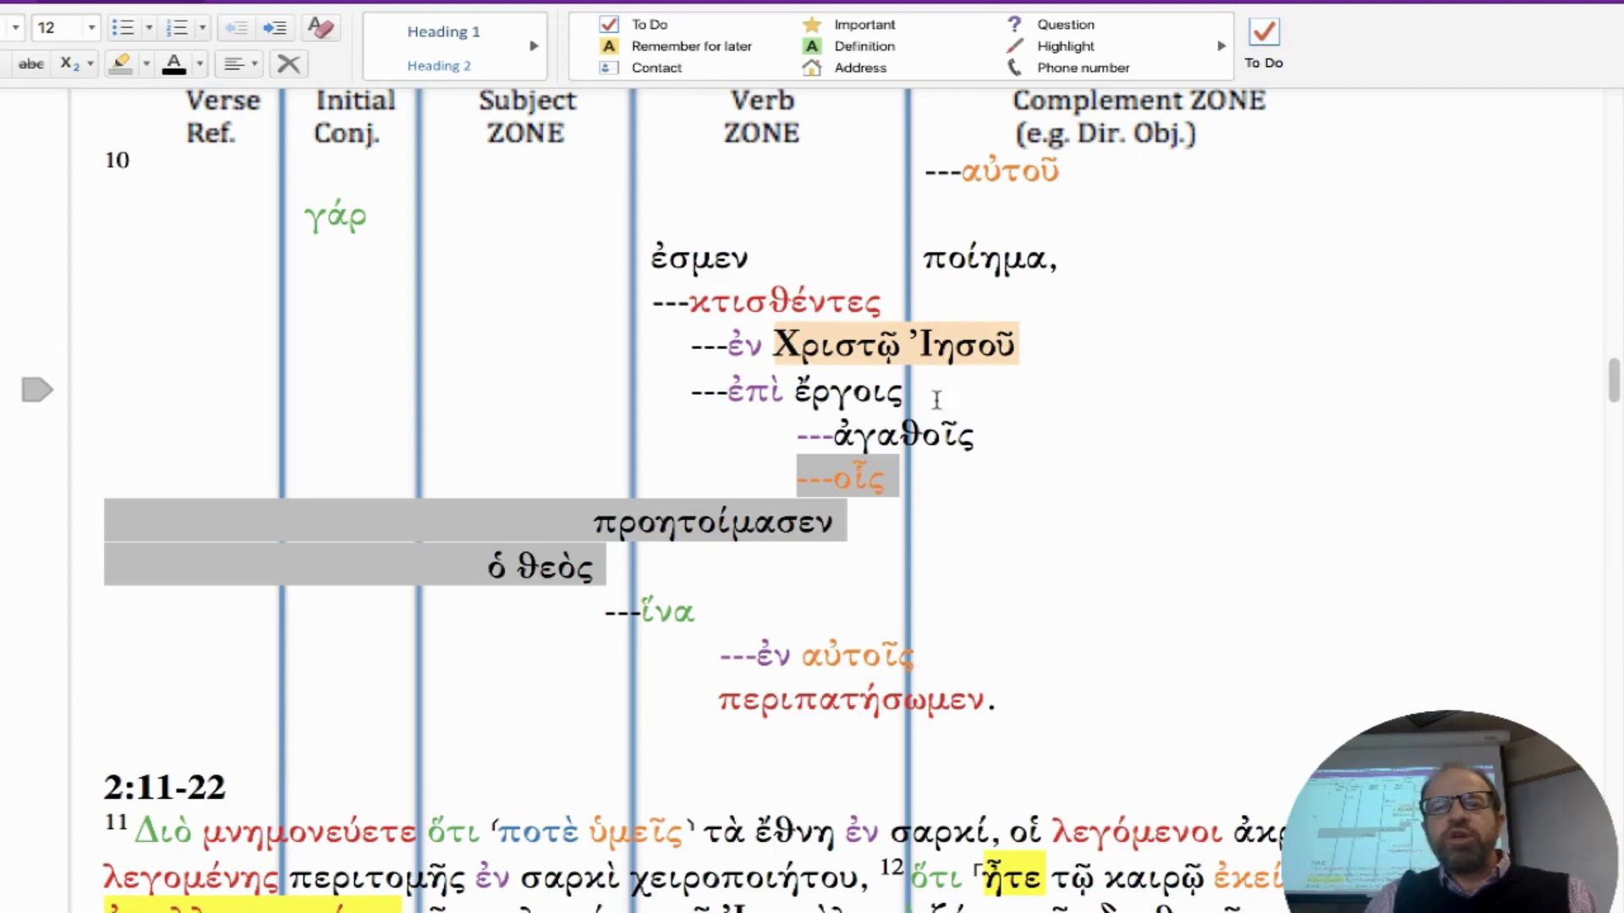
left_click_drag(985, 436, 798, 398)
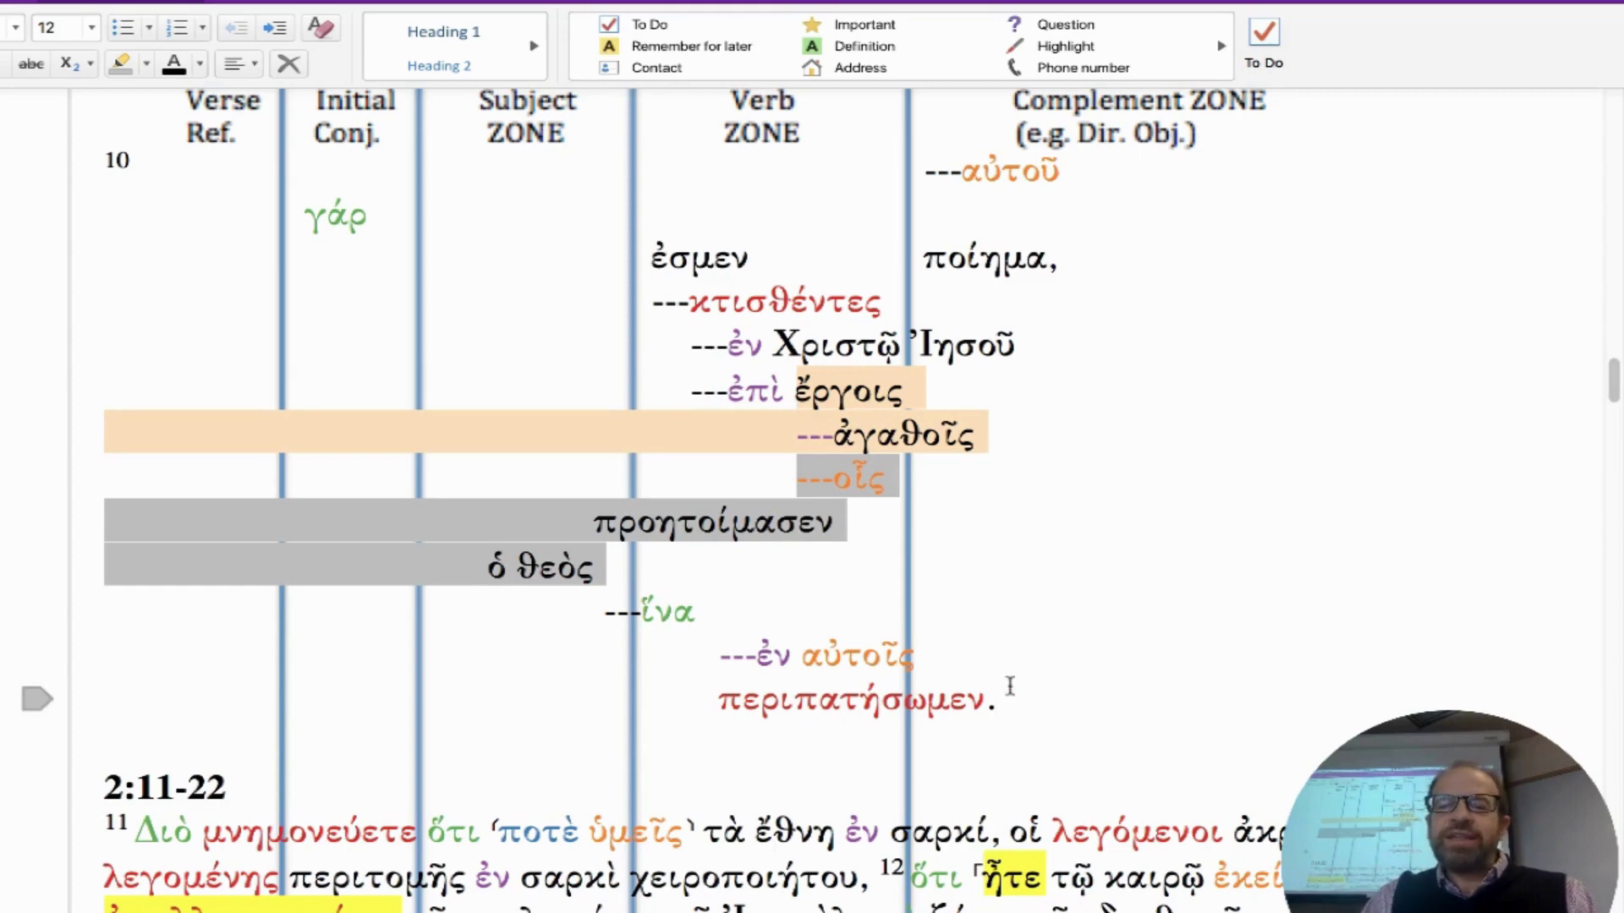
left_click_drag(998, 700, 720, 659)
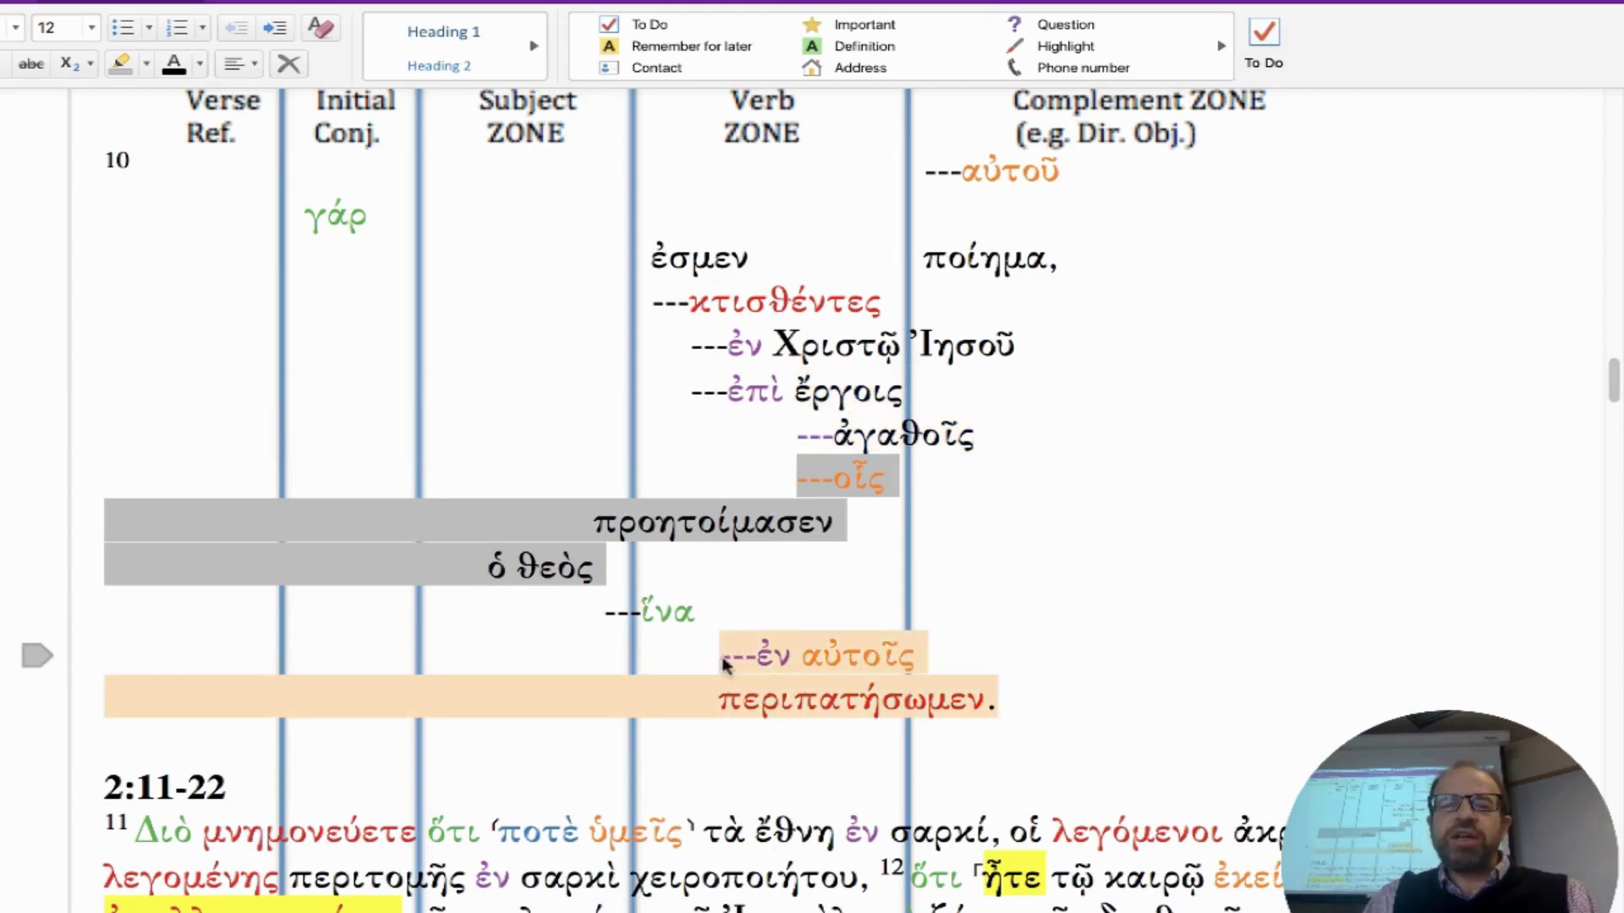
left_click_drag(842, 523, 596, 524)
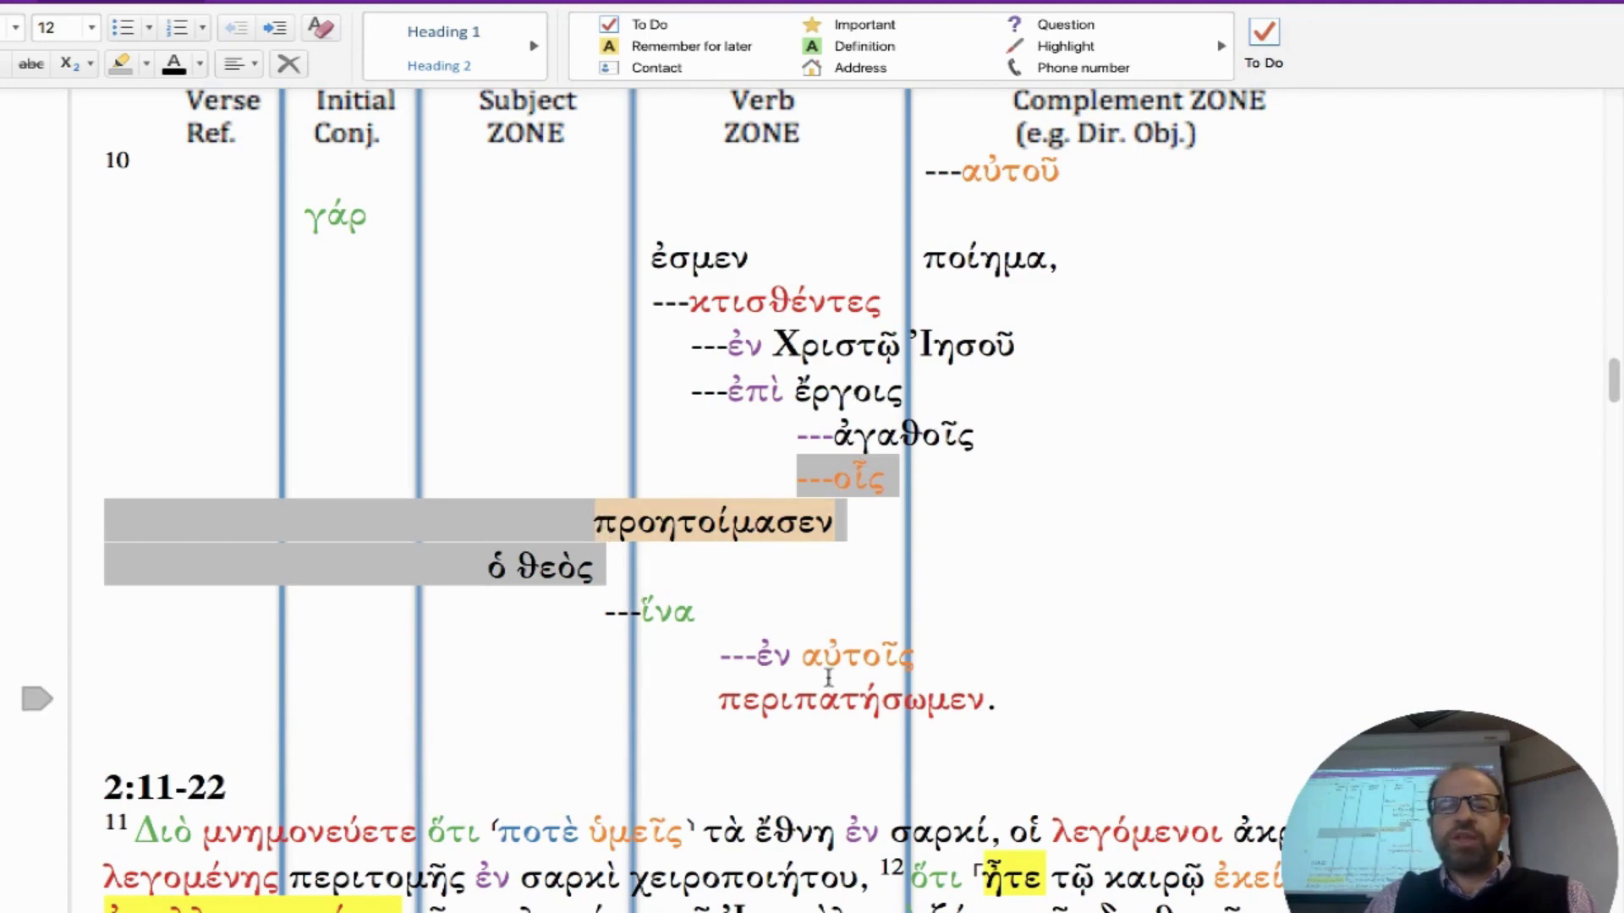
left_click(719, 546)
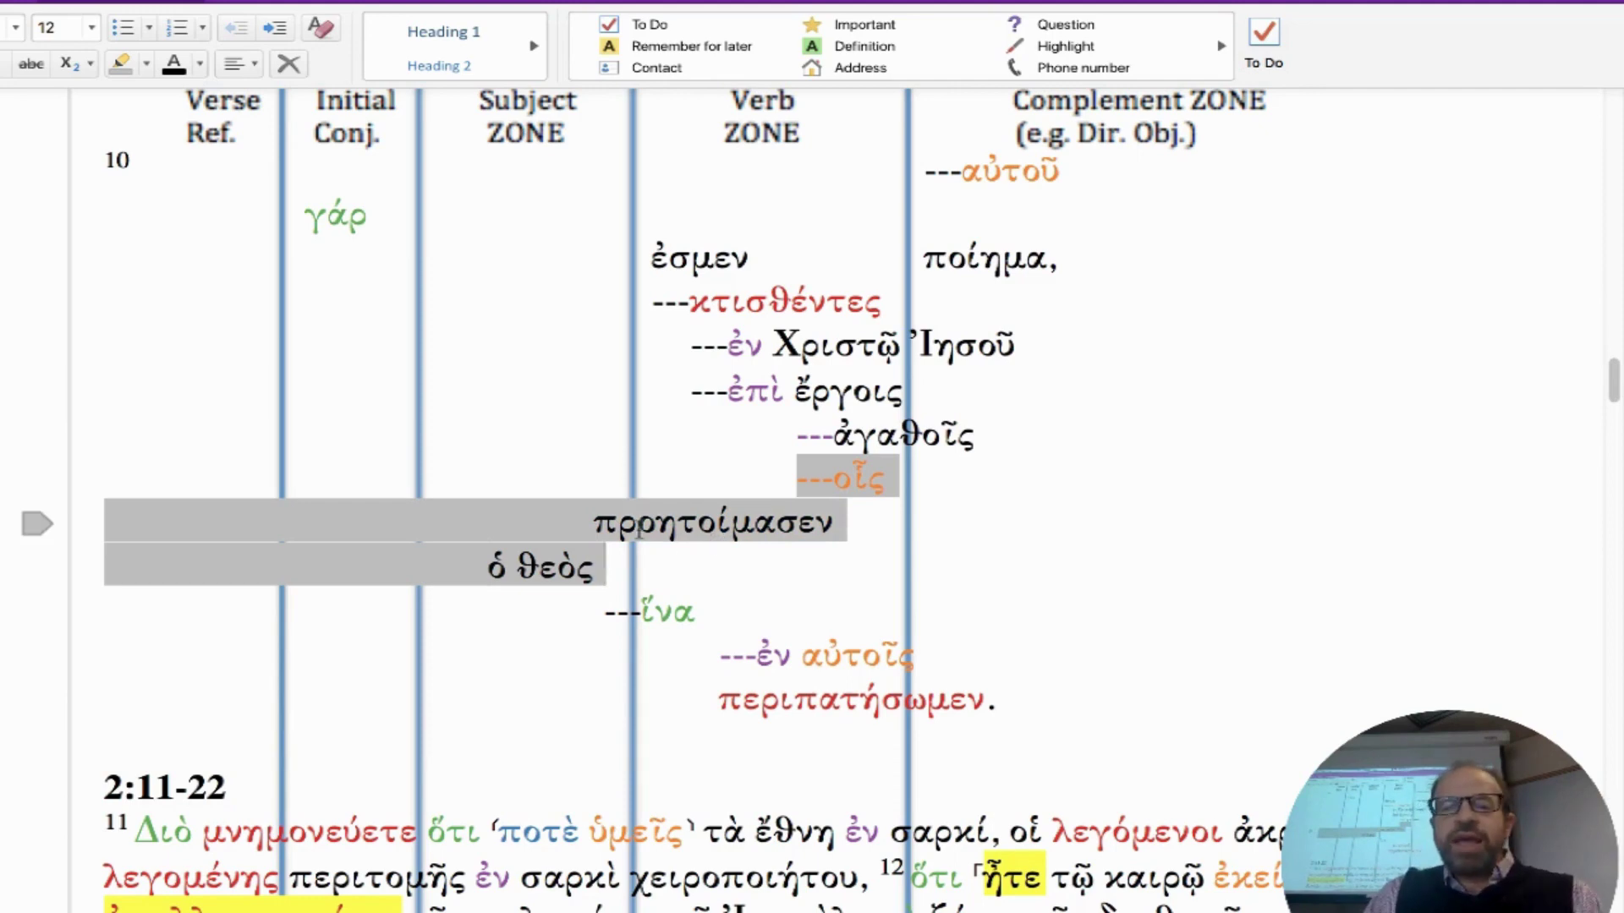
left_click_drag(596, 524, 801, 394)
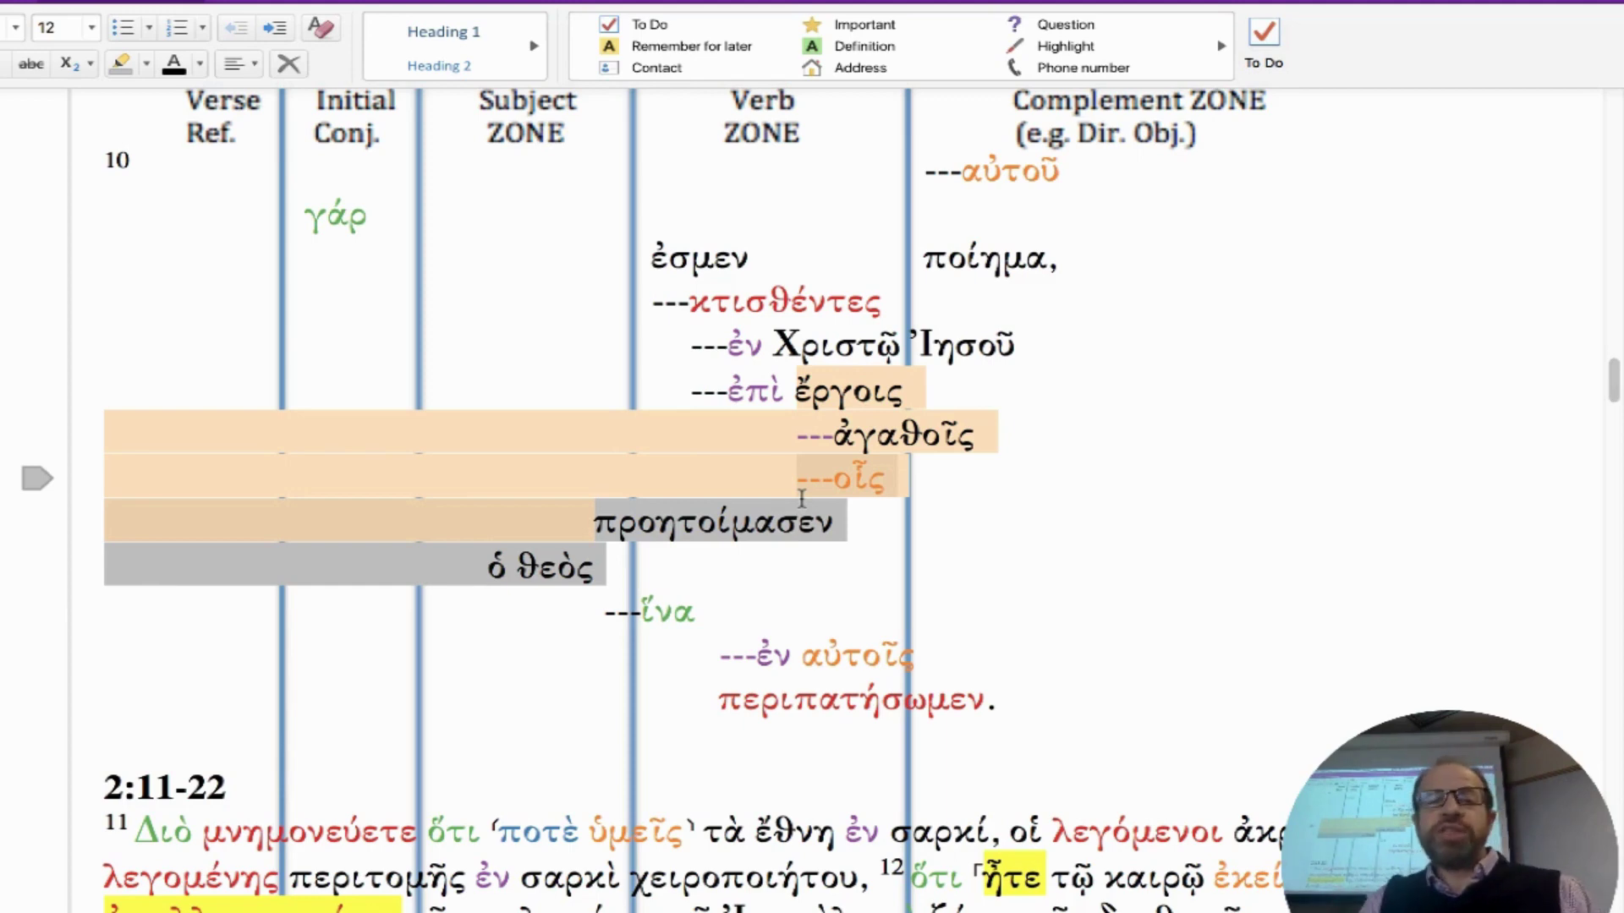
left_click(861, 747)
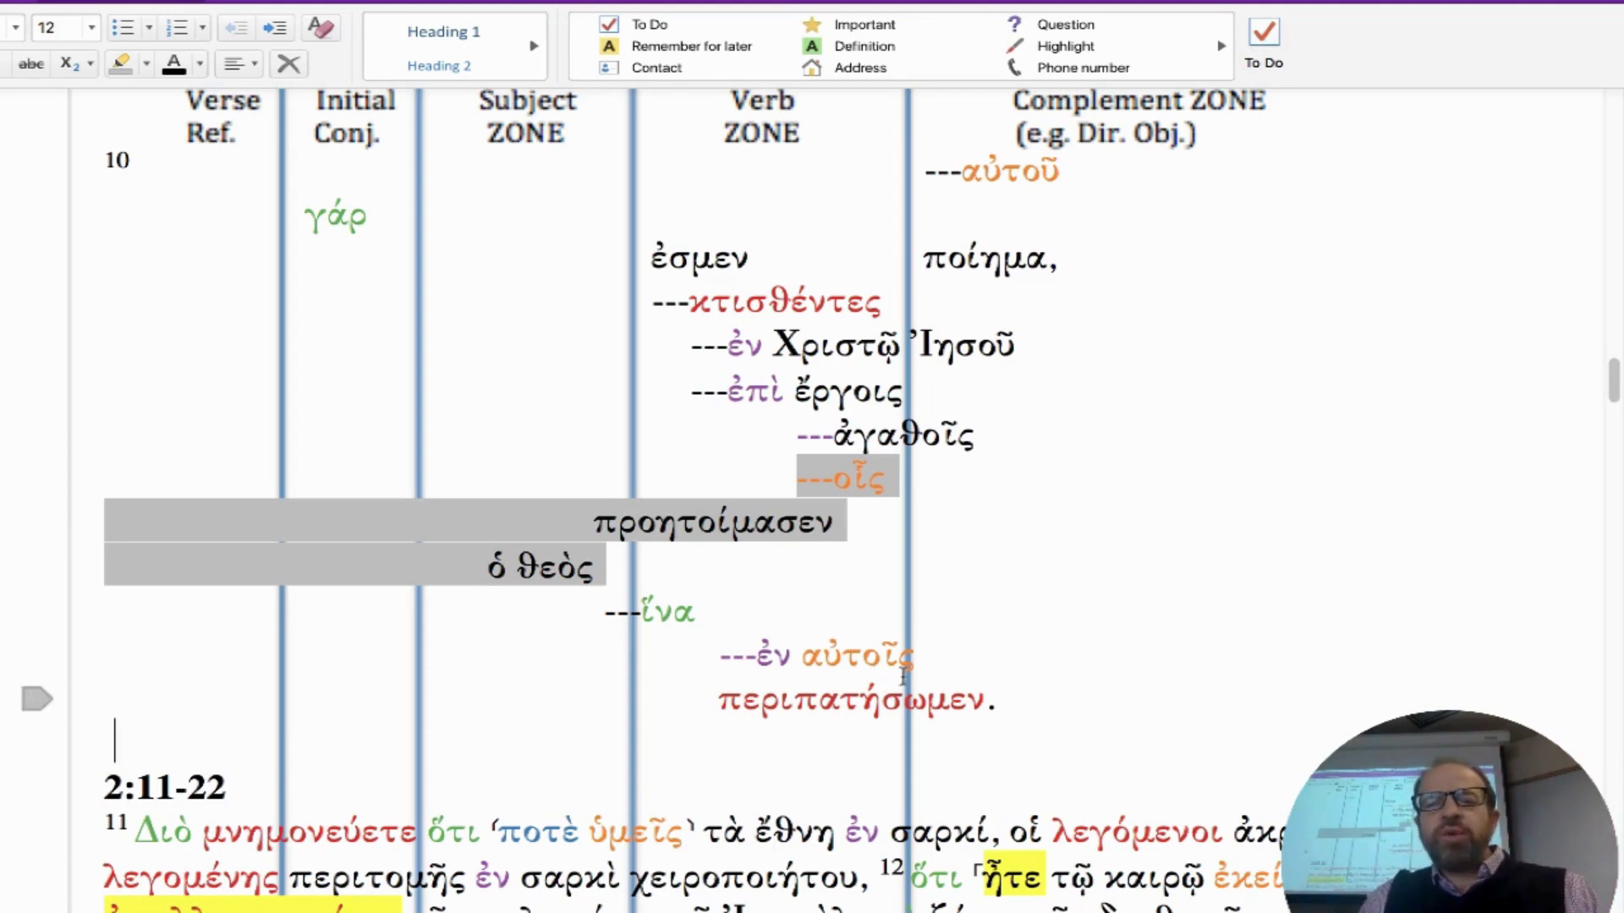
left_click_drag(838, 661, 724, 665)
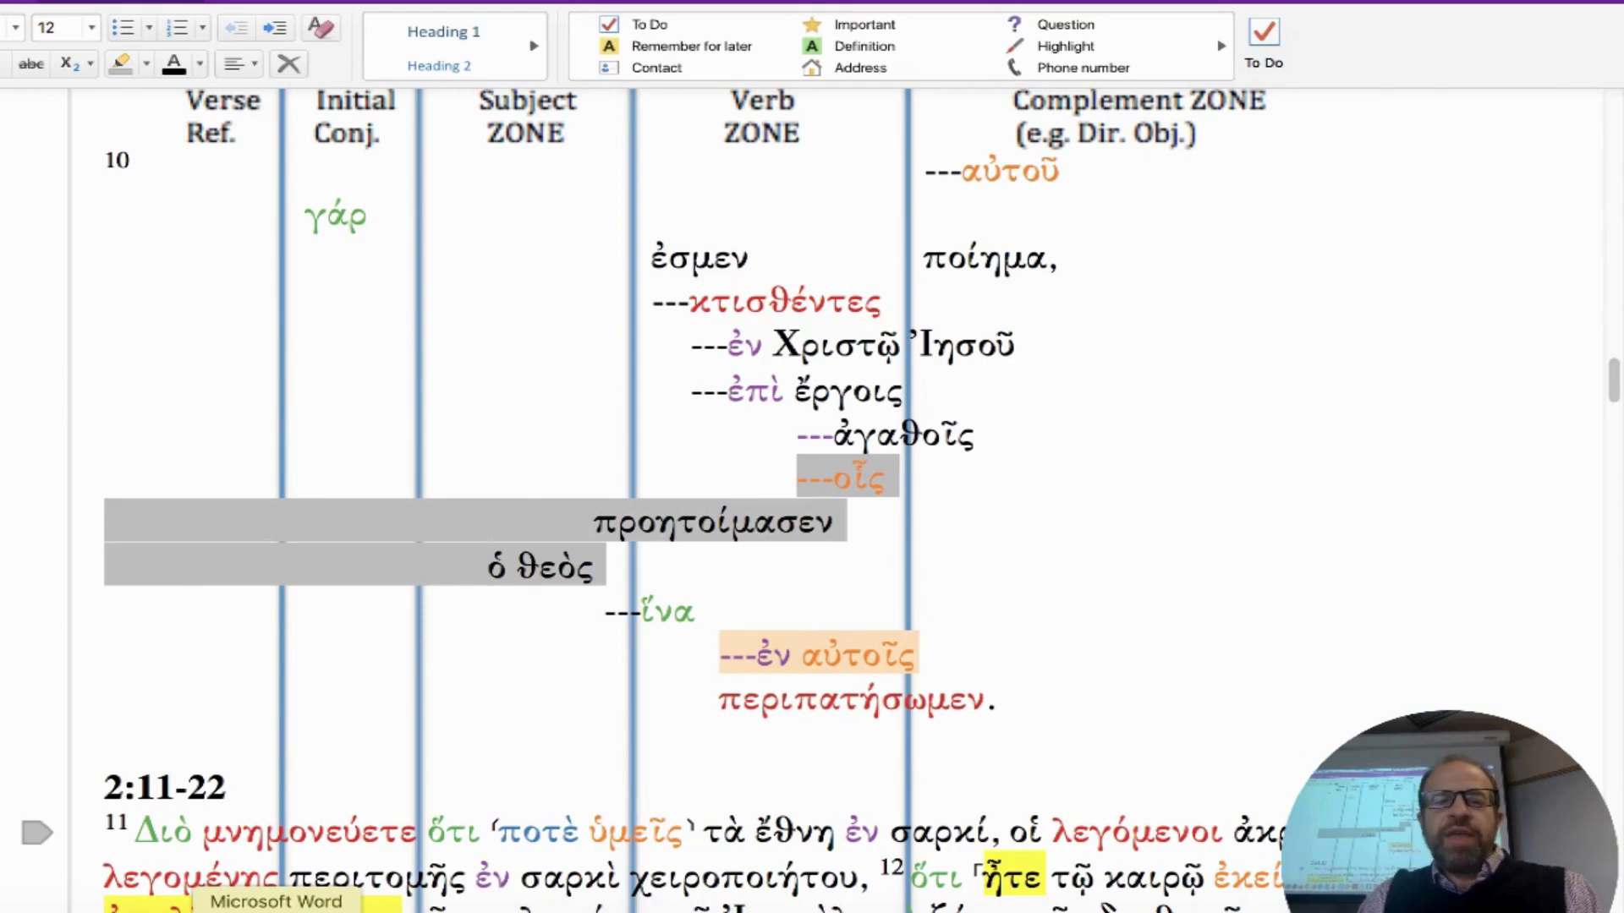
Step: In the Word commentary, select the phrase about beneficial deeds establishing cities or colonies
left_click(276, 911)
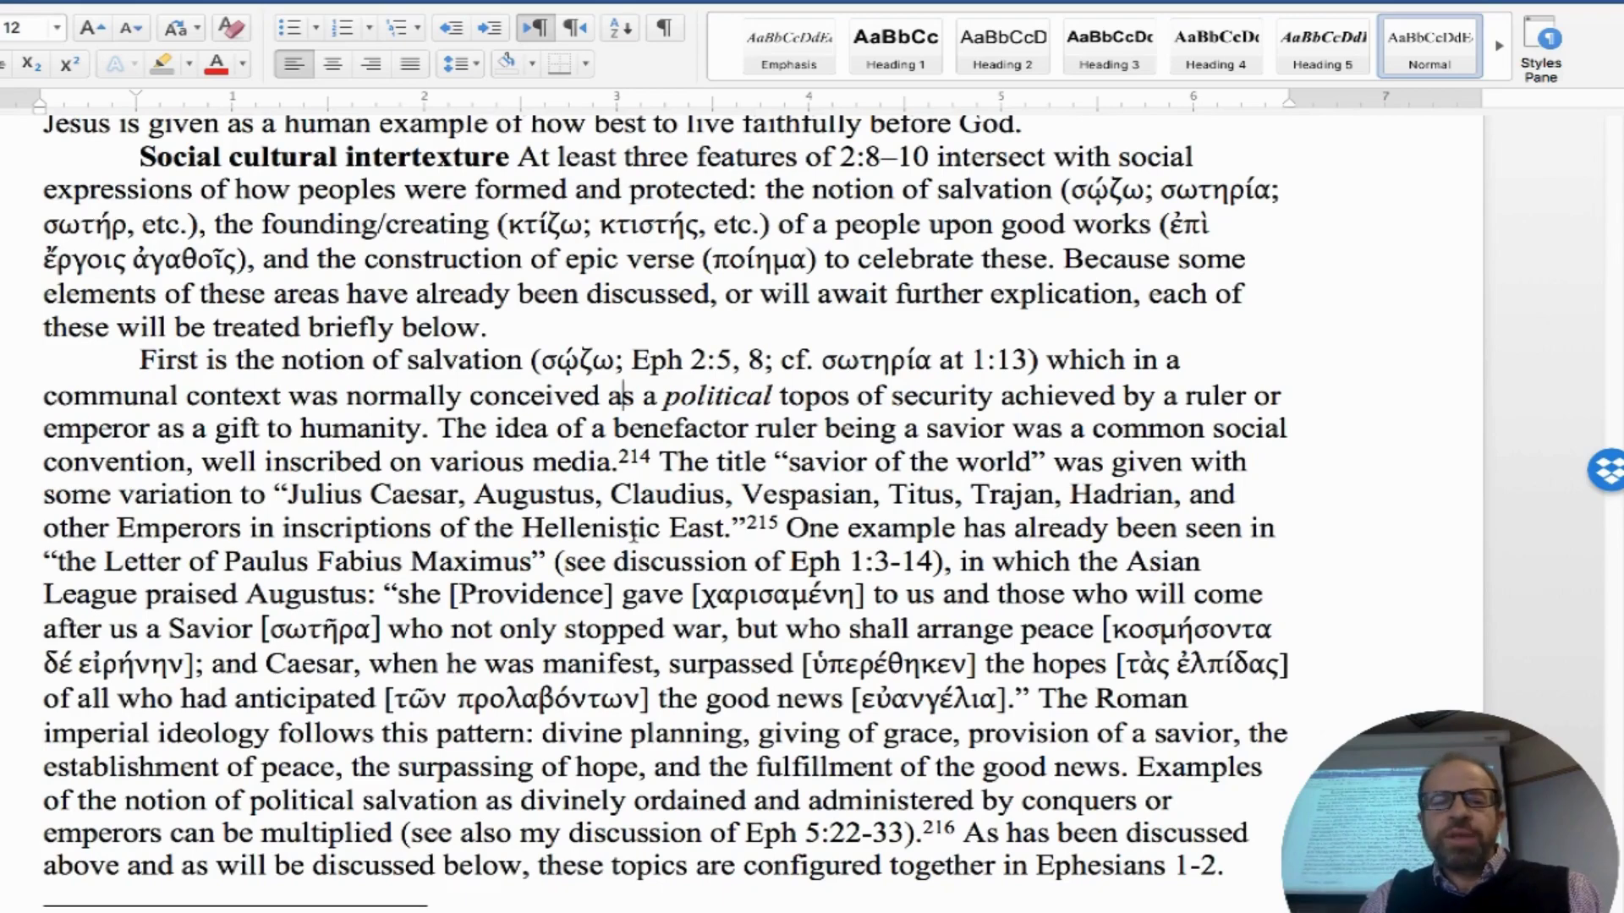
scroll(640, 618, "down", 10)
scroll(640, 618, "down", 15)
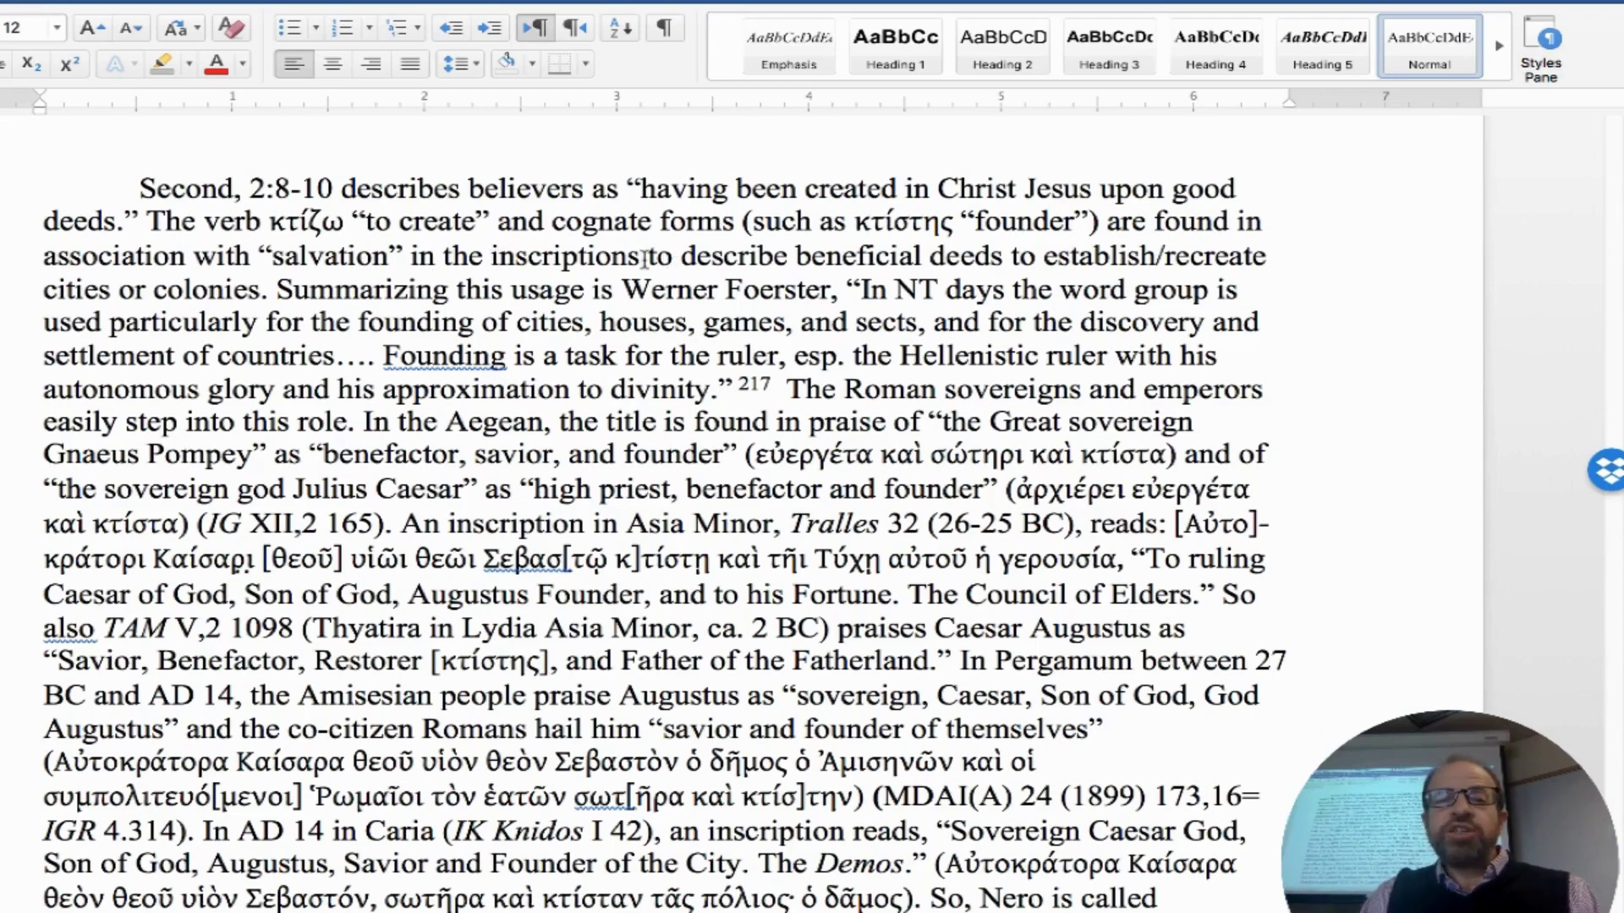
left_click_drag(648, 258, 268, 290)
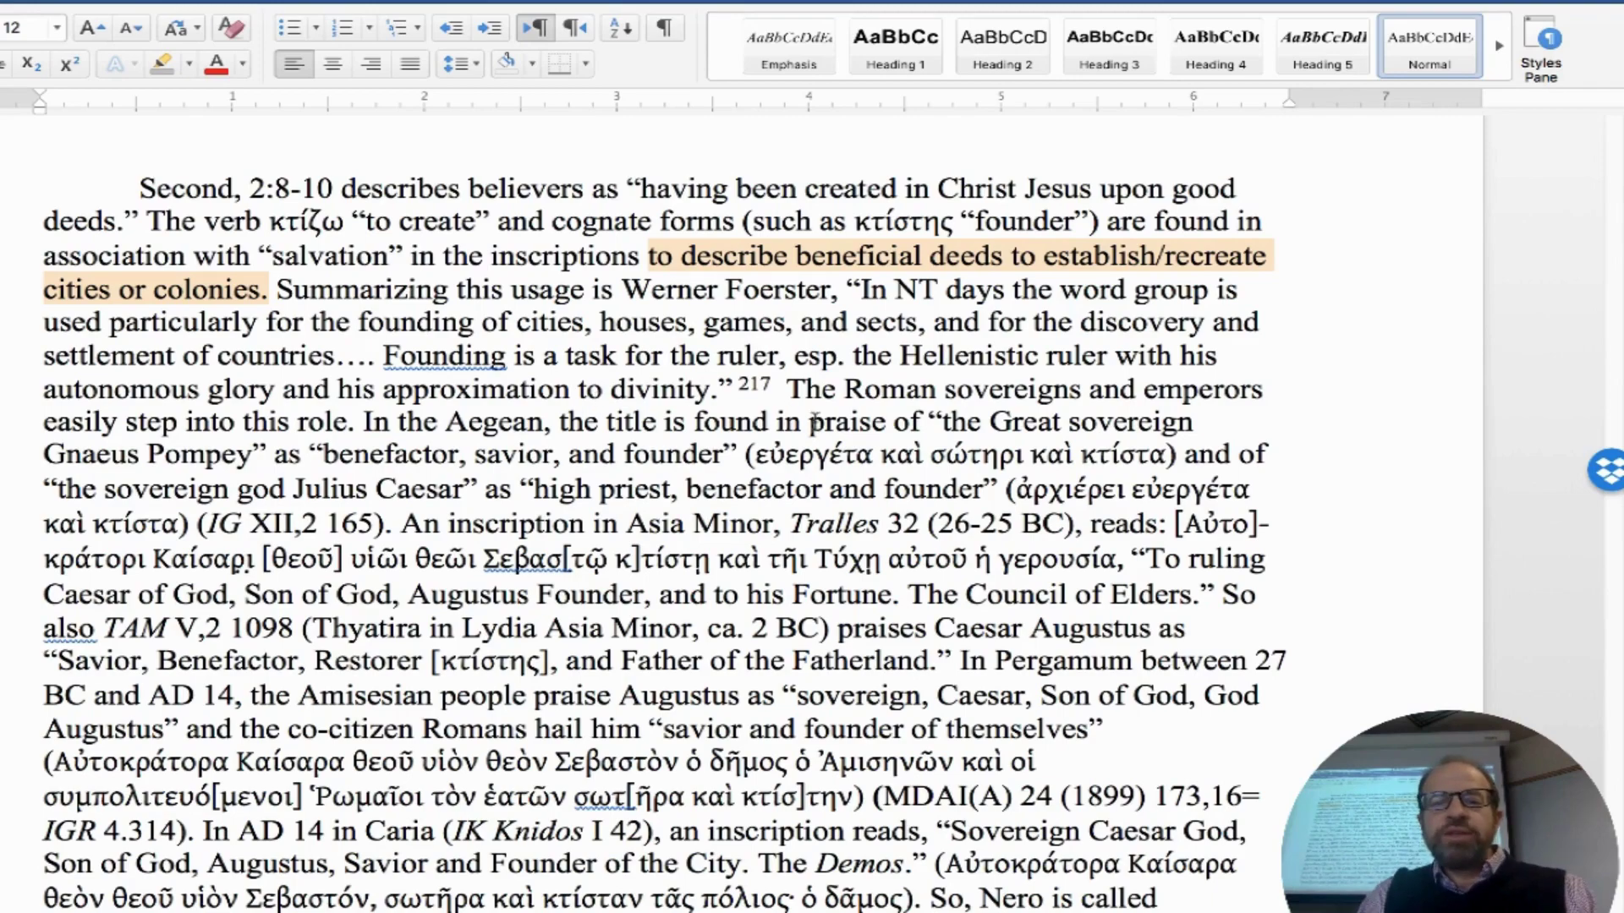
Step: Select the rulers' deeds from 'justice, bring peace' to 'religious places of worship'
scroll(815, 421, "down", 5)
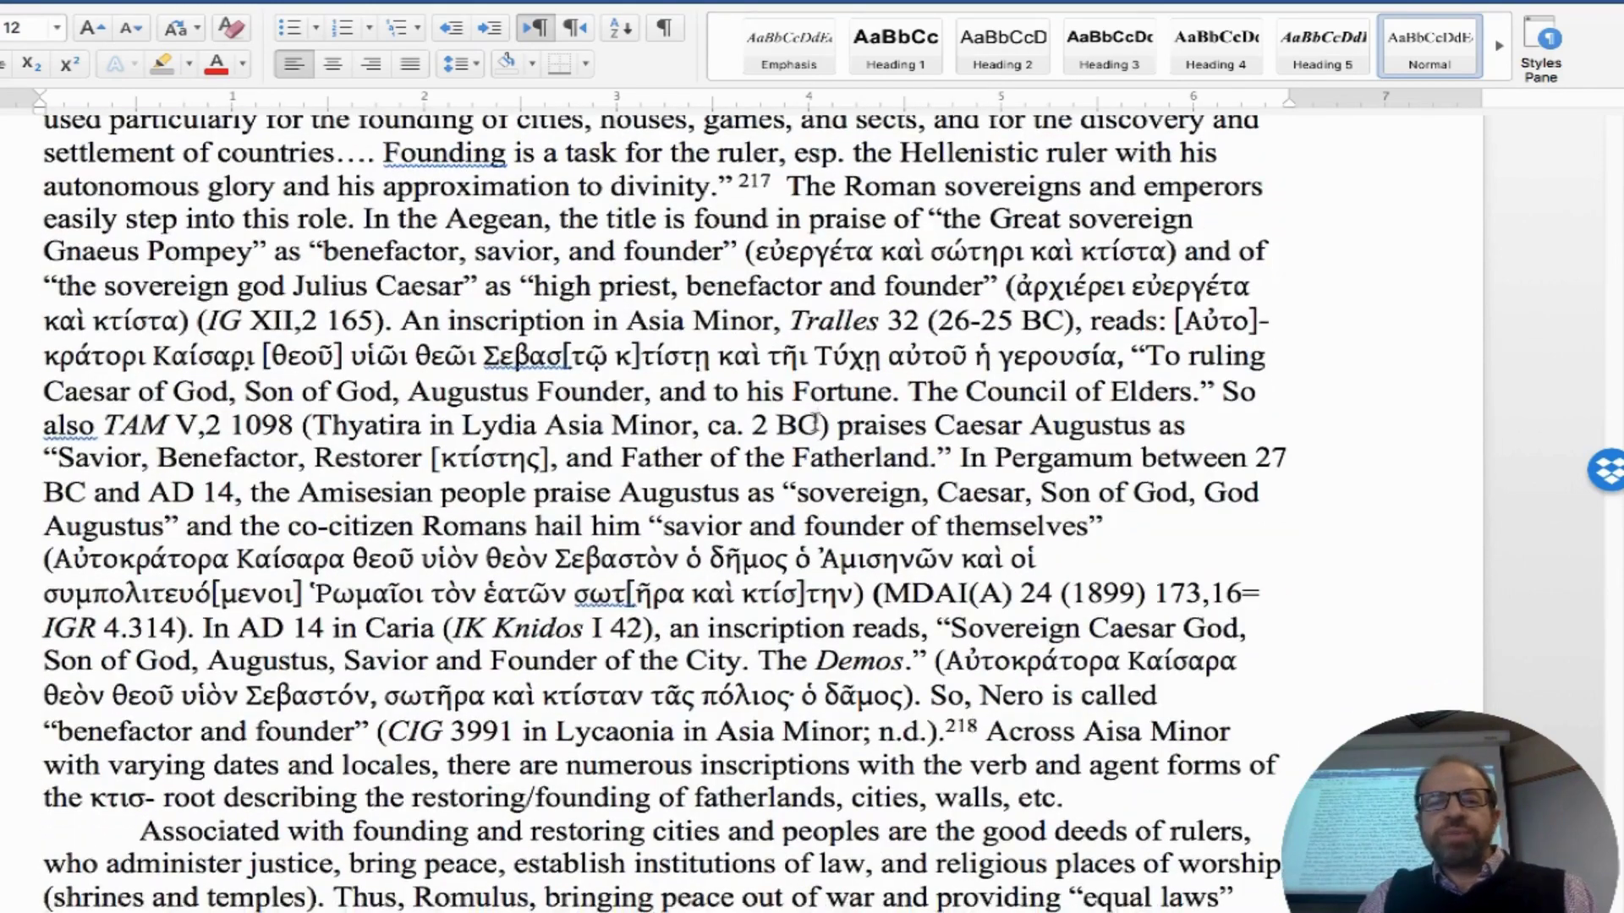
scroll(814, 422, "down", 2)
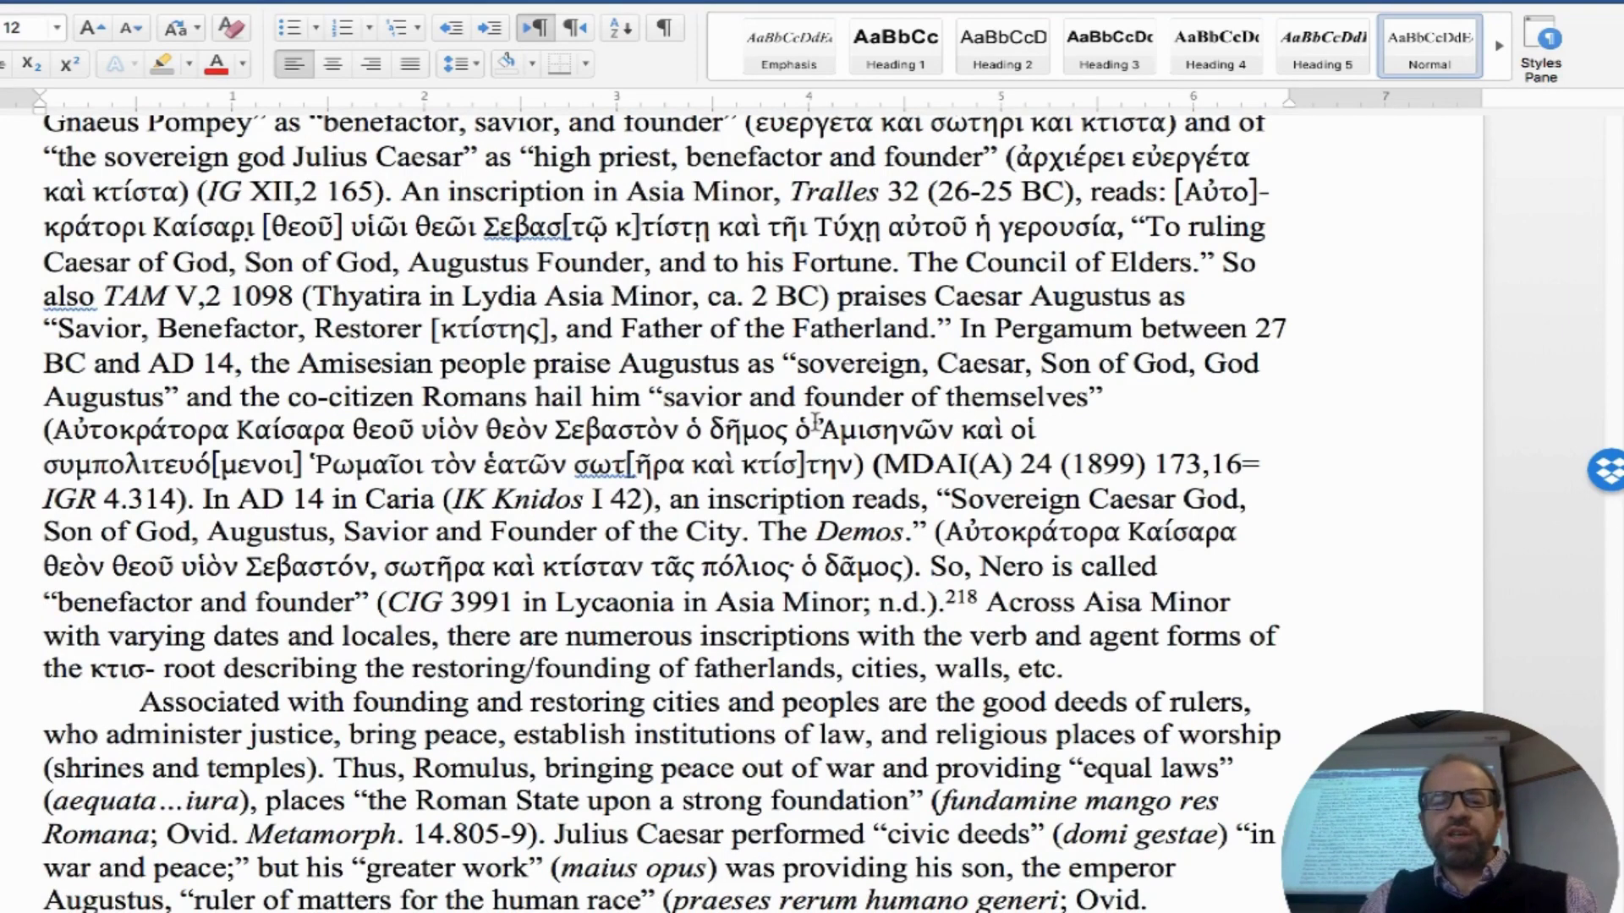
scroll(748, 586, "down", 6)
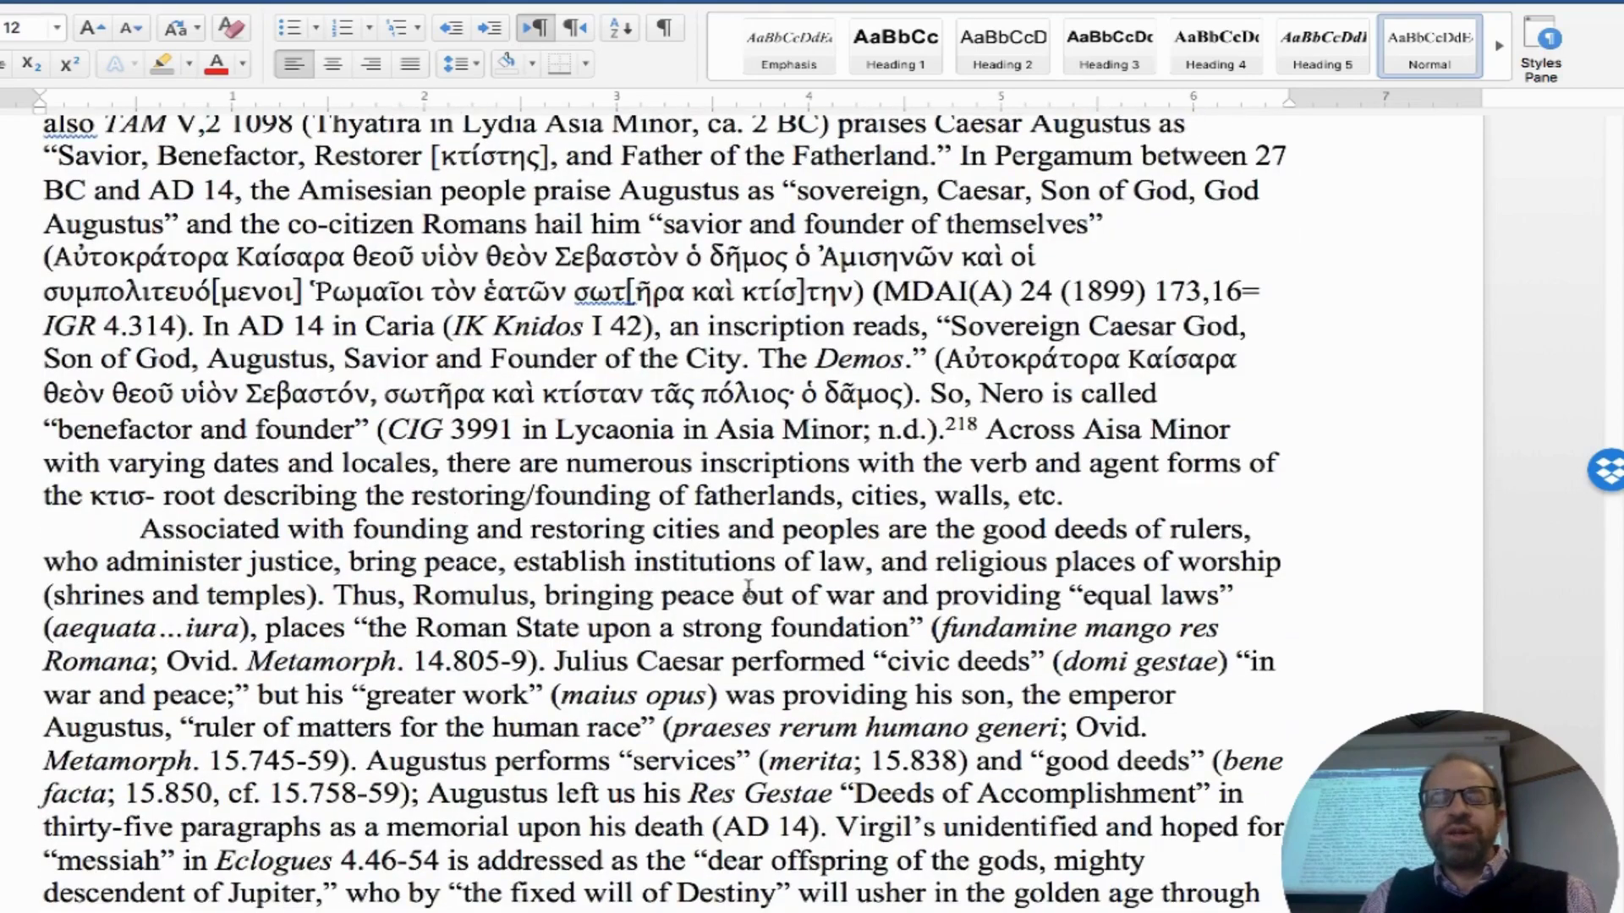
scroll(748, 586, "down", 4)
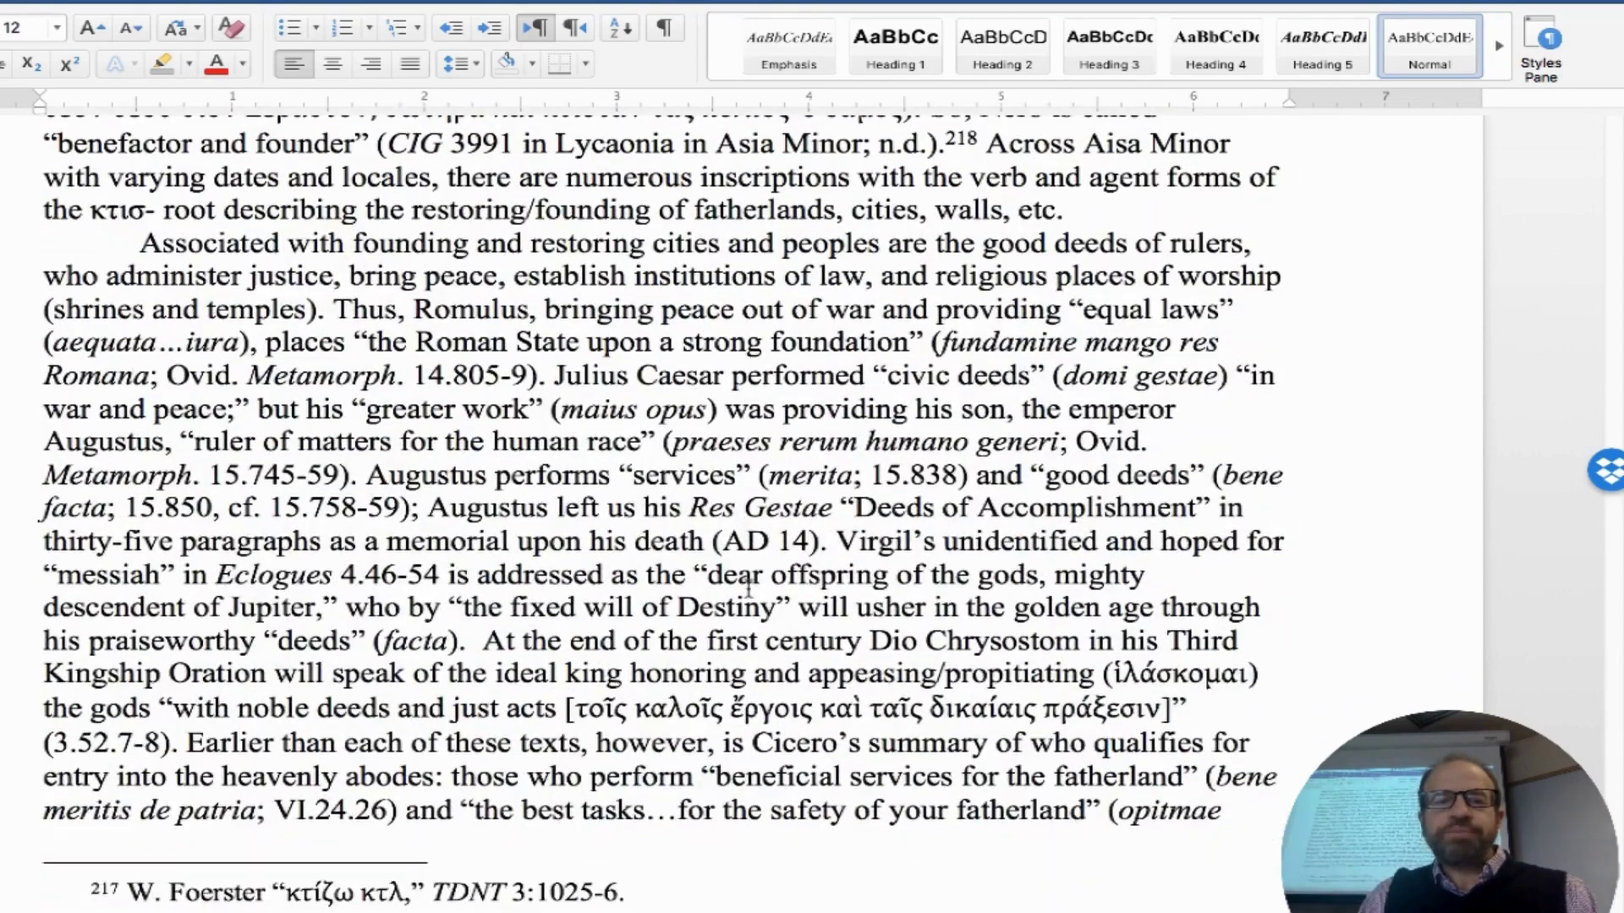
scroll(199, 283, "down", 1)
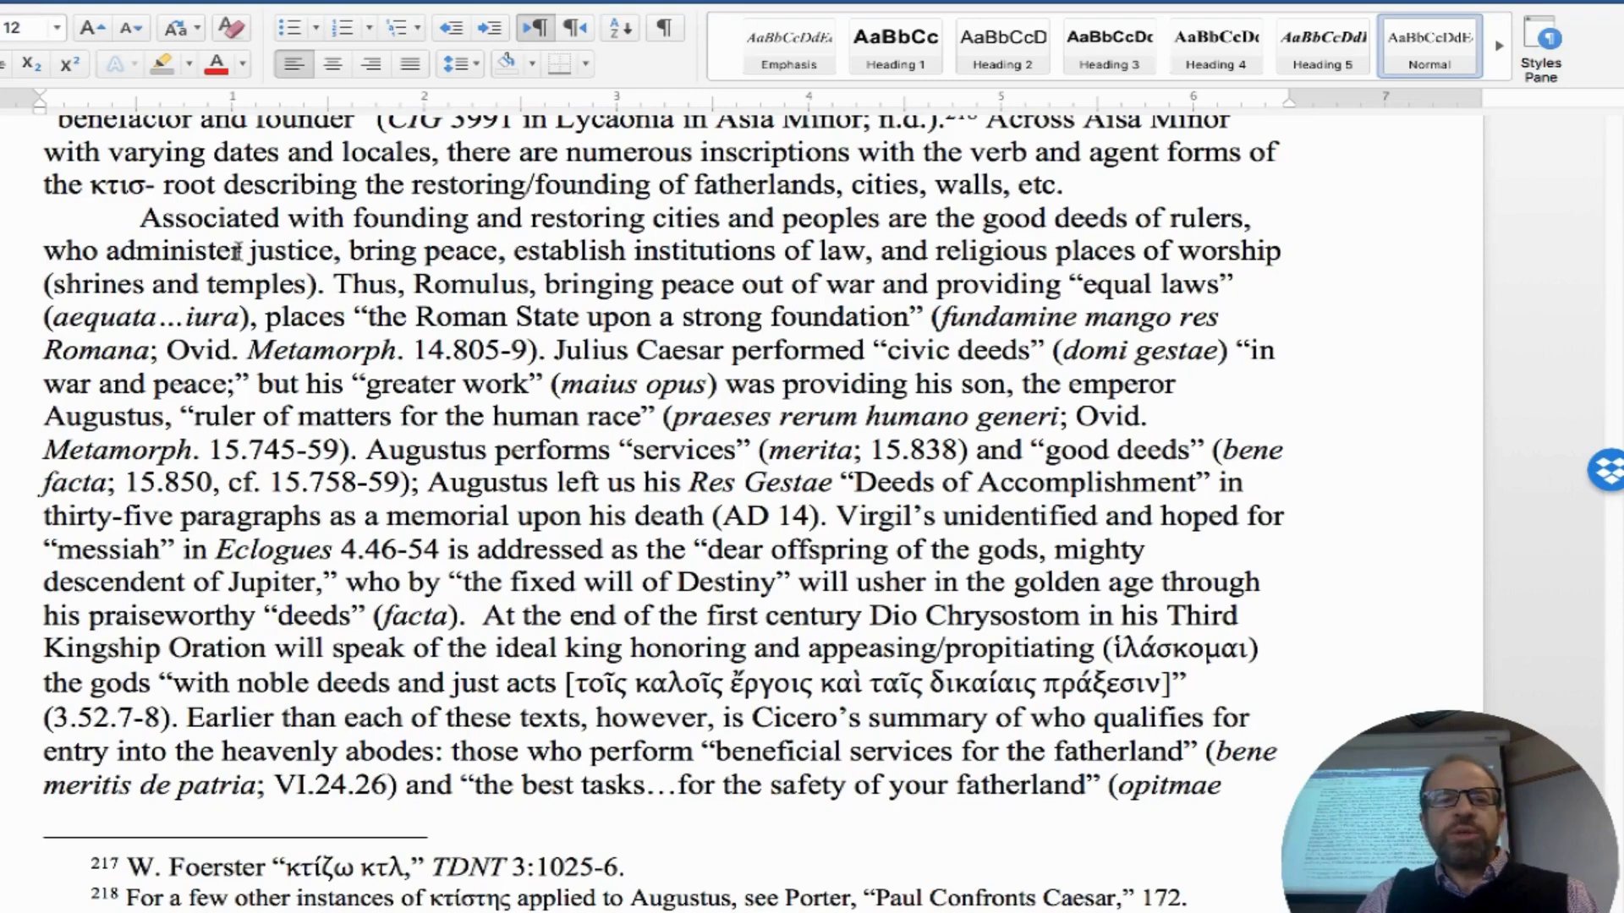
left_click_drag(246, 251, 1261, 247)
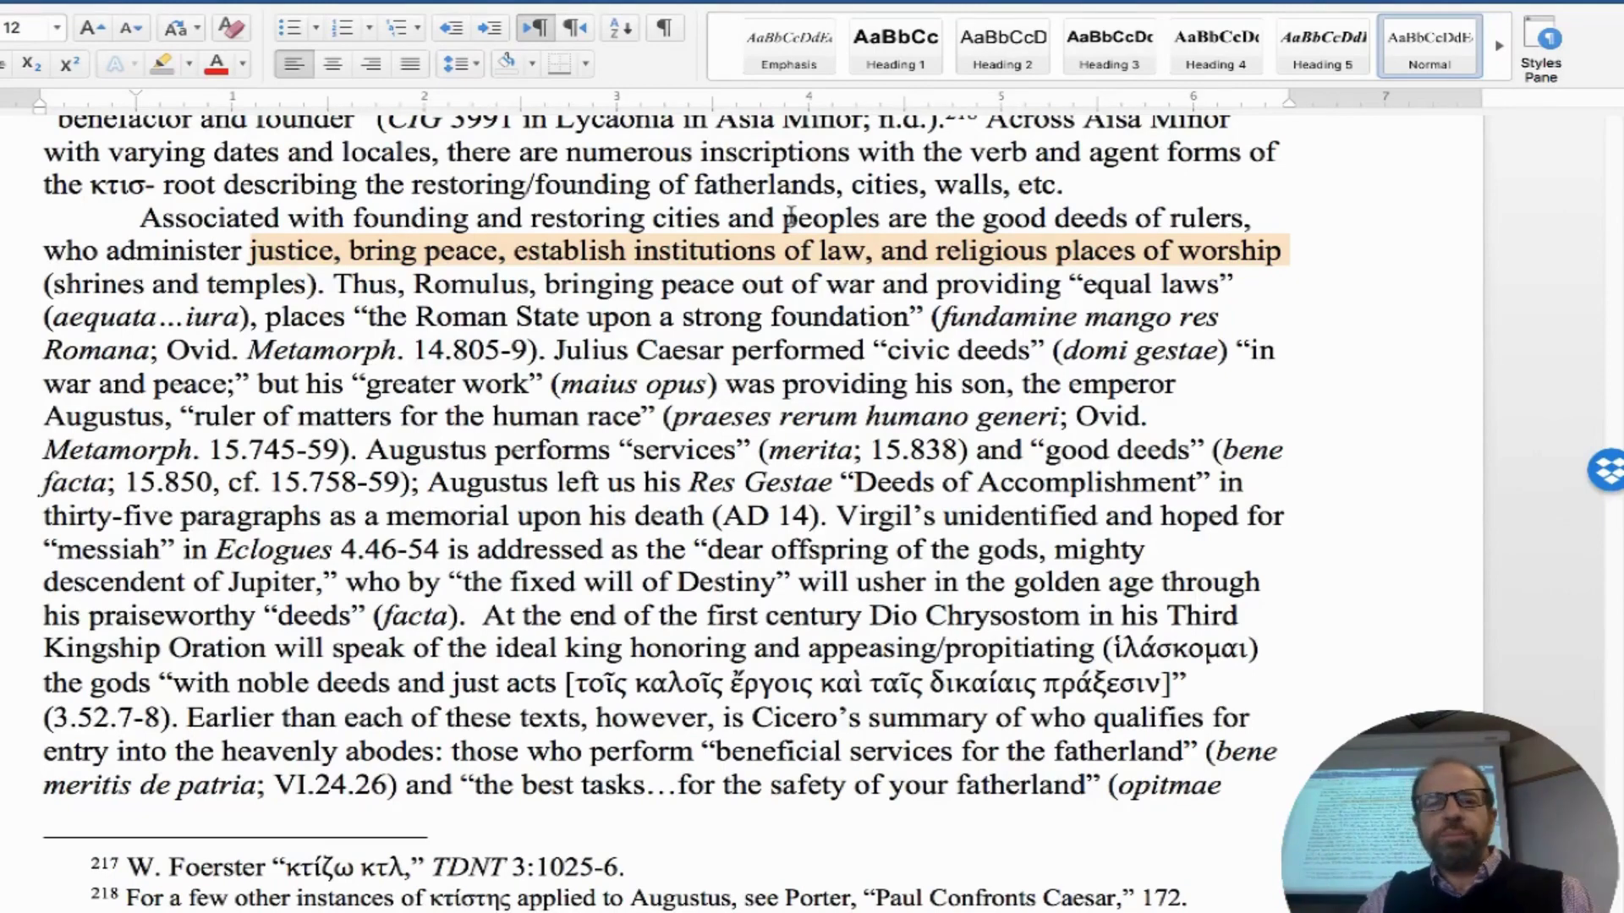
left_click(720, 416)
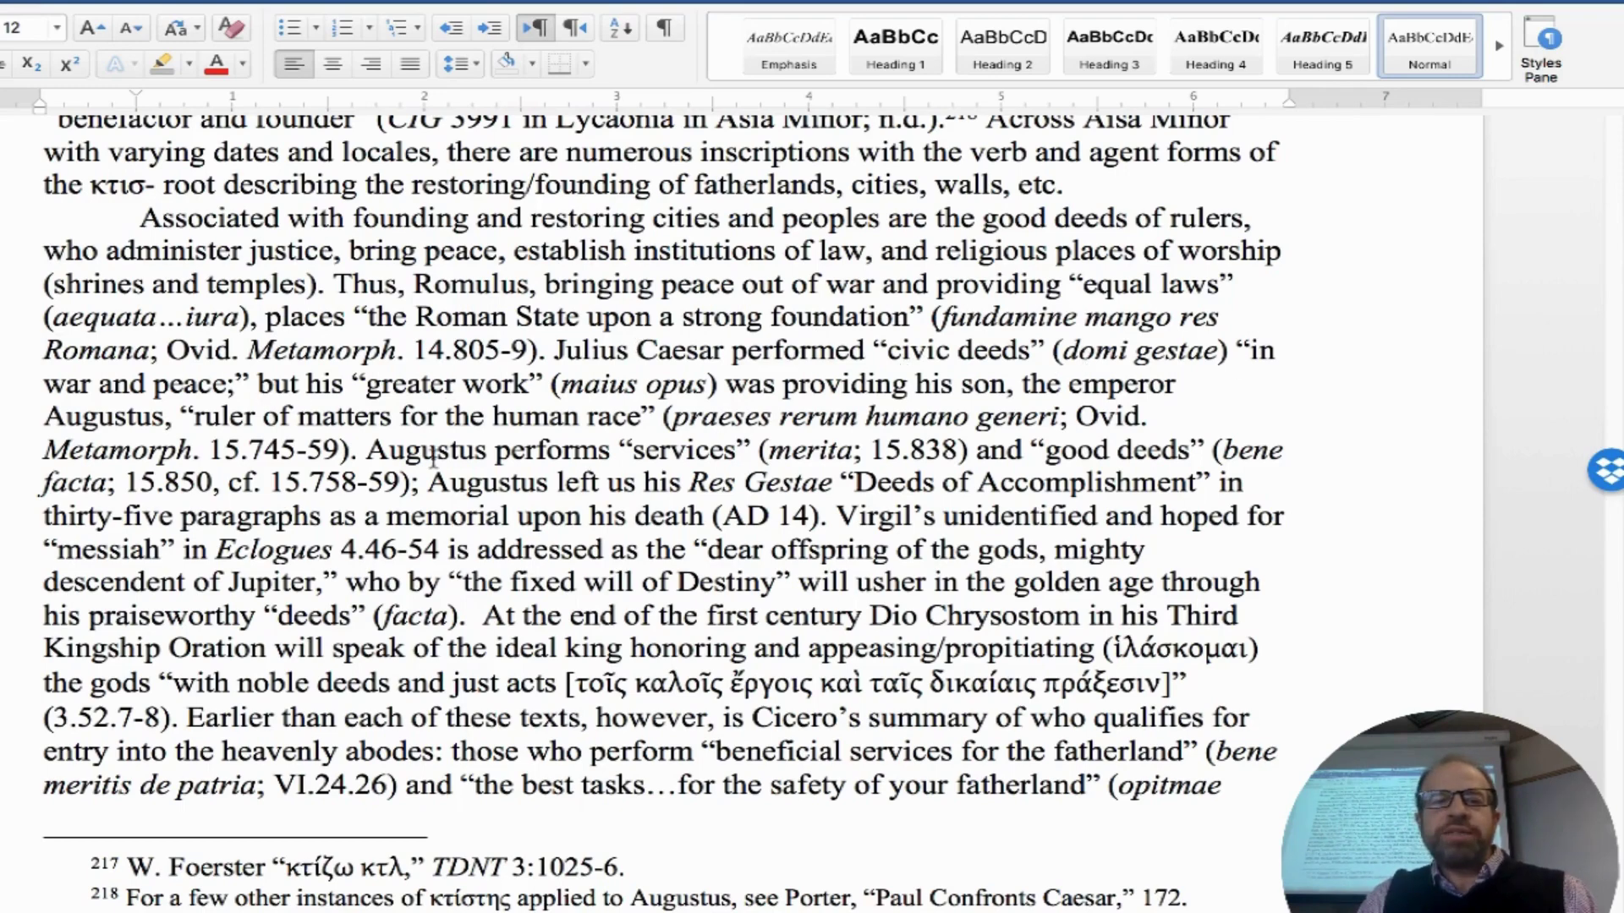
left_click_drag(709, 384, 646, 384)
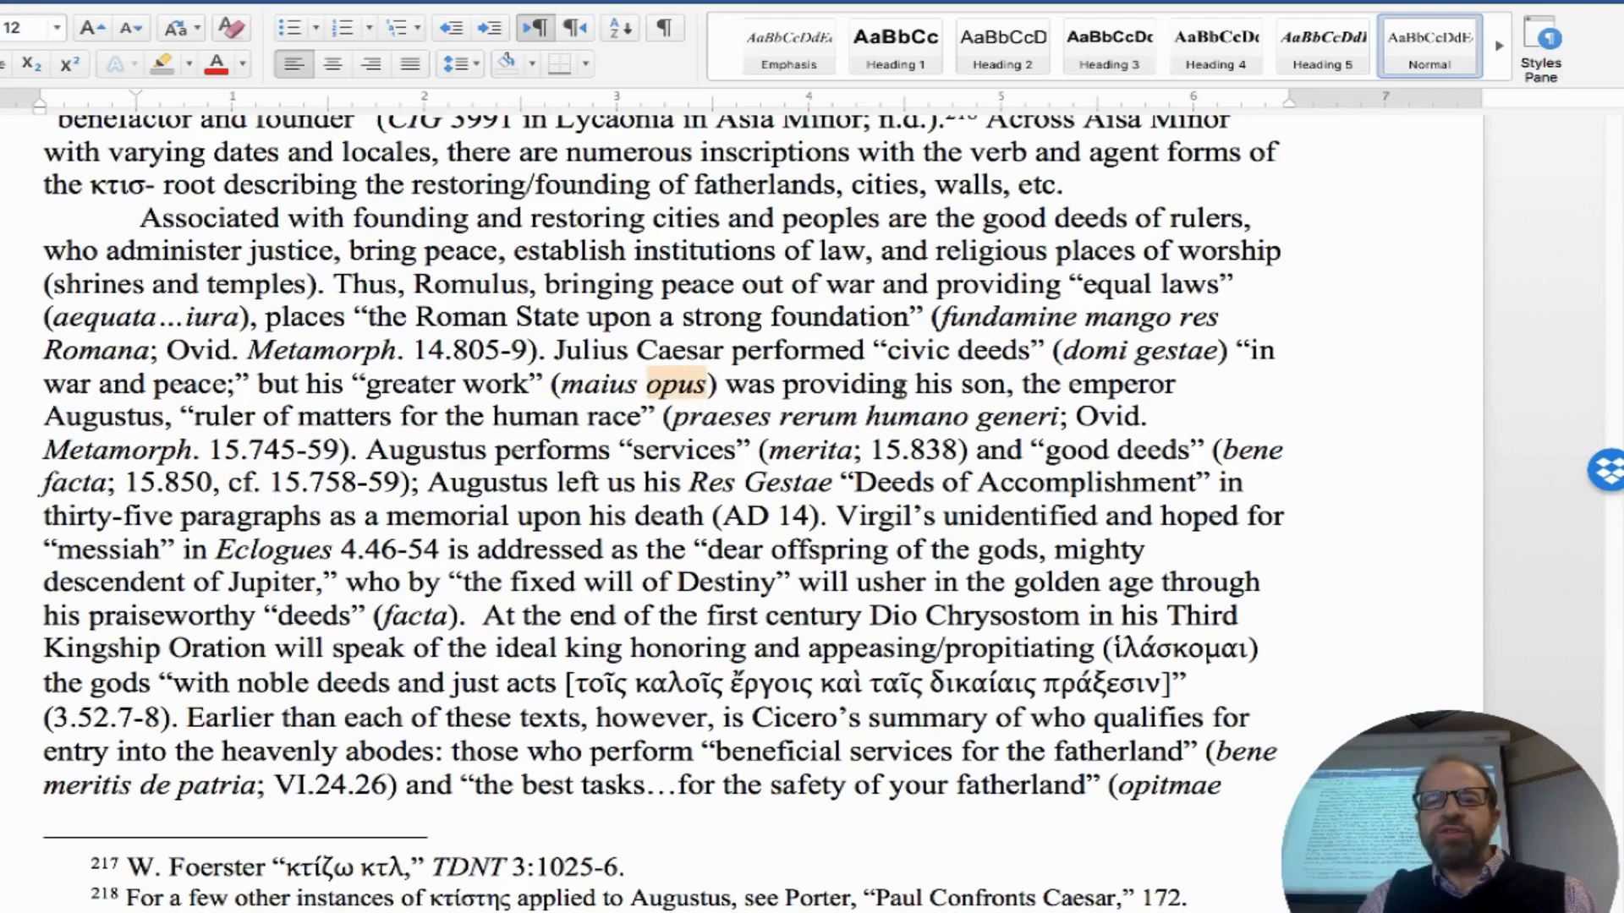
left_click(908, 384)
left_click(195, 417)
left_click_drag(251, 419, 622, 418)
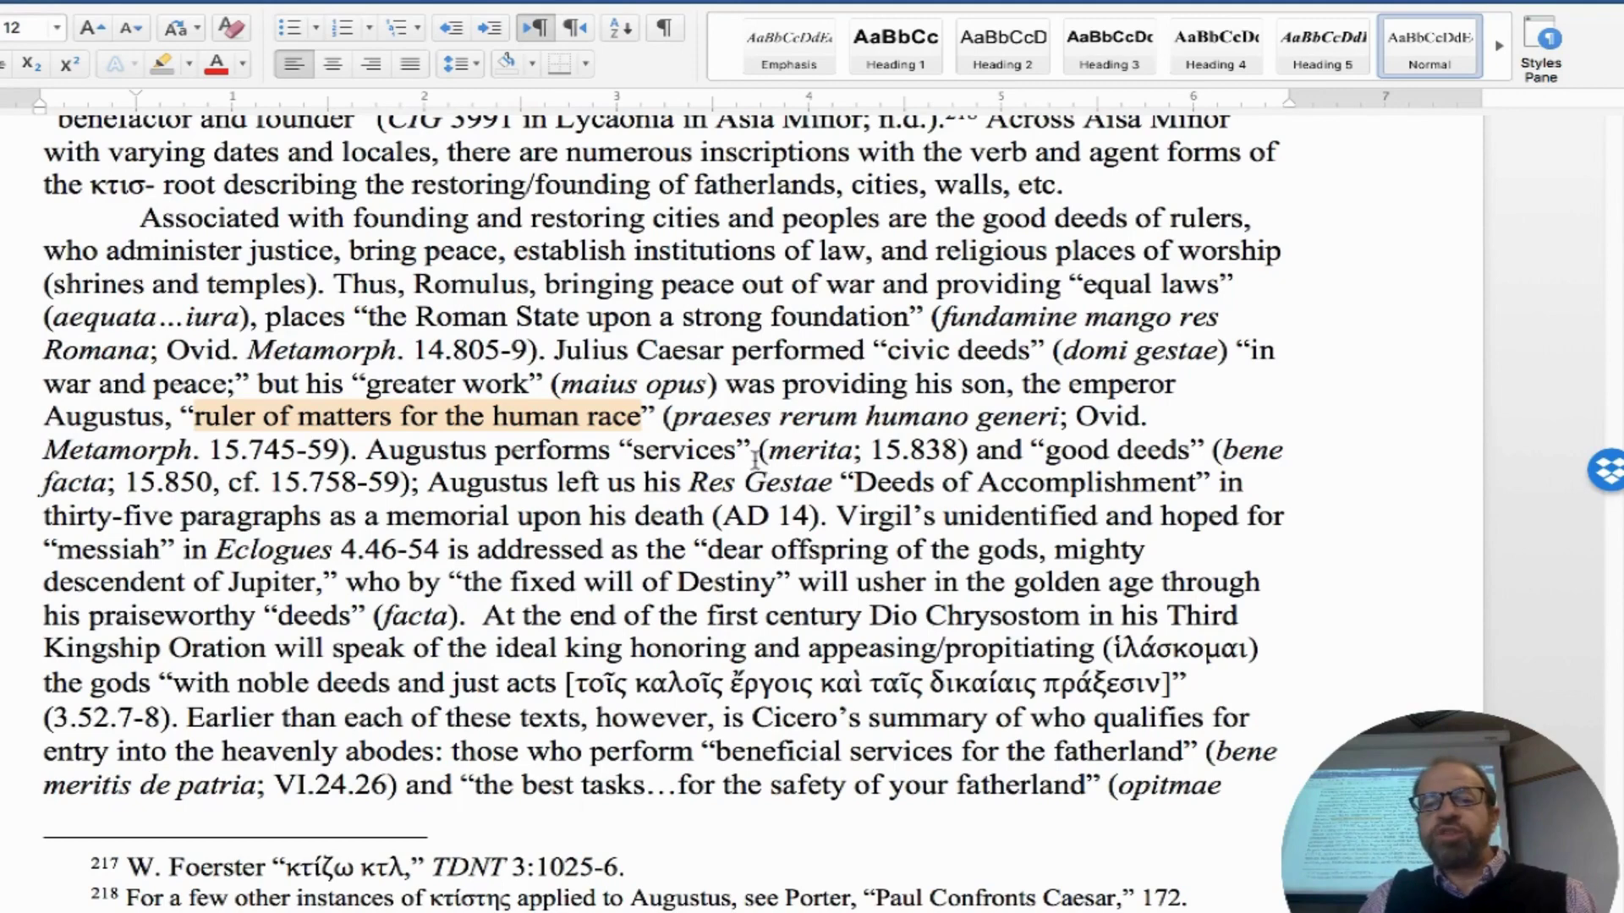
left_click_drag(854, 452, 771, 454)
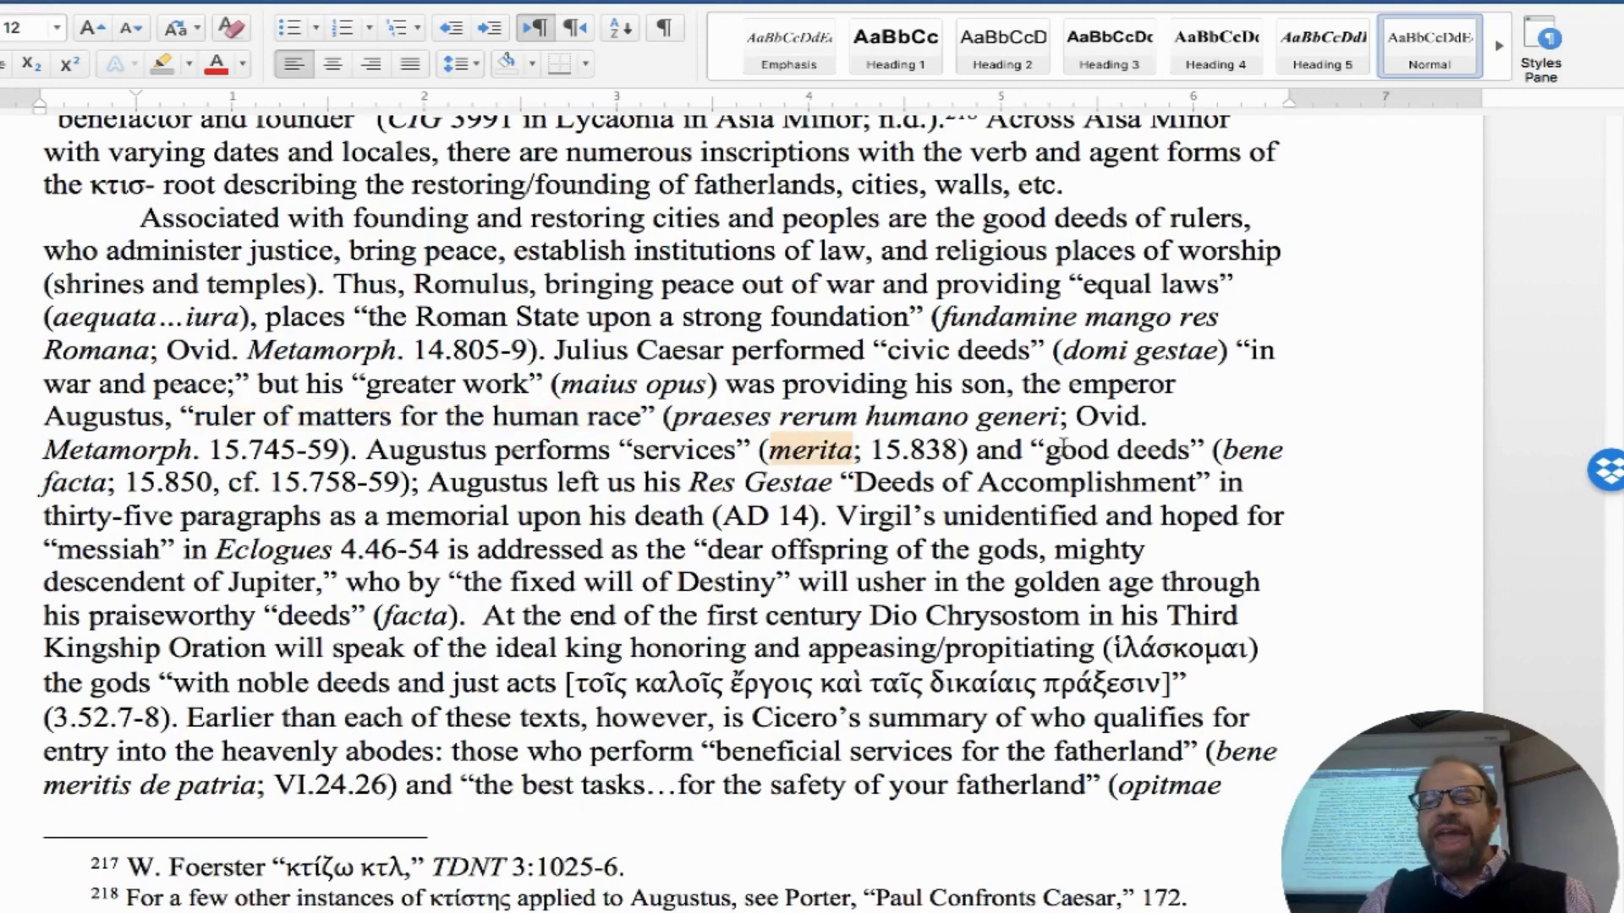
left_click_drag(1188, 455, 1057, 454)
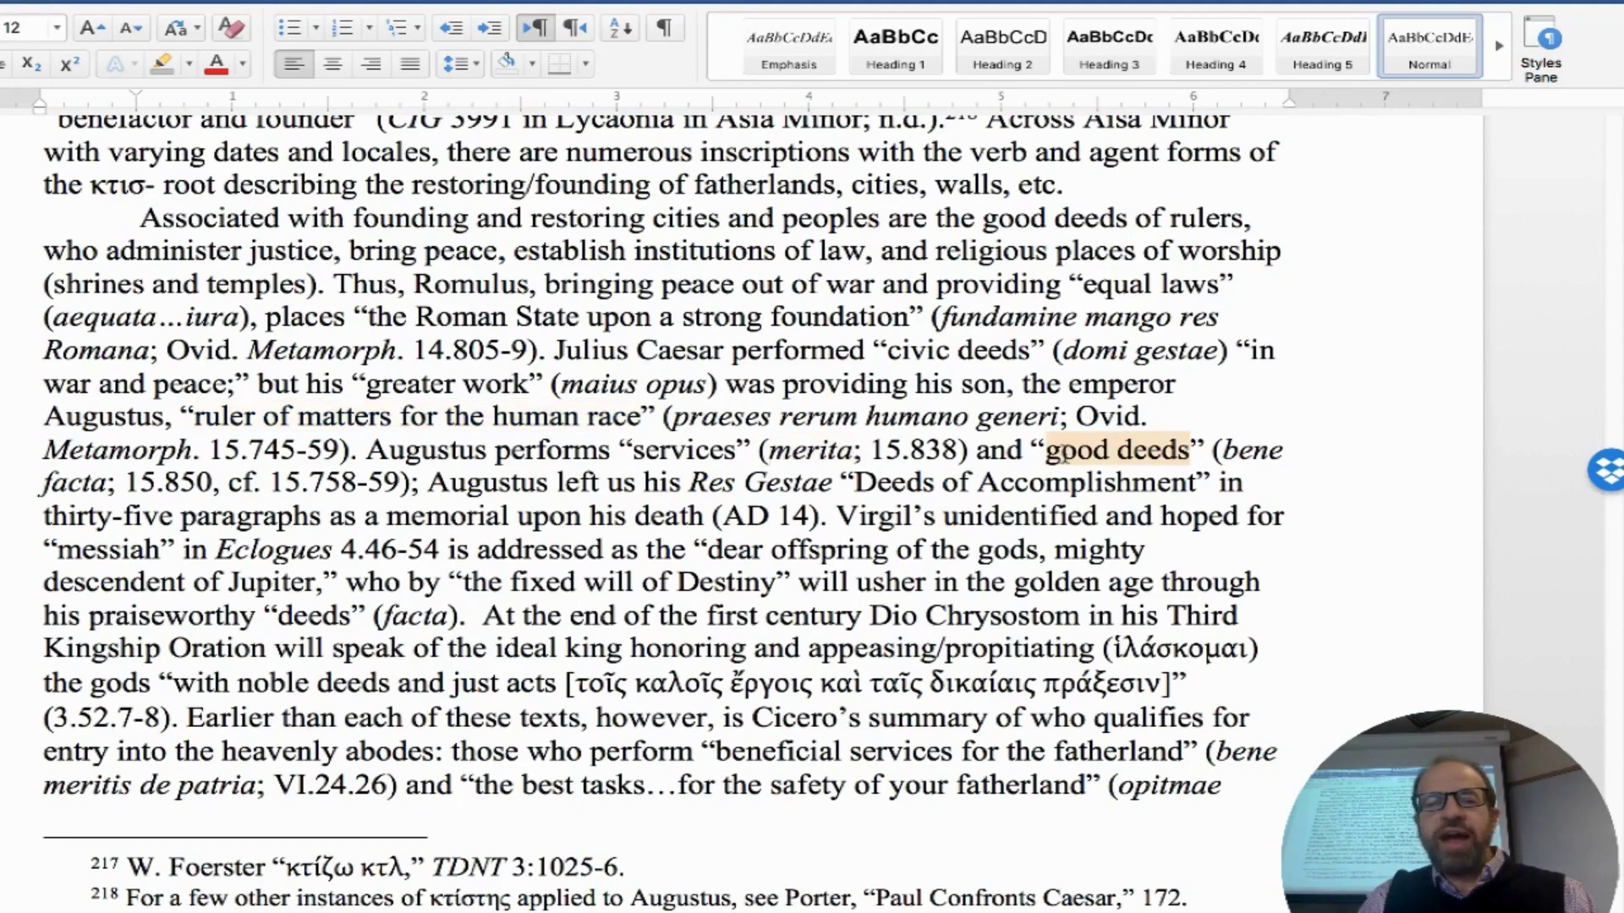
left_click(155, 515)
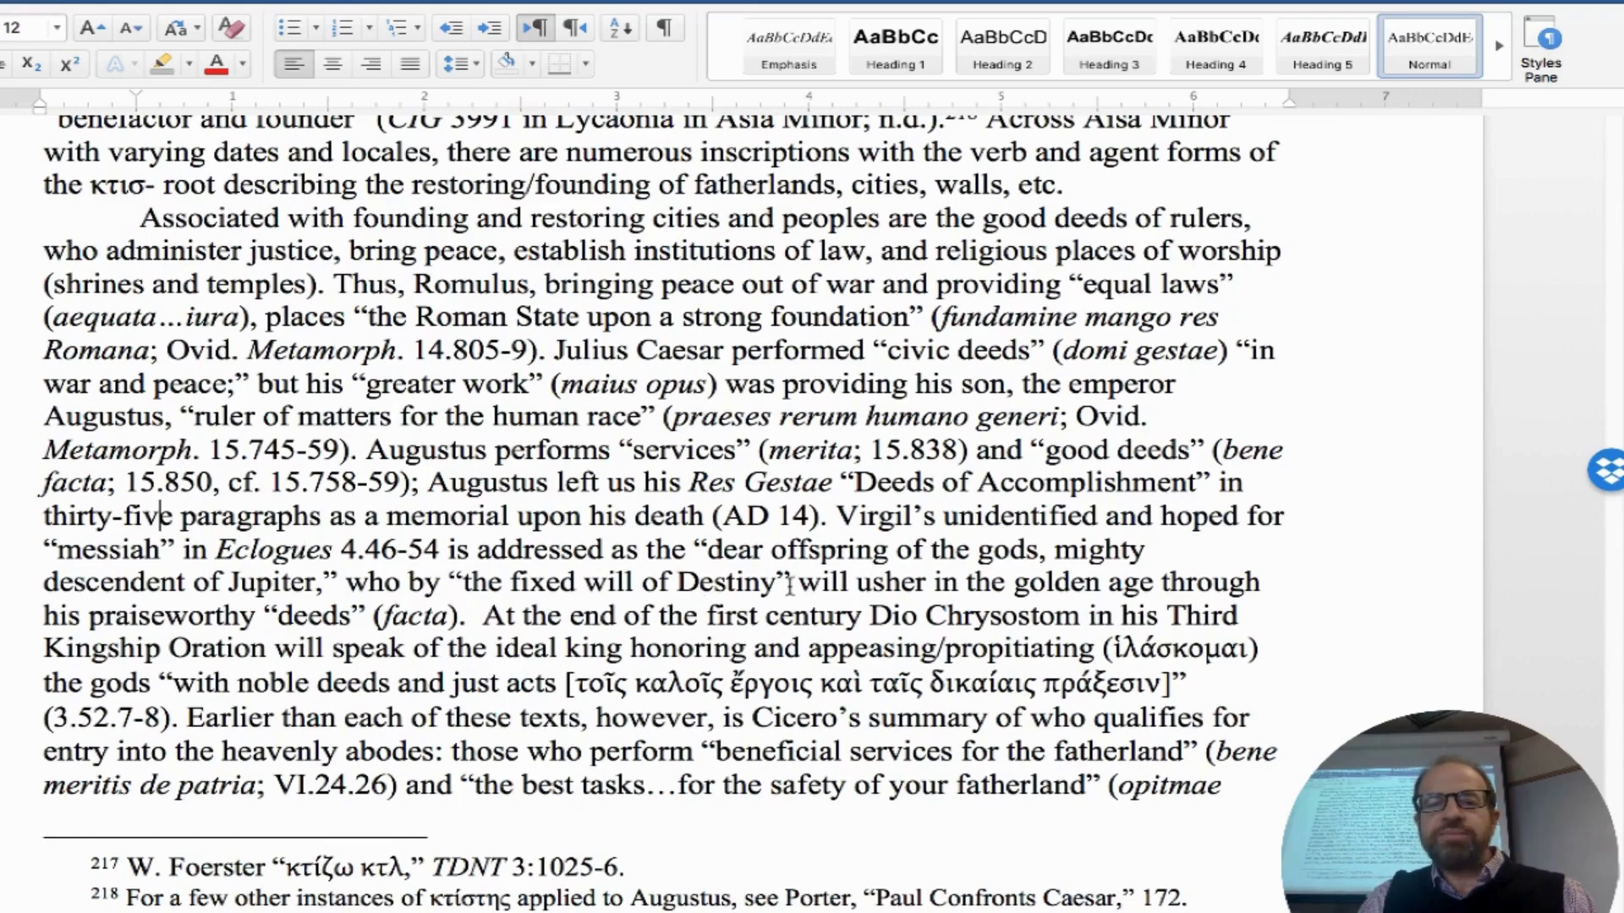
scroll(951, 584, "down", 1)
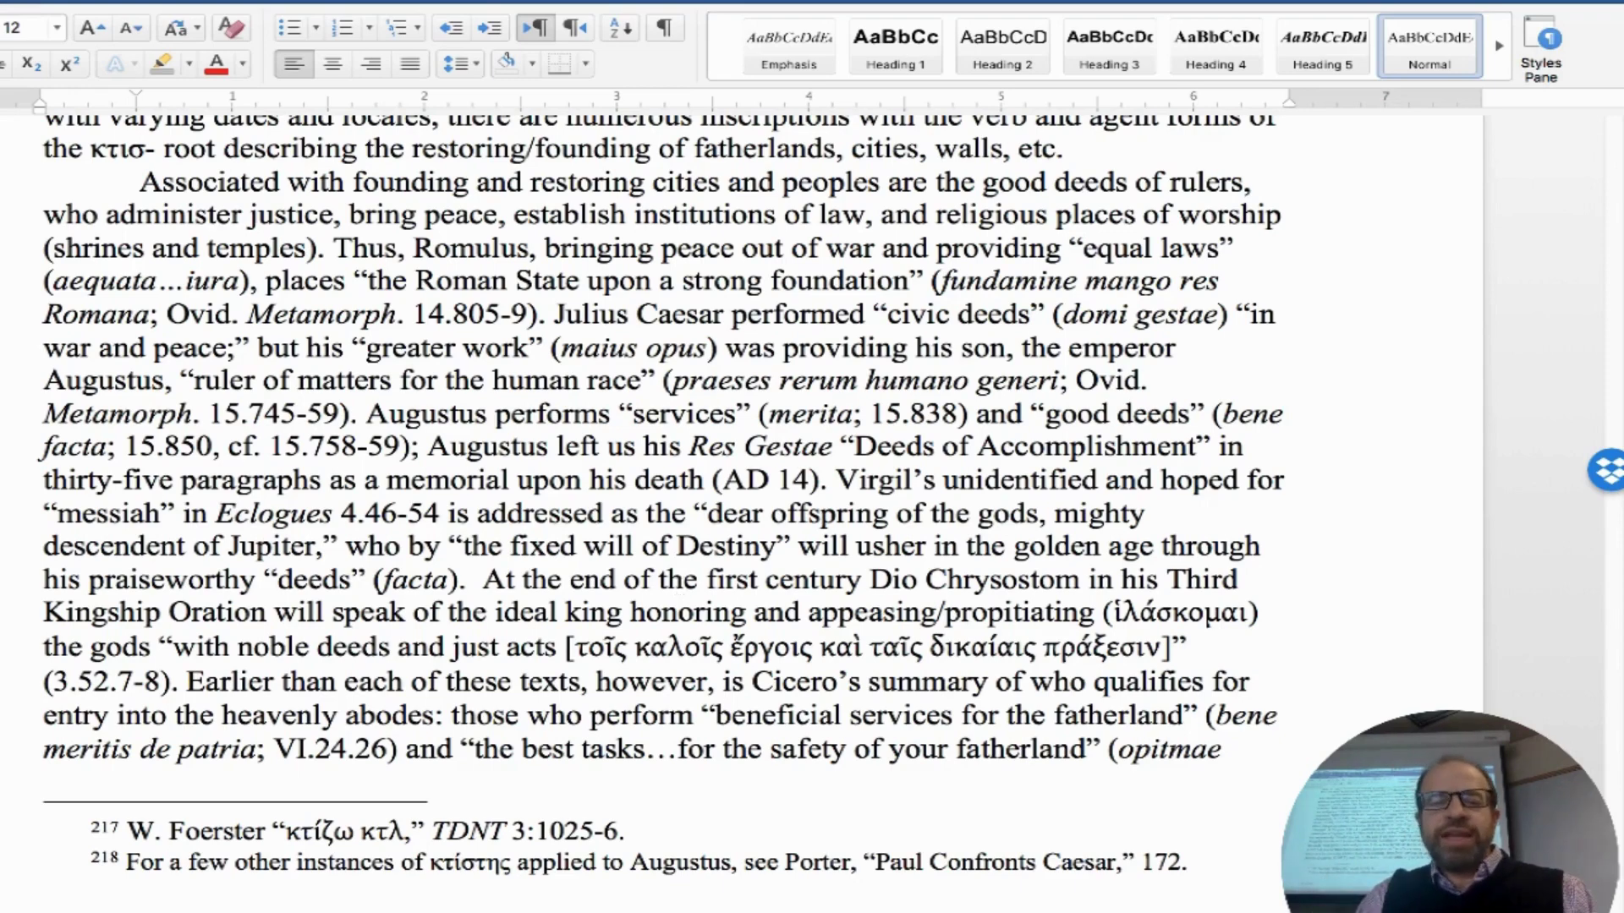
Step: Back in OneNote, select τὸ δῶρον· and then the verse 9 rows from οὐκ ἐξ ἔργων to καυχήσηται
left_click(320, 909)
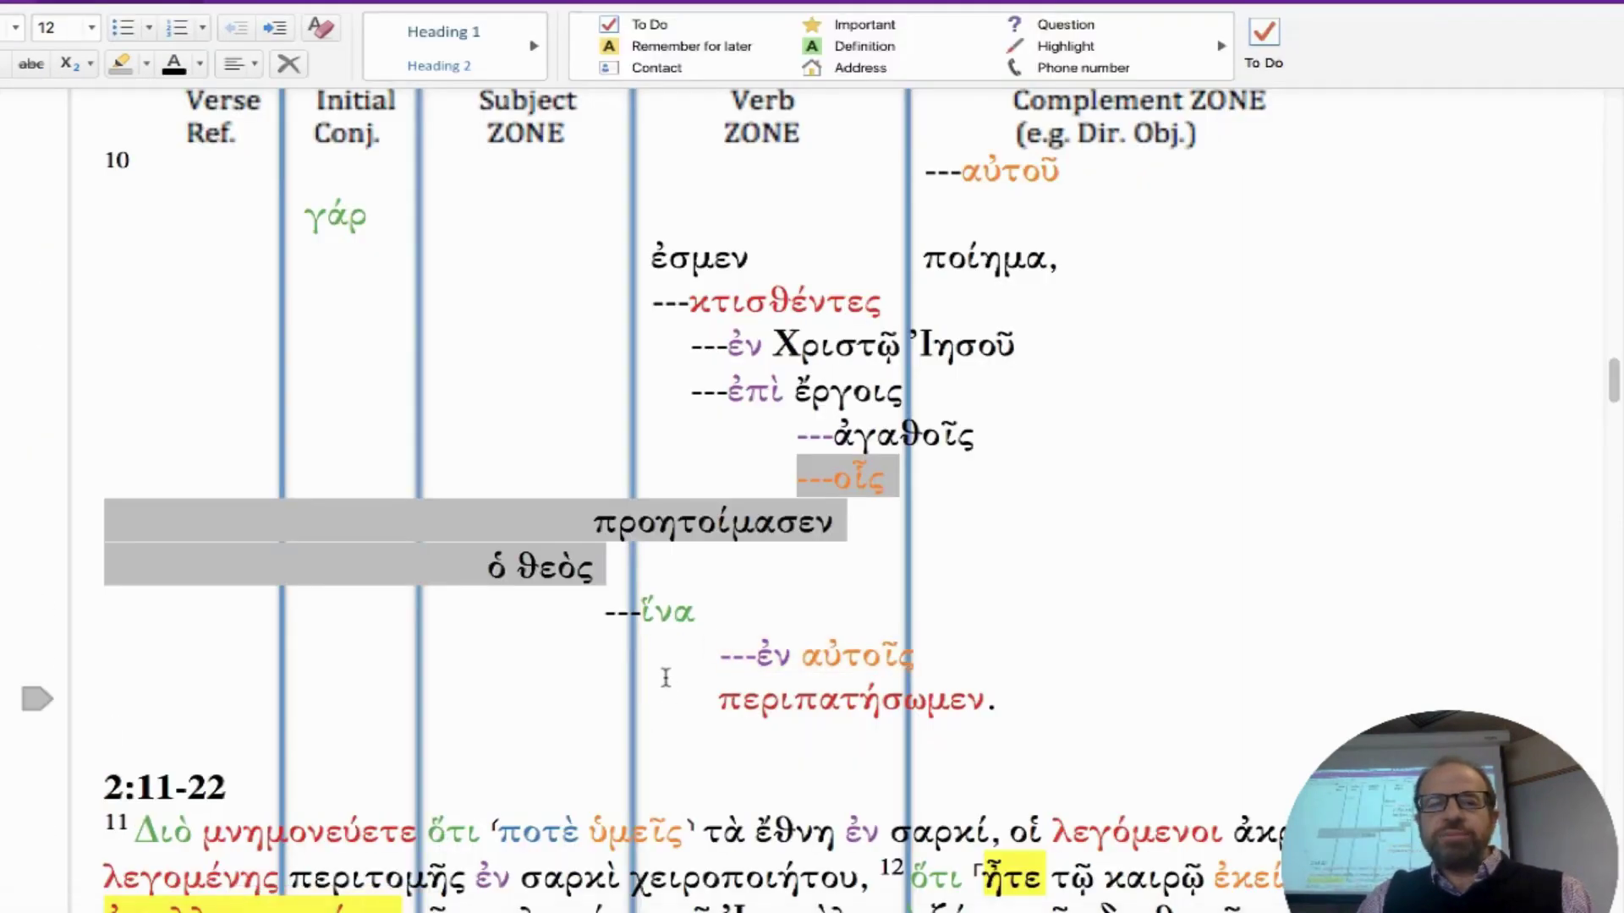
scroll(663, 677, "up", 5)
scroll(666, 676, "up", 4)
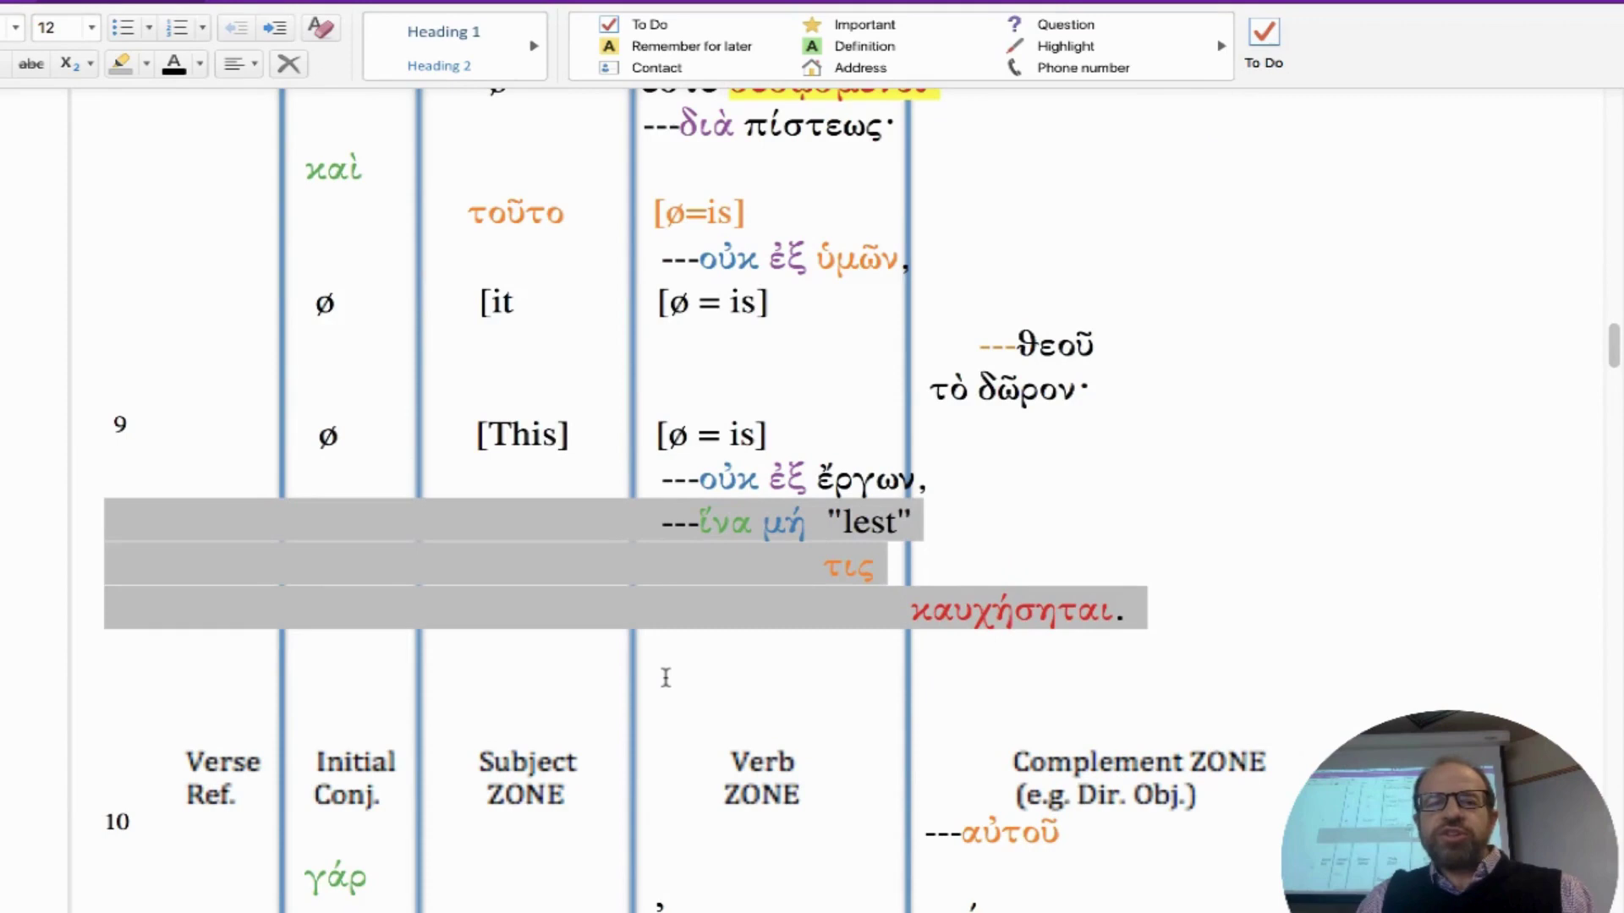
scroll(665, 676, "down", 2)
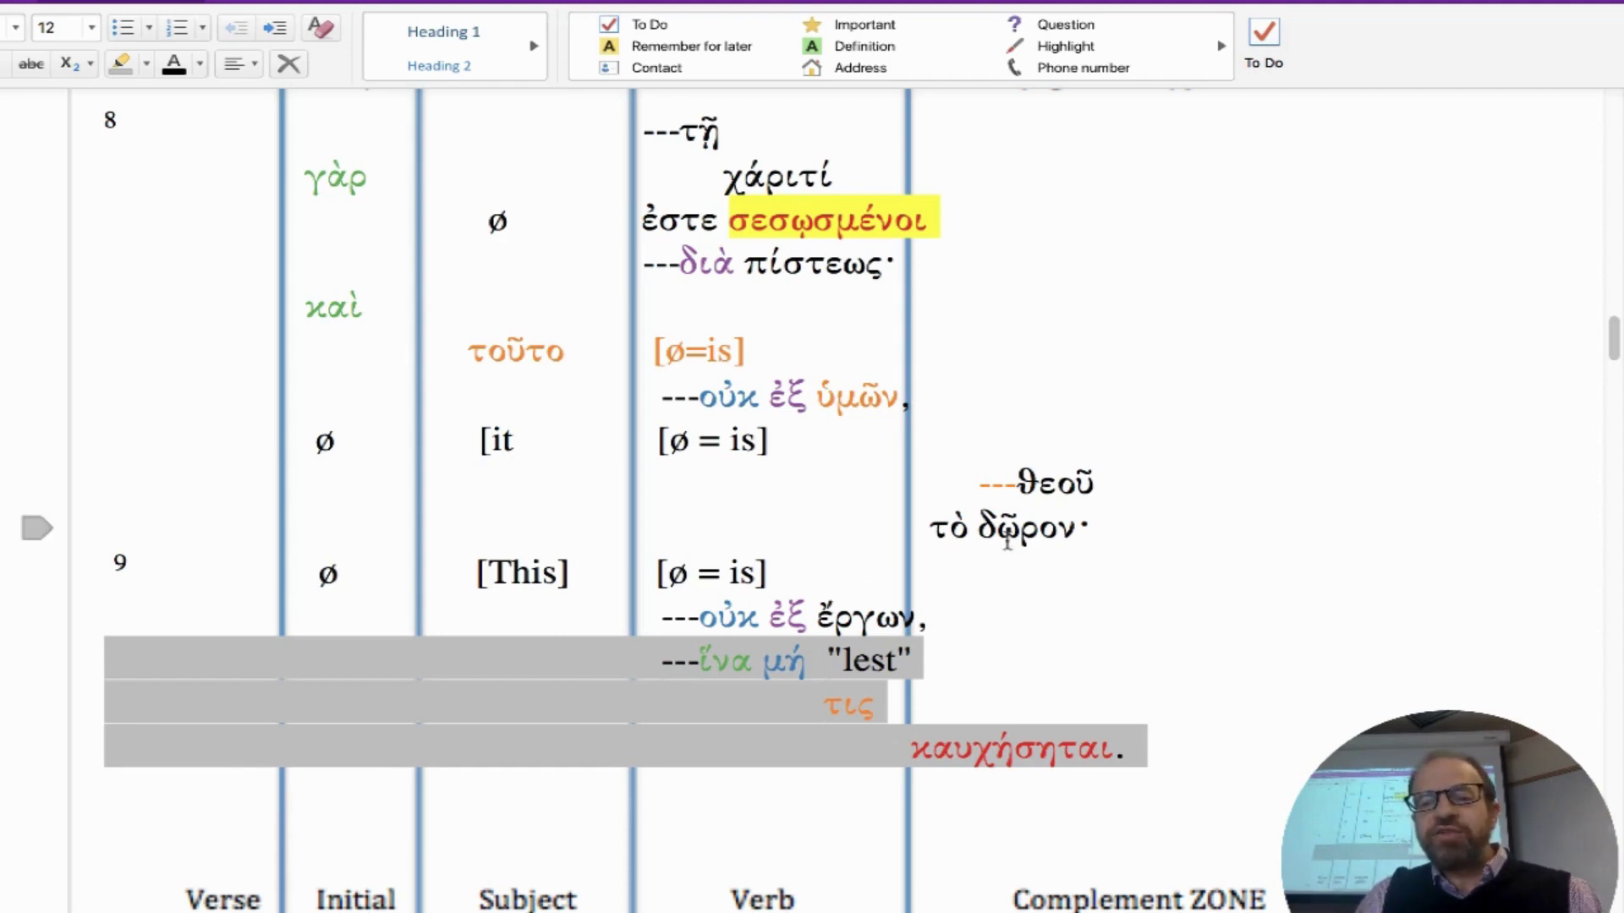
left_click_drag(1108, 522, 935, 534)
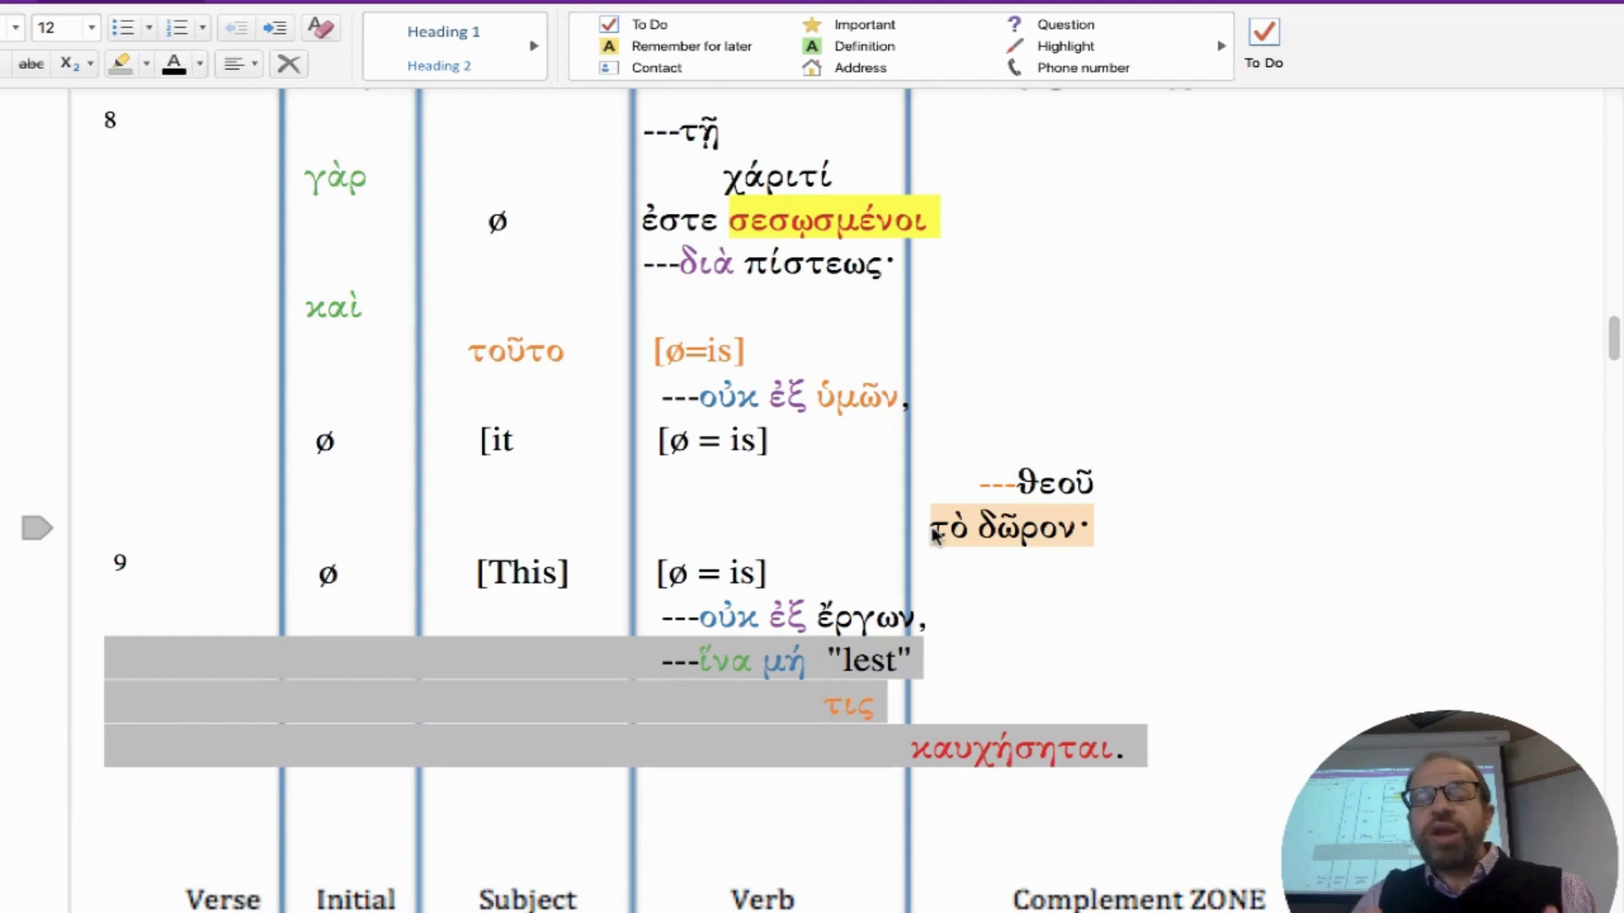
left_click(921, 619)
left_click_drag(673, 615, 1158, 734)
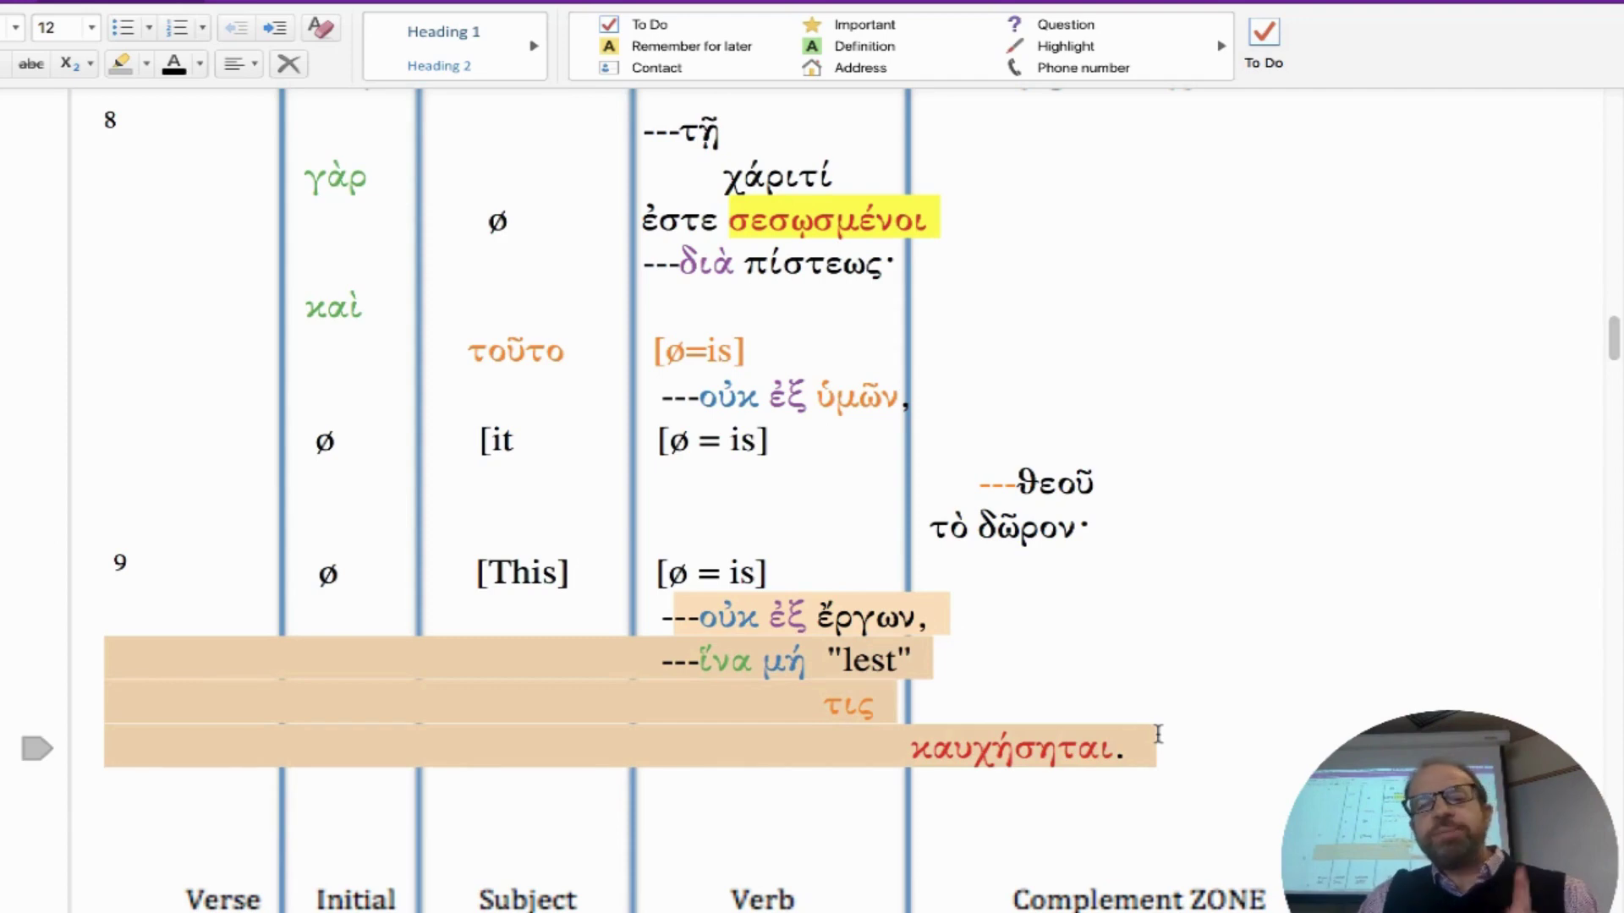
Step: Move down to verse 10 and select the word περιπατήσωμεν
scroll(873, 685, "down", 7)
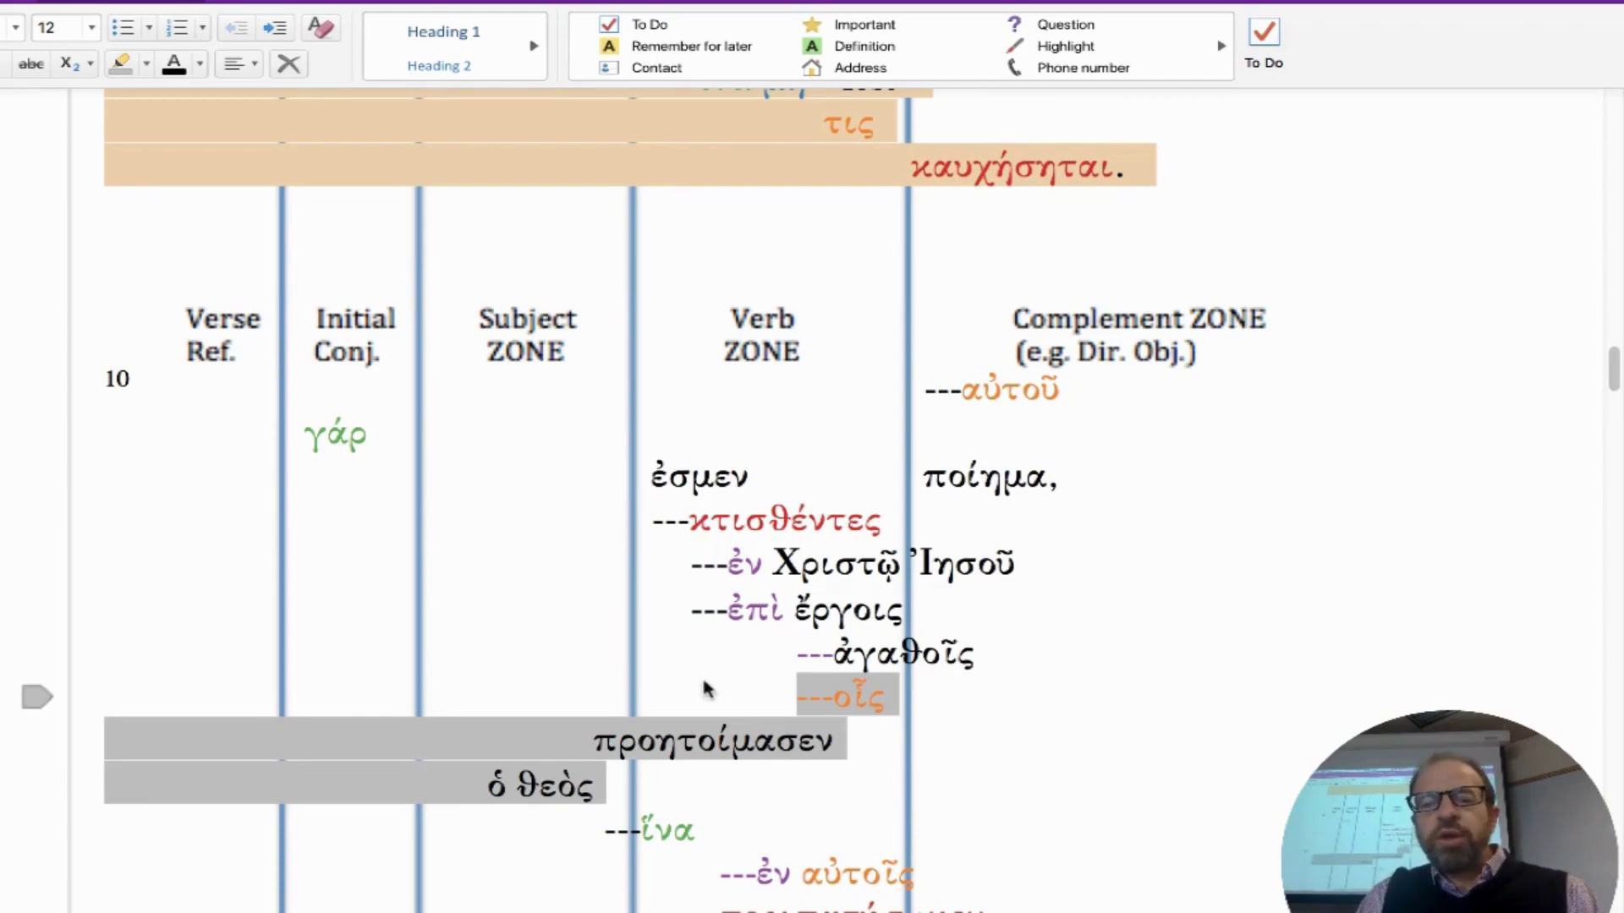
scroll(724, 790, "down", 2)
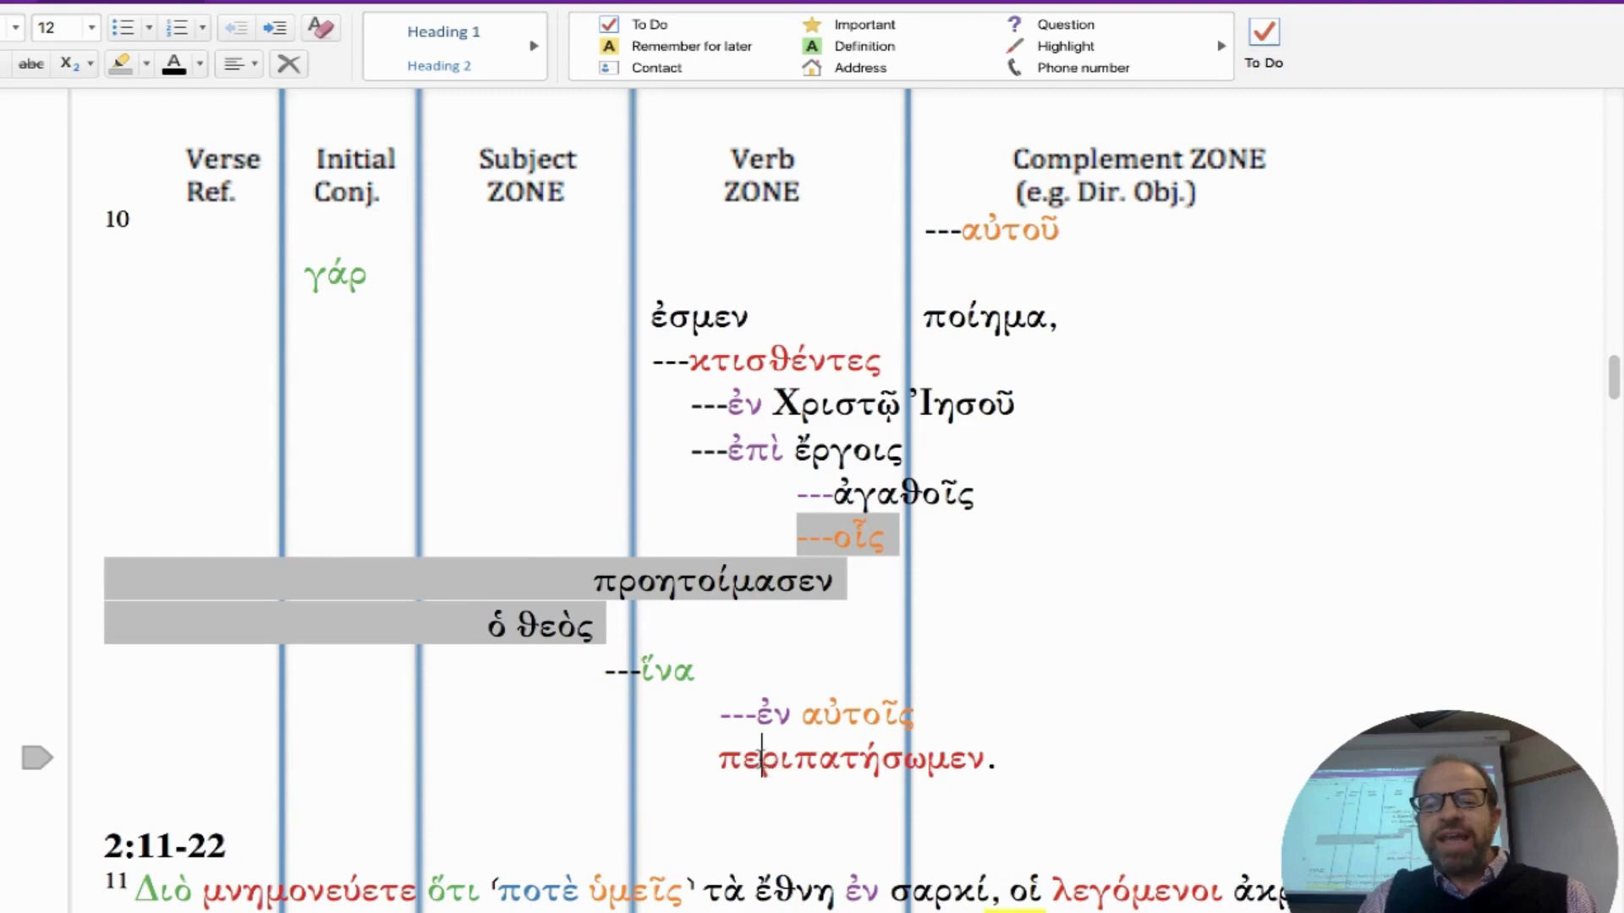
left_click_drag(720, 760, 990, 755)
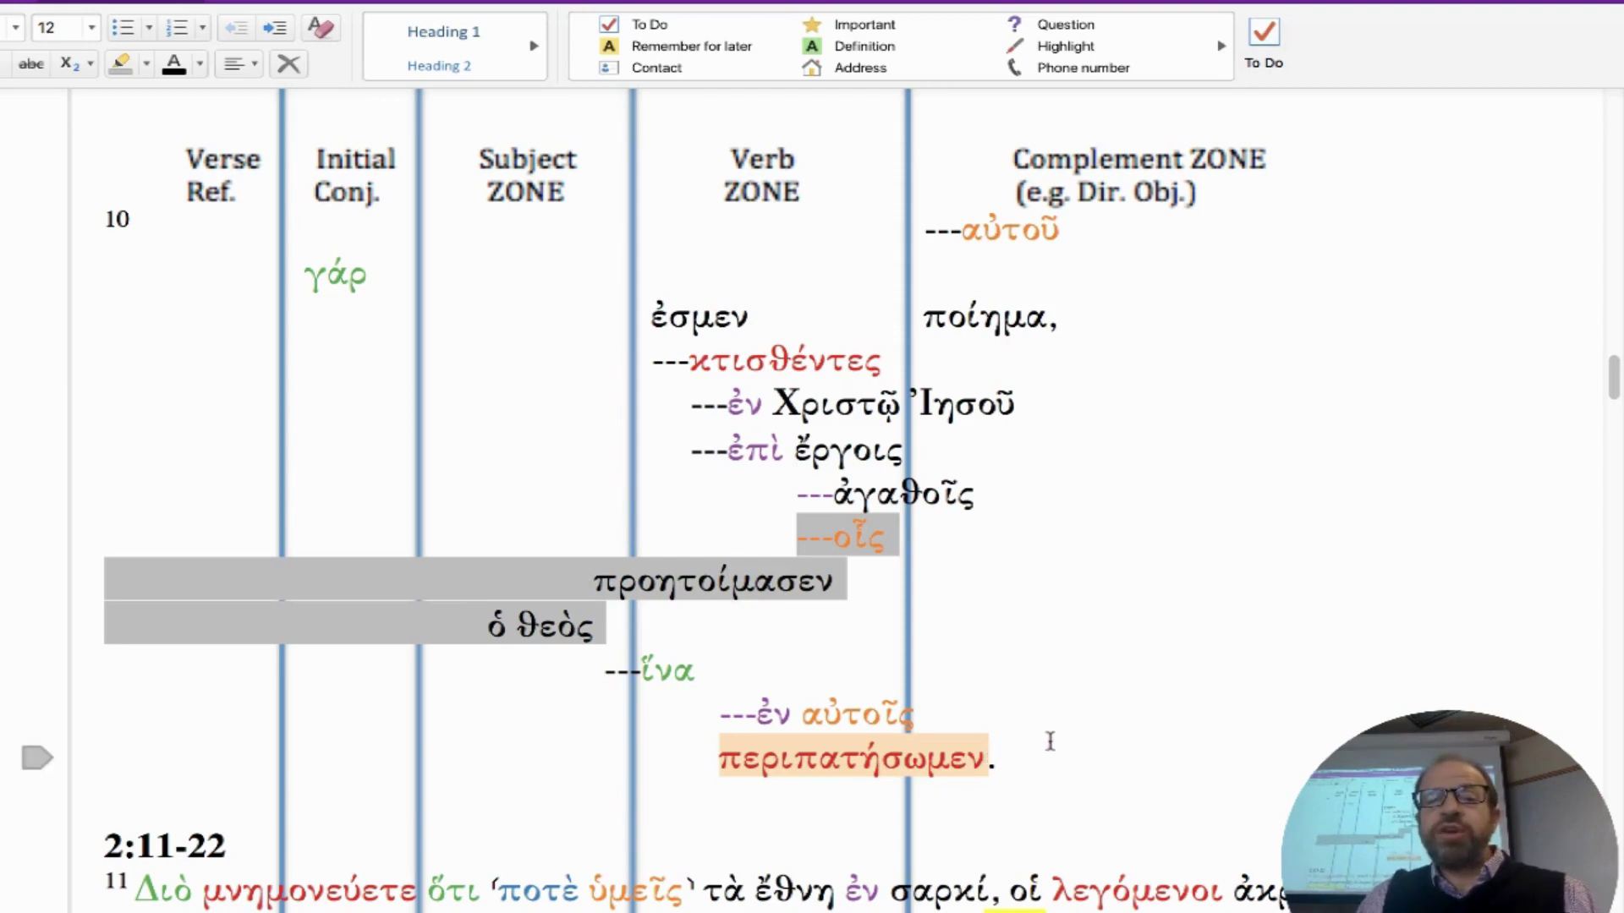
left_click(1006, 757)
left_click_drag(547, 519, 82, 204)
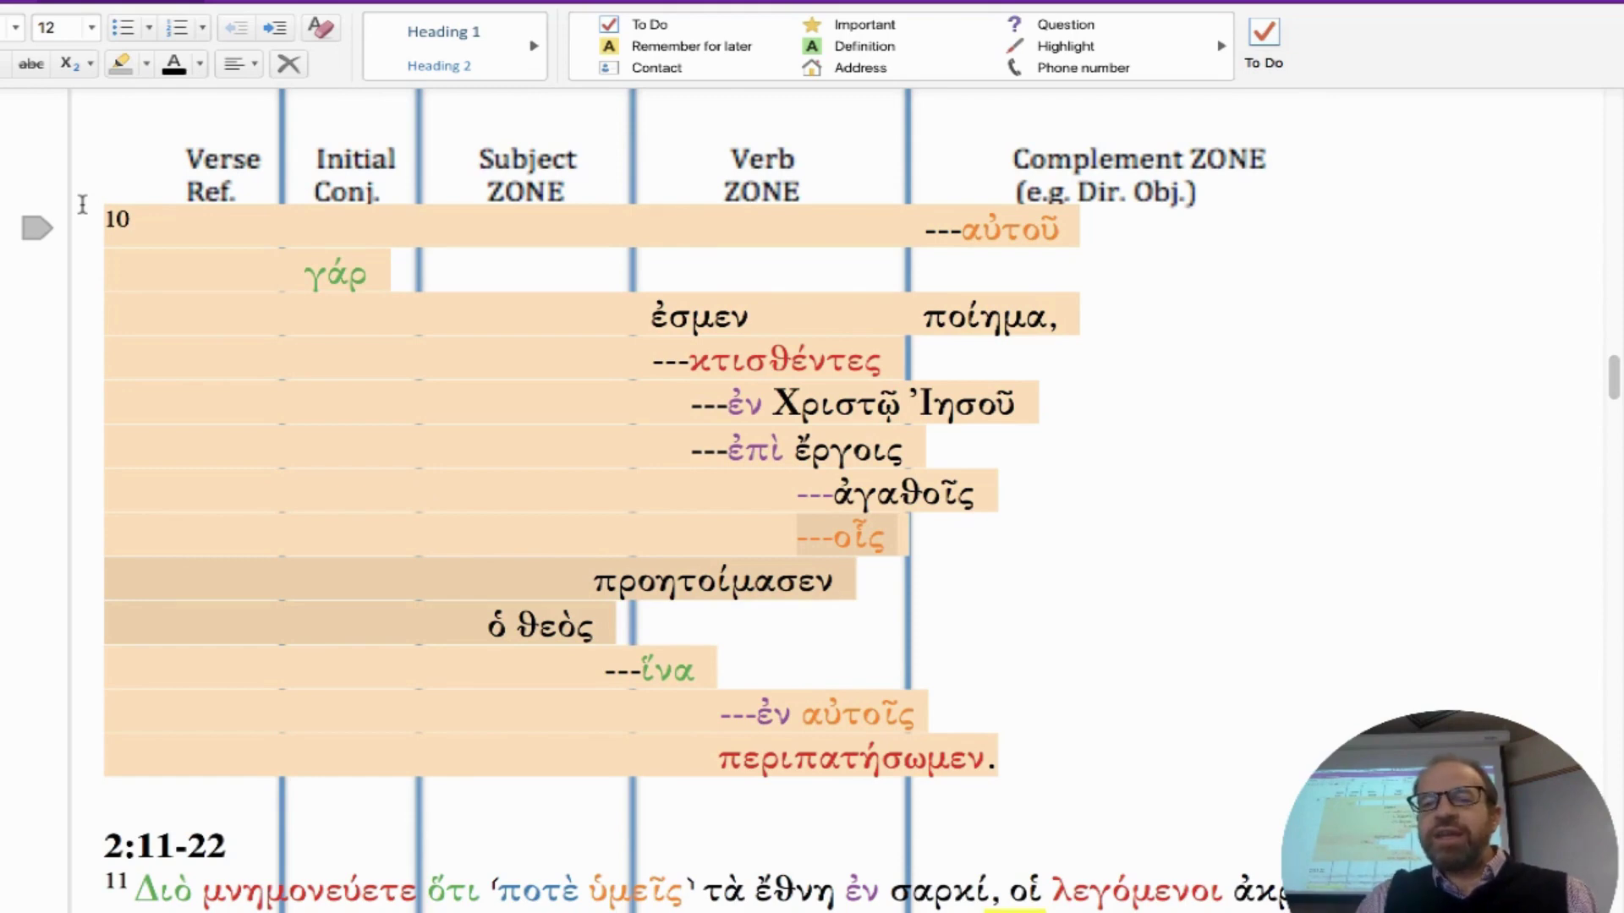
left_click(744, 621)
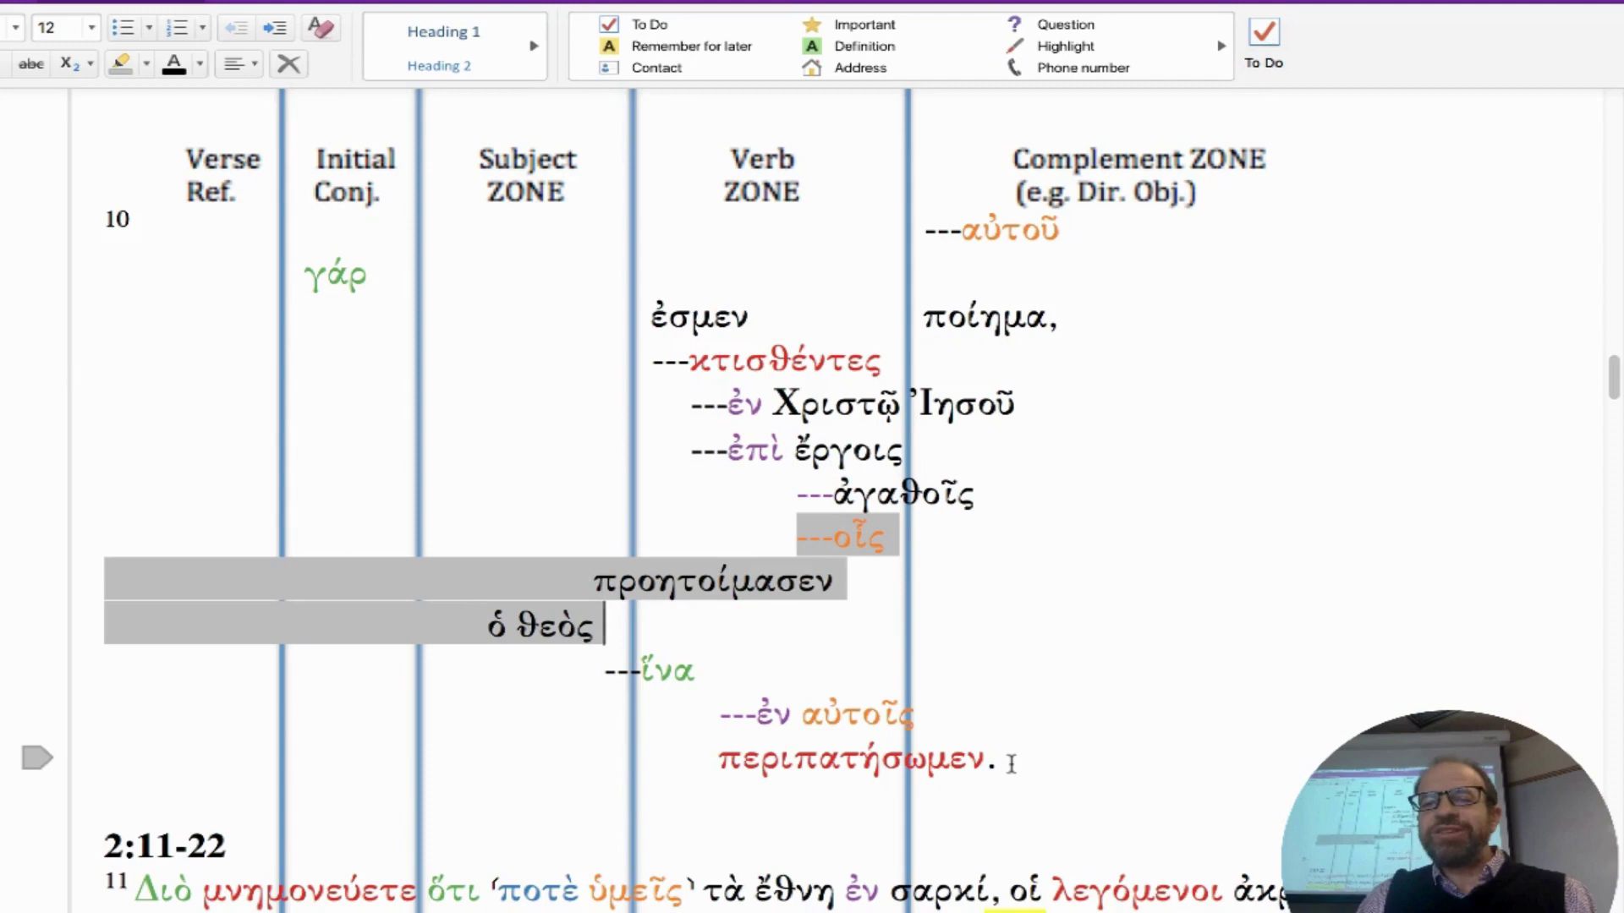
Step: Scroll up until verse 8's ø ἐστε σεσωσμένοι and verse 9's rows sit above the ἵνα μή clause
scroll(1012, 764, "up", 1)
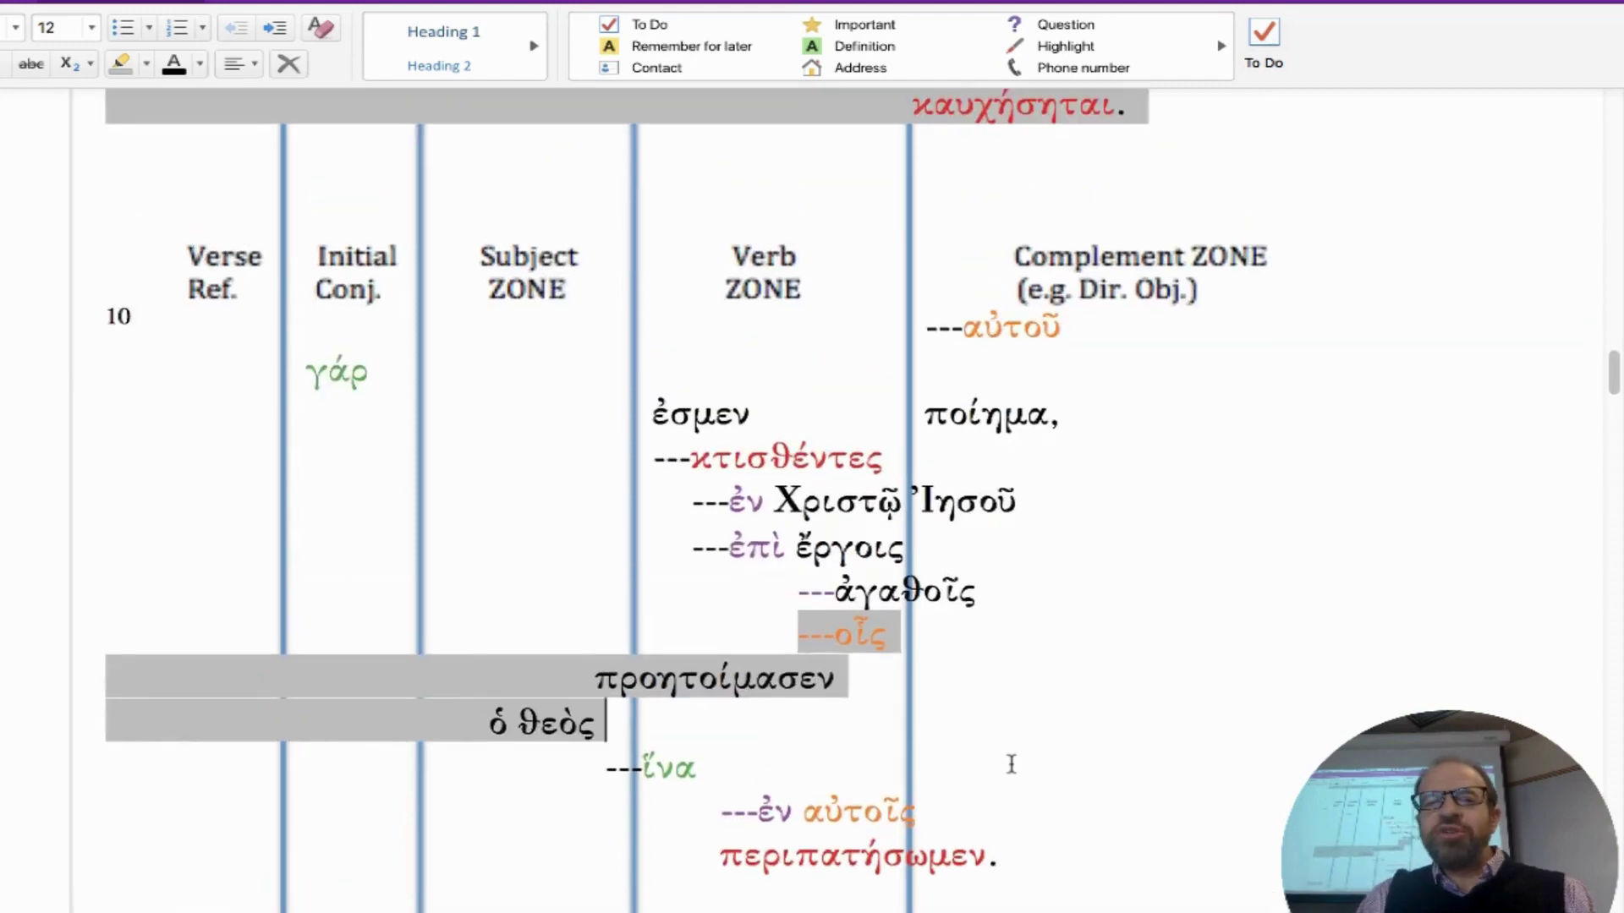
scroll(1012, 763, "up", 3)
scroll(1011, 763, "up", 4)
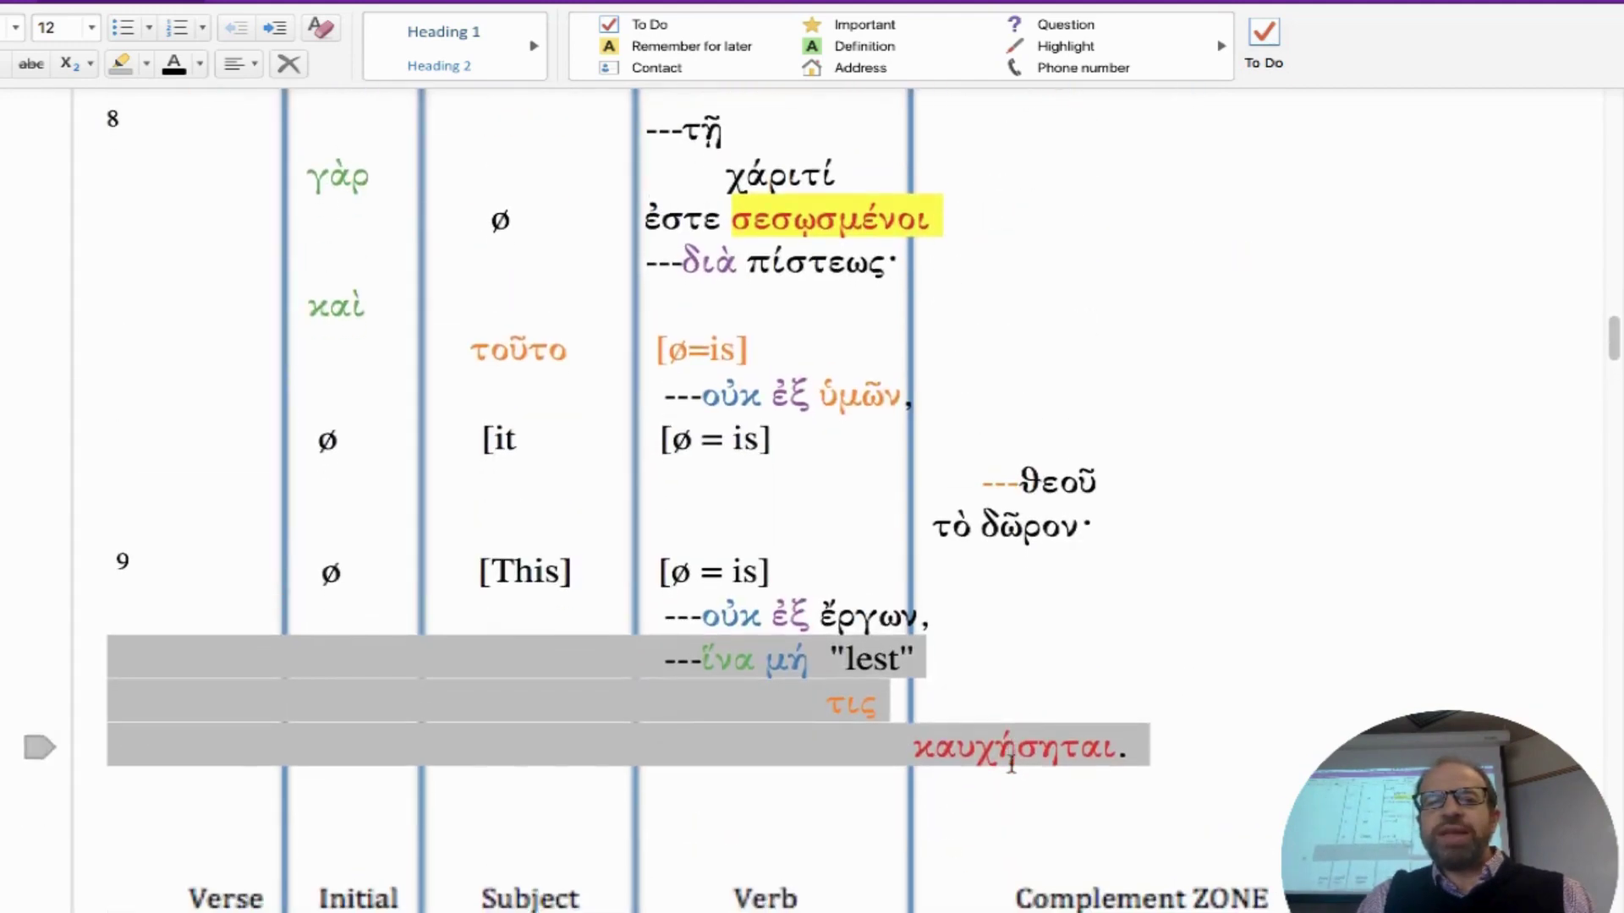
scroll(1012, 764, "up", 1)
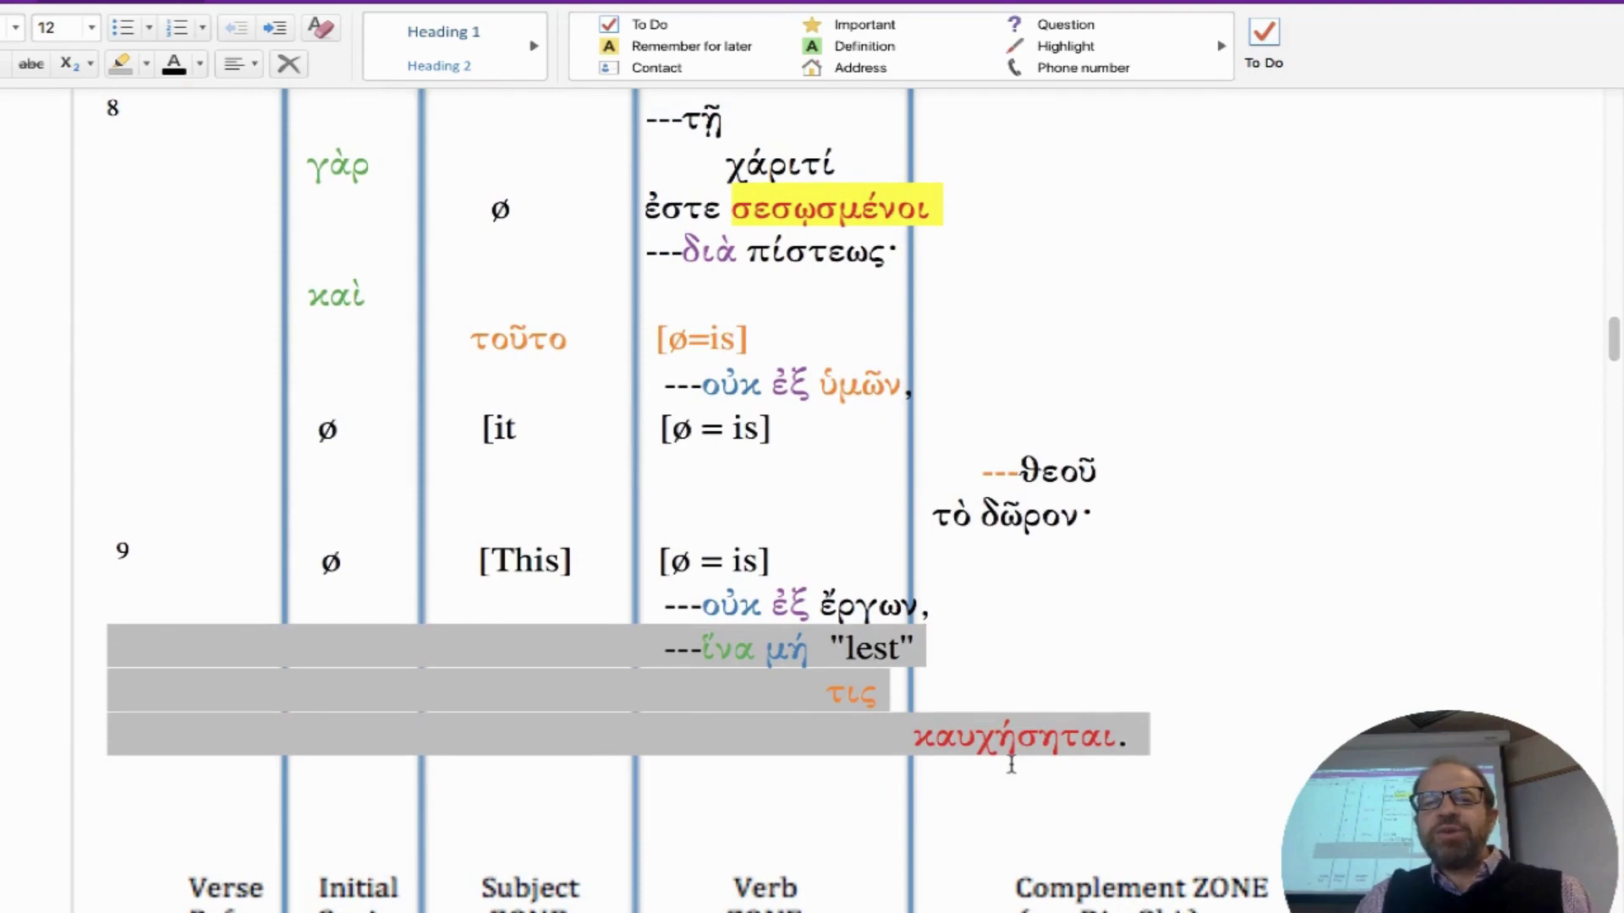